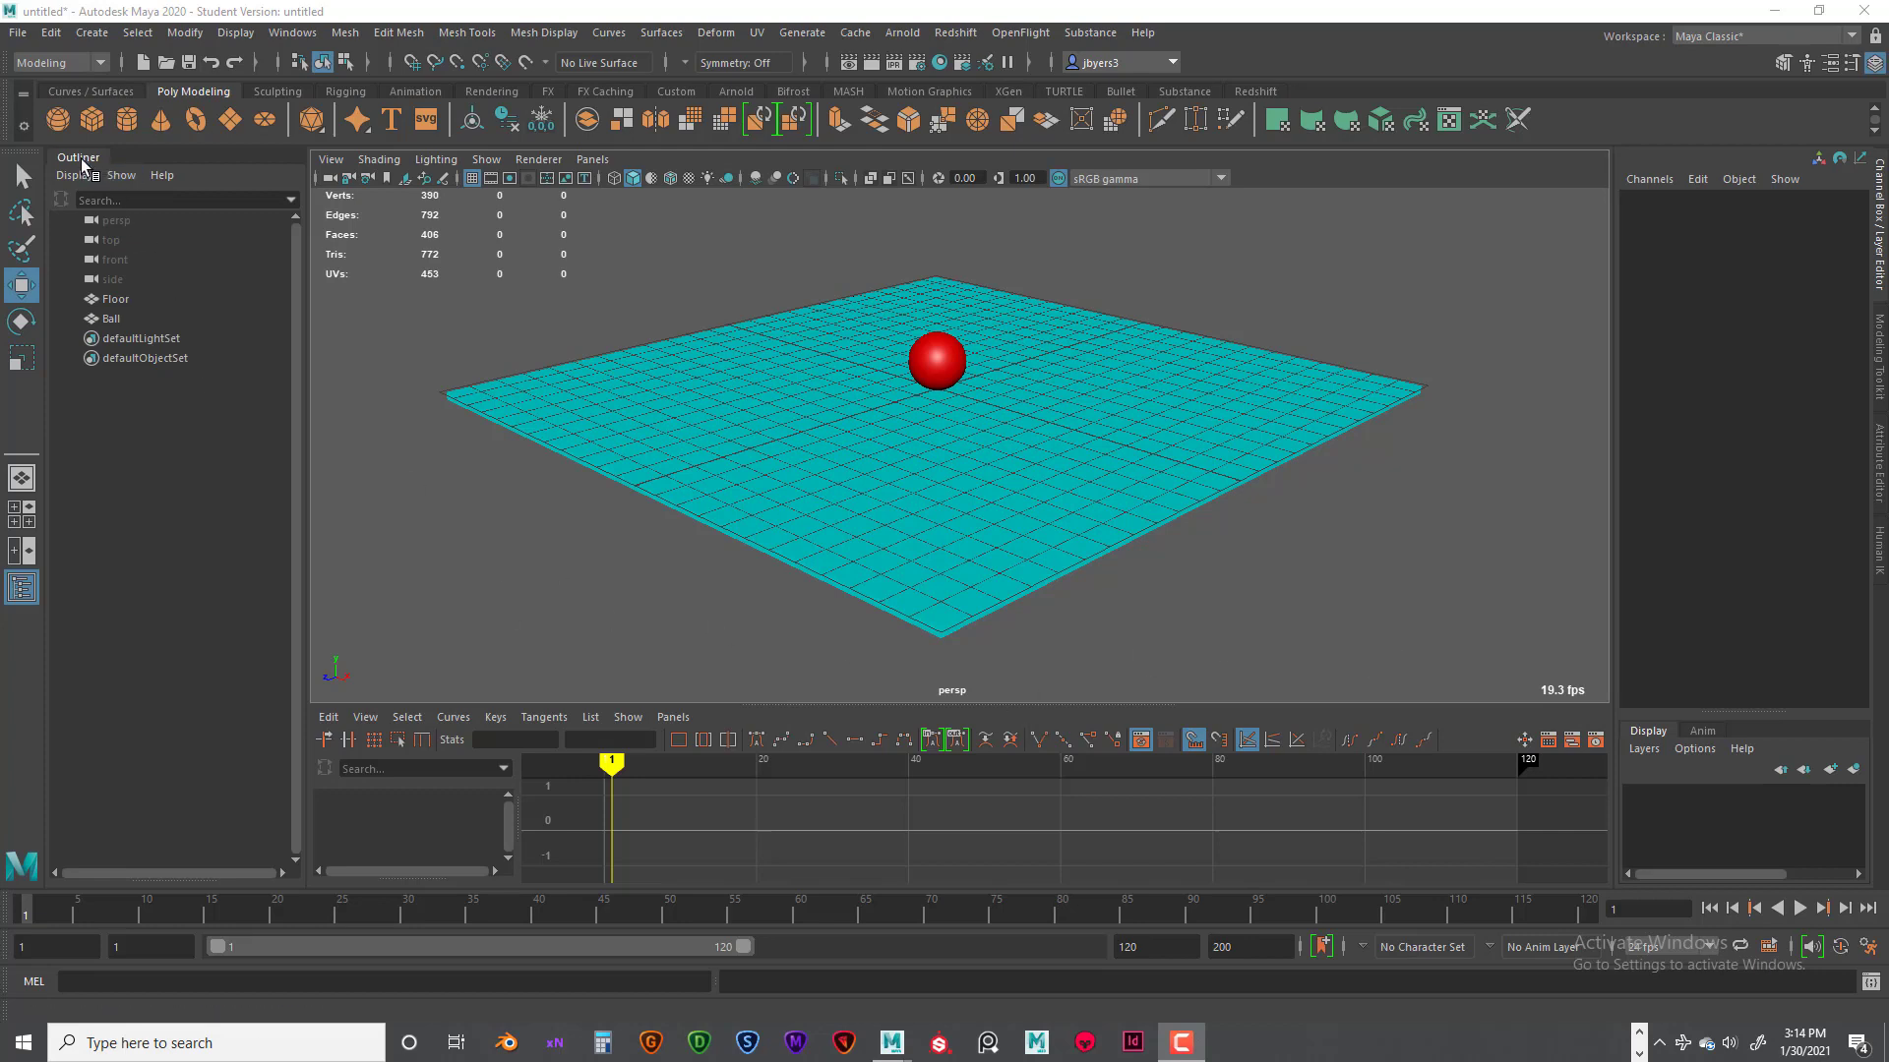
left_click(285, 32)
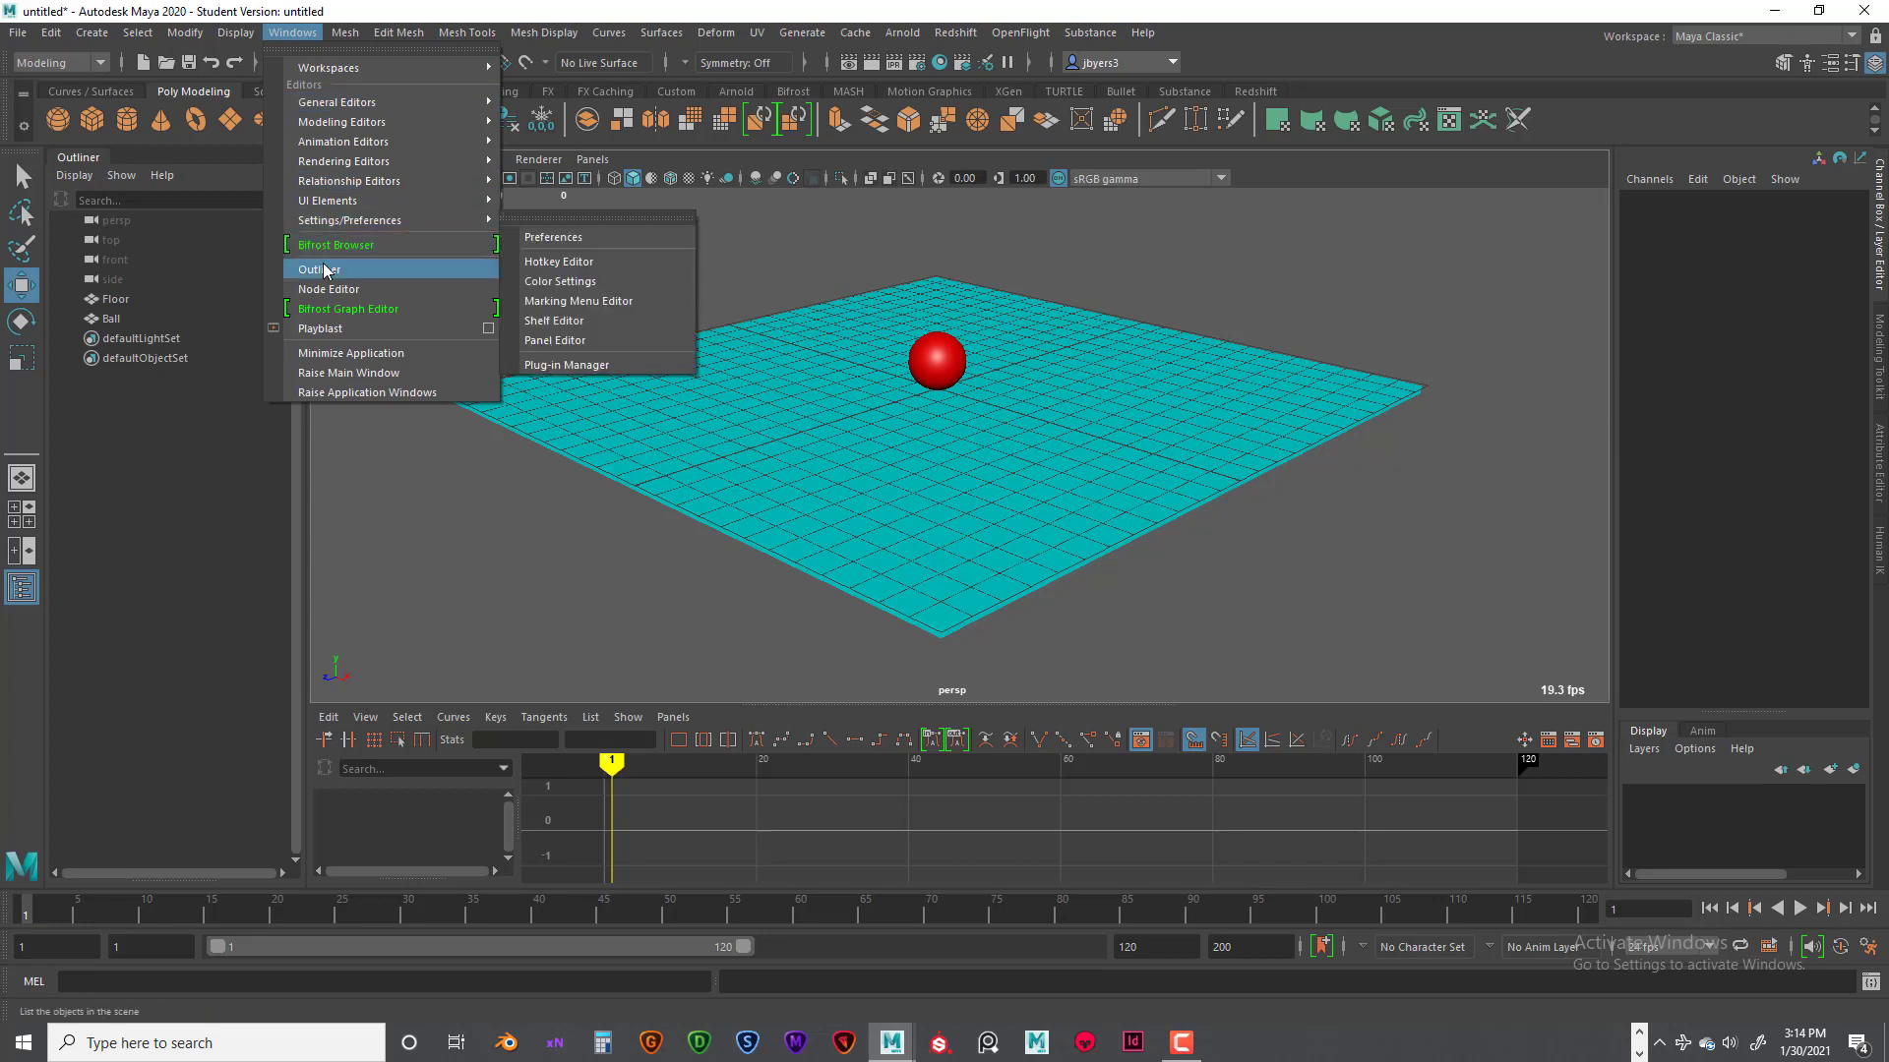
left_click(551, 607)
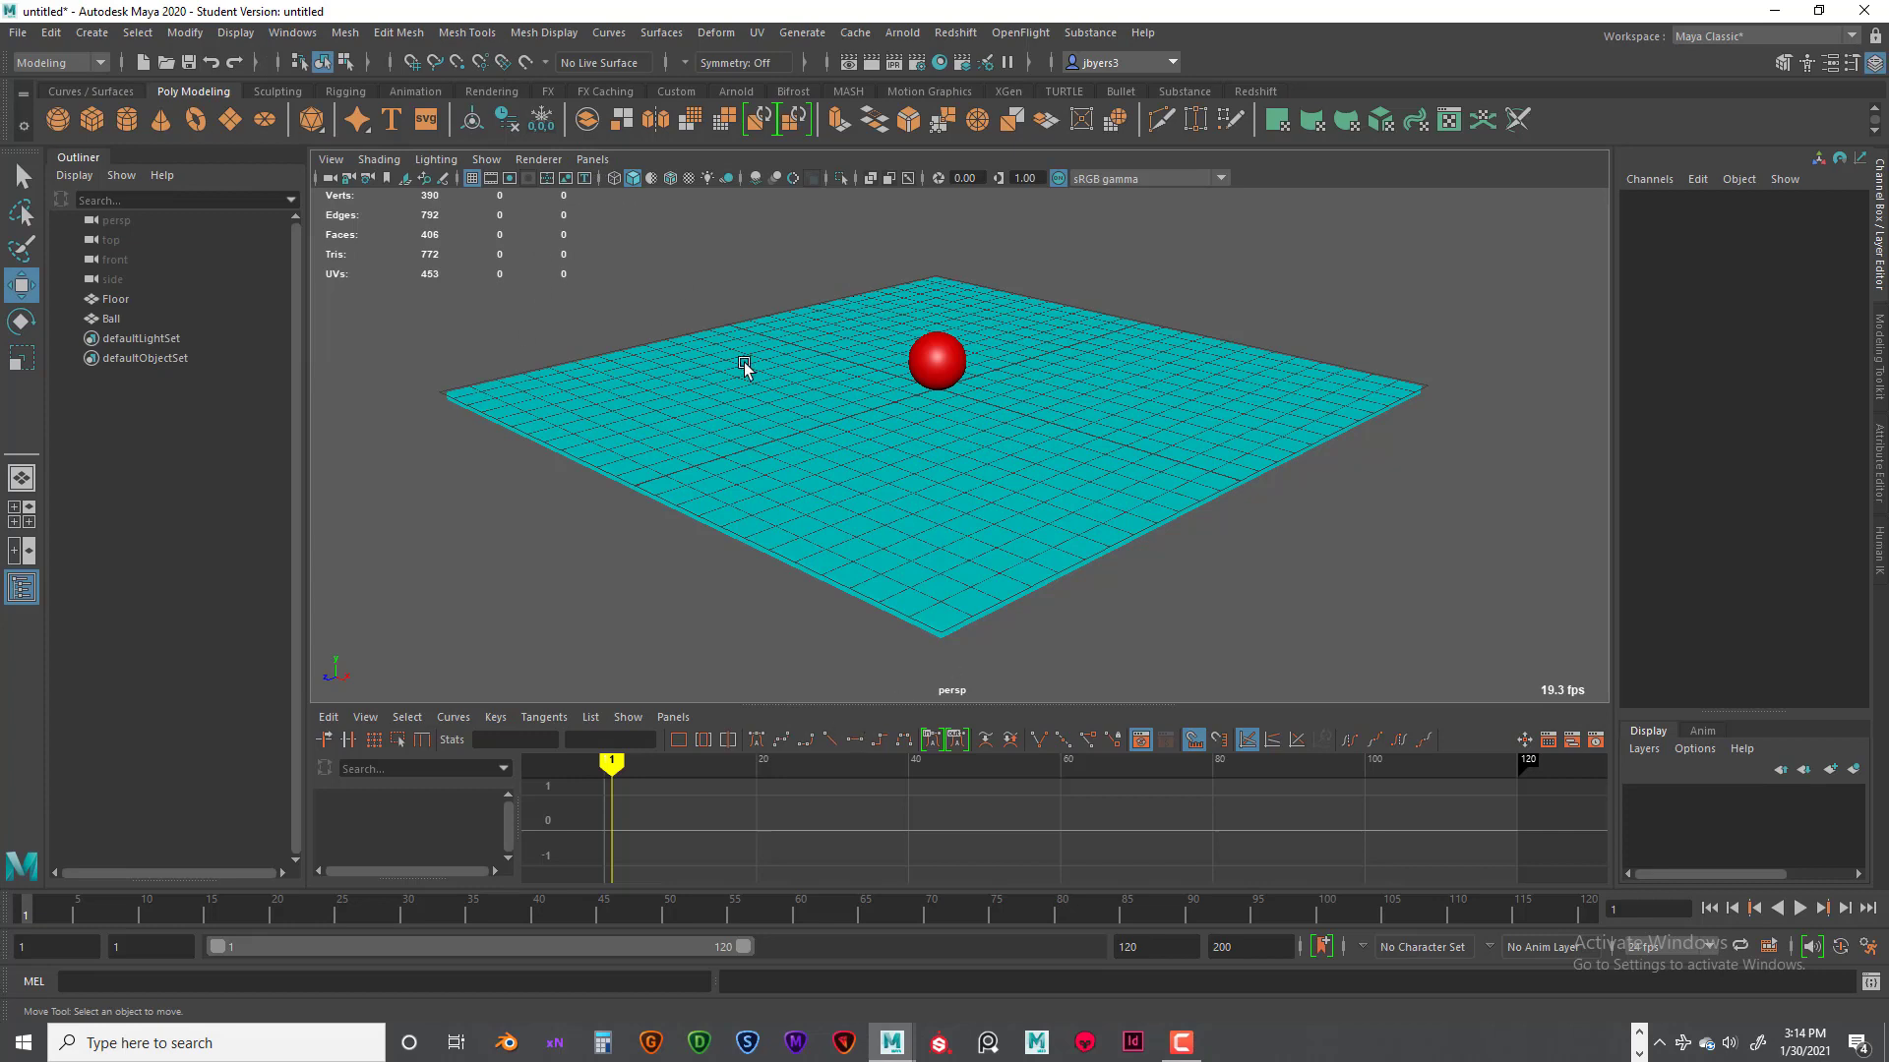
left_click(592, 158)
mouse_move(631, 323)
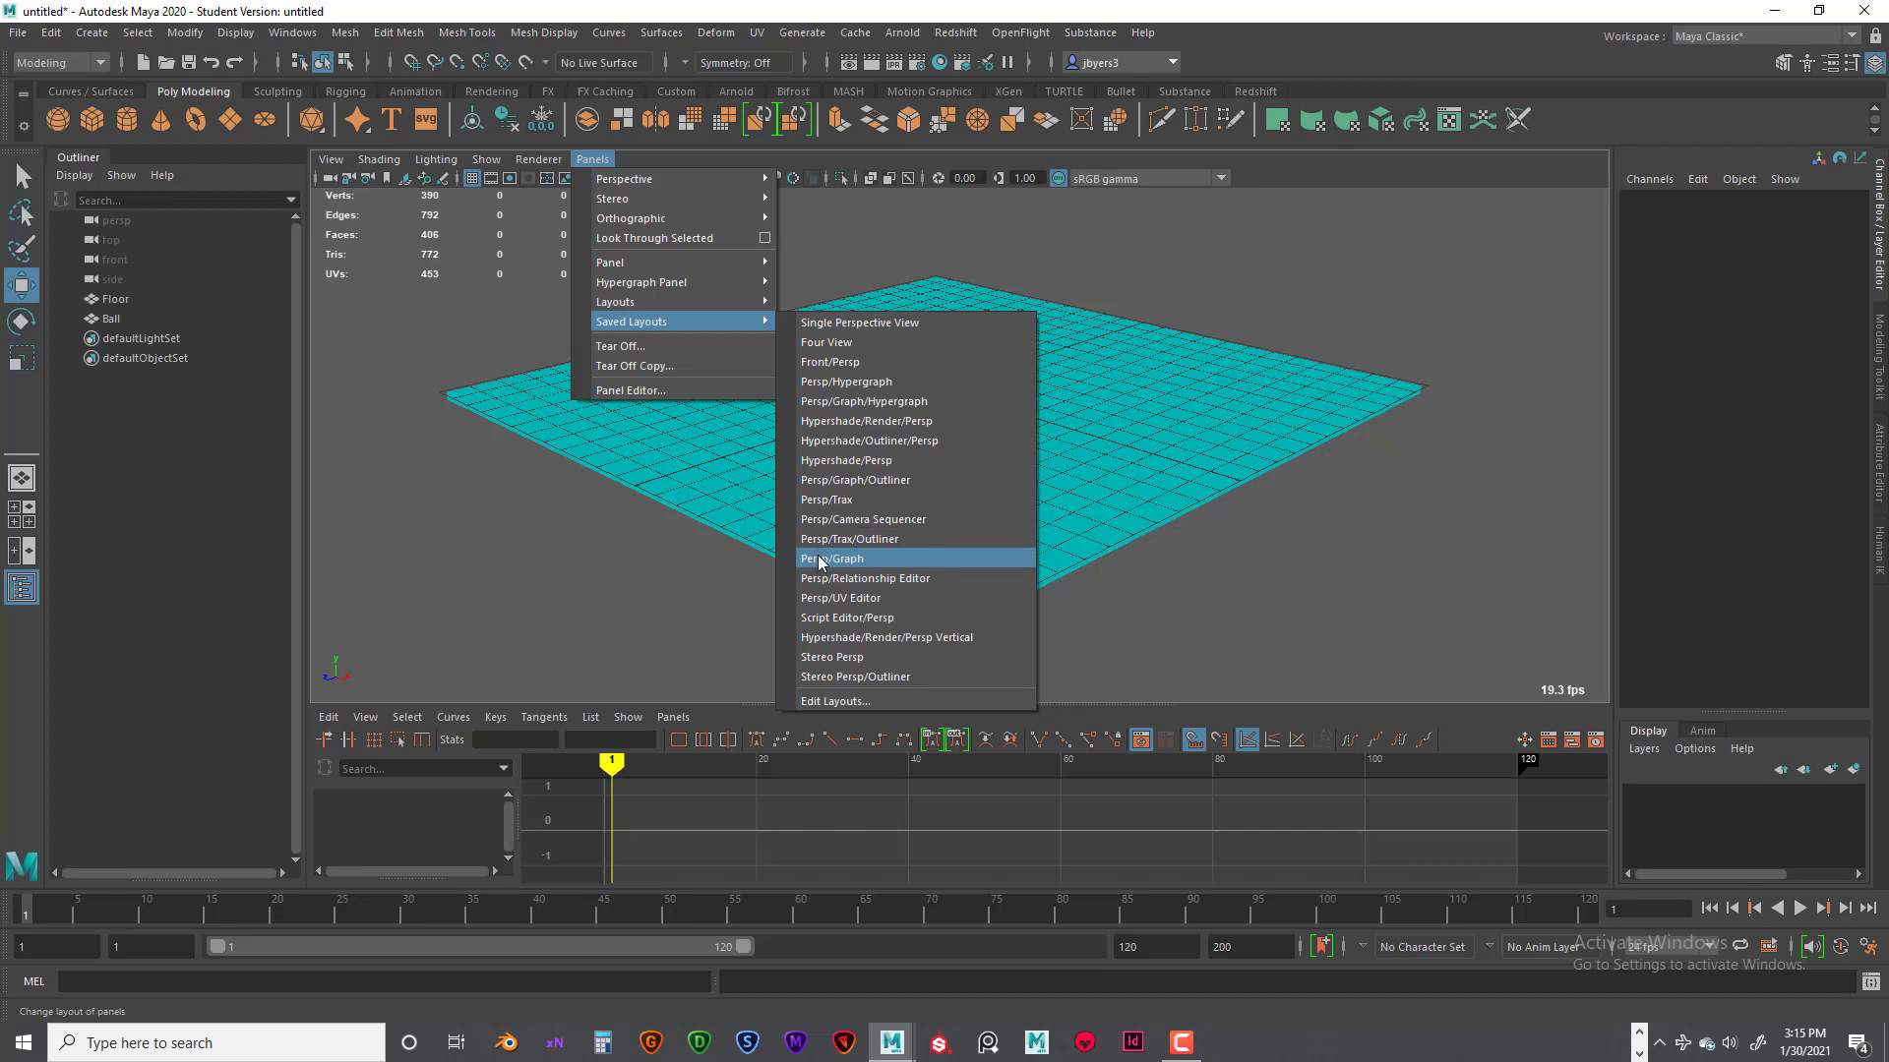
left_click(1261, 596)
Step: Enlarge the Graph Editor beneath the viewport and select the ball and the floor in turn
left_click_drag(1019, 707, 1012, 636)
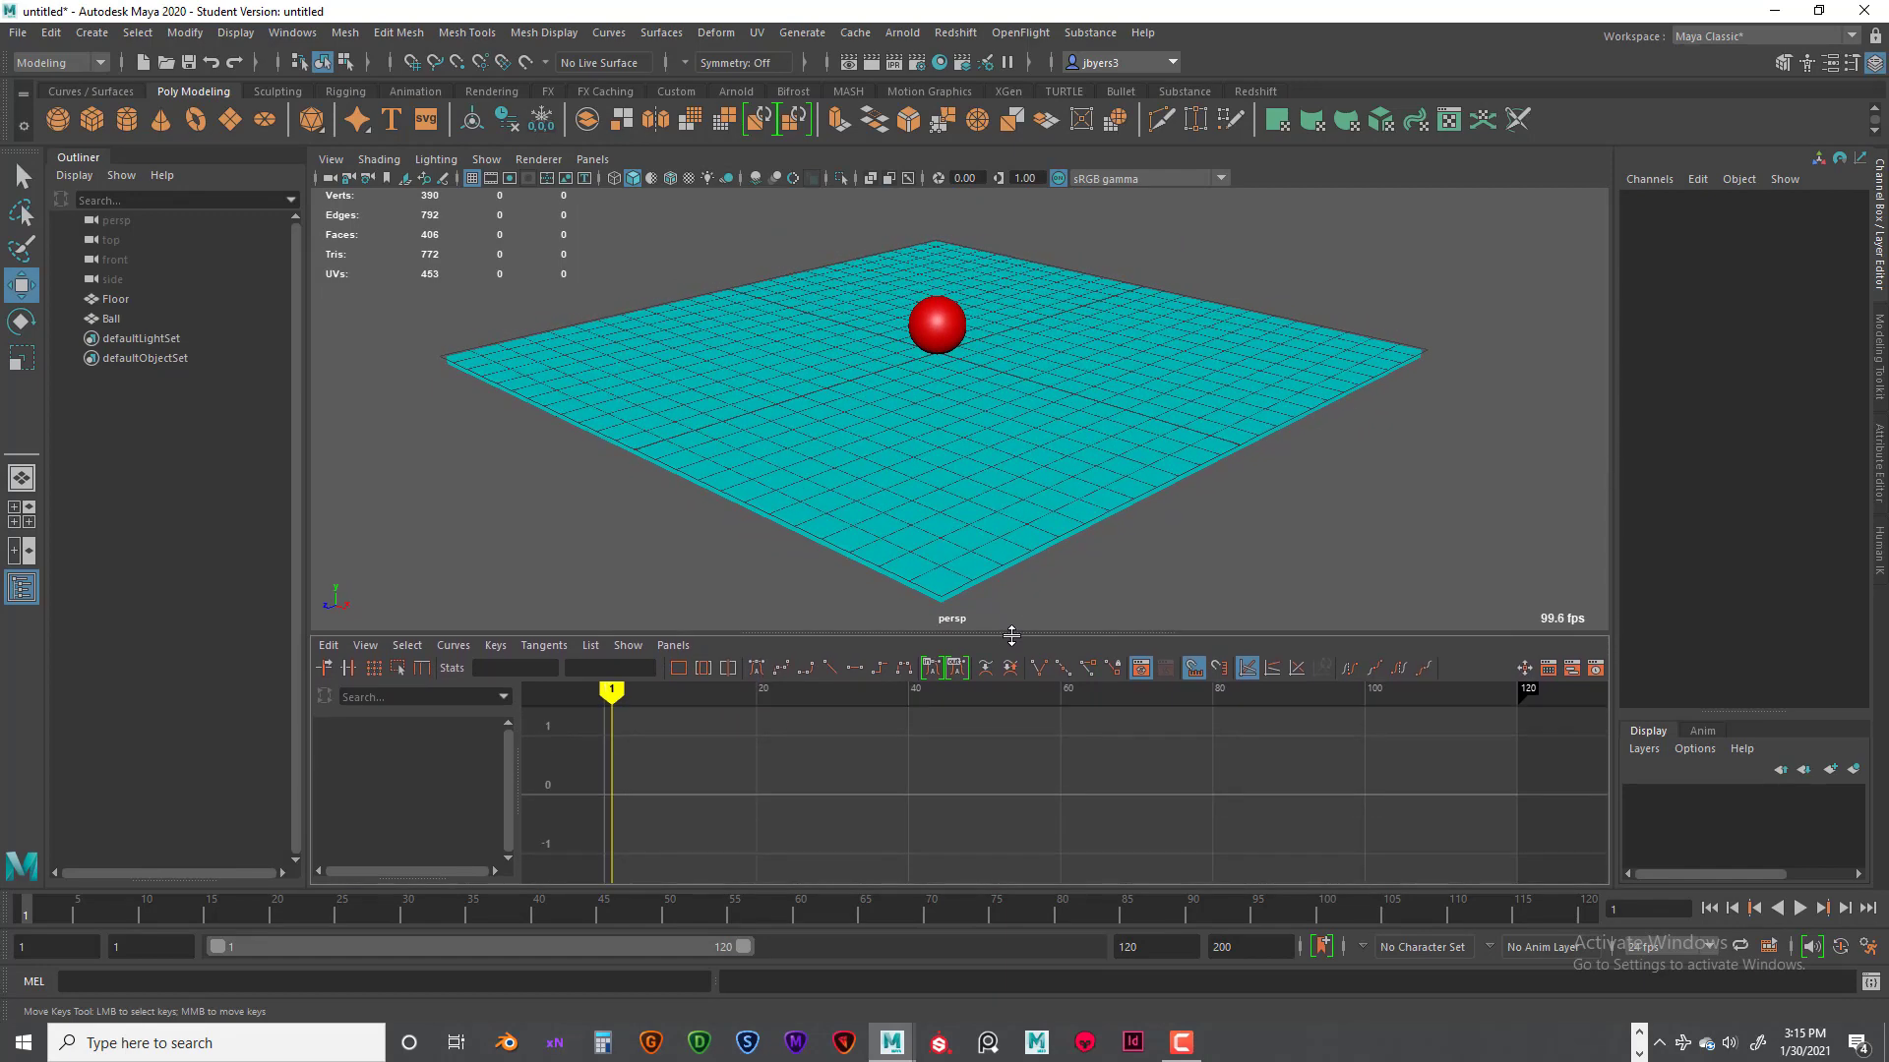
left_click(952, 327)
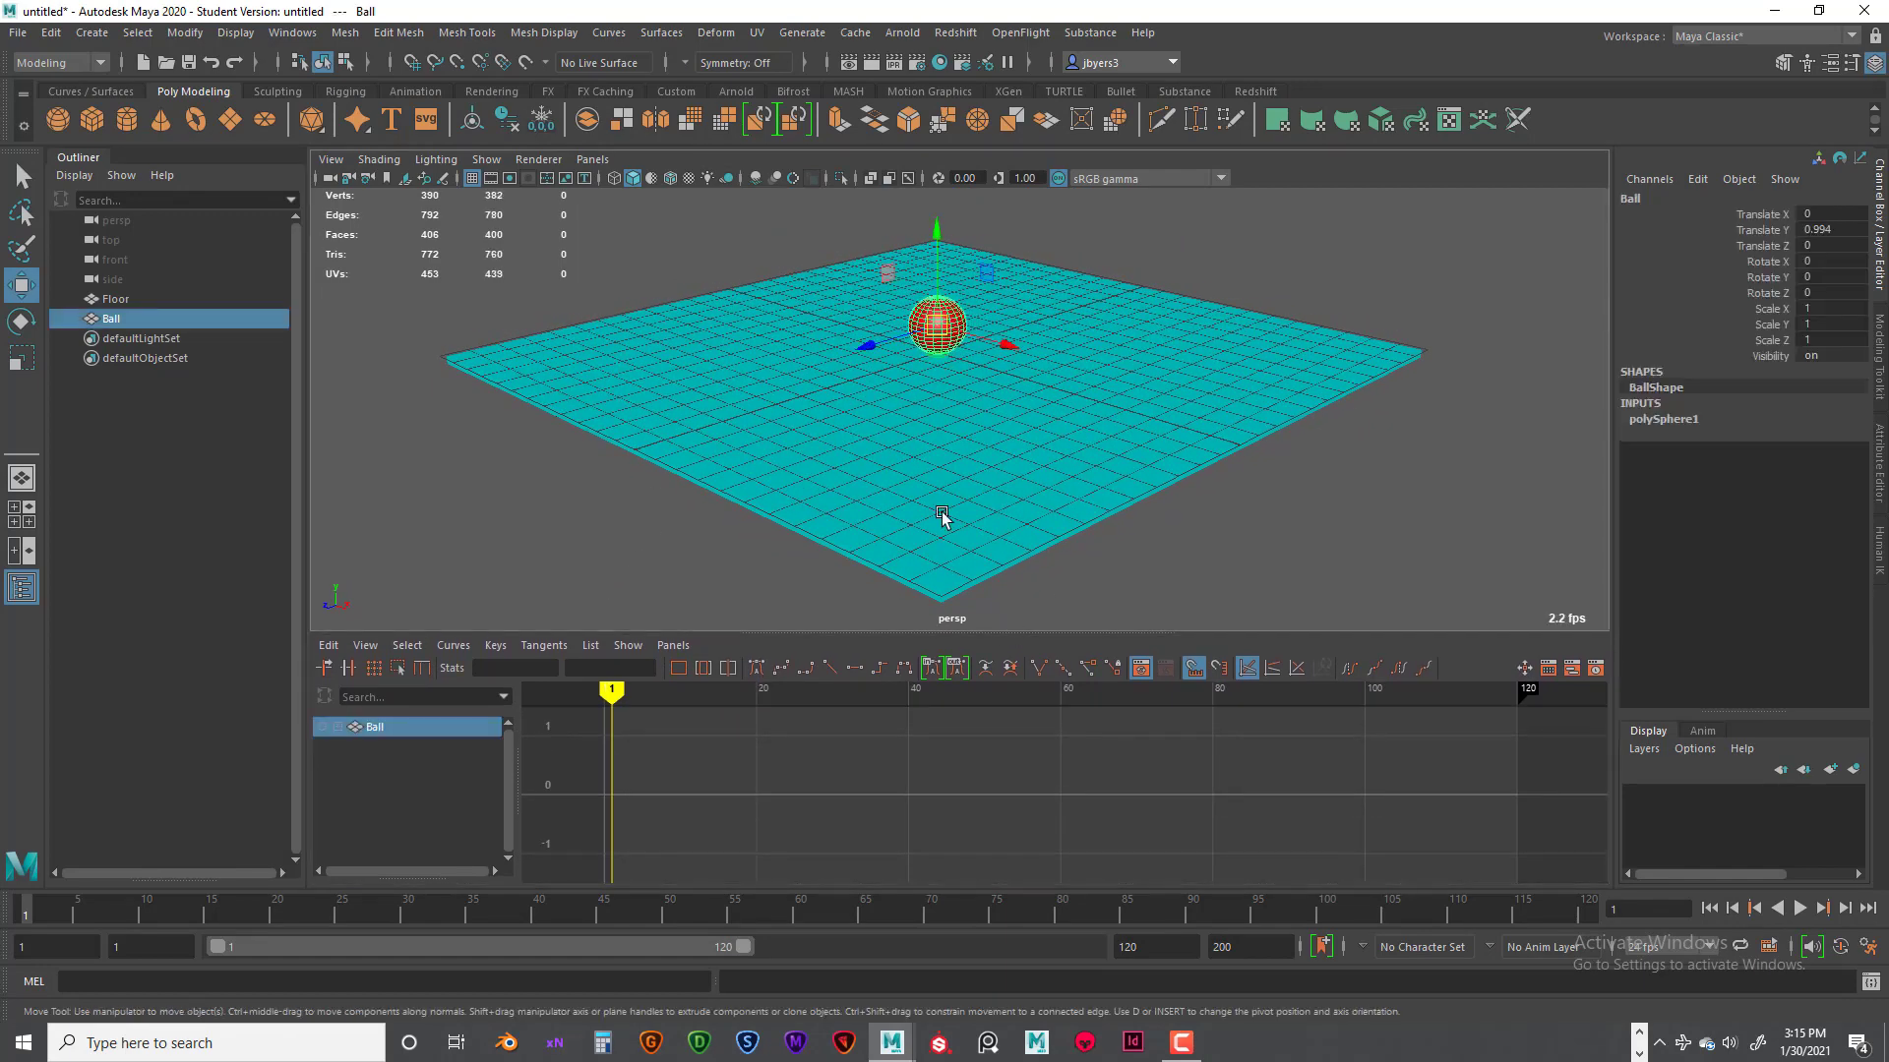
left_click(882, 471)
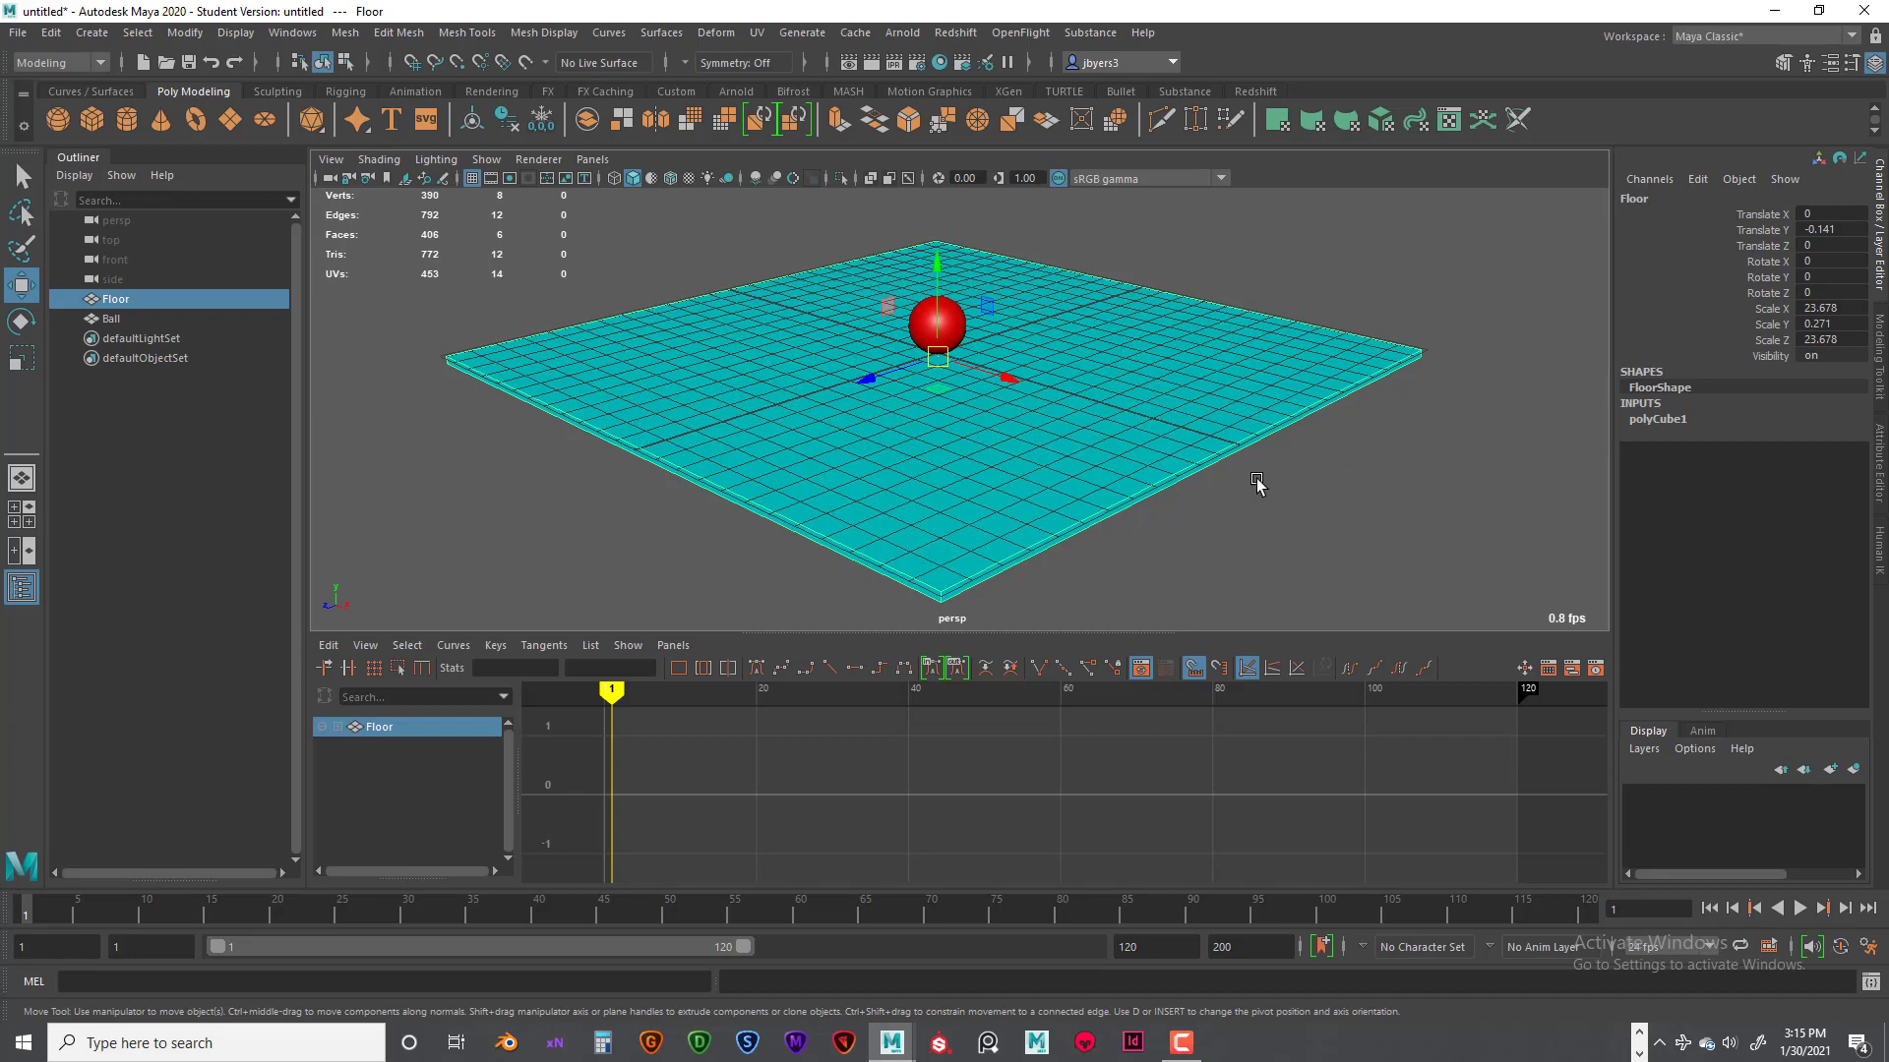
Step: Select the ball and move it slightly along the X axis to about 0.081
left_click_drag(1256, 485, 1231, 482, "alt")
right_click_drag(1230, 482, 1151, 461, "alt")
left_click(932, 368)
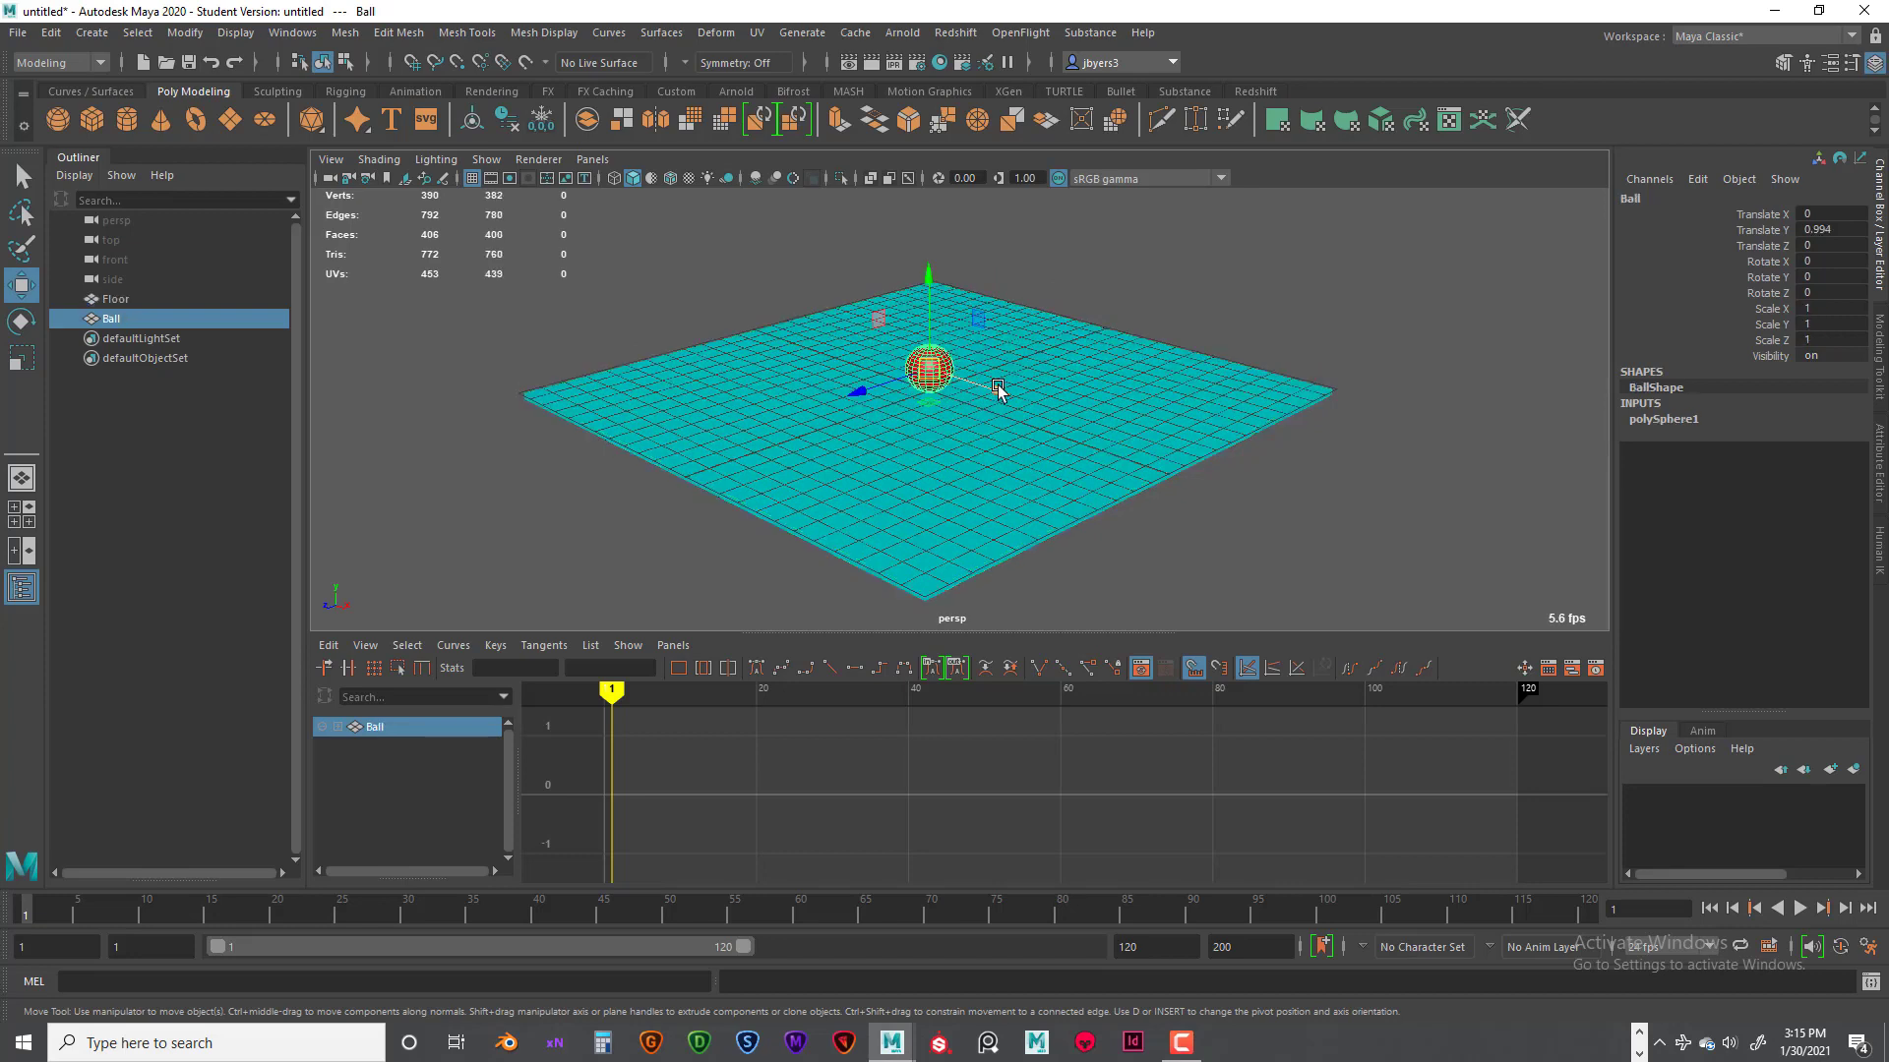
left_click_drag(1002, 393, 979, 489)
Step: Scrub the timeline from frame 1 to frame 120 and set the playback range's end to frame 200
mouse_move(30, 915)
left_mouse_down()
mouse_move(787, 924)
mouse_move(24, 913)
left_mouse_up()
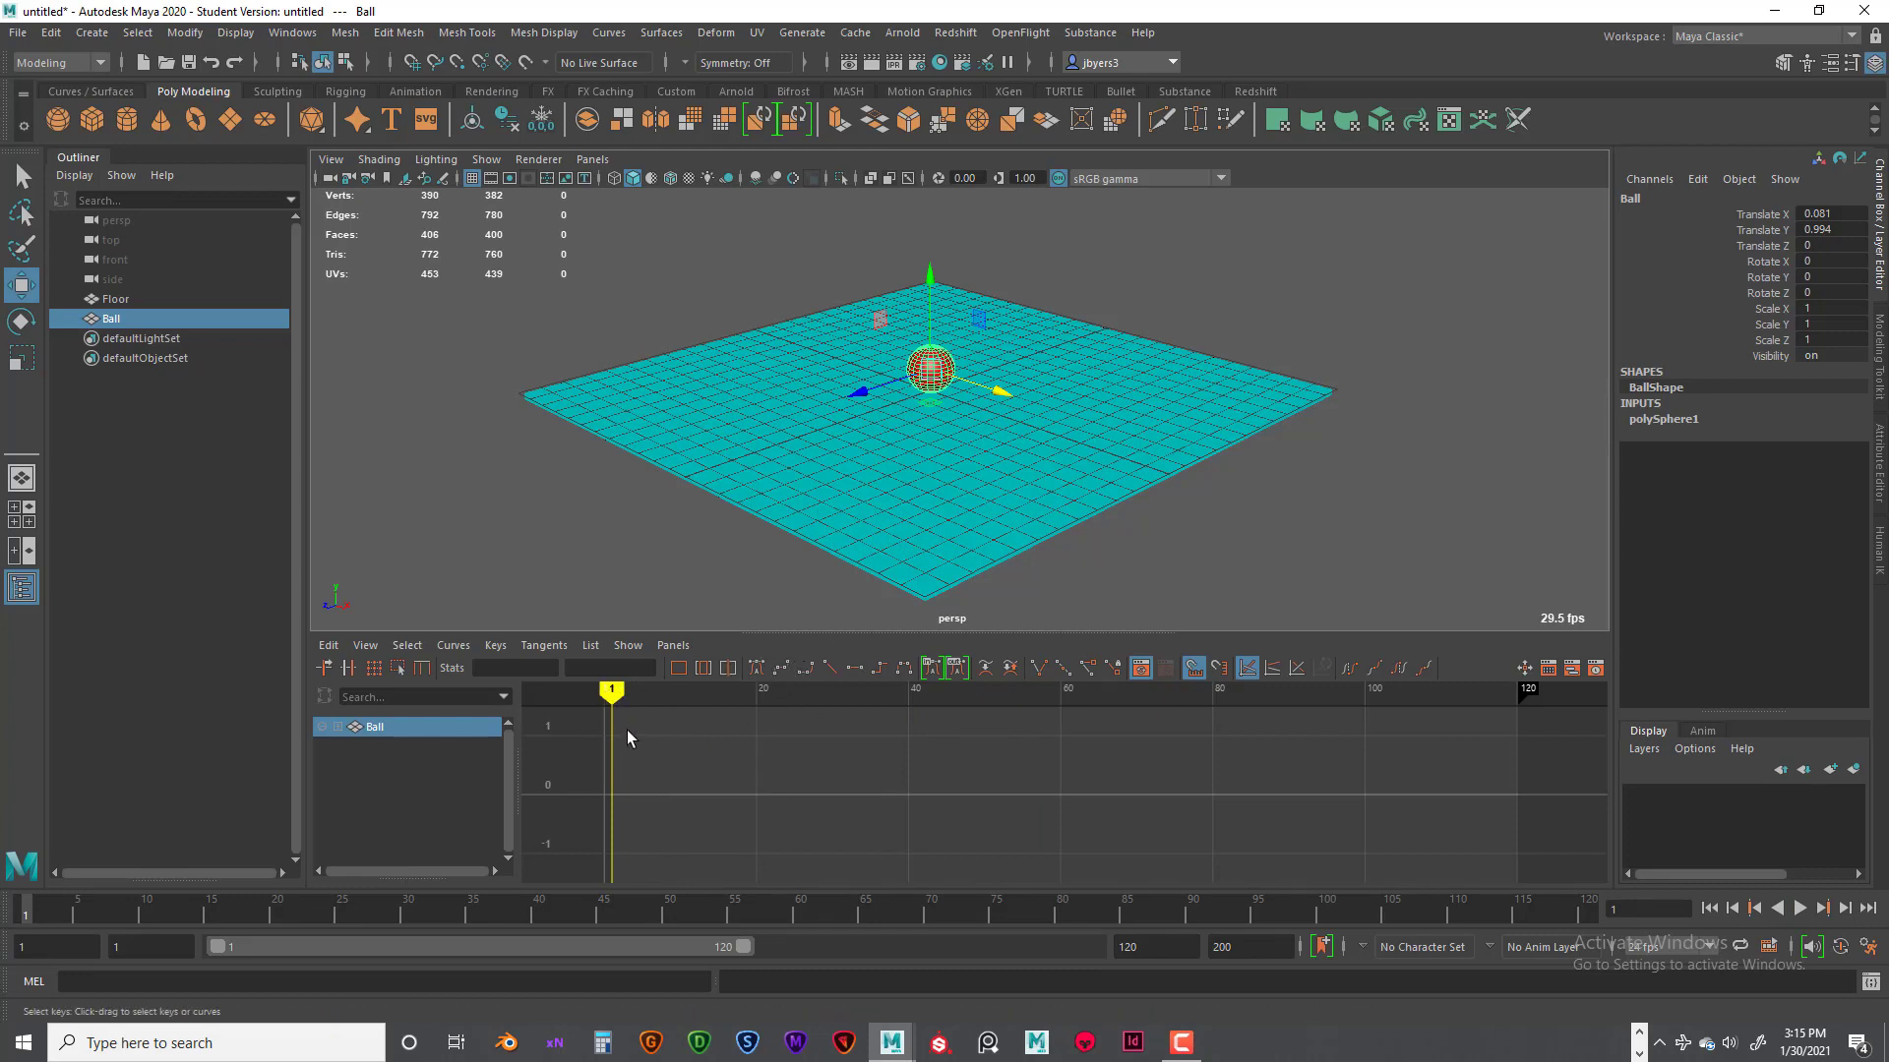
mouse_move(28, 912)
left_mouse_down()
mouse_move(948, 913)
mouse_move(86, 903)
mouse_move(3, 918)
mouse_move(187, 923)
mouse_move(6, 921)
left_mouse_up()
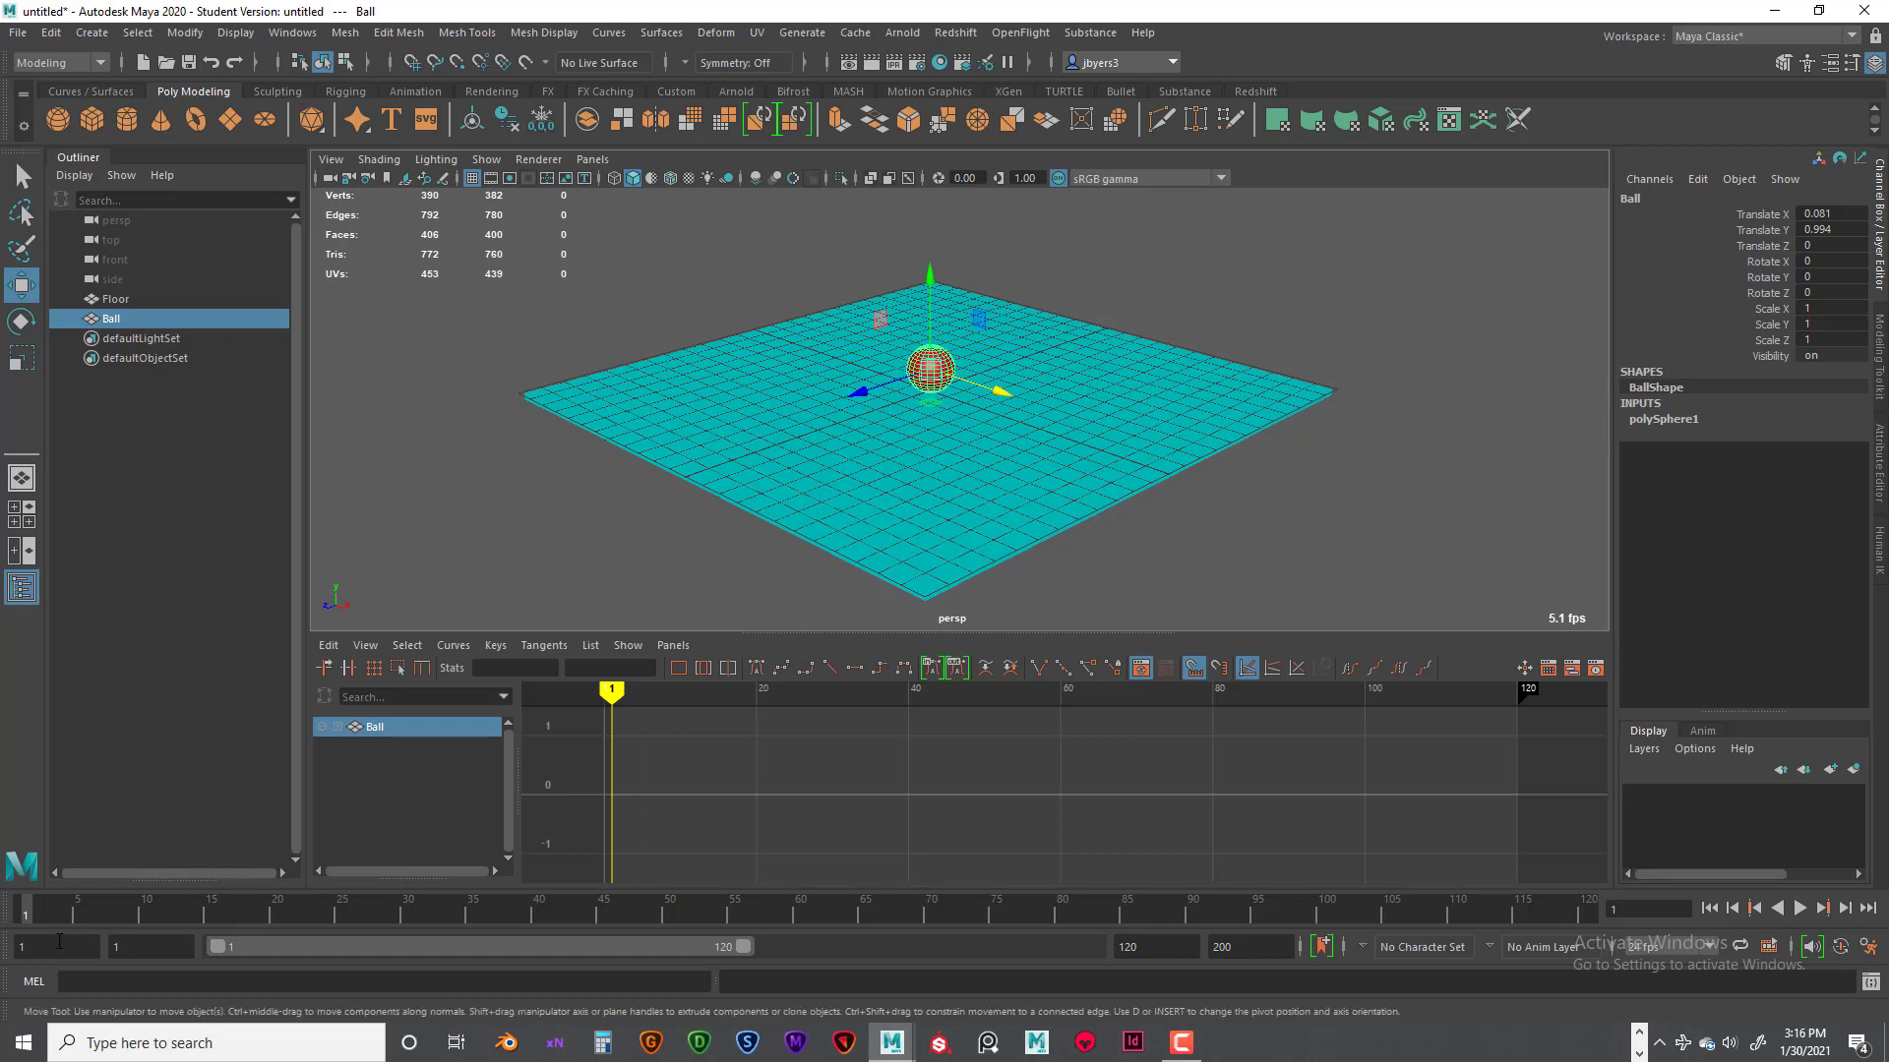
left_click_drag(39, 919, 1607, 928)
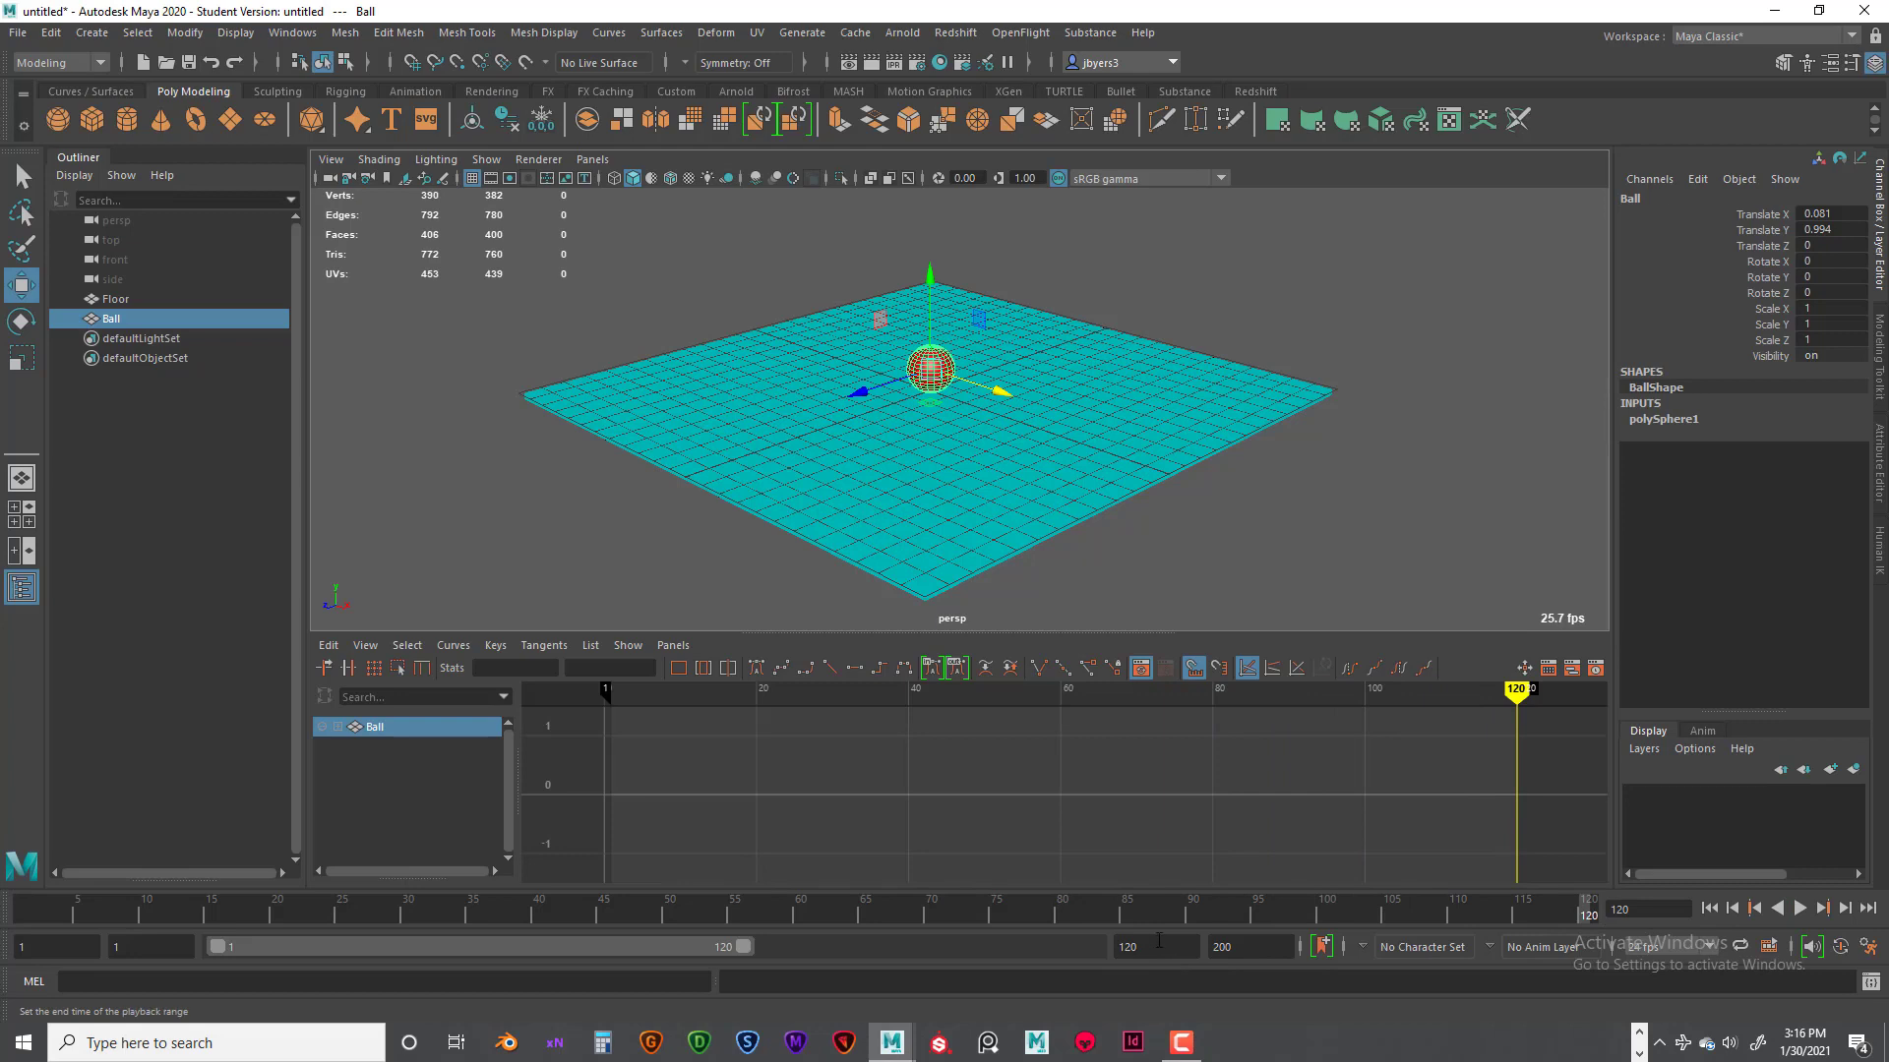
left_click_drag(1158, 943, 1114, 931)
key("Return")
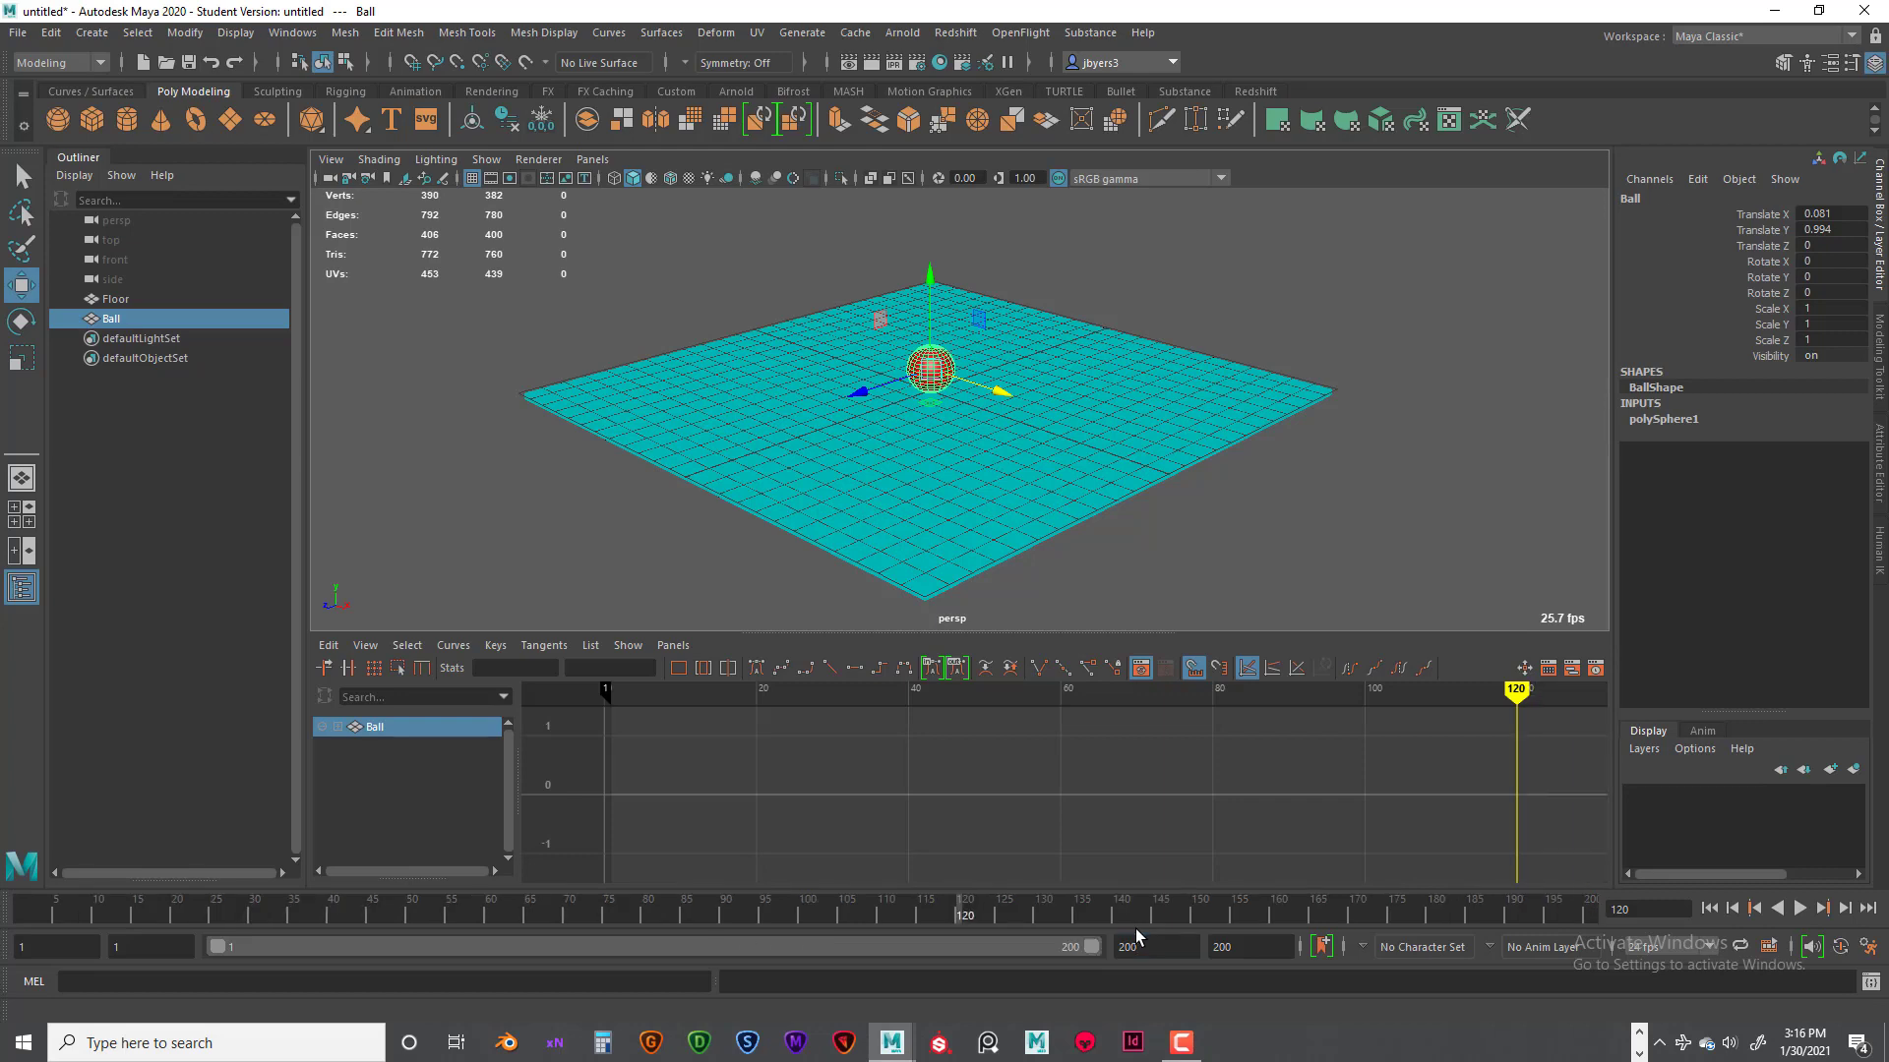
Step: Scrub the current time back to frame 1 and highlight the animation start and playback end values without changing them
left_click_drag(962, 915, 251, 869)
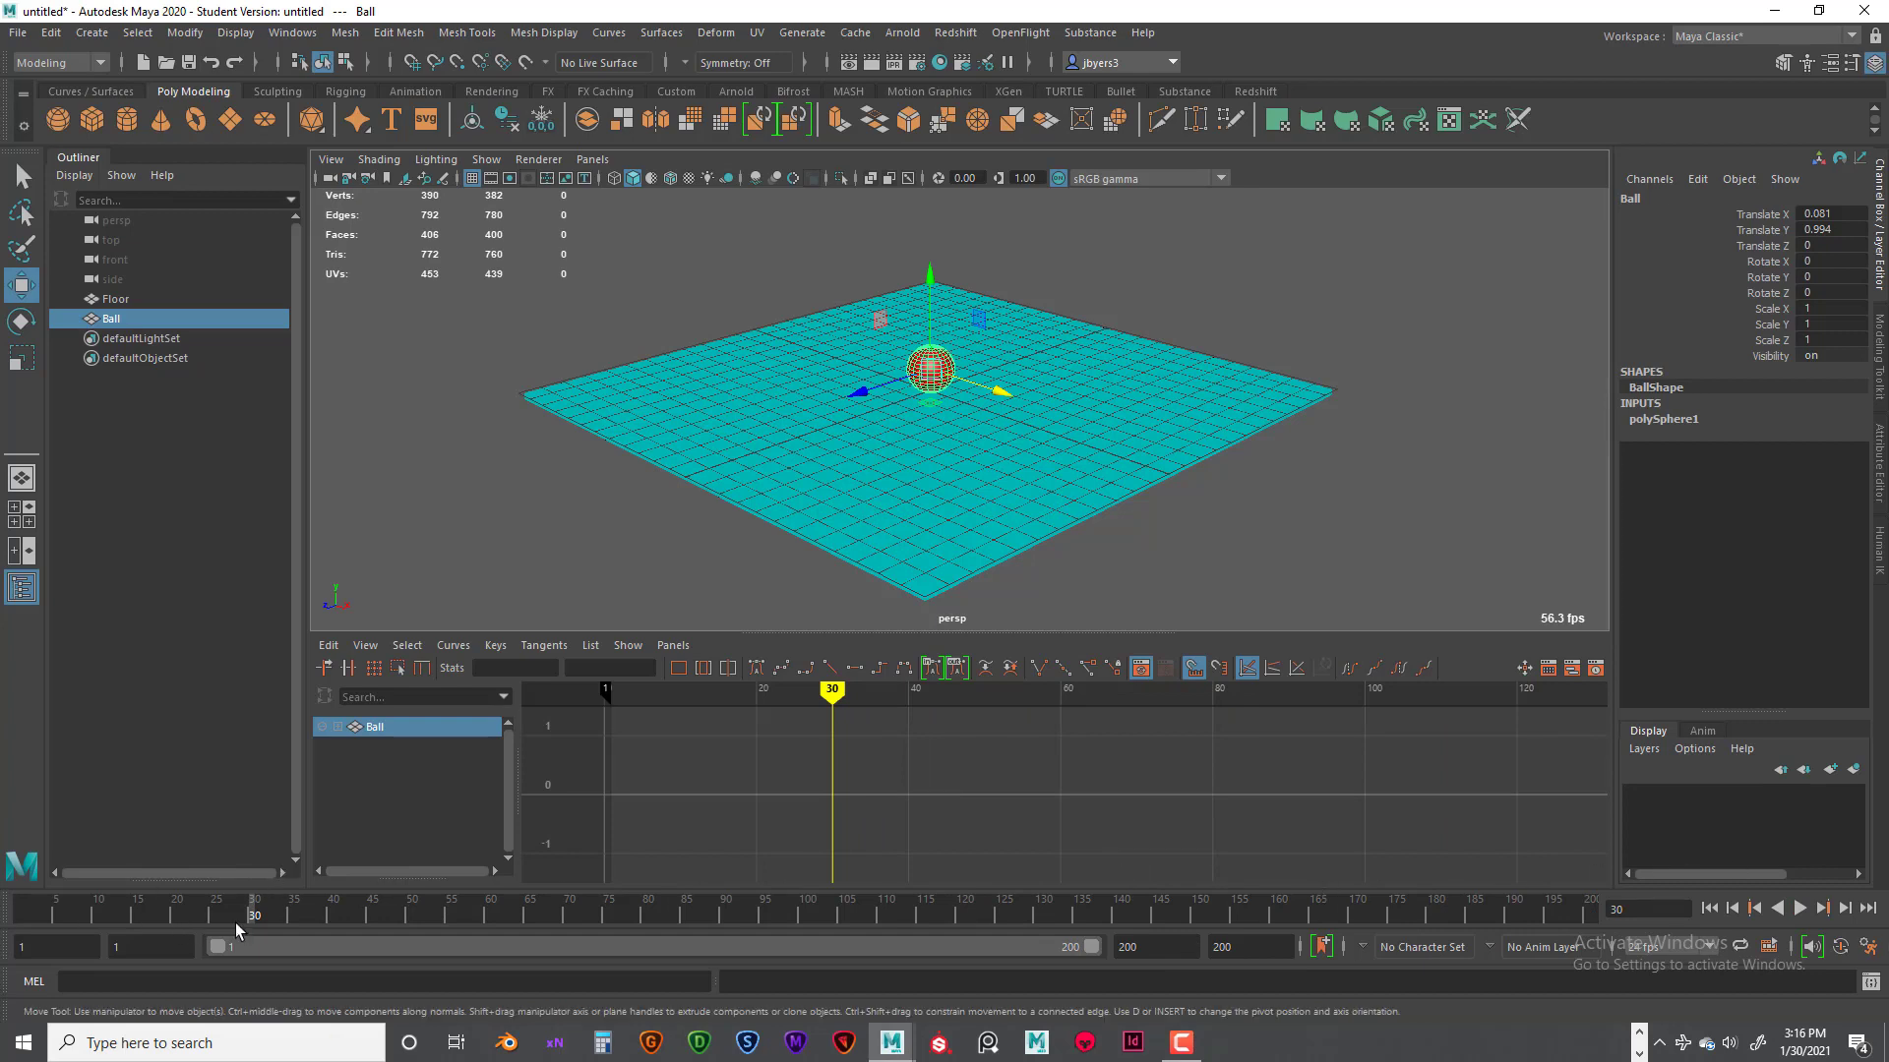
left_click_drag(254, 916, 24, 915)
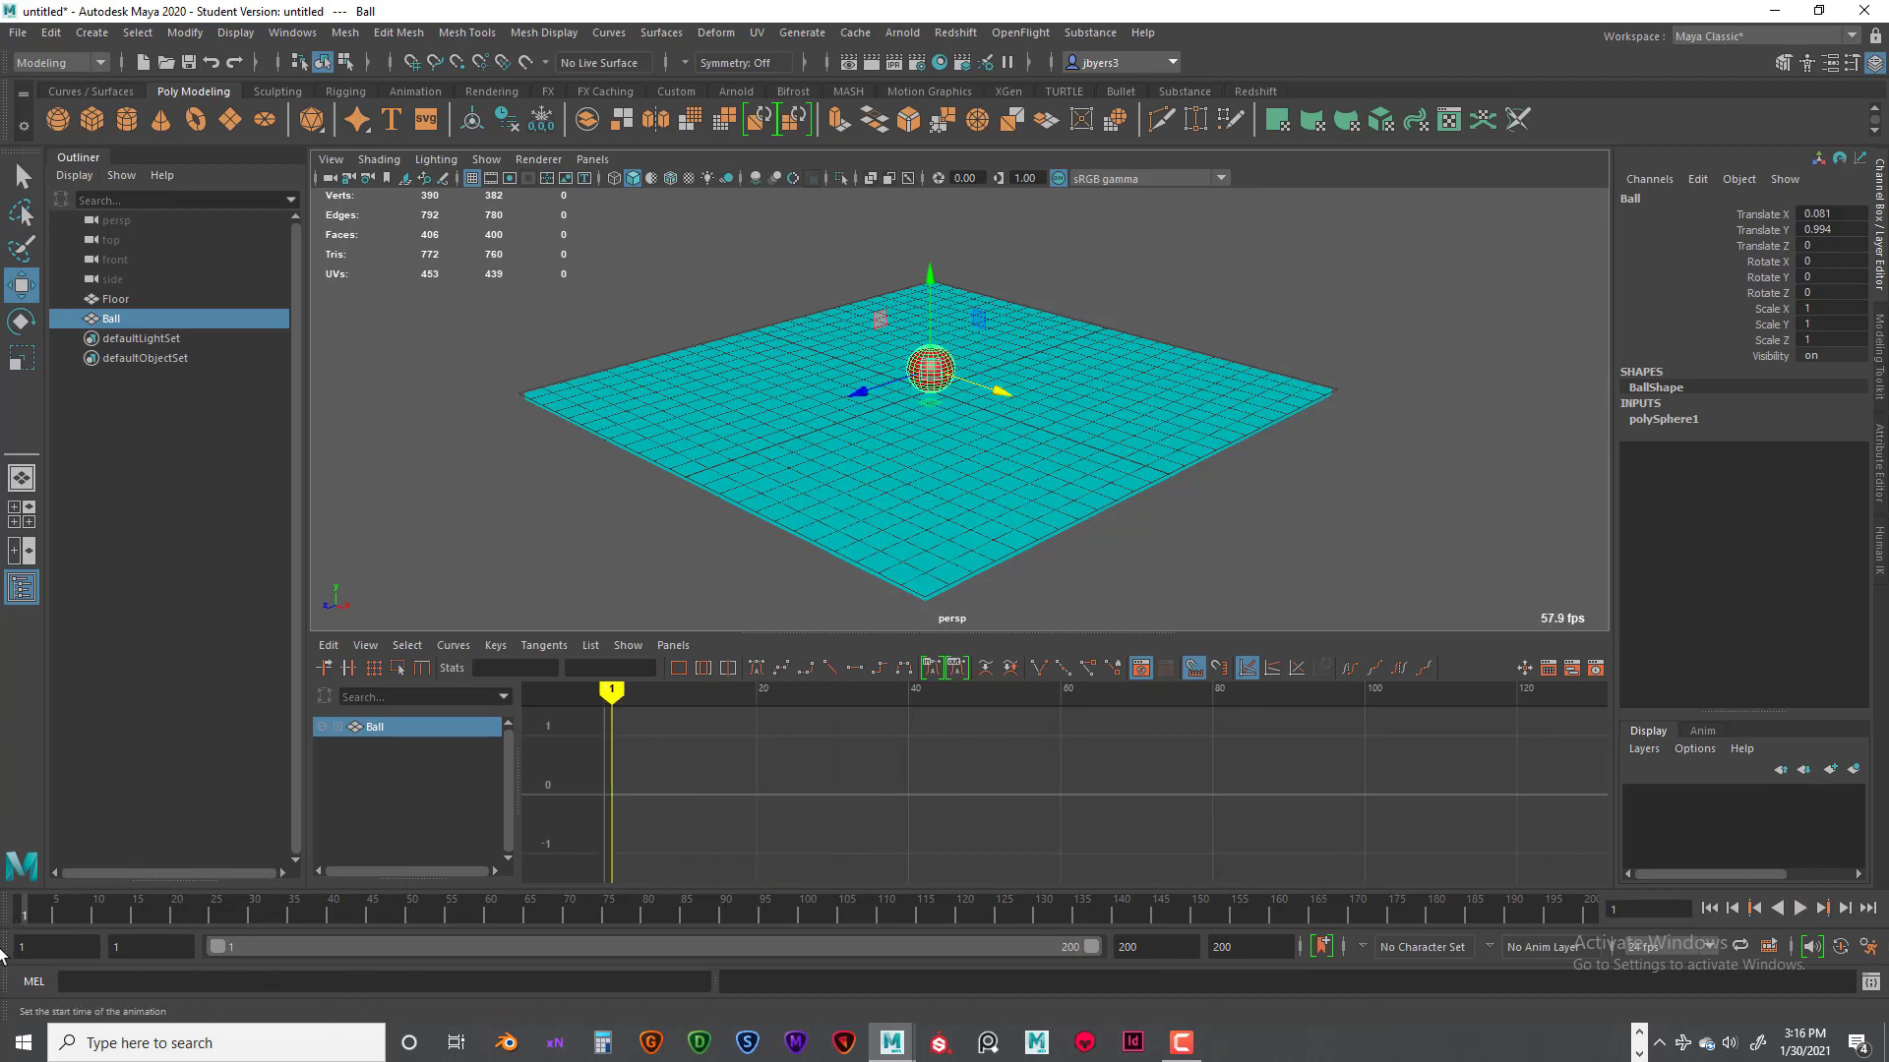
double_click(44, 946)
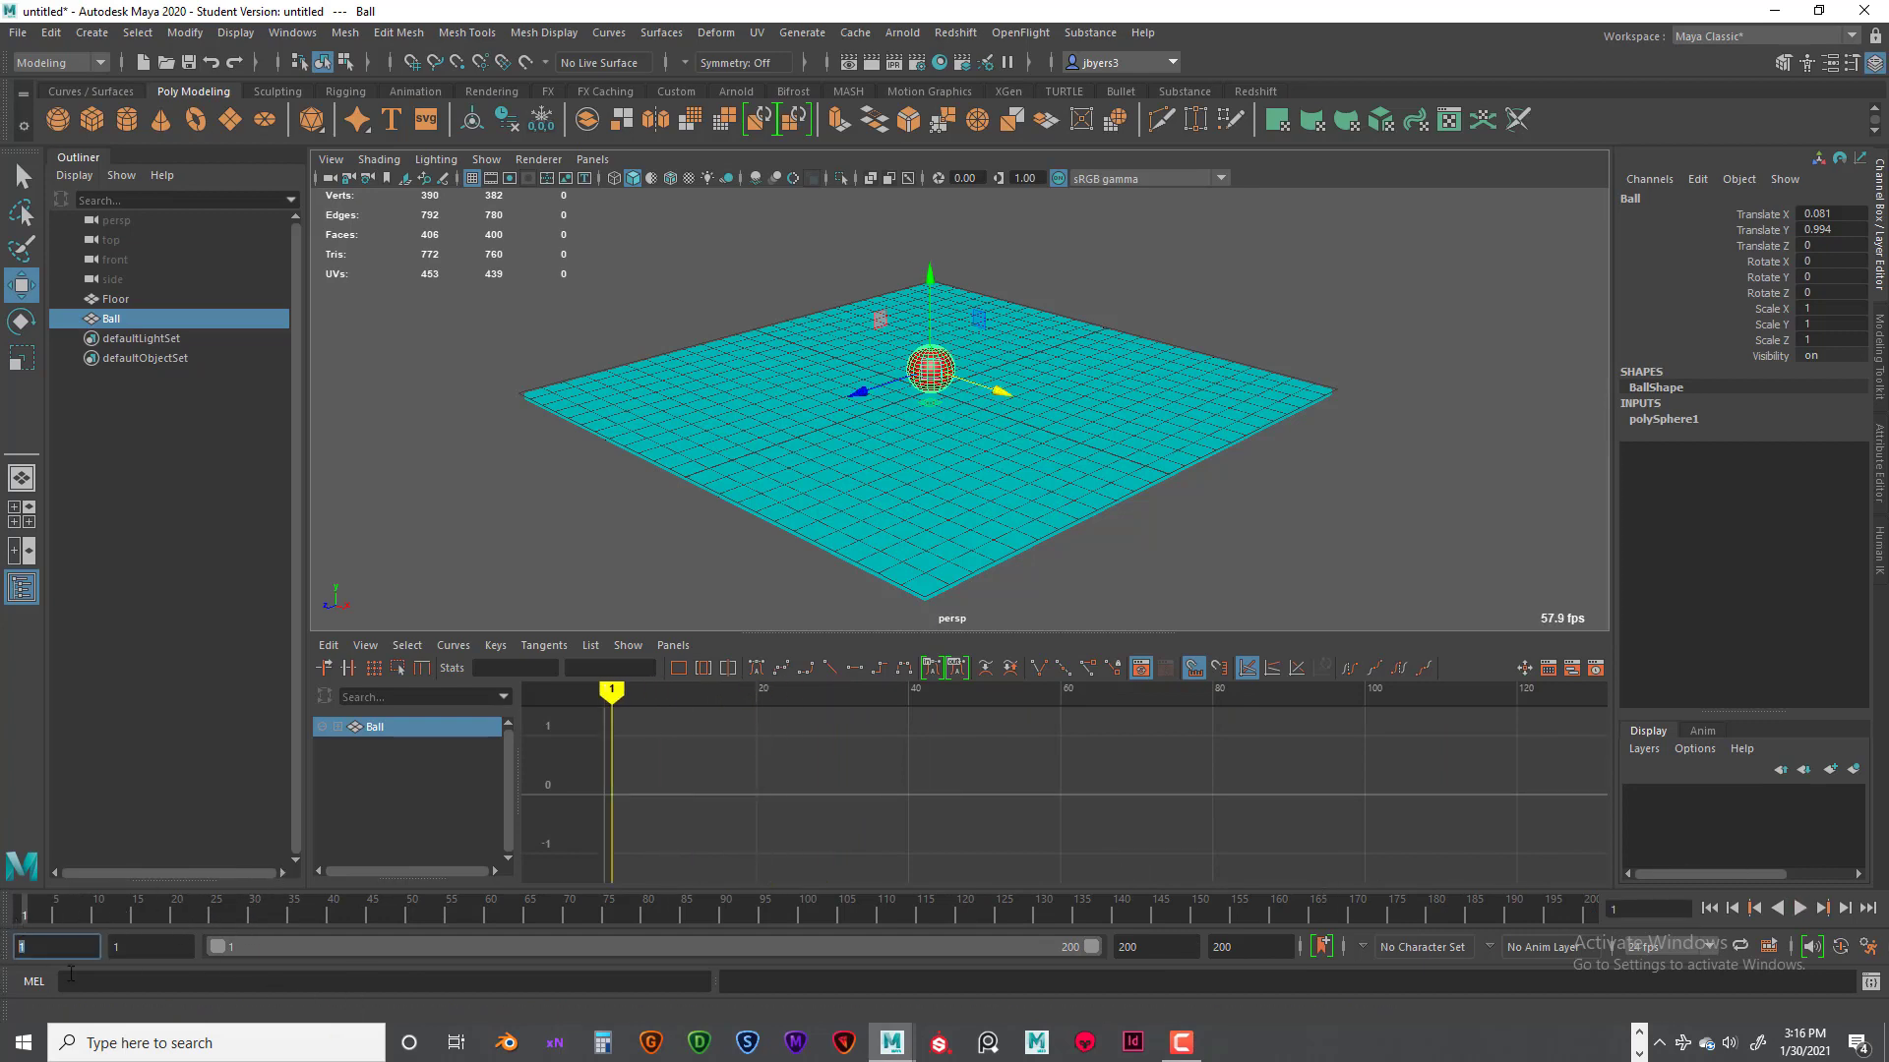
double_click(1132, 949)
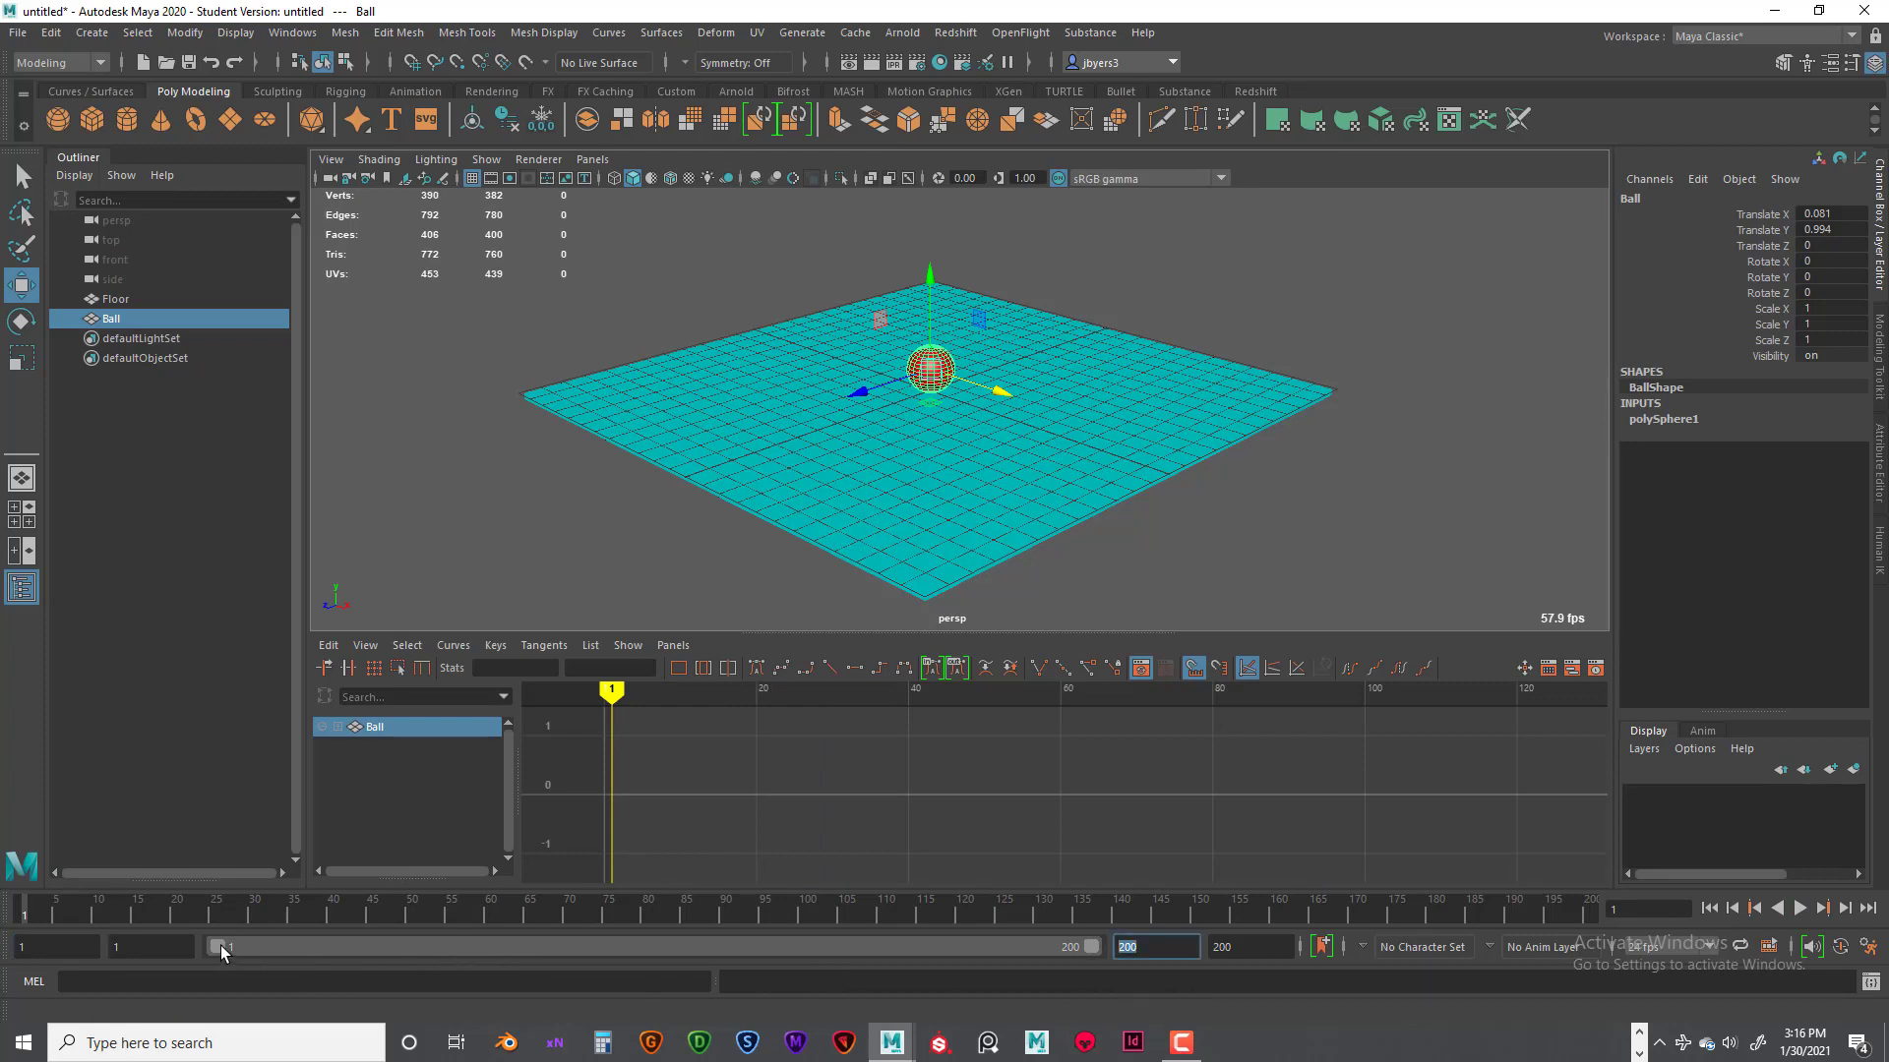
Step: Narrow the playback range to start at frame 156 and set the current time to frame 169
left_click_drag(220, 947, 767, 954)
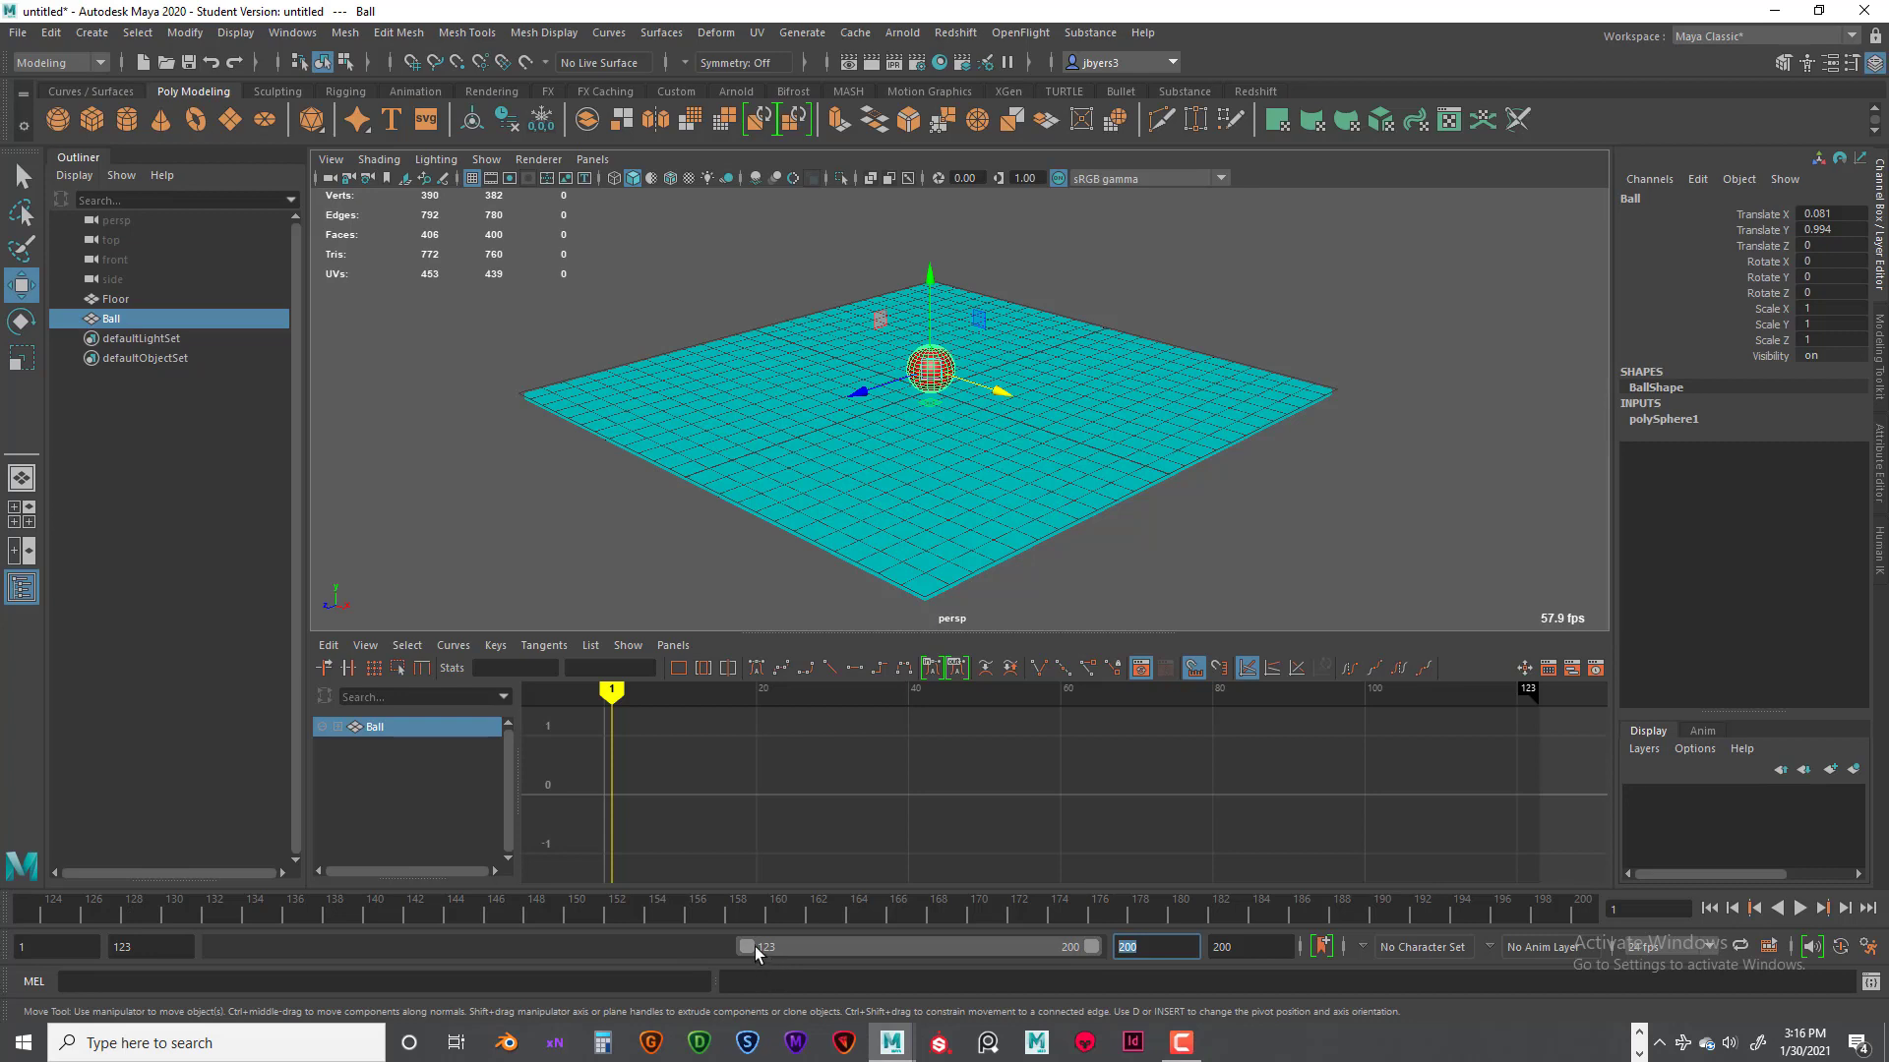
left_click_drag(754, 946, 896, 940)
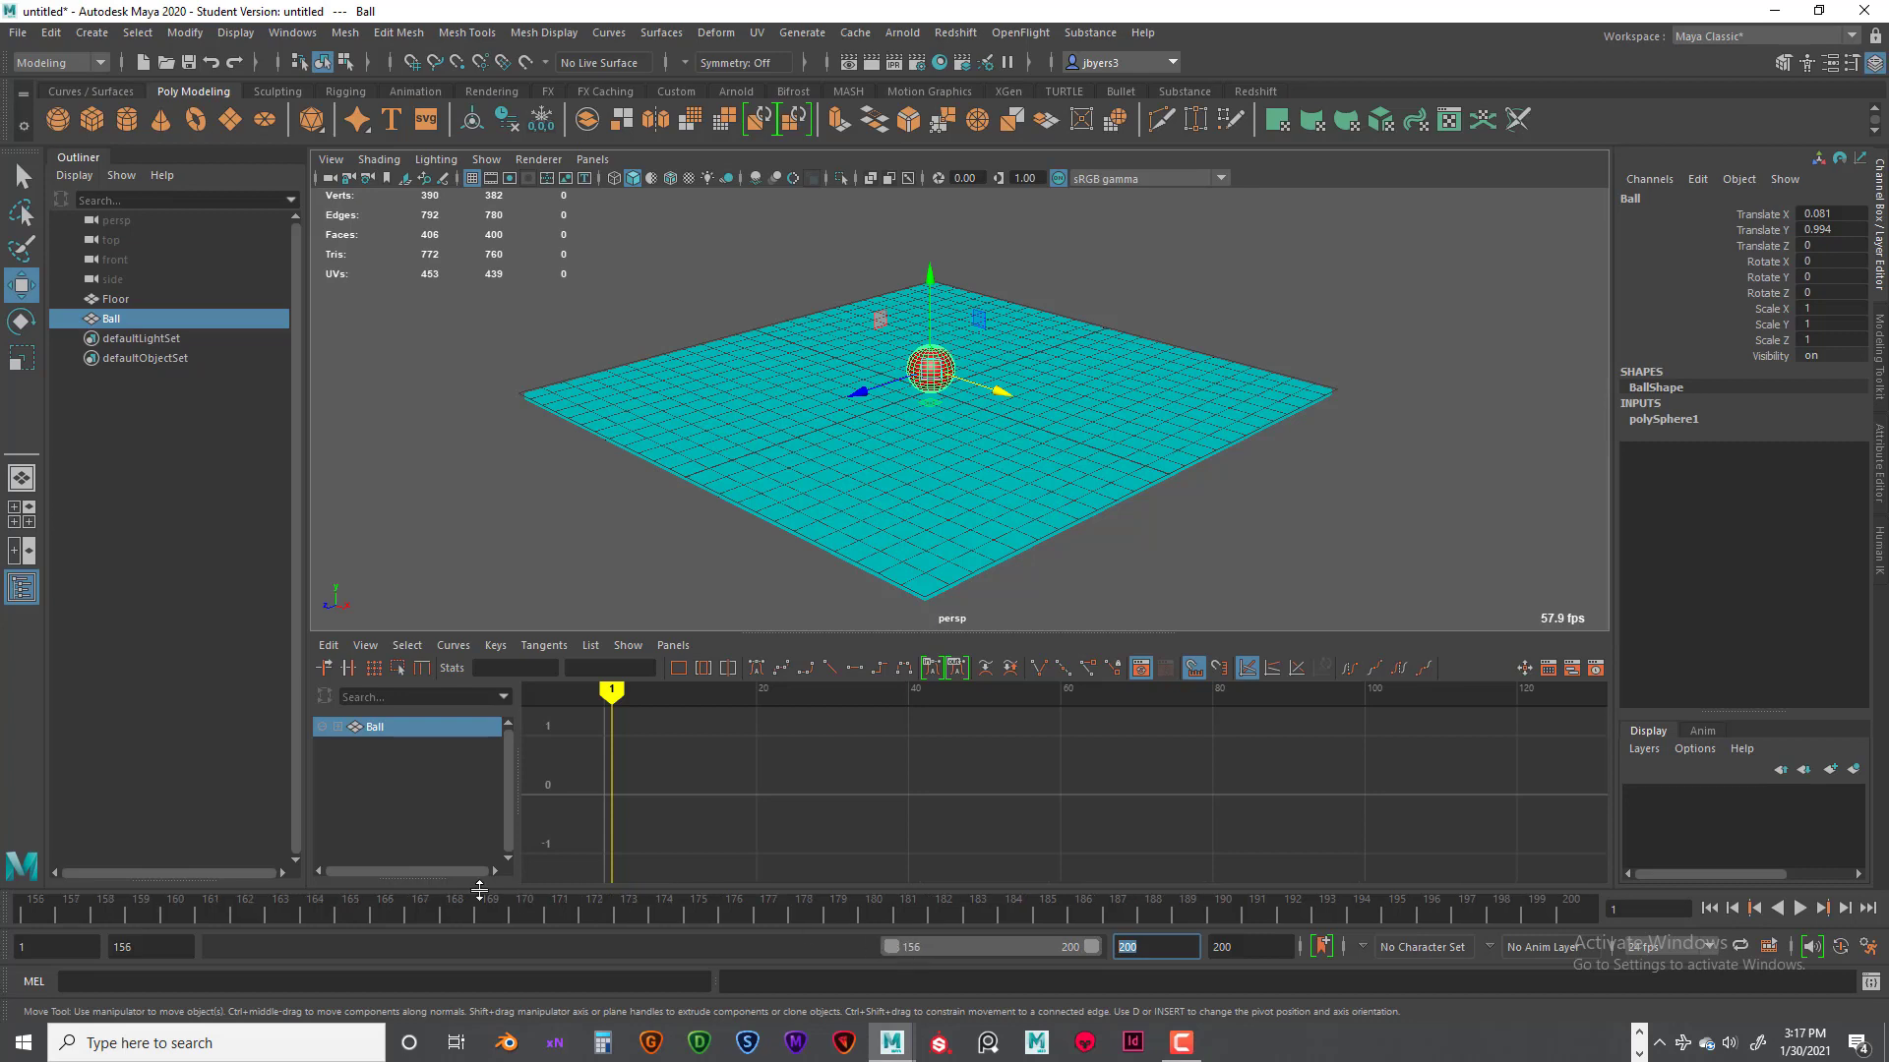
left_click(238, 911)
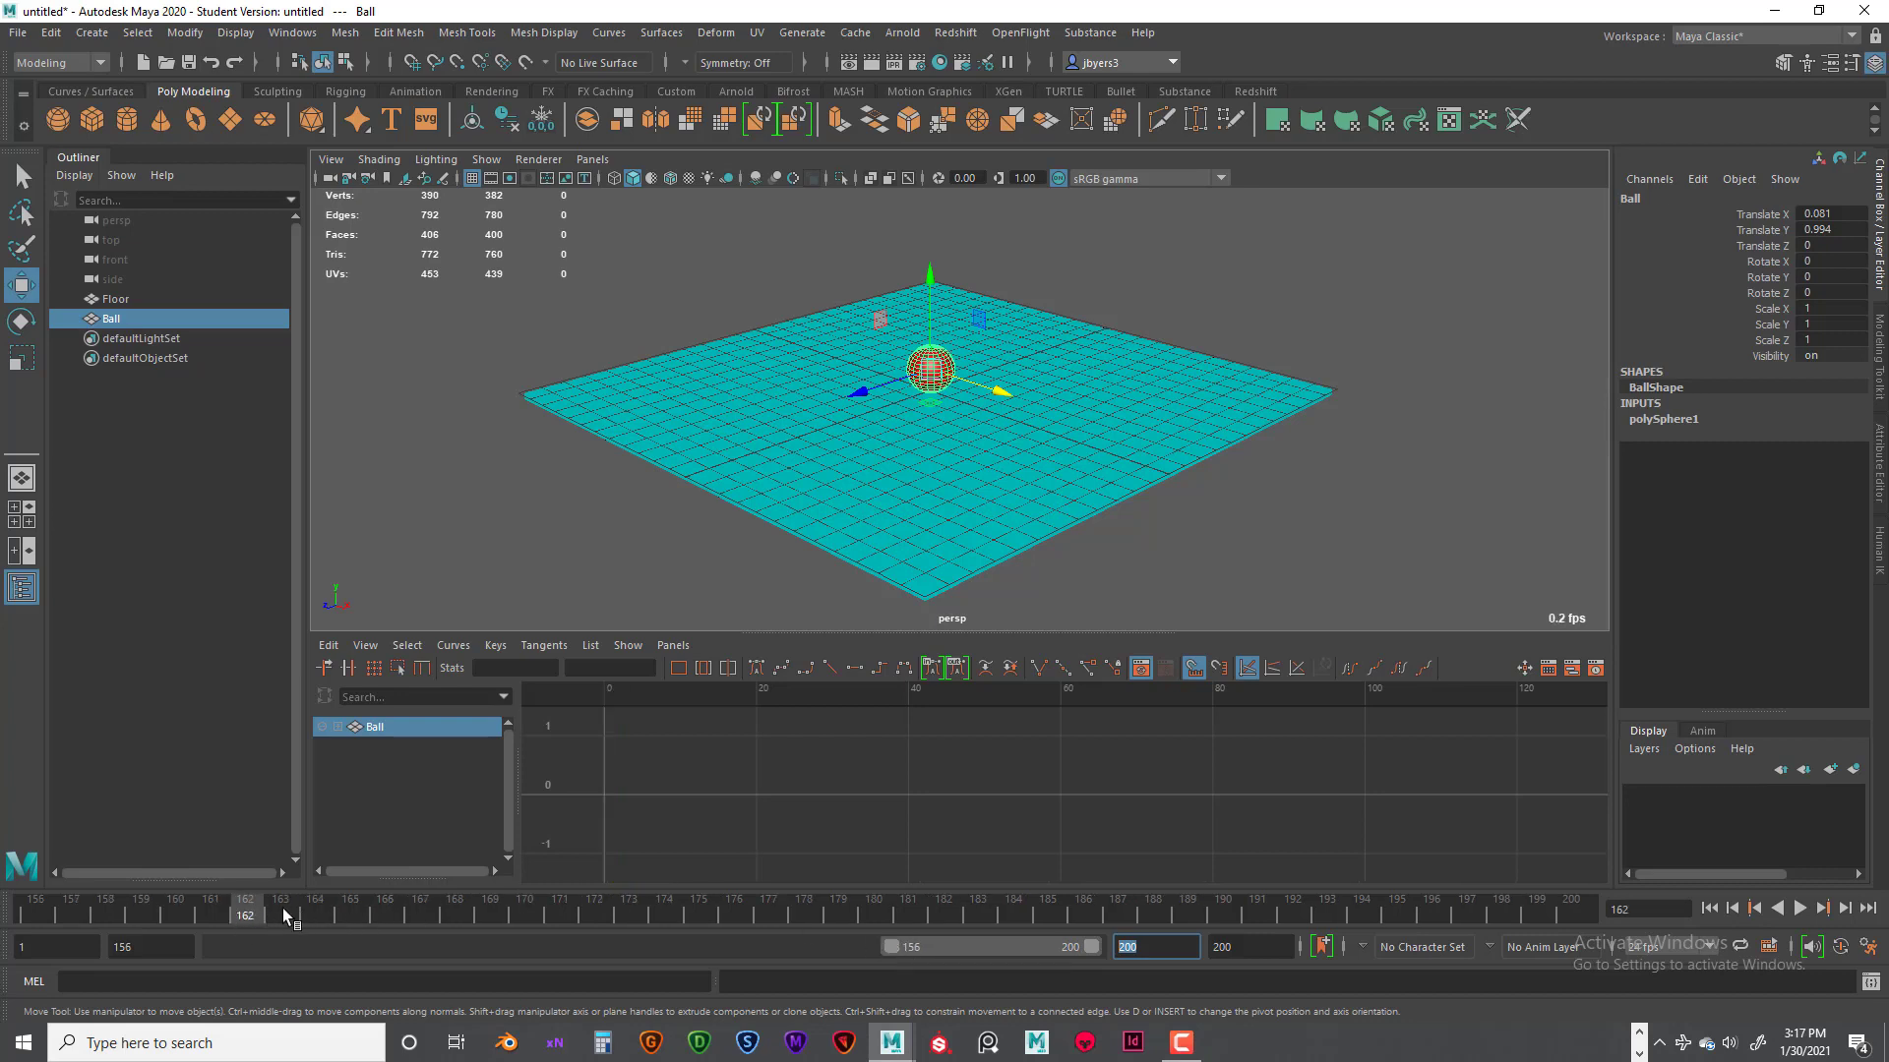
left_click(343, 915)
left_click(380, 915)
Step: Set the playback range to frames 1 through 60 and return the current time to frame 1
left_click_drag(889, 945, 164, 976)
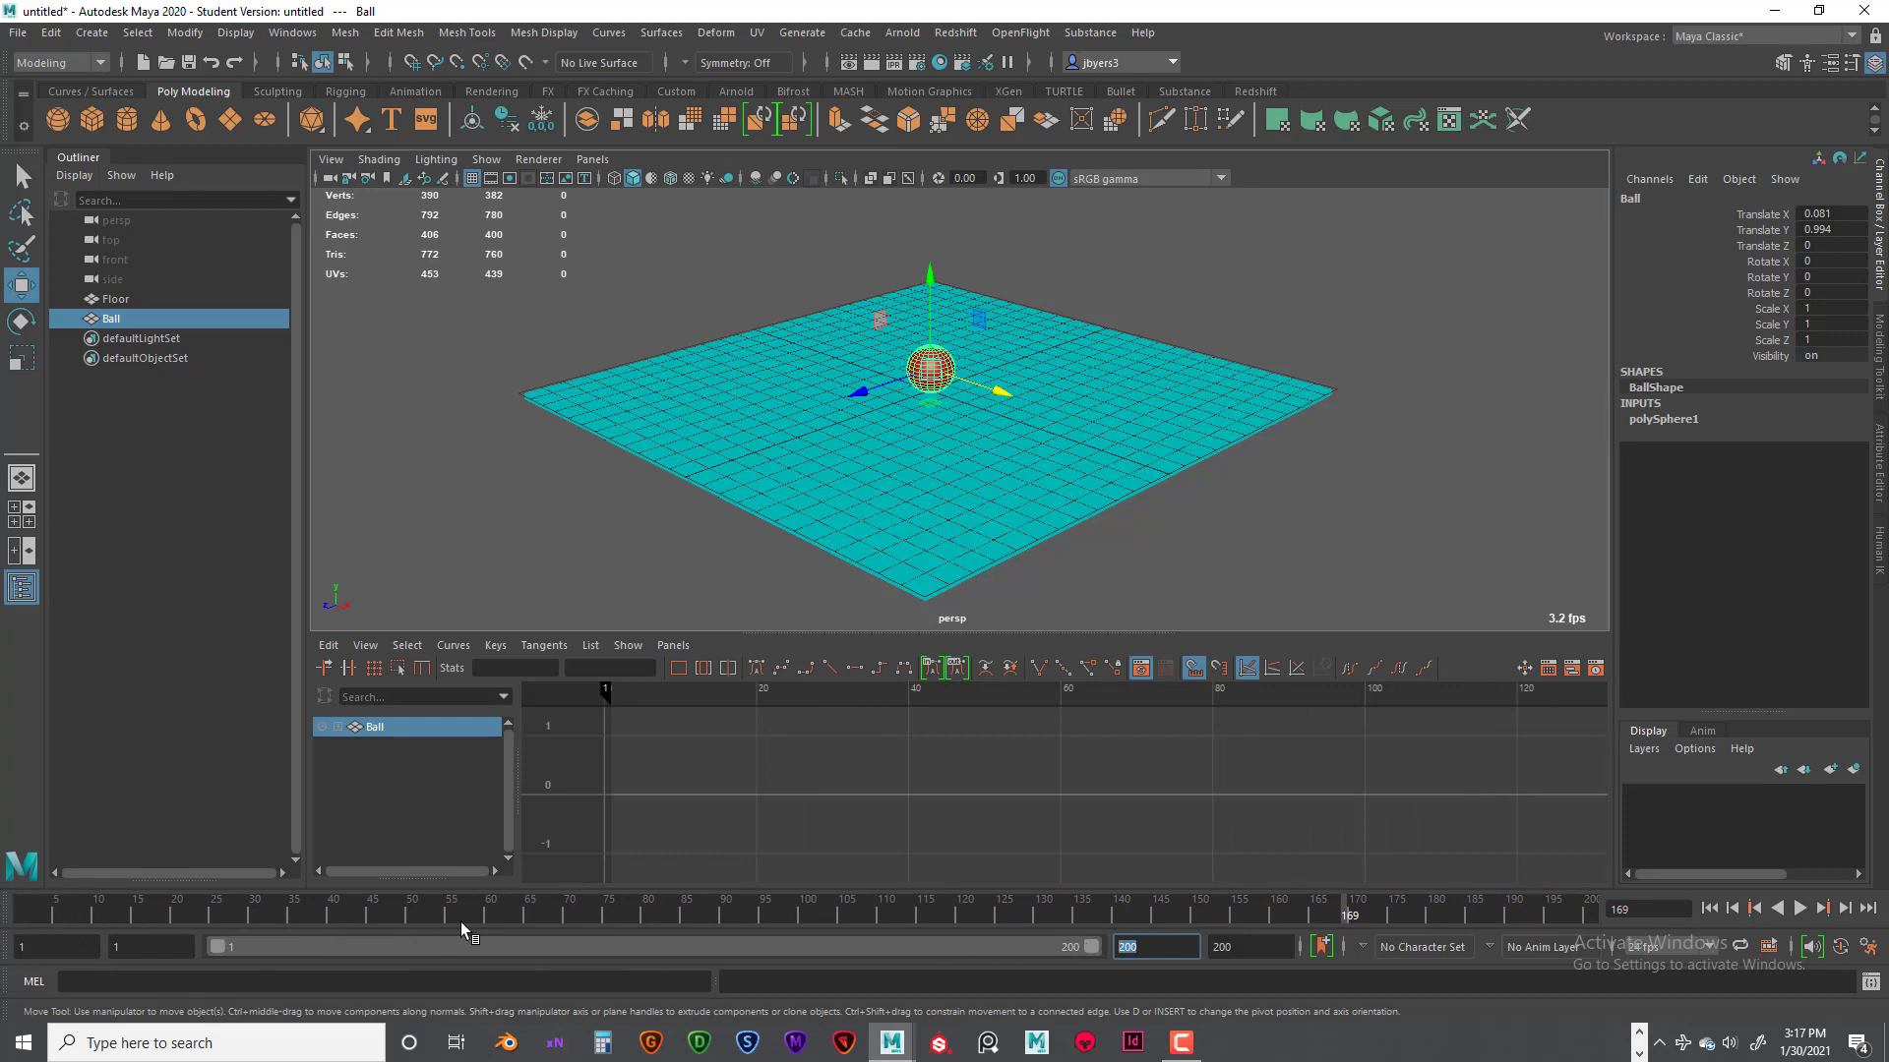
left_click_drag(1090, 946, 462, 950)
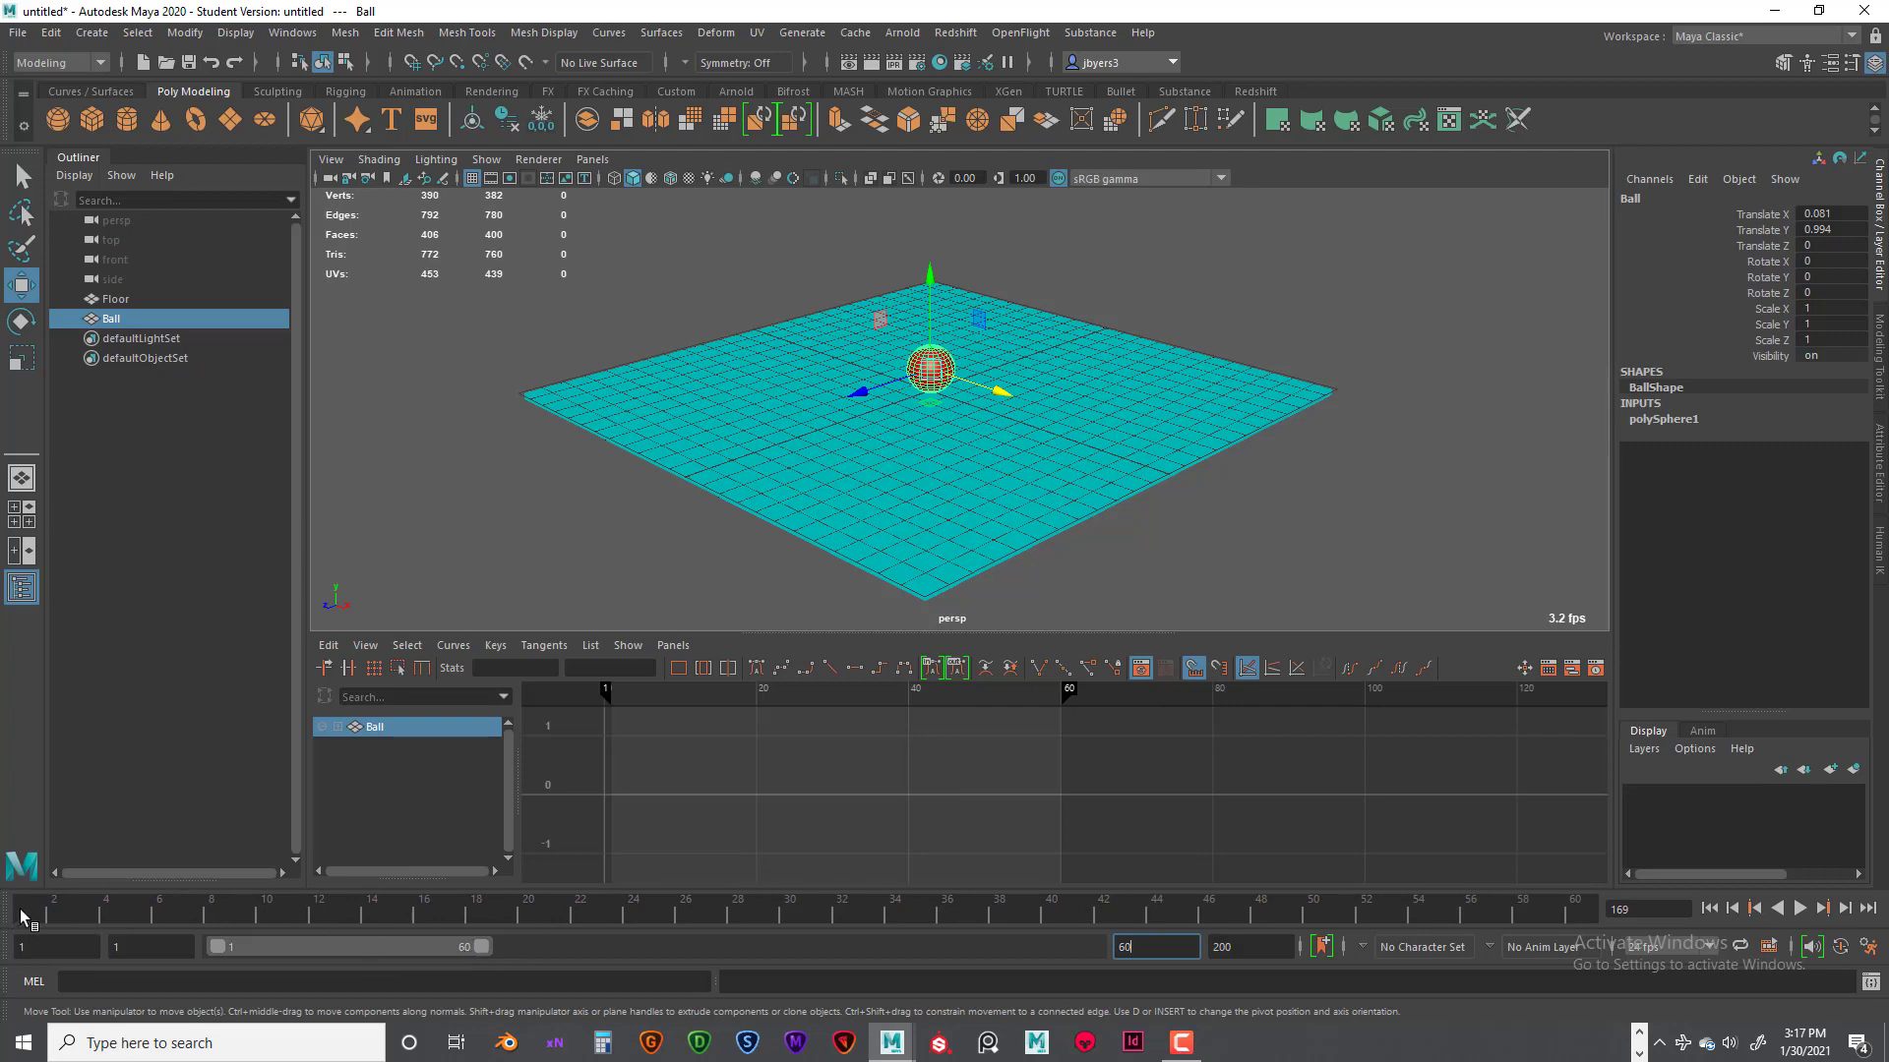
mouse_move(24, 913)
left_mouse_down()
mouse_move(657, 933)
mouse_move(19, 917)
mouse_move(1527, 922)
mouse_move(1590, 898)
mouse_move(434, 843)
mouse_move(22, 846)
left_mouse_up()
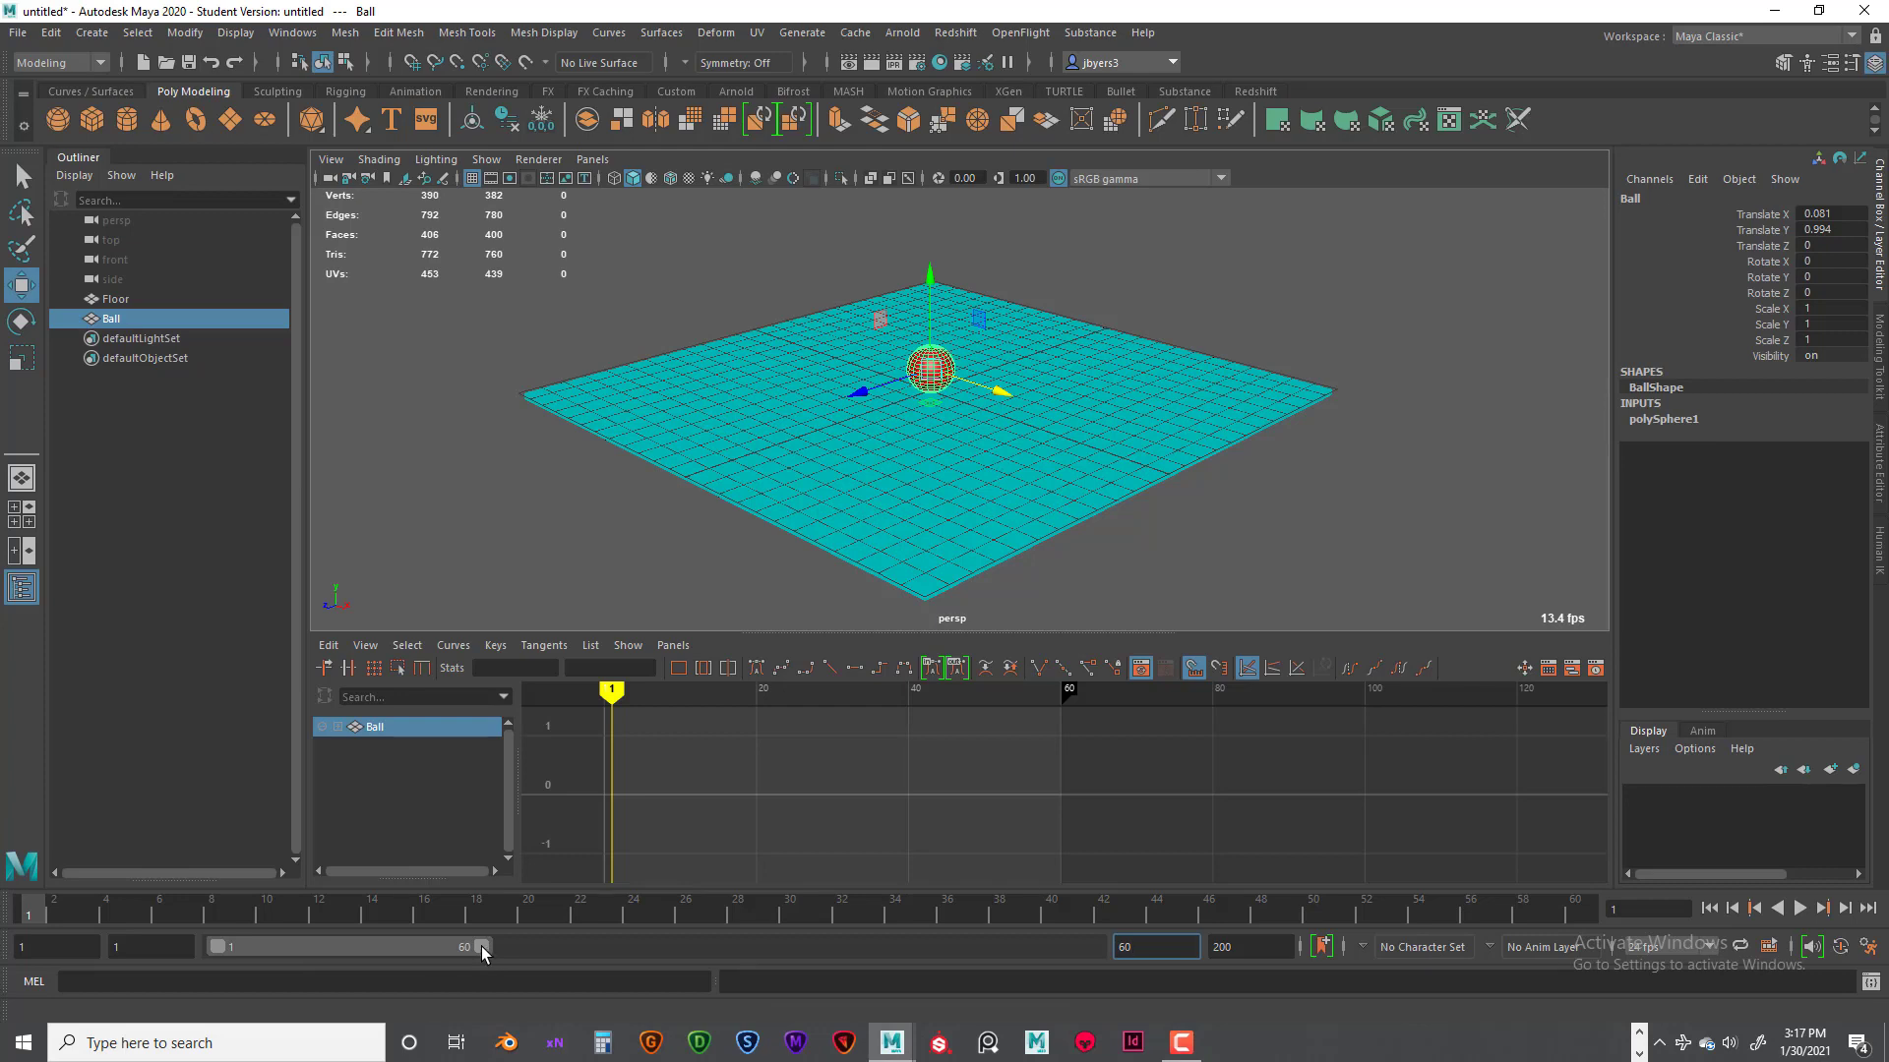
Step: Extend the playback range's end to frame 200, play the timeline forwards and backwards, and stop playback
left_click_drag(482, 950, 1157, 1010)
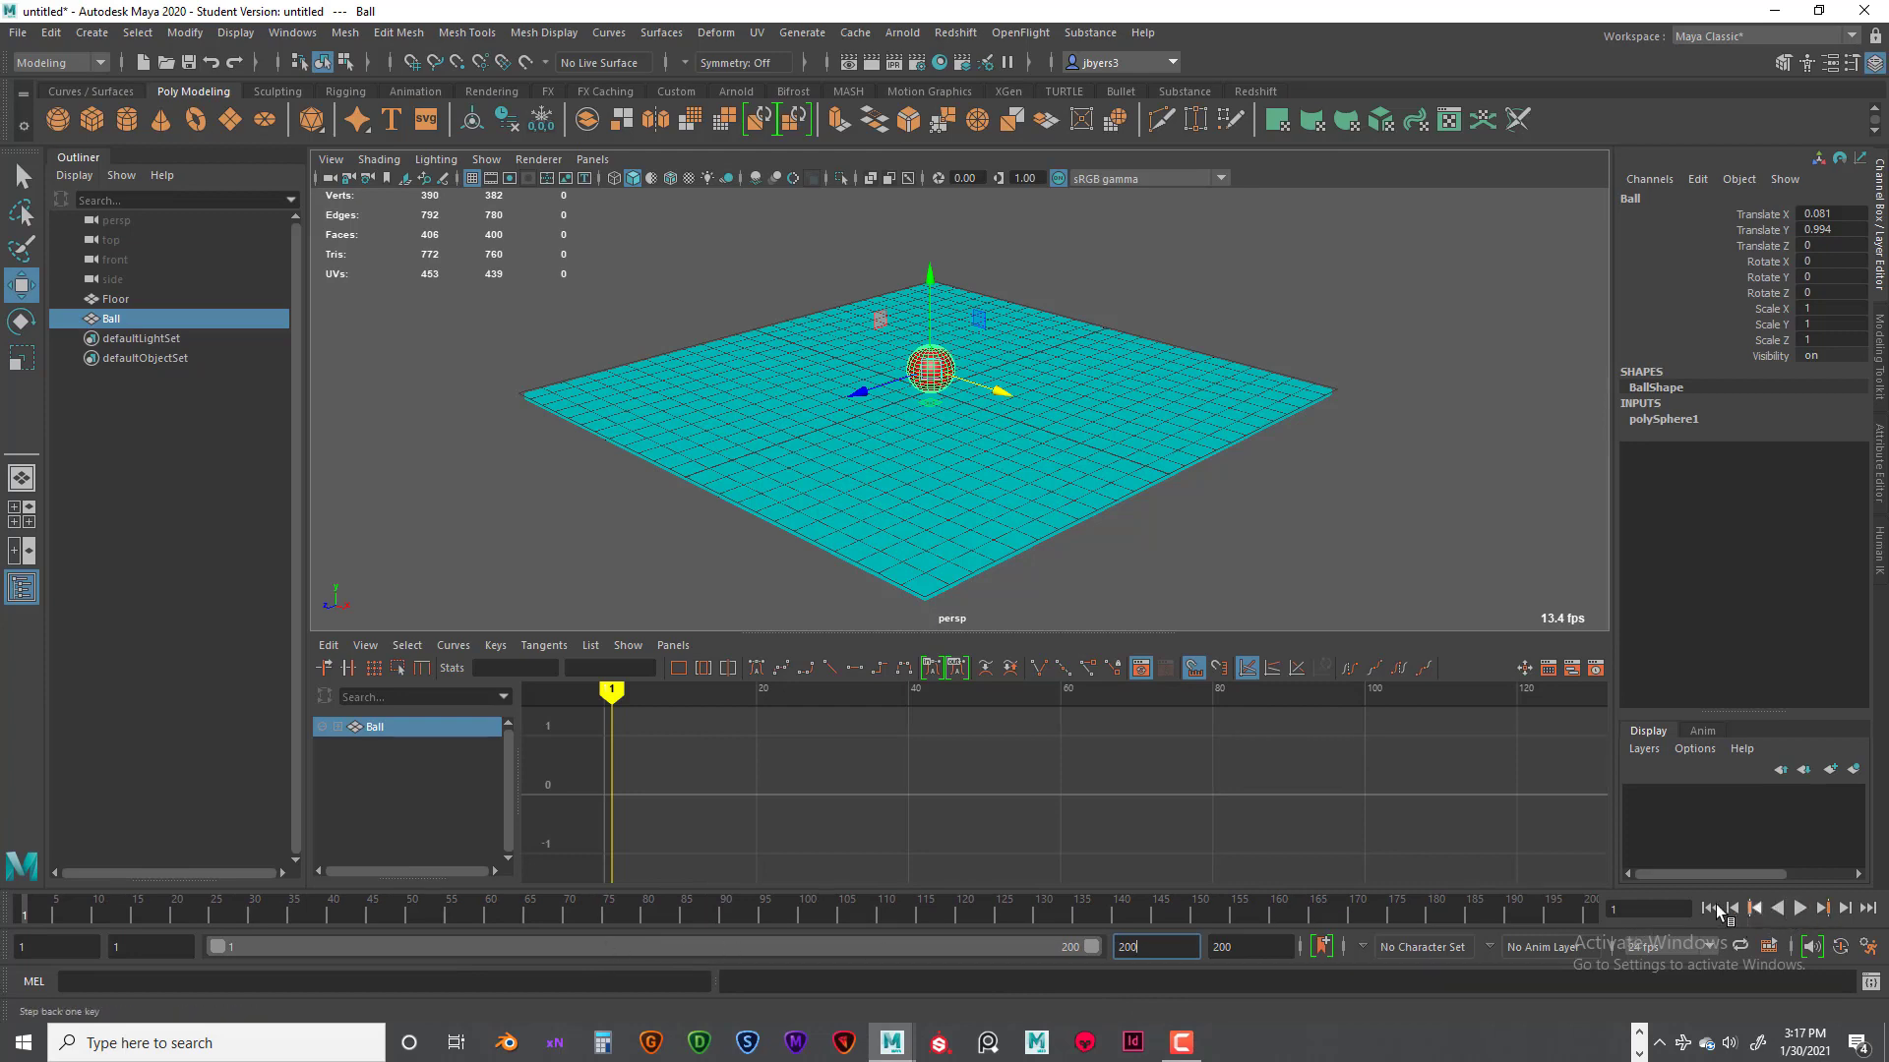
left_click(1801, 909)
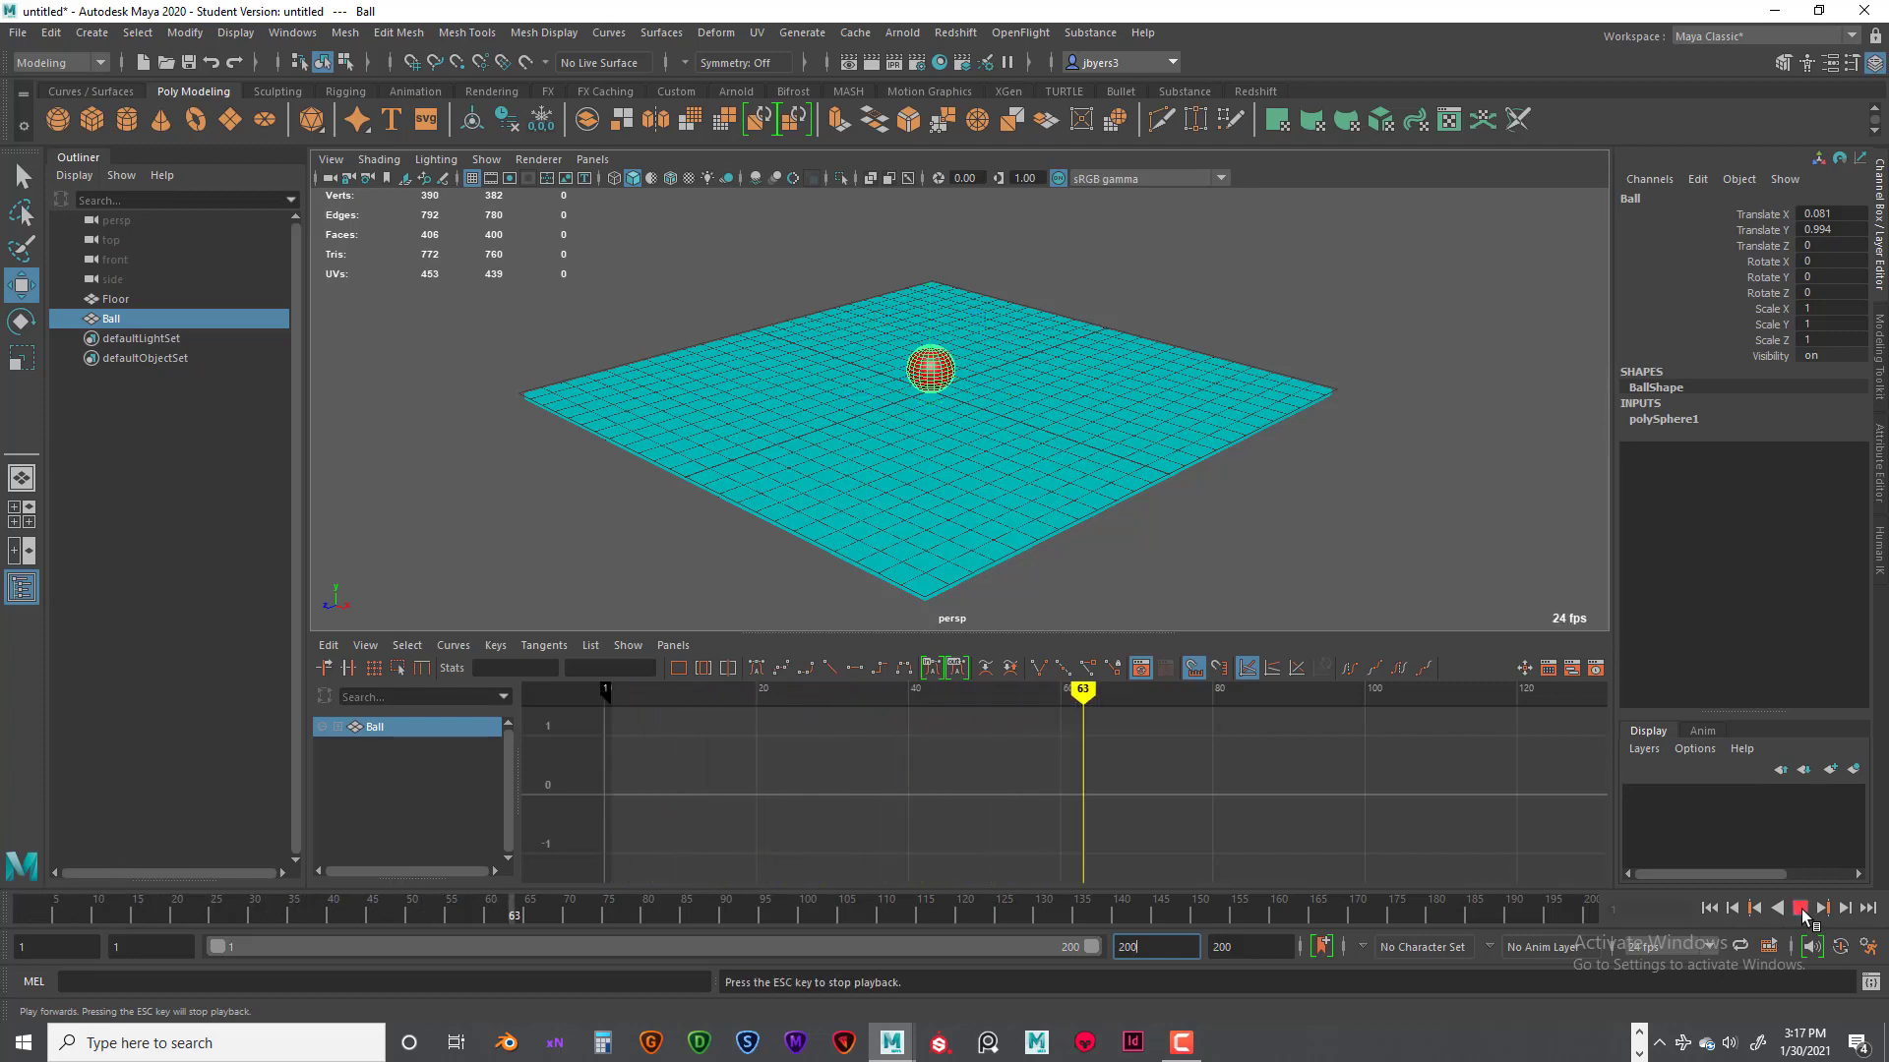
left_click(1801, 910)
left_click(1780, 910)
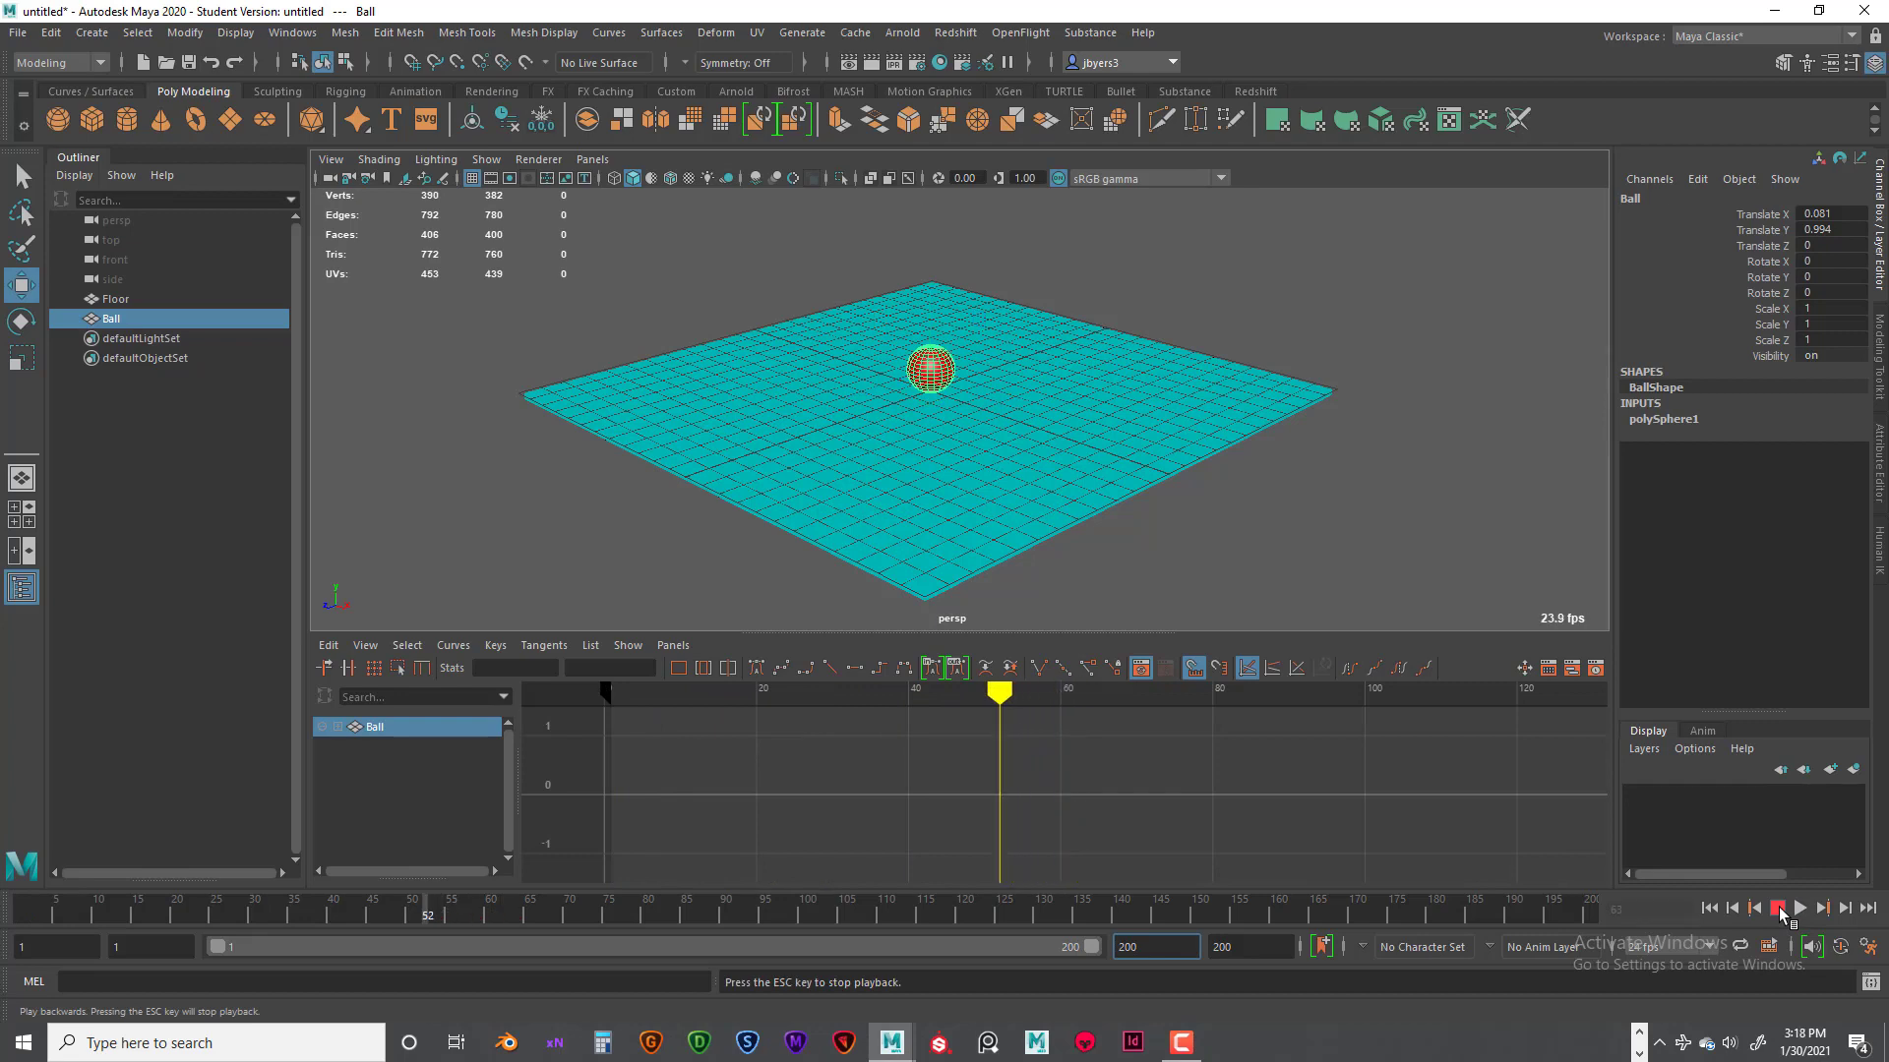
left_click(1798, 909)
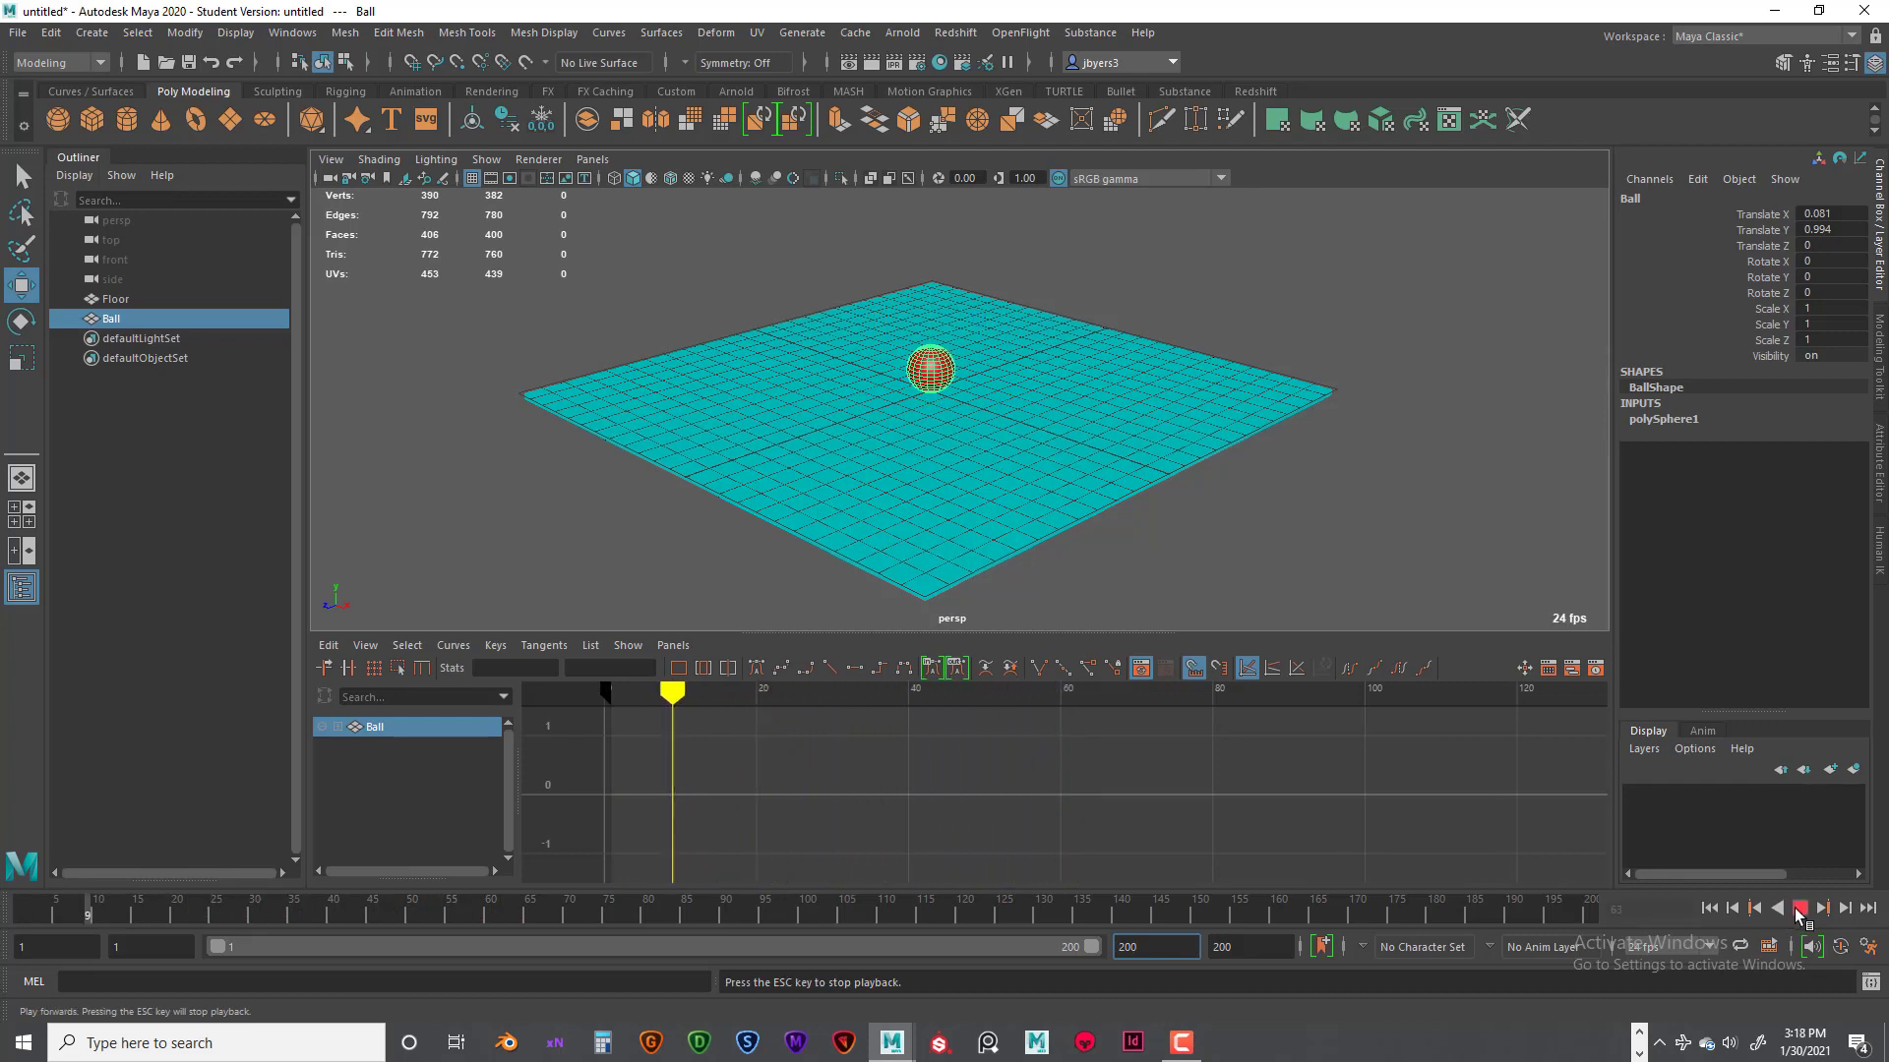
left_click(1784, 910)
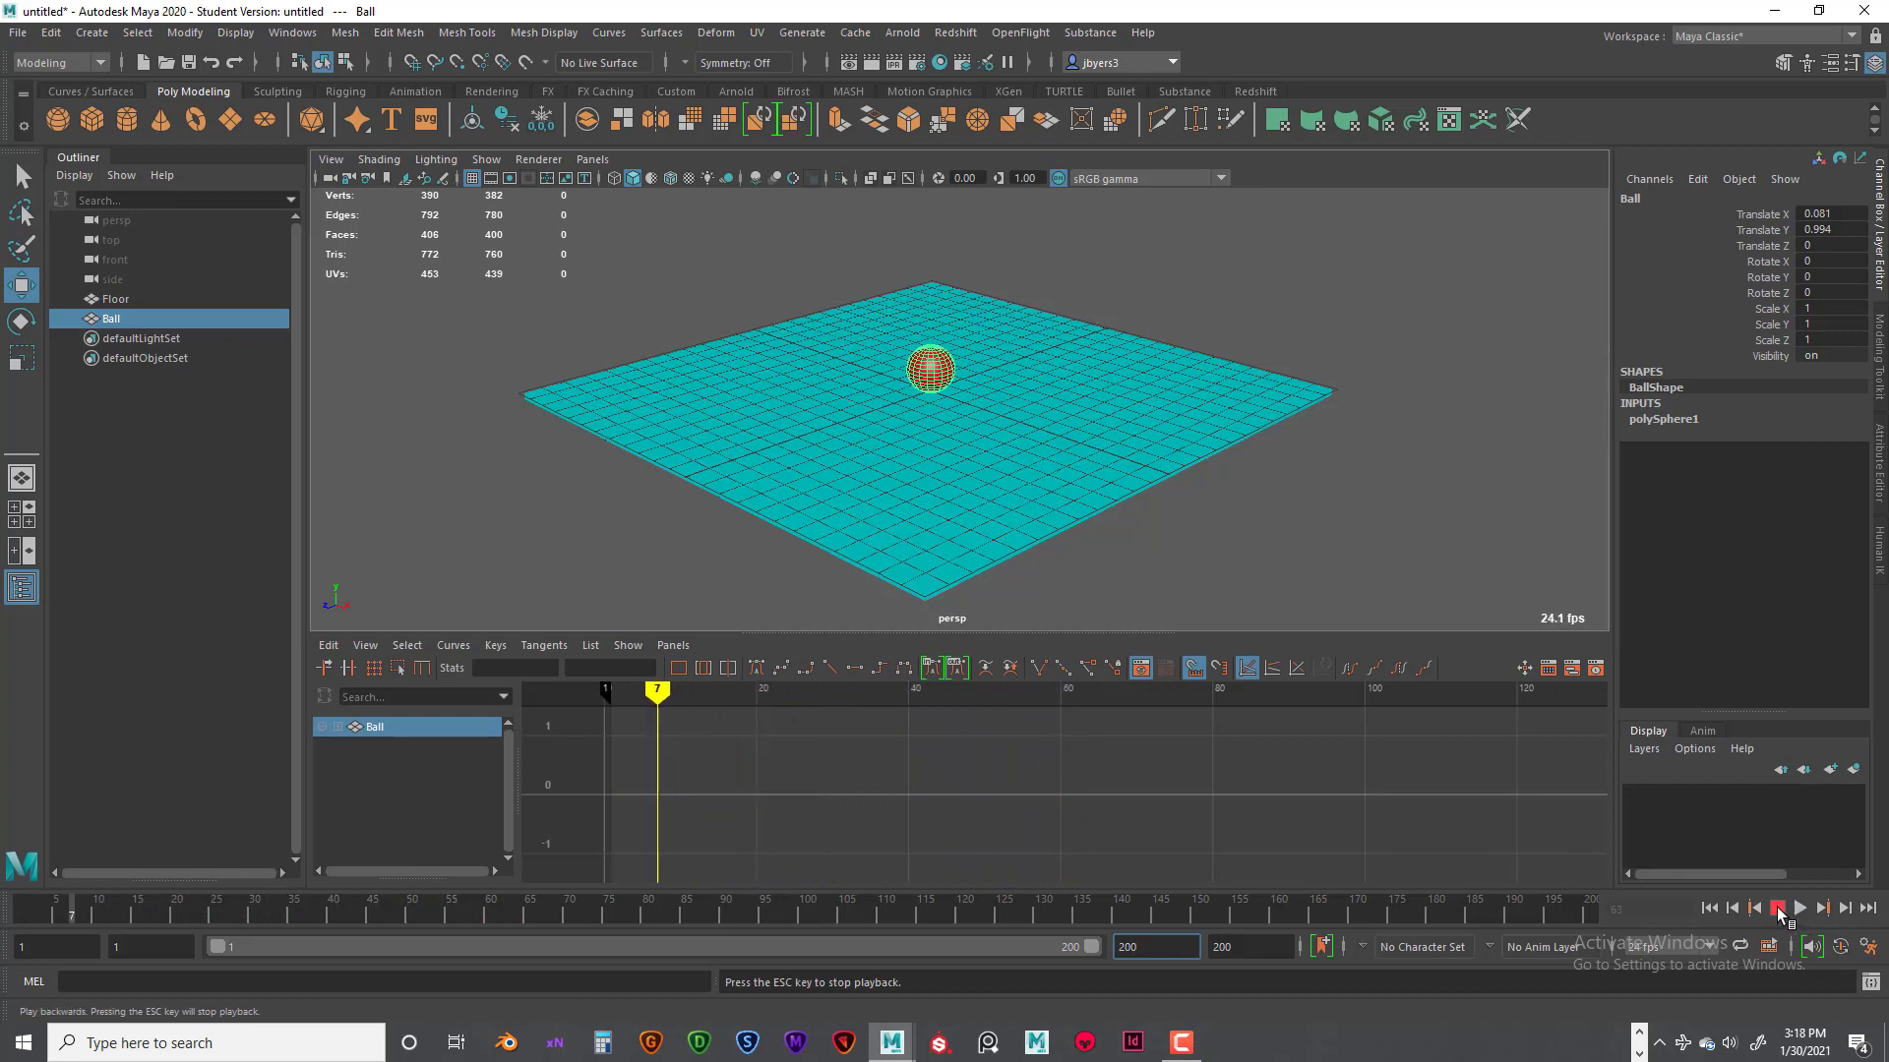
left_click(1780, 910)
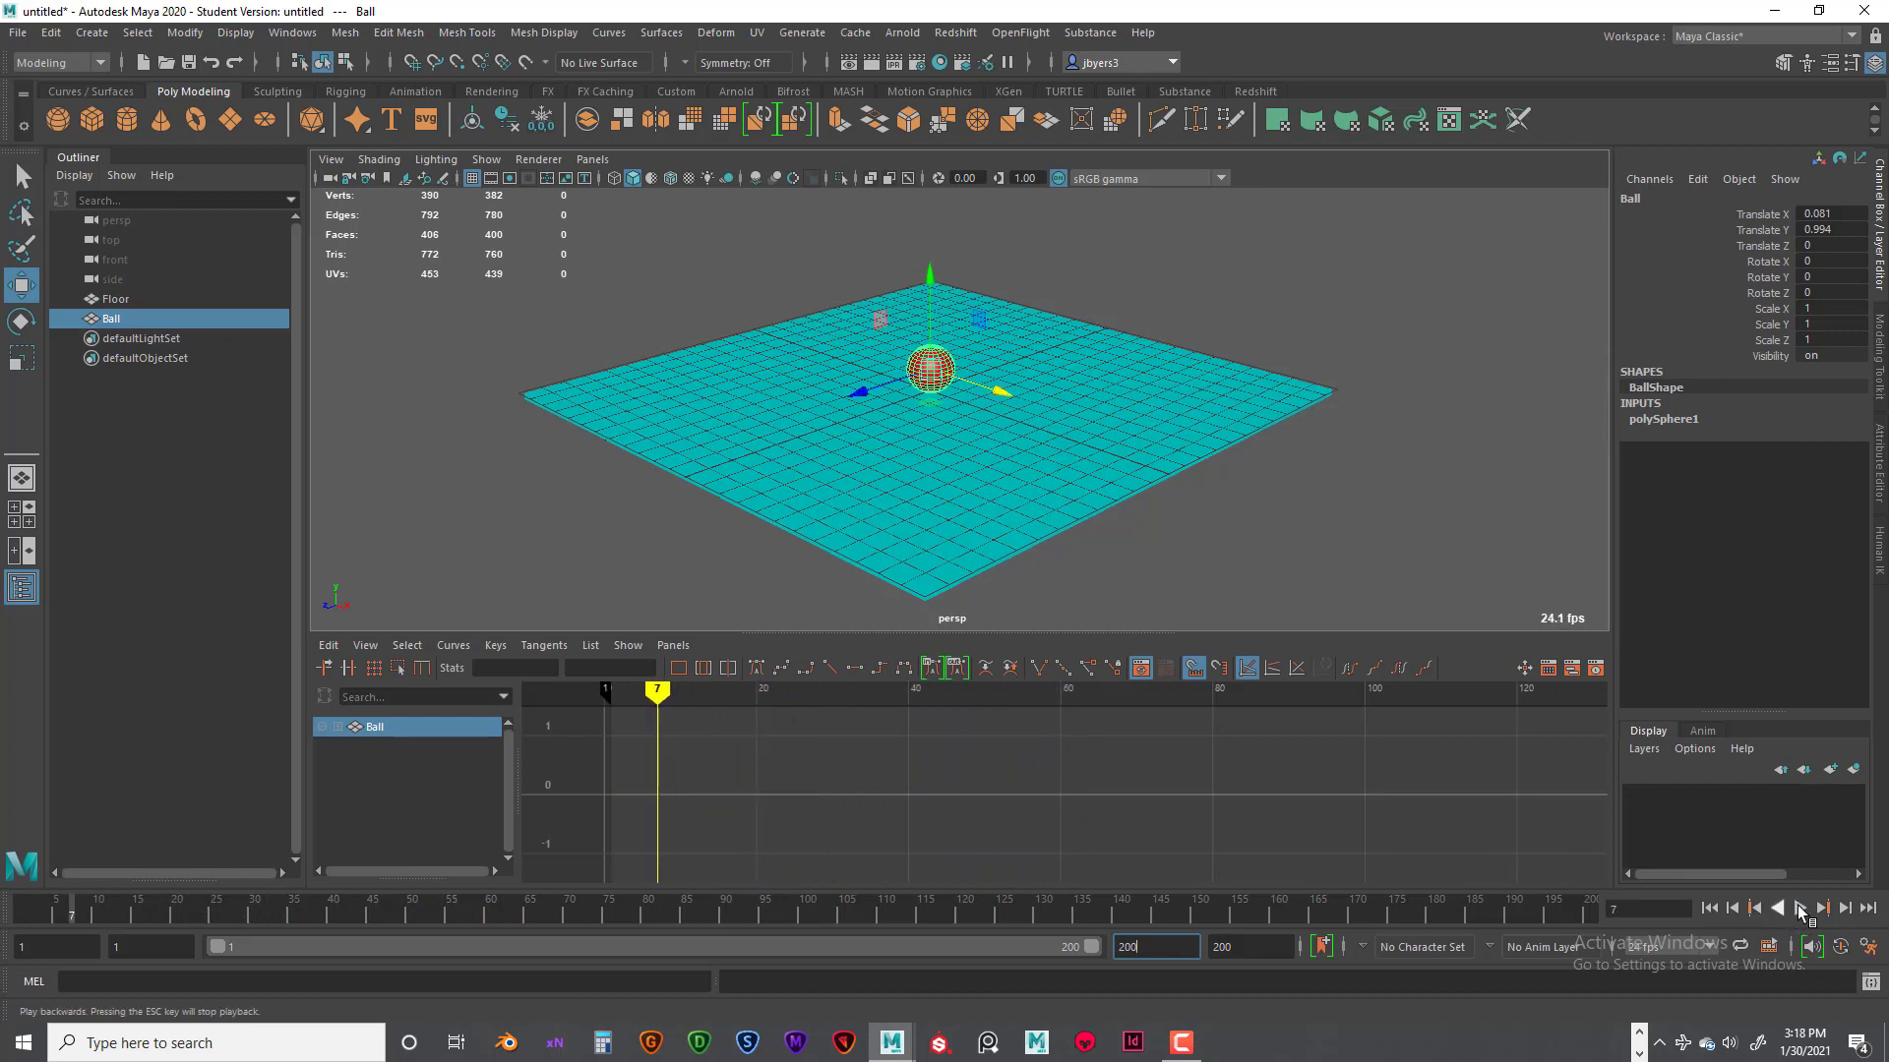
Step: Jump between the playback range's start and its end at frame 200, finishing at frame 1
left_click(1709, 910)
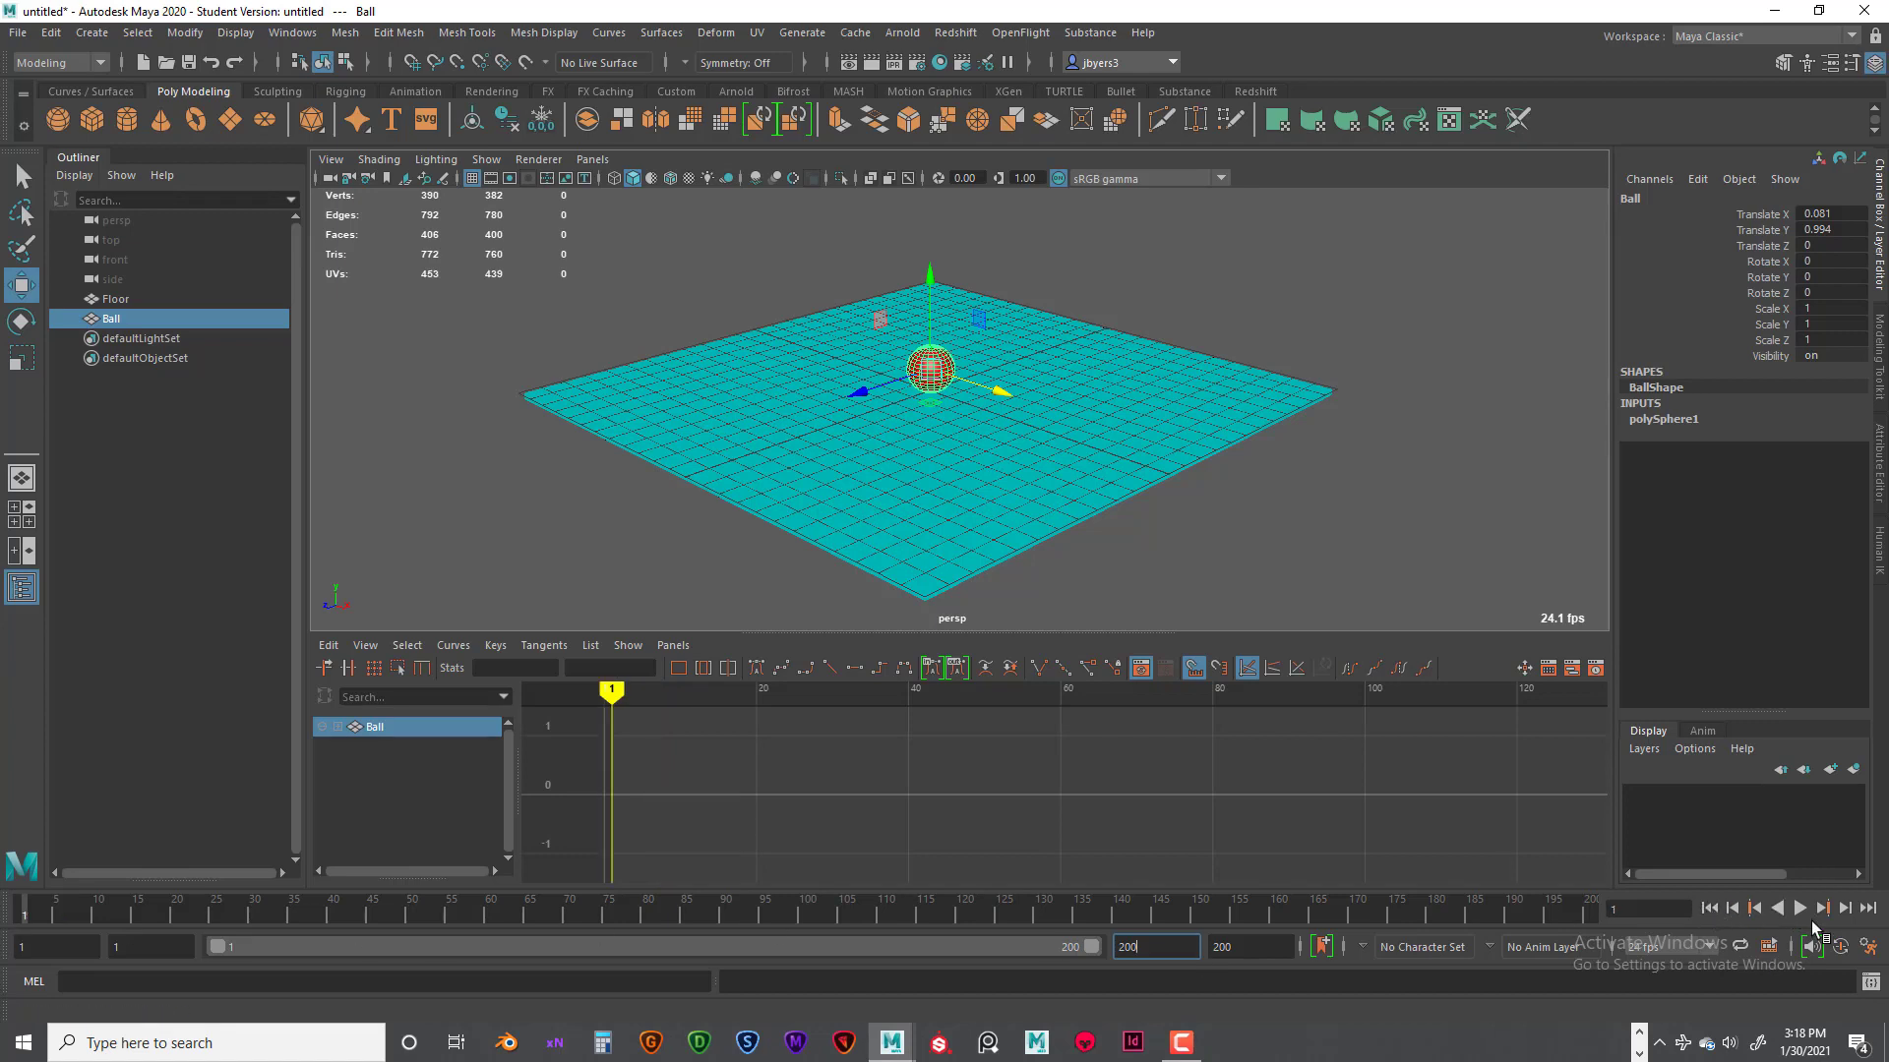
left_click(1871, 910)
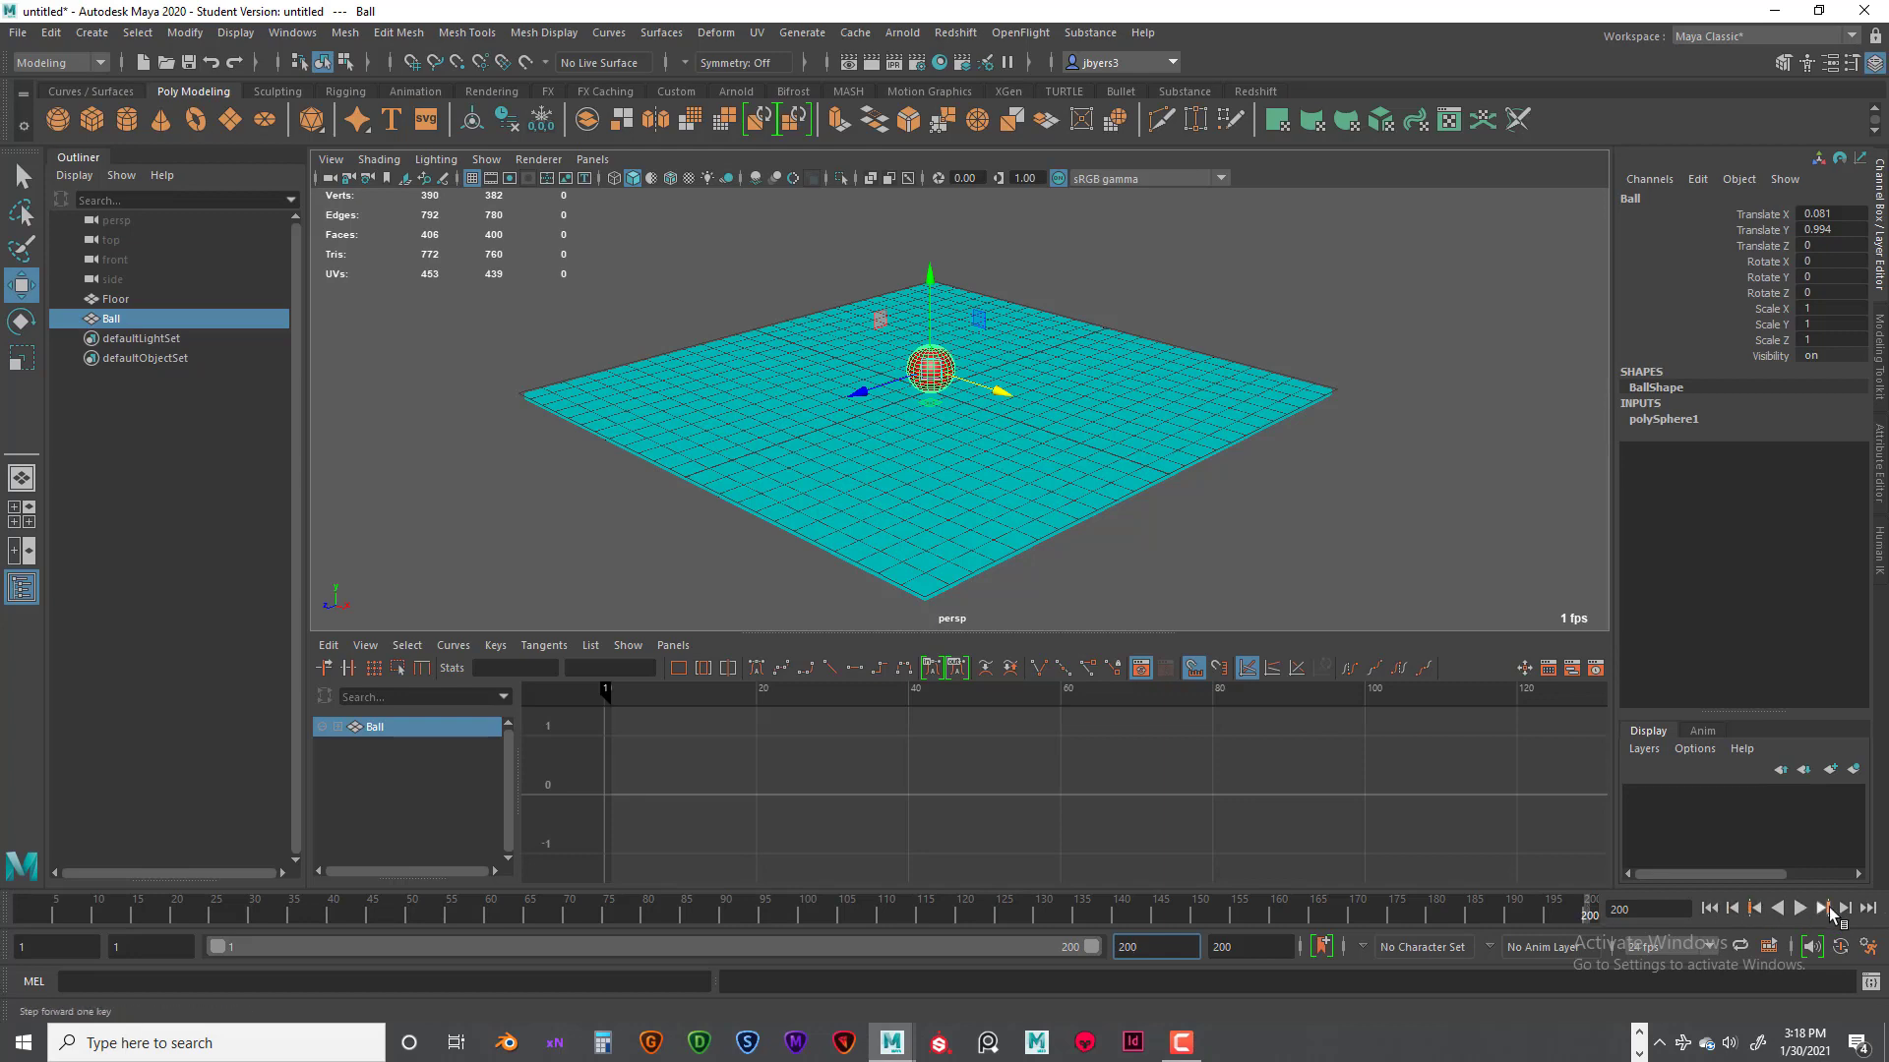
left_click(1710, 910)
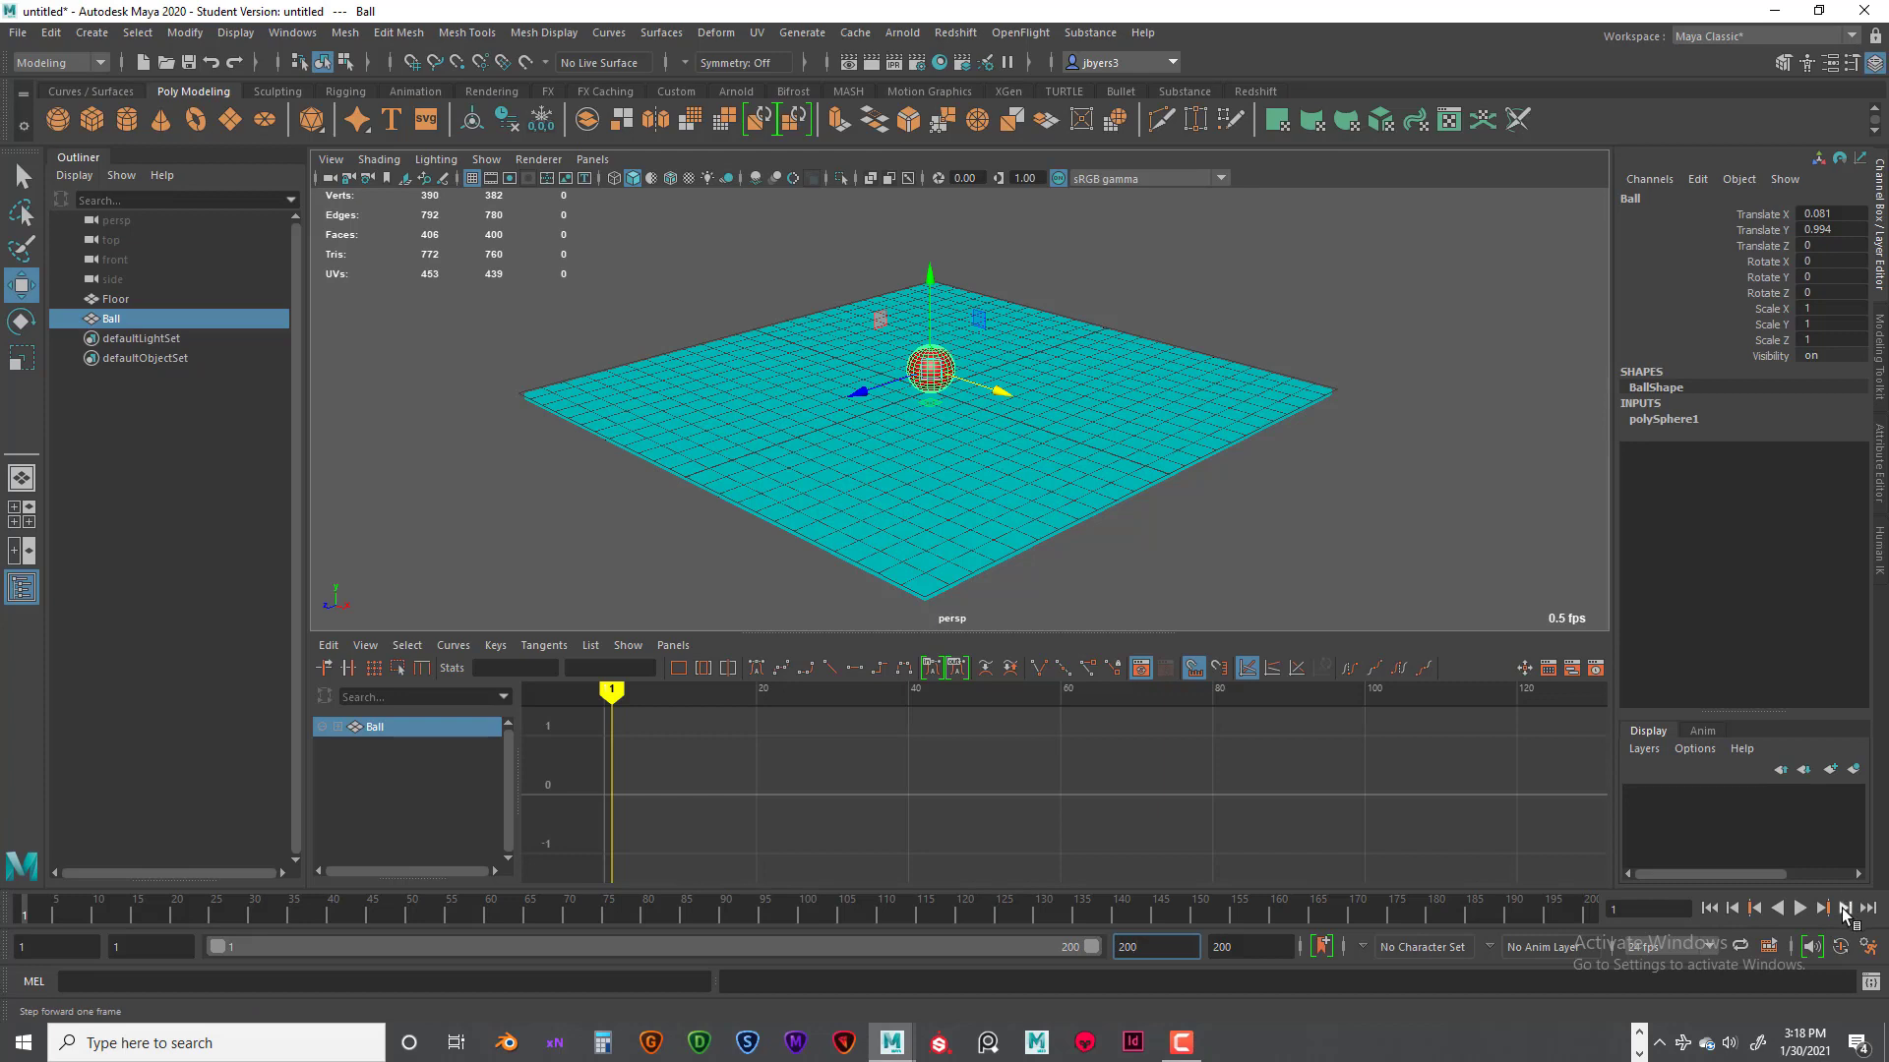
Step: Advance the timeline one frame at a time to frame 8 and return to frame 1
left_click(1844, 915)
left_click(1844, 915)
left_click(1844, 916)
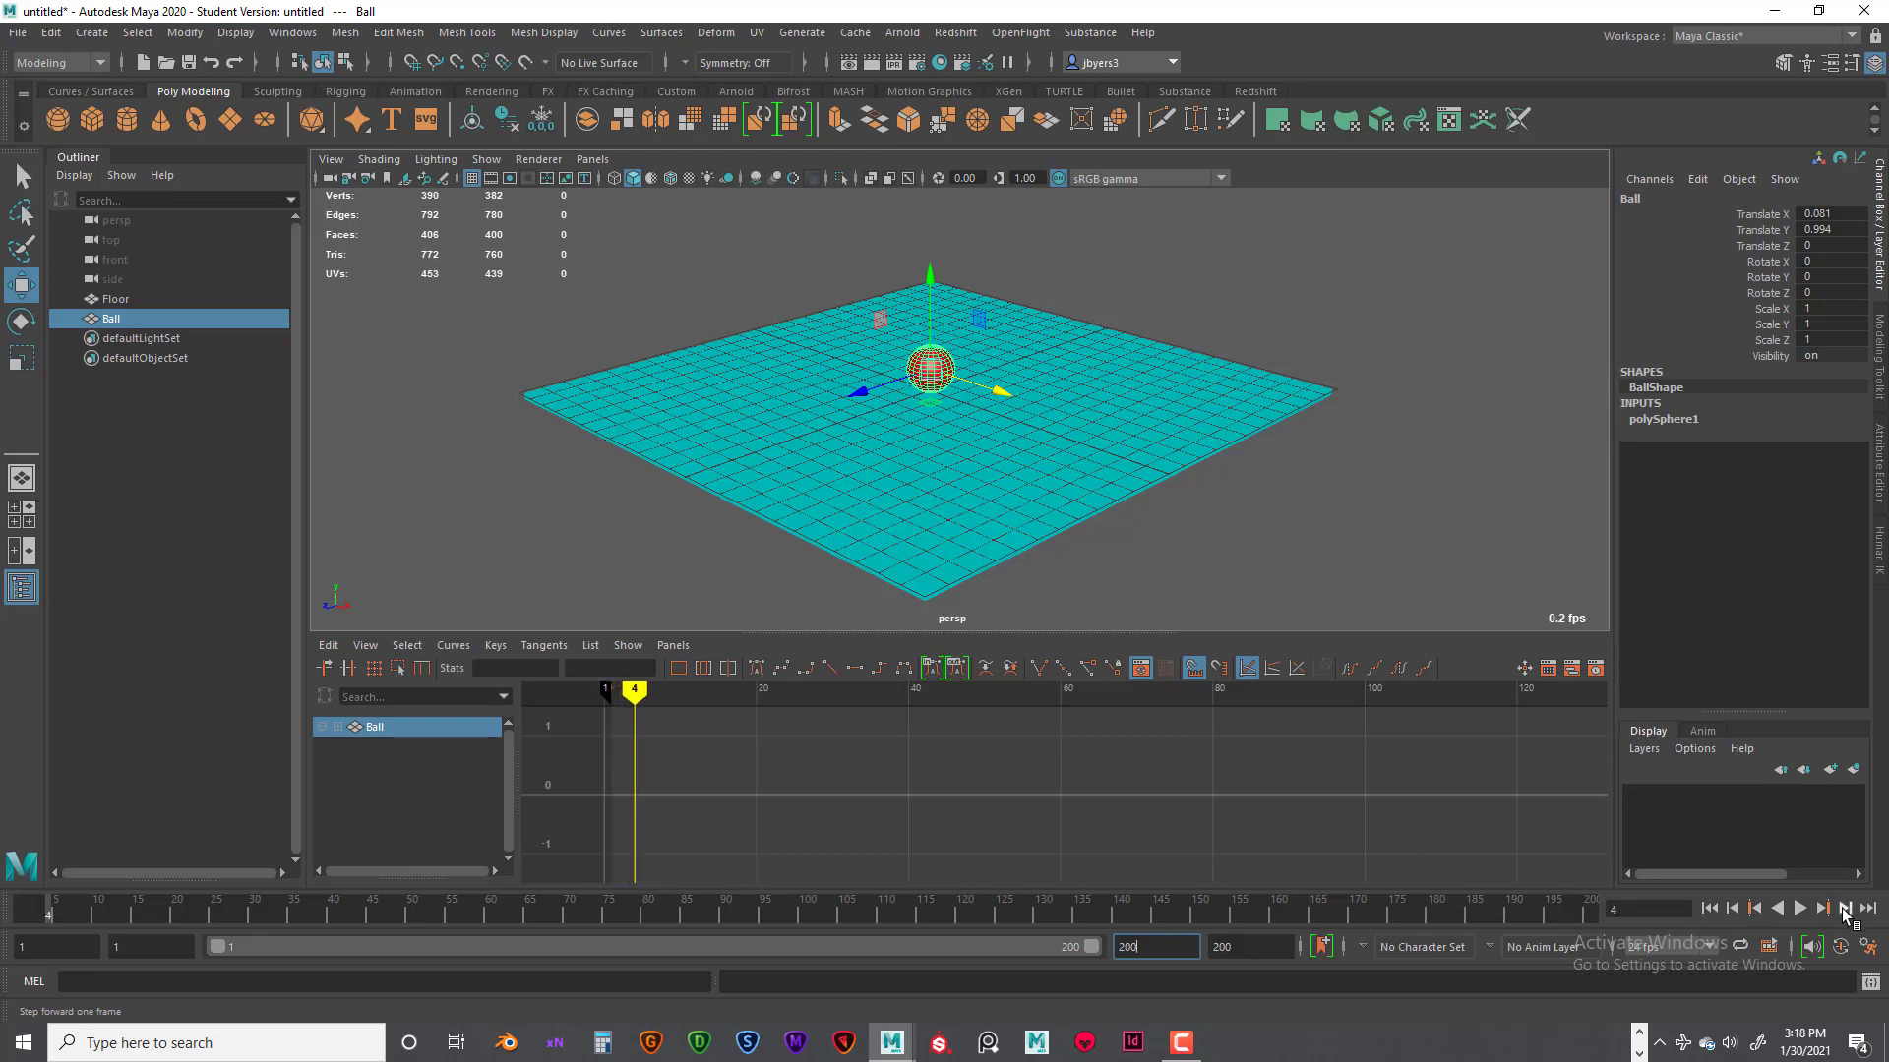
left_click(1845, 916)
left_click(1845, 916)
left_click(1844, 916)
left_click(1845, 916)
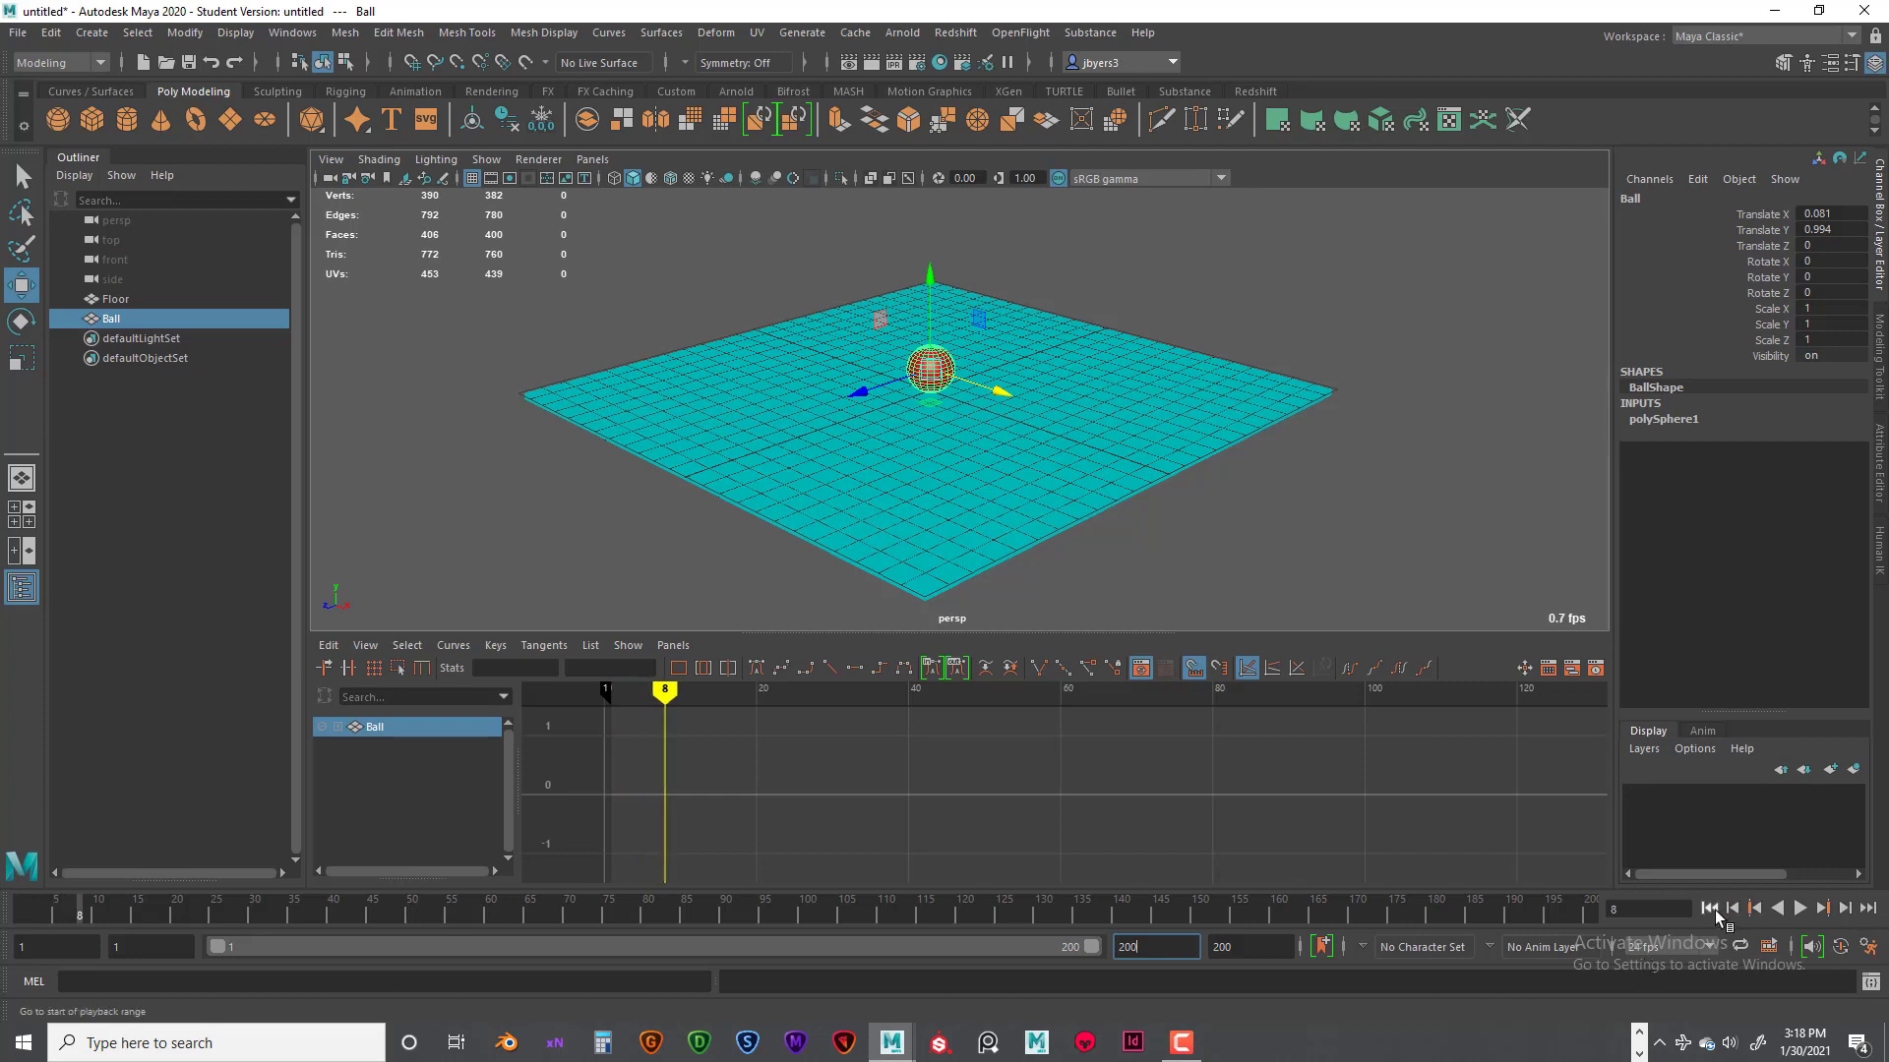
left_click(1710, 908)
mouse_move(28, 917)
left_mouse_down()
mouse_move(173, 918)
mouse_move(24, 919)
left_mouse_up()
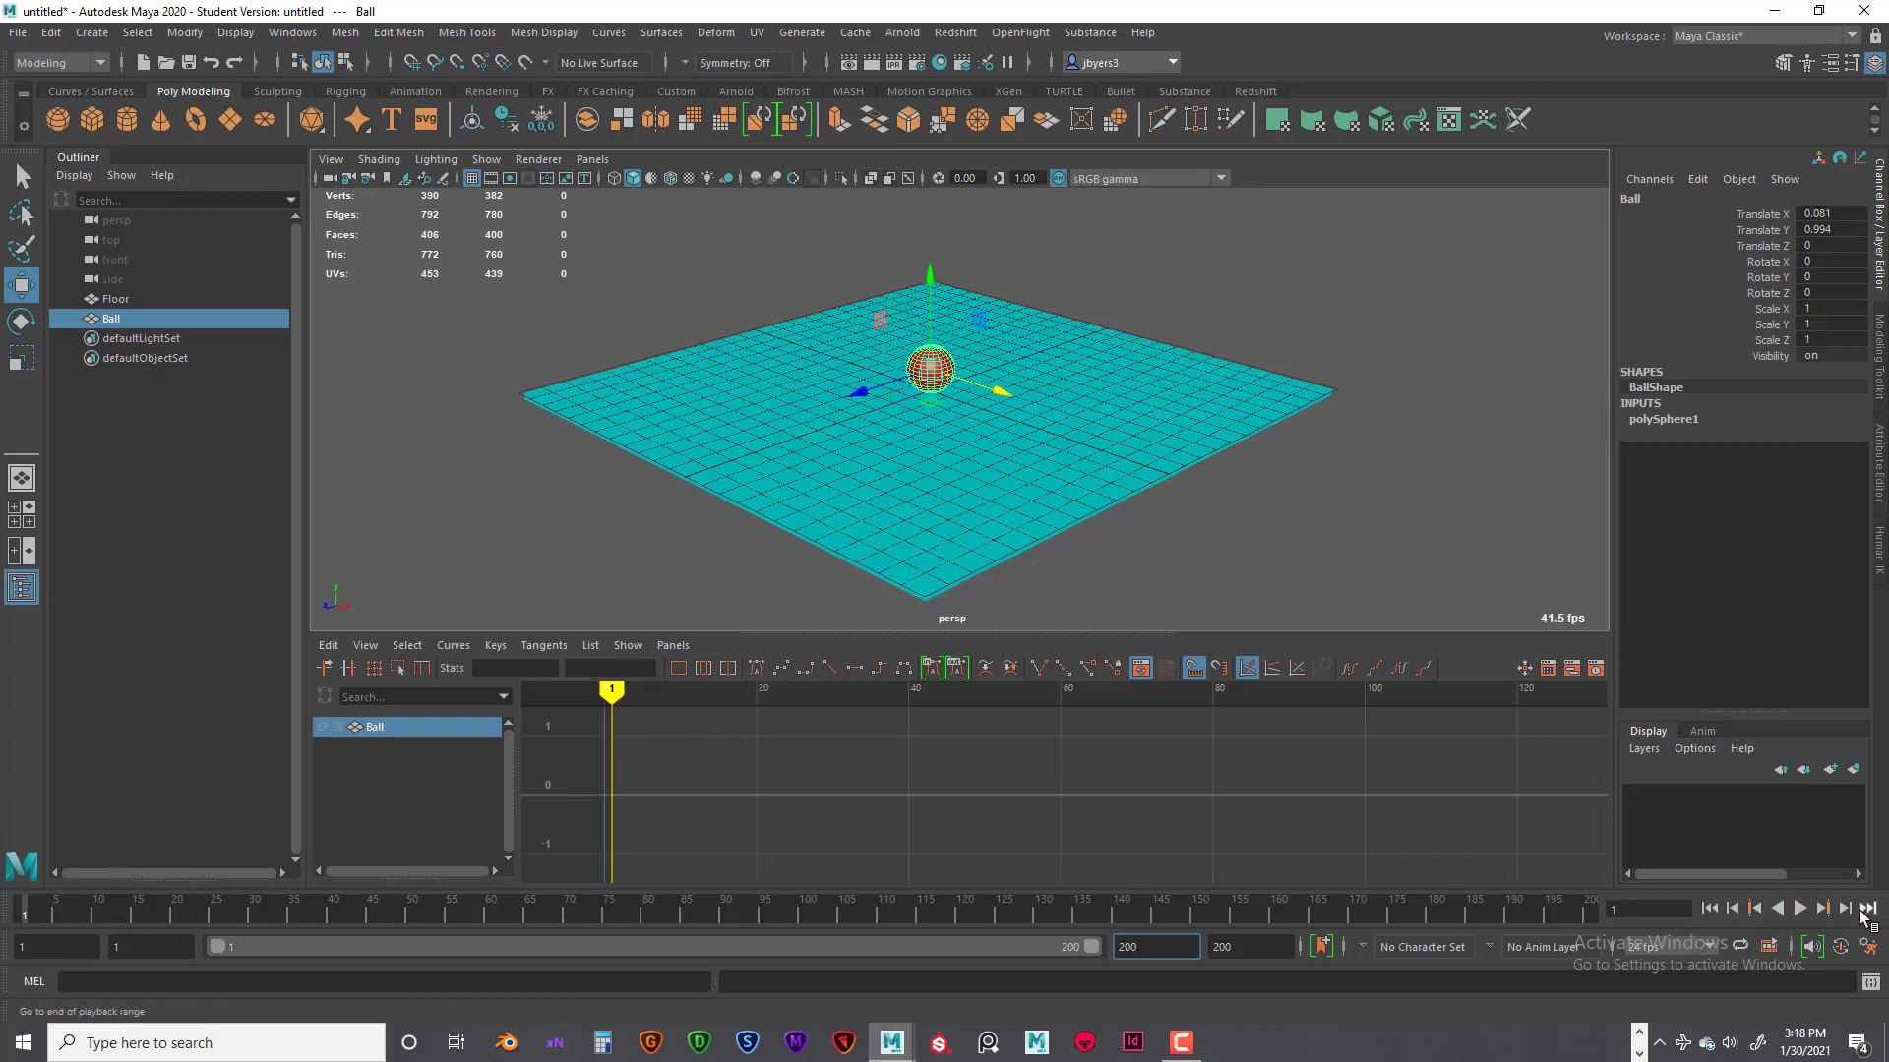
Step: Advance frame by frame to frame 5 and step back past frame 1 so the timeline wraps to frame 200
left_click(1846, 910)
left_click(1845, 910)
left_click(1845, 910)
left_click(1845, 910)
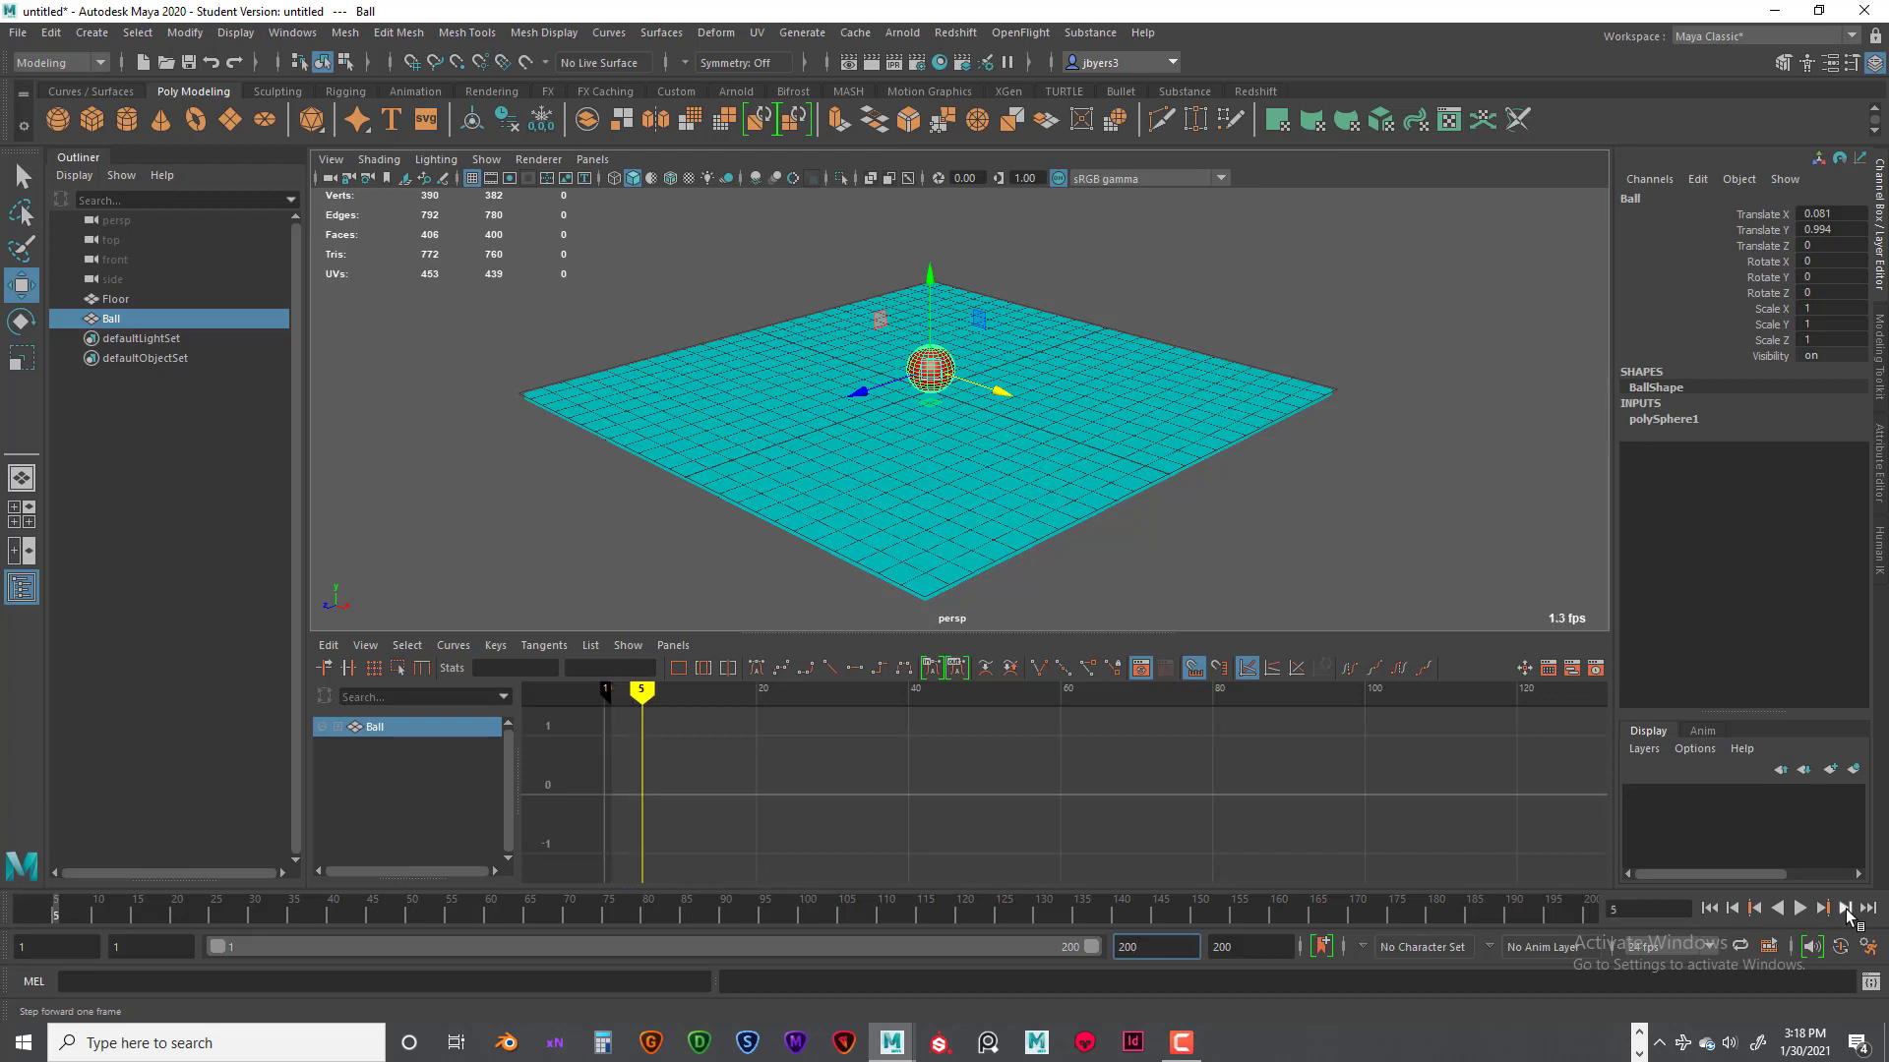
left_click(1733, 910)
left_click(1732, 910)
left_click(1732, 910)
left_click(1733, 910)
left_click(1732, 910)
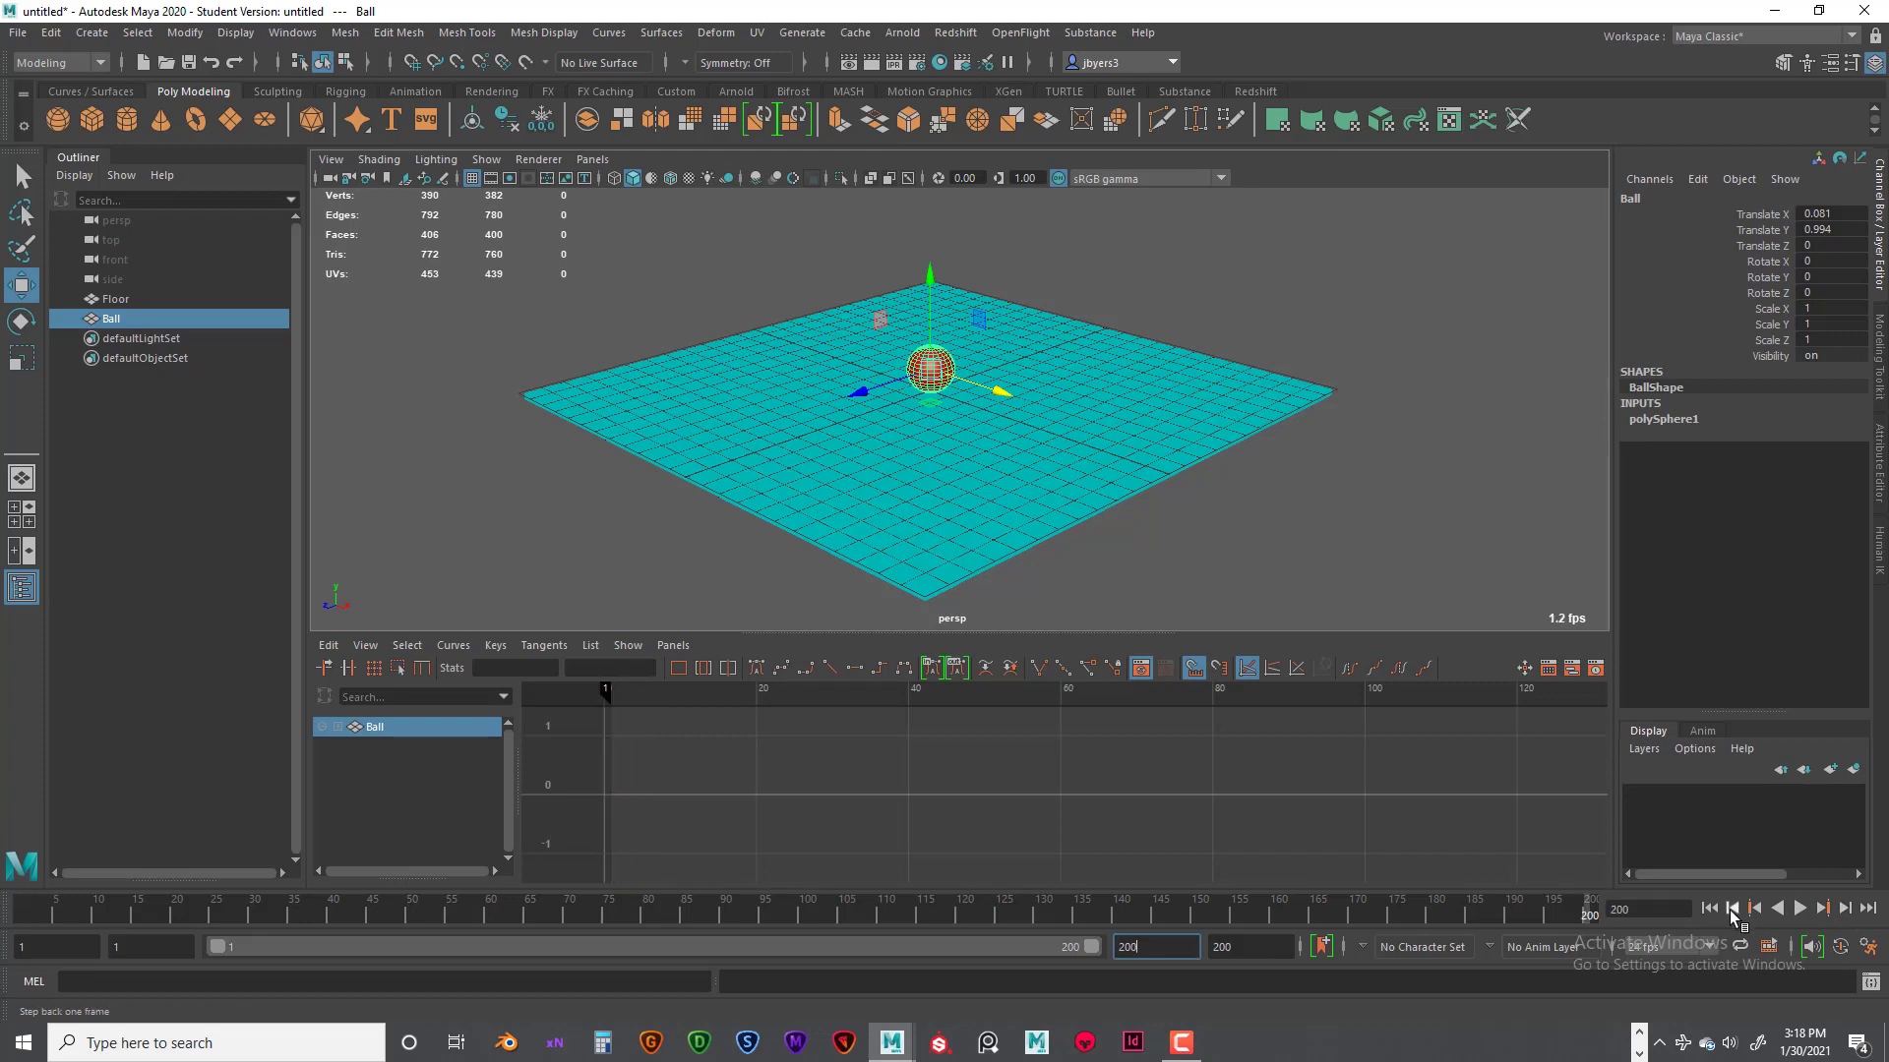
Step: Step the timeline forward one frame past frame 200 so it wraps to frame 1
left_click(1844, 911)
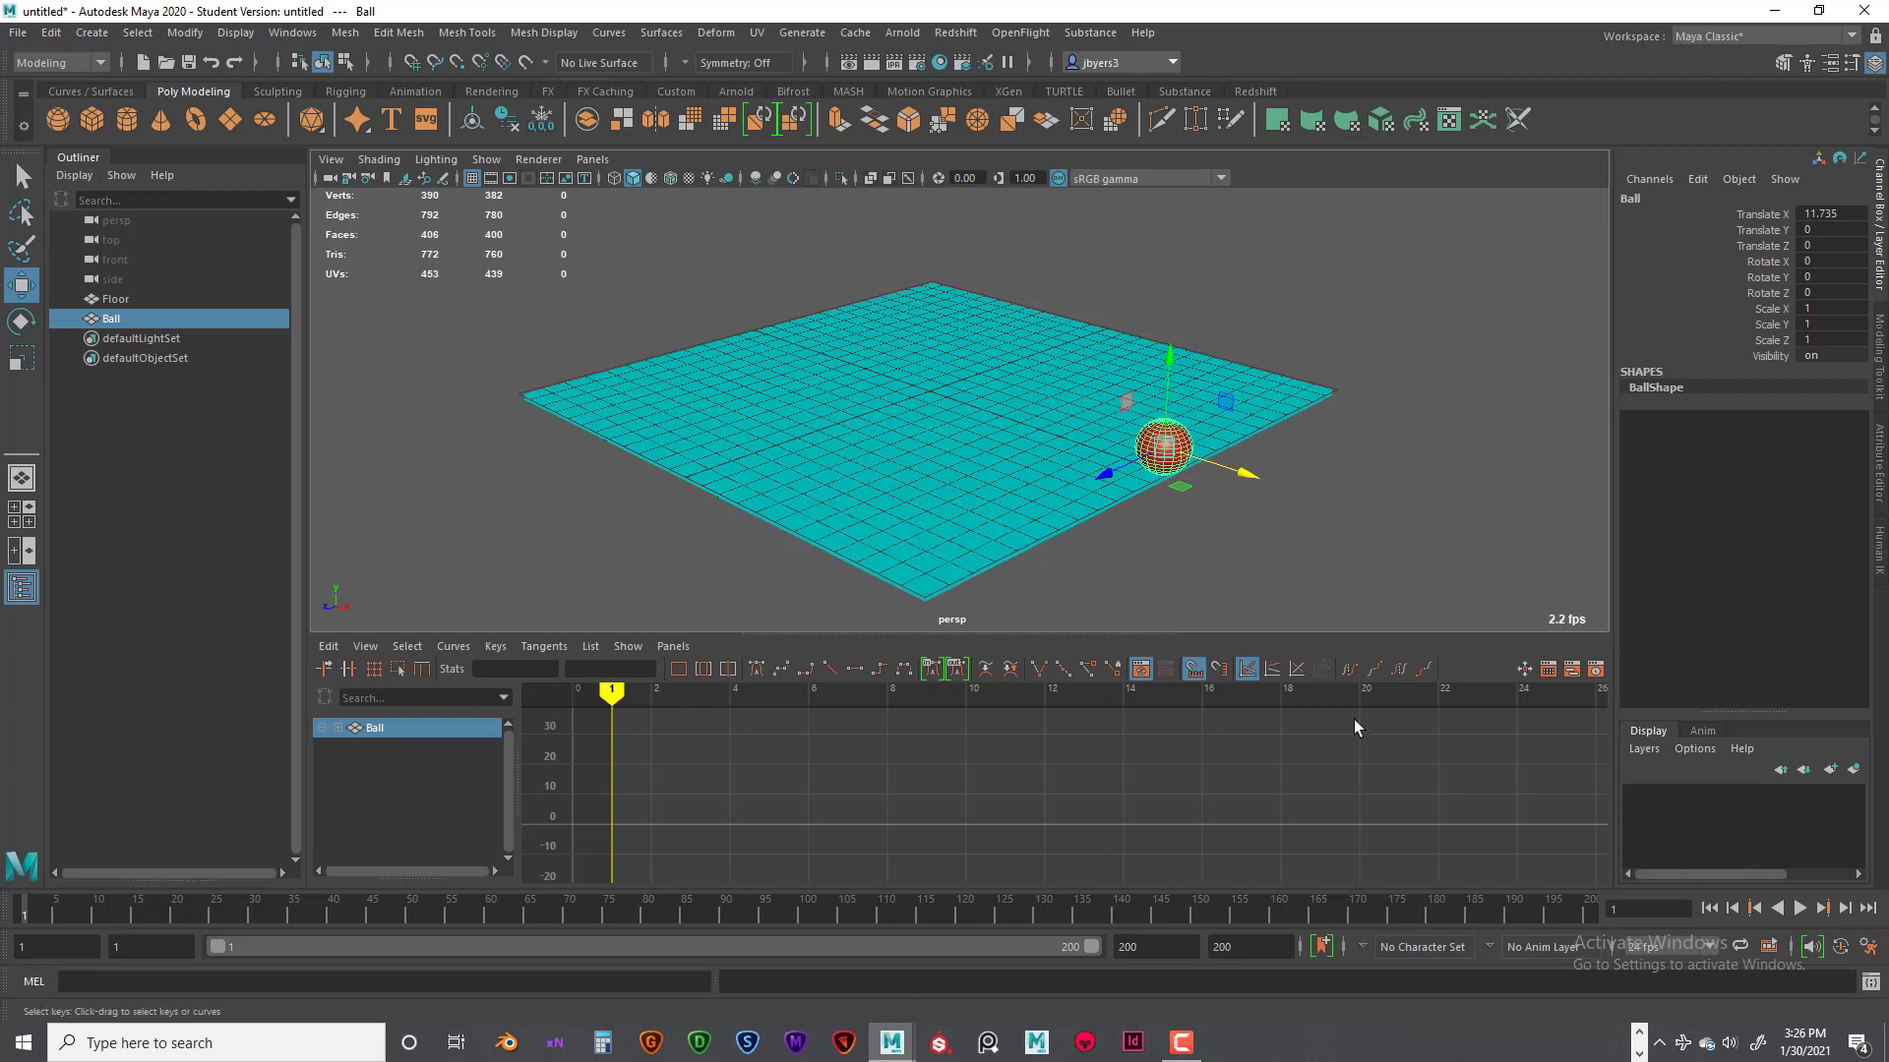
Step: Open the animation preferences to view the Time Slider settings, and close the window
left_click(1868, 947)
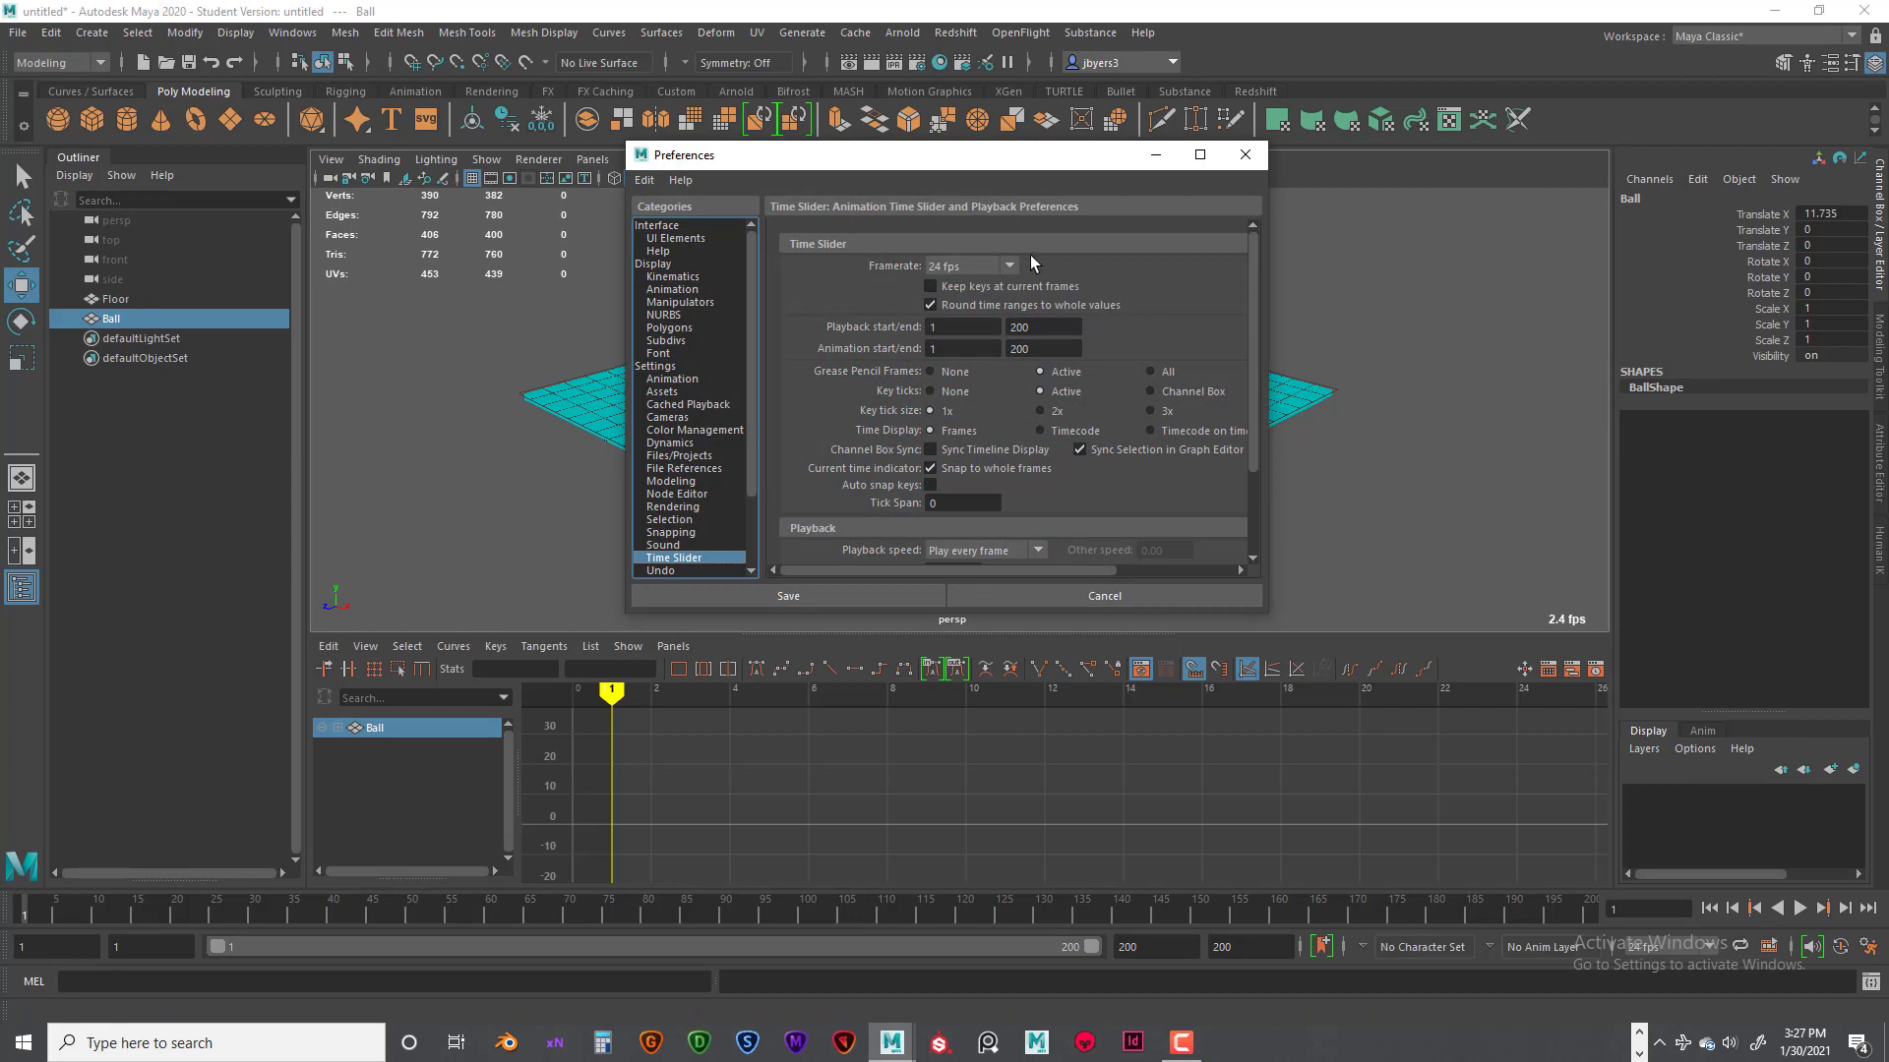
left_click_drag(878, 165, 892, 195)
left_click(1259, 186)
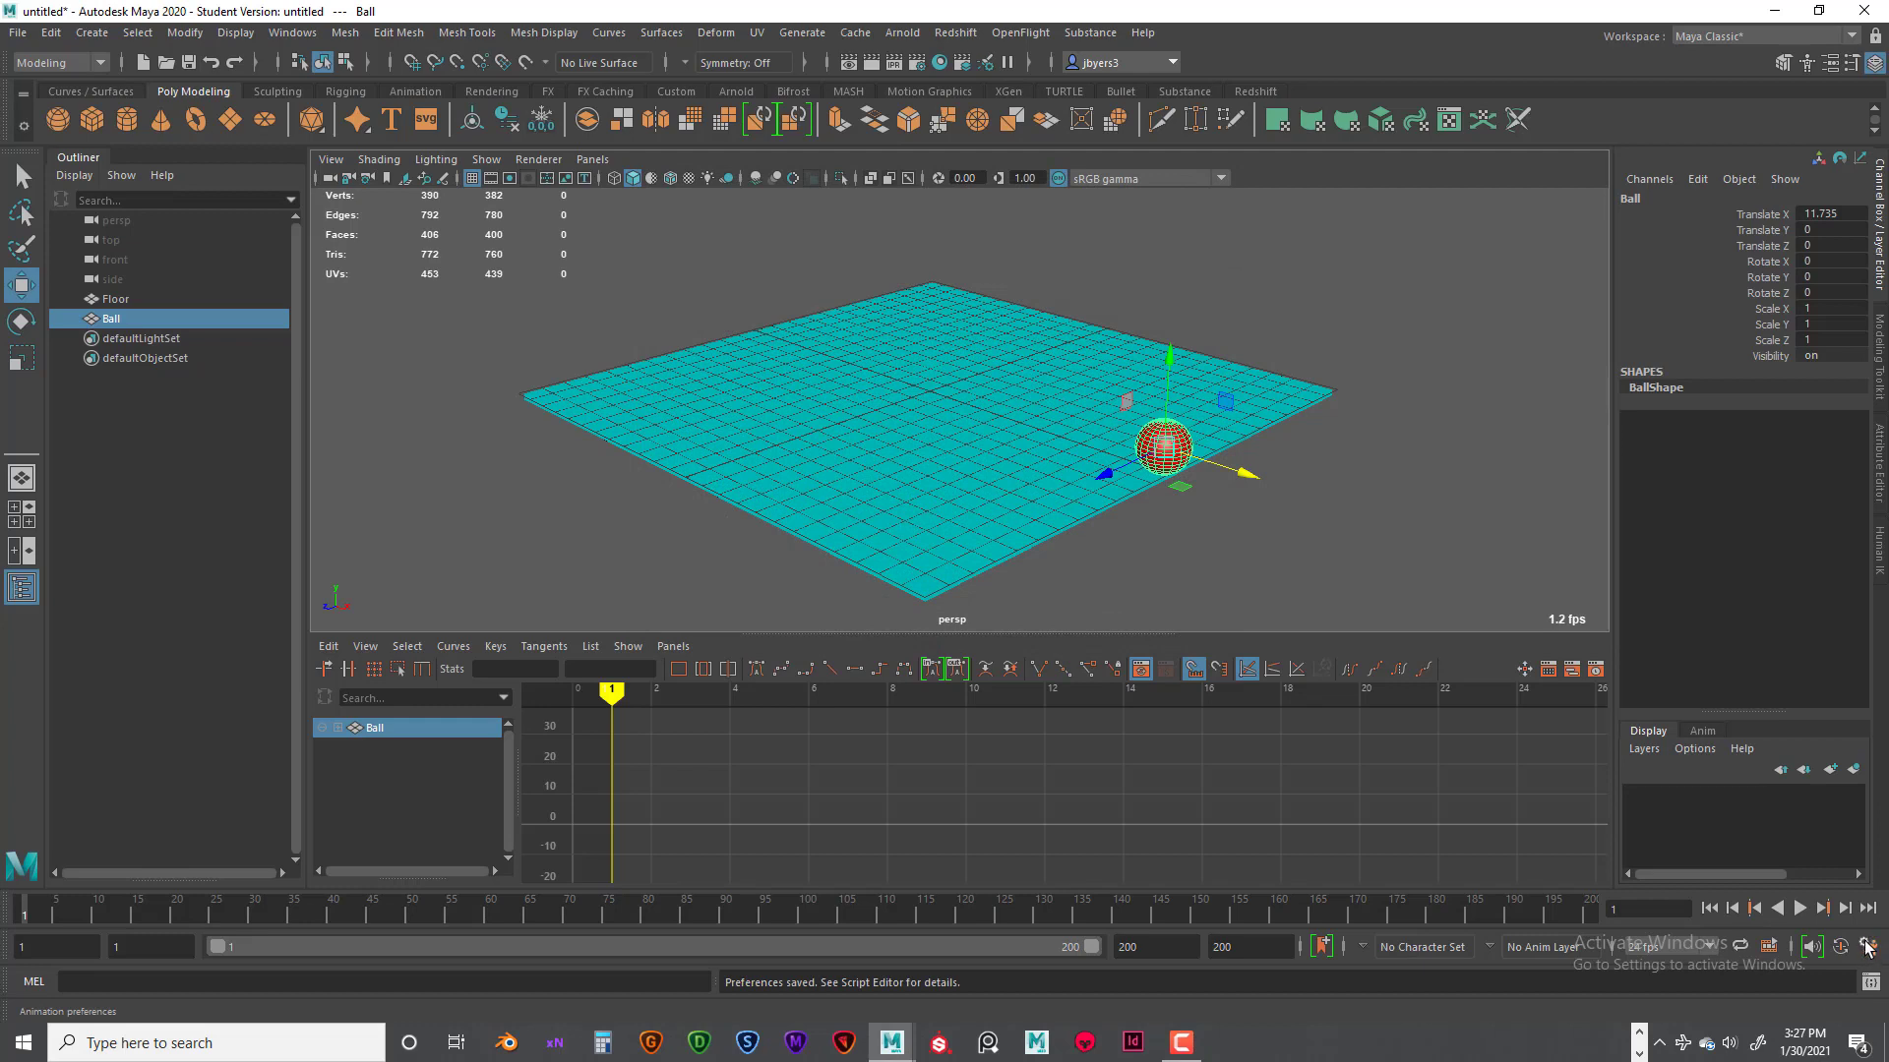
Step: Reopen the Preferences at the Time Slider category and set the framerate to 24 fps
left_click(293, 32)
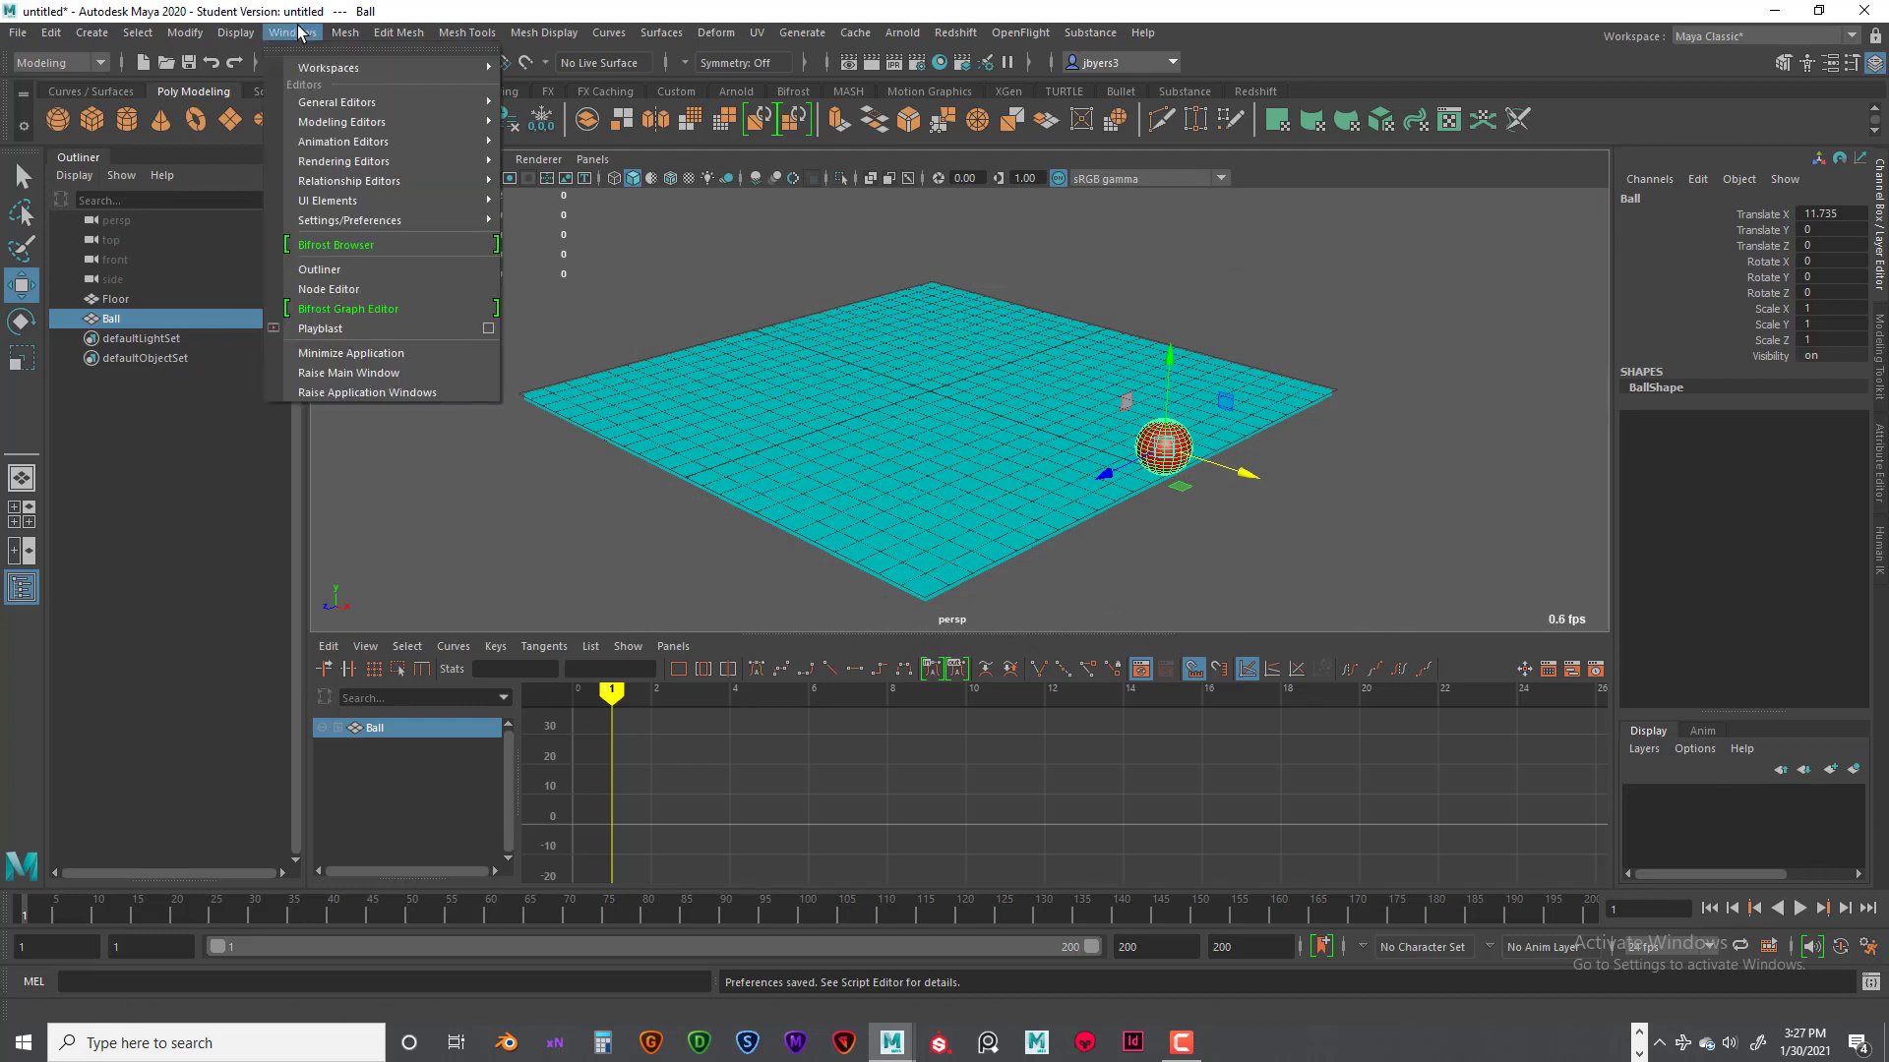
mouse_move(380, 223)
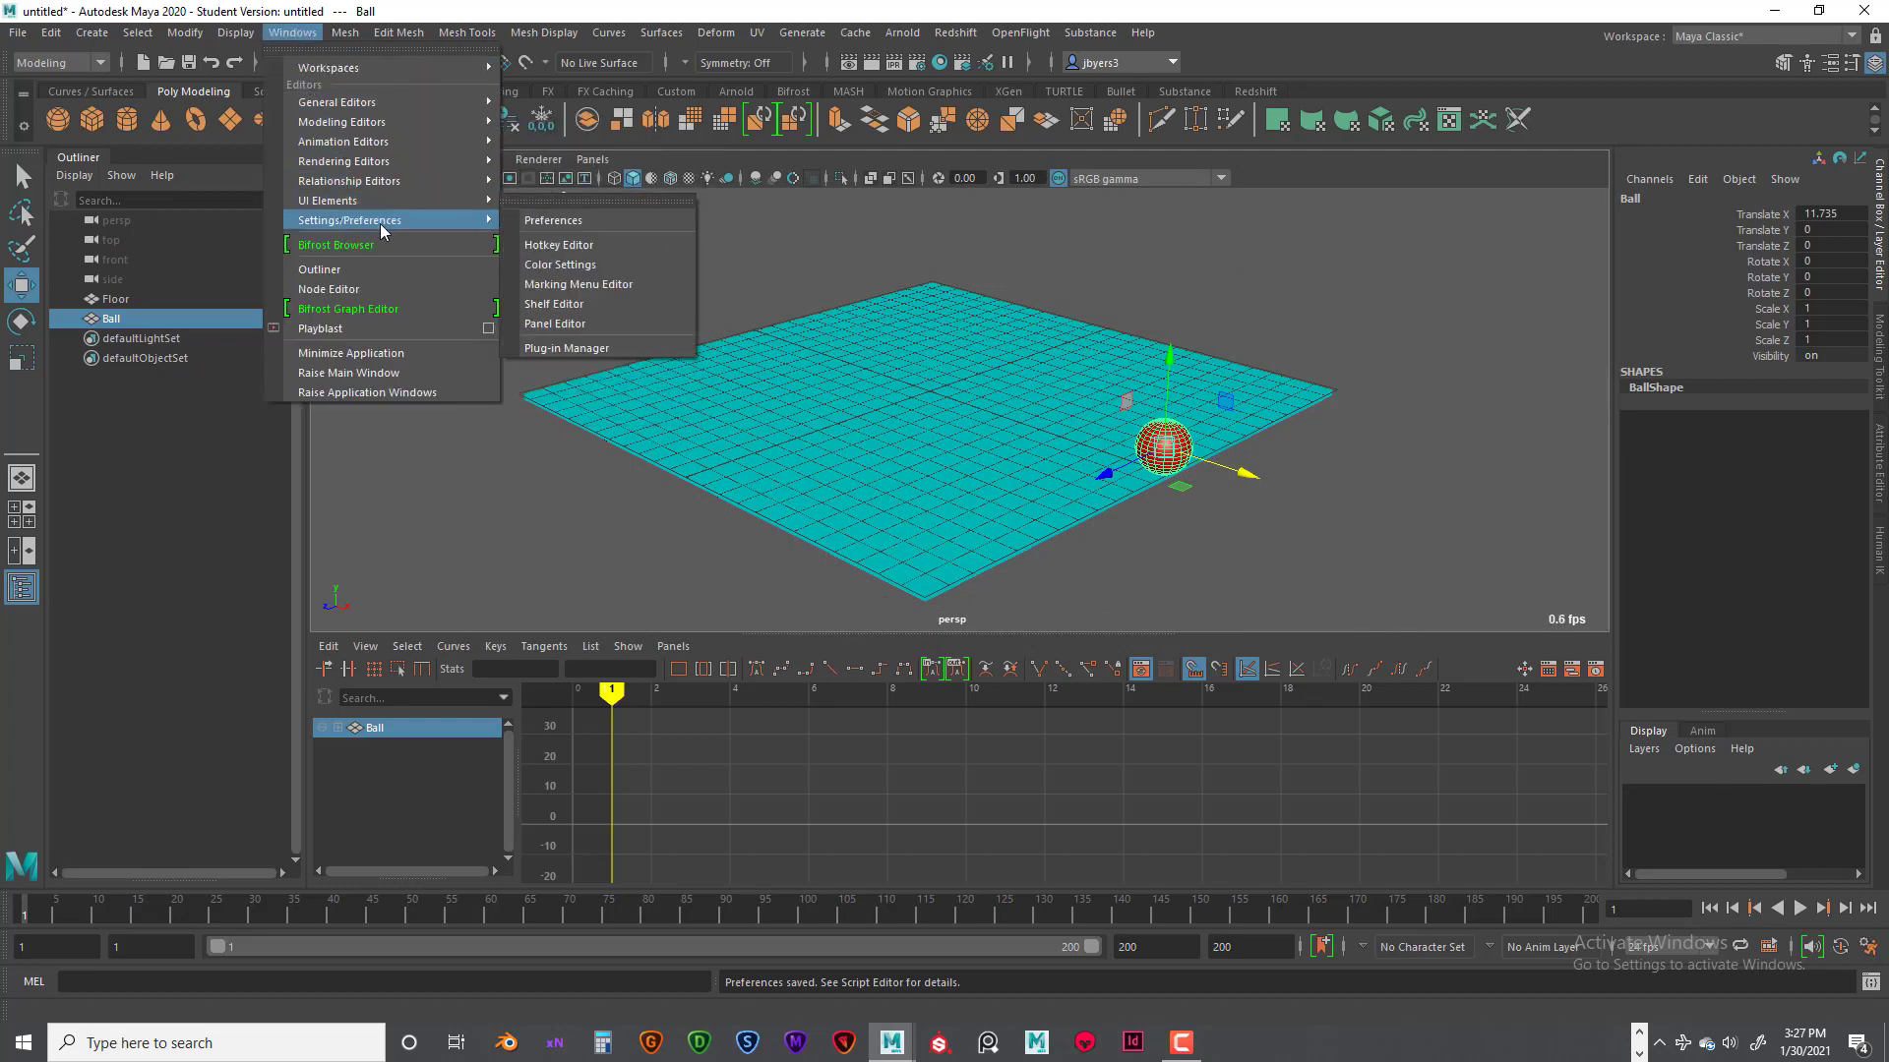
left_click(550, 222)
left_click_drag(860, 190, 1163, 182)
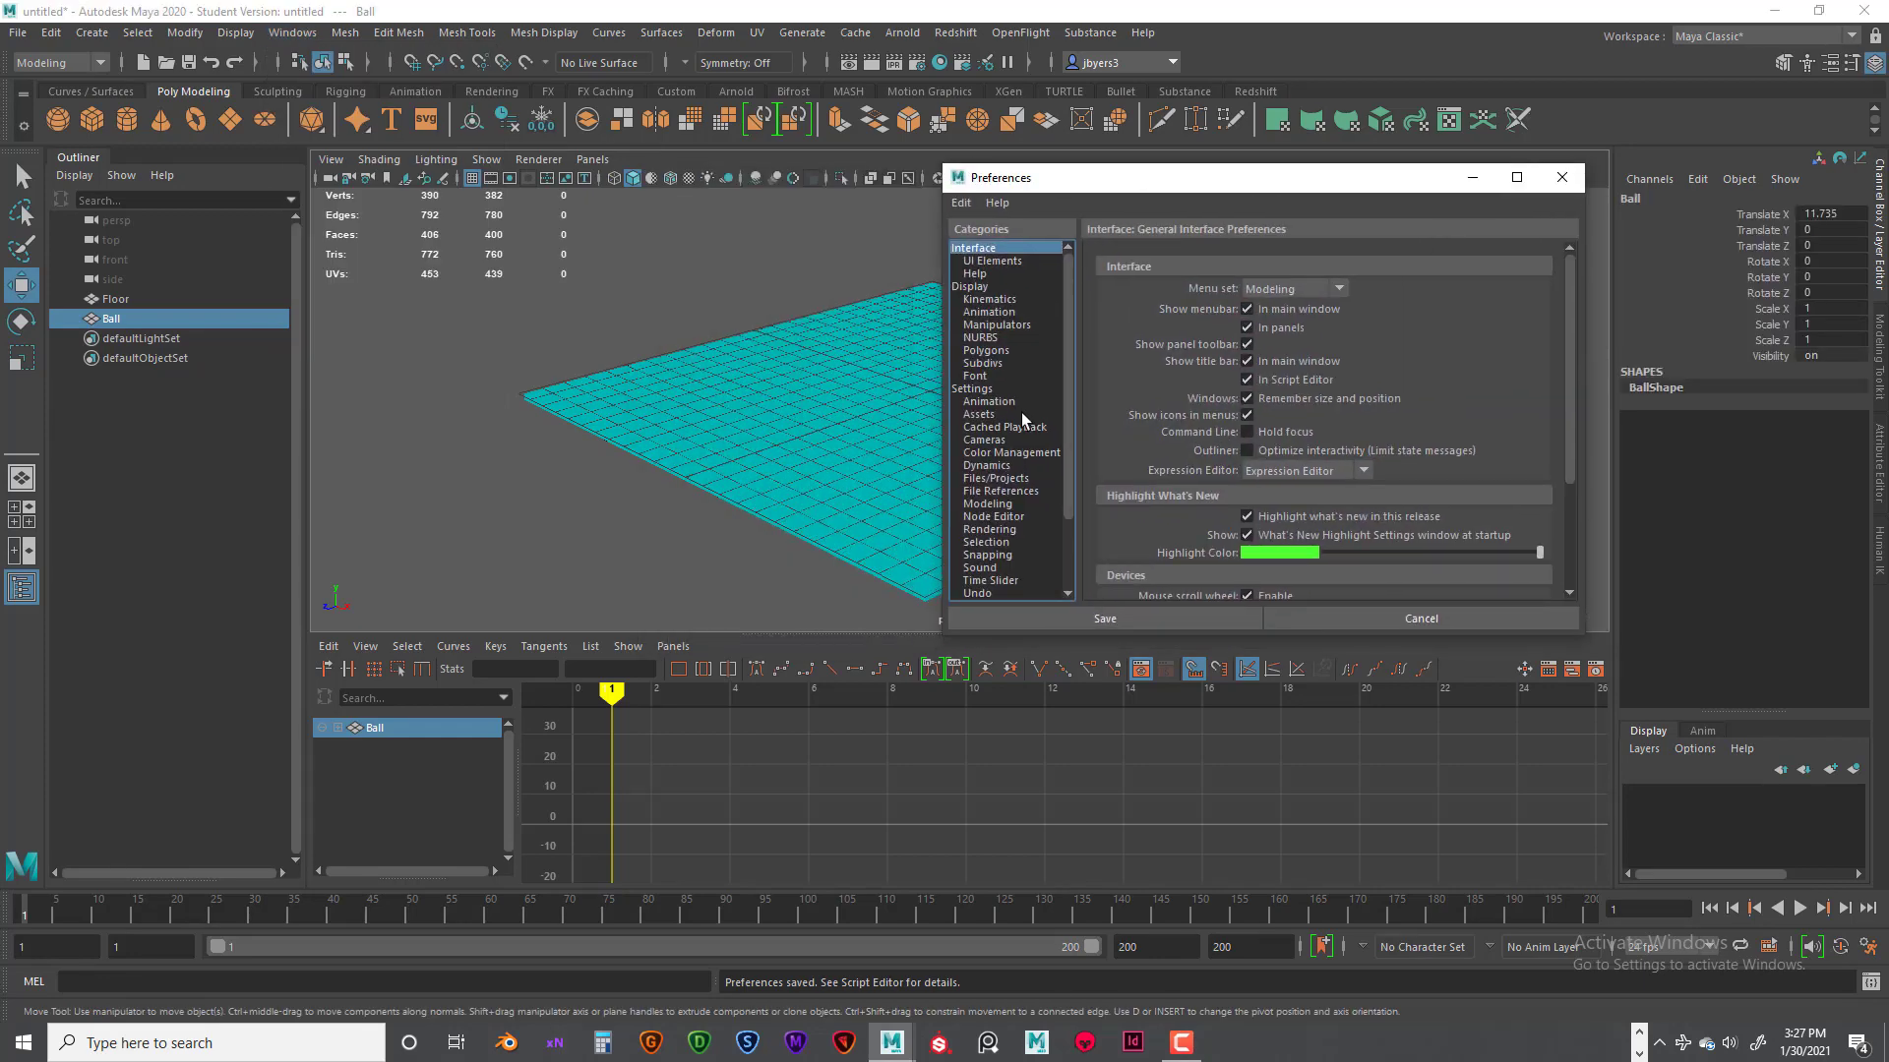
left_click(973, 388)
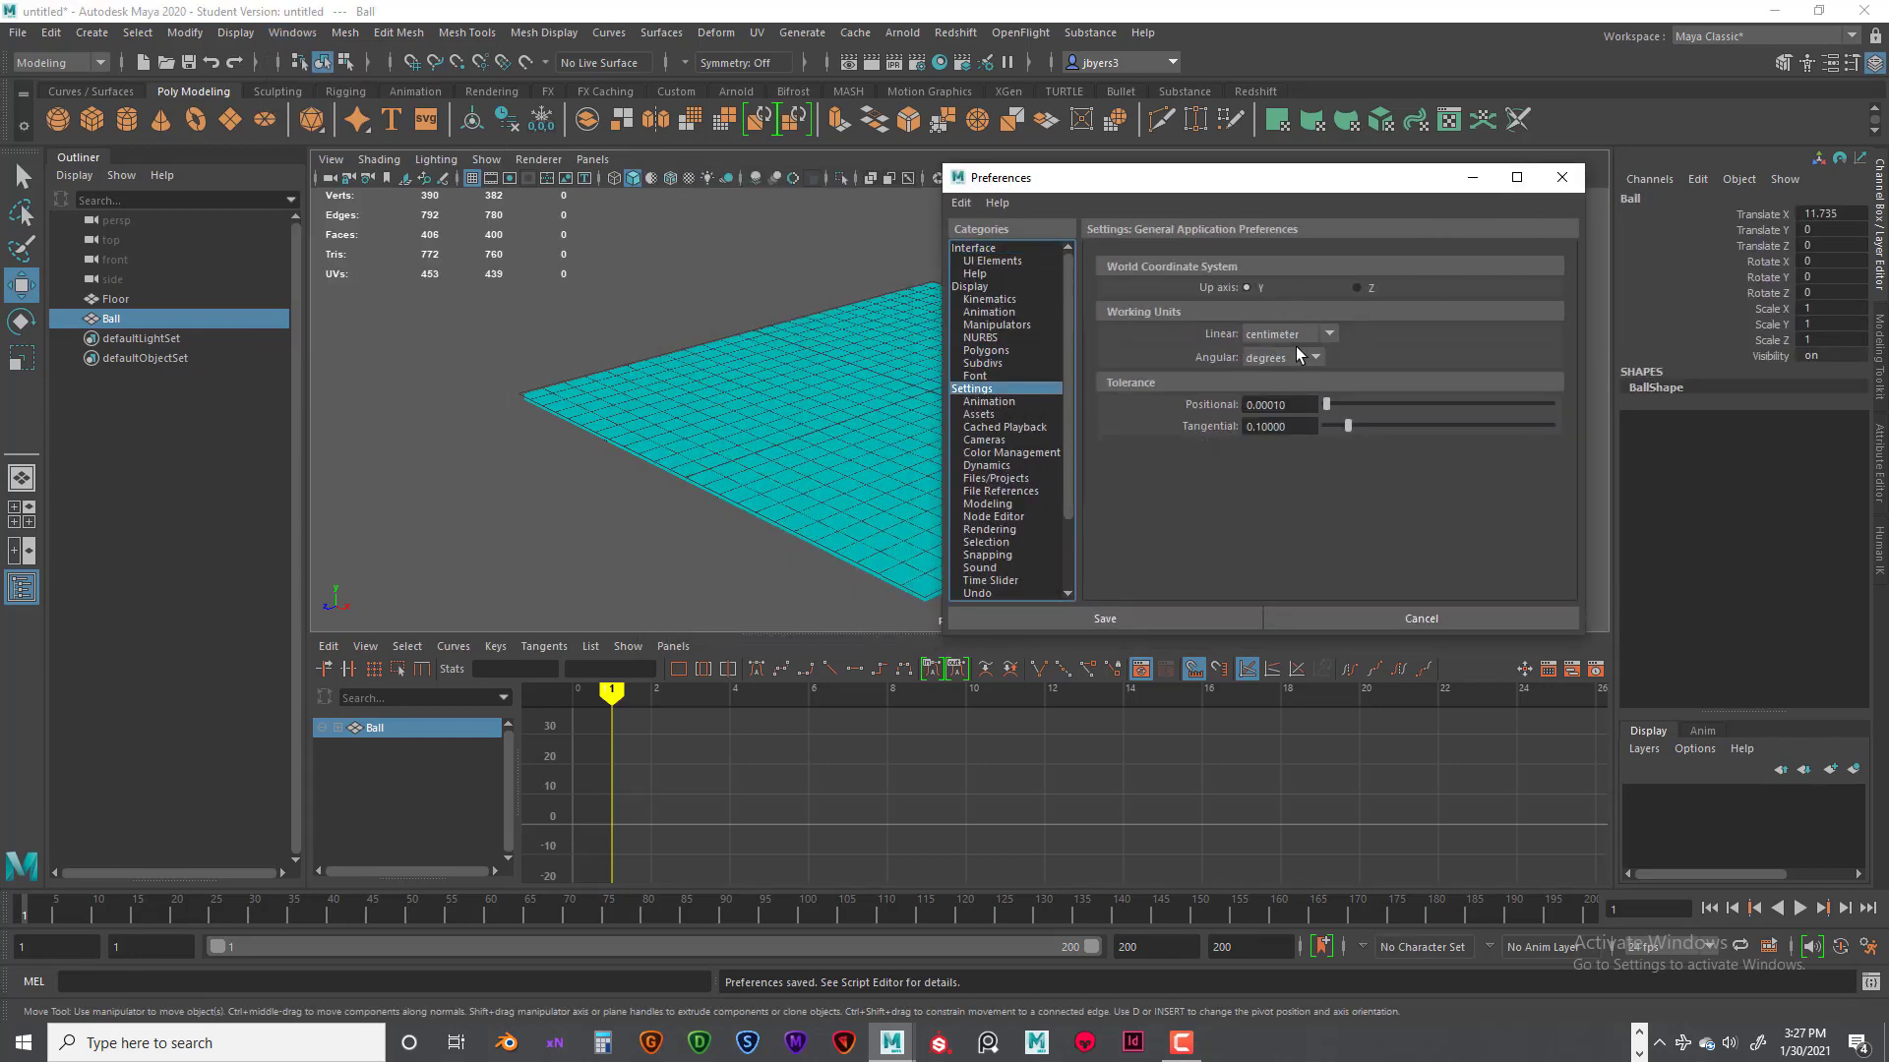
left_click(990, 582)
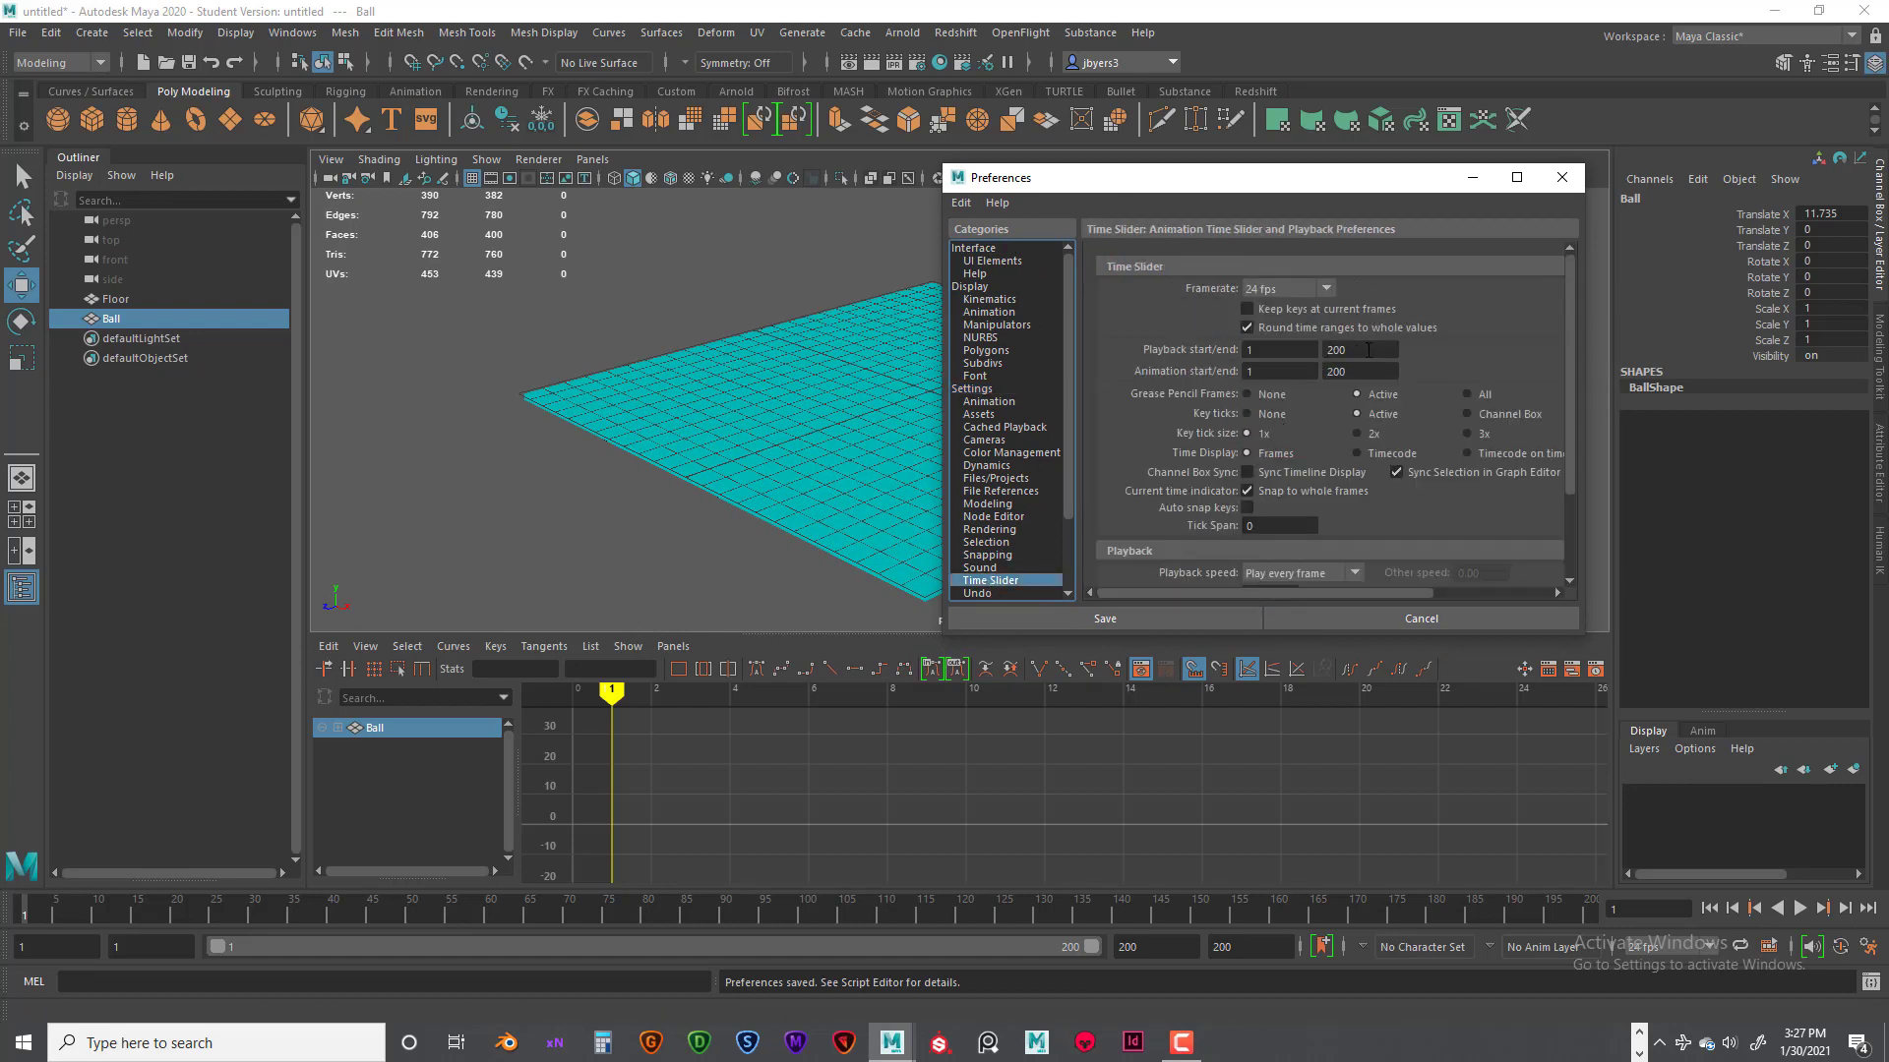
left_click(1316, 289)
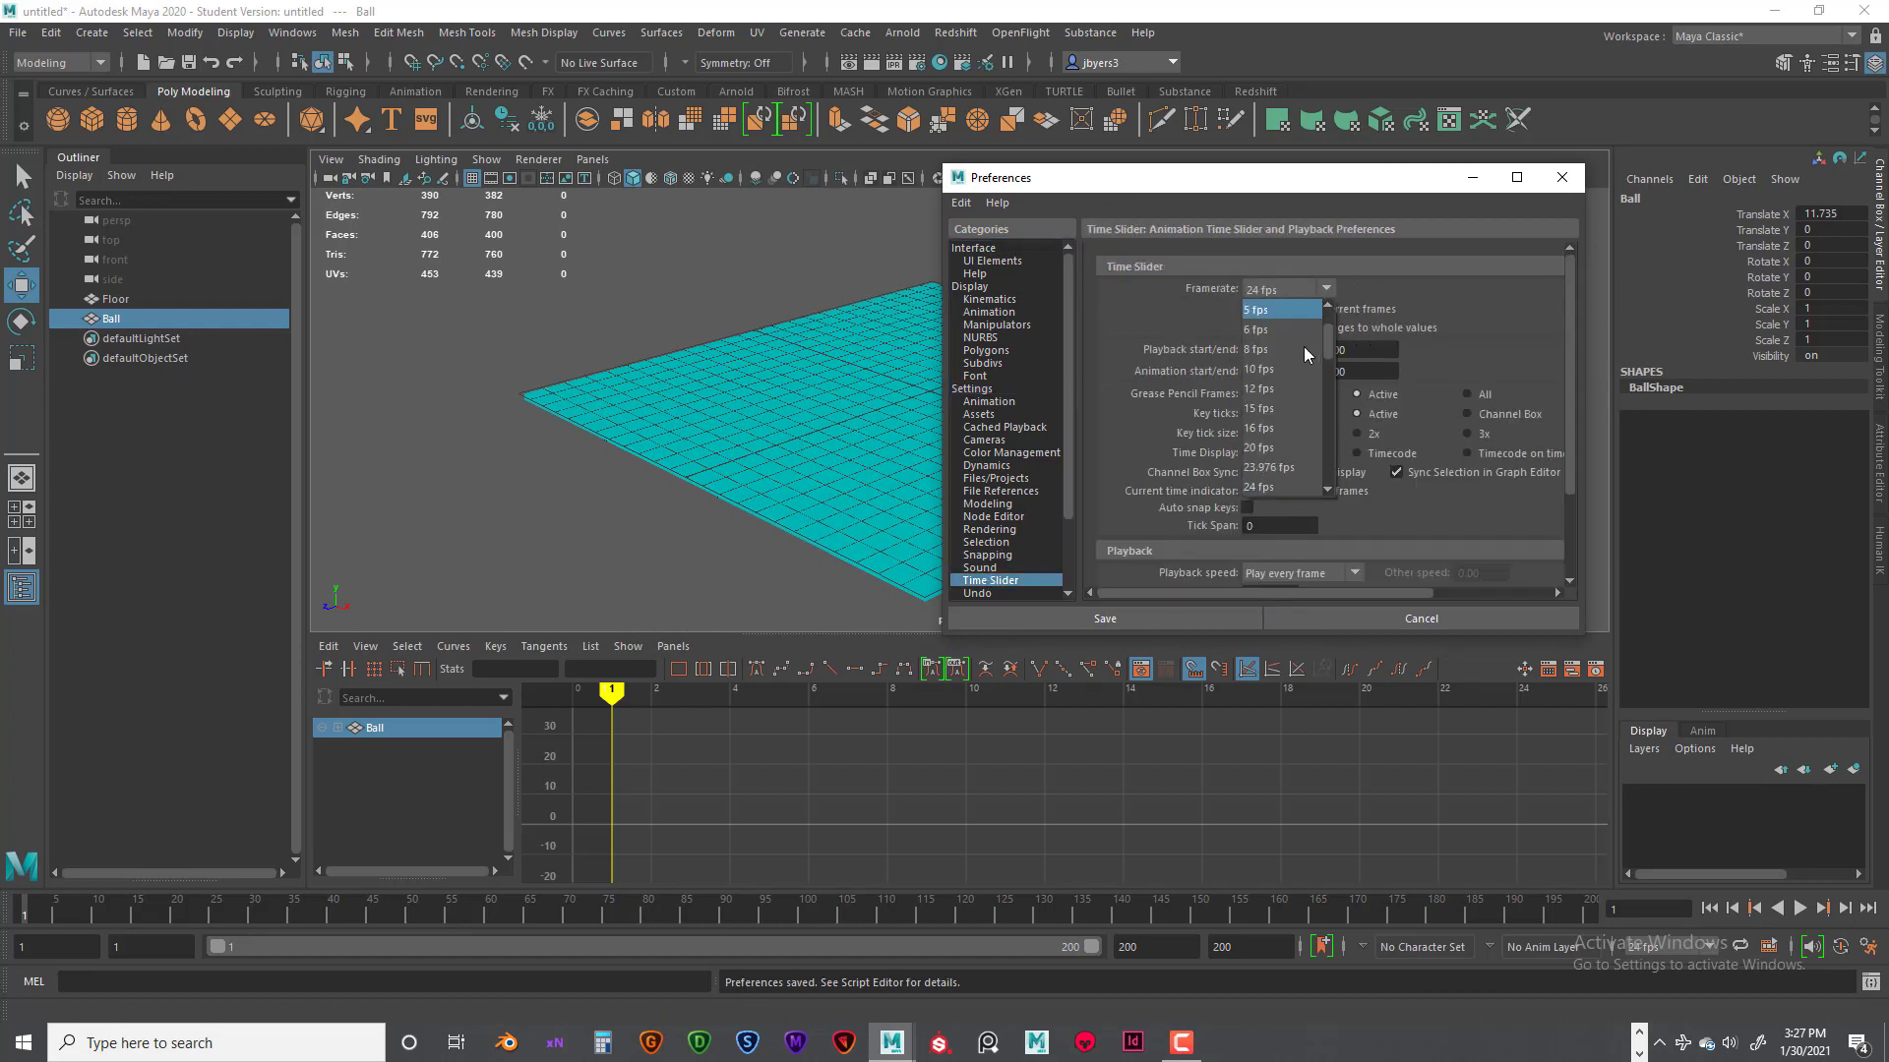
left_click(1264, 486)
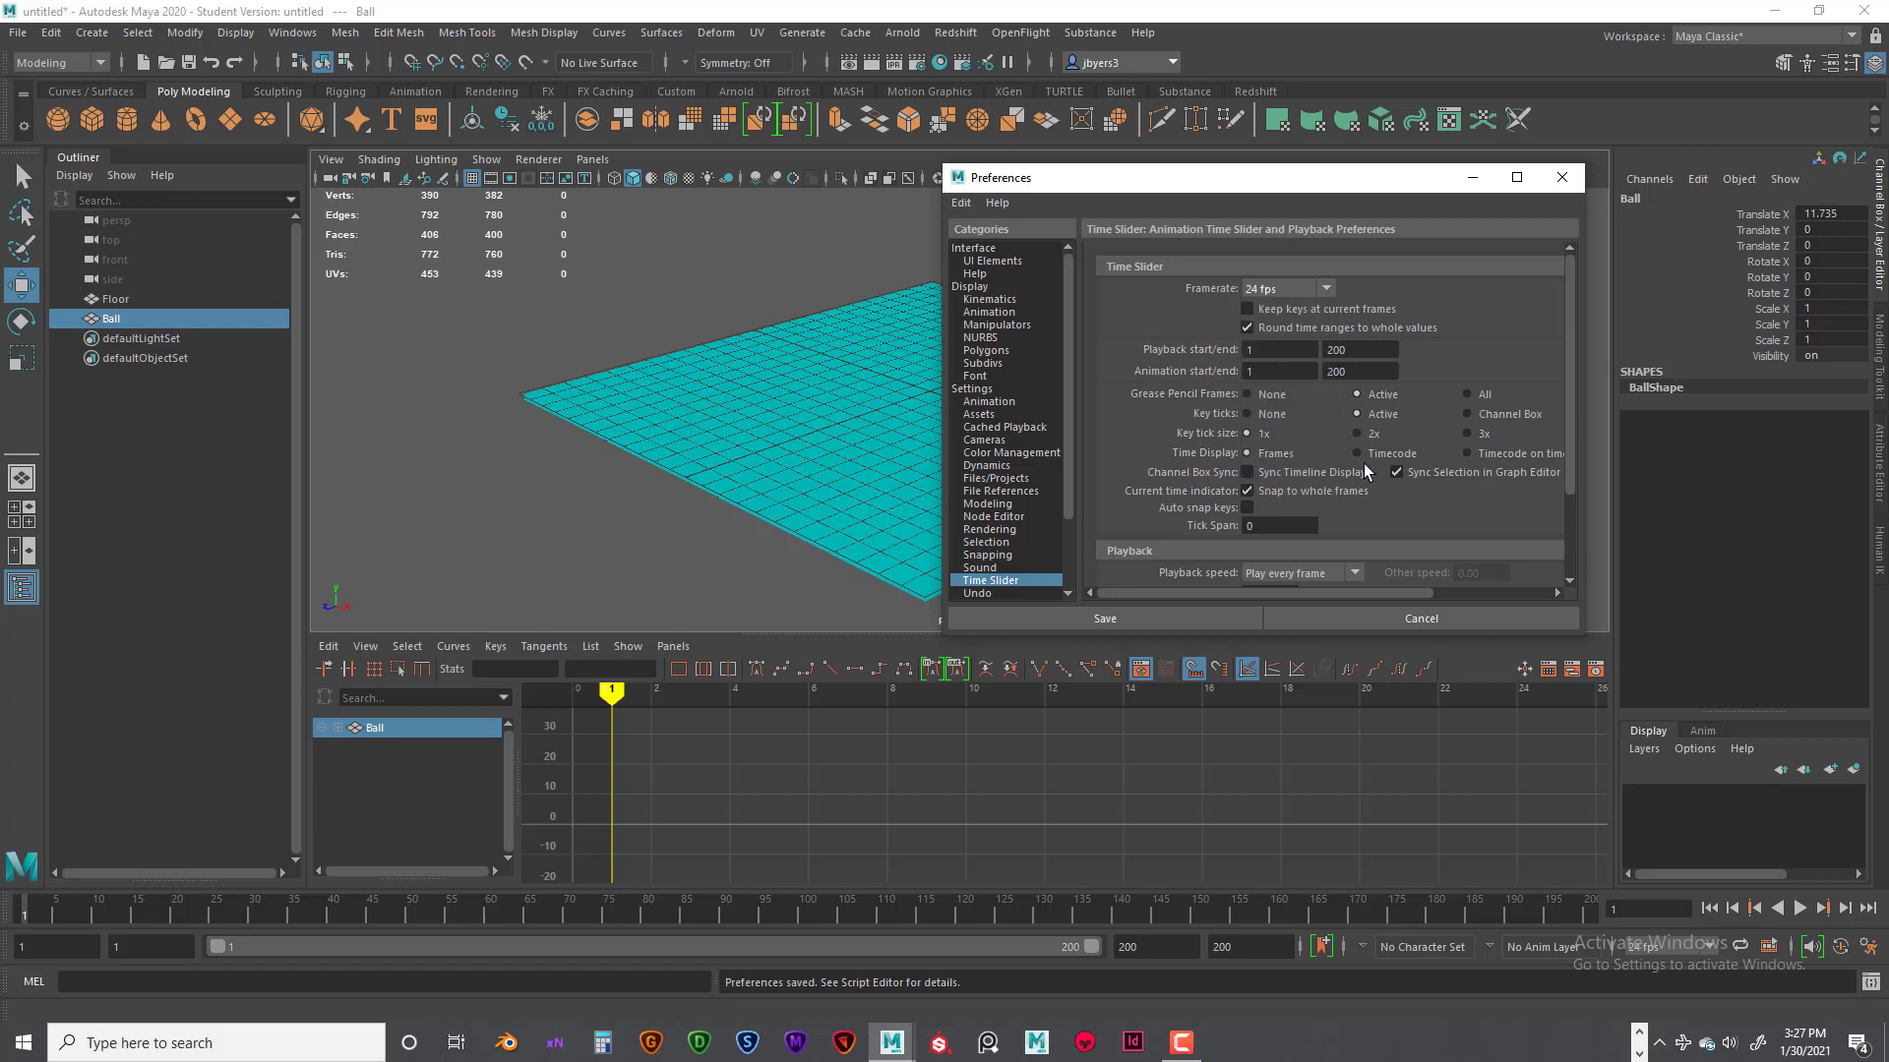
Step: Set the Playback speed to Play every frame and the Max Playback Speed to 24 fps x 1
scroll(1407, 438, "down", 3)
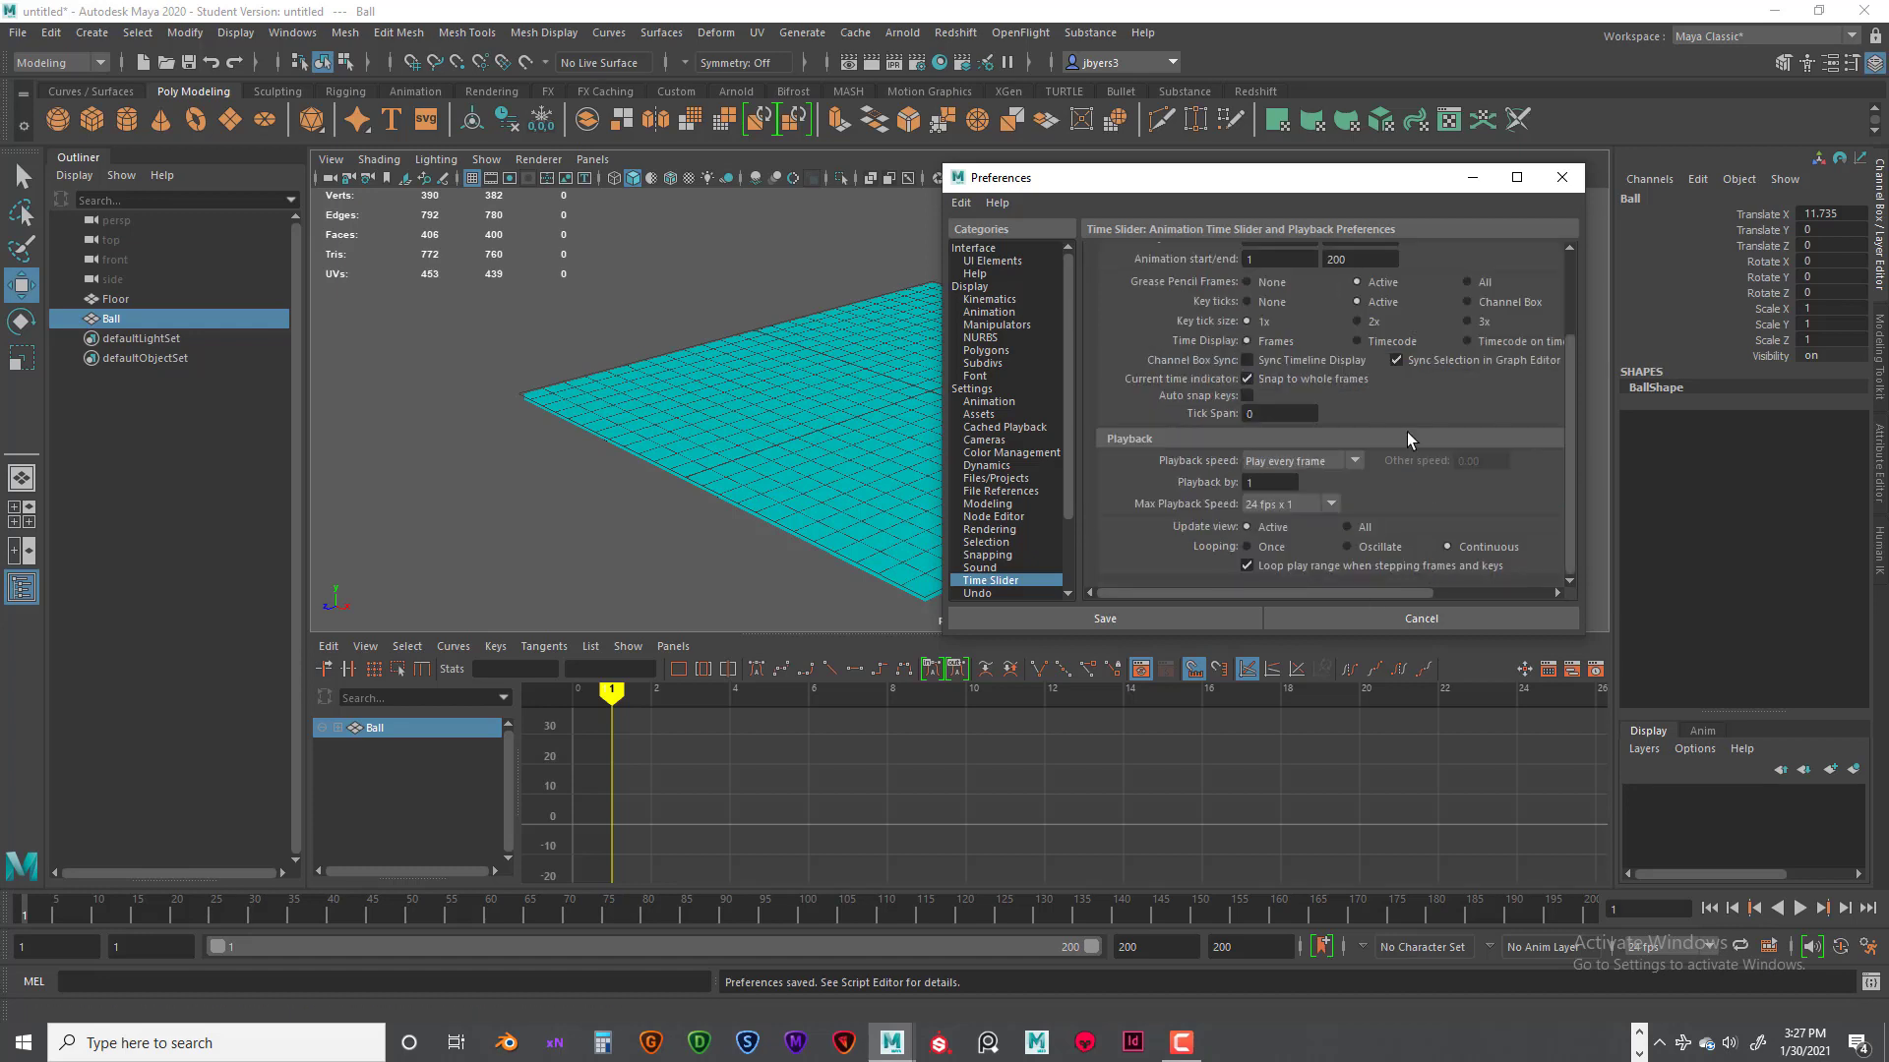
left_click(1354, 458)
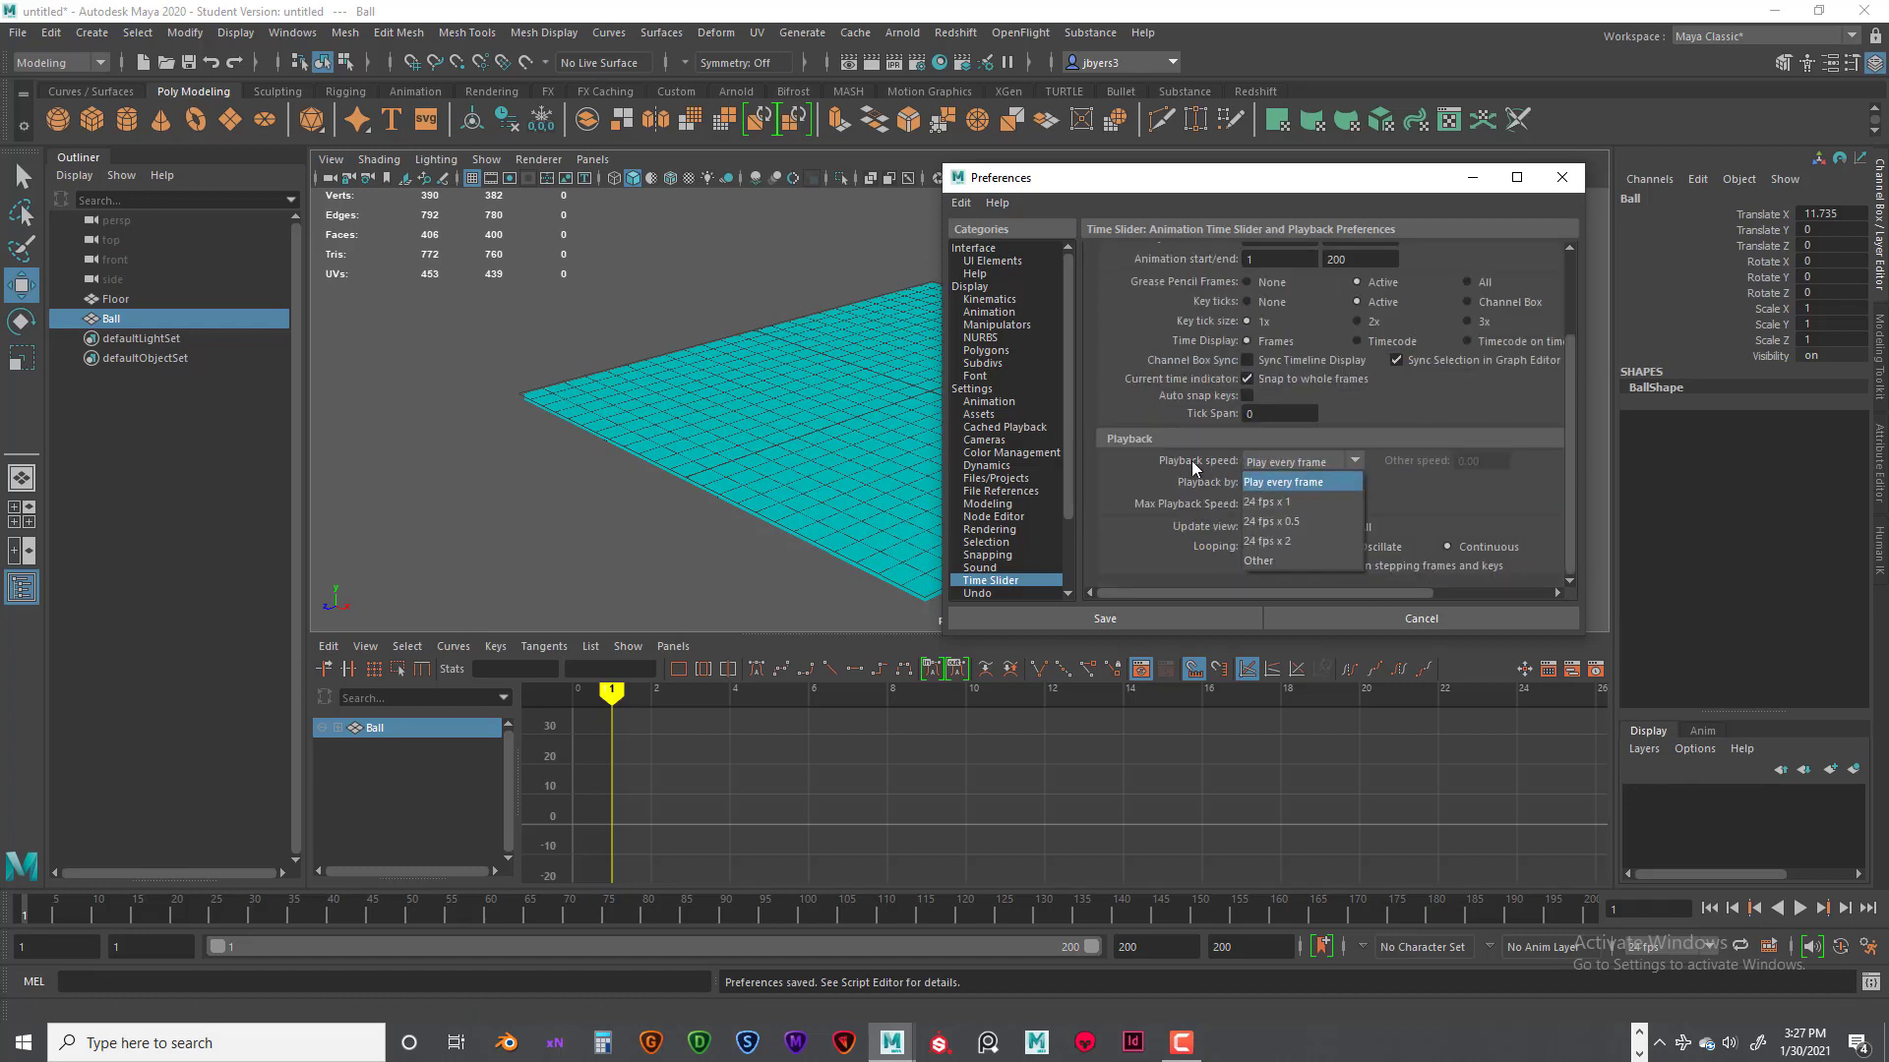
left_click(1271, 481)
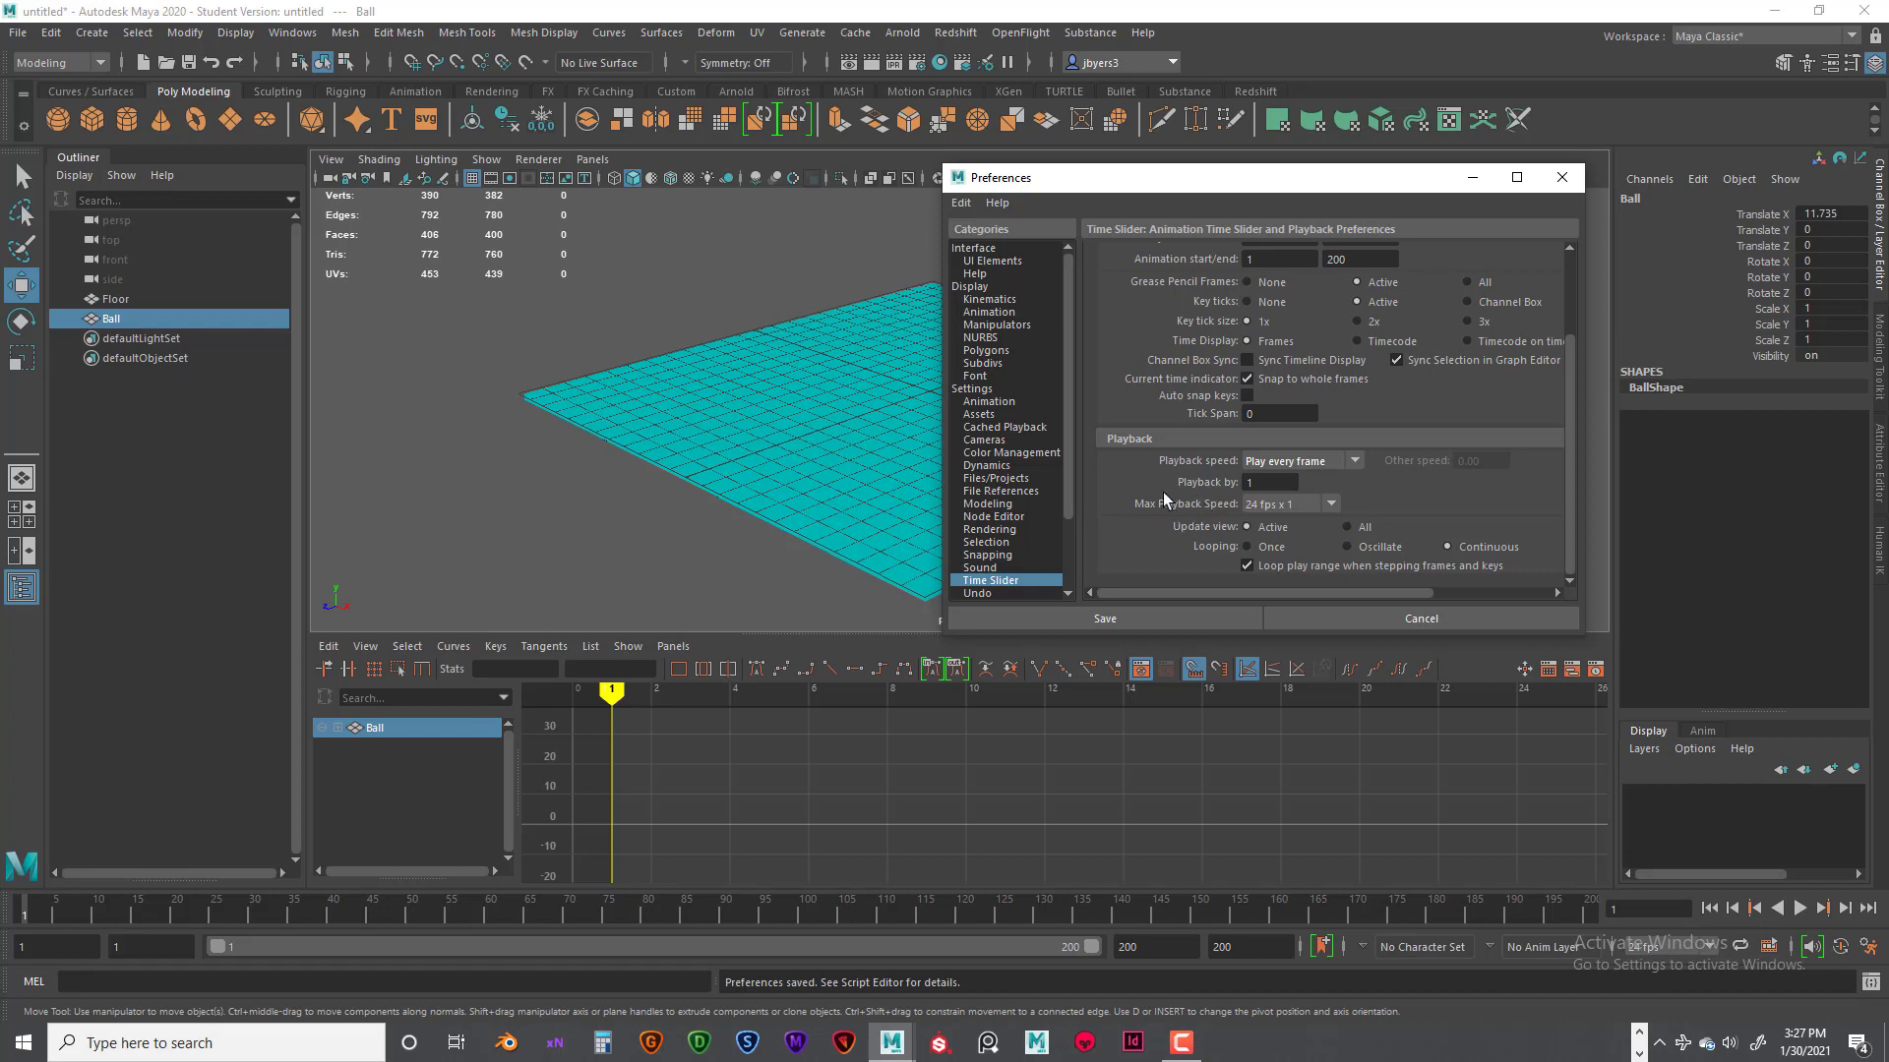
left_click(1327, 503)
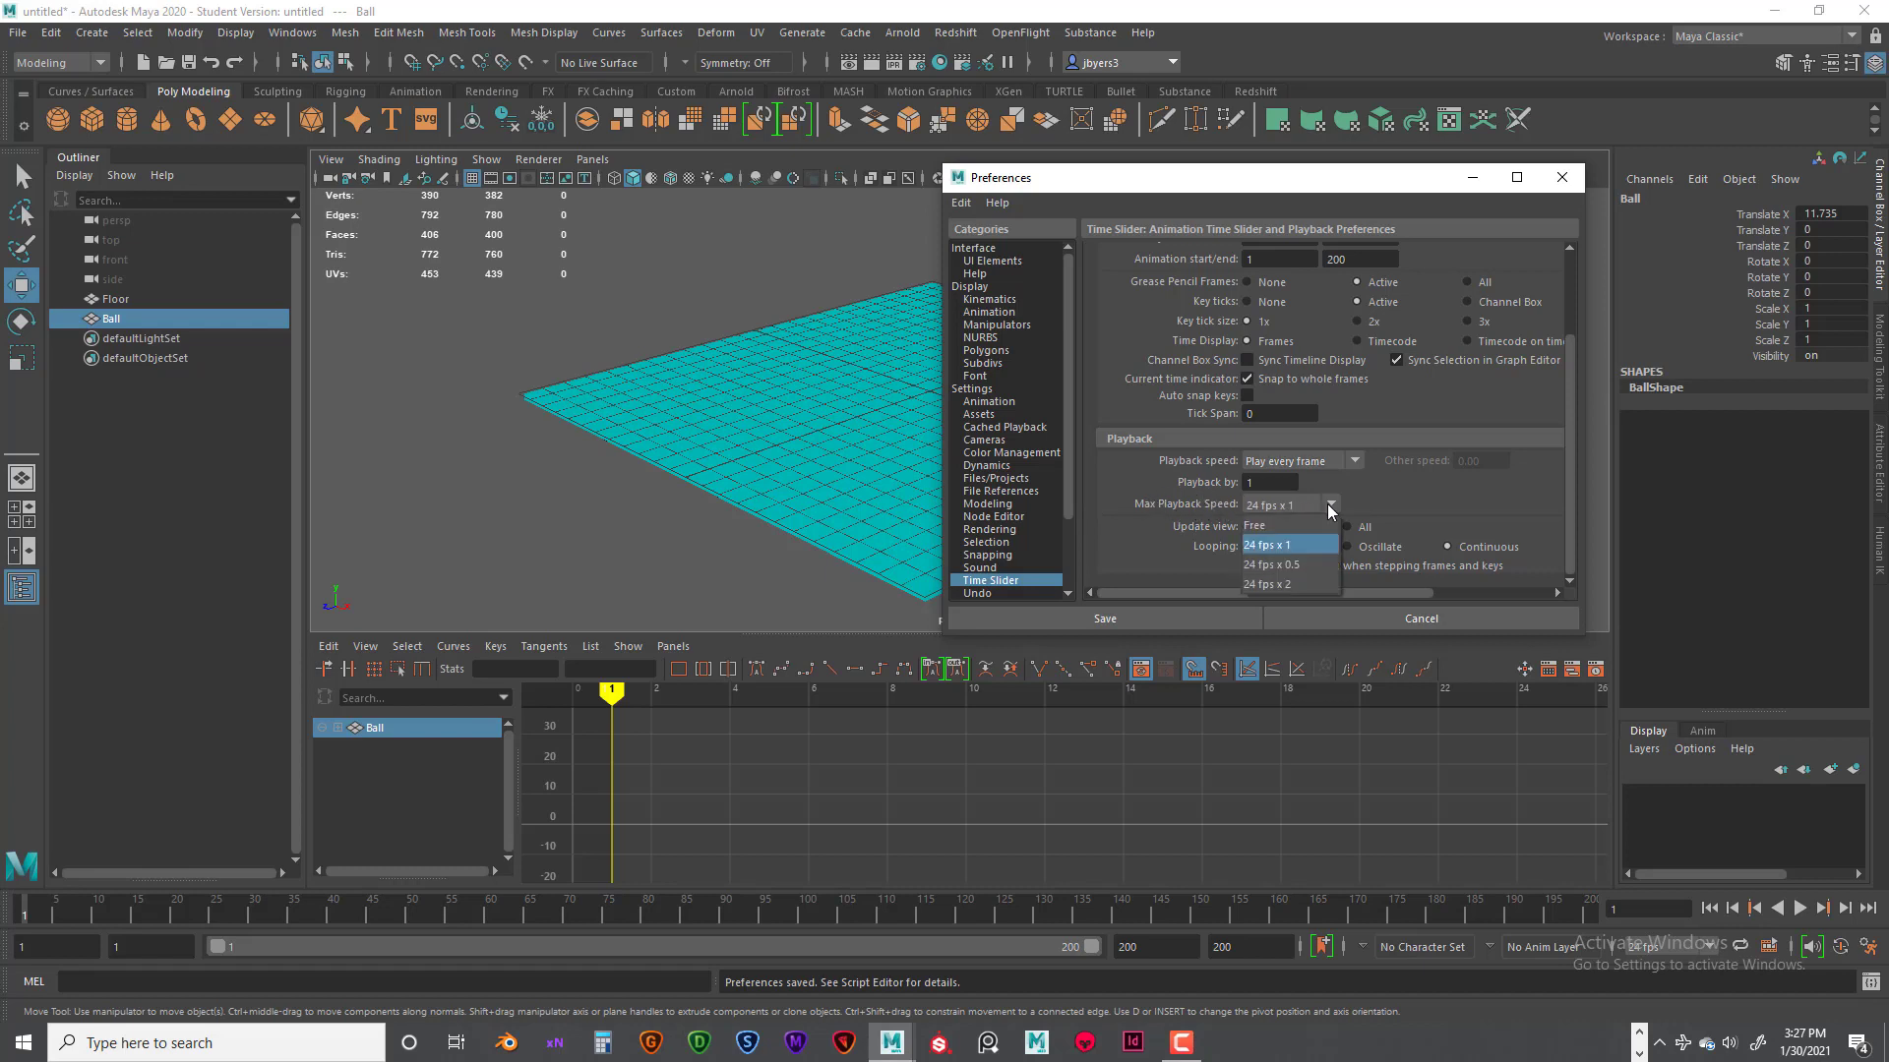
left_click(1276, 547)
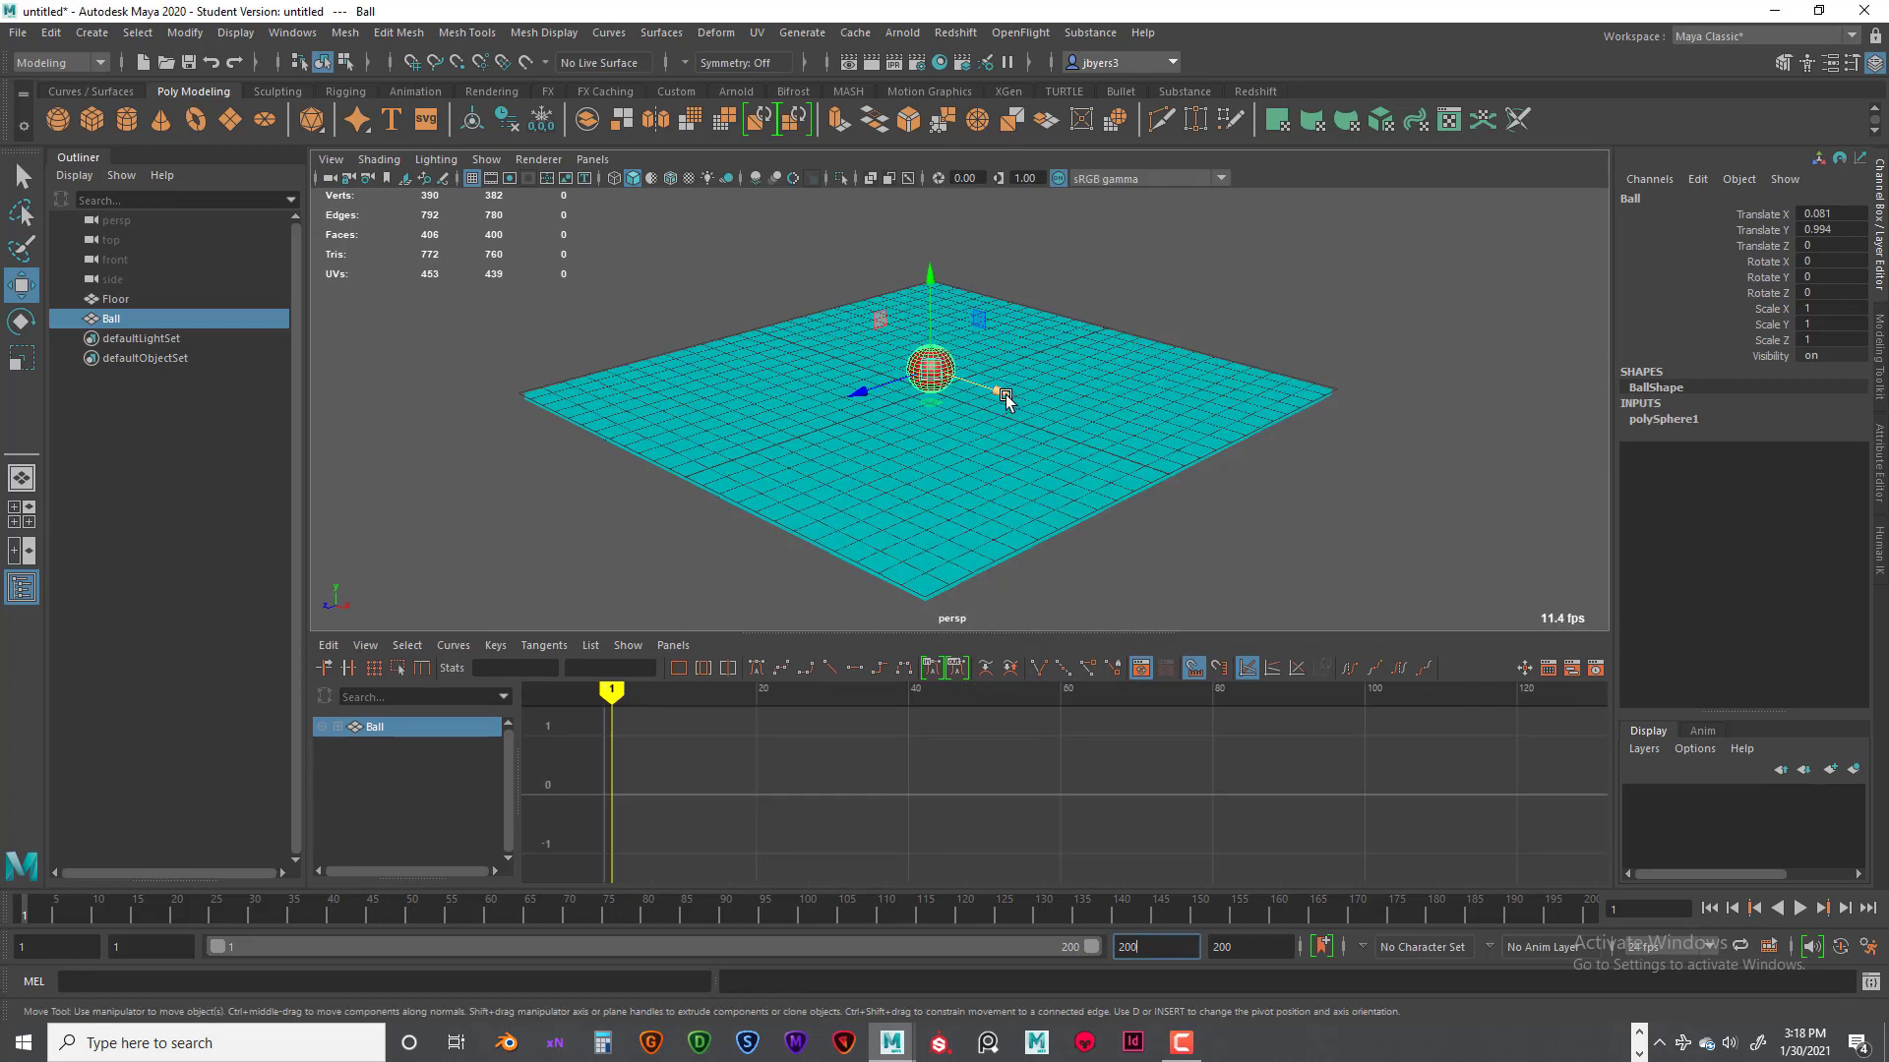
Step: Move the Ball along the X axis to about 11.633 and set a key on all its channels at frame 1
left_click_drag(1006, 395, 1263, 493)
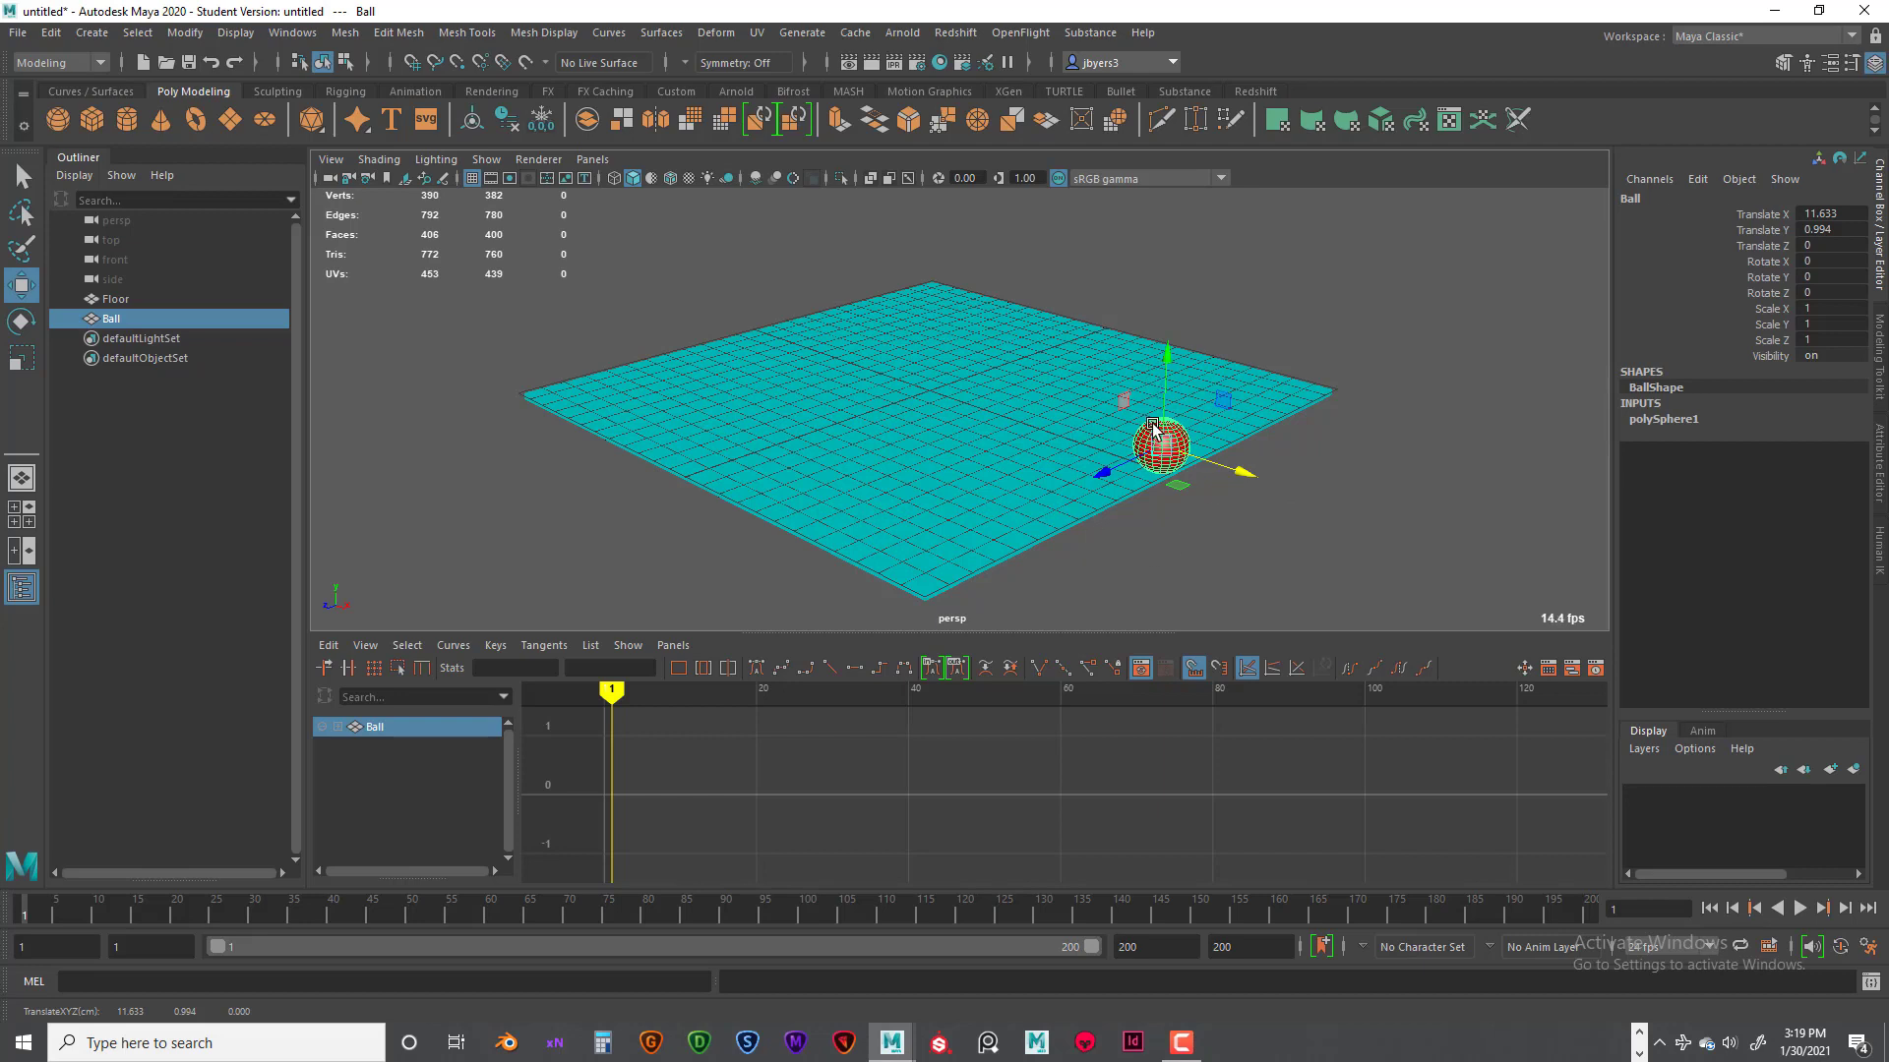
key("s")
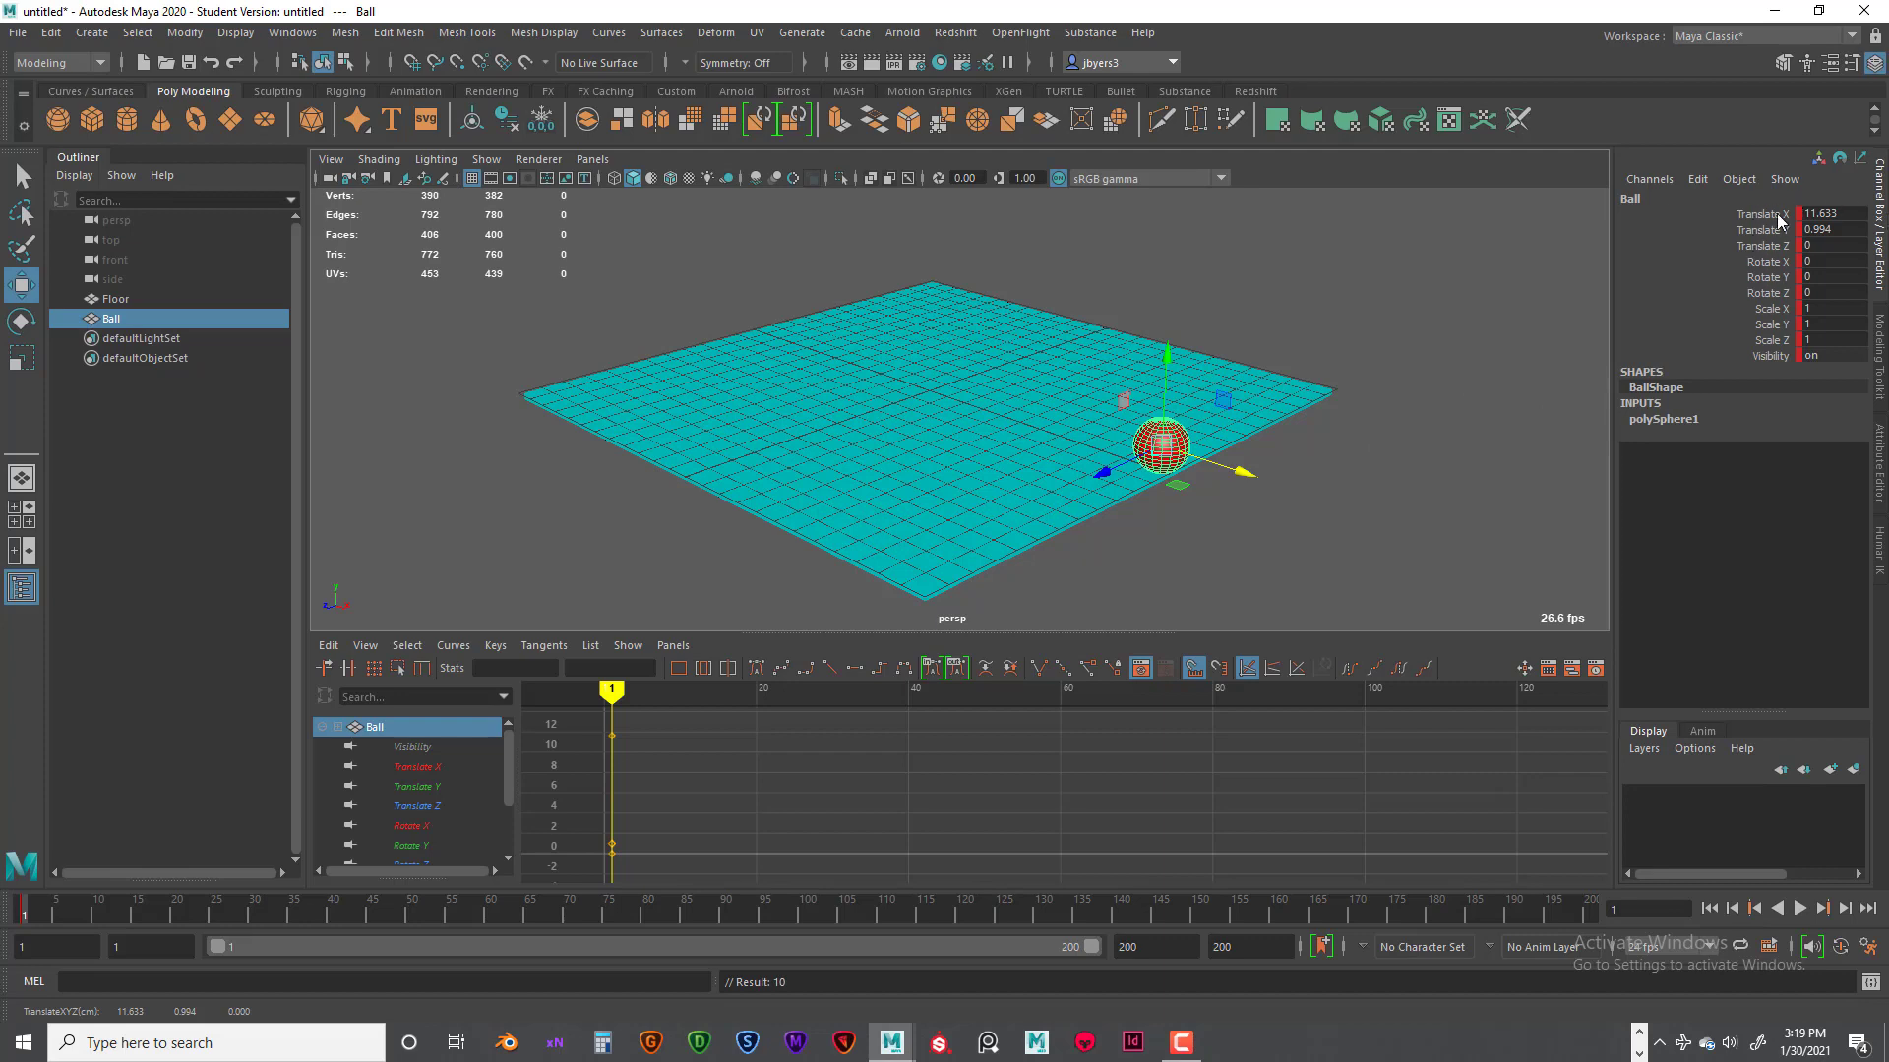
key("ctrl+a")
key("ctrl+a")
key("ctrl+a")
key("ctrl+a")
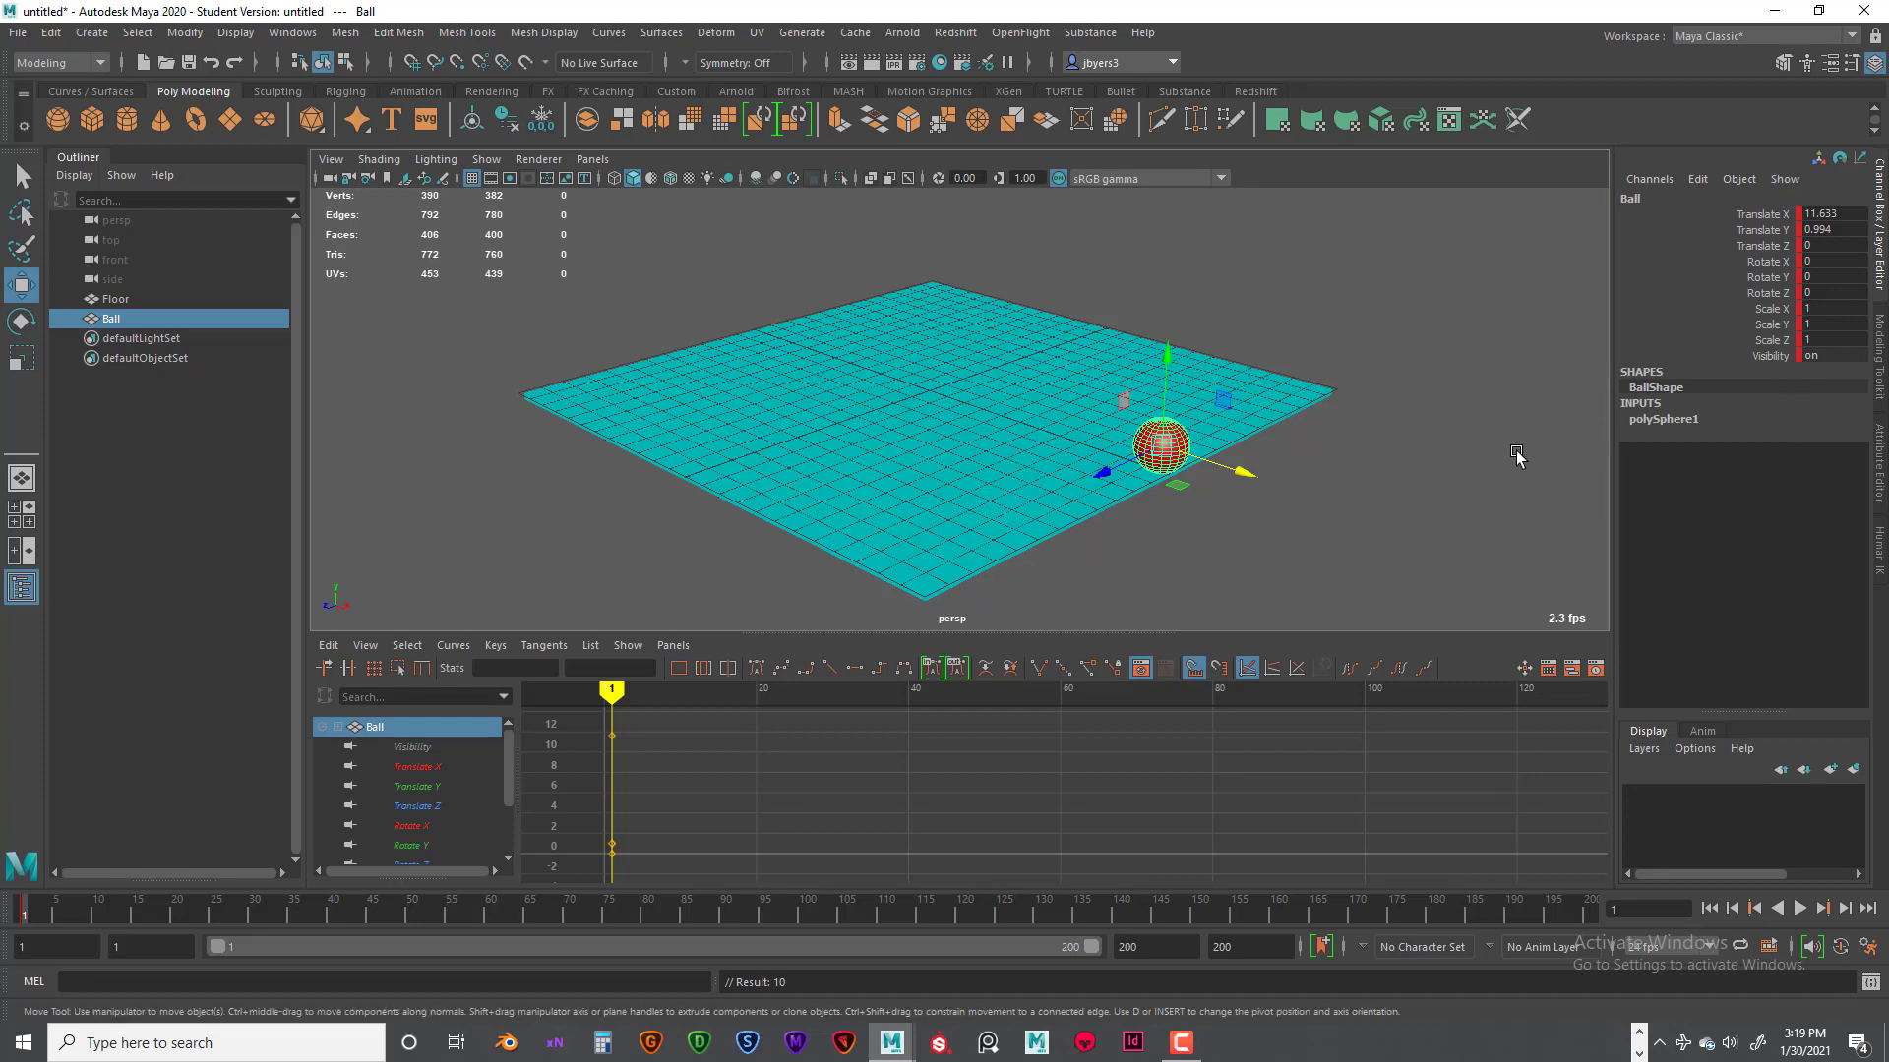
Step: Undo the Ball's keyframe and set it again at frame 1
key("ctrl+z")
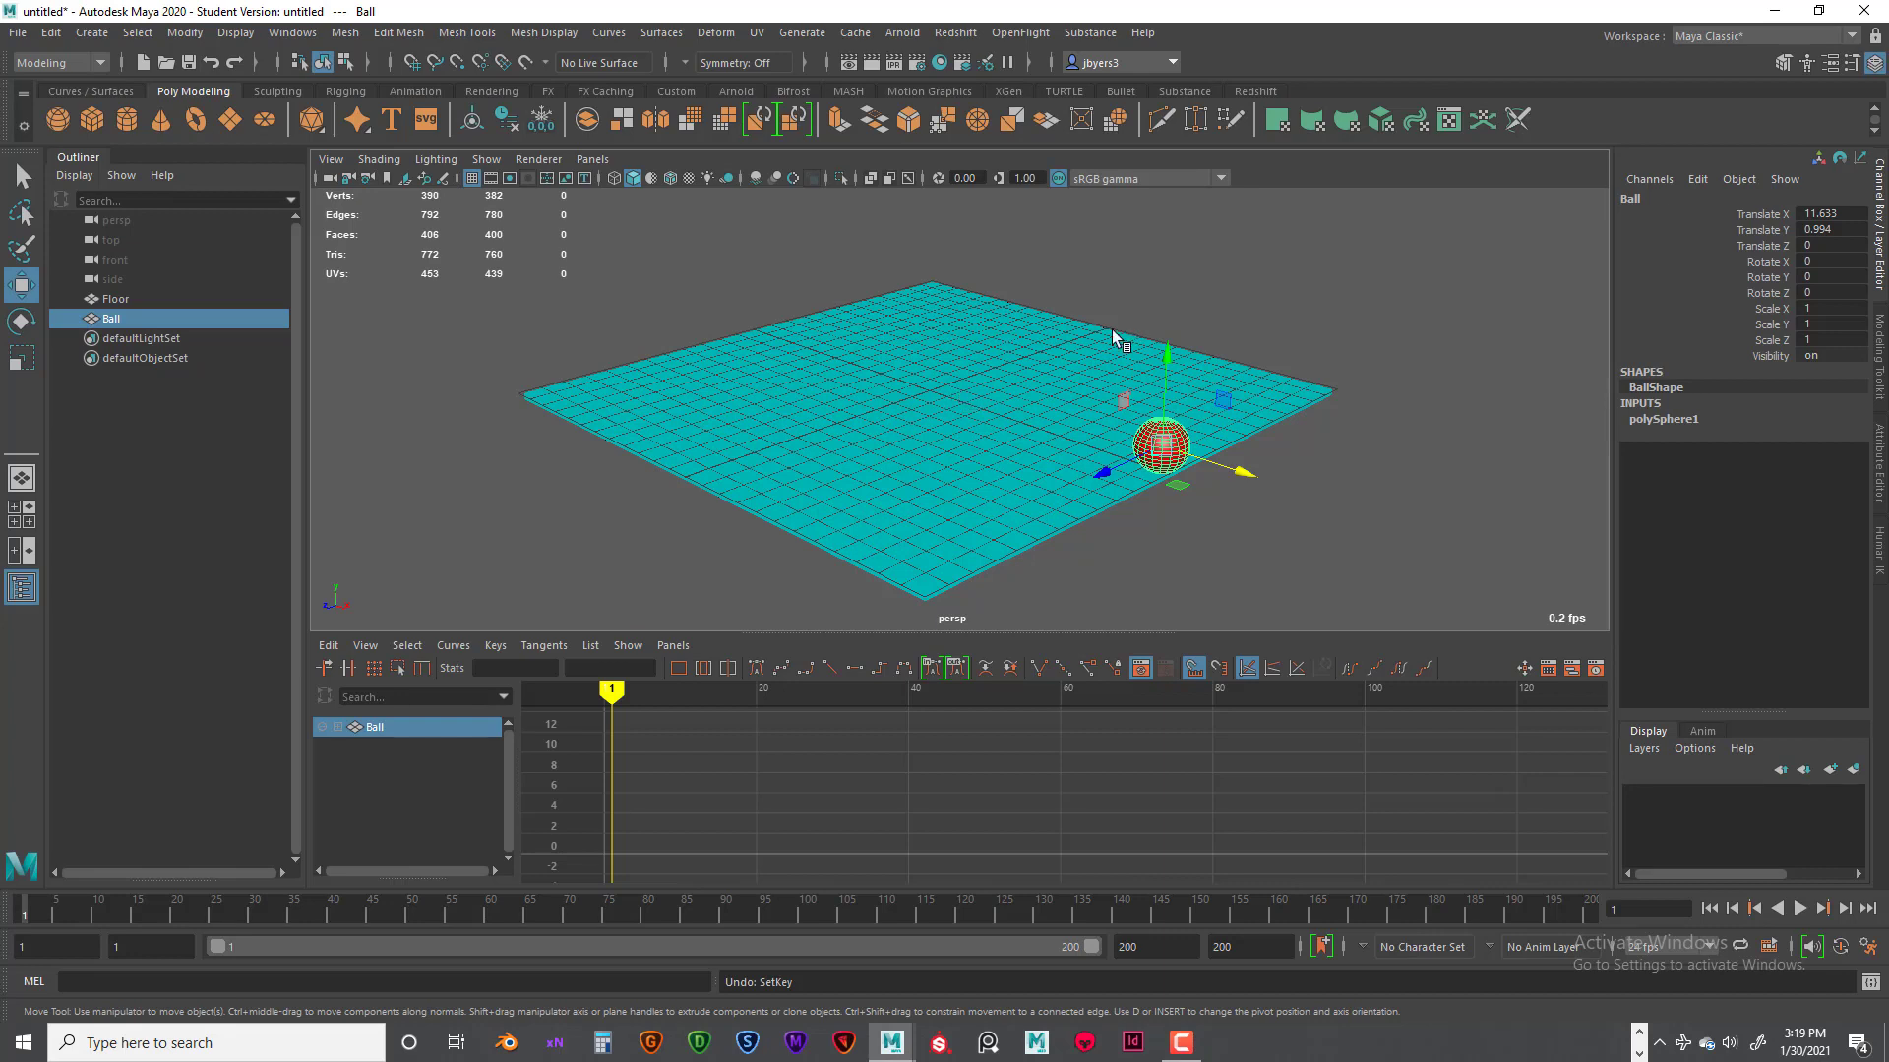
key("s")
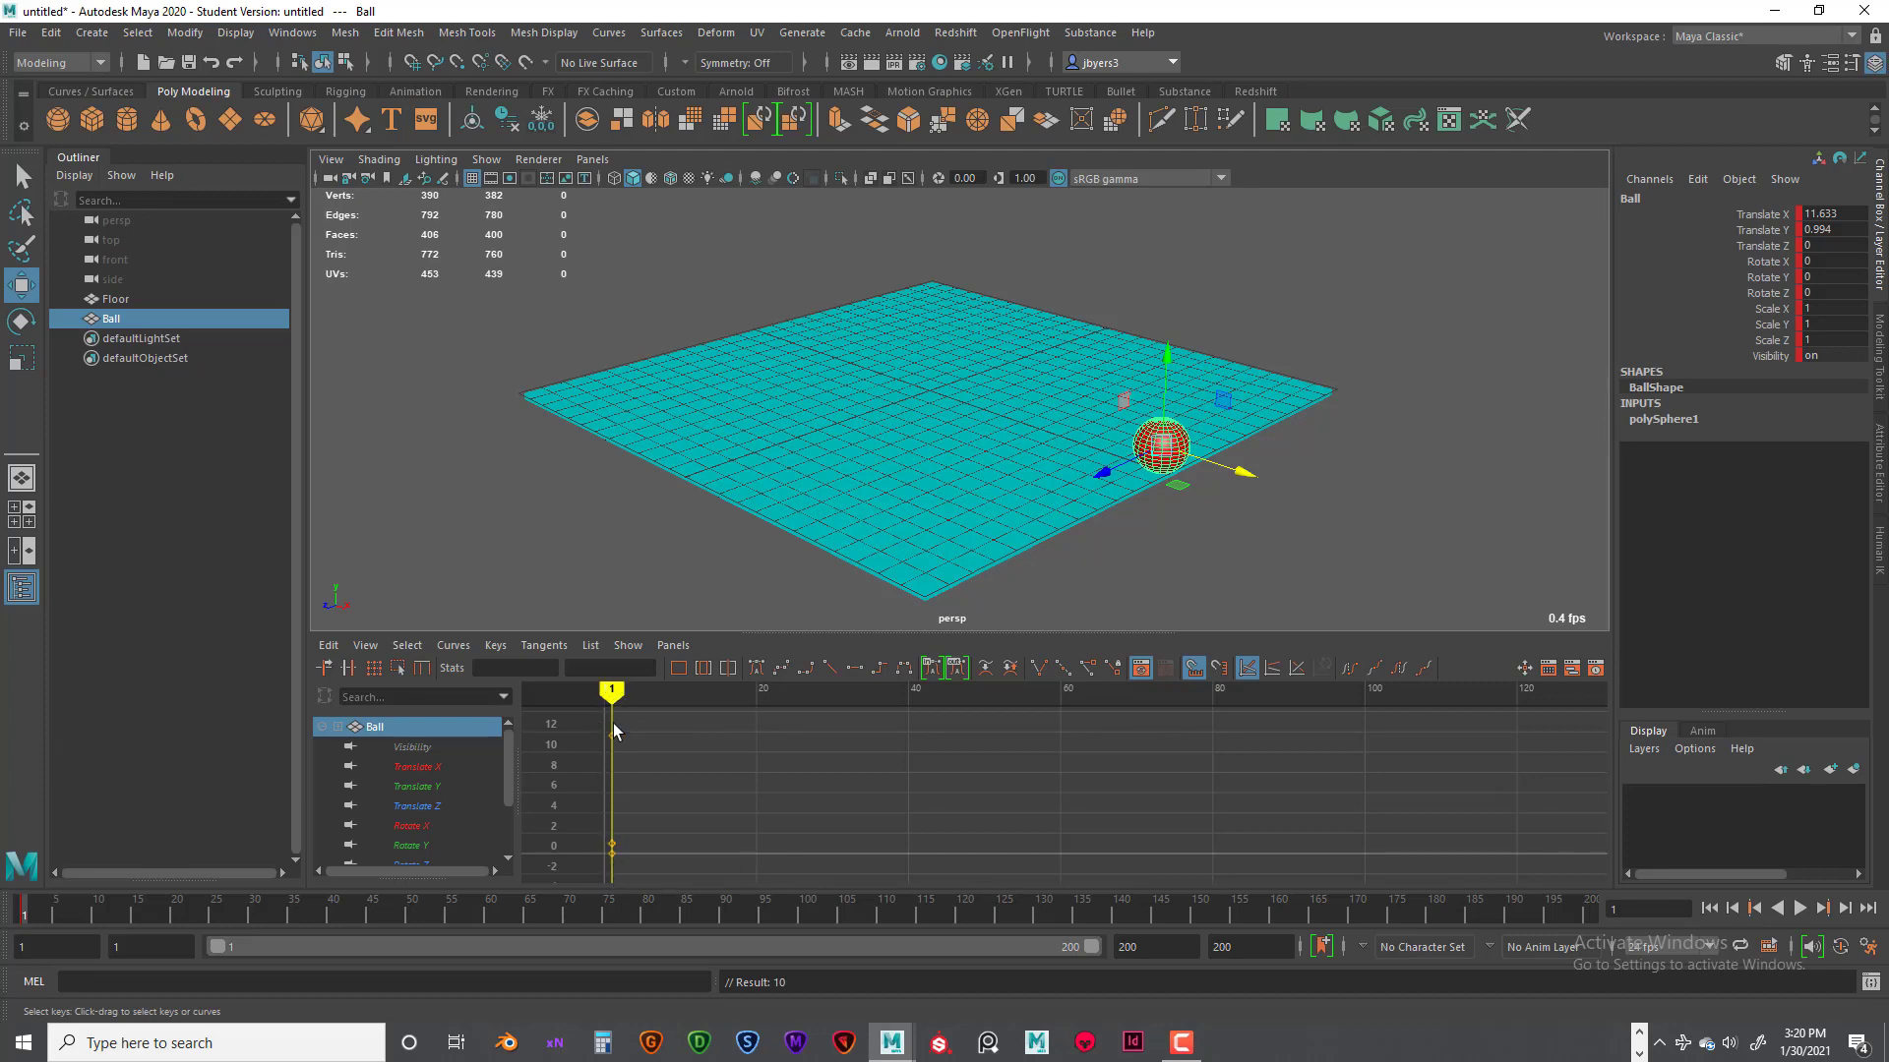
Step: Show the Ball's Translate X, Y and Z channels in the Graph Editor singly and together, and end with only Translate X selected
left_click(410, 768)
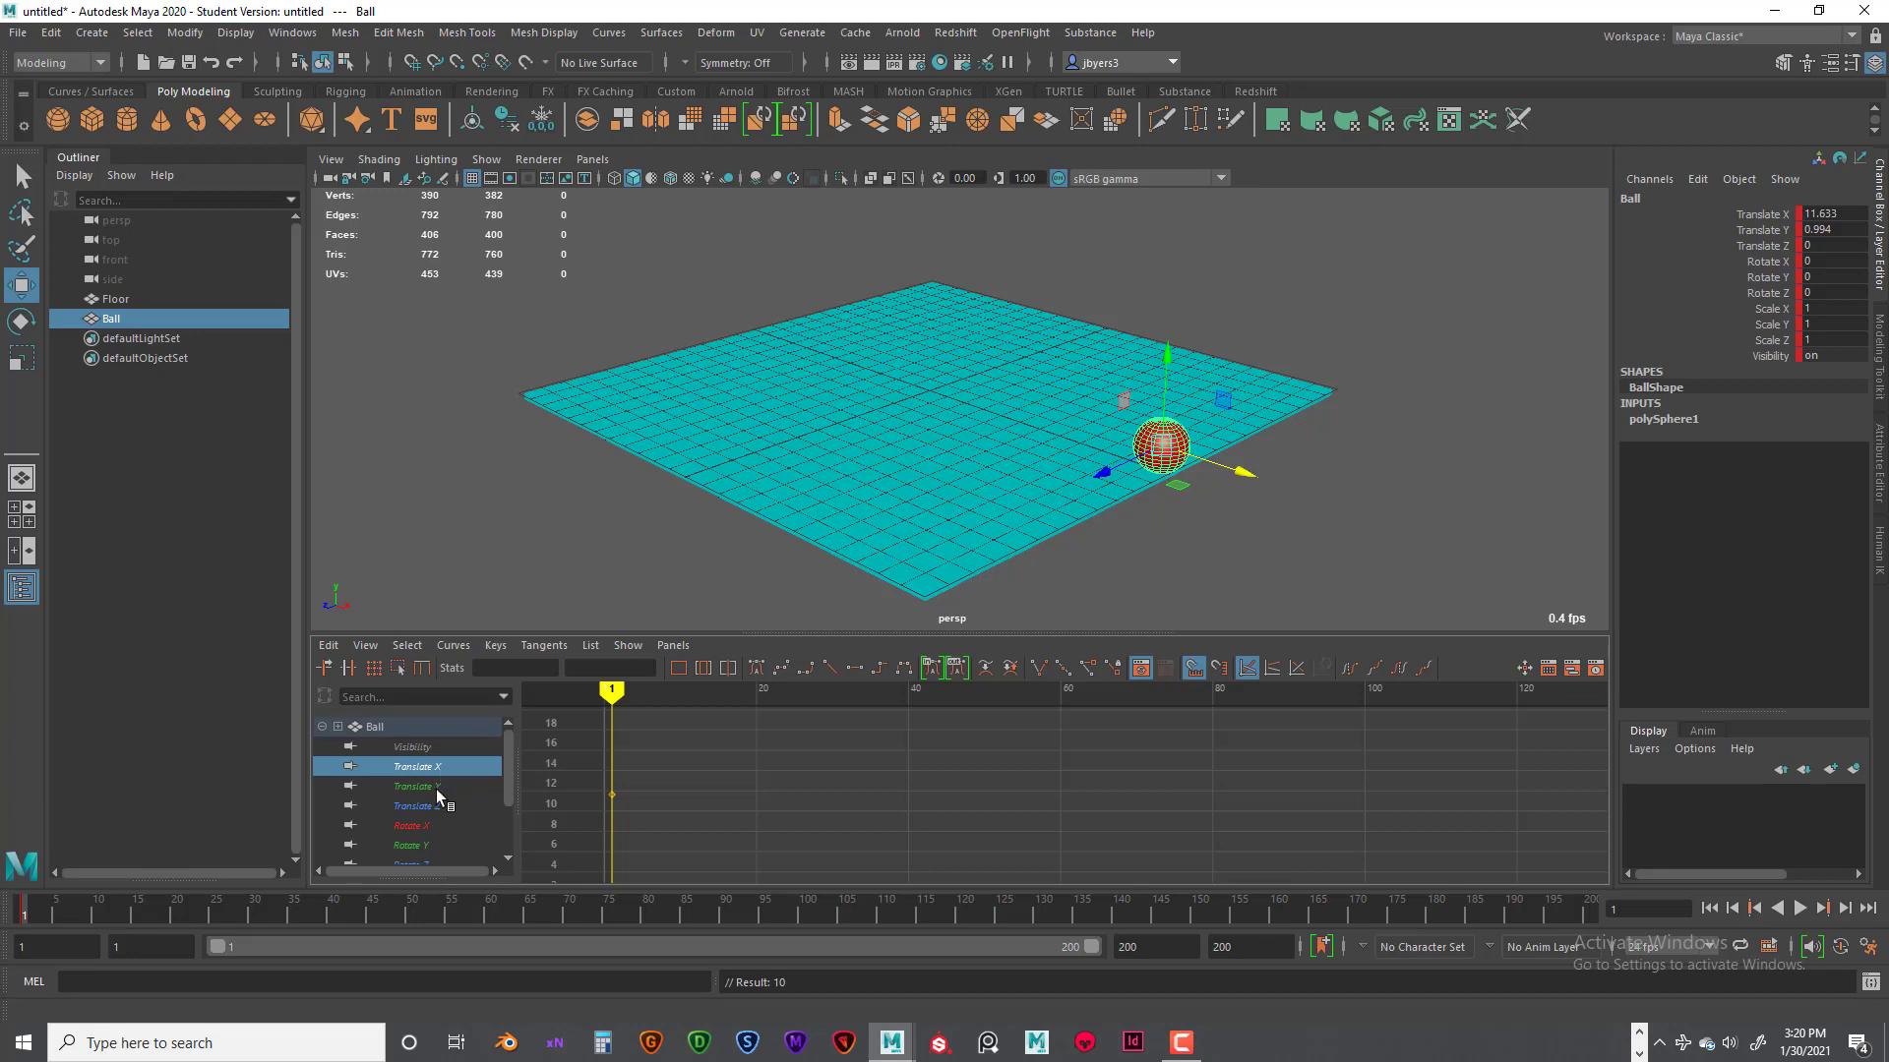
left_click(425, 788)
left_click(429, 804)
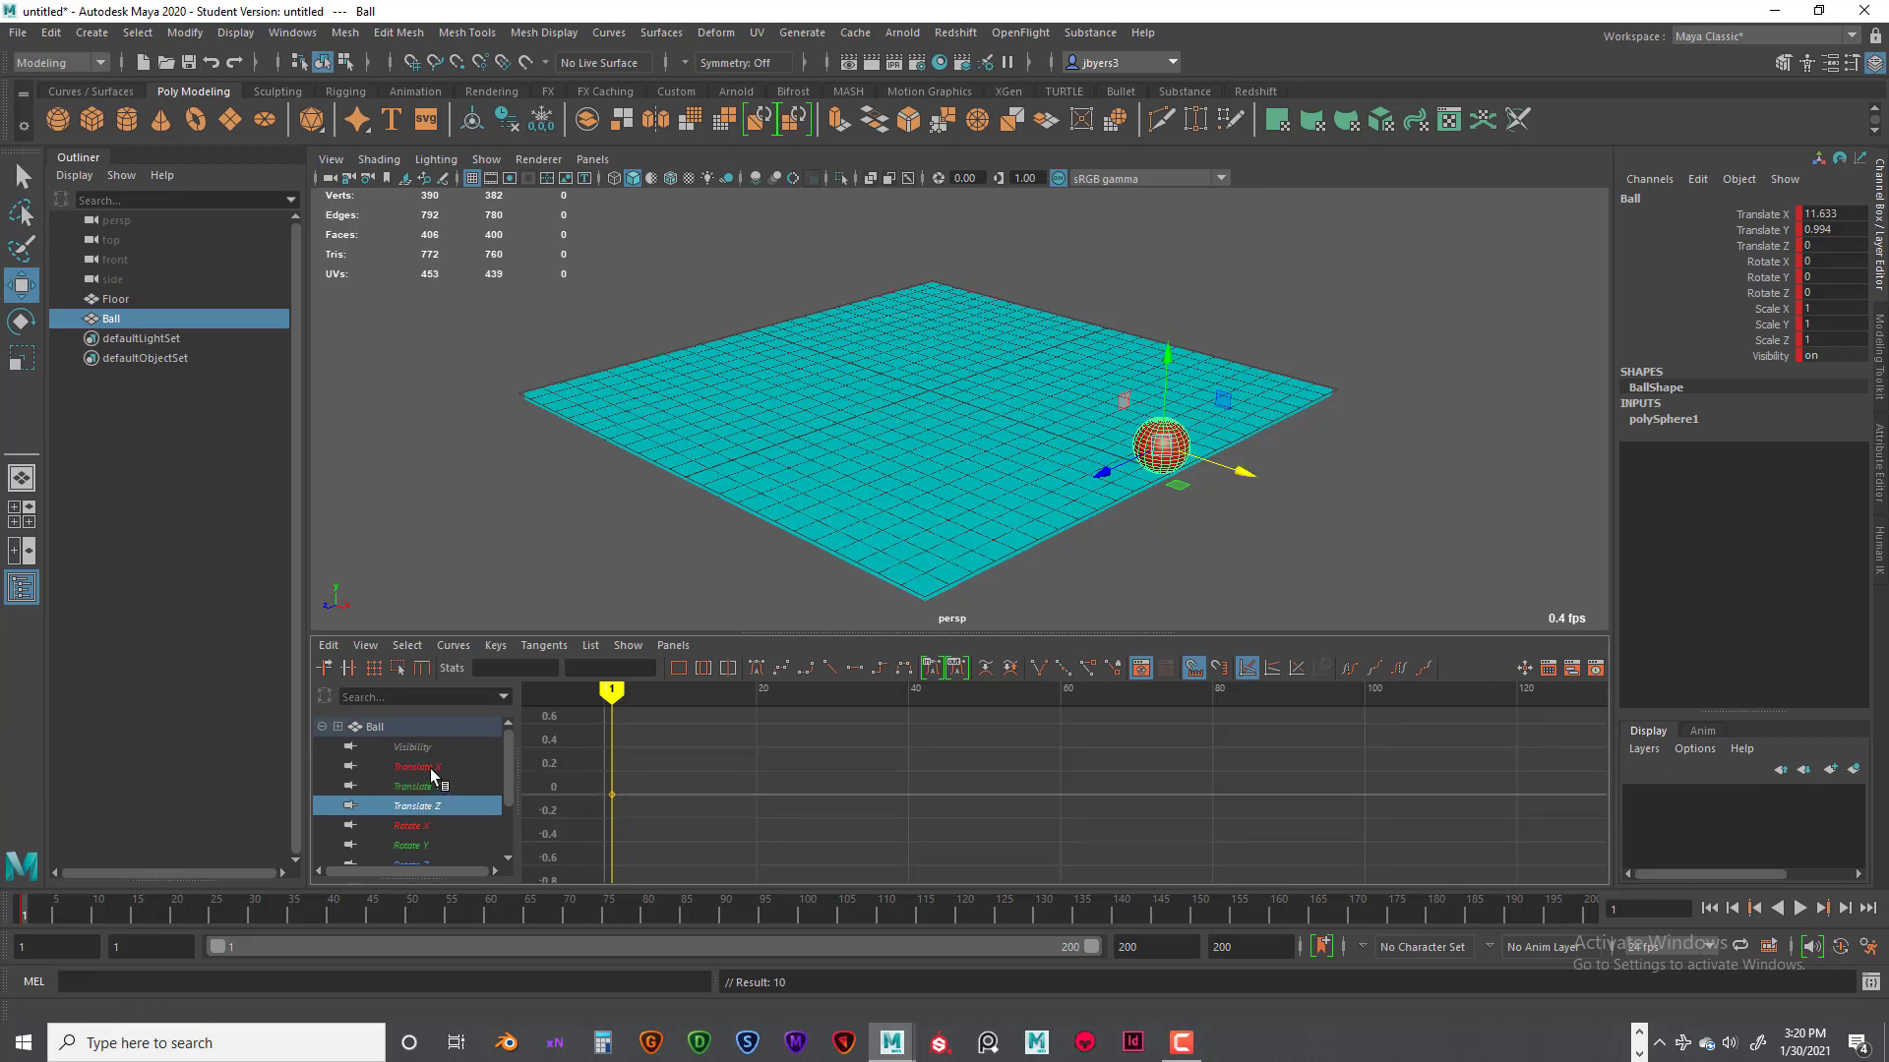
left_click_drag(429, 769, 429, 801)
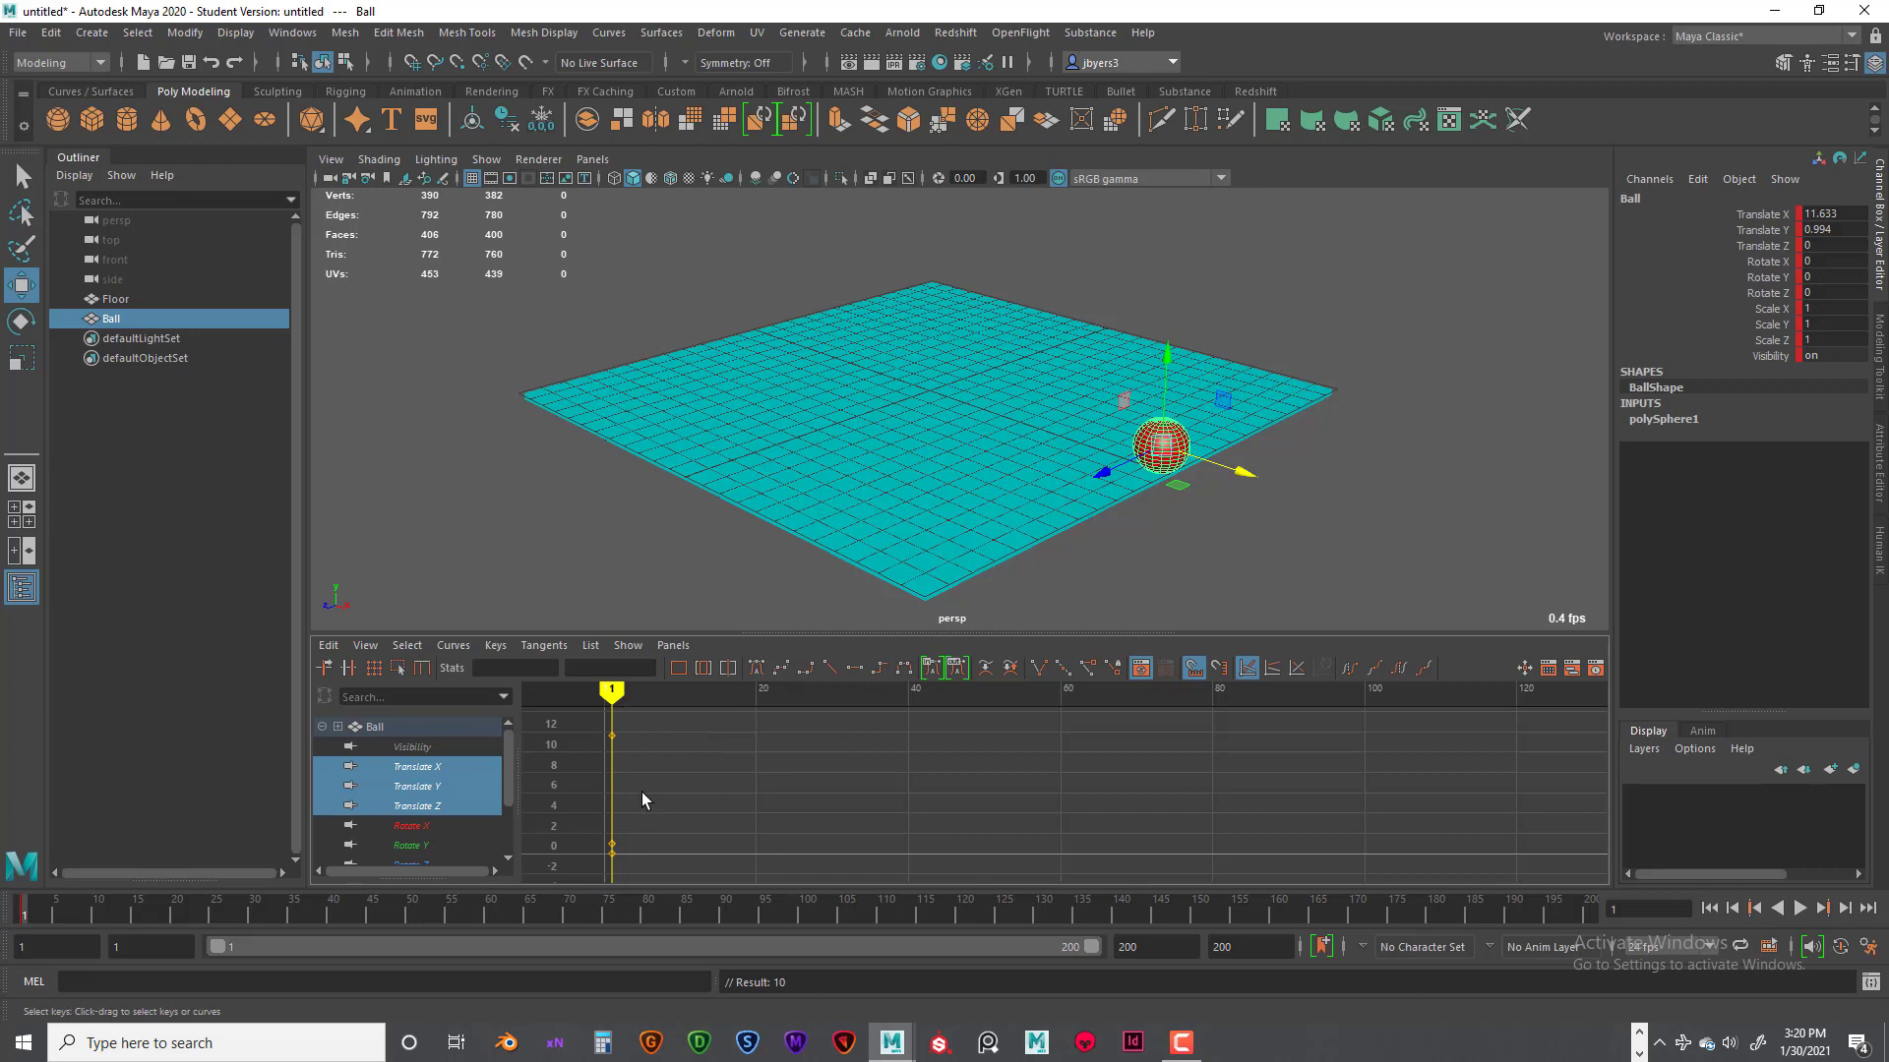
left_click(409, 768)
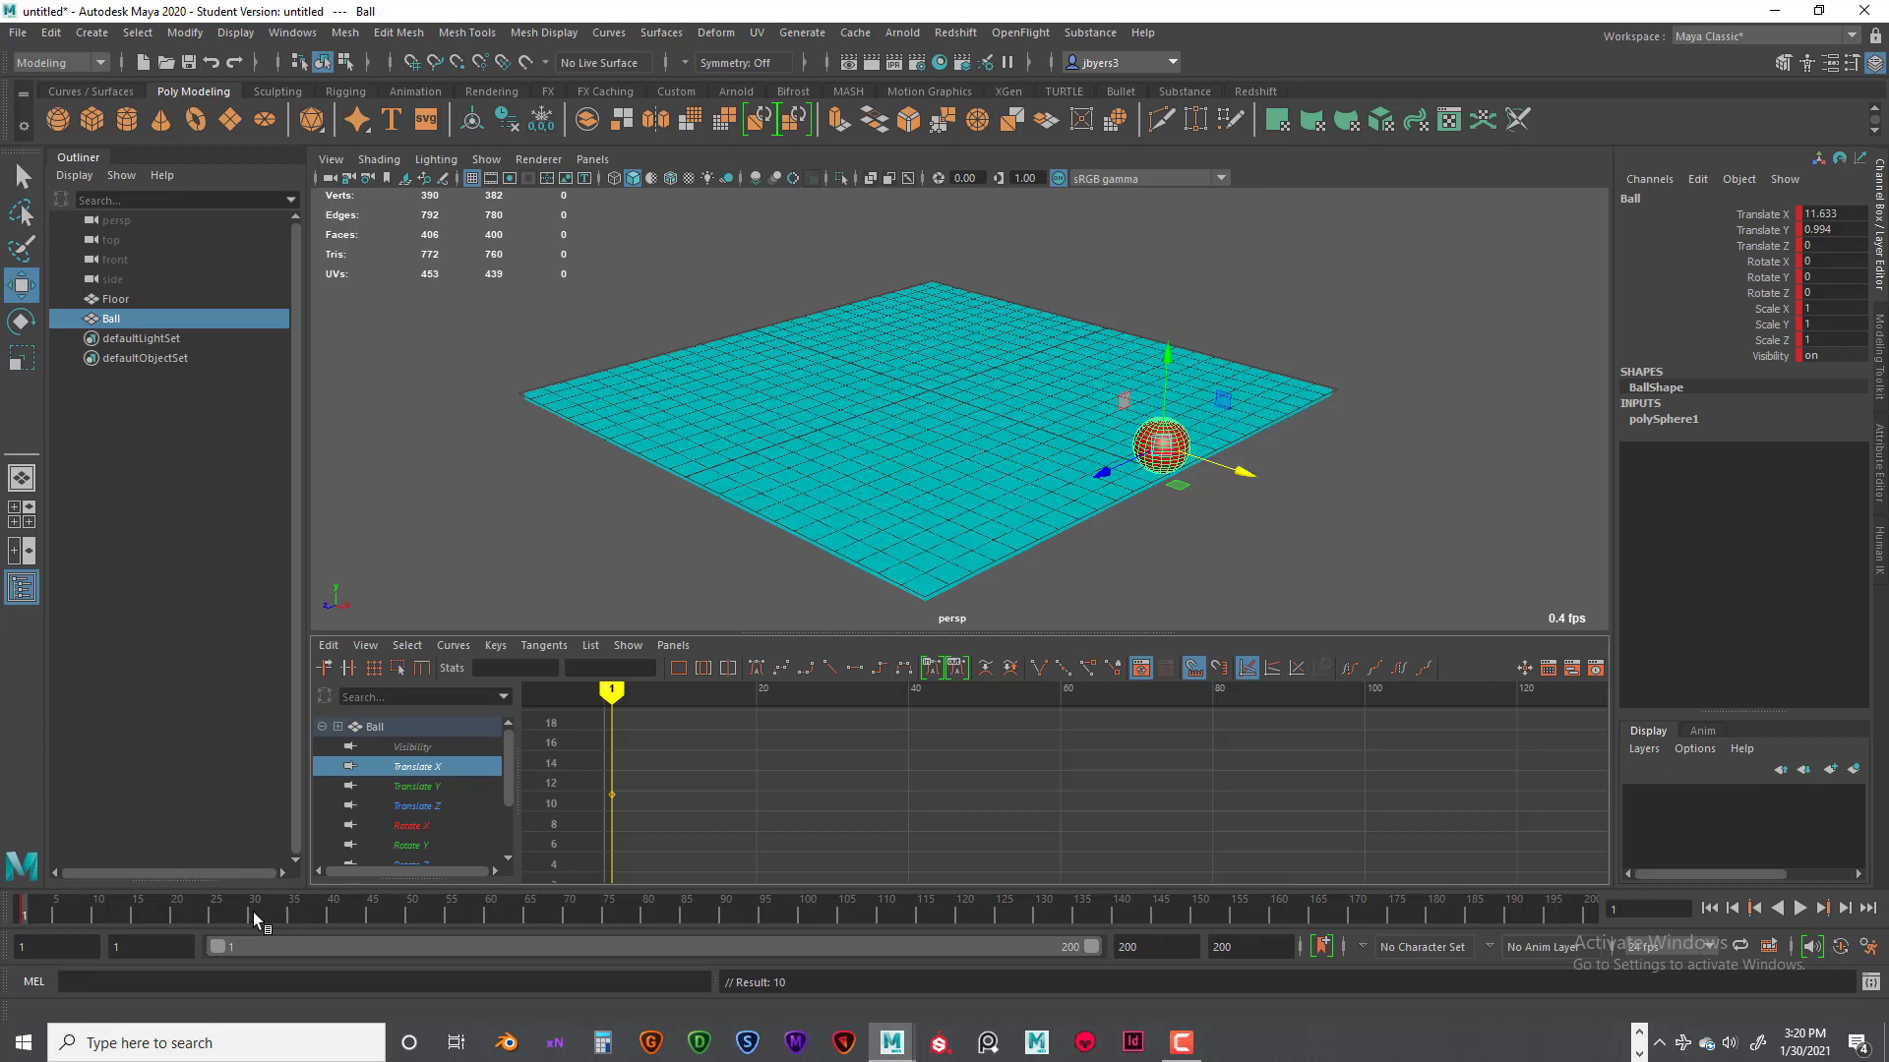
Step: Go to frame 24, scrub the timeline back to frame 1, and start playback
left_click(203, 913)
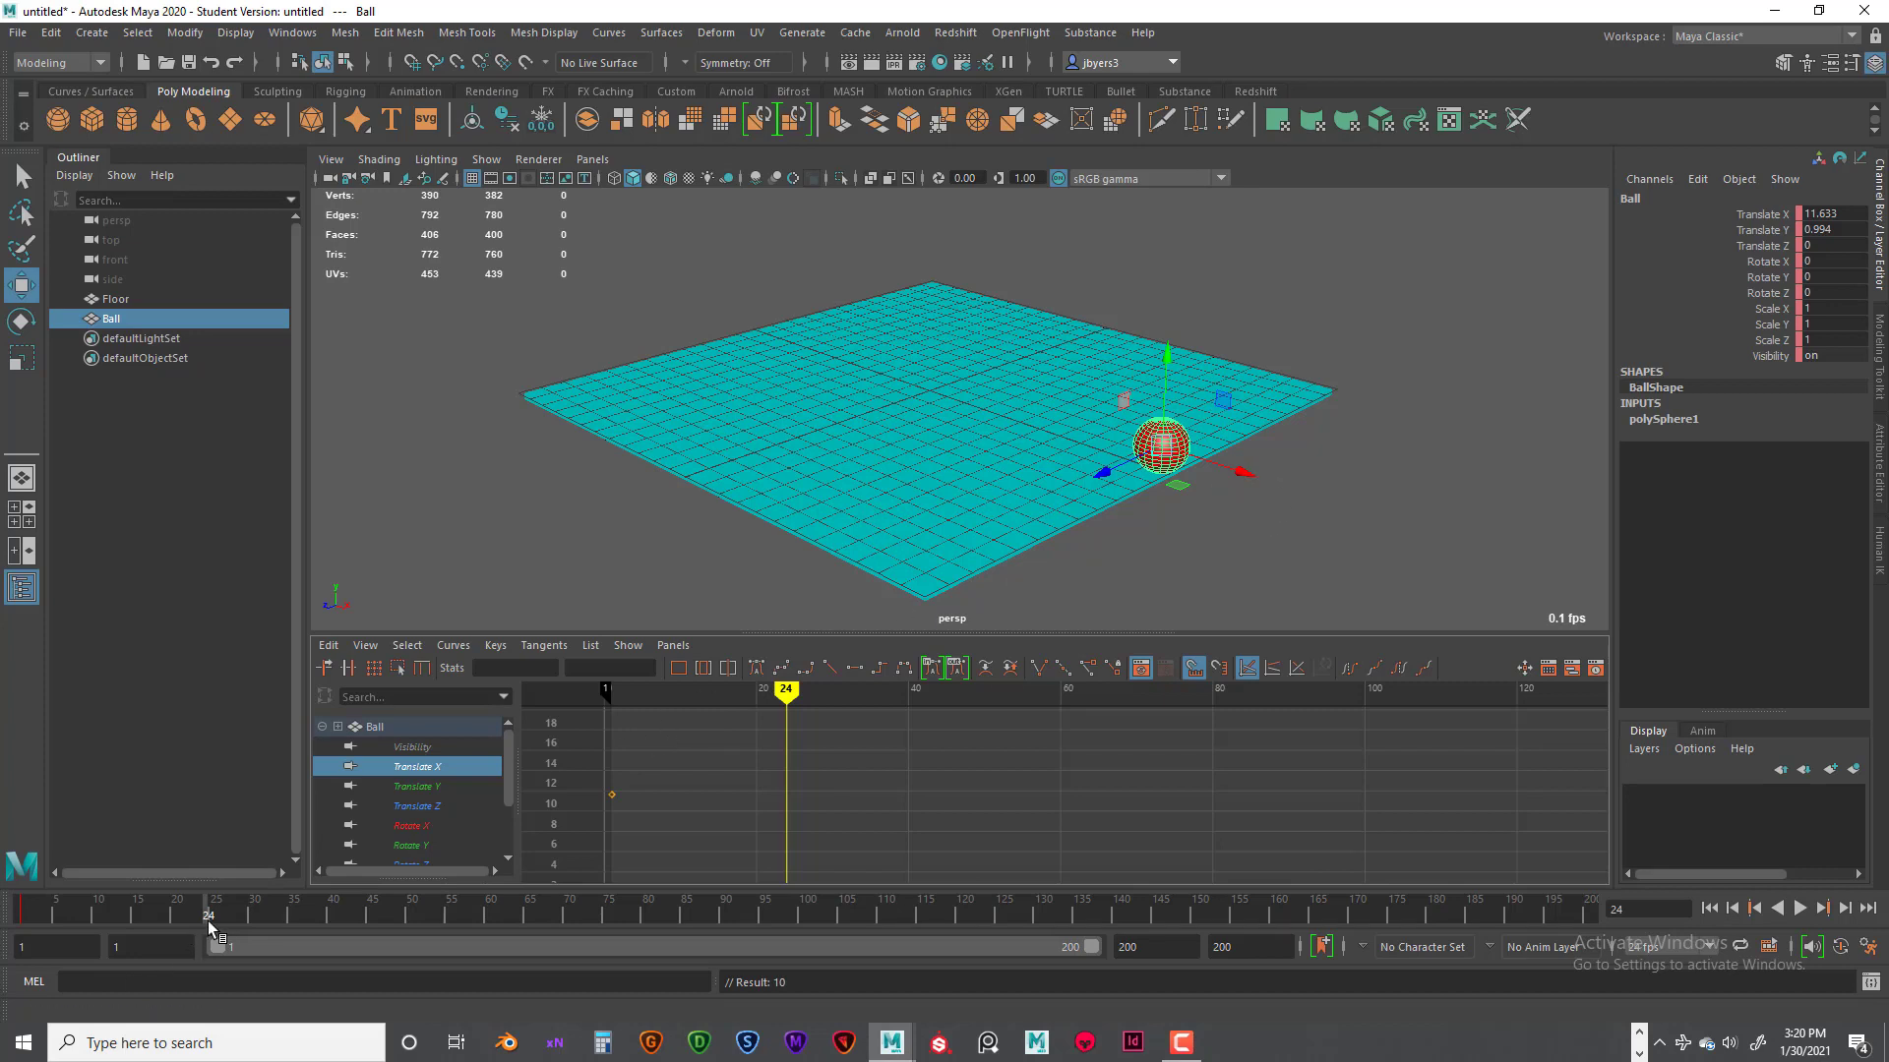
left_click_drag(209, 921, 19, 923)
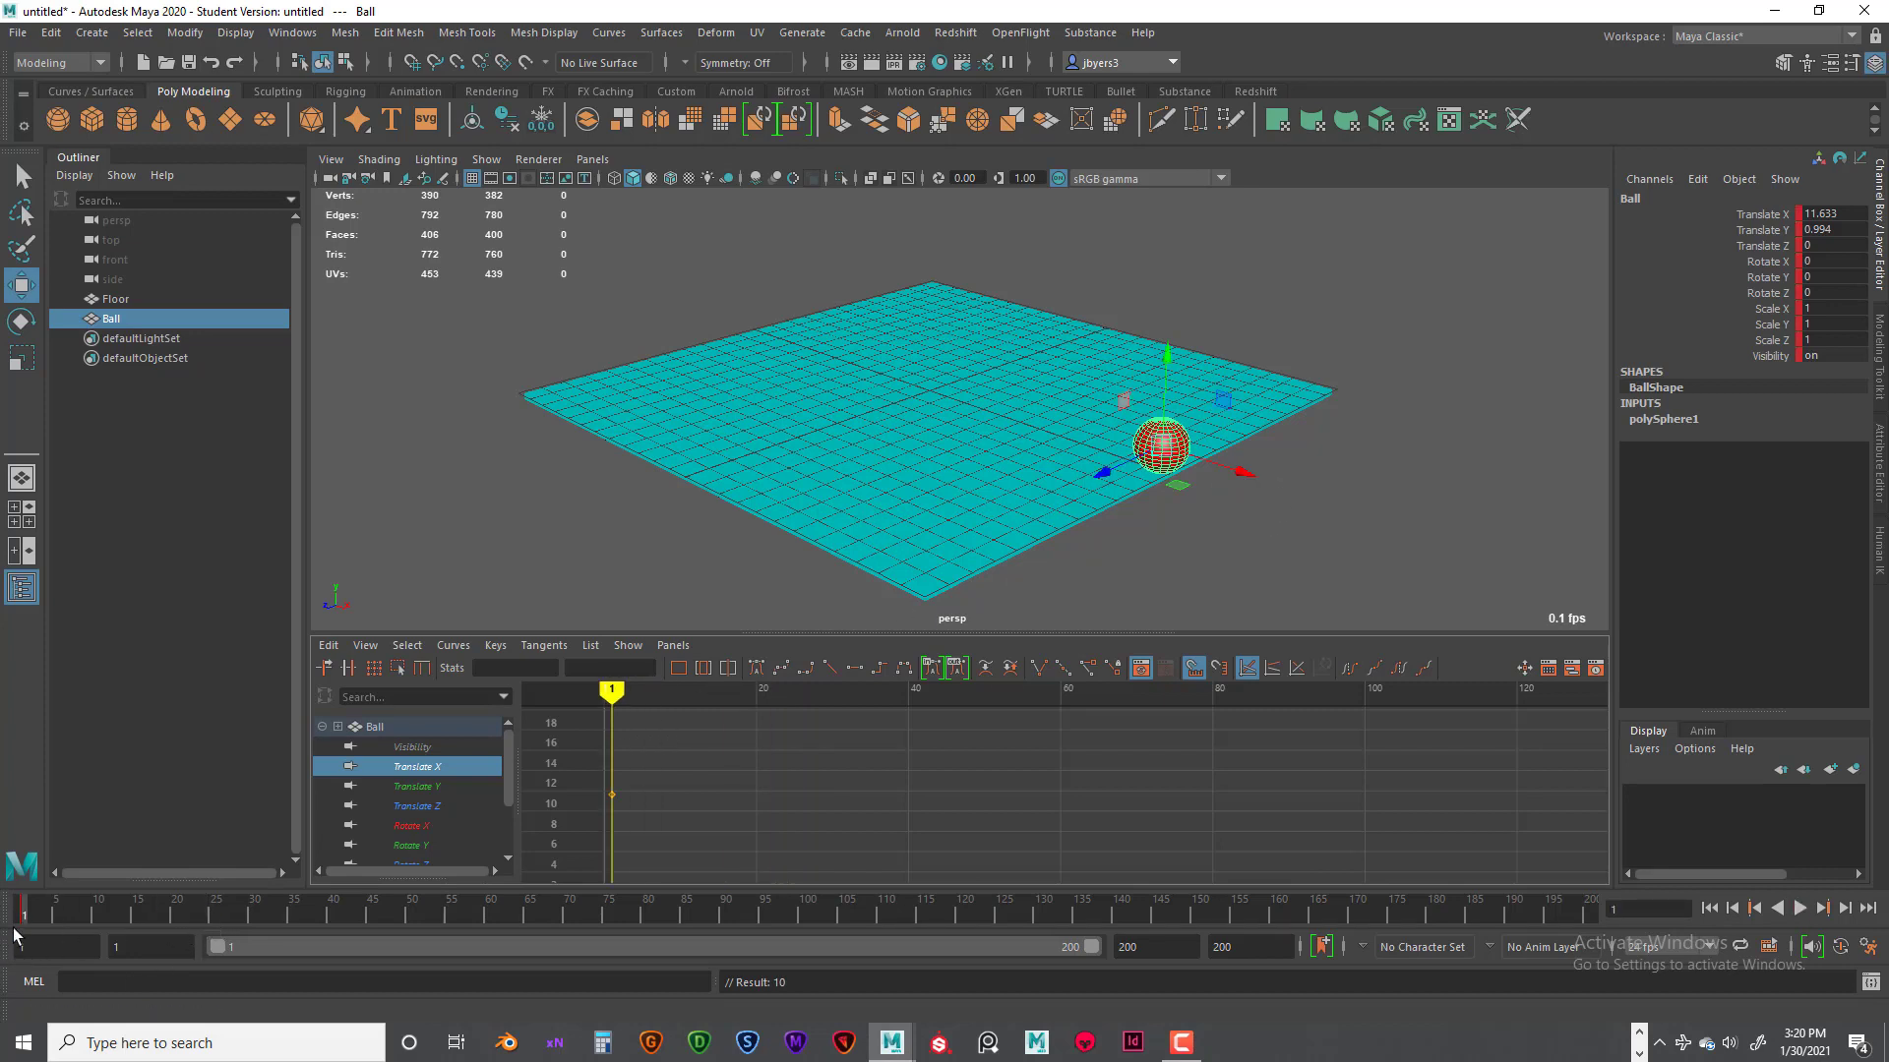
key("alt+v")
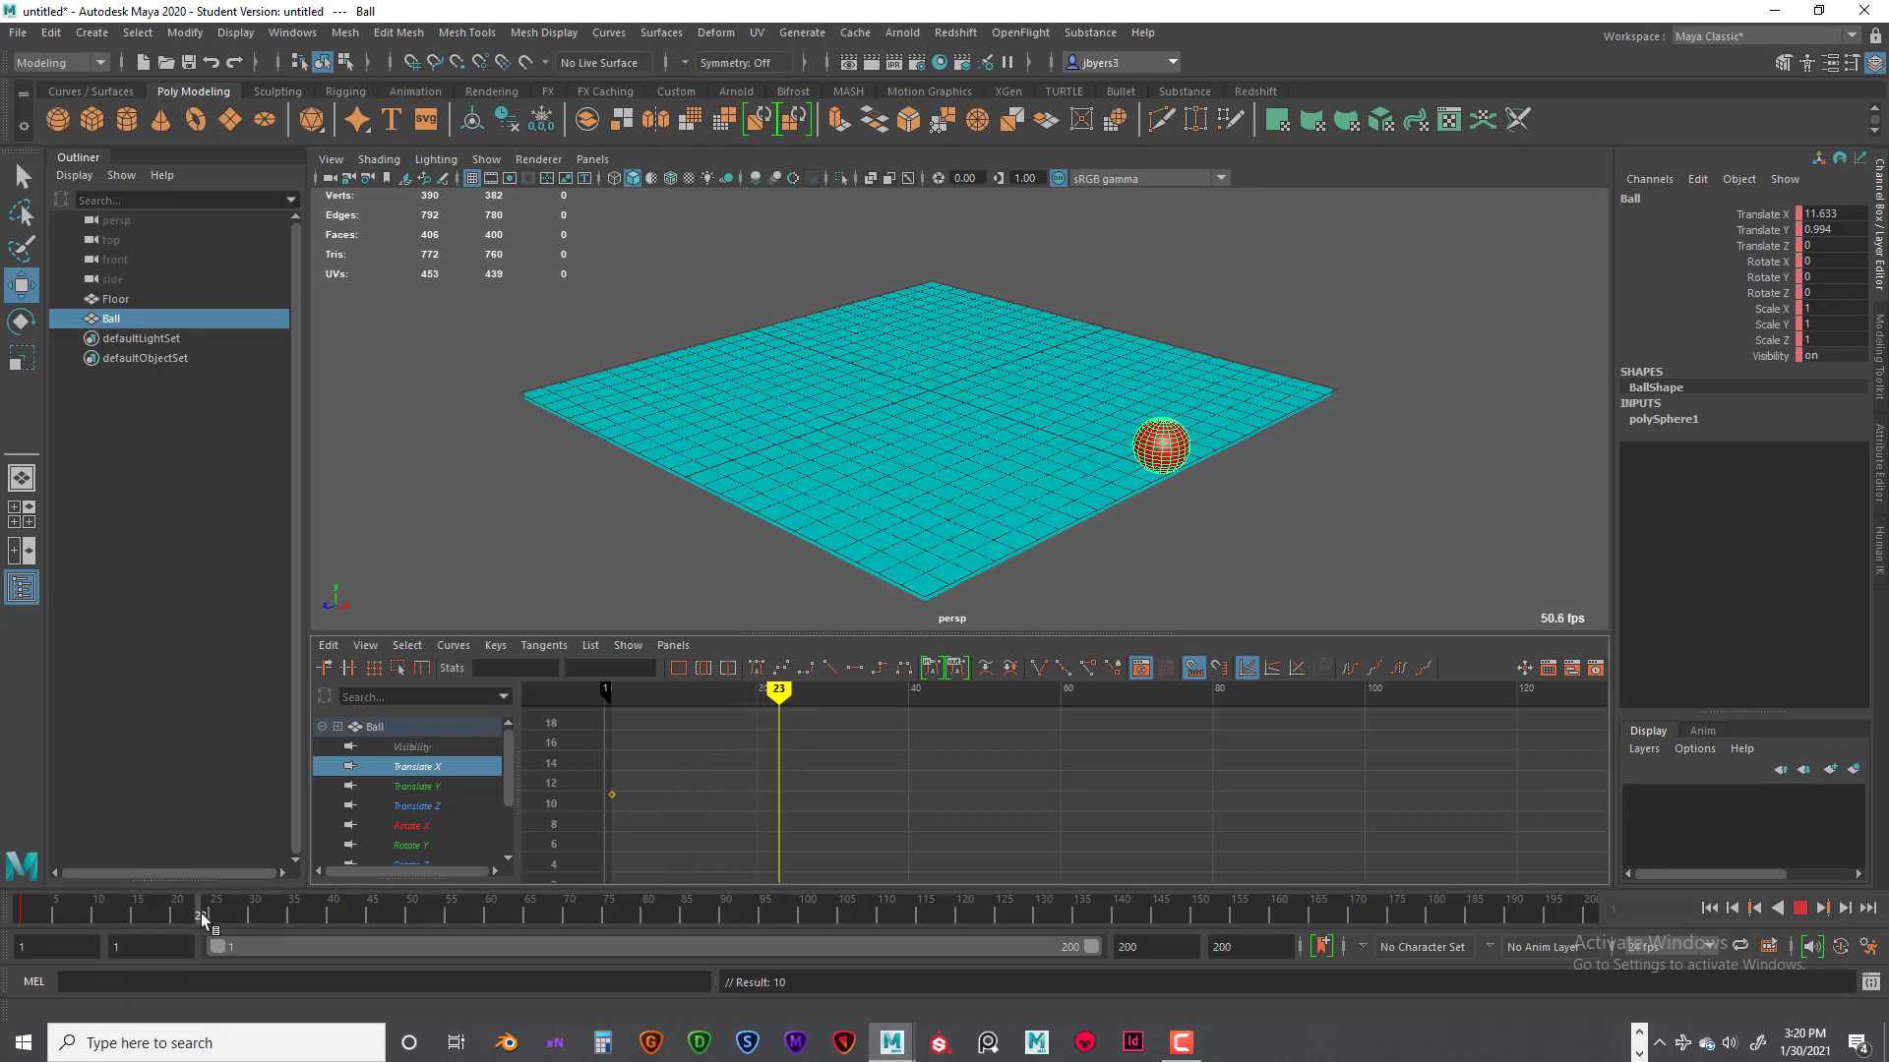
Step: At frame 24, move the Ball along the X axis to about -9.827 and set a key
left_click_drag(201, 915, 207, 916)
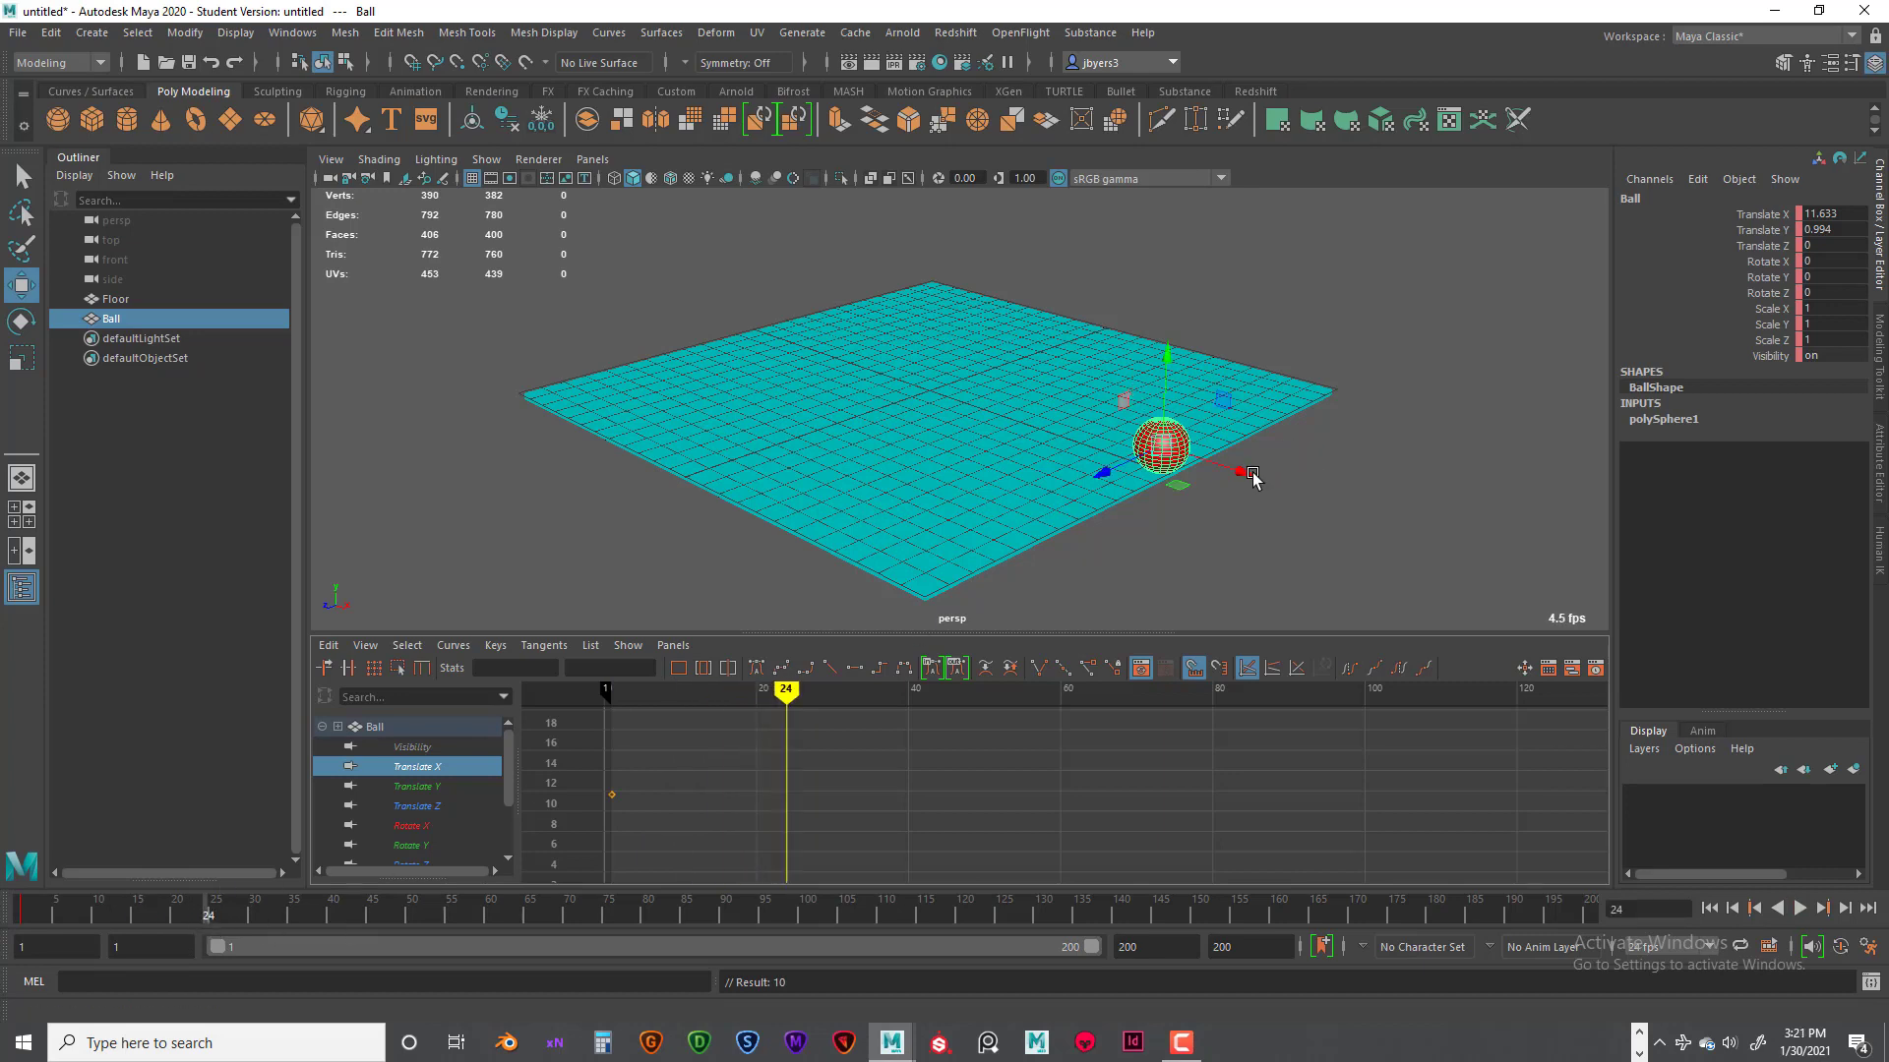
left_click_drag(1252, 479, 804, 400)
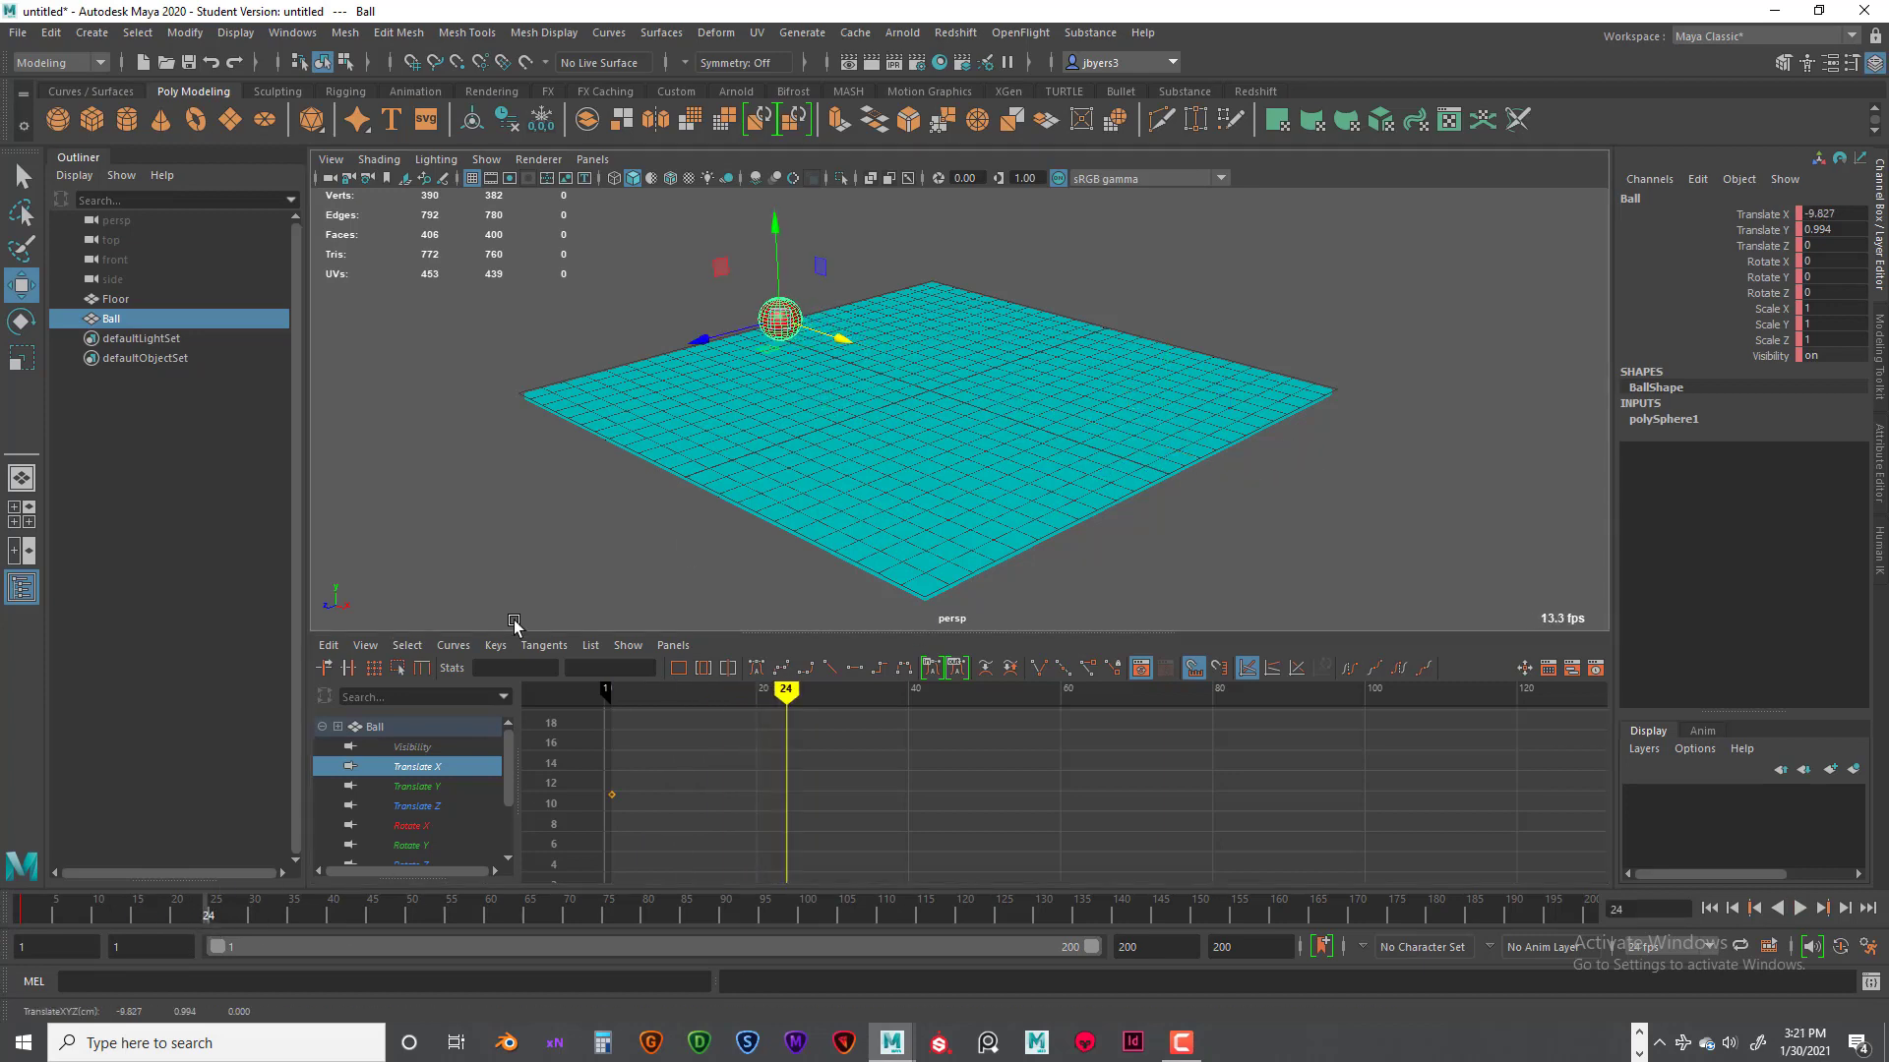
key("s")
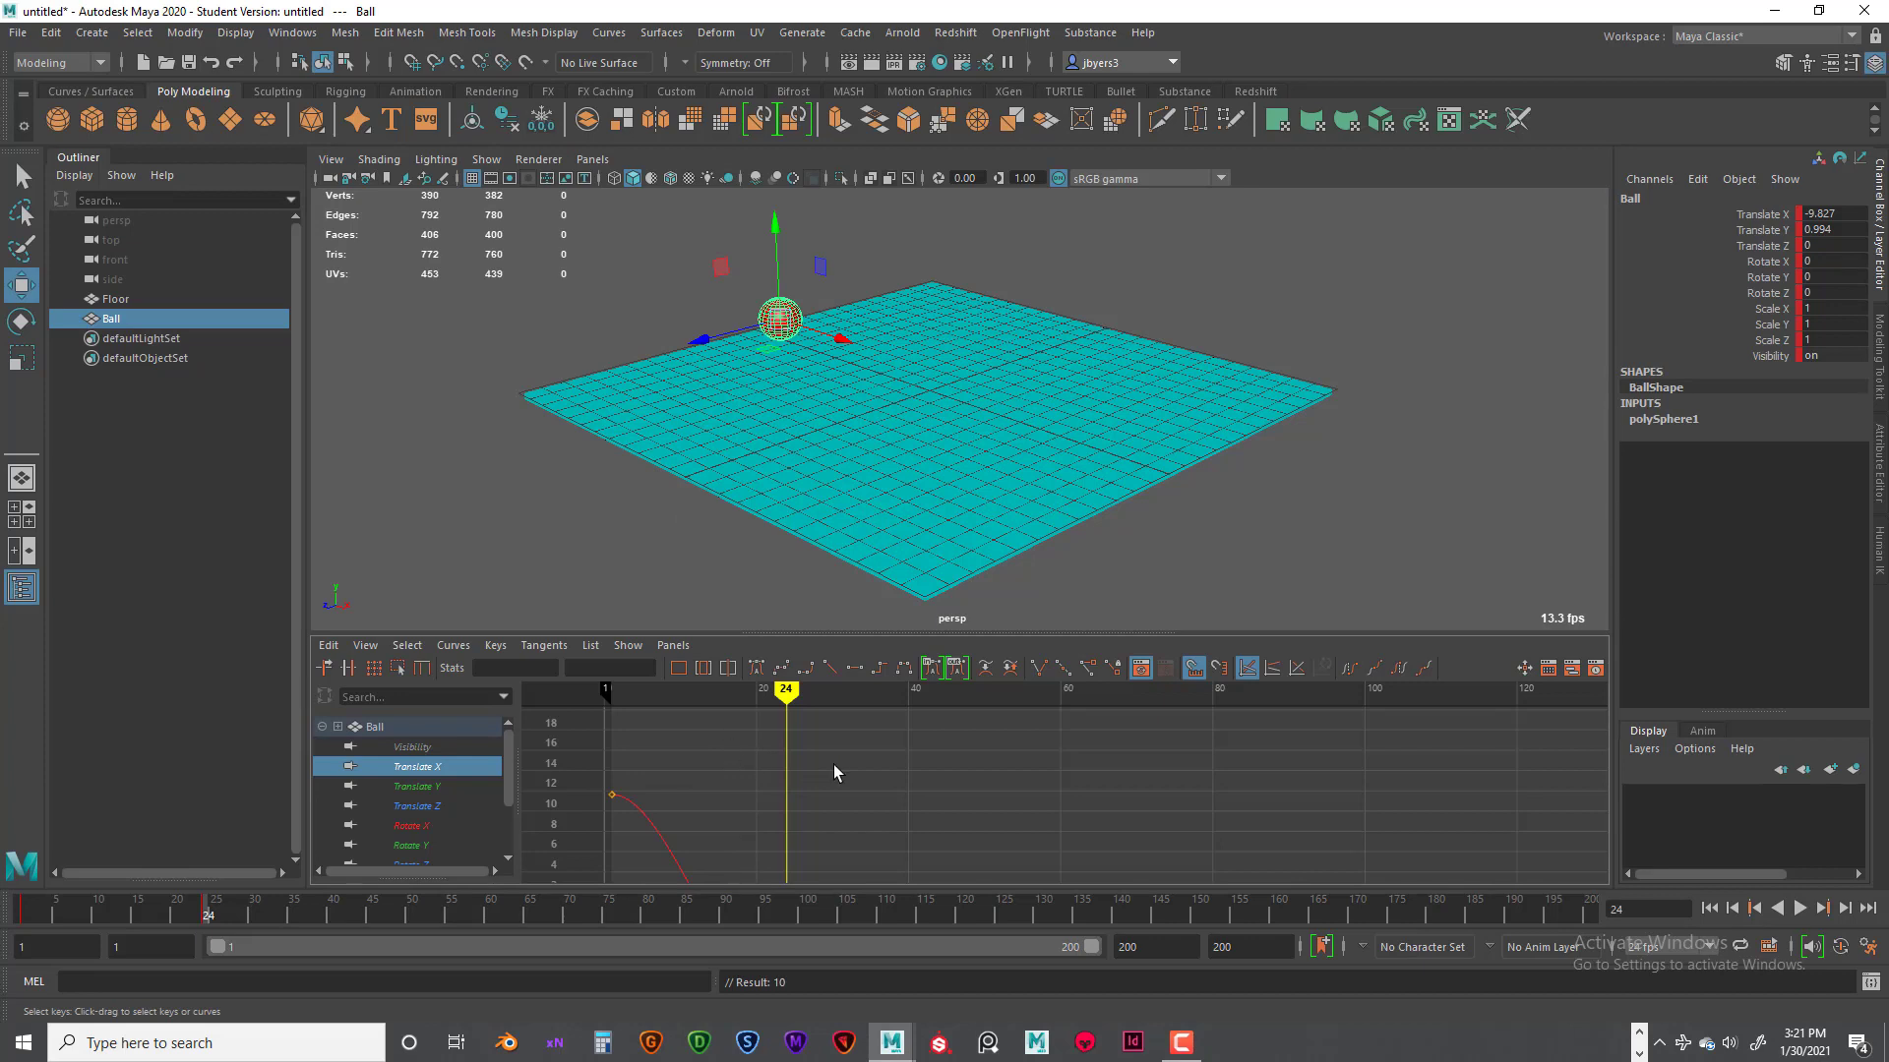
Step: Inspect the Ball's Translate X curve in the Graph Editor and frame it from frame 1 to frame 24
scroll(835, 764, "down", 3)
scroll(858, 770, "up", 3)
scroll(884, 777, "down", 4)
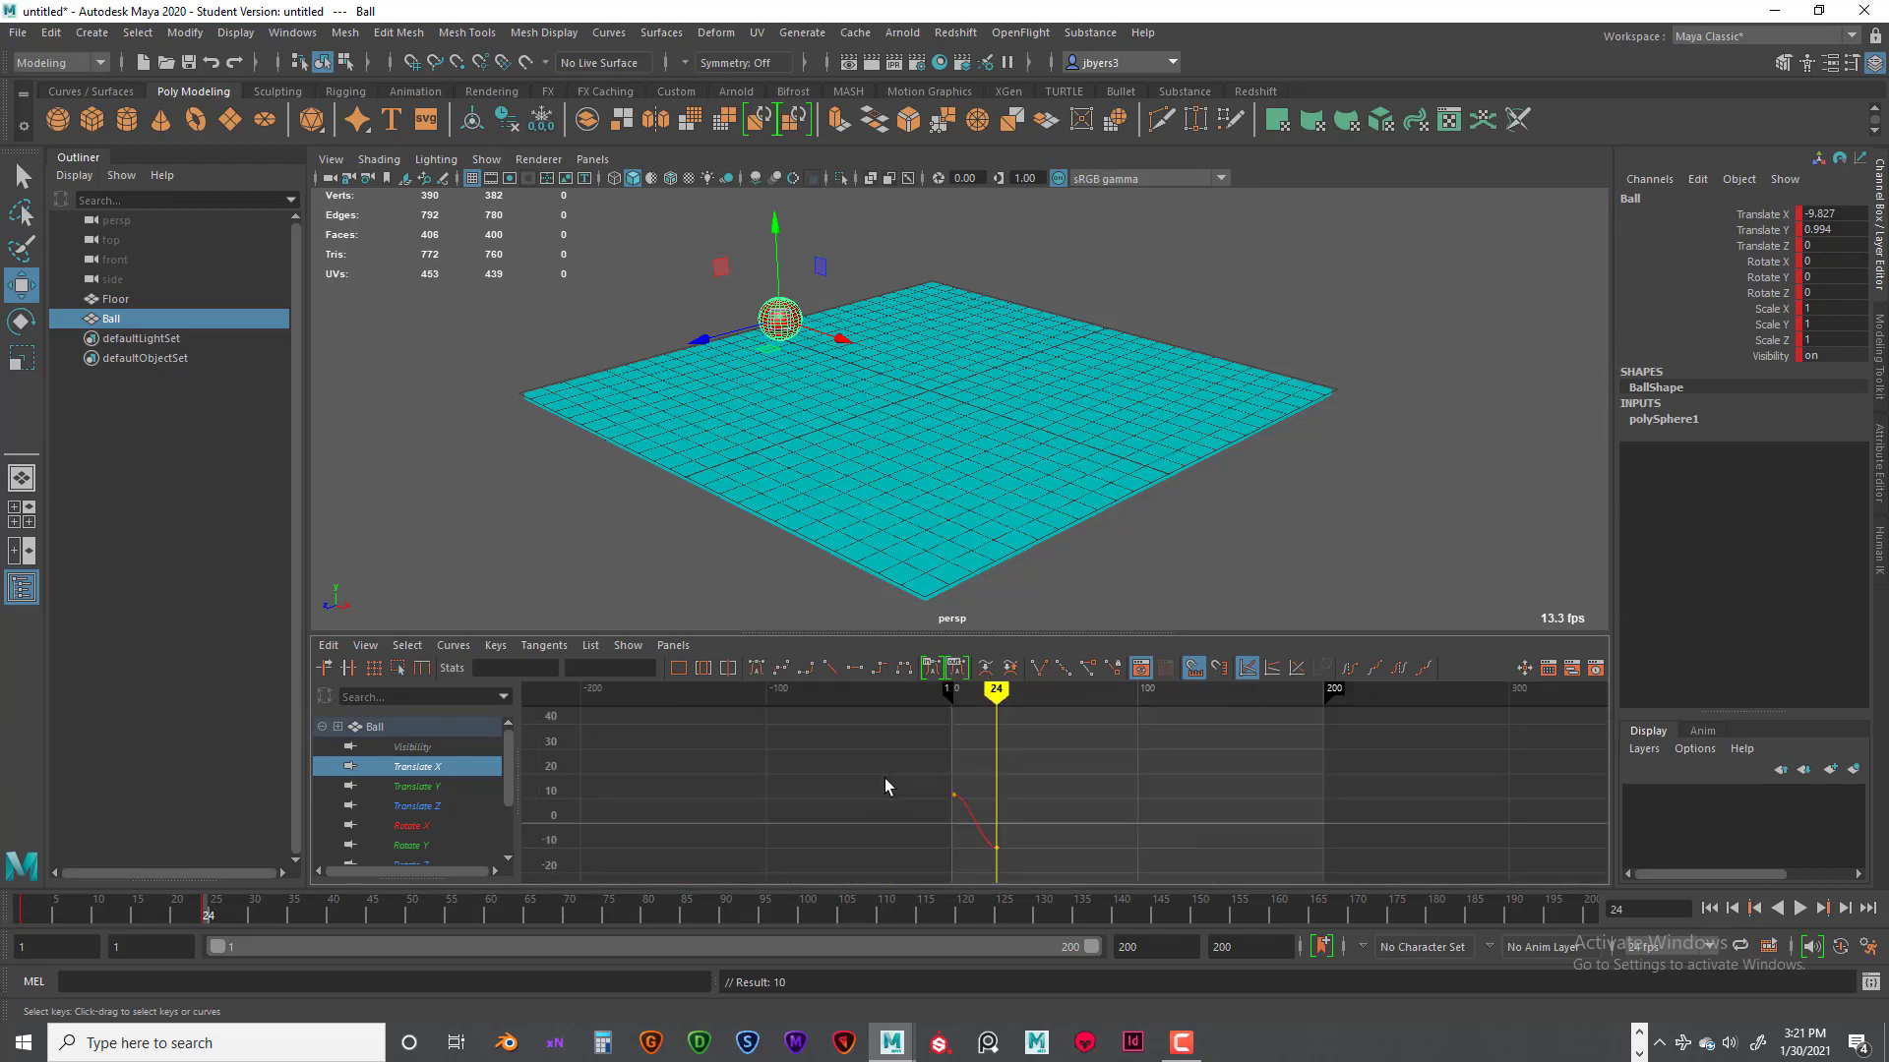
scroll(883, 781, "up", 6)
scroll(884, 781, "down", 3)
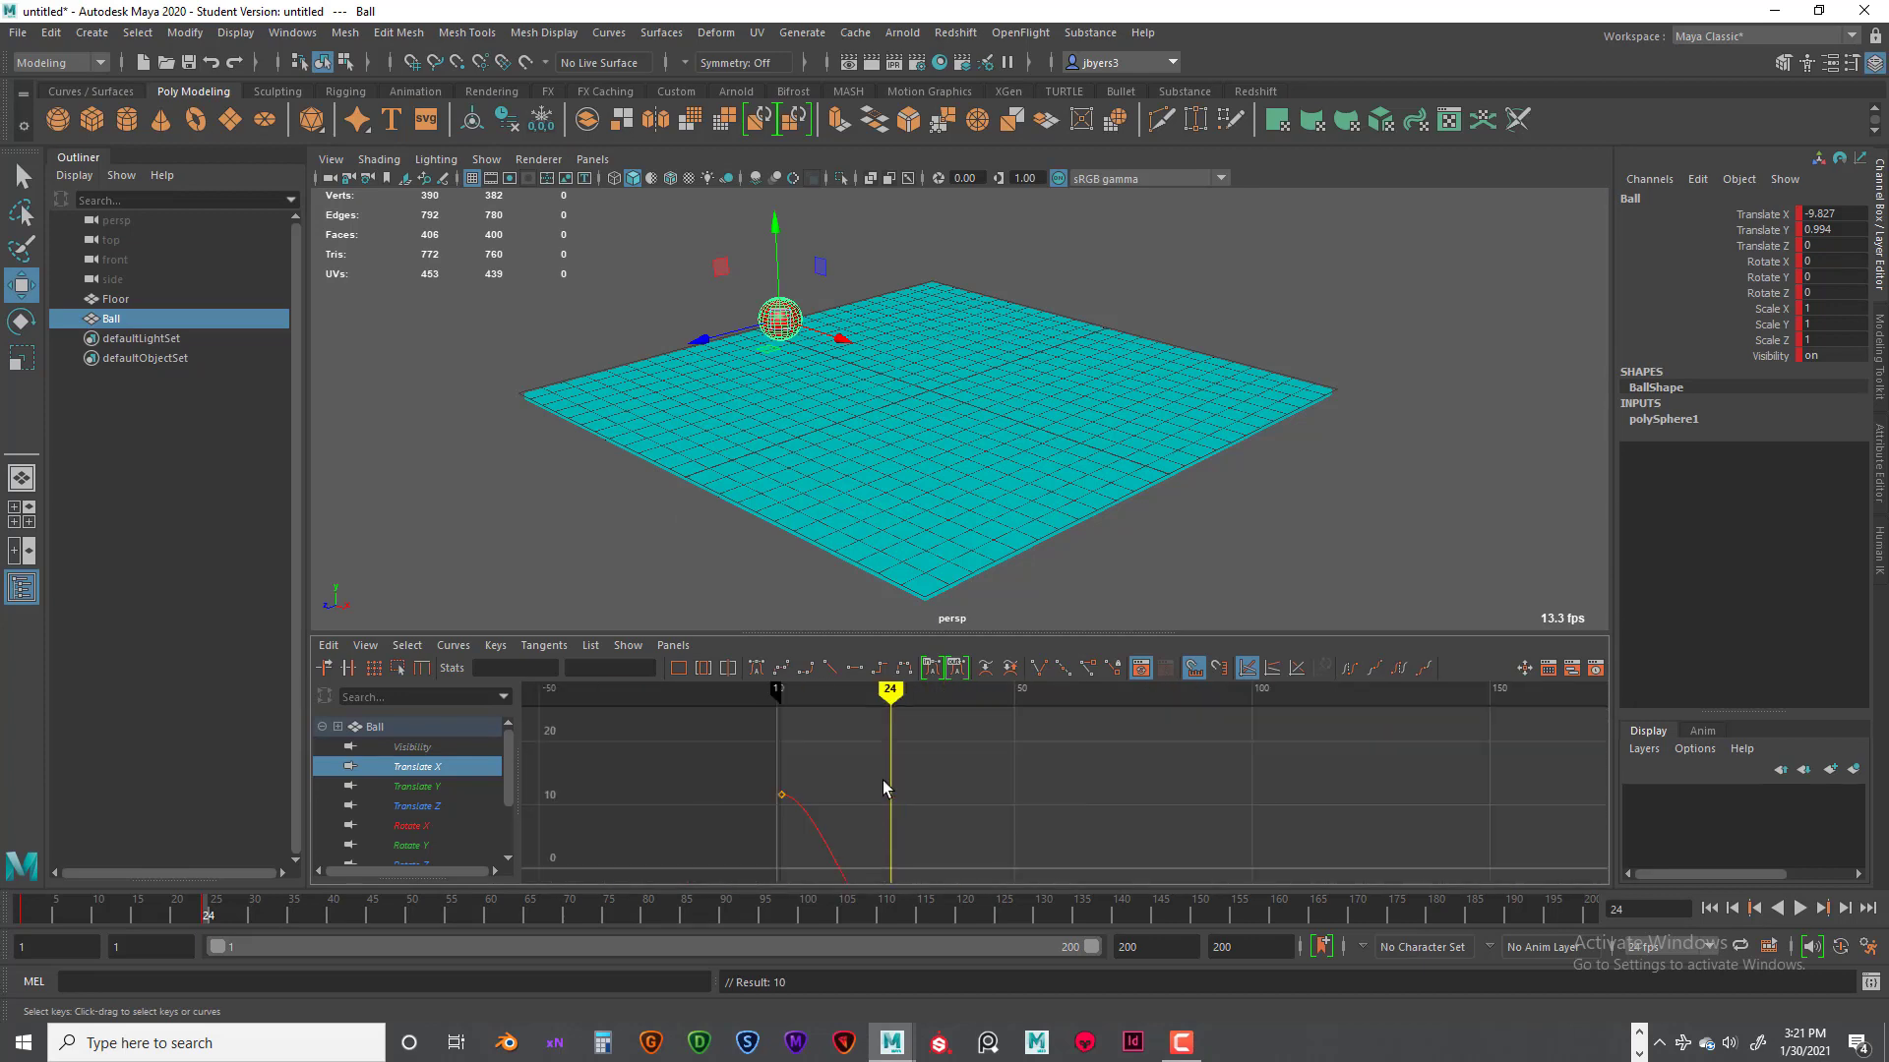
scroll(882, 781, "up", 2)
key("f")
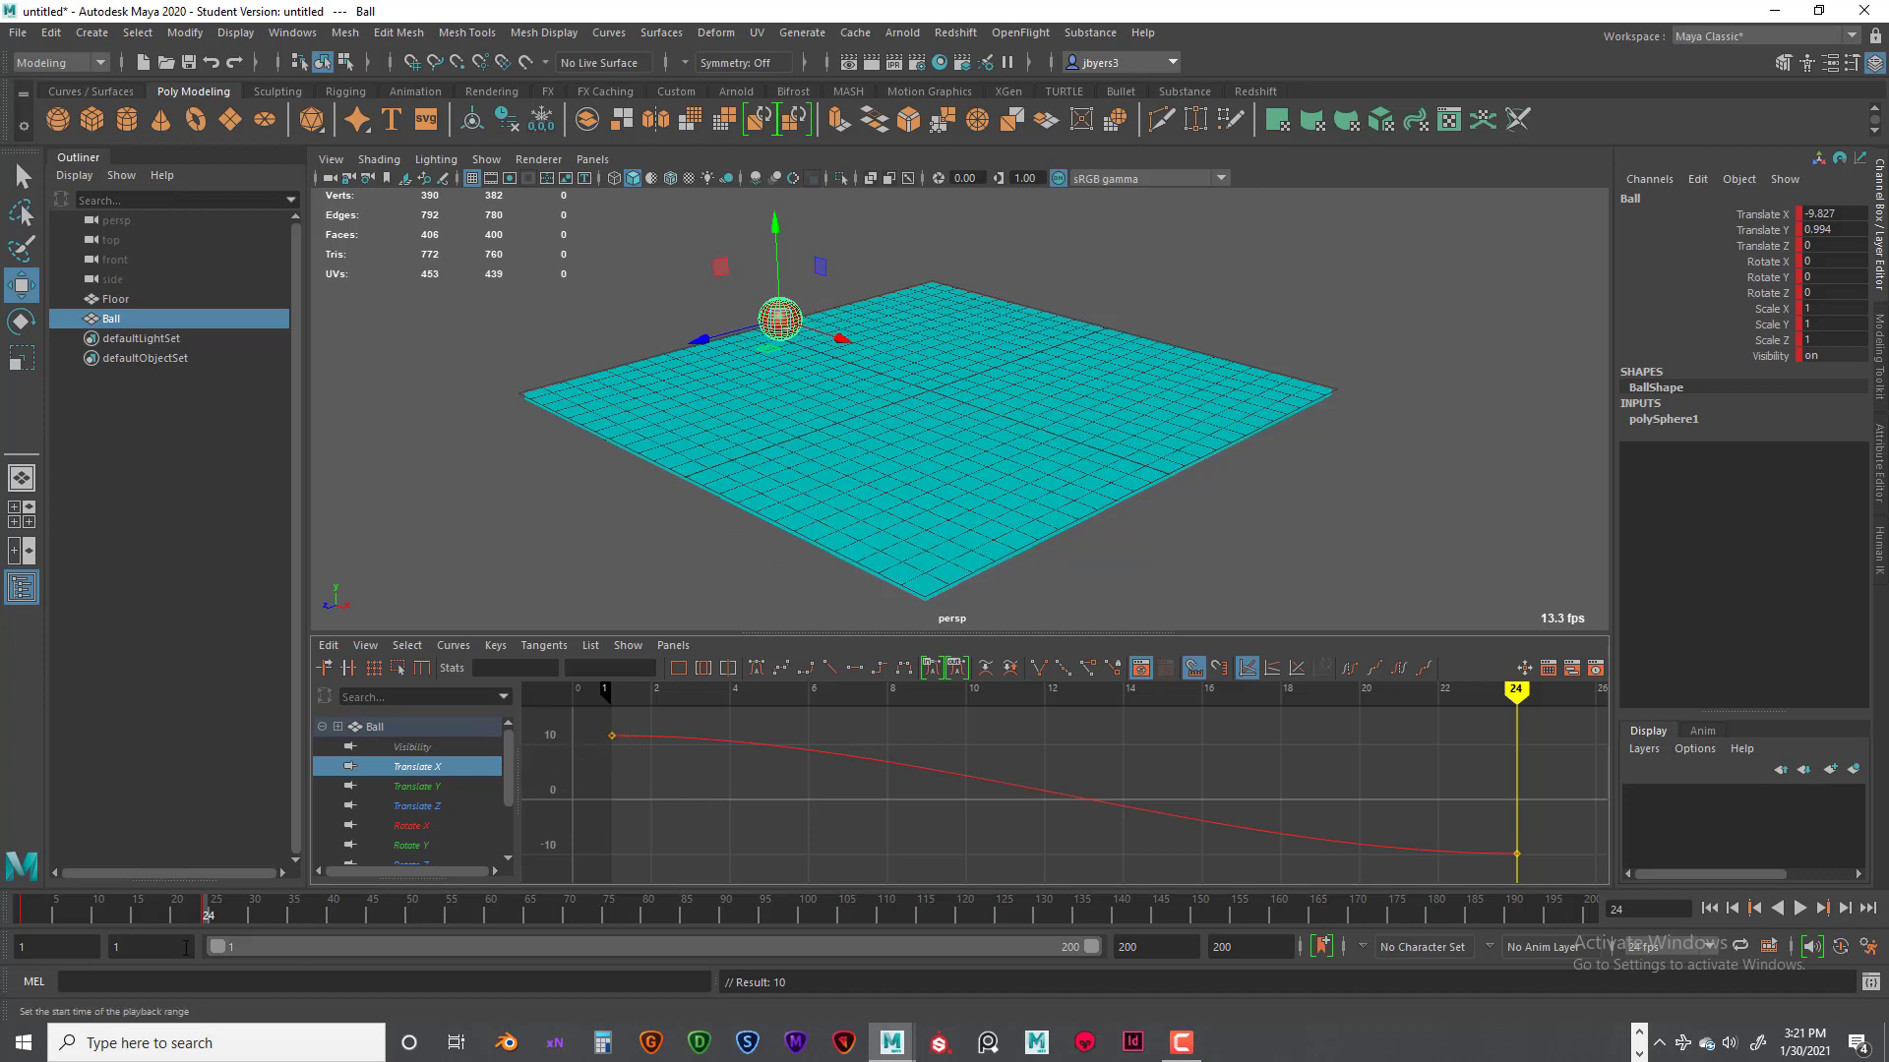
Step: Scrub the timeline up to frame 23 and back to frame 1 to preview the Ball's motion
left_click(44, 919)
left_click_drag(39, 917, 197, 924)
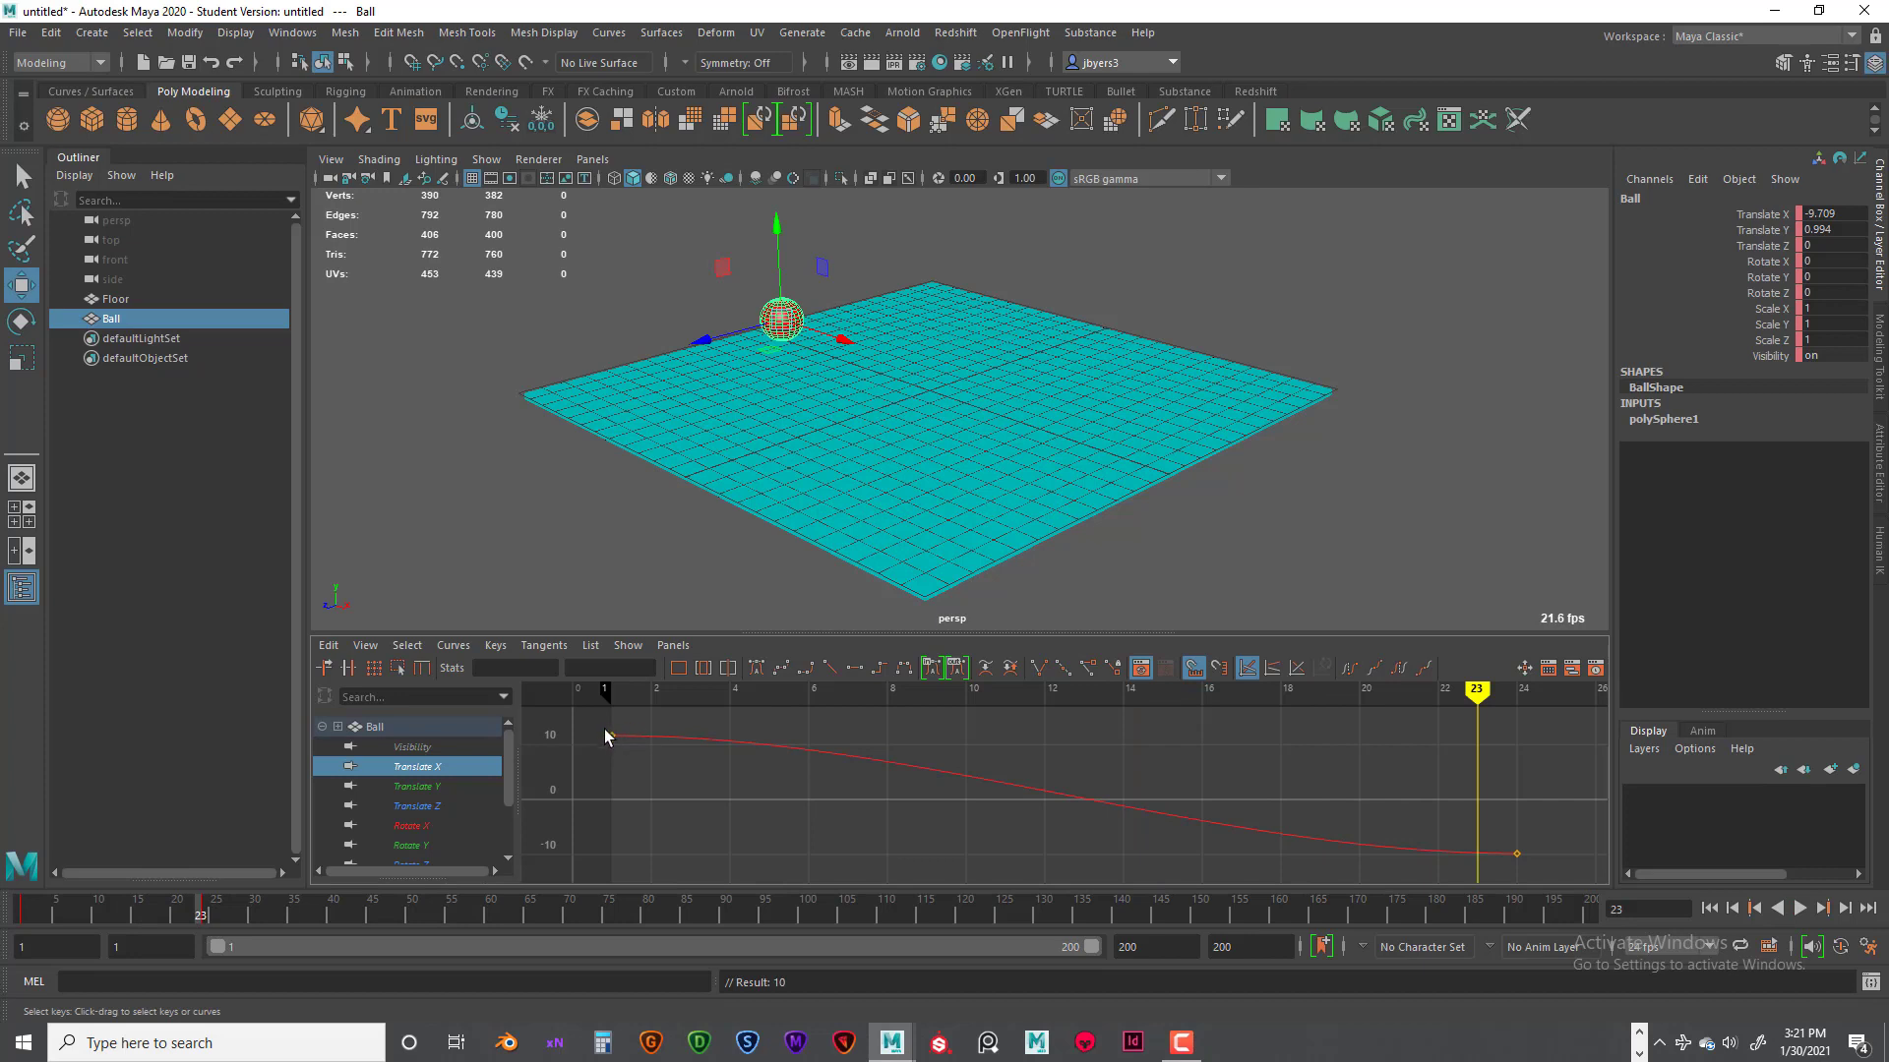
left_click_drag(202, 910, 24, 919)
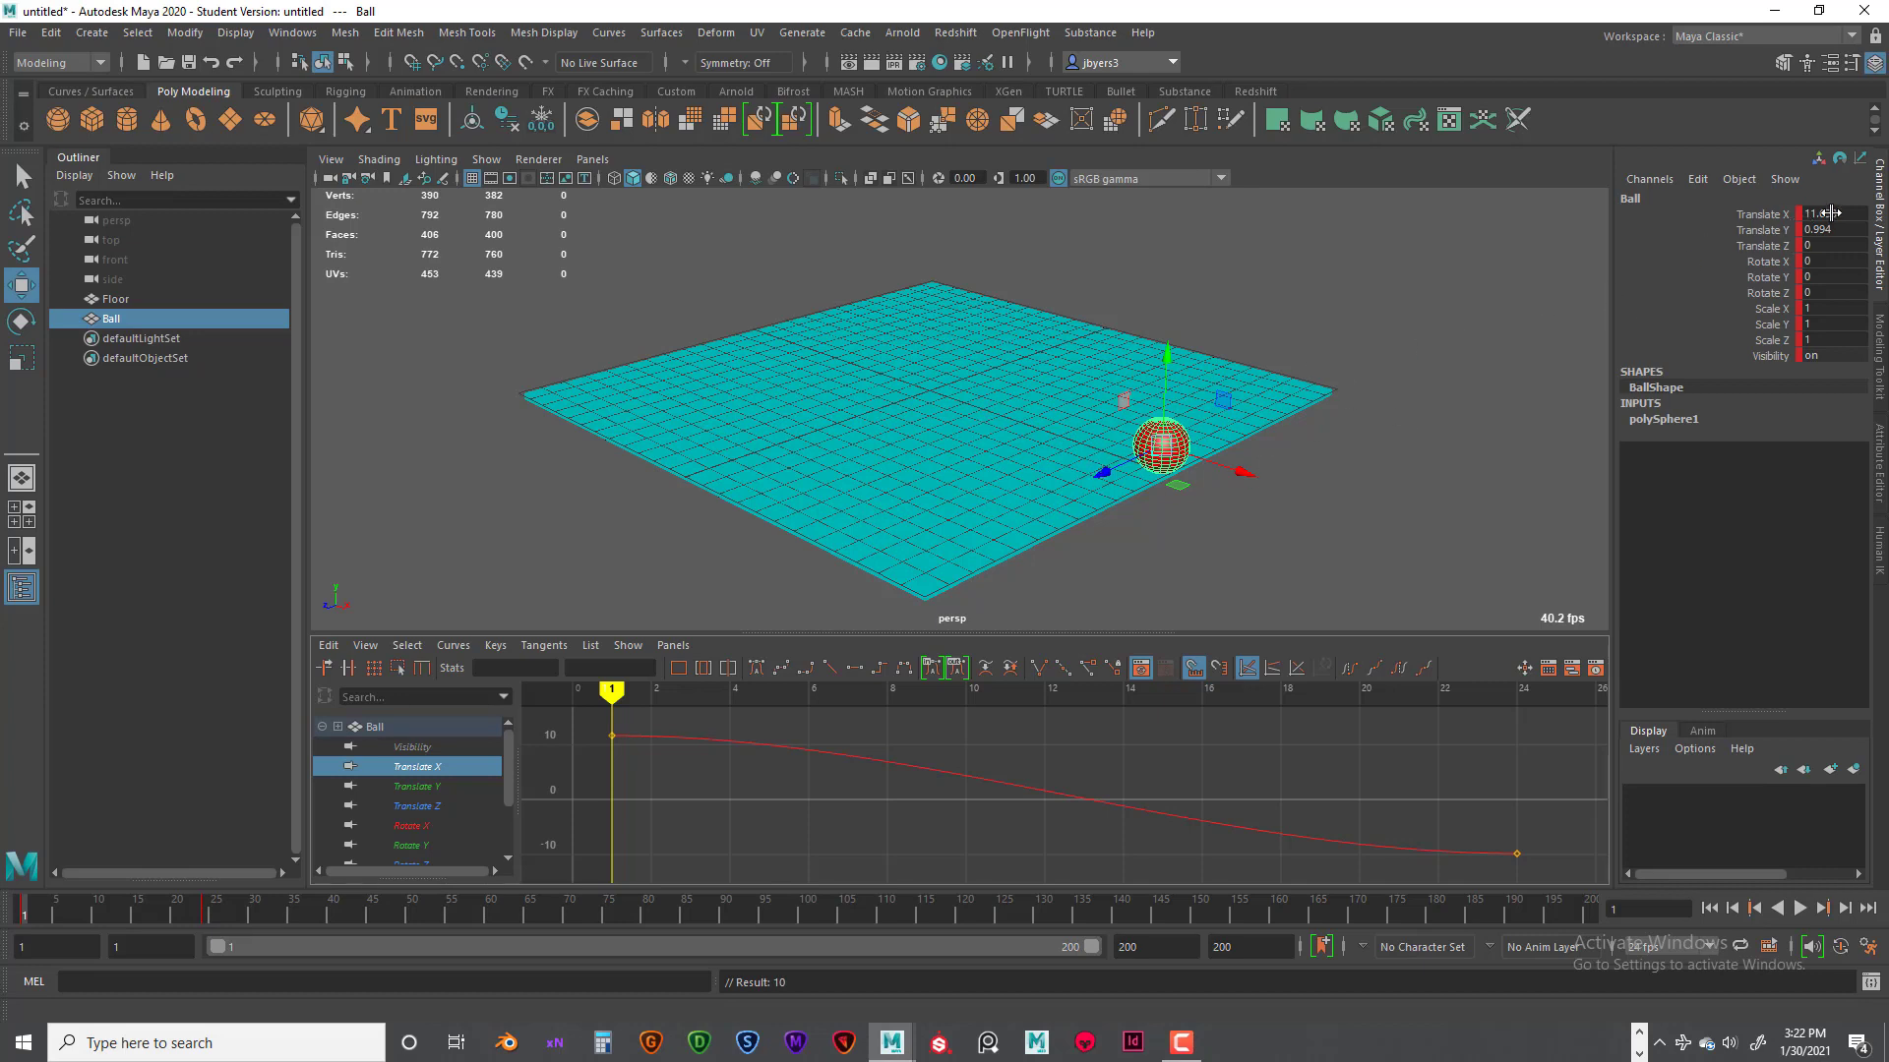
Step: Try setting the Ball's Translate X to 10 at frame 1, and undo the change
left_click_drag(1849, 213, 1815, 212, "ctrl")
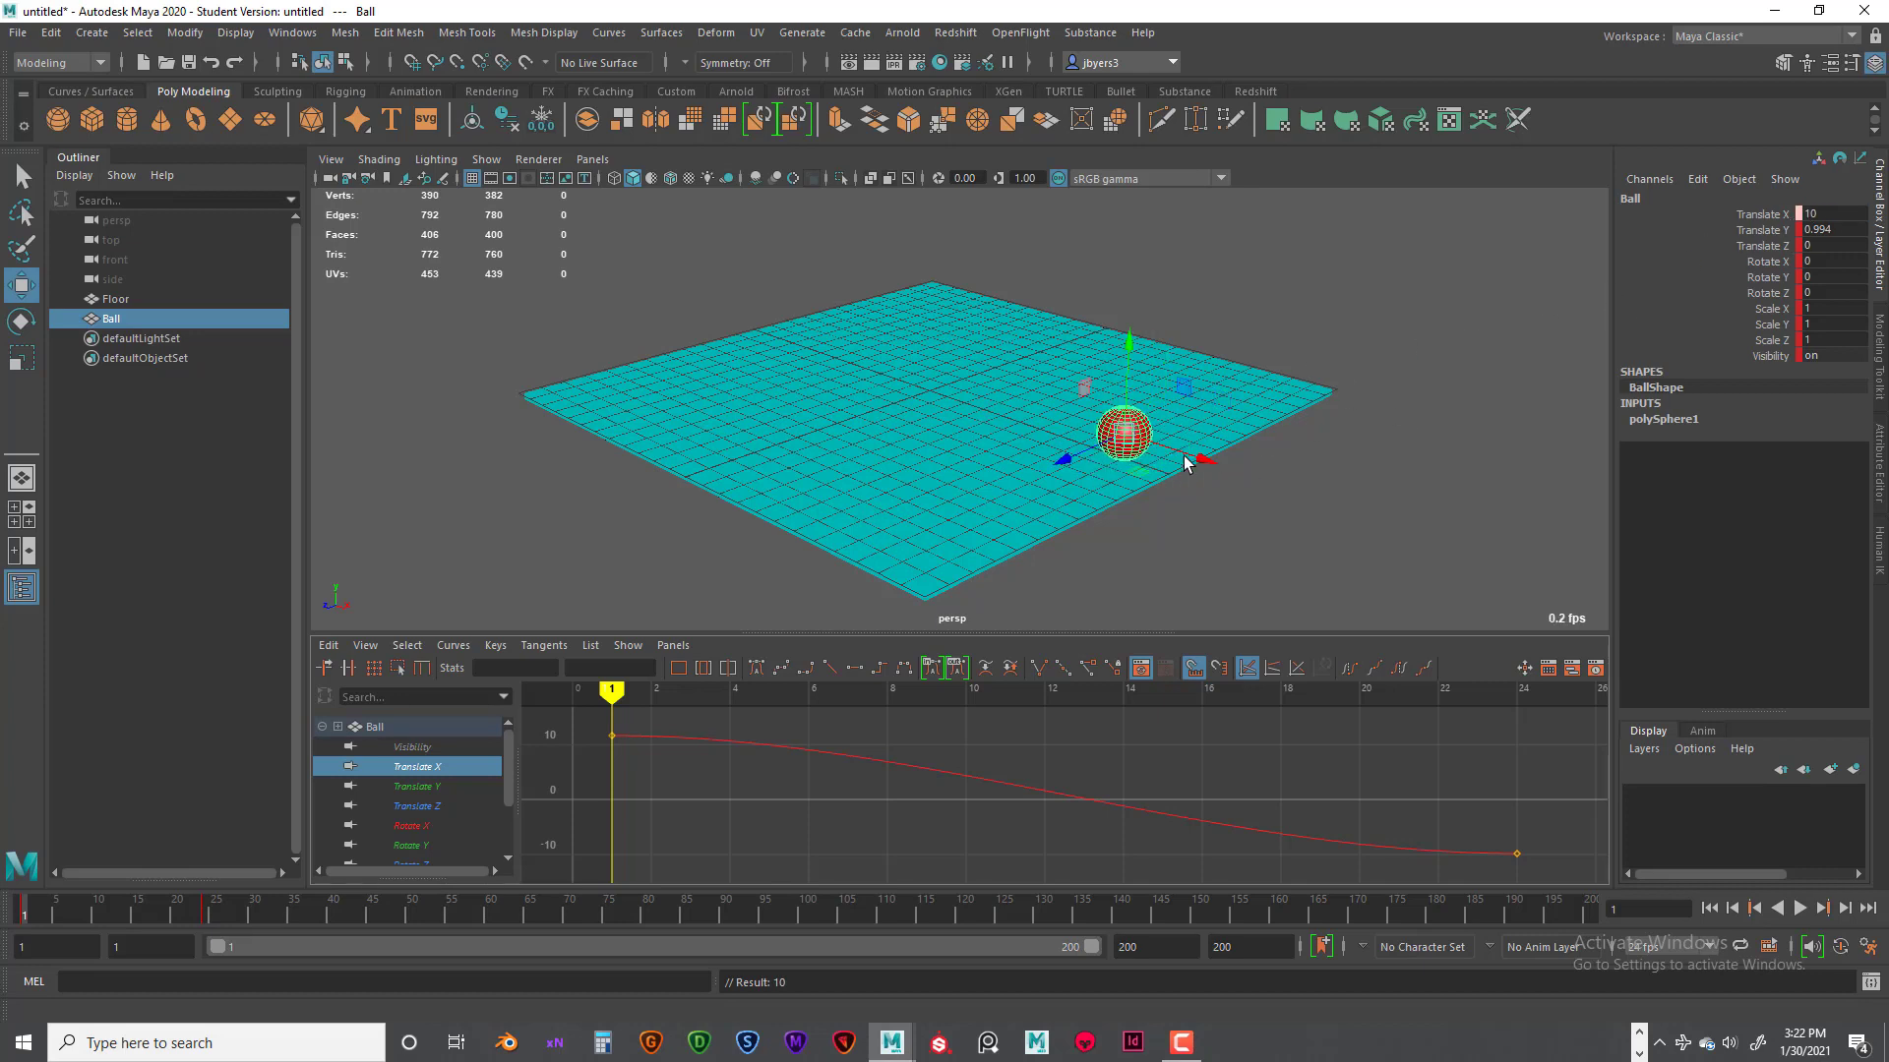
key("ctrl+z")
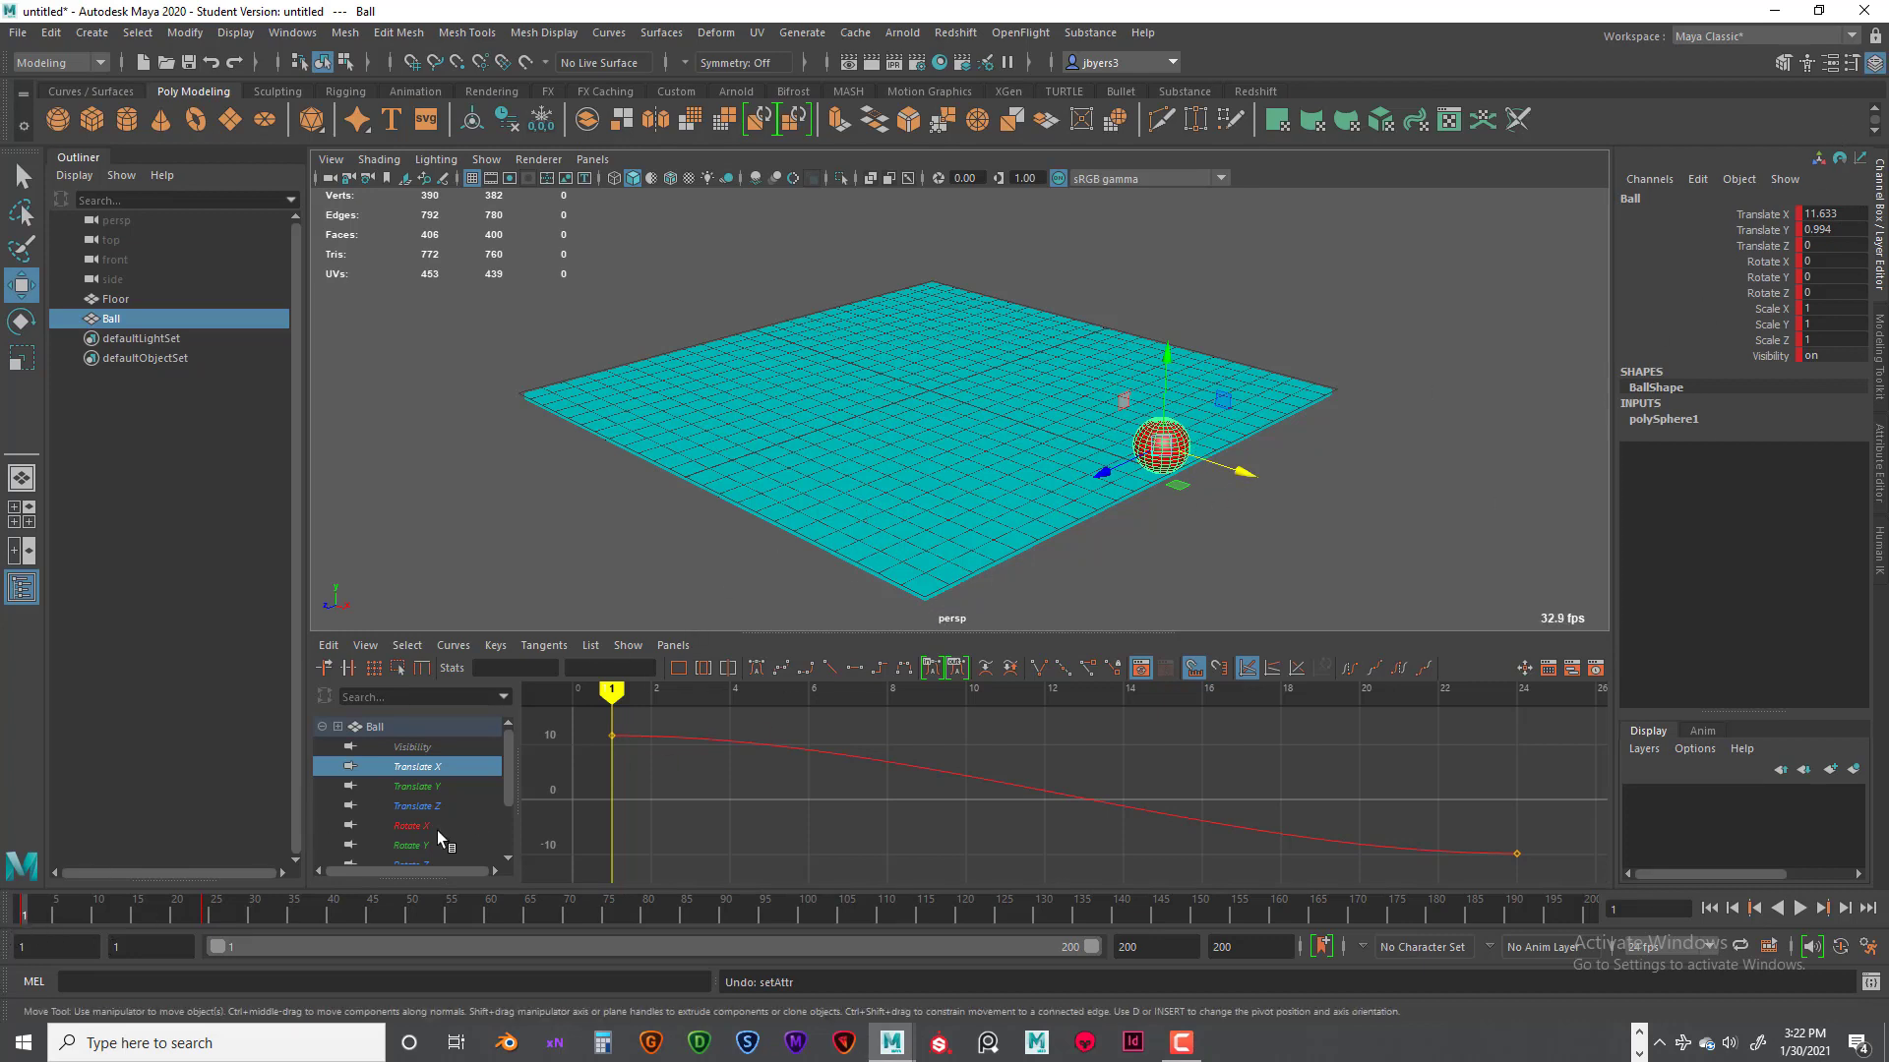
Step: Compare the Ball's Translate Y and Translate Z curves in the Graph Editor, and return to the Translate X curve
left_click(425, 787)
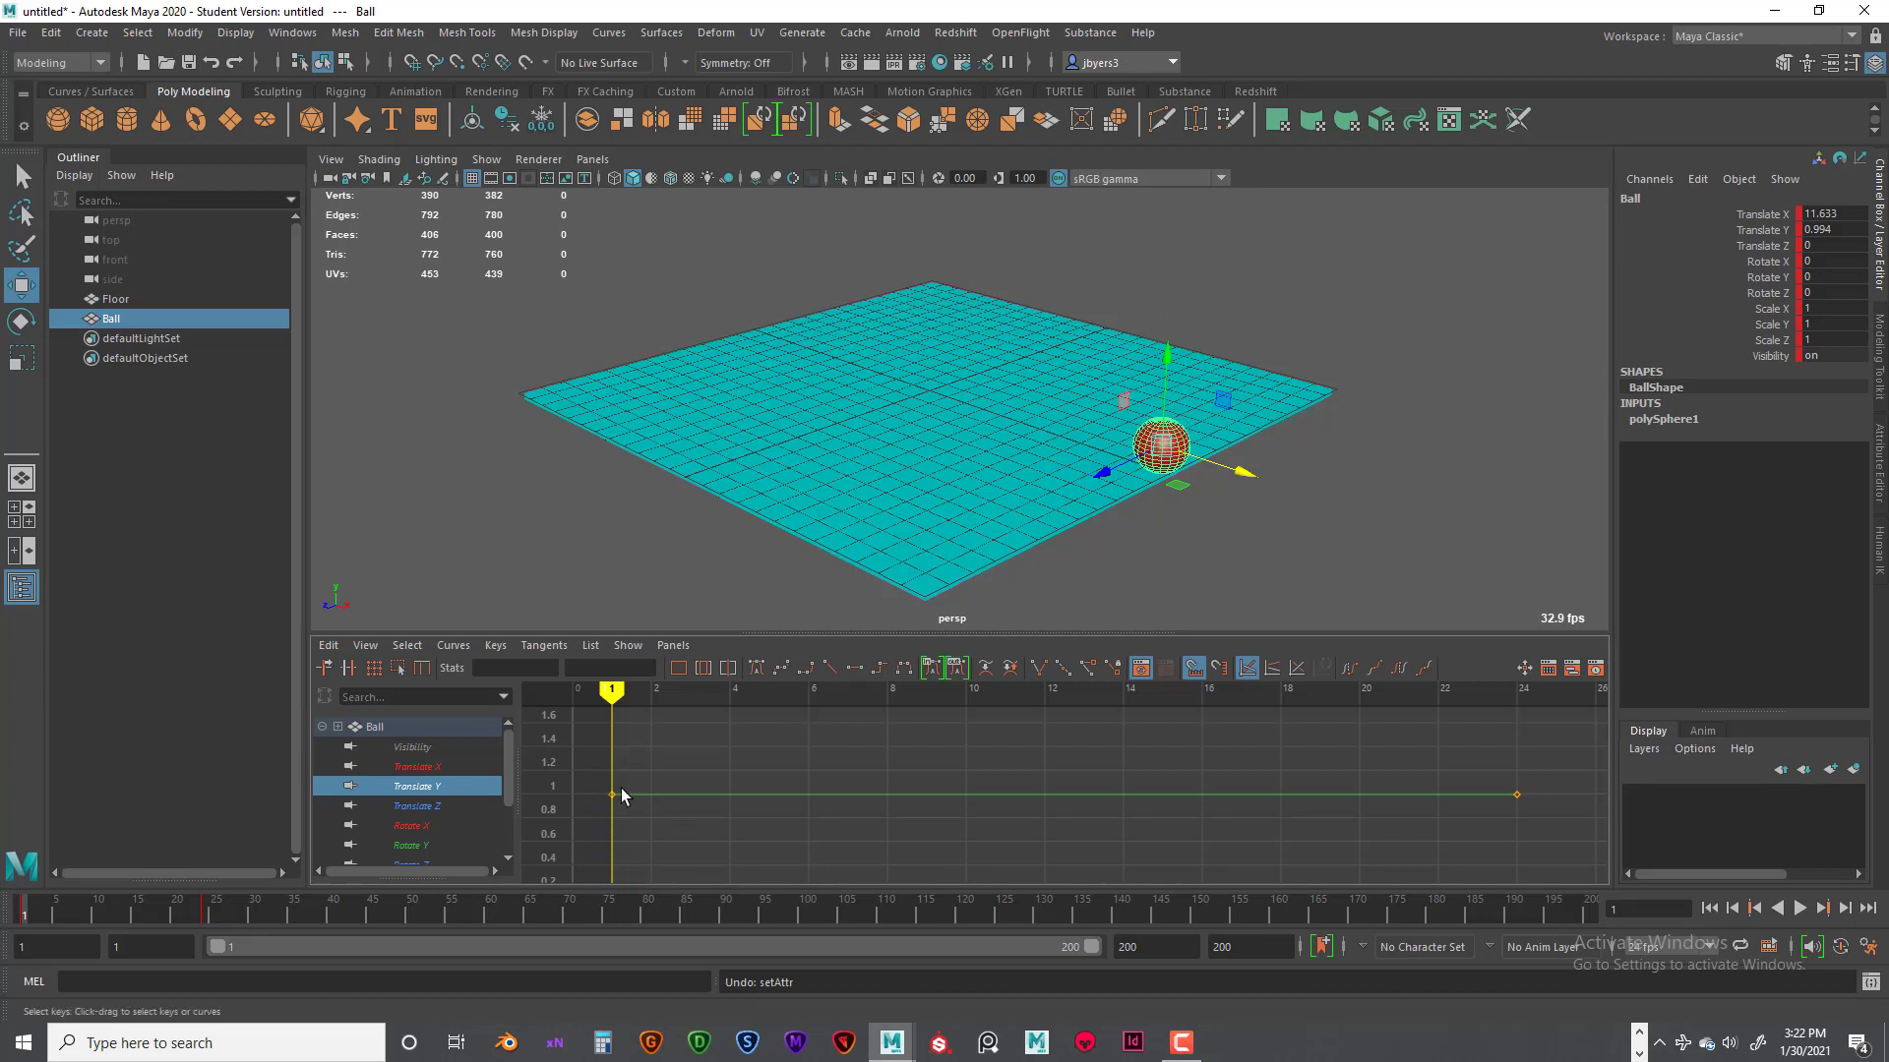
left_click(433, 807)
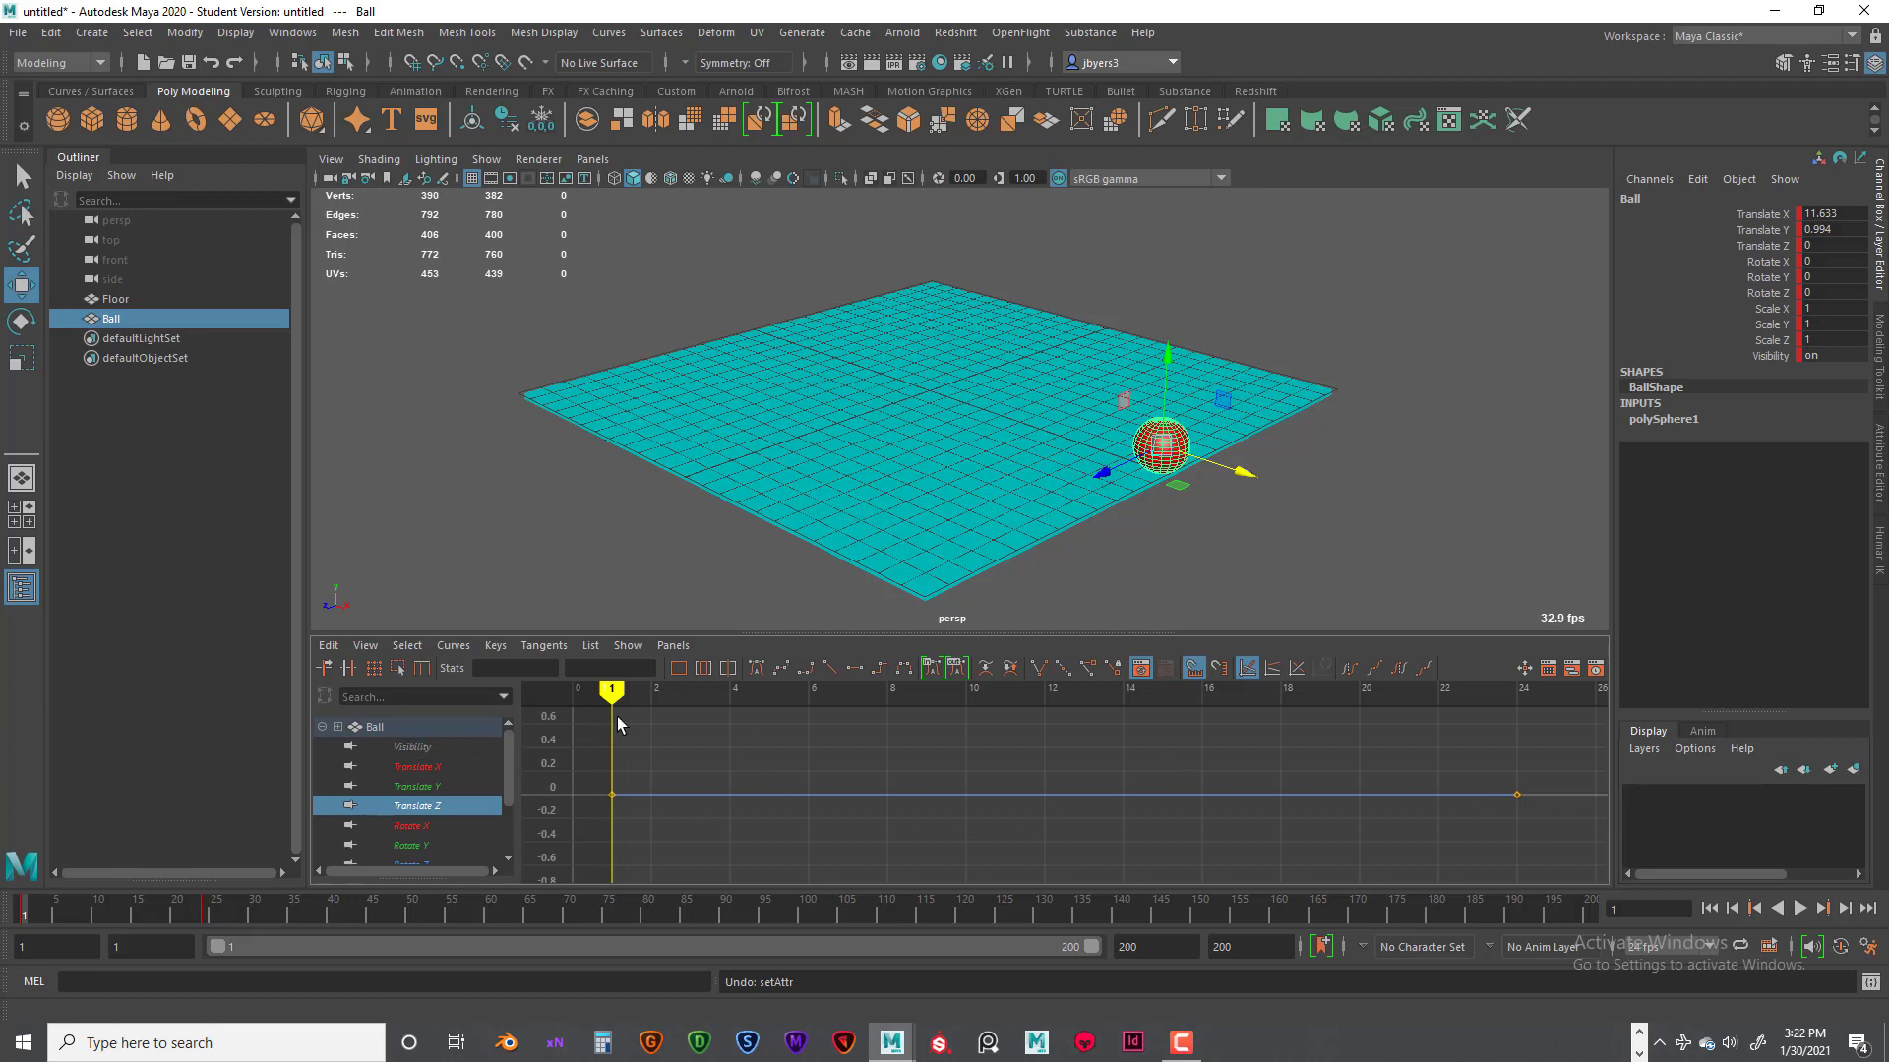
left_click_drag(1783, 215, 1774, 357)
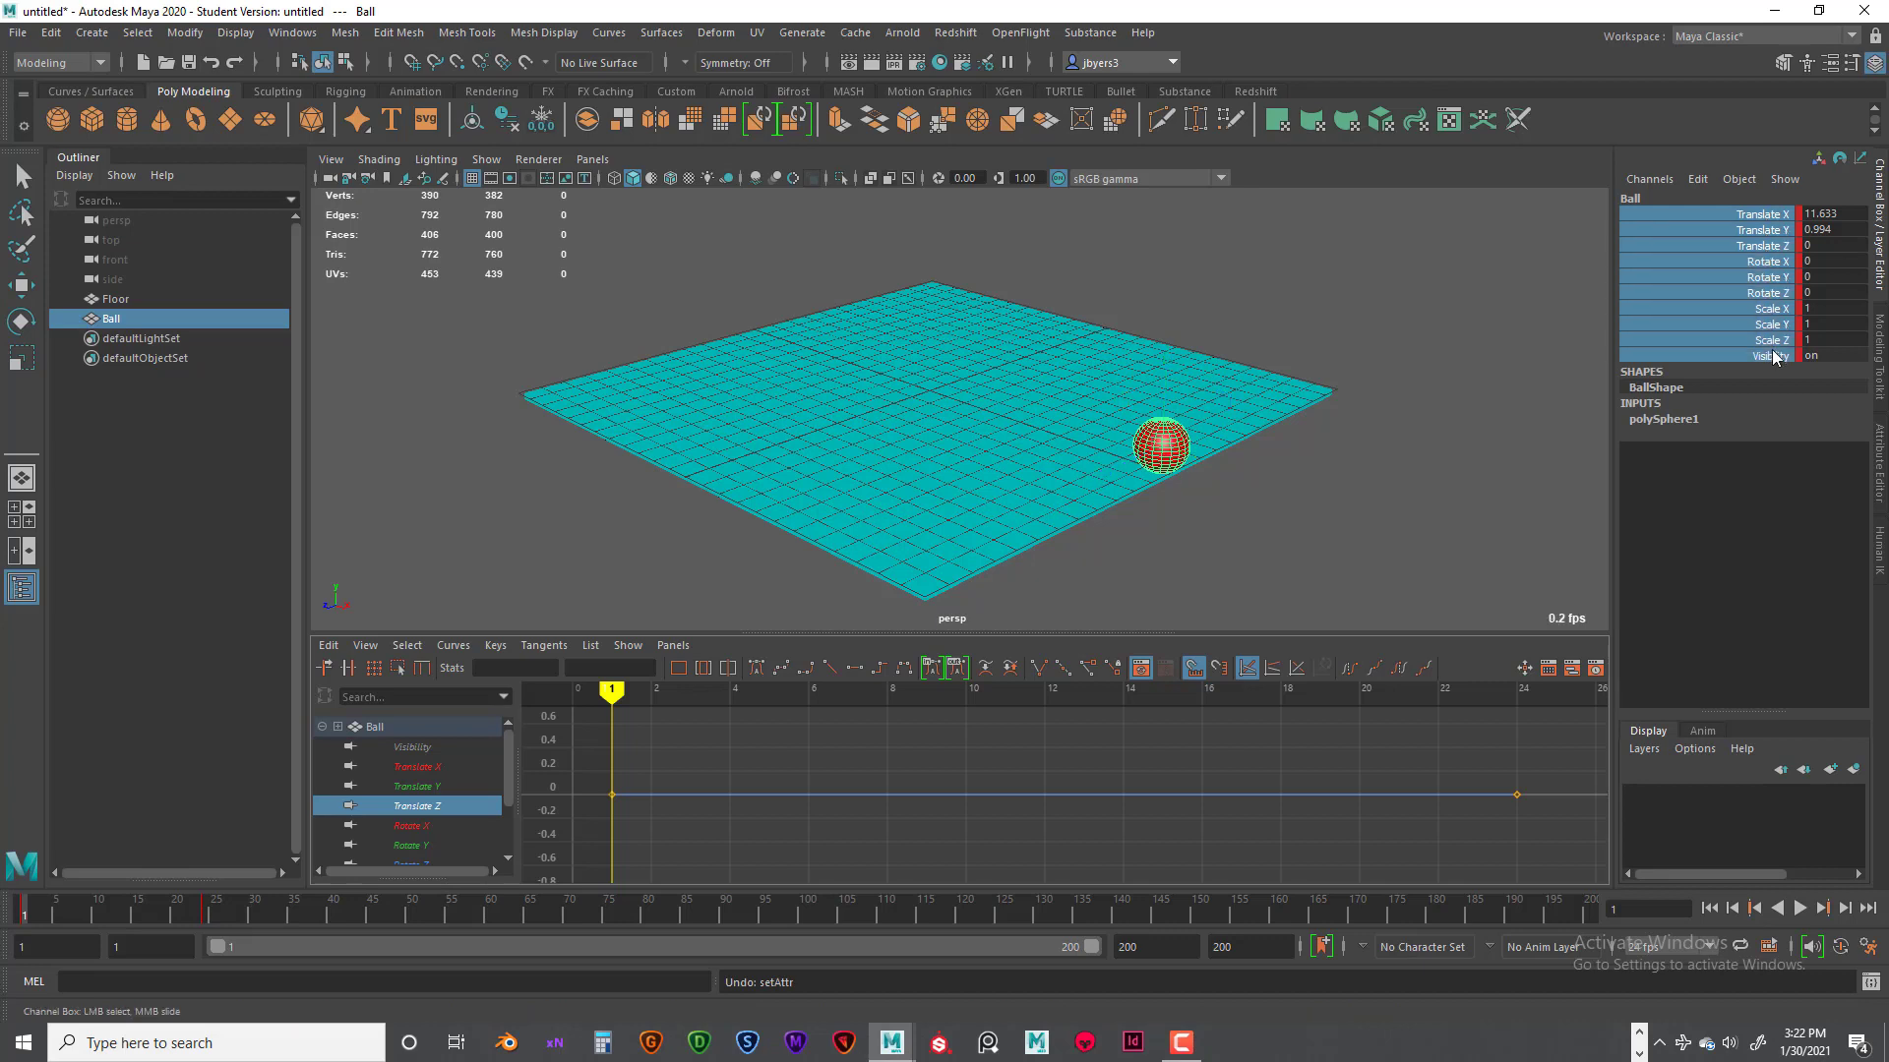
left_click(1761, 216)
key("w")
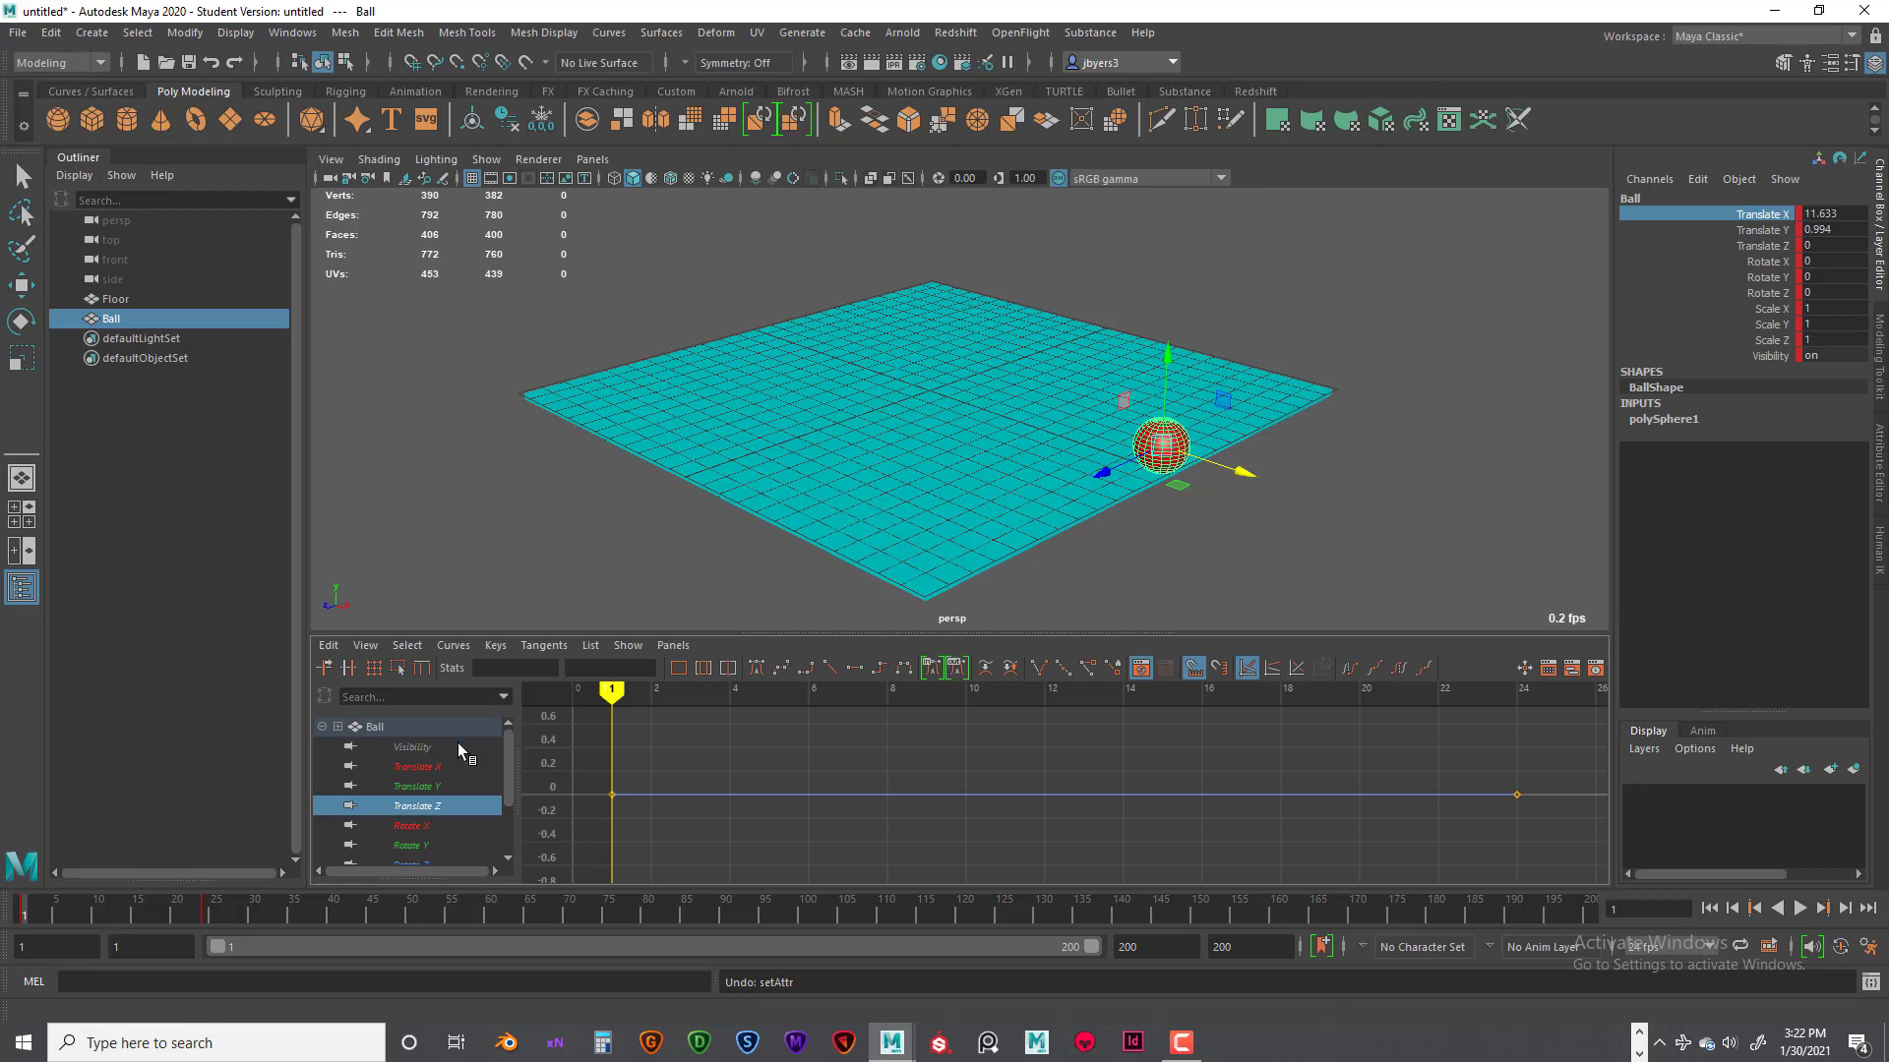
left_click(425, 766)
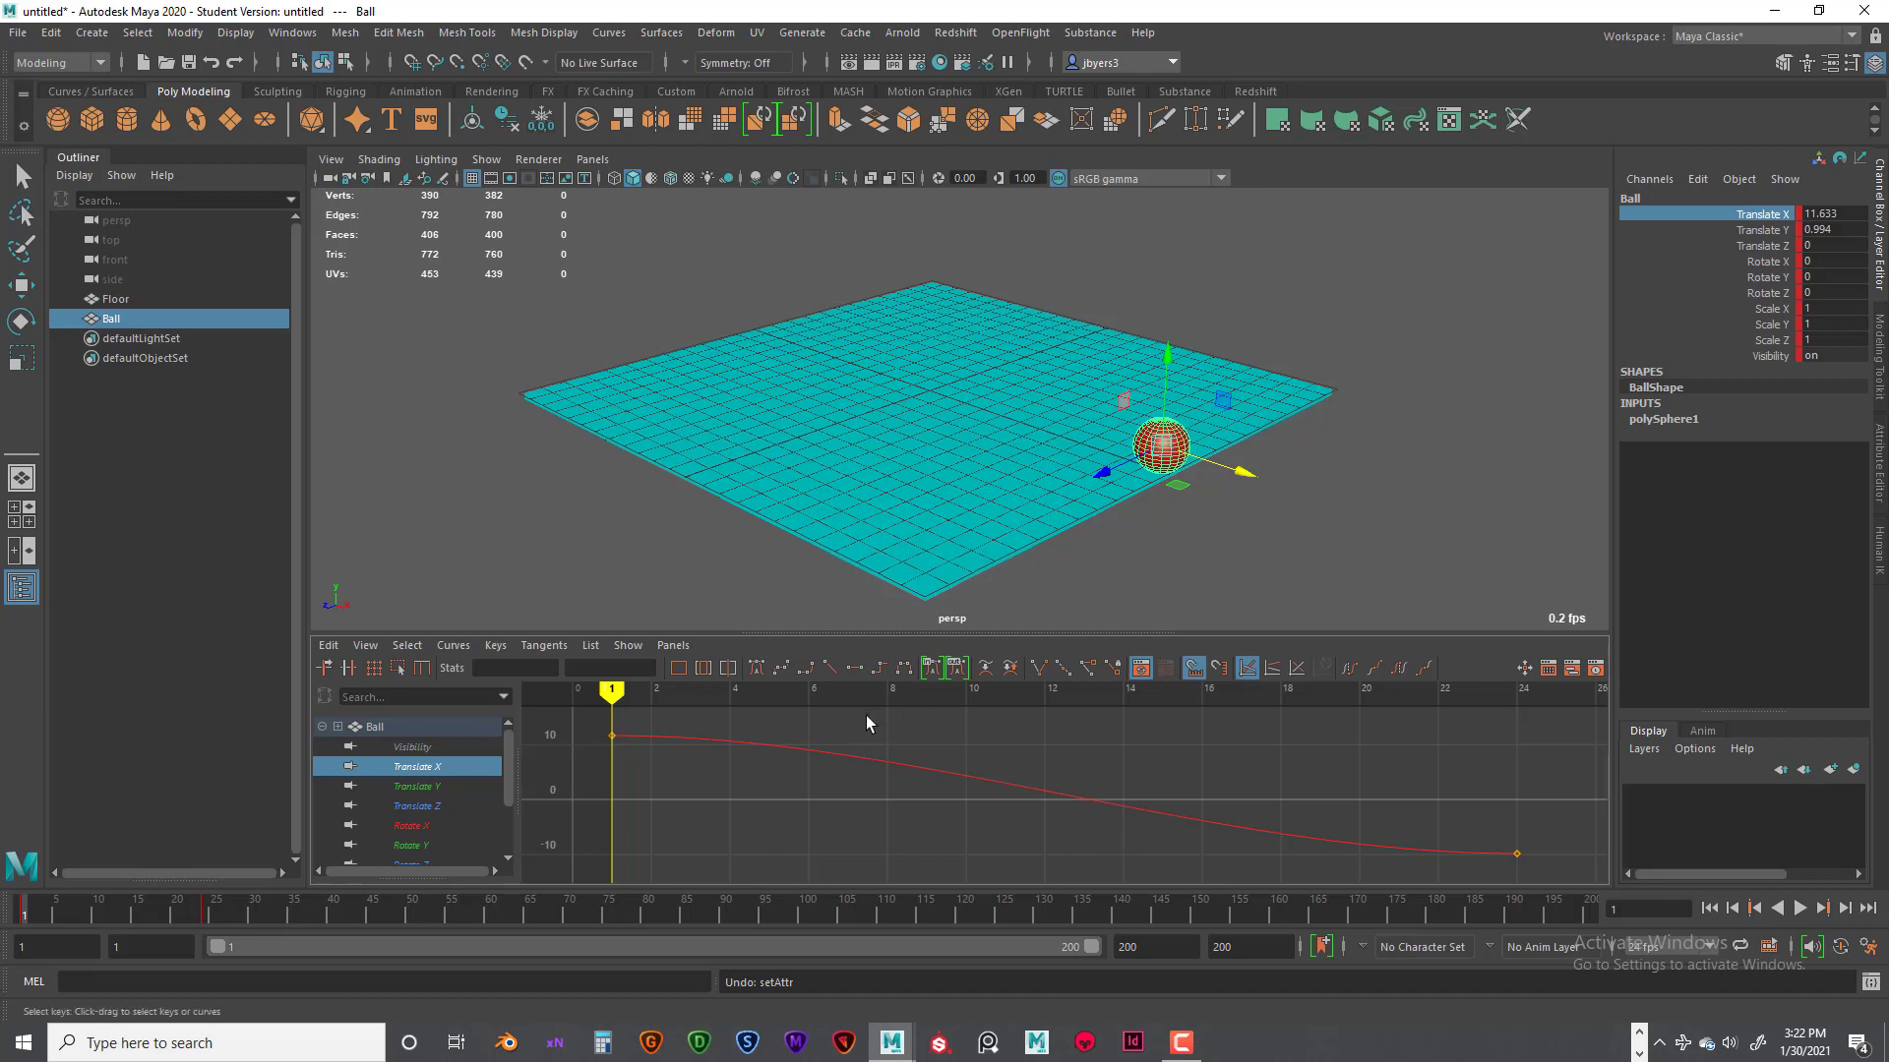
Step: Tilt the frame 1 key's outgoing tangent steeply downward on the Translate X curve, and play the animation to check the motion
left_click_drag(589, 719, 657, 768)
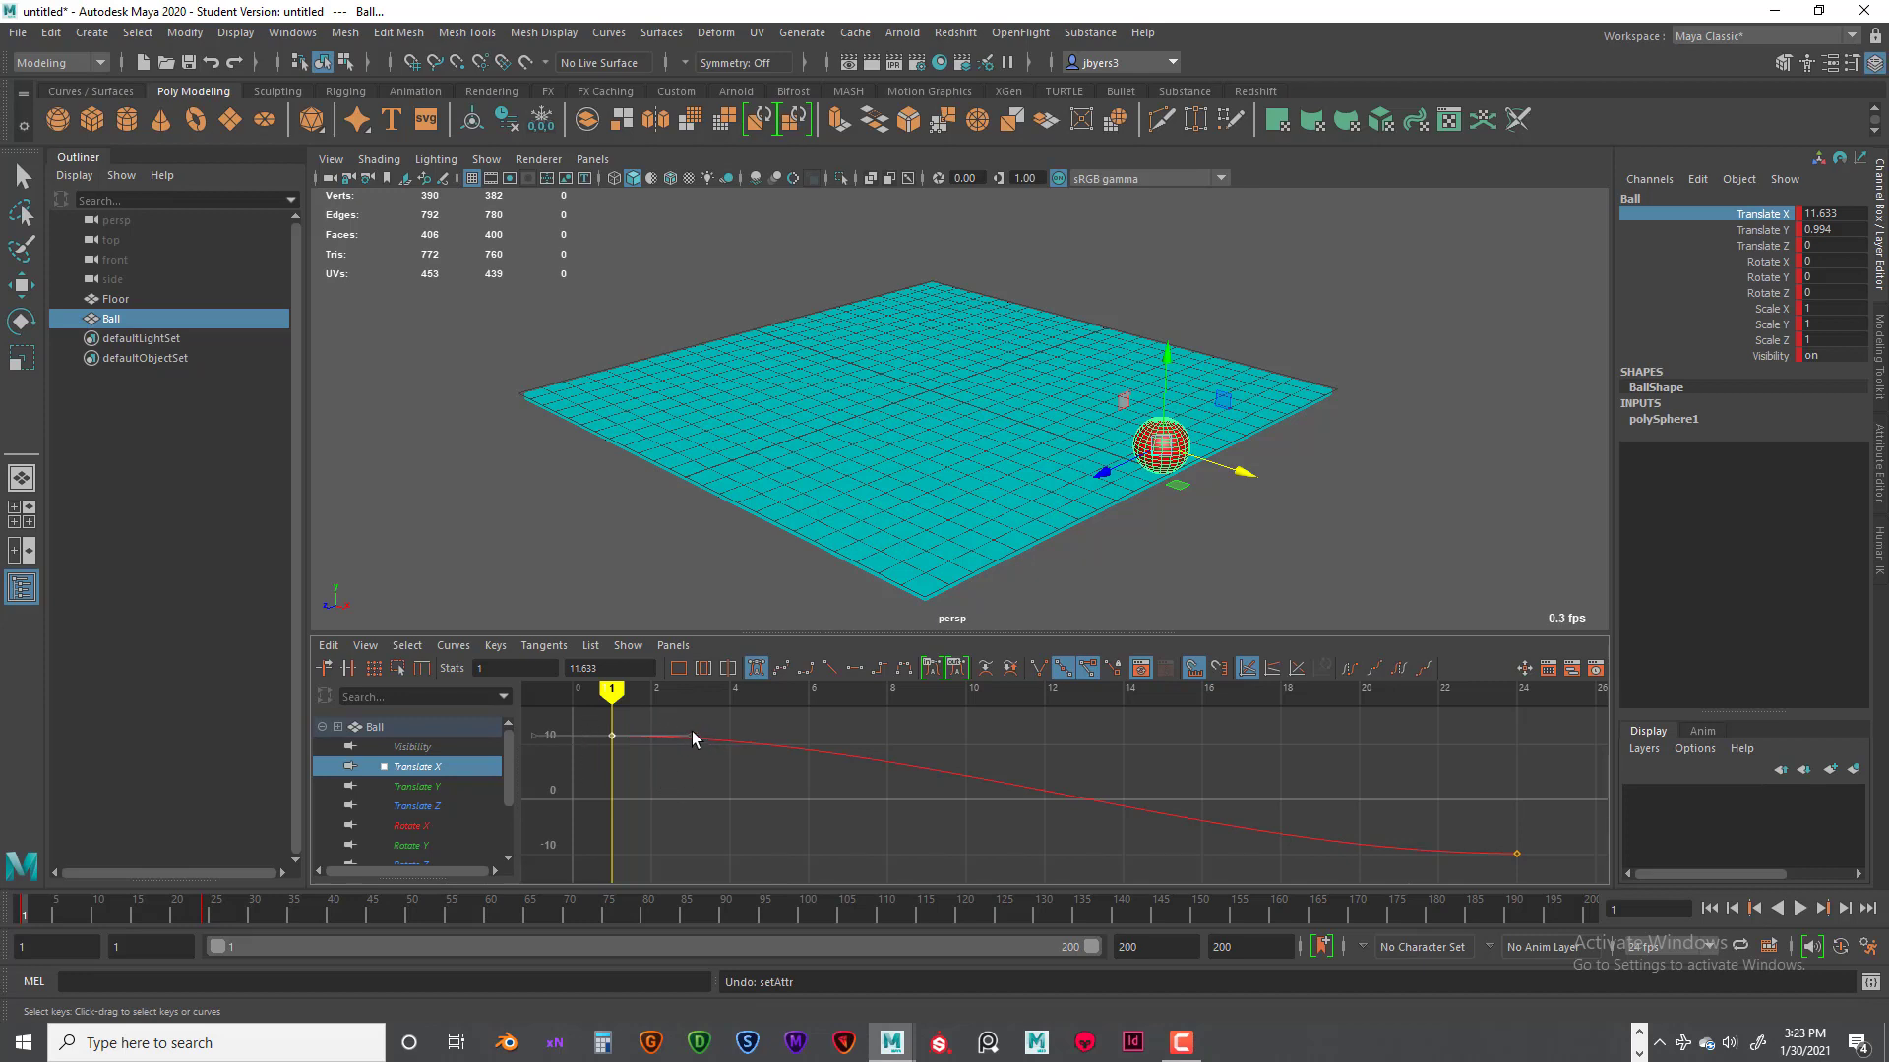
left_click_drag(691, 736, 687, 775)
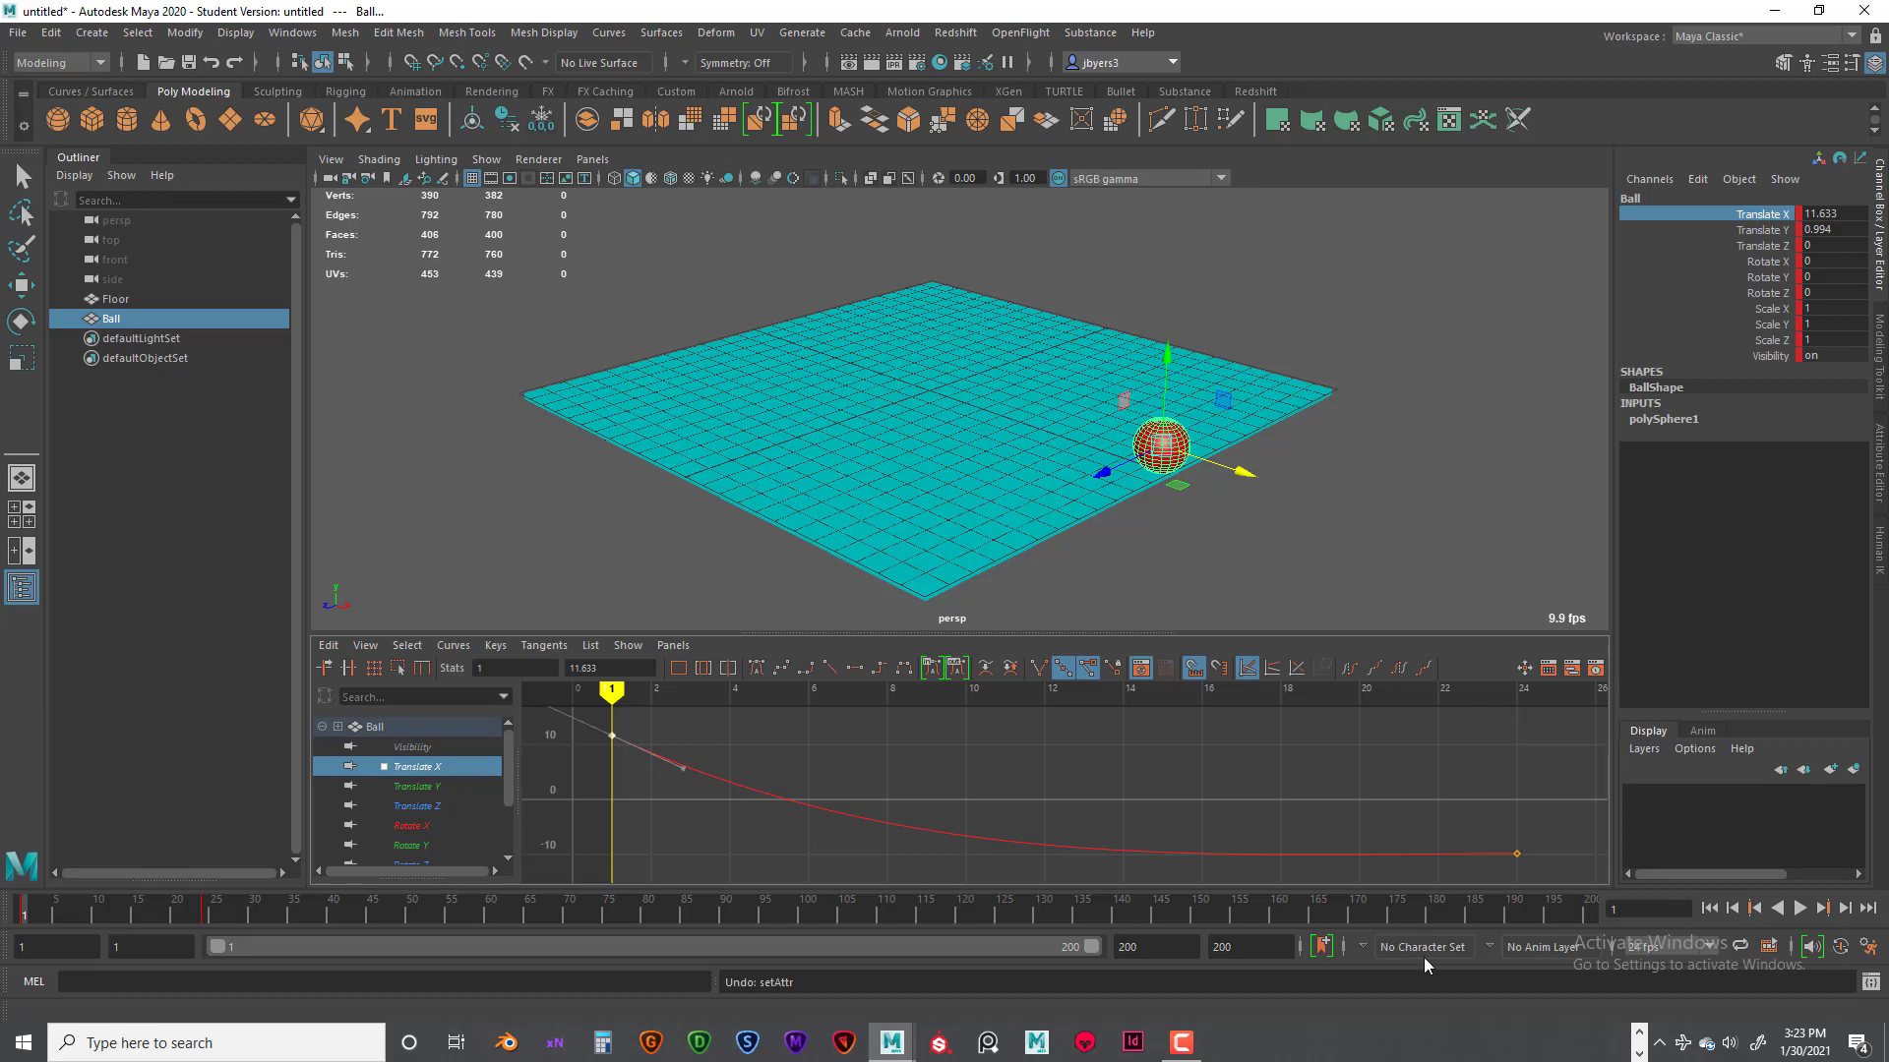
left_click(1803, 908)
left_click(1803, 908)
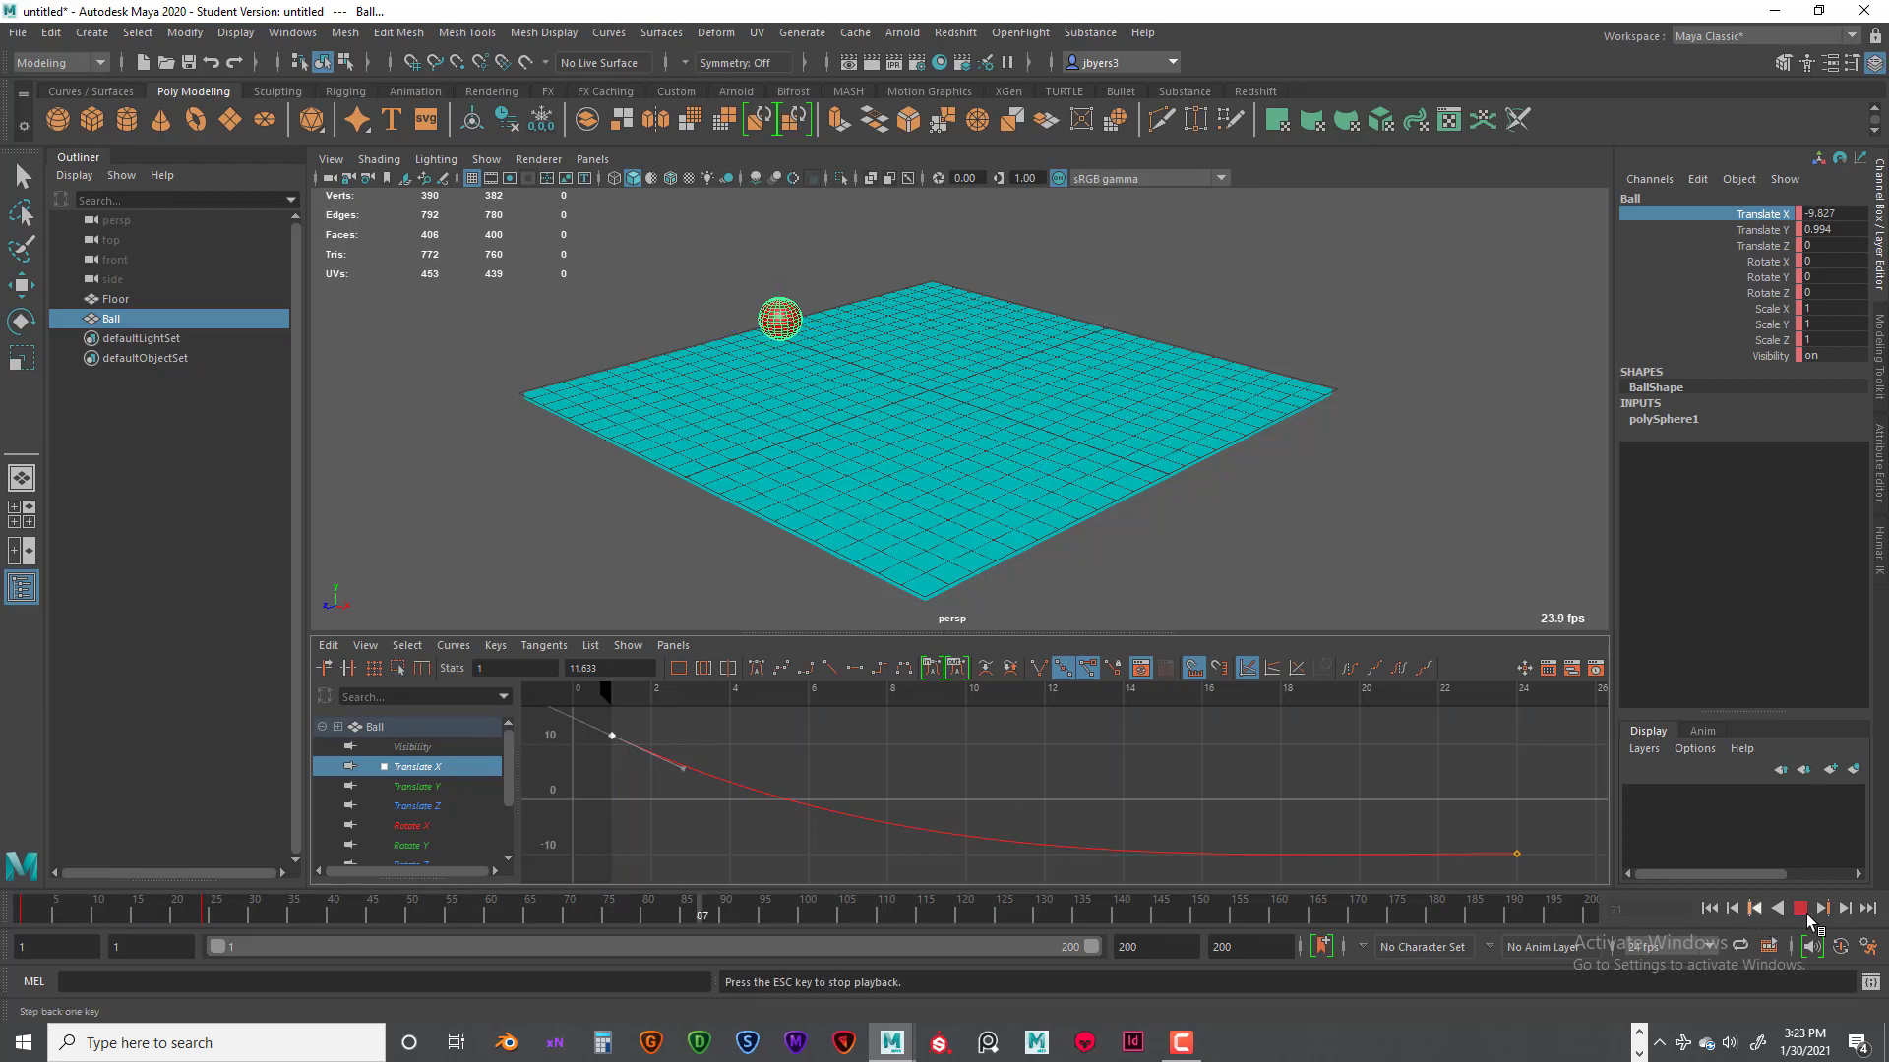
left_click(1803, 907)
left_click(1719, 909)
left_click(1801, 908)
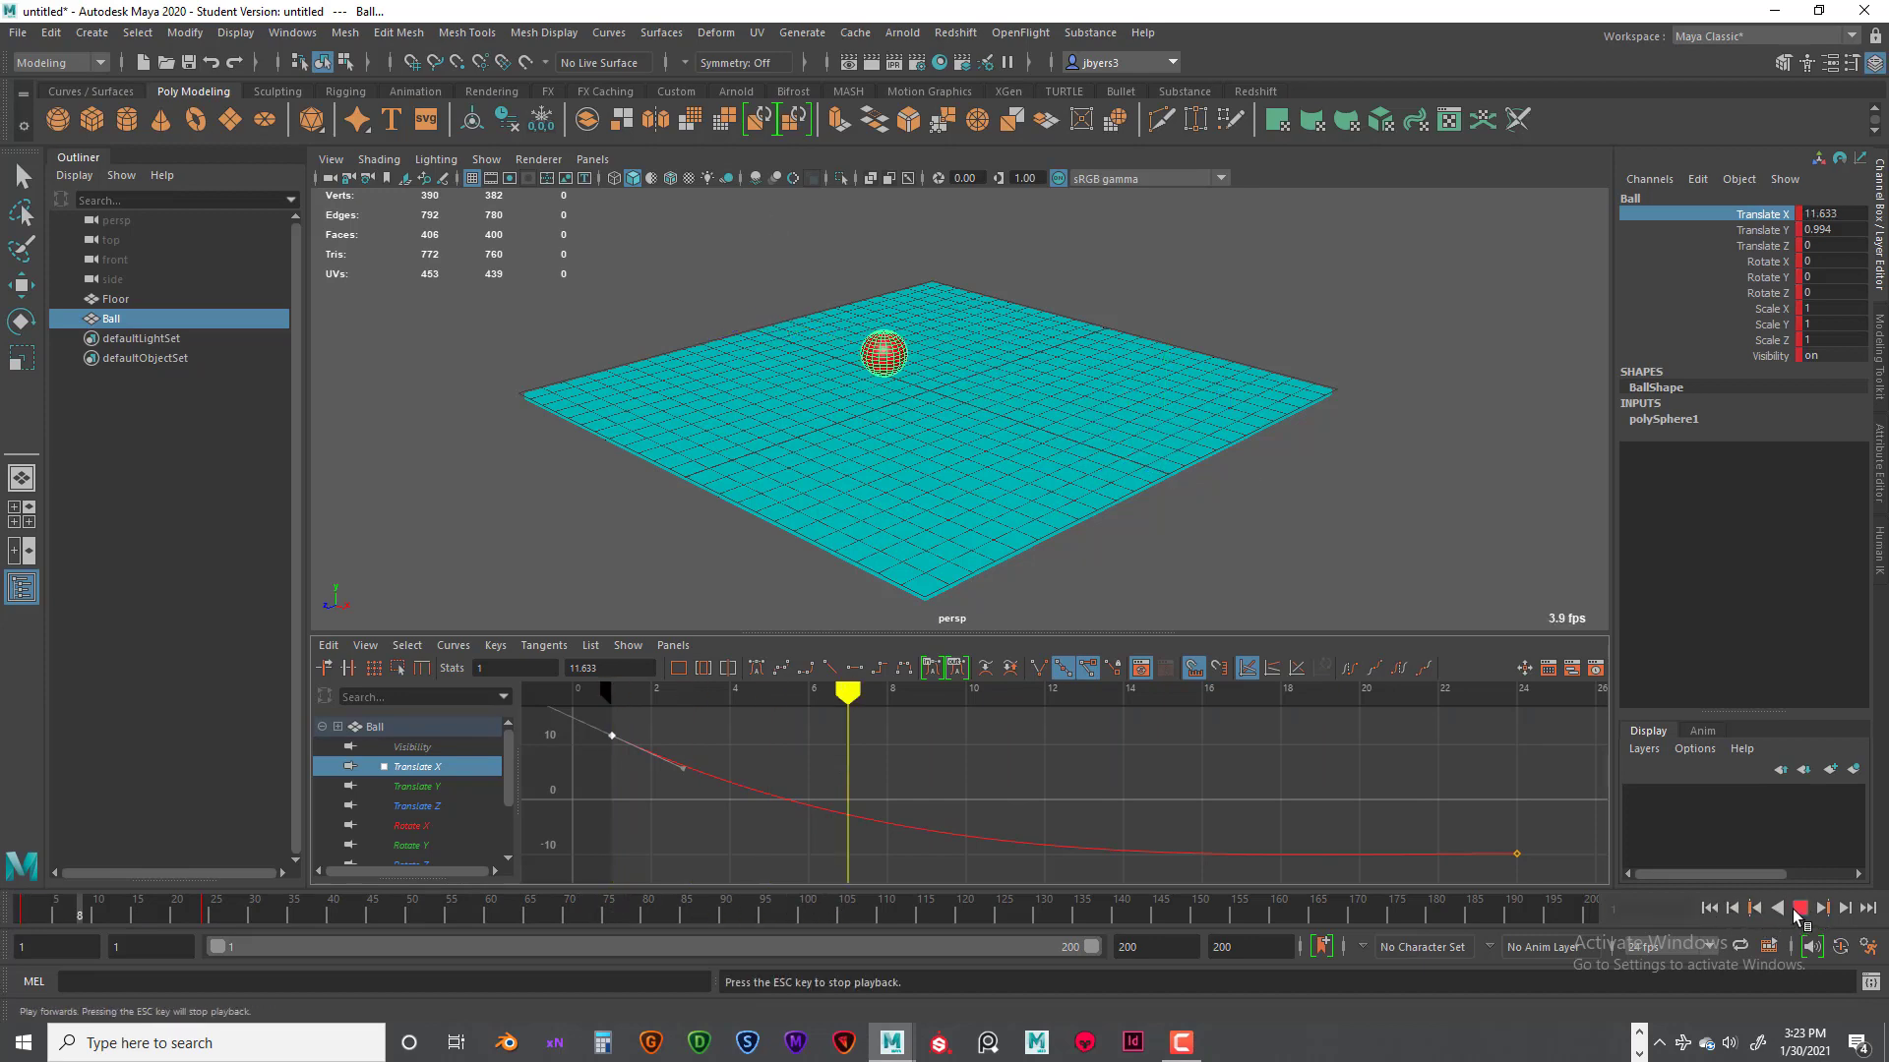
left_click(1801, 908)
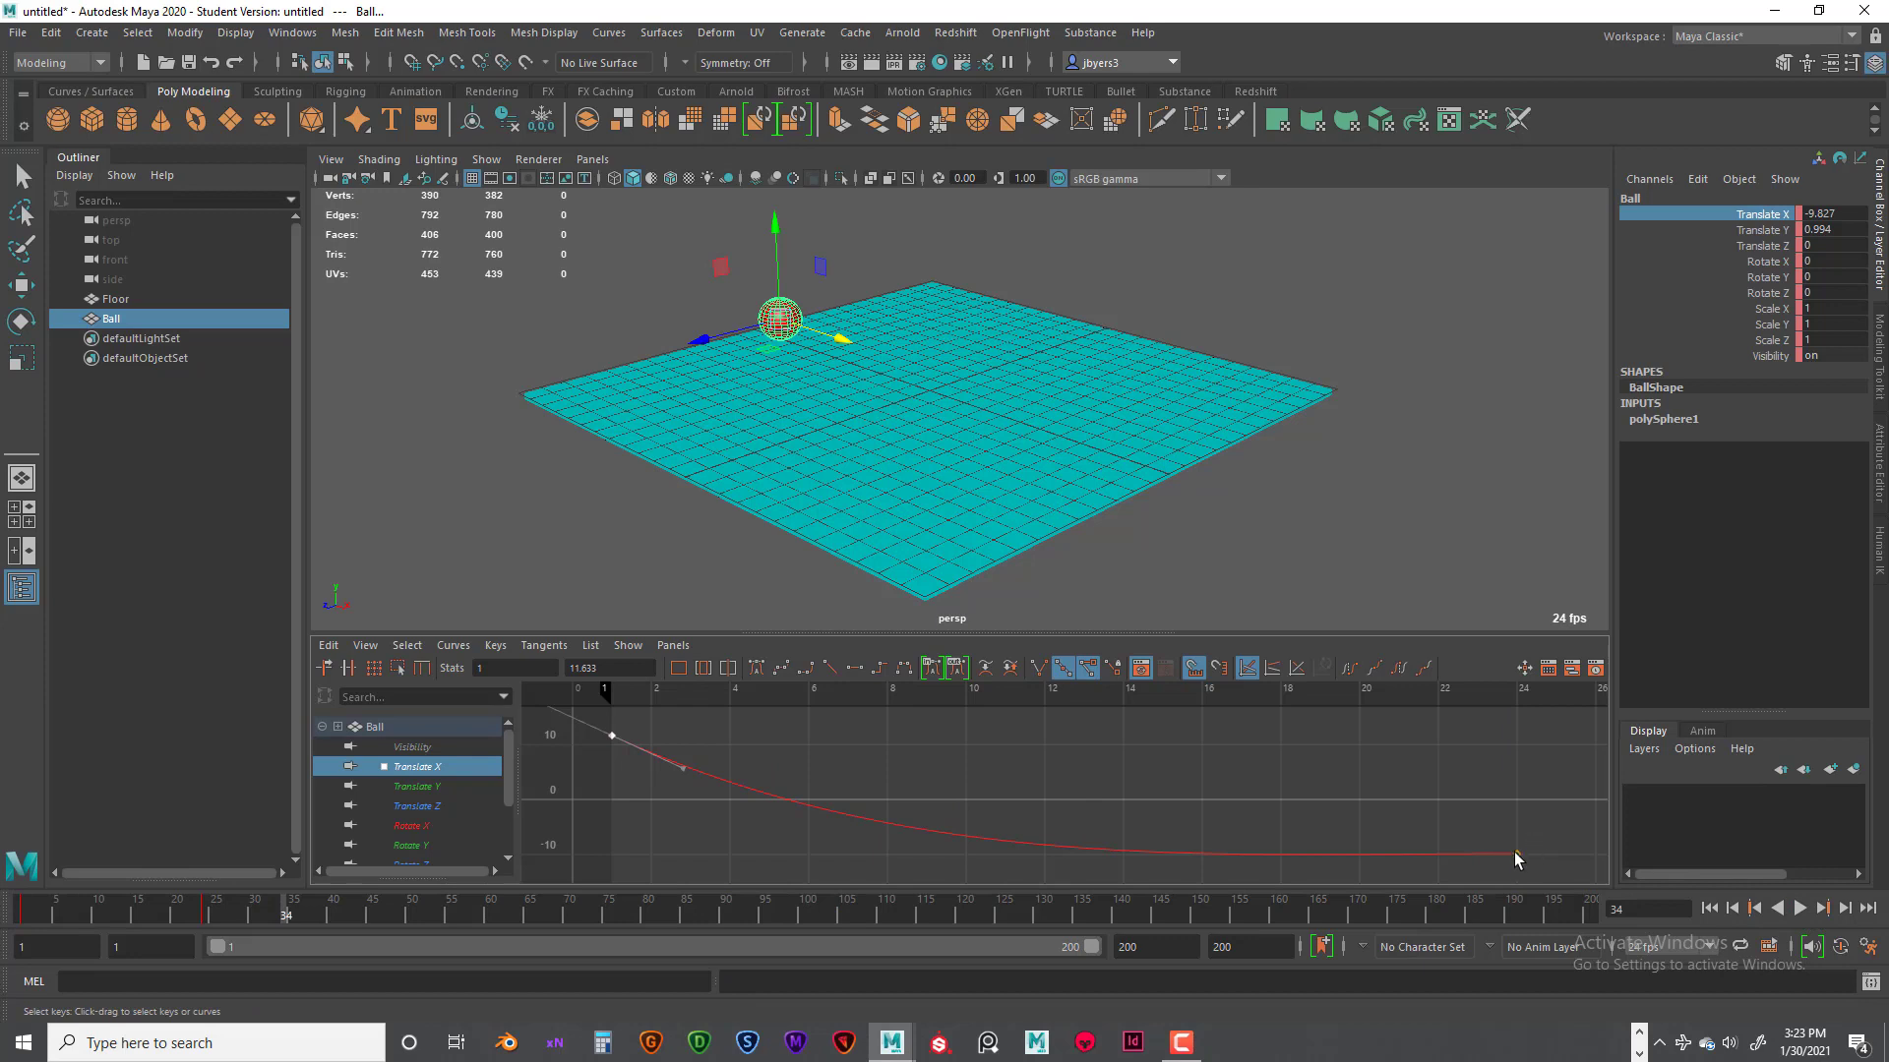
Step: Raise the frame 1 key's outgoing tangent handle to a gentler downward slope, and play the animation from the start
left_click(684, 769)
middle_click_drag(683, 770, 690, 757)
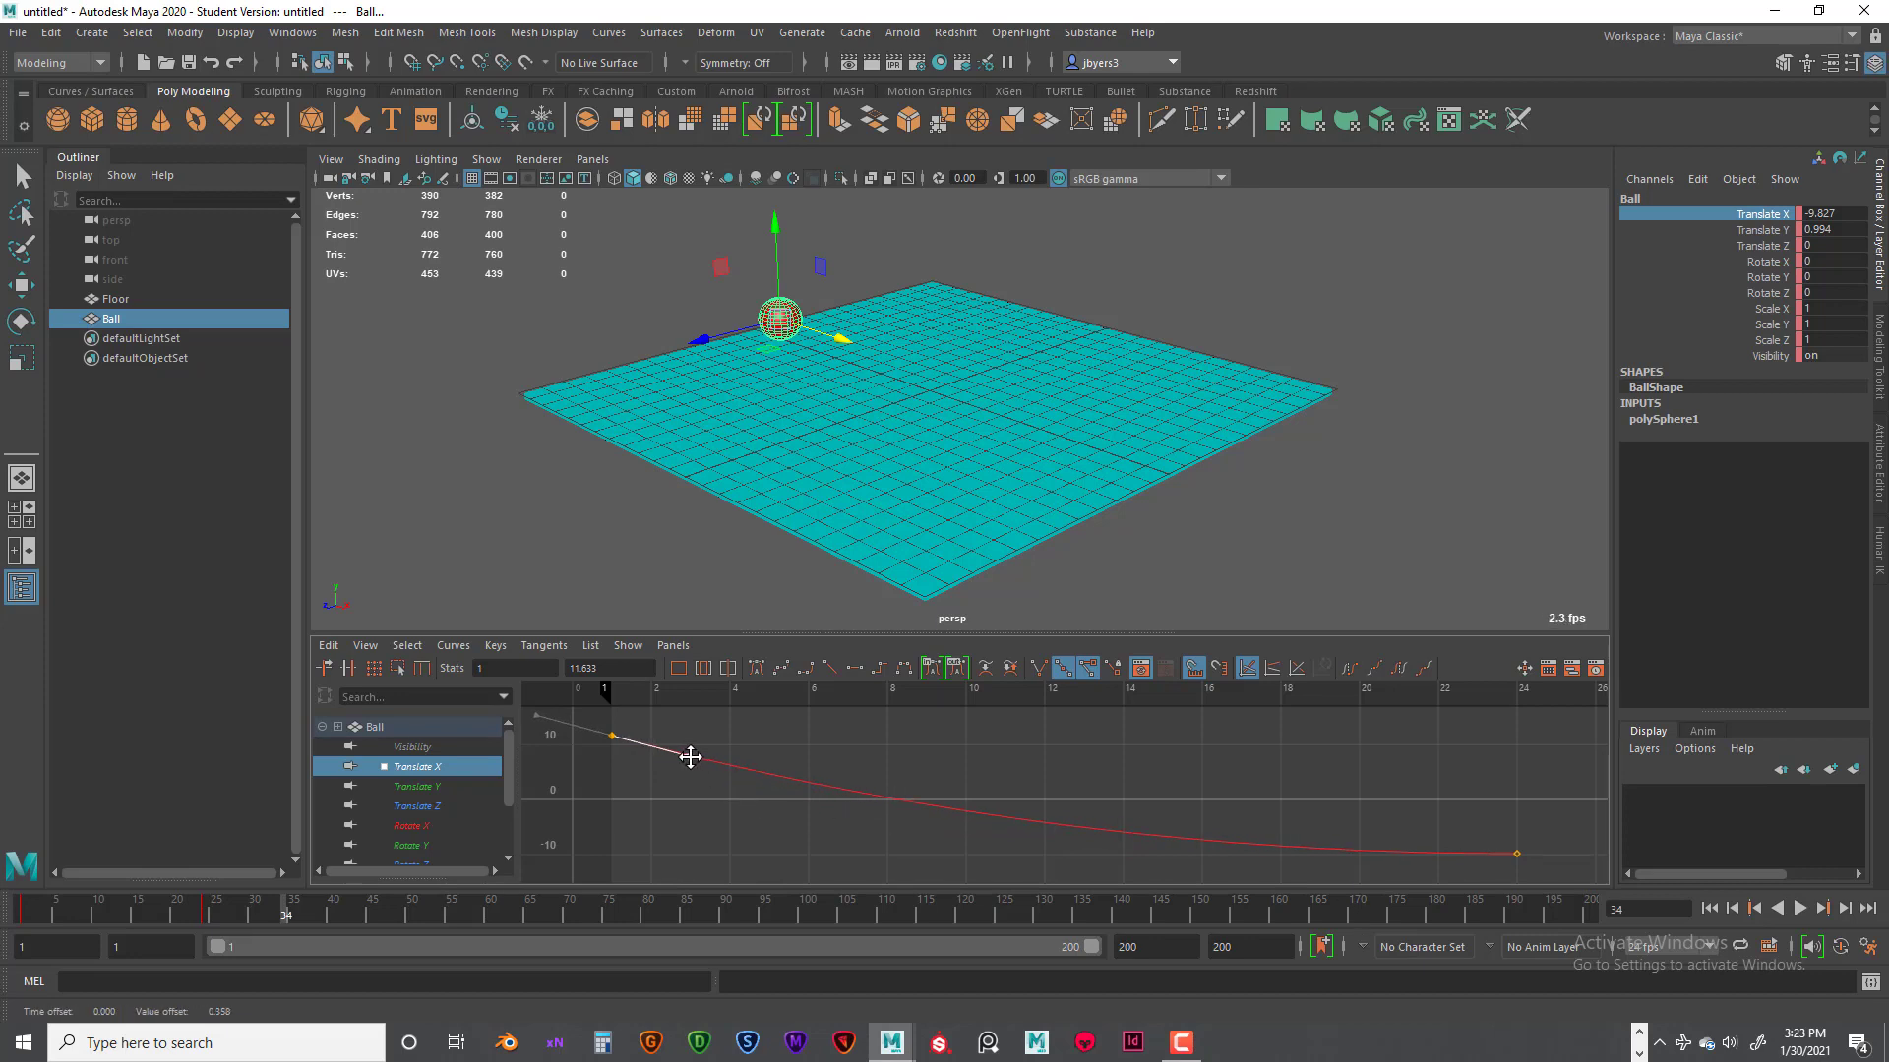
left_click(1709, 908)
left_click(1797, 909)
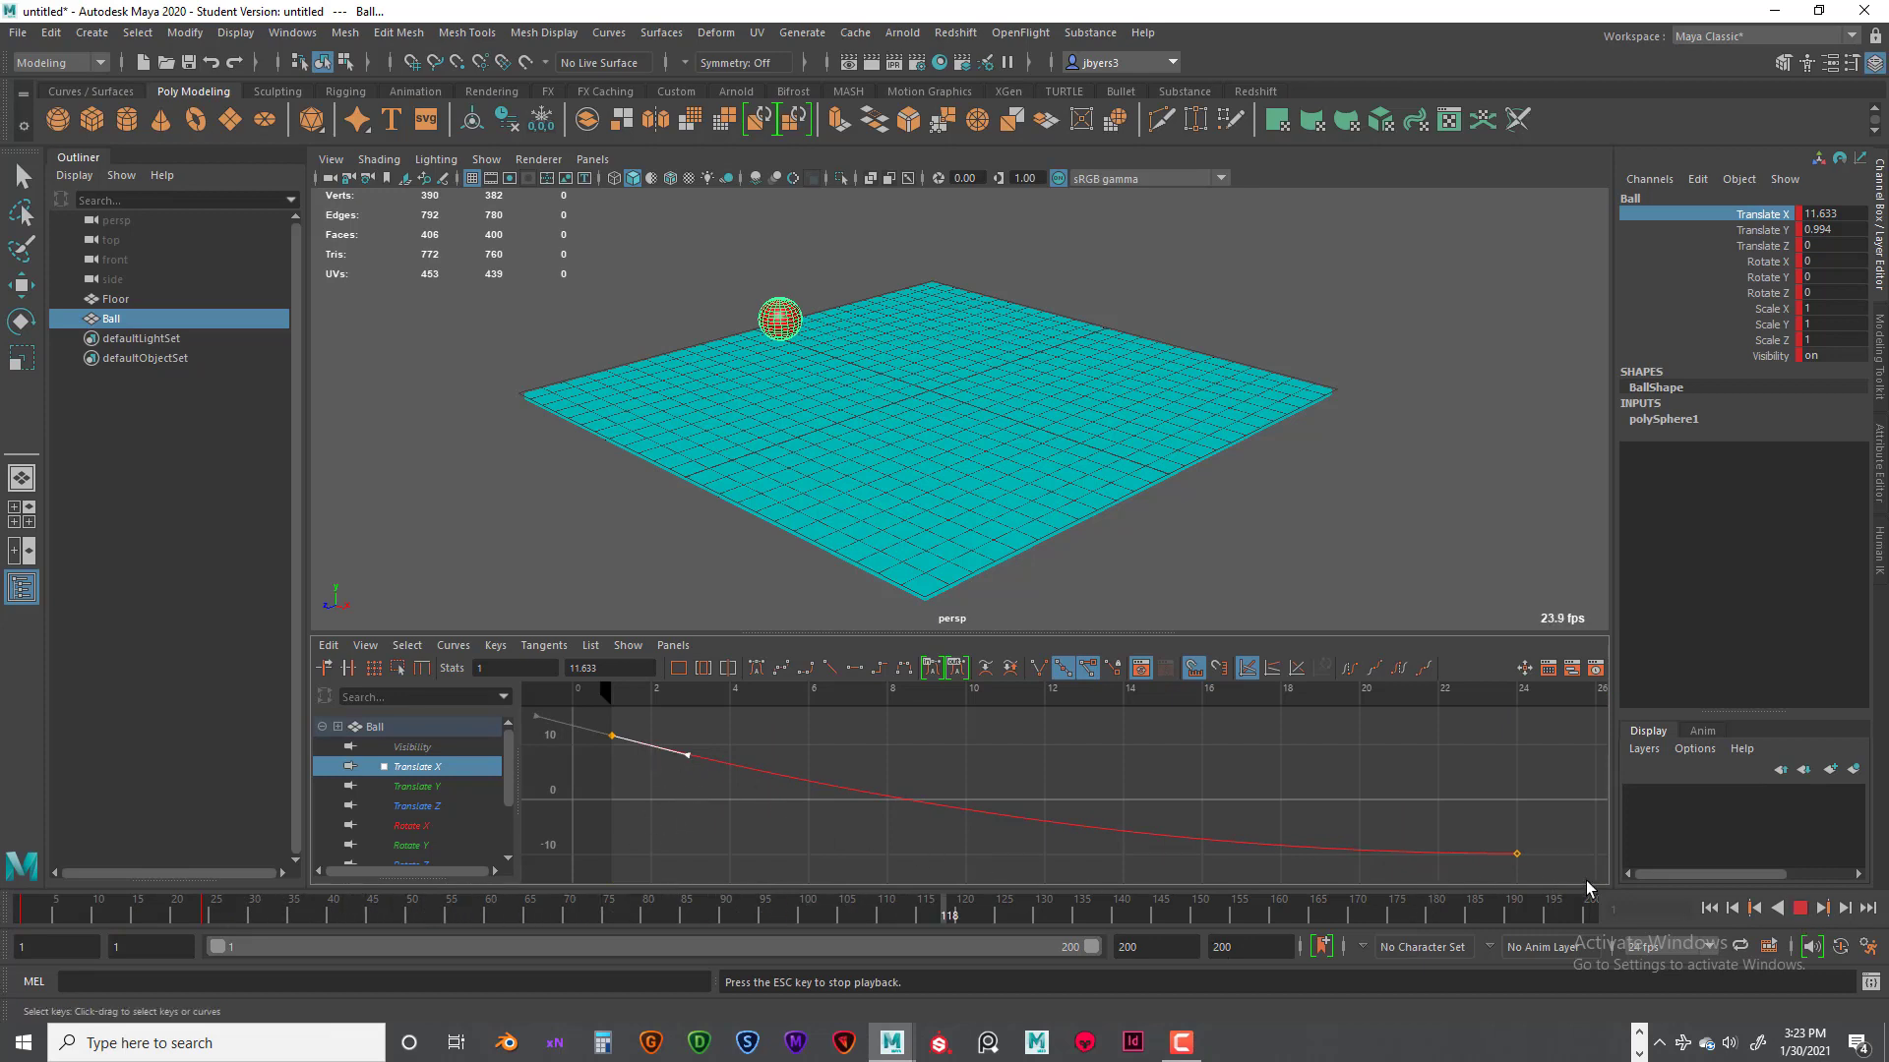
left_click(1798, 909)
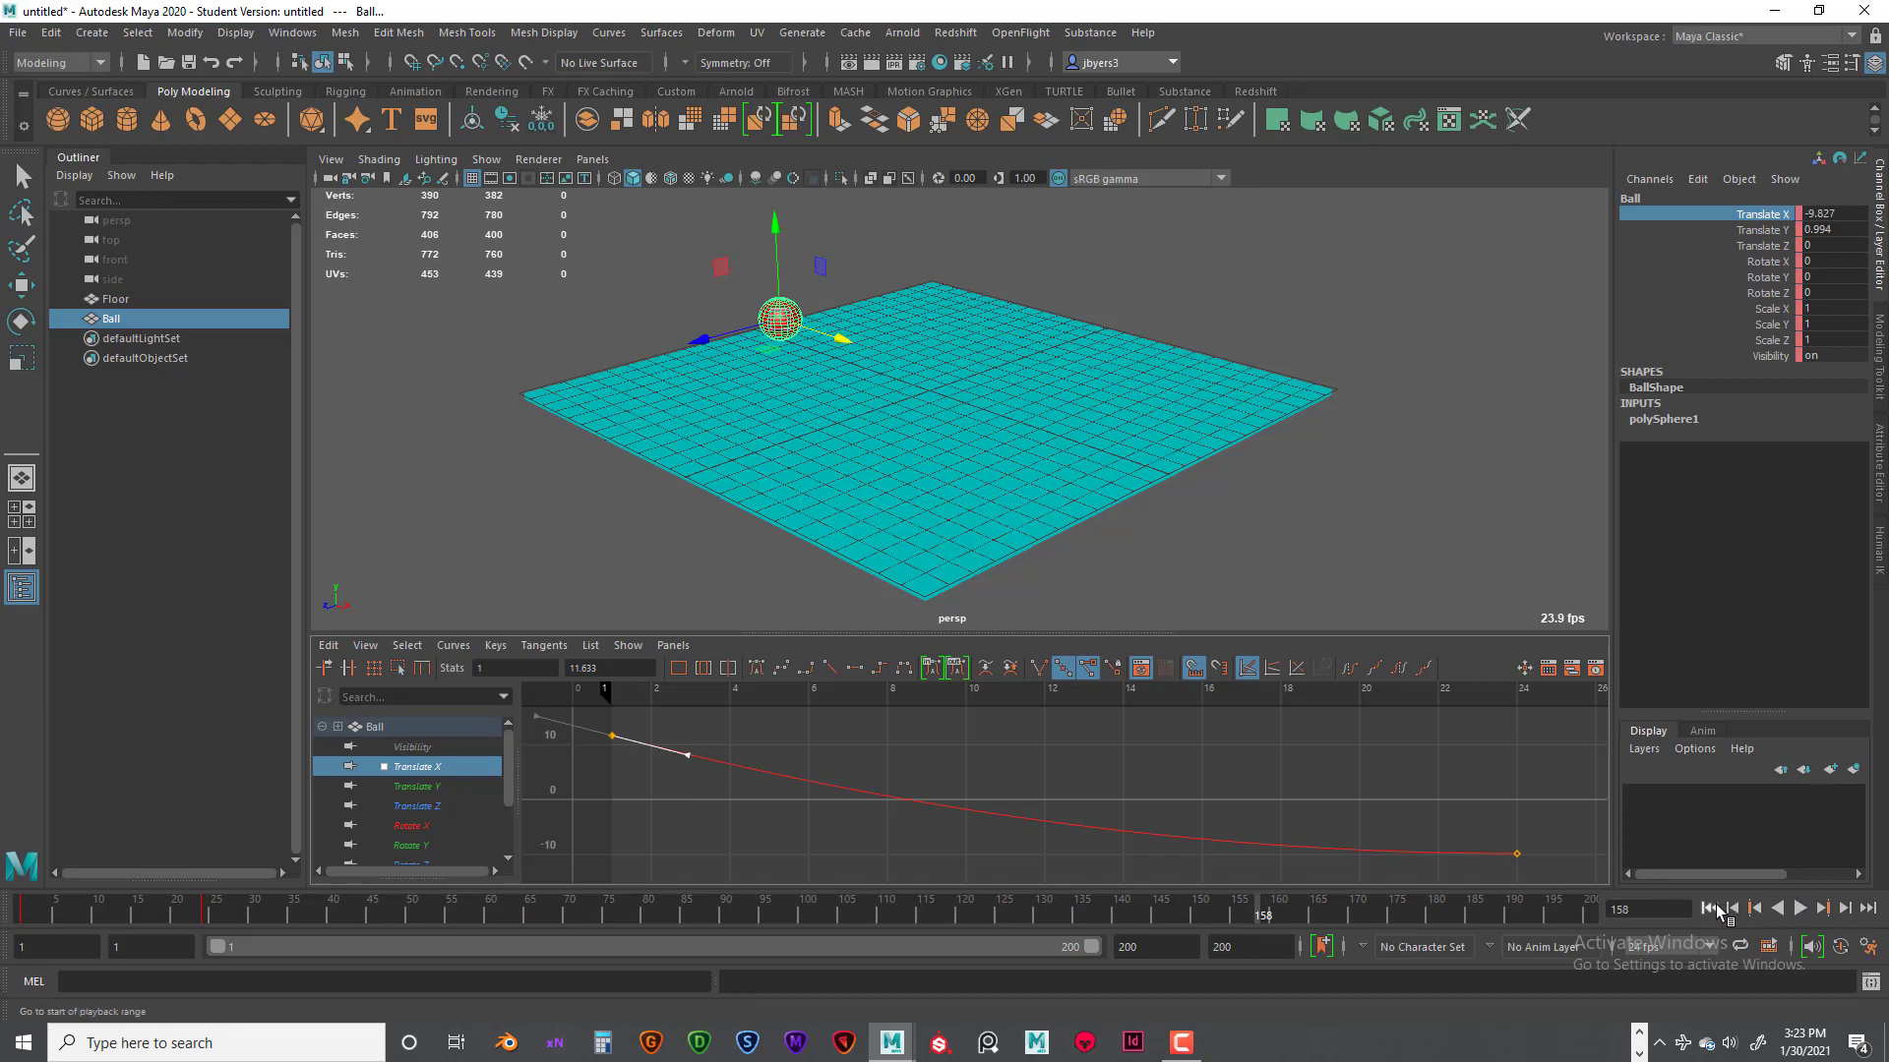
Step: Play the animation forward from frame 1, play it in reverse, and return to frame 1
left_click(1708, 909)
left_click(1797, 909)
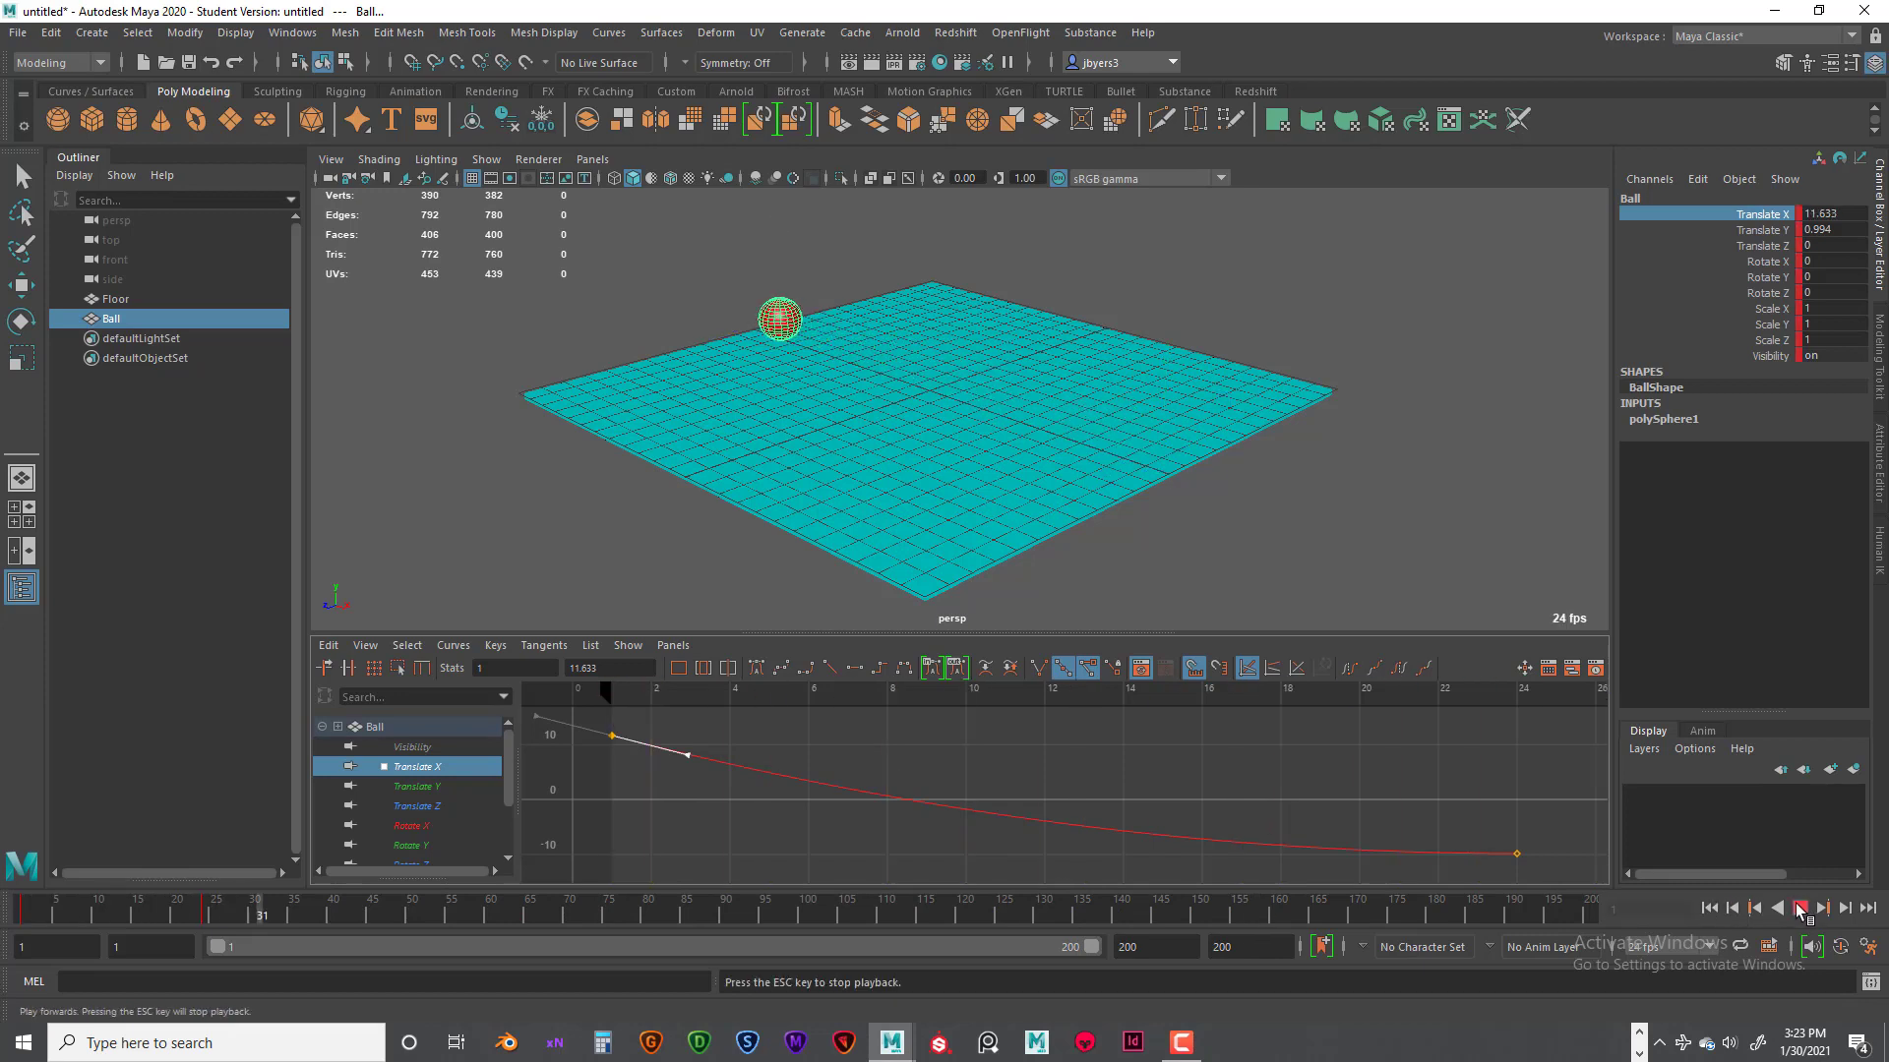
left_click(1777, 909)
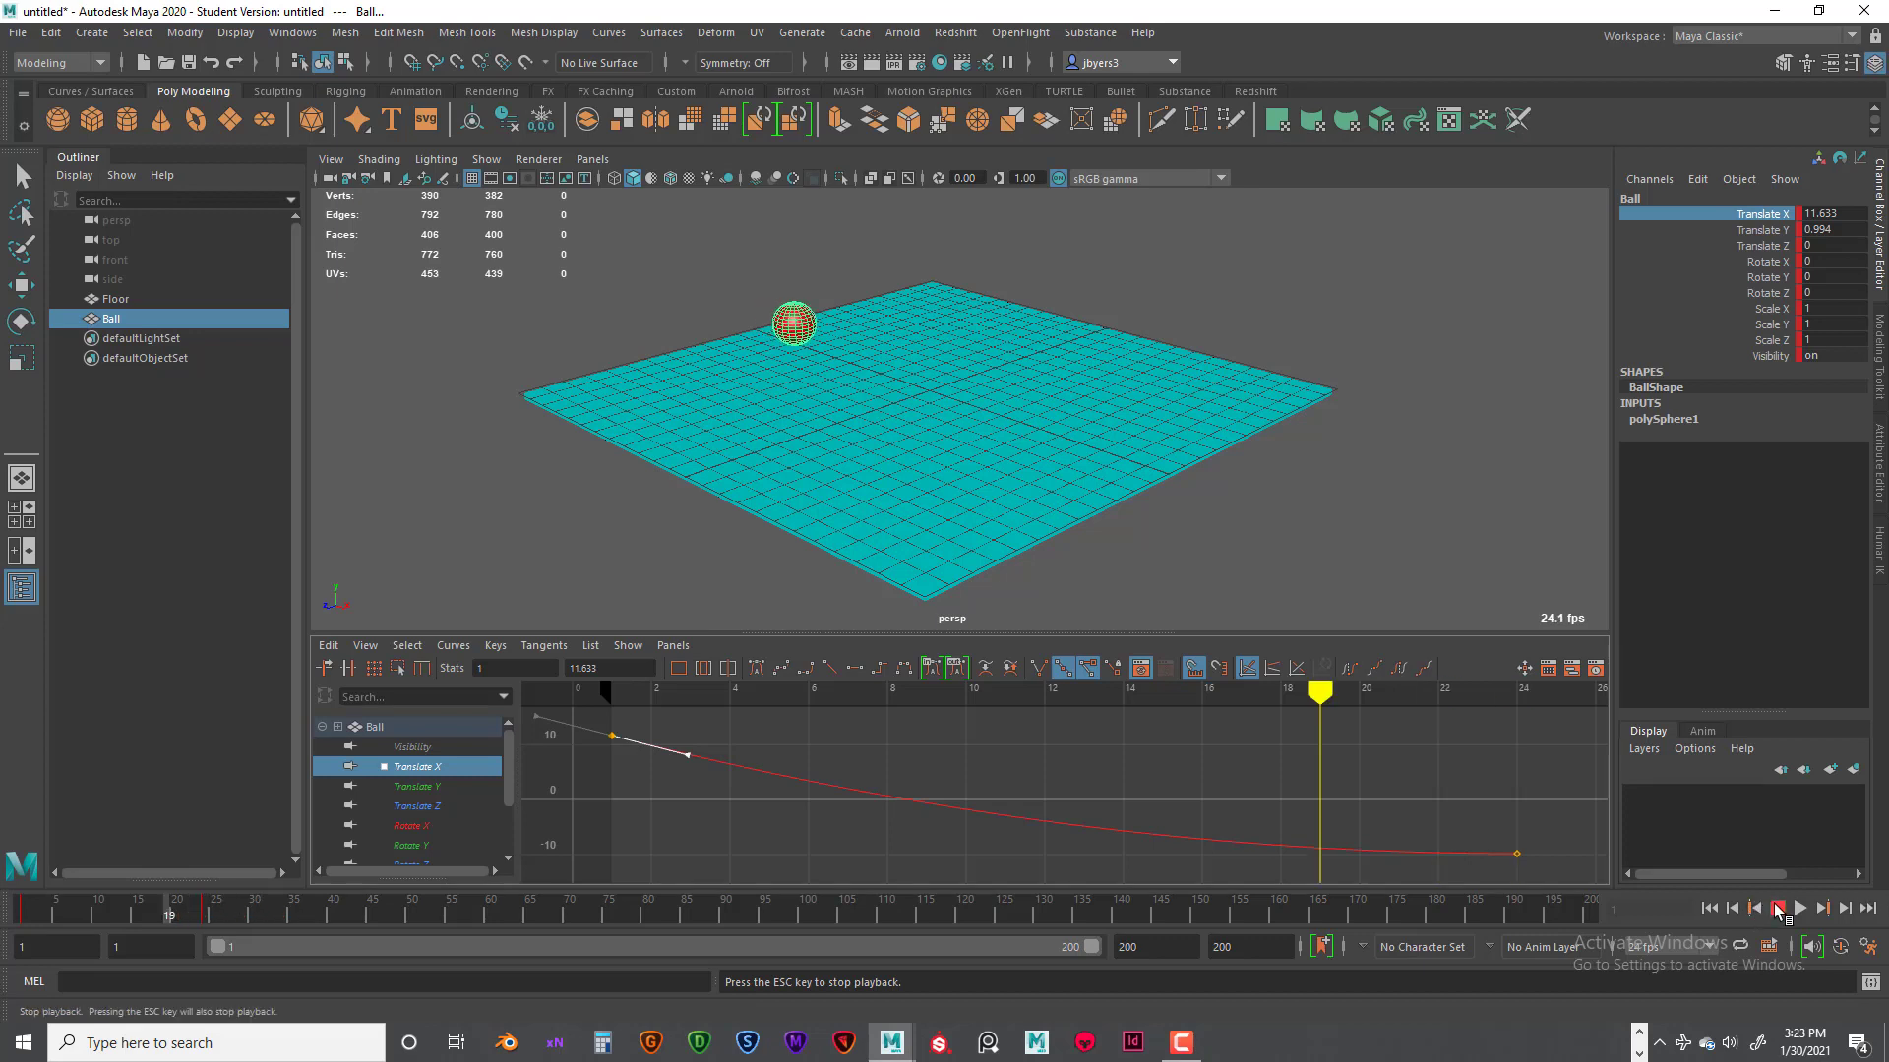
left_click(1777, 909)
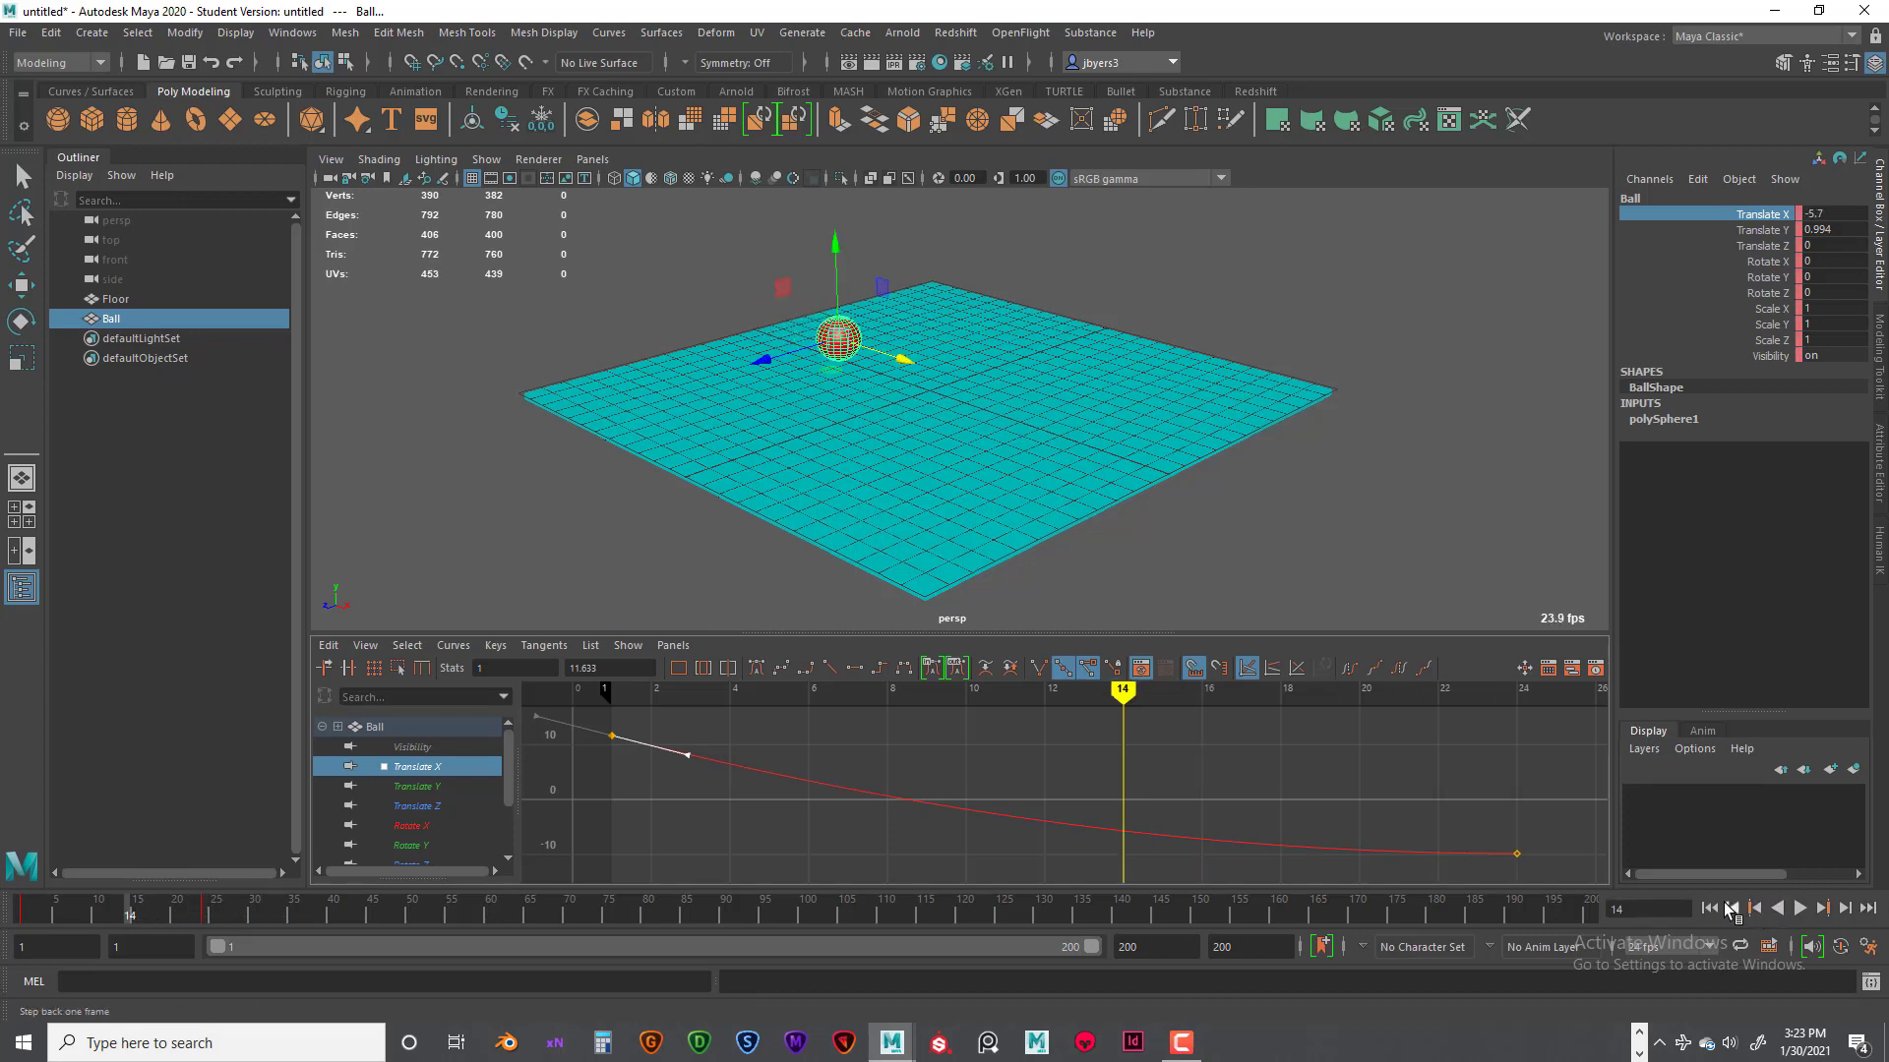
left_click(1709, 909)
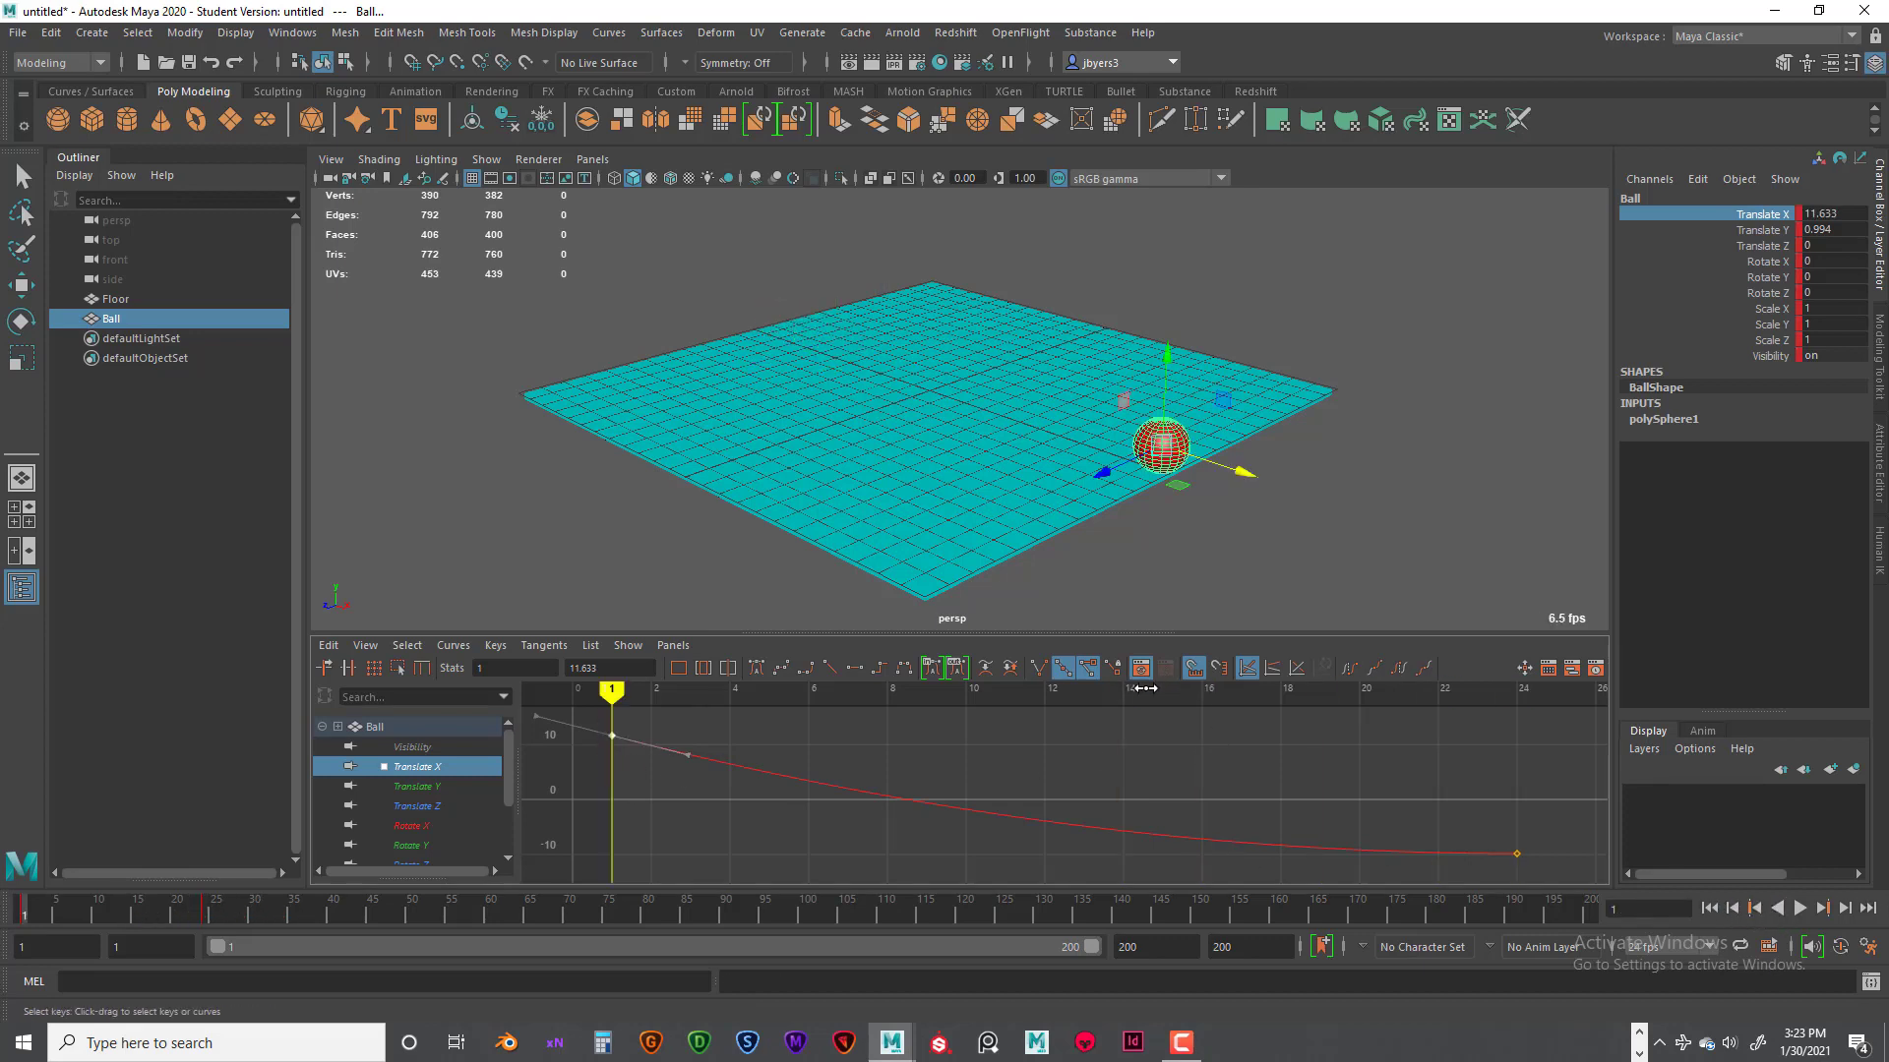
Step: Break the frame 1 key's tangents on the Translate X curve, level the incoming handle and tilt the outgoing handle upward
left_click(1038, 675)
left_click(535, 716)
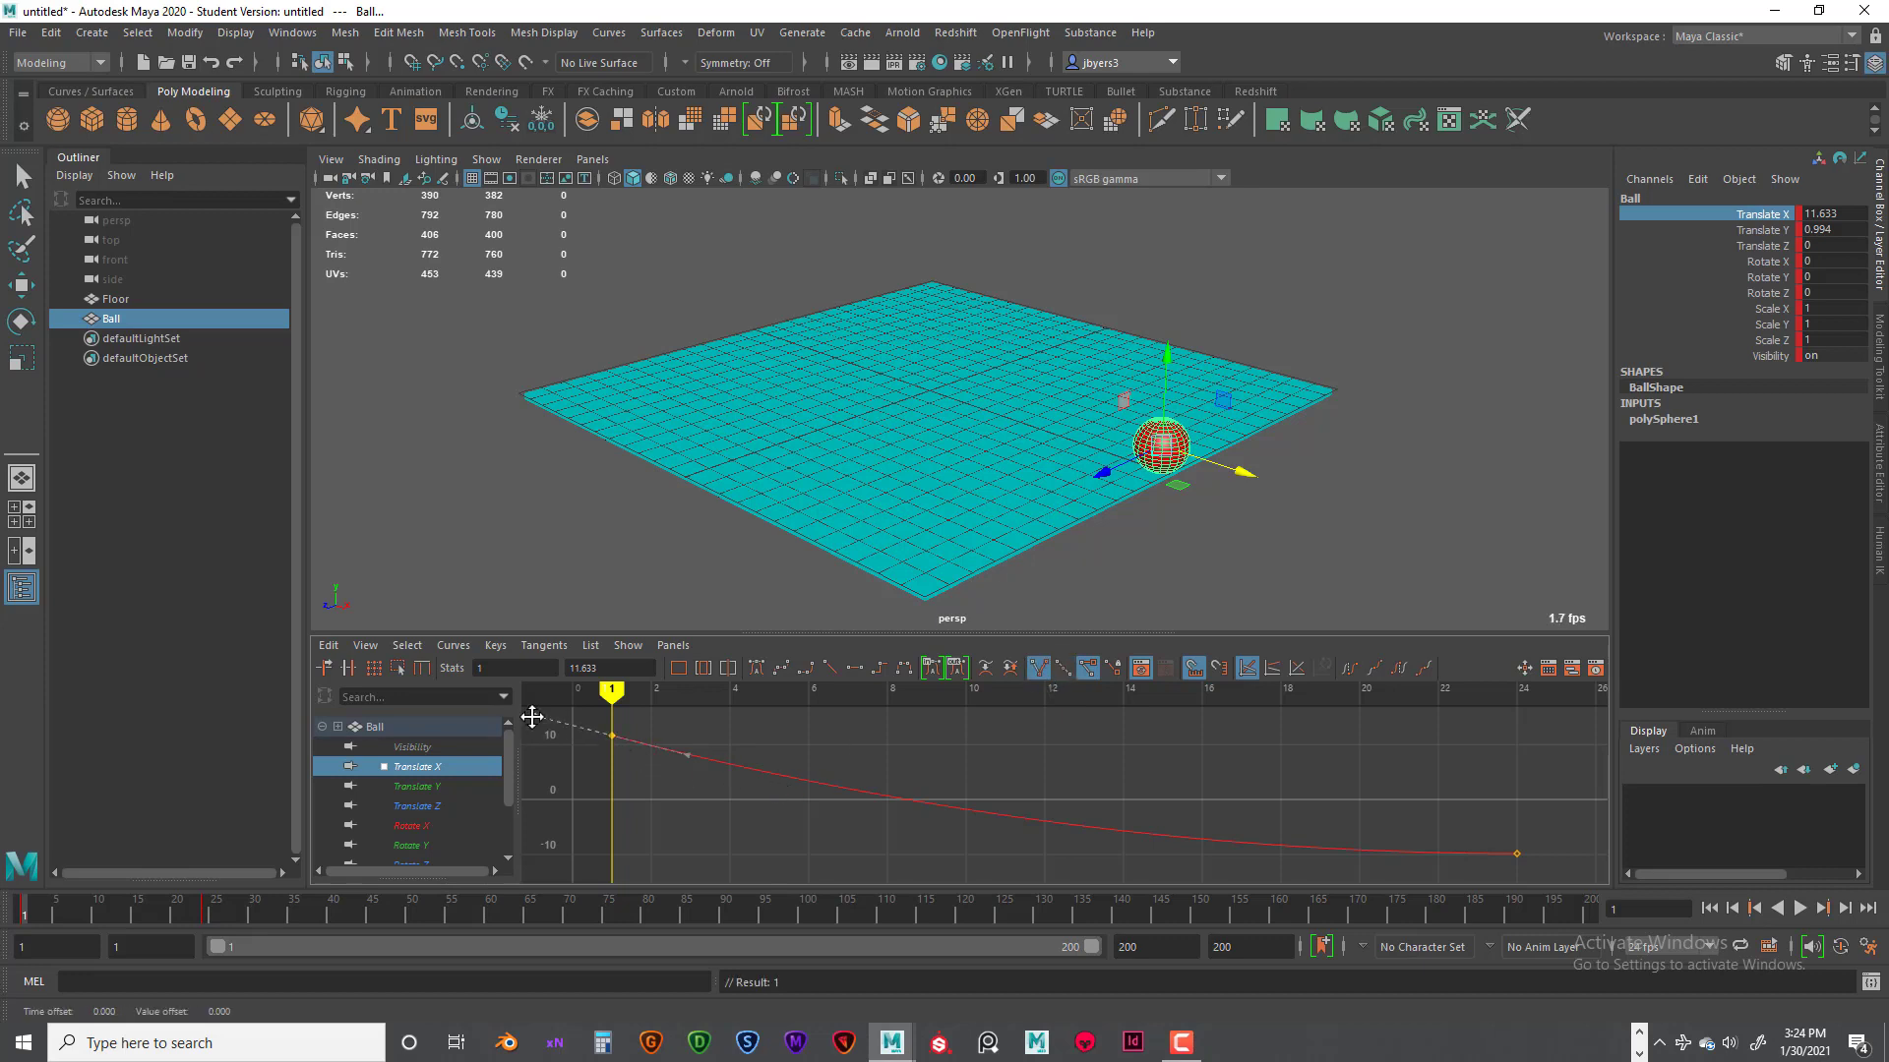
key("w")
middle_click_drag(536, 716, 531, 742)
middle_click_drag(698, 754, 681, 708)
Step: Play back the Ball's backward wind-up motion and scrub the first frames of the timeline, ending at frame 1
left_click(1802, 911)
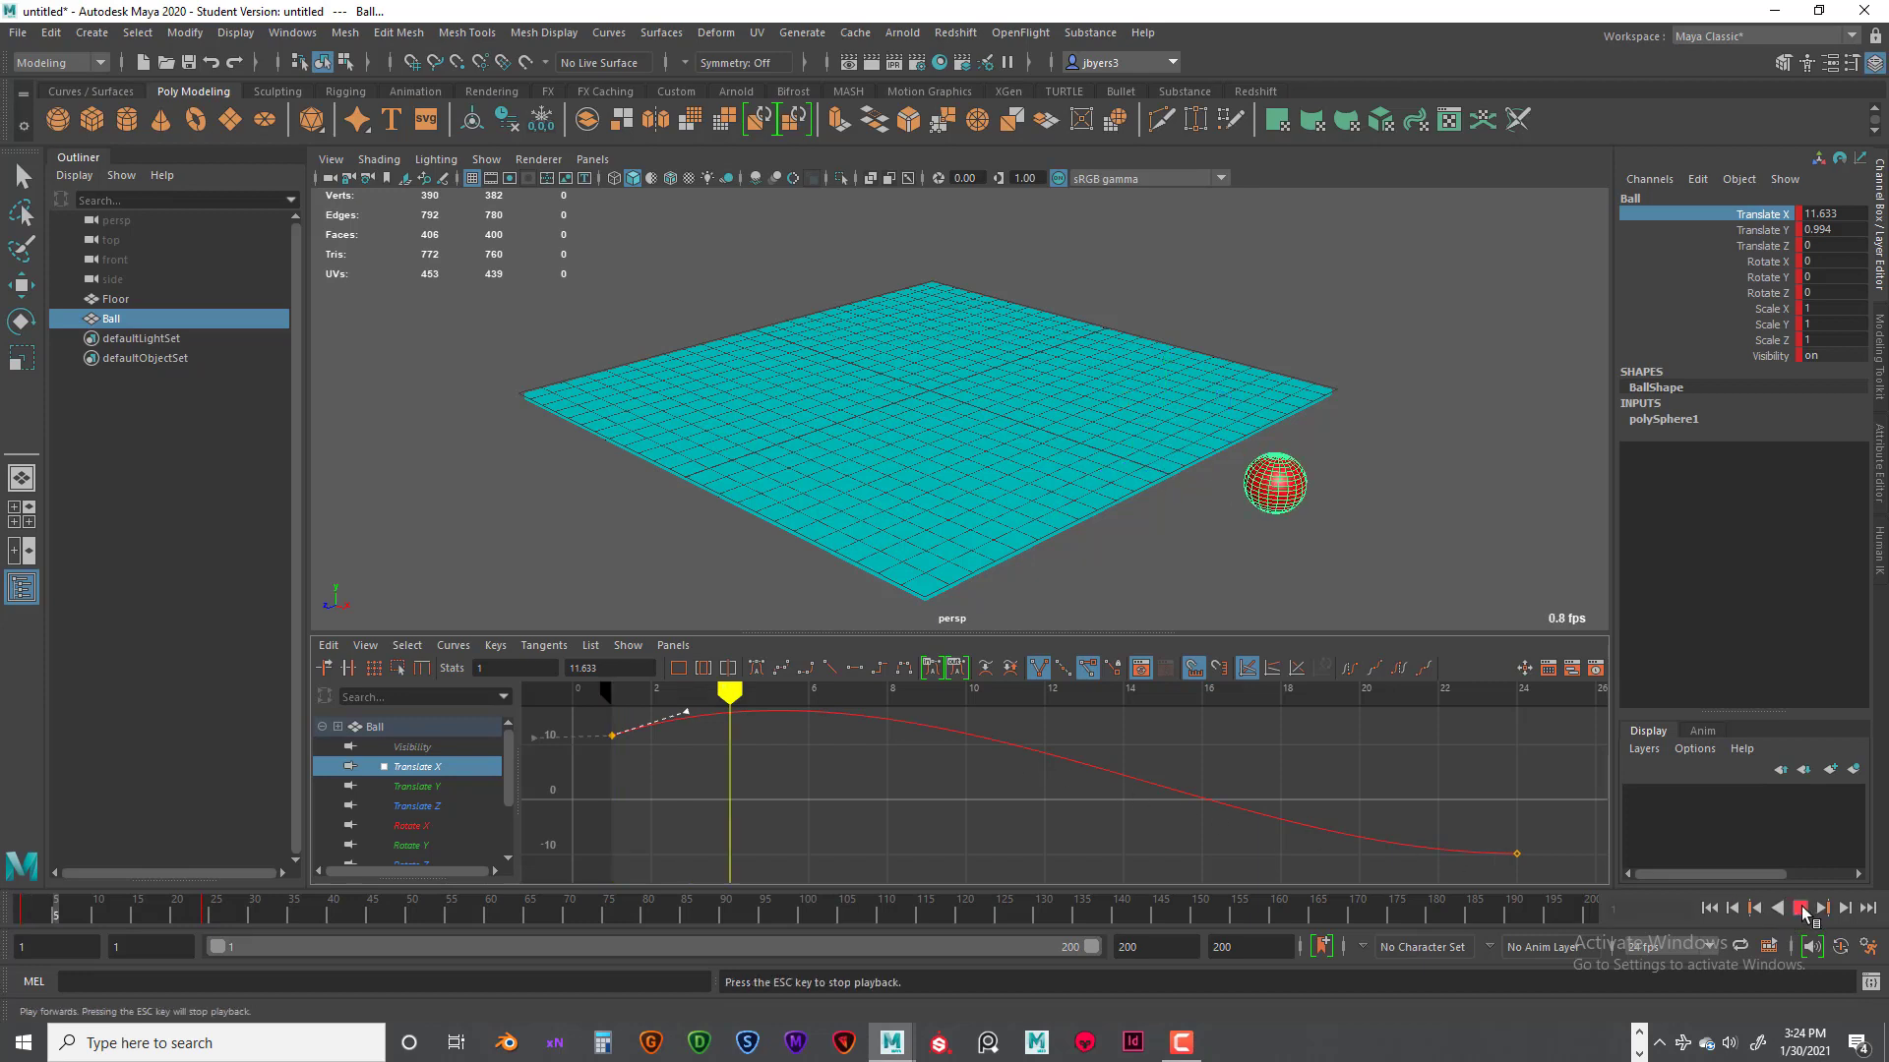
left_click(1802, 911)
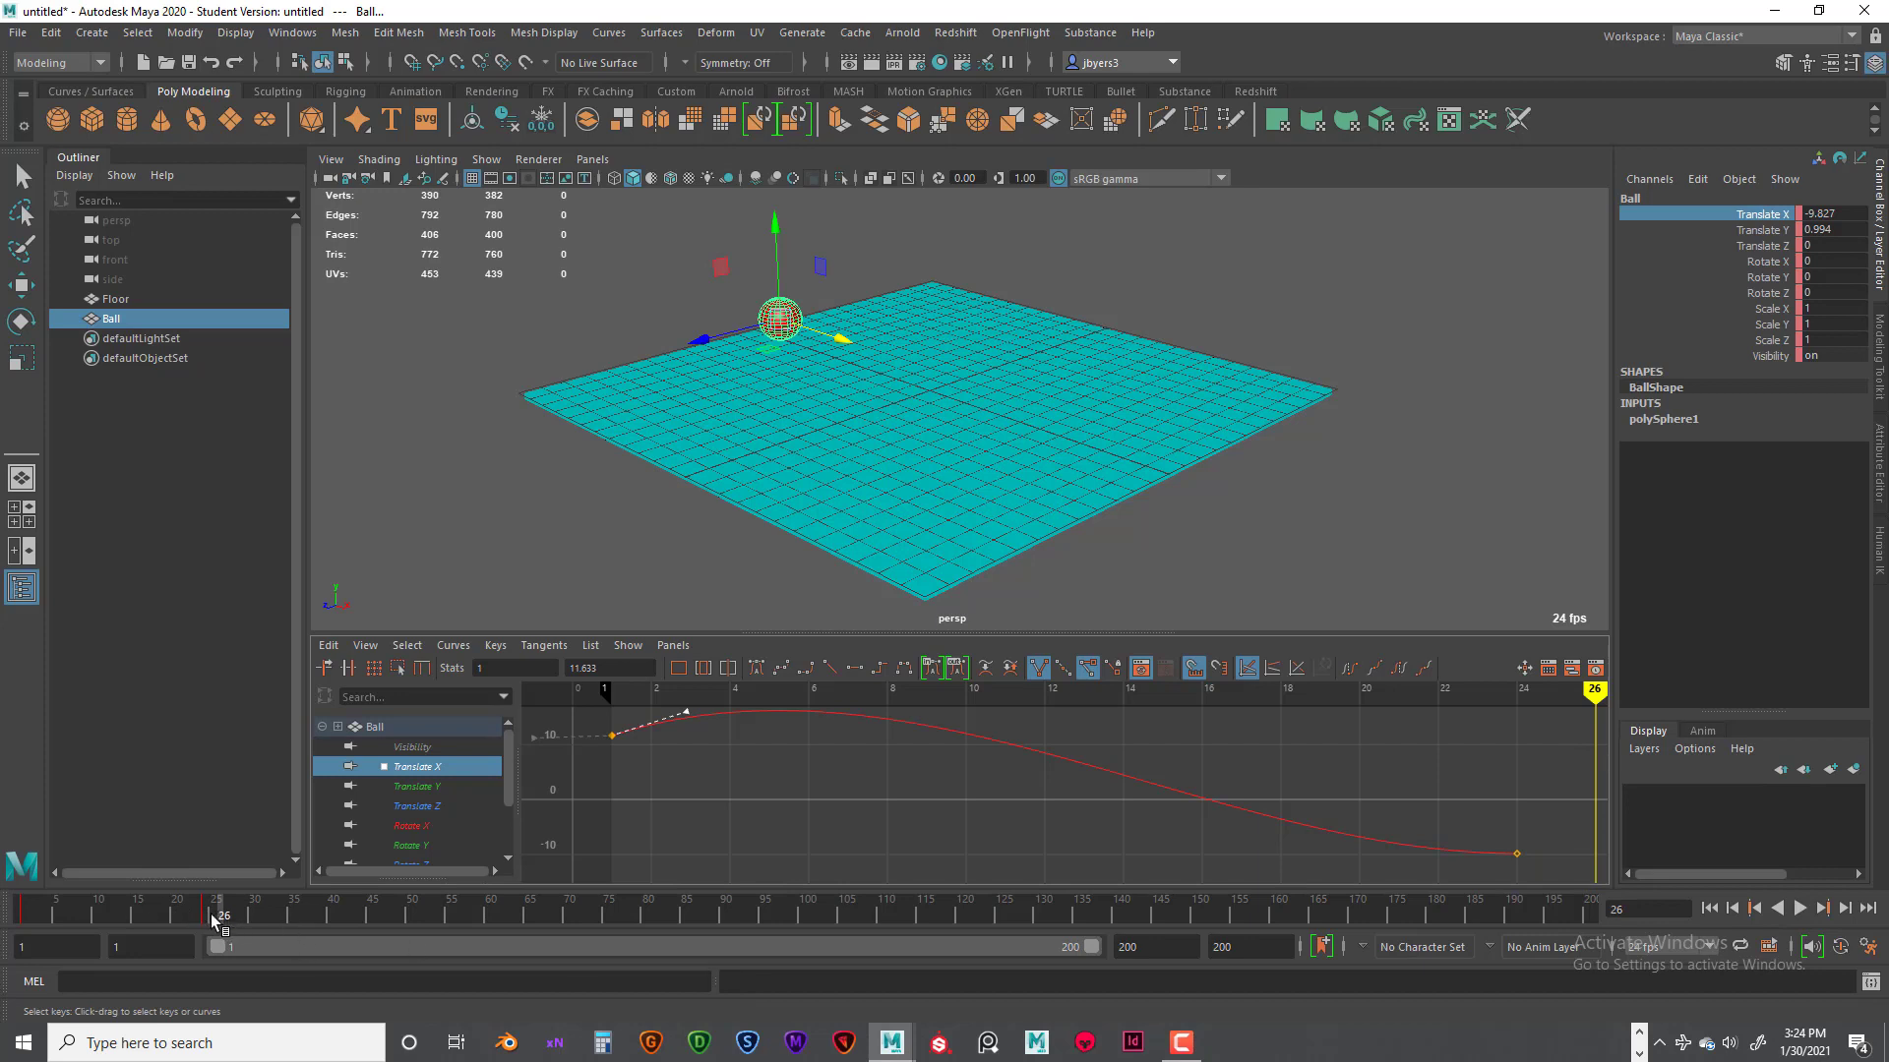
left_click_drag(210, 912, 13, 923)
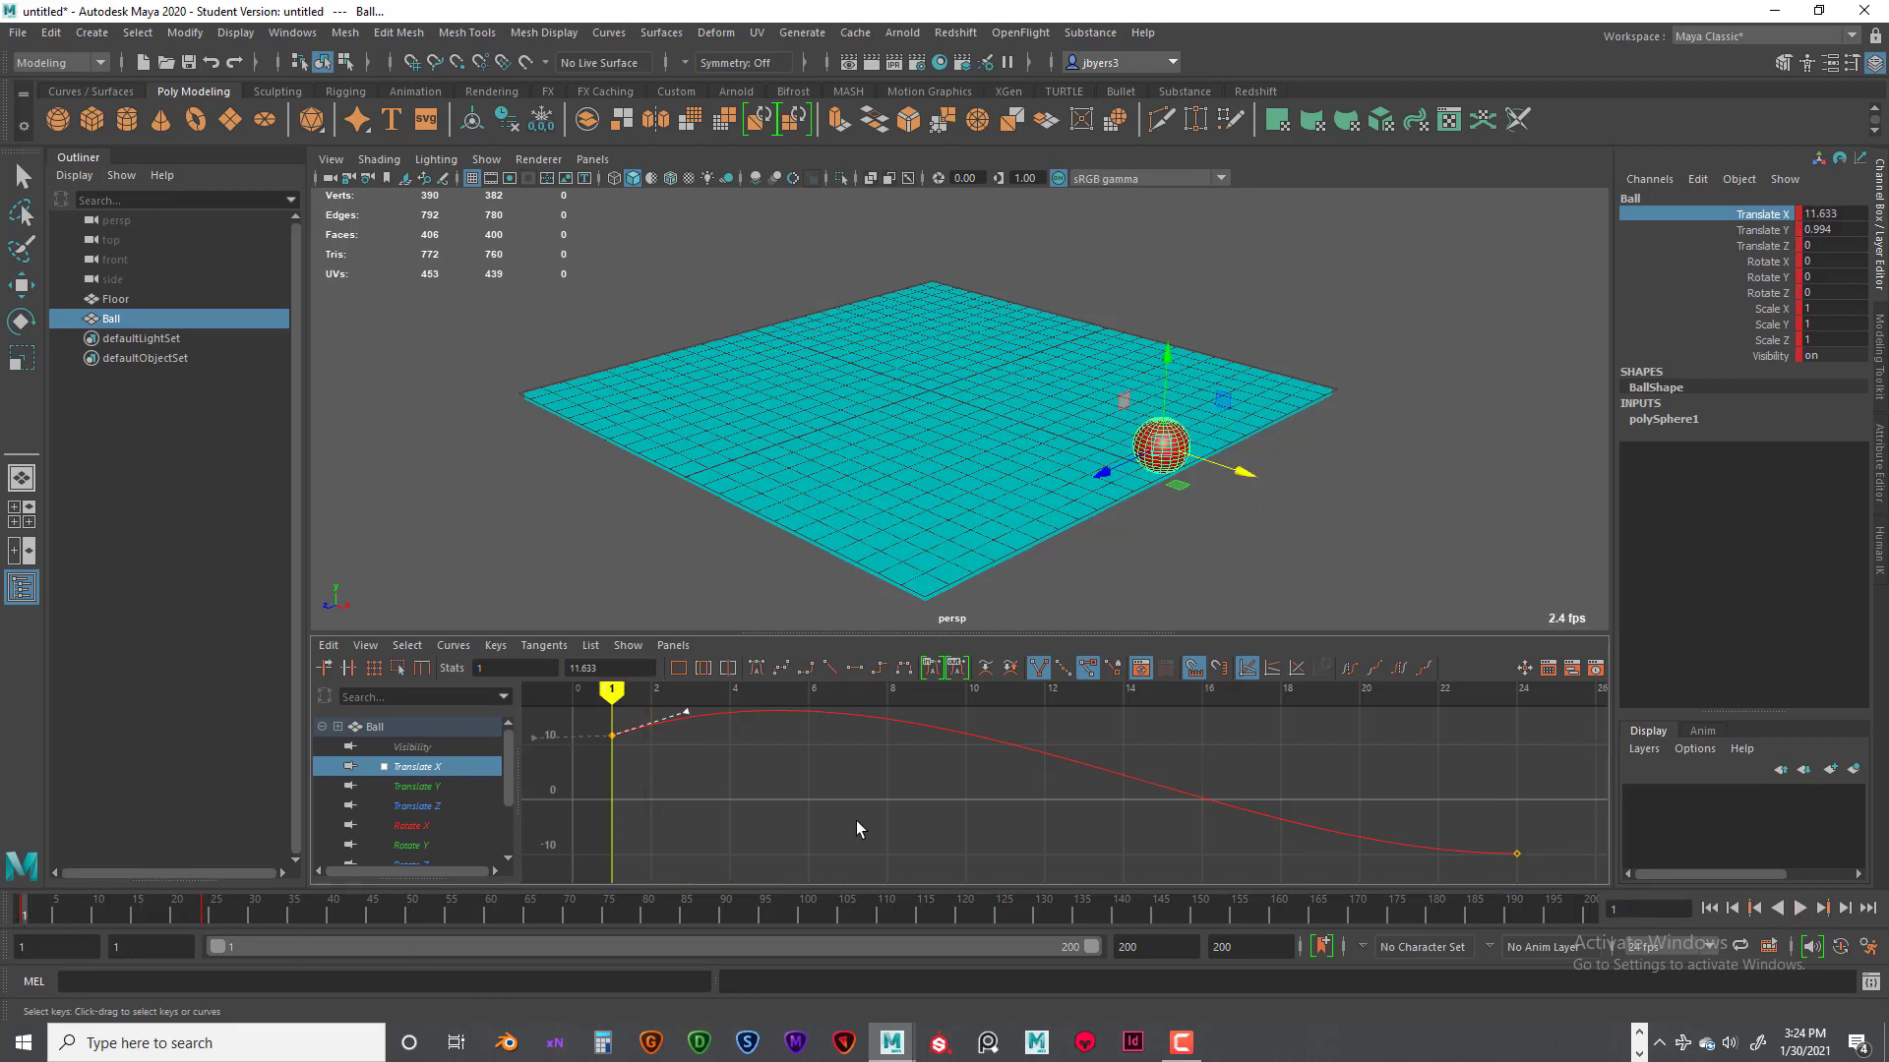
scroll(858, 820, "down", 3, "shift")
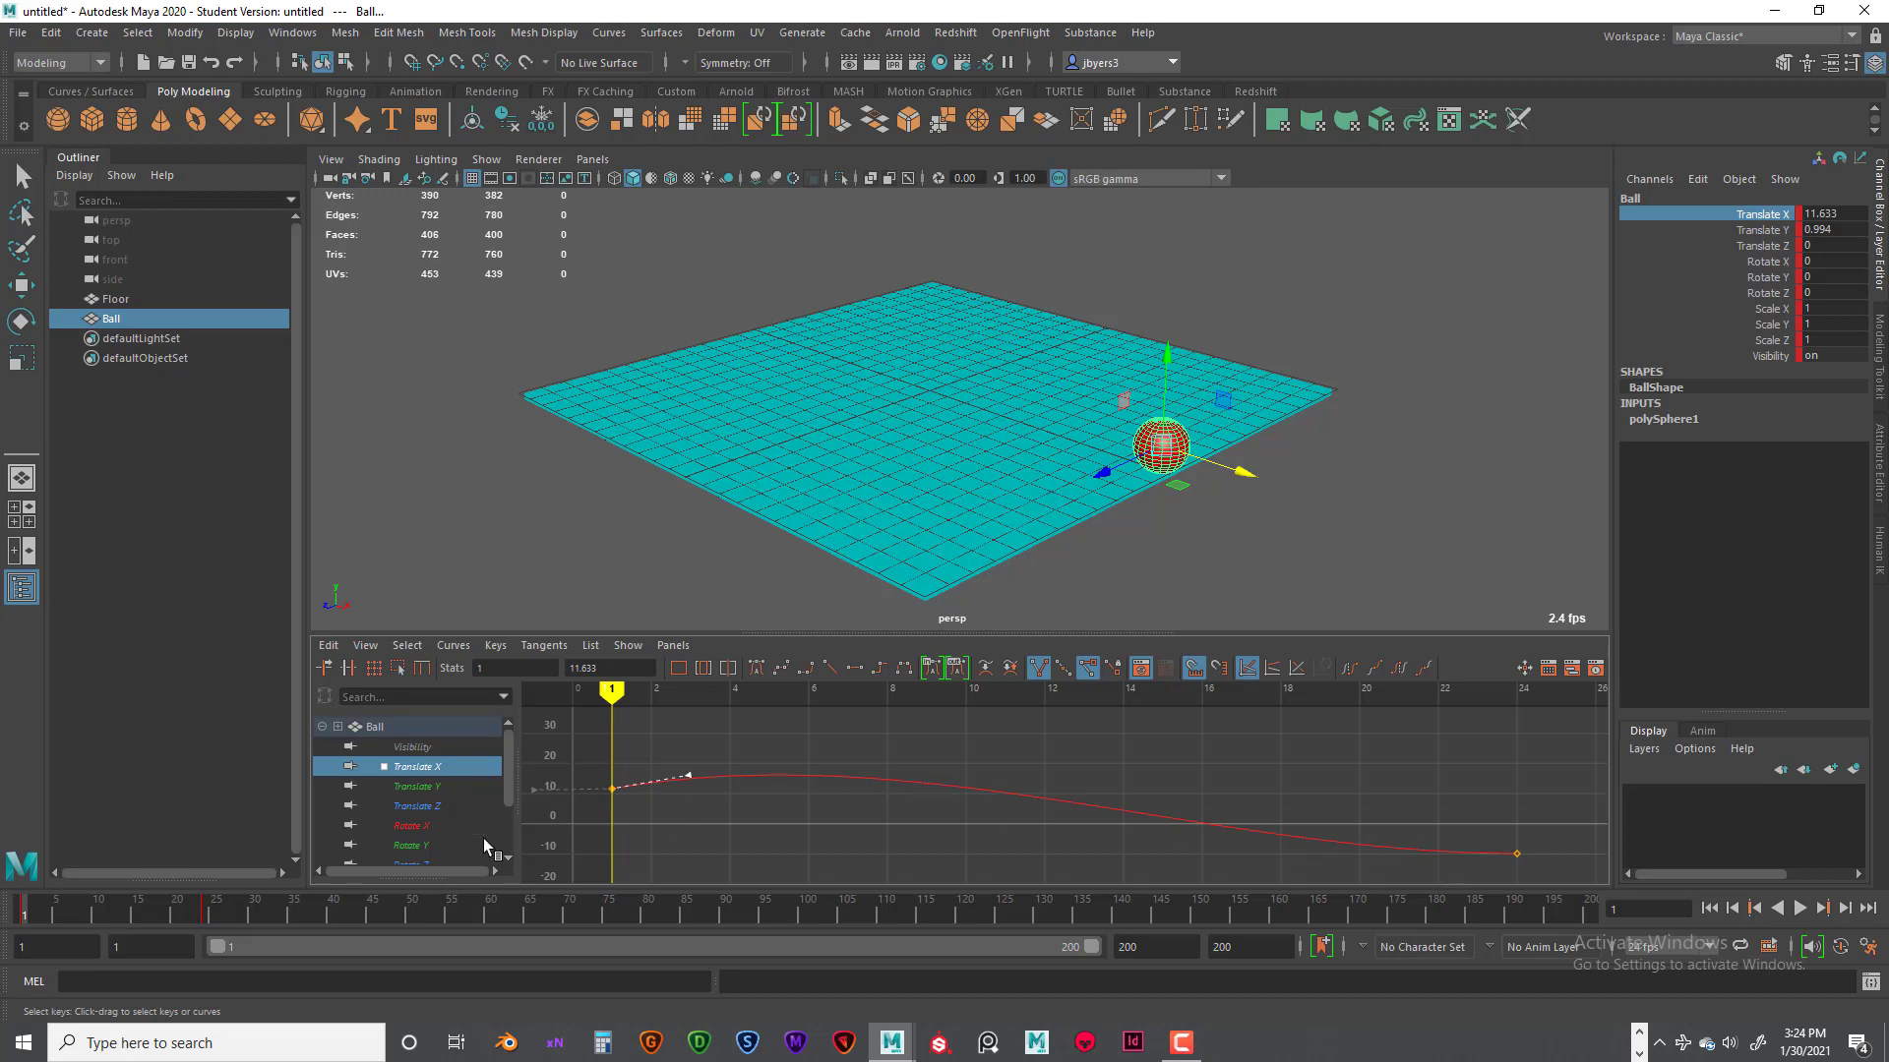
mouse_move(33, 912)
left_mouse_down()
mouse_move(197, 919)
mouse_move(24, 917)
left_mouse_up()
mouse_move(31, 914)
left_mouse_down()
mouse_move(223, 912)
mouse_move(22, 912)
left_mouse_up()
Step: Lower the frame 1 key's outgoing handle, apply flat tangents, and play the animation before returning to frame 1
left_click_drag(690, 775, 695, 795)
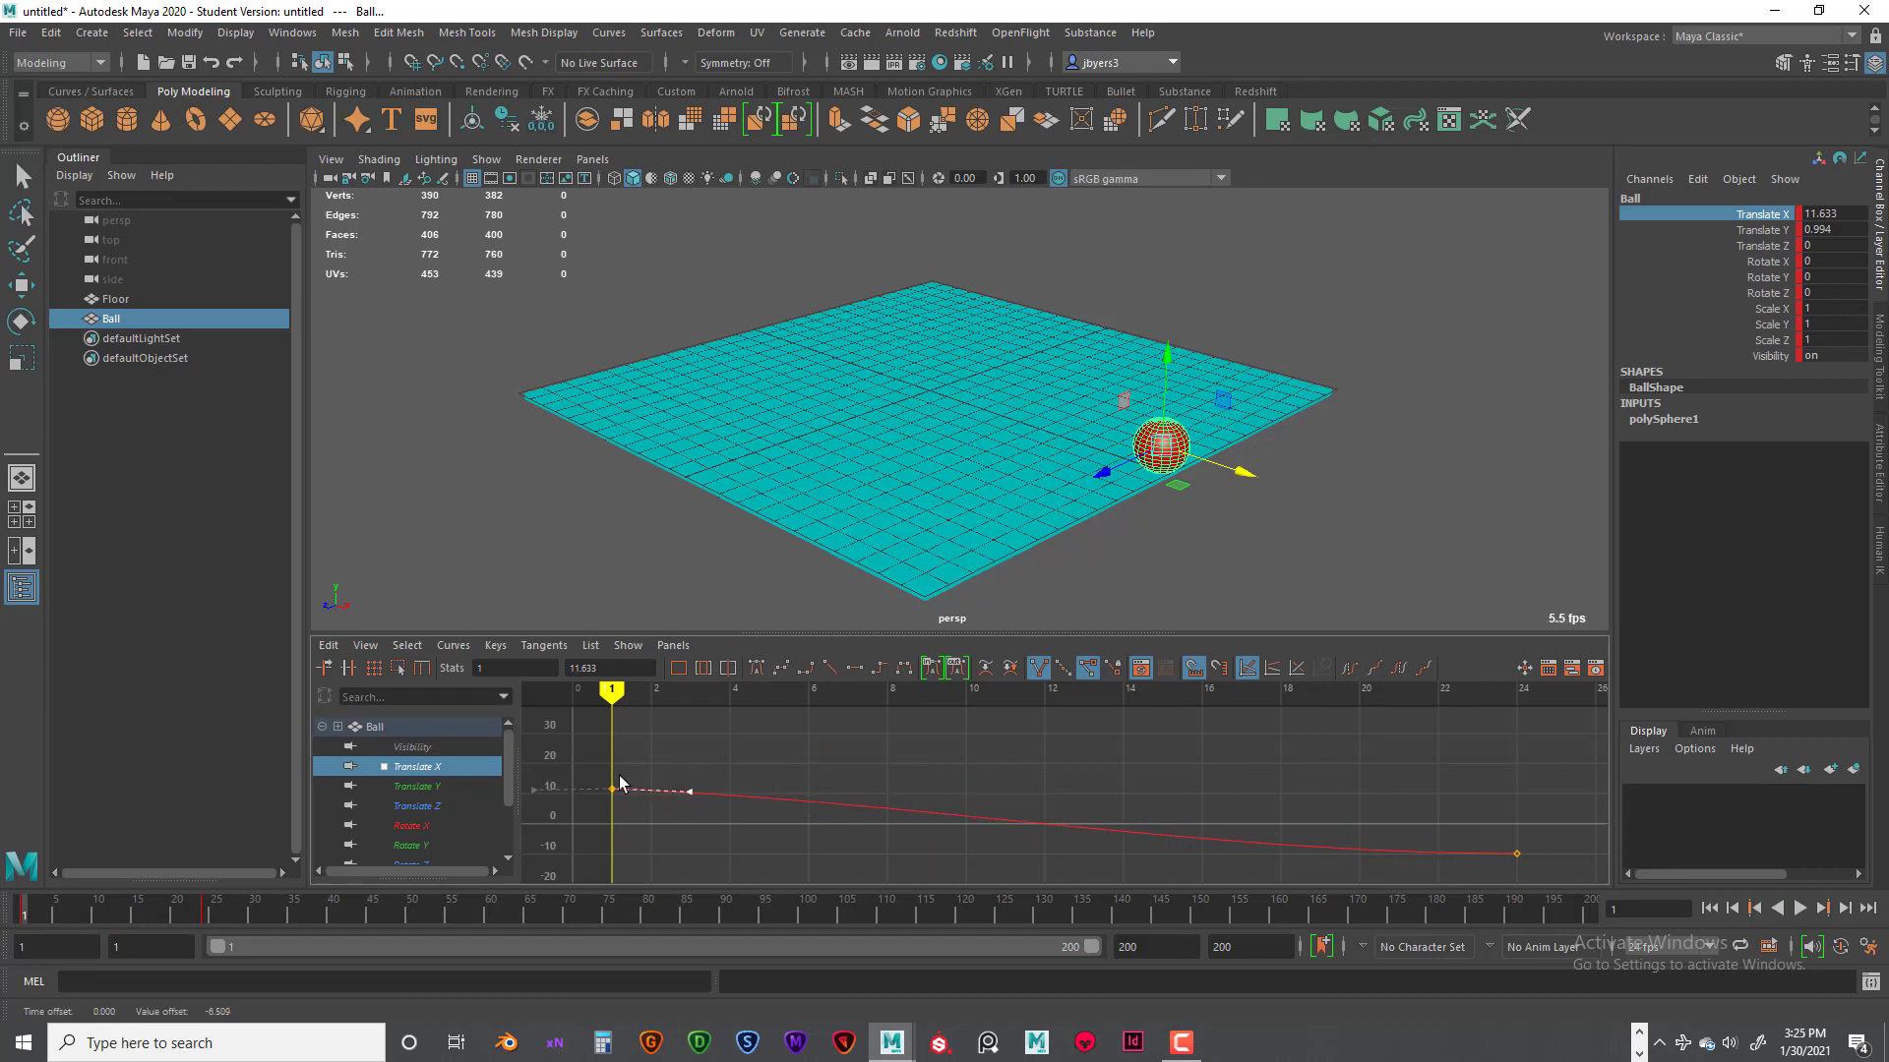
left_click(855, 669)
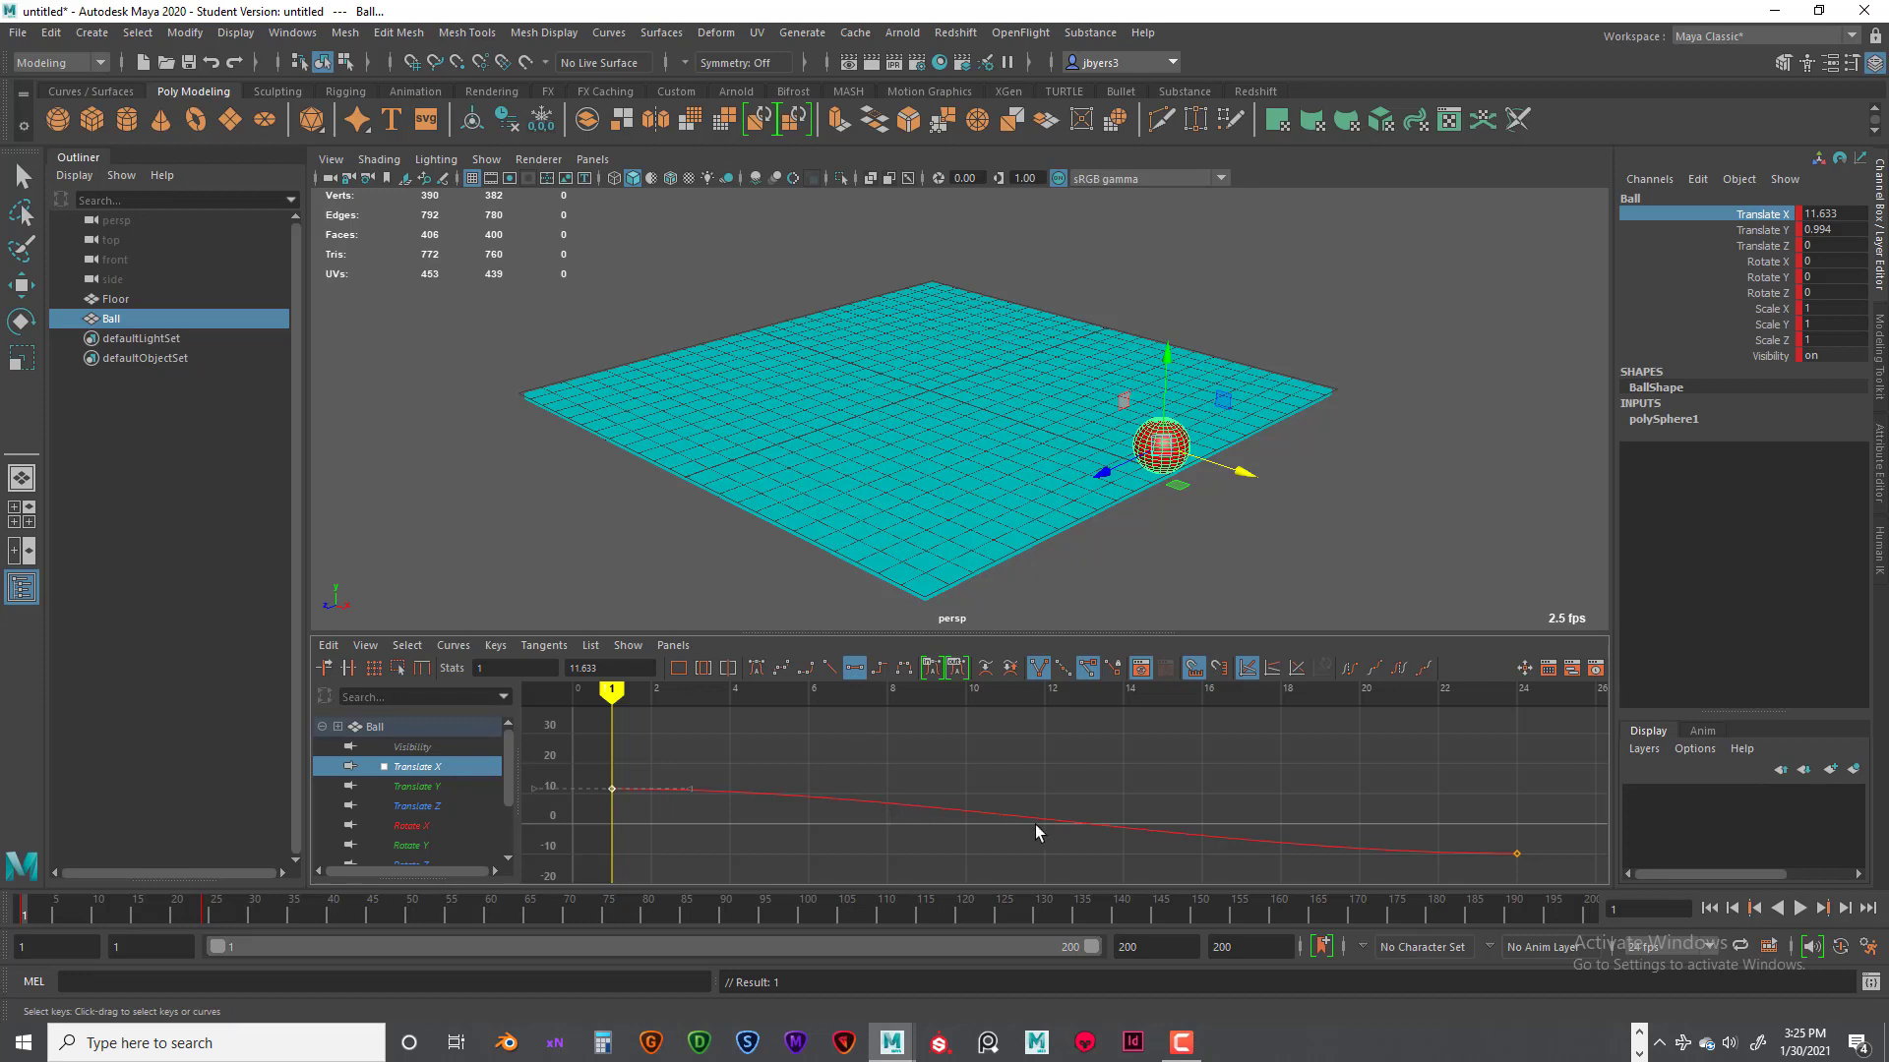
left_click(1799, 908)
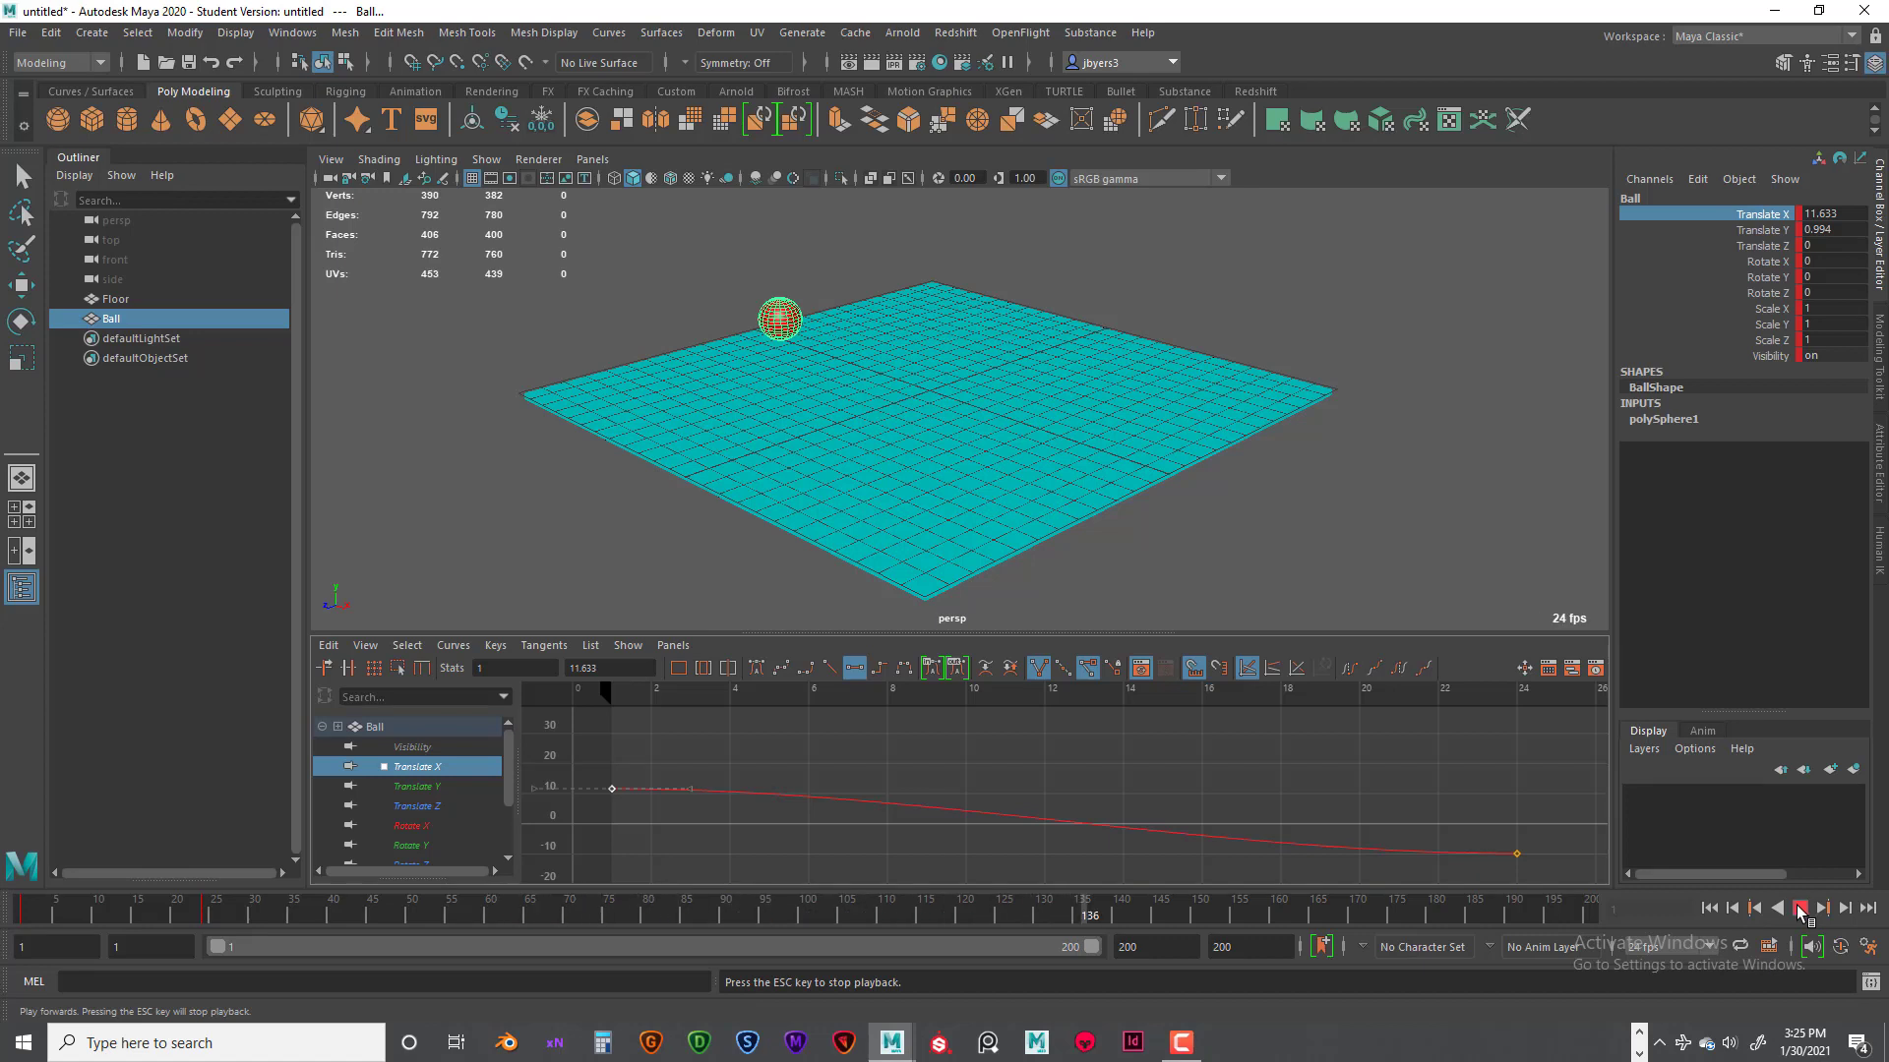
left_click(1800, 909)
left_click(1717, 909)
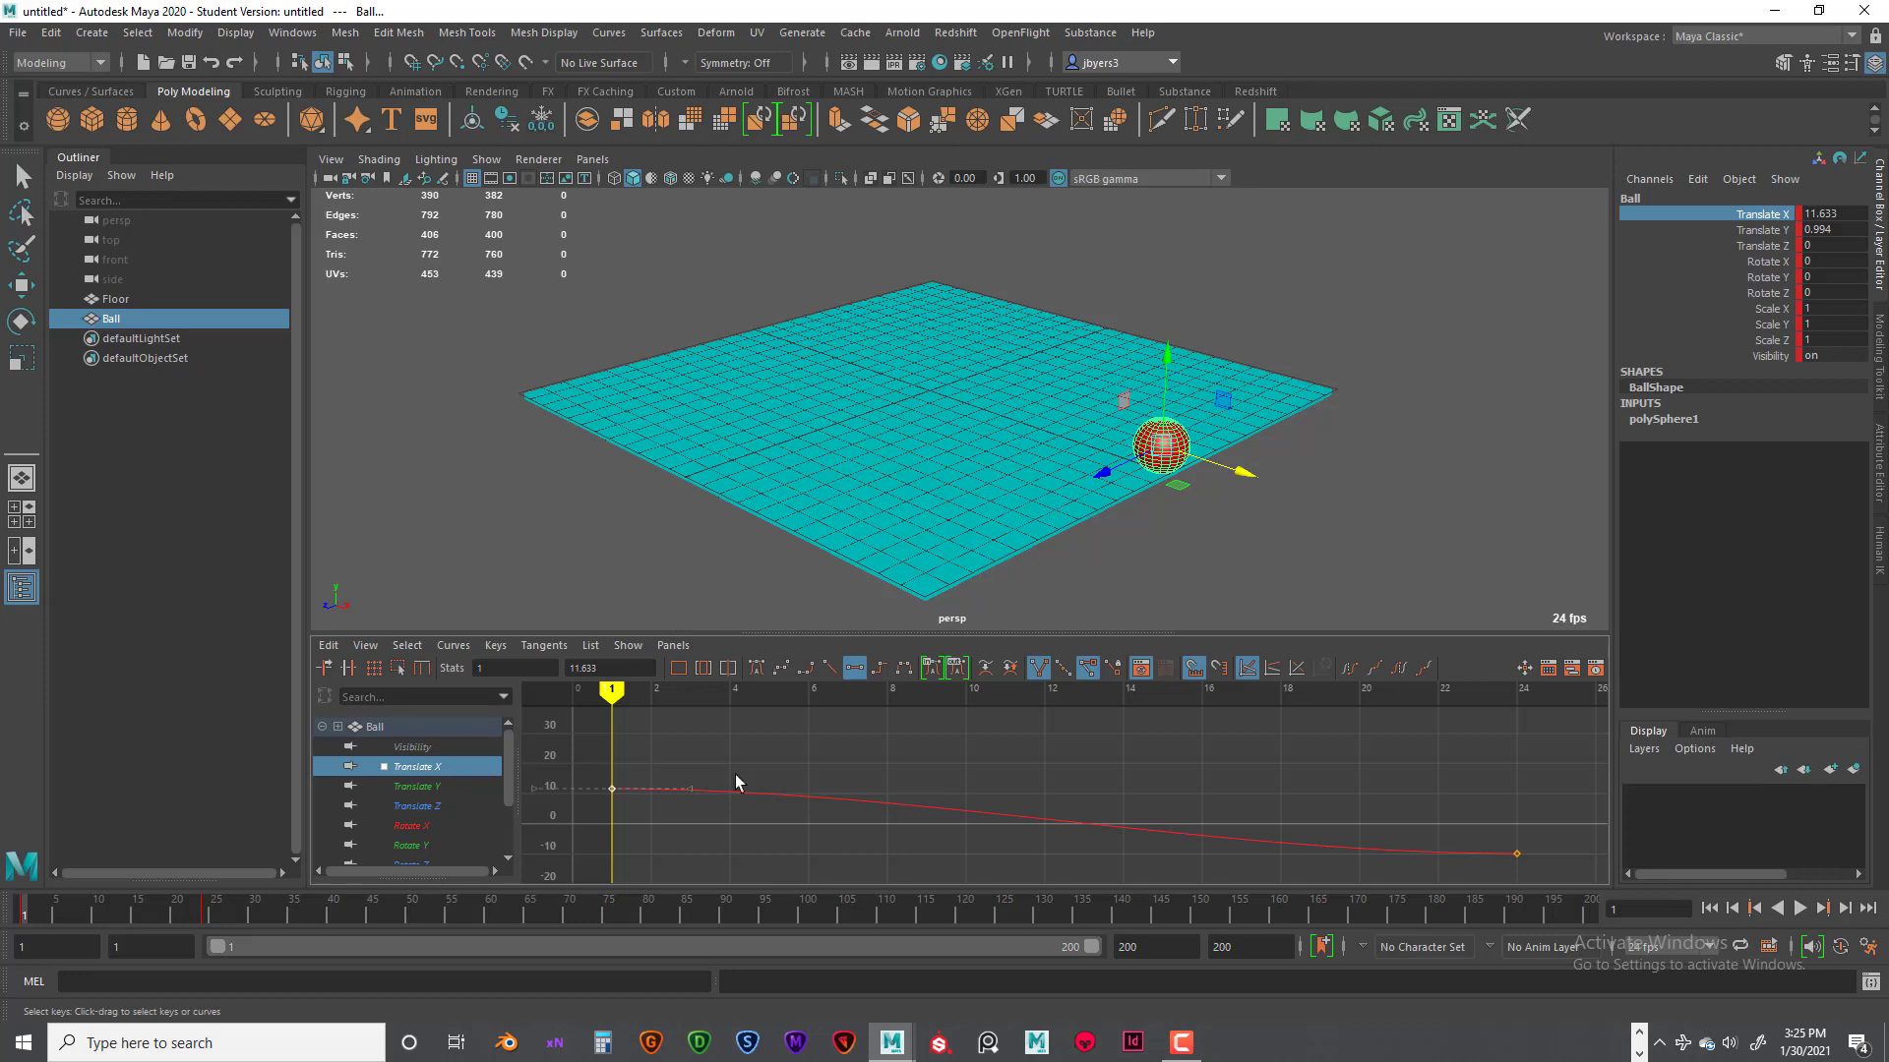
Step: Delete the Ball's keys at frame 1 and frame 24 from the timeline
right_click(22, 913)
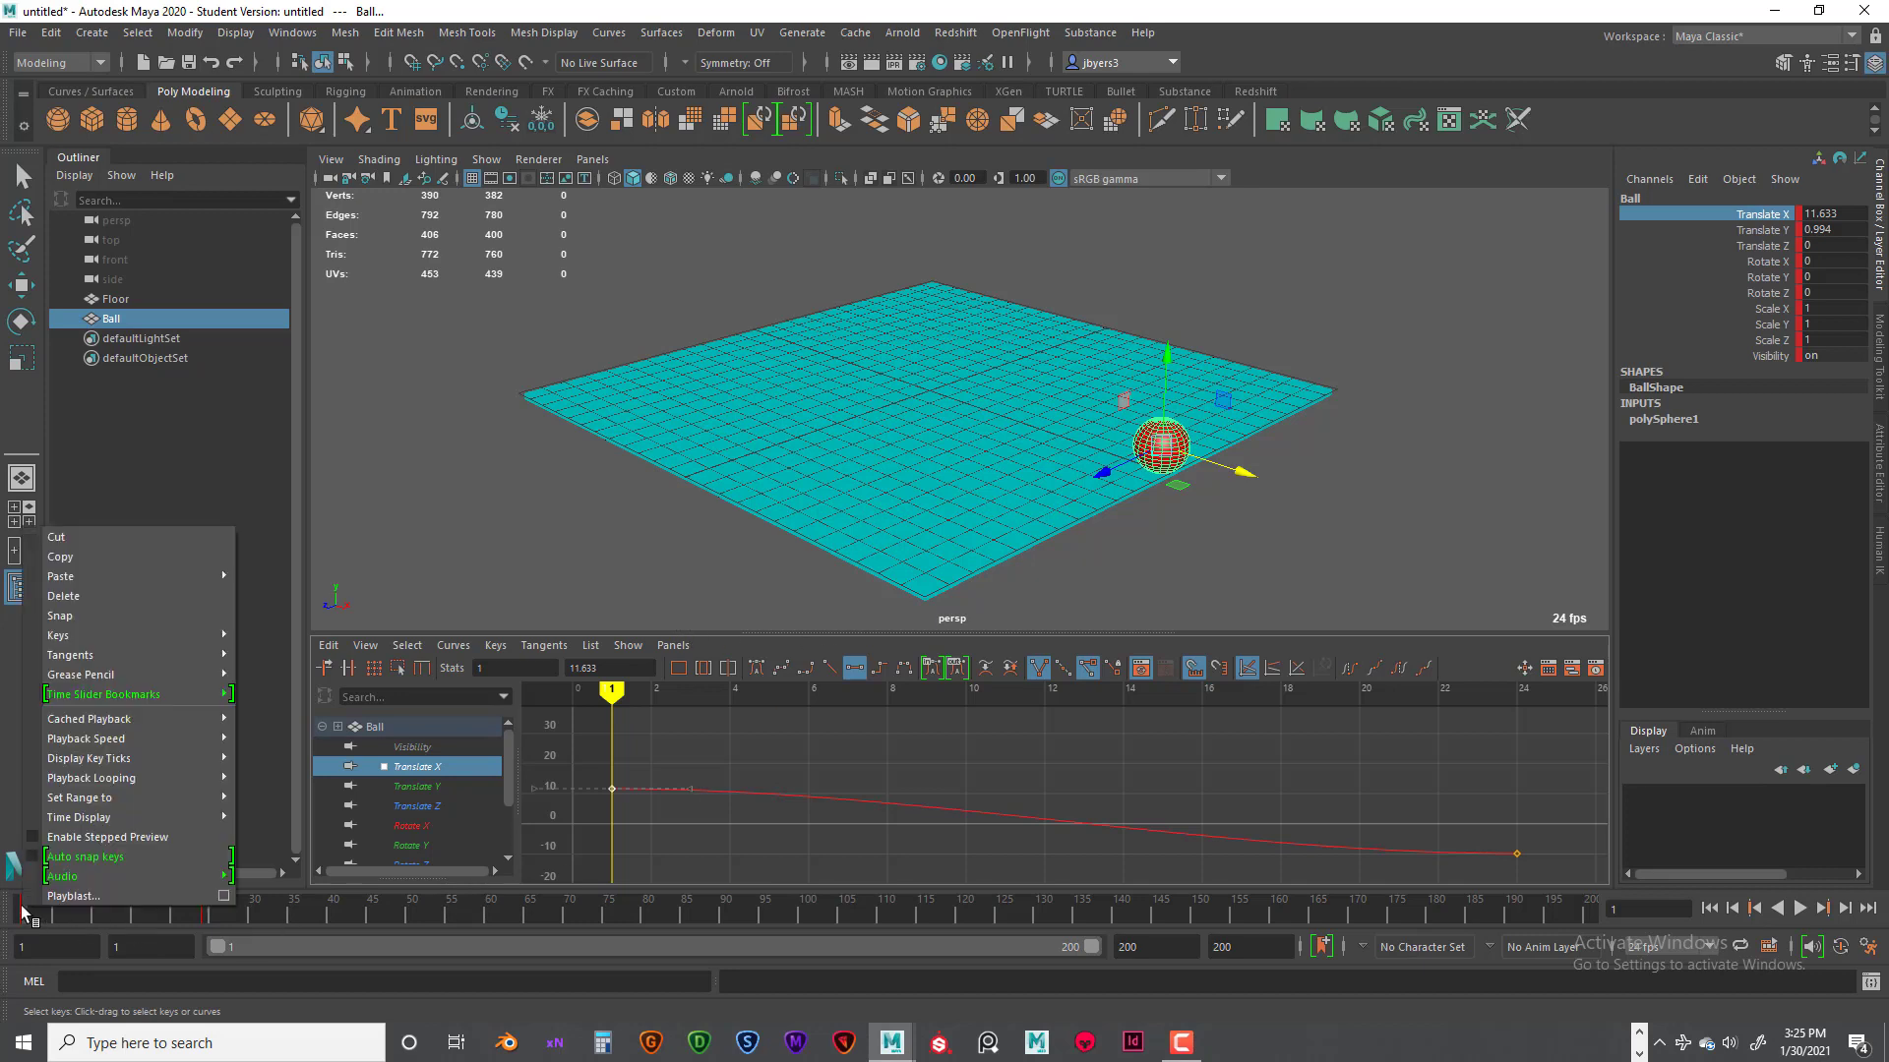
left_click(74, 598)
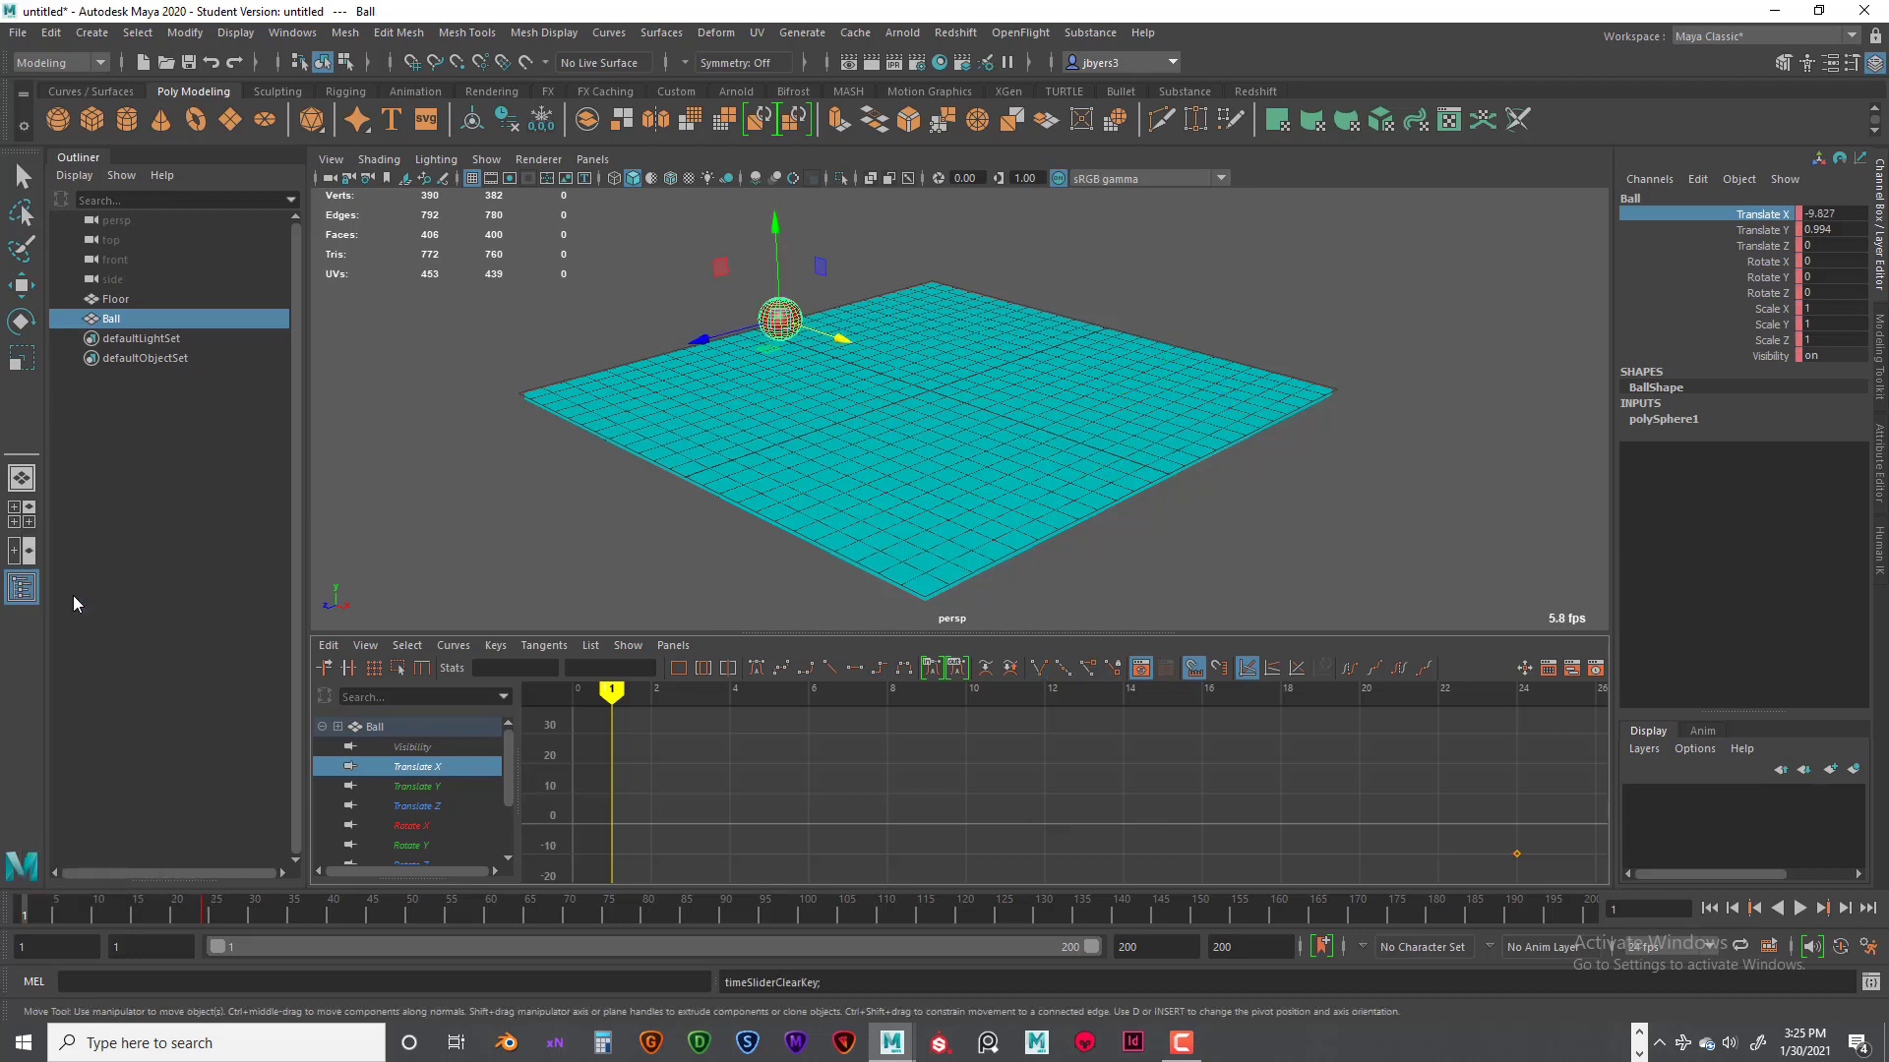
left_click(199, 911)
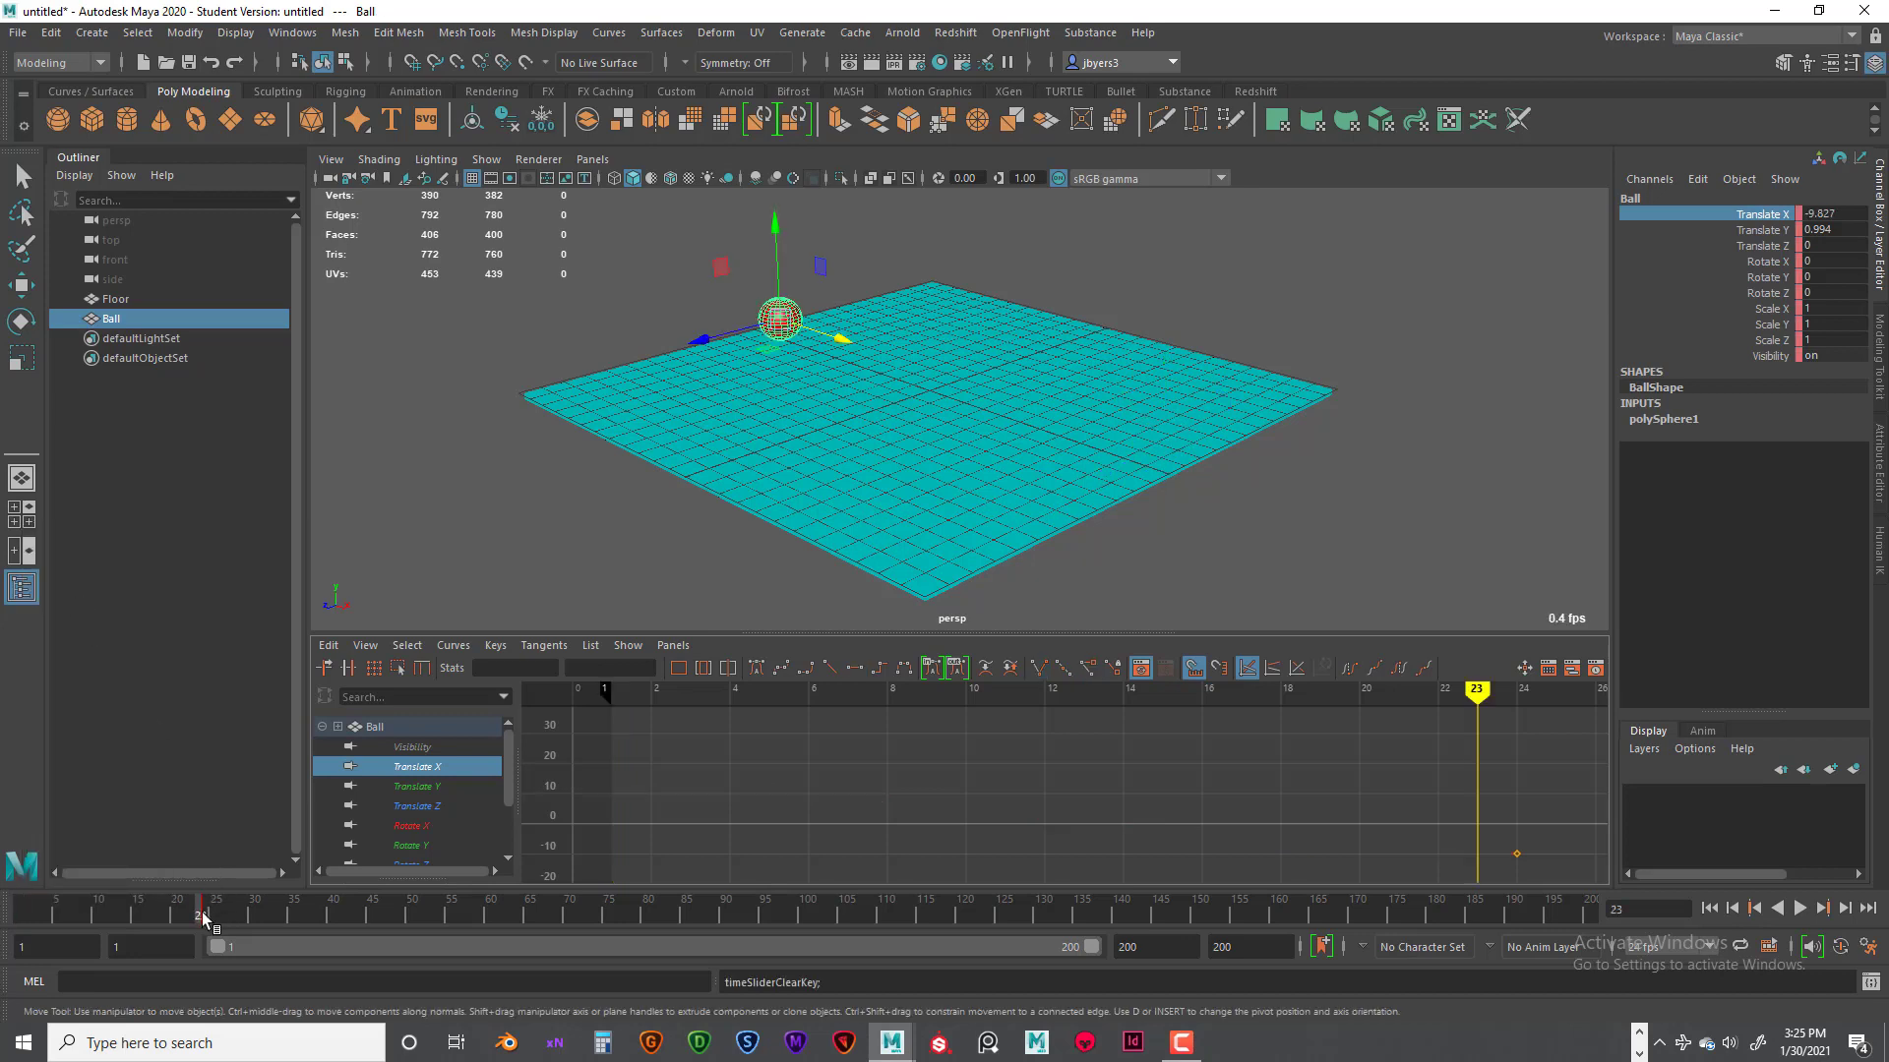
right_click(203, 912)
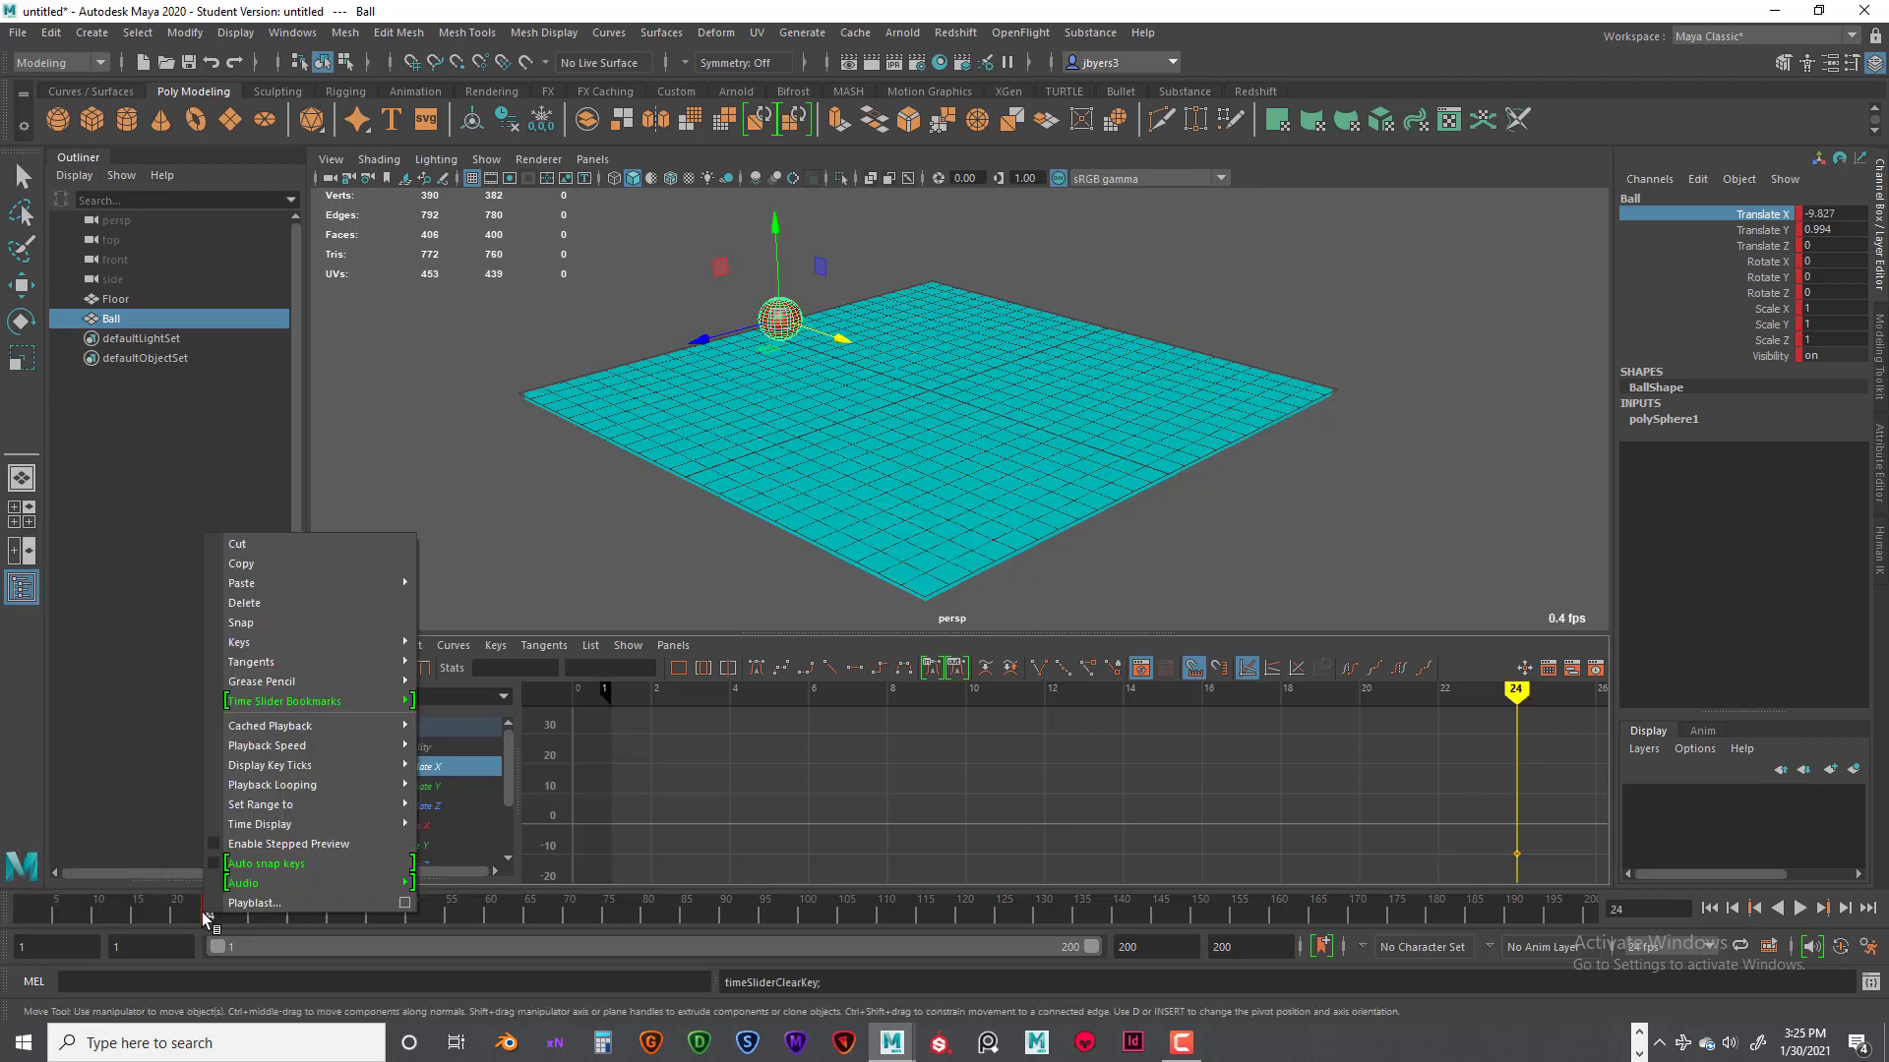
left_click(244, 603)
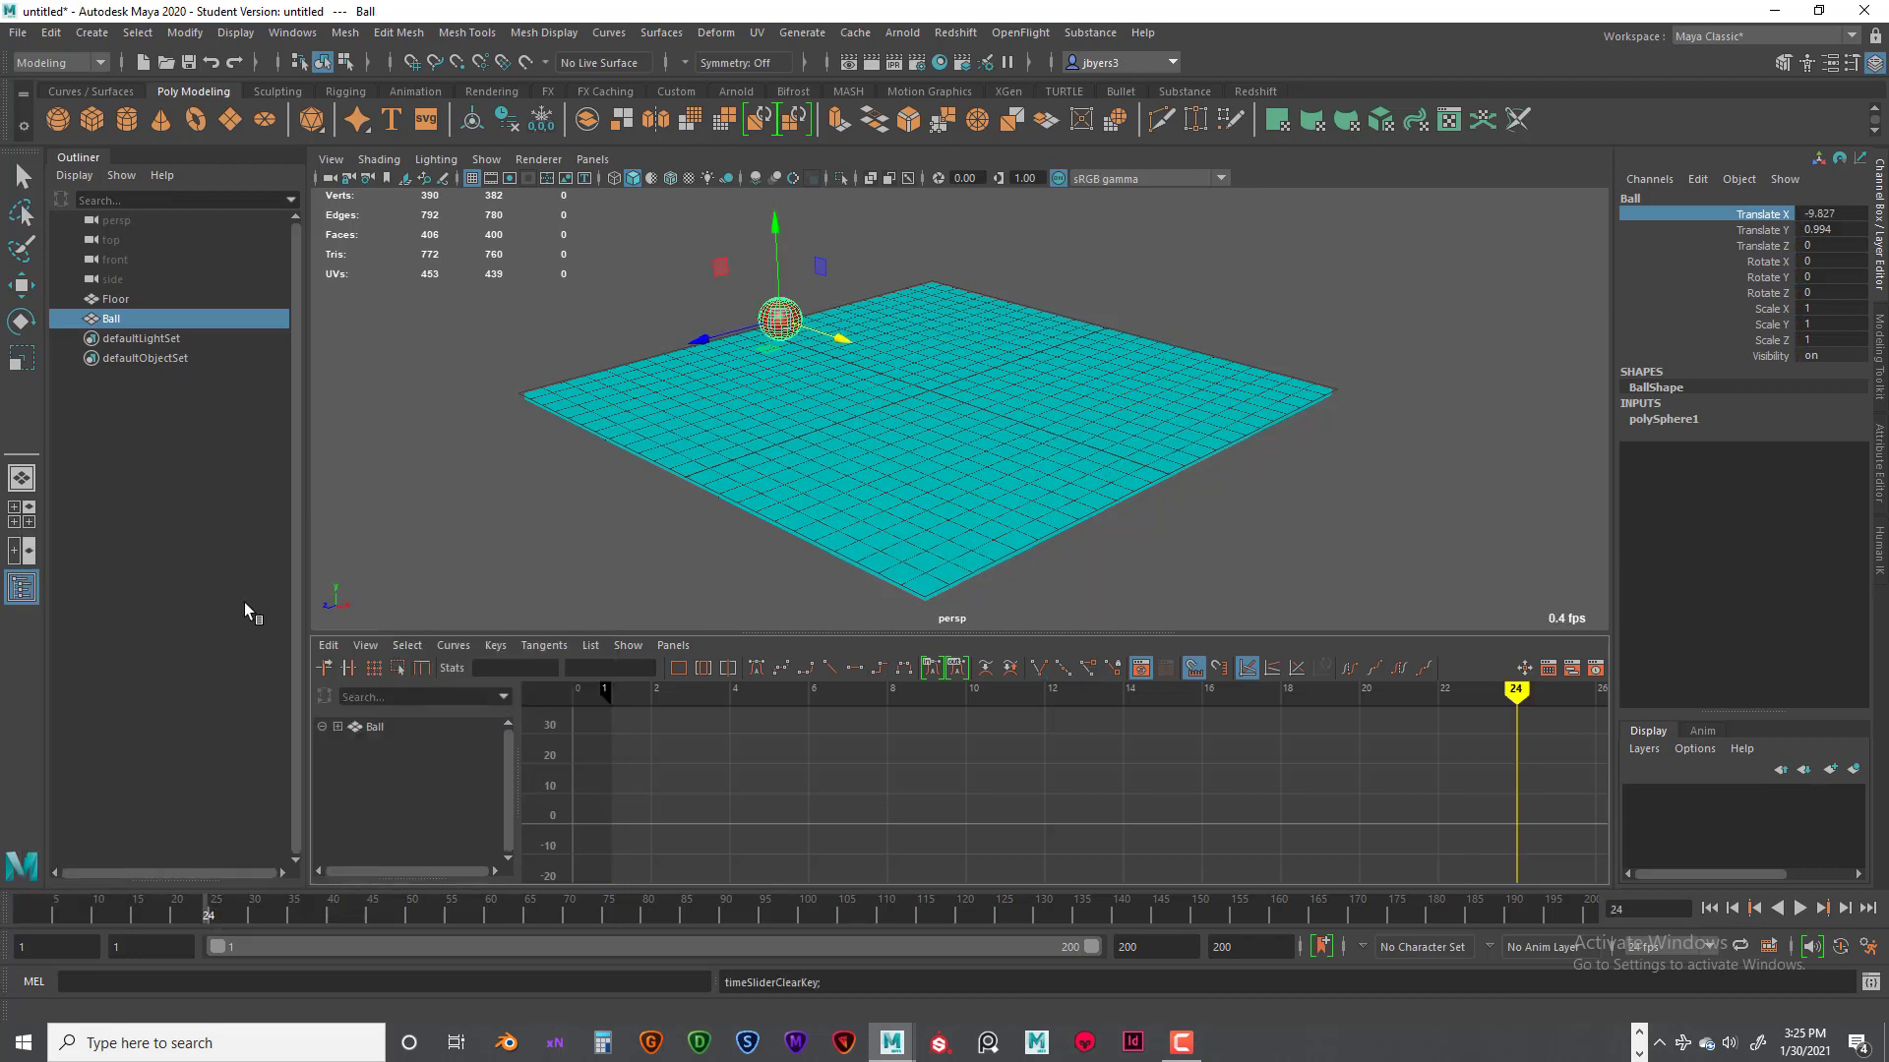
Step: Return to frame 1 and set the Ball's Translate X to 0
left_click_drag(204, 913, 4, 929)
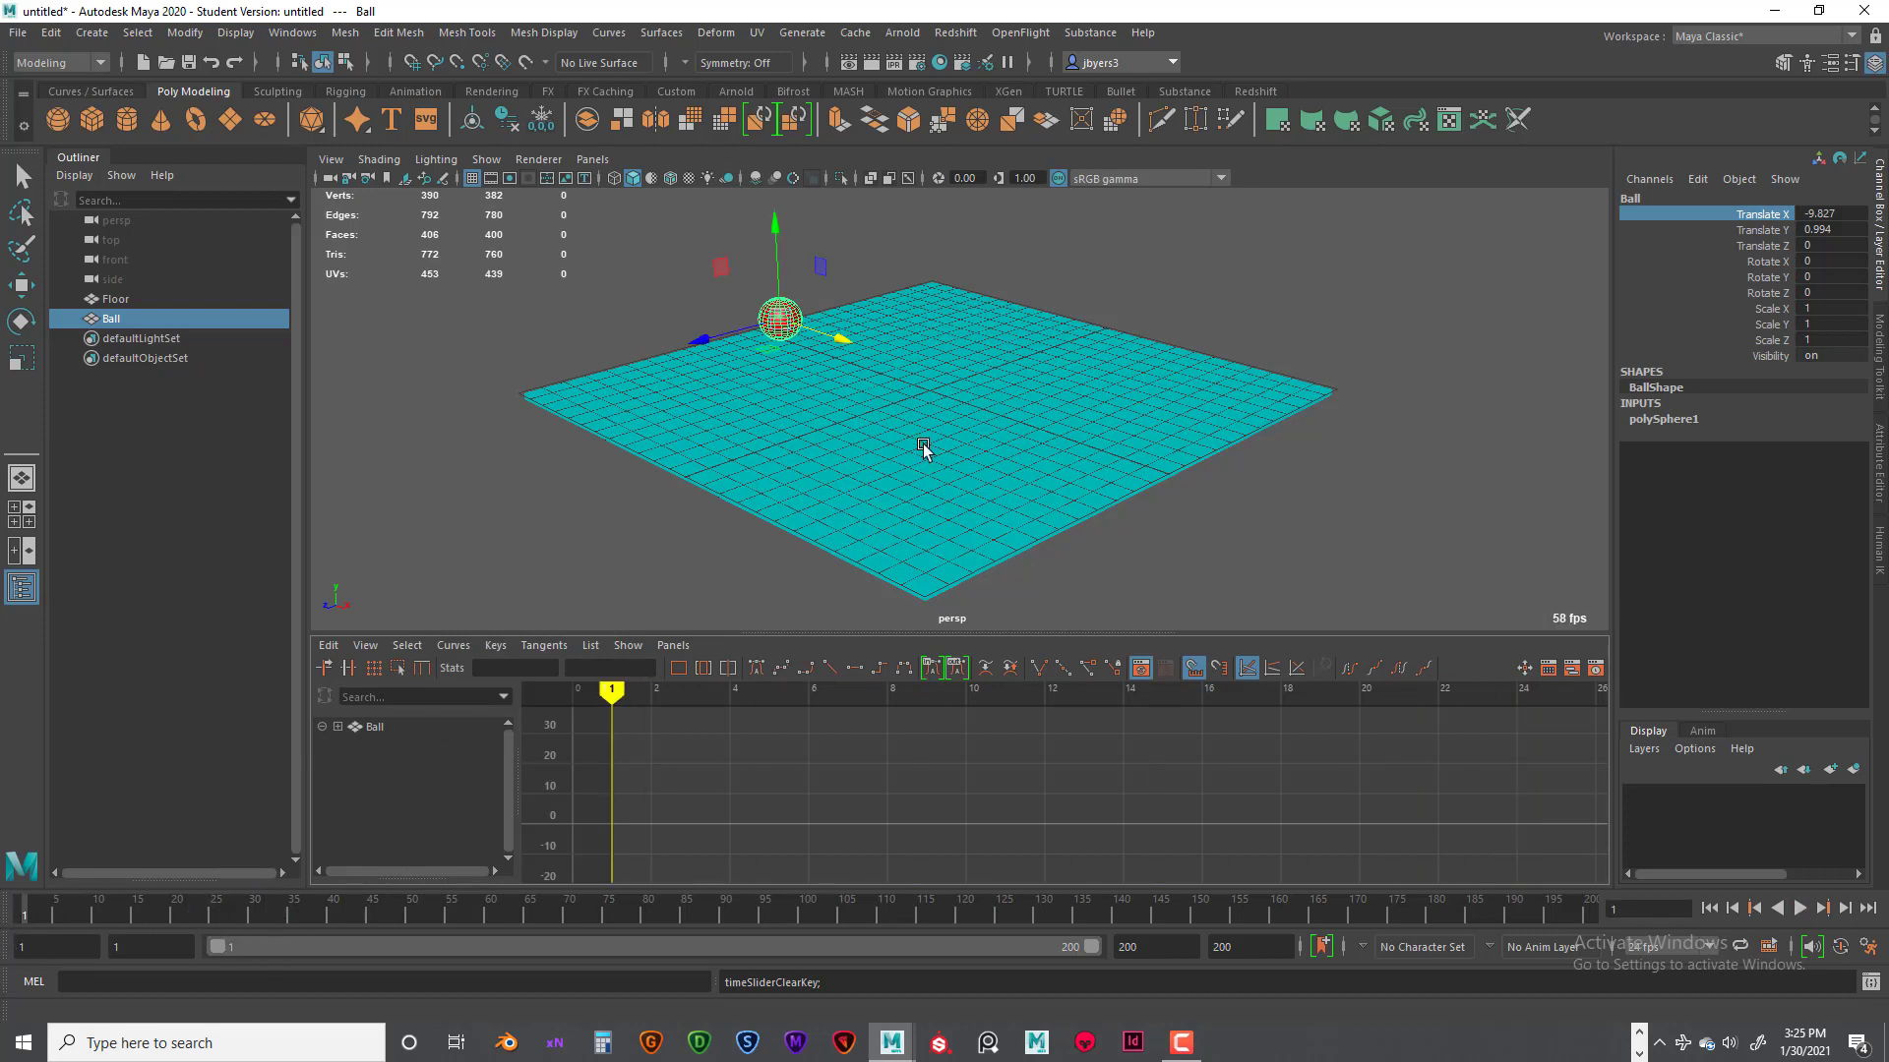
left_click(1855, 215)
left_click_drag(1856, 215, 1850, 214)
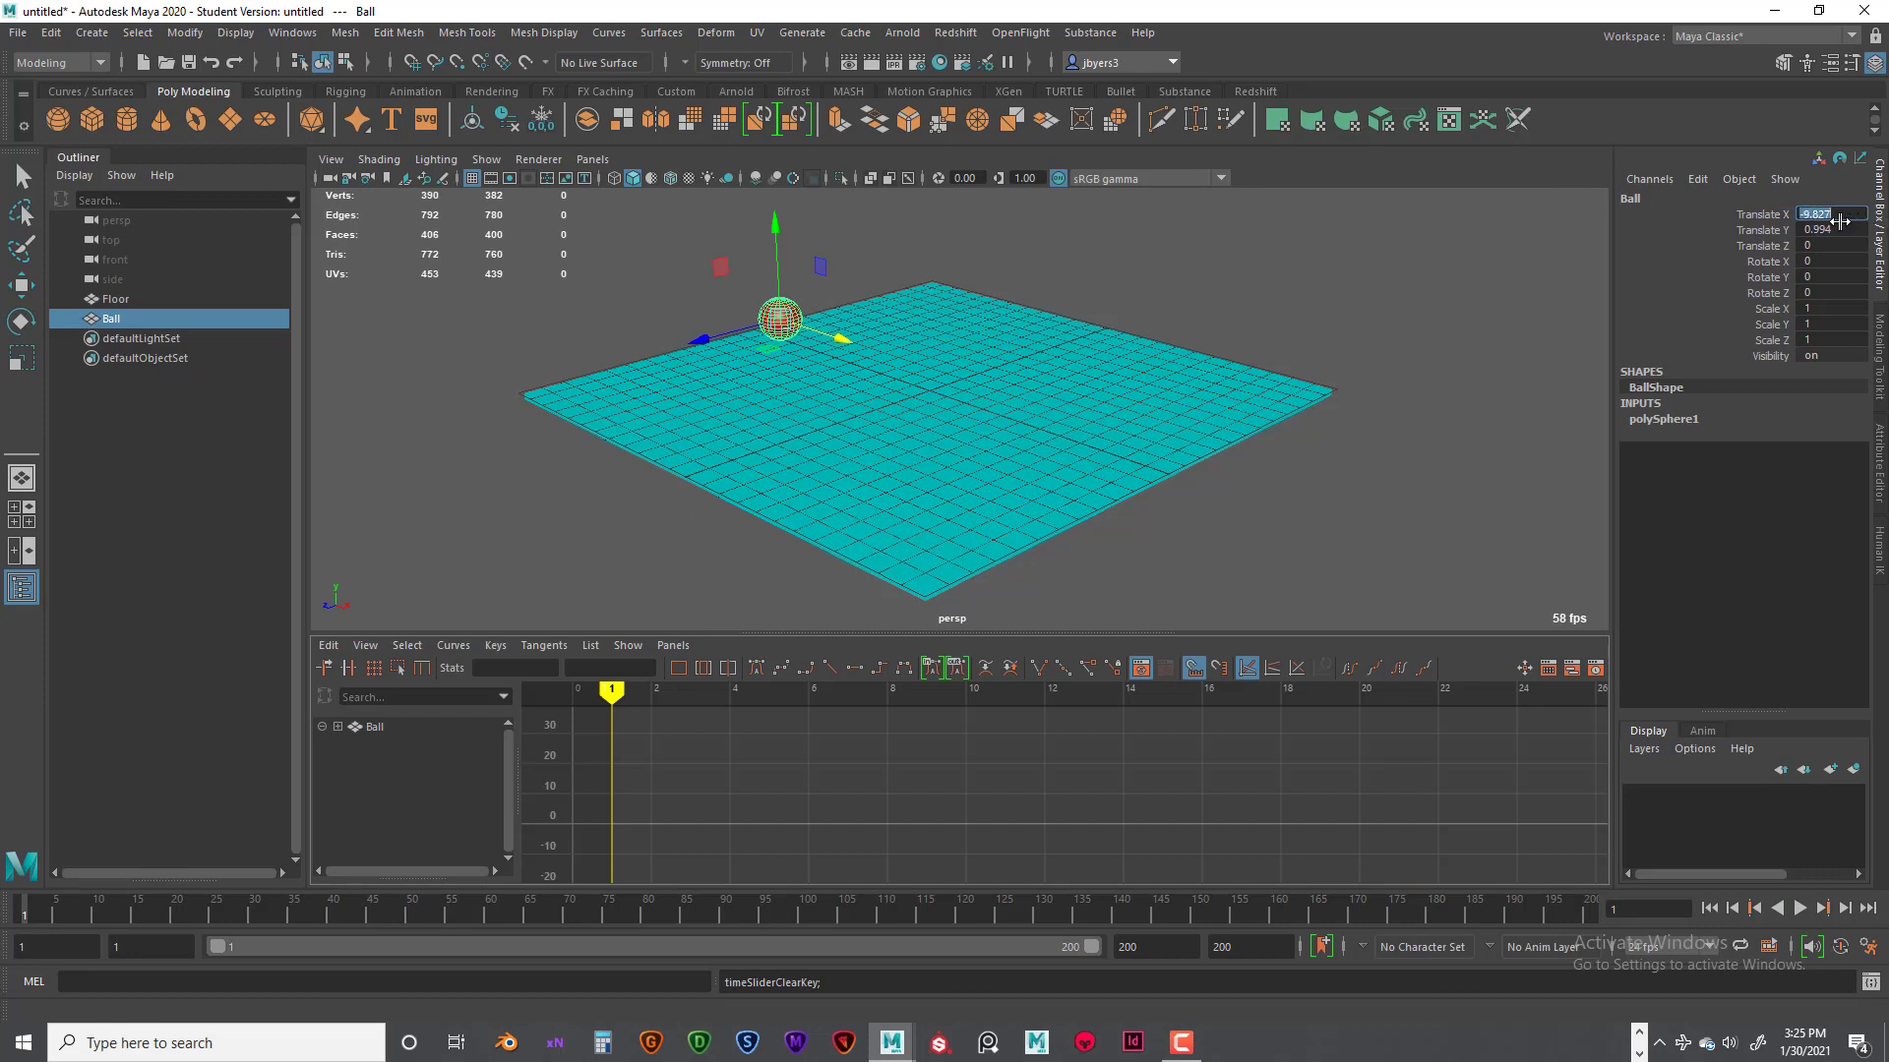
type("0")
key("Return")
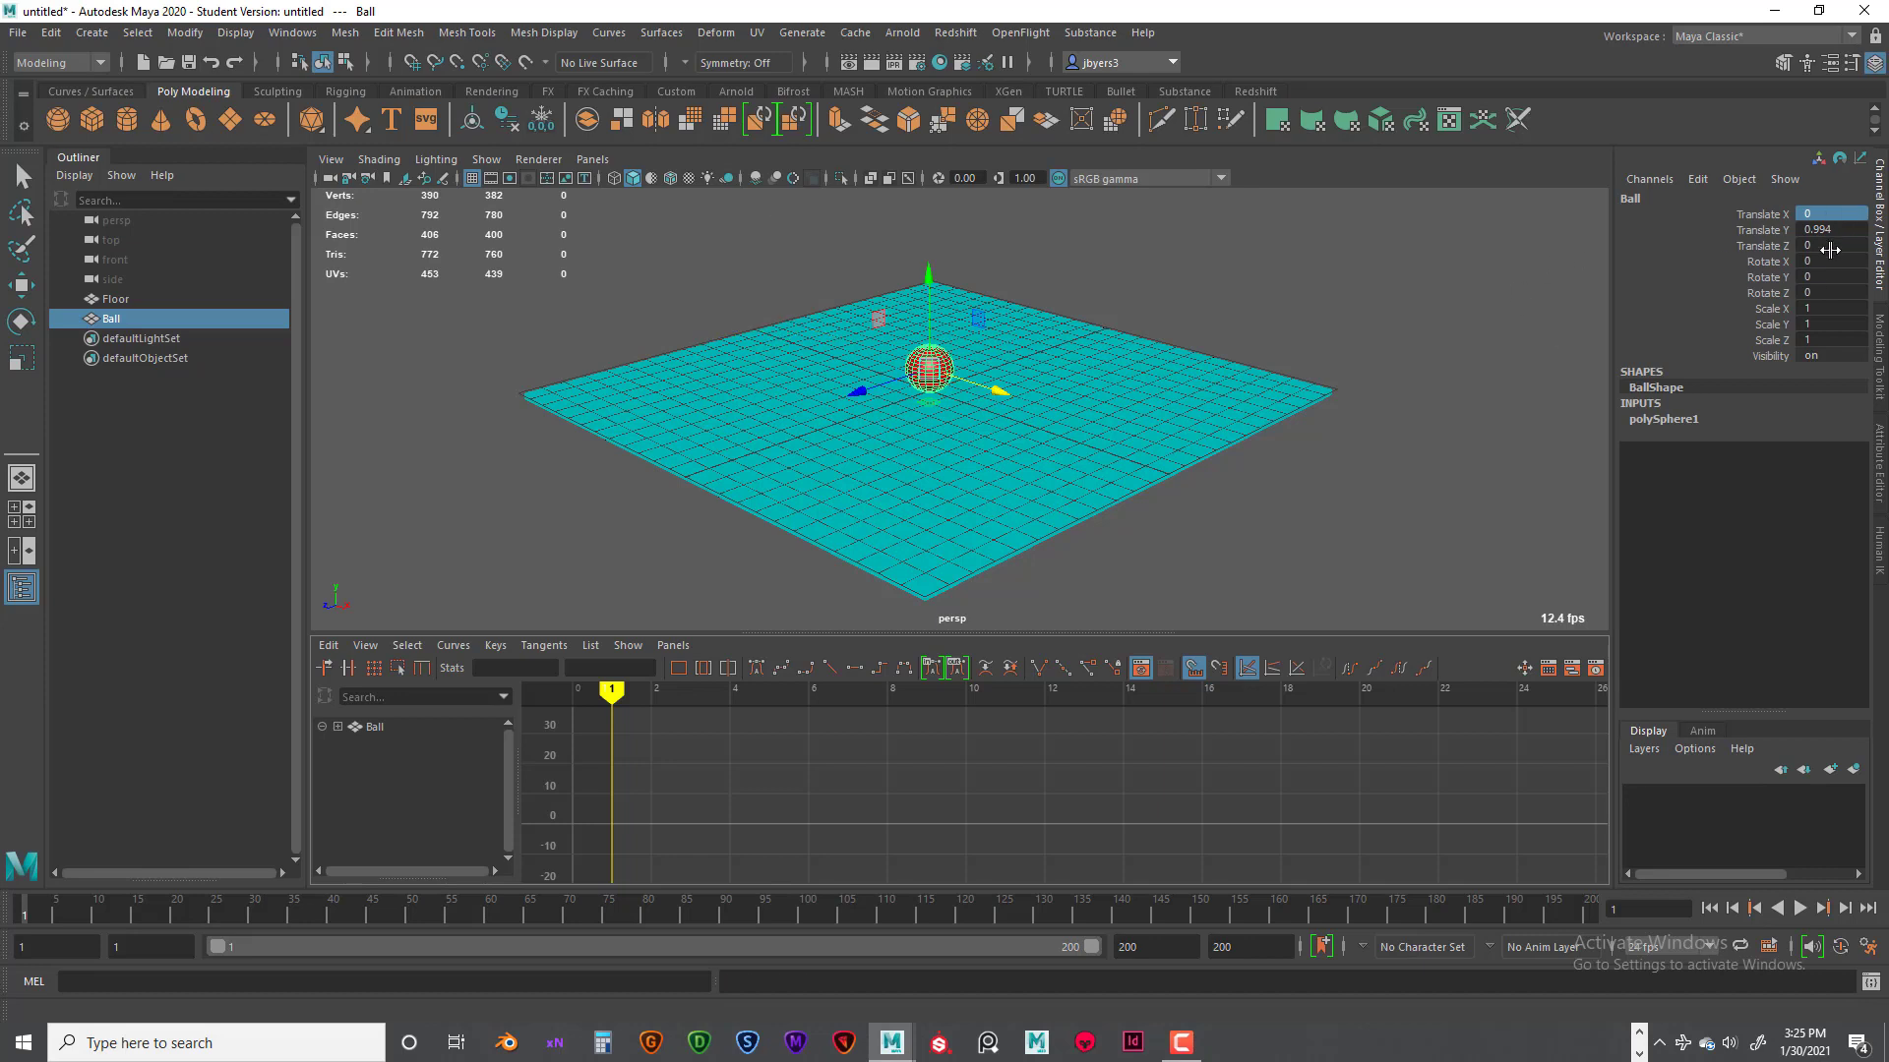
left_click(1830, 227)
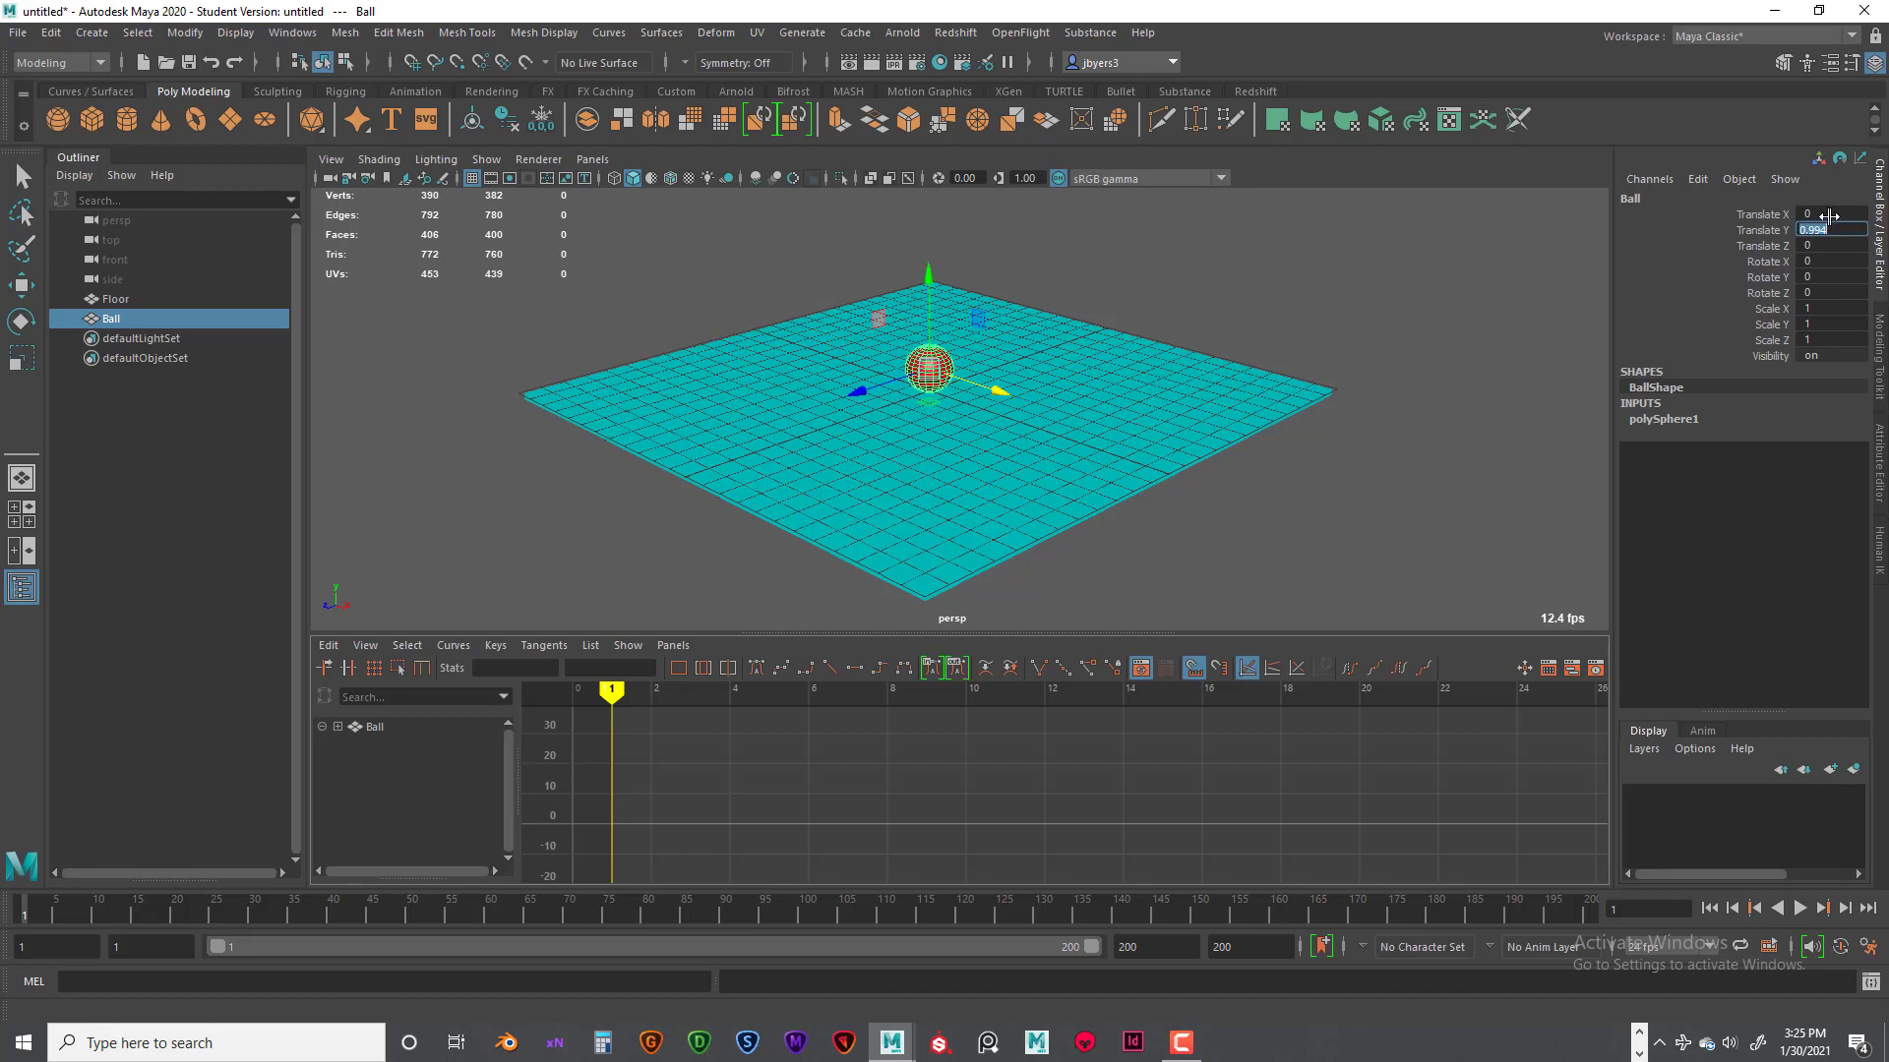
left_click(1829, 215)
Step: Switch the viewport from perspective to the orthographic side view of the Floor and Ball
left_click(1087, 331)
key("w")
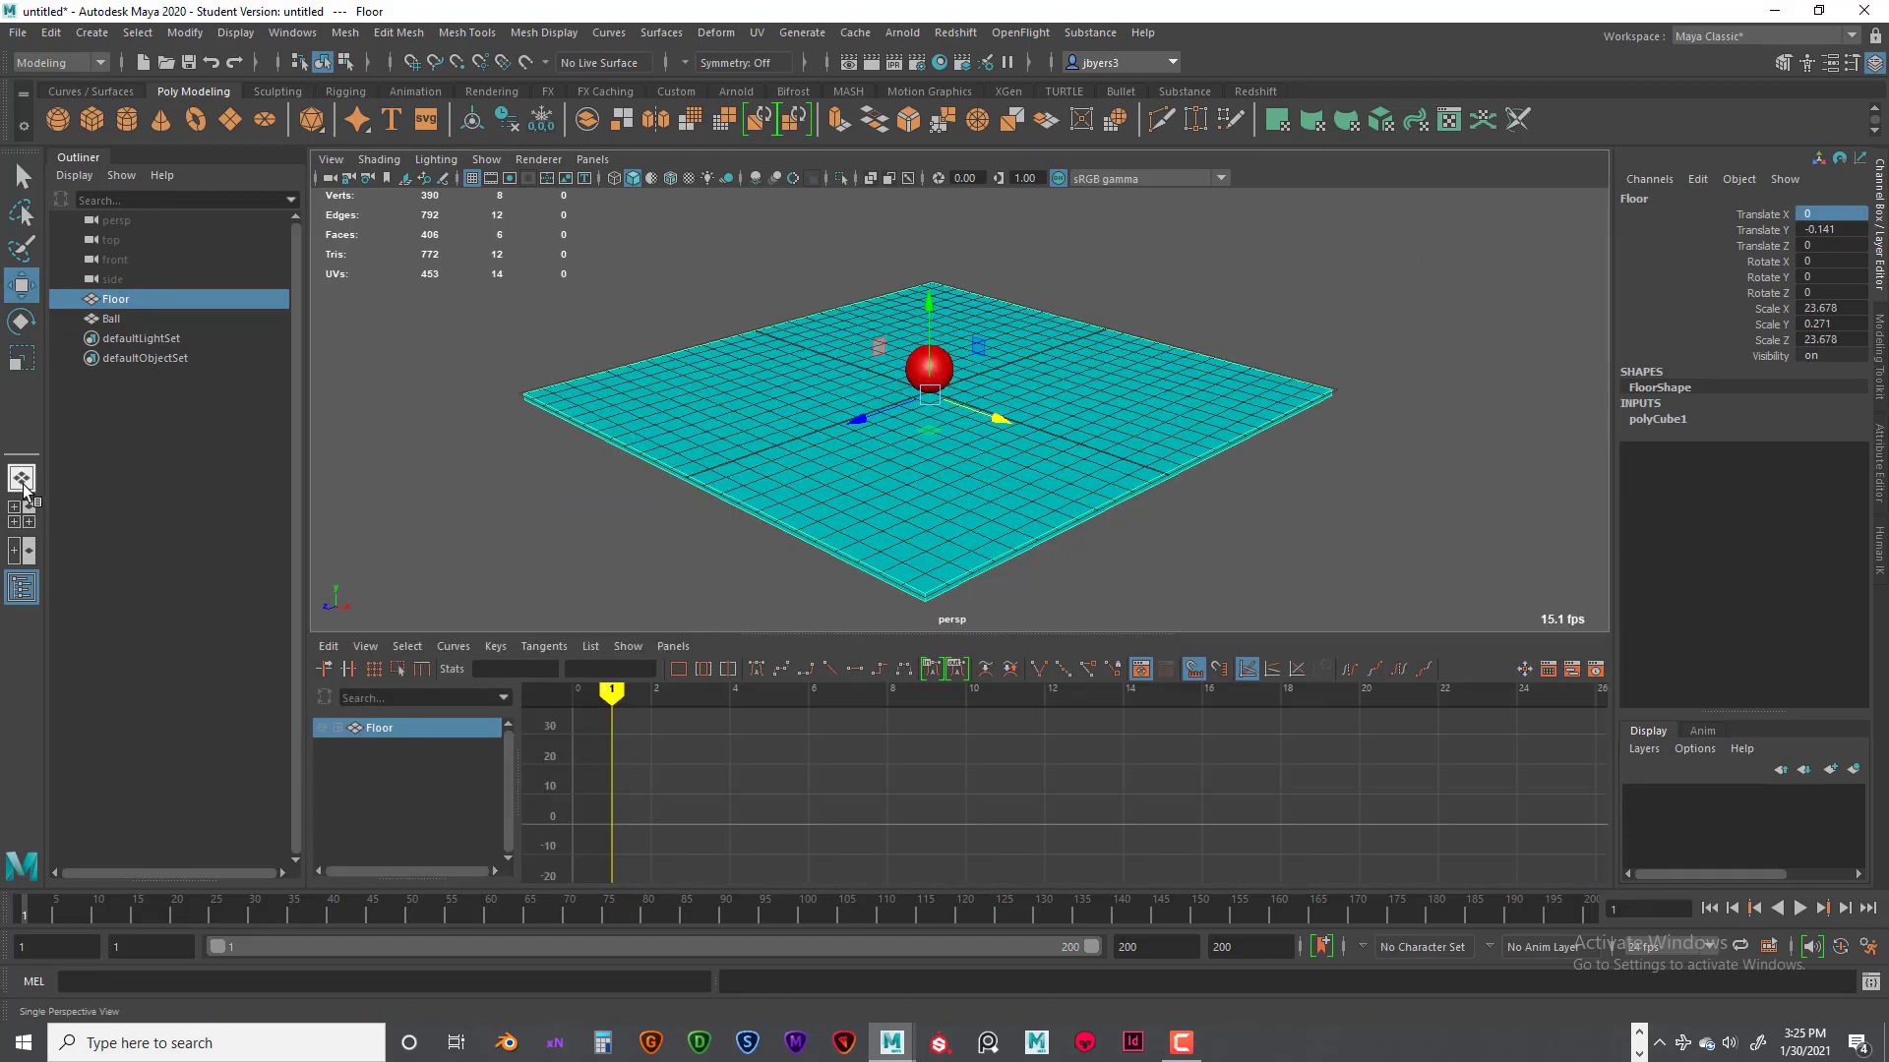
left_click(591, 159)
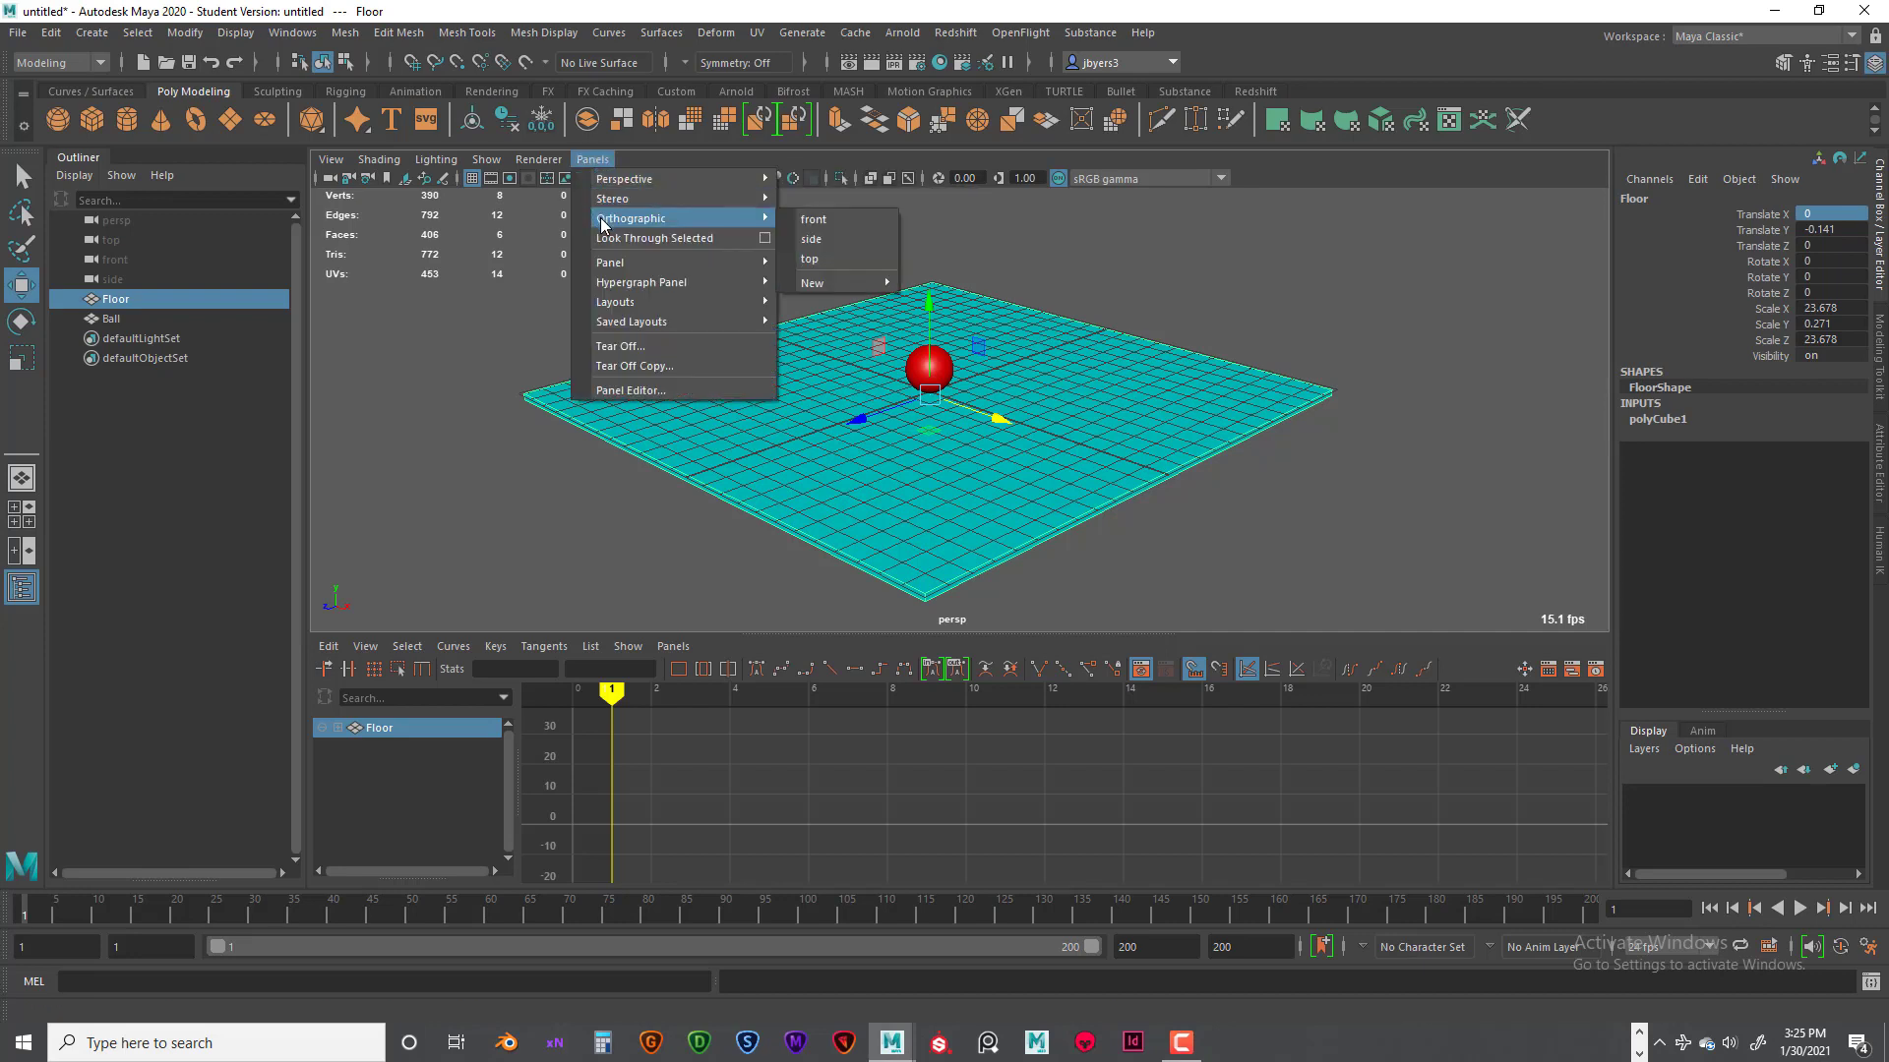
left_click(828, 226)
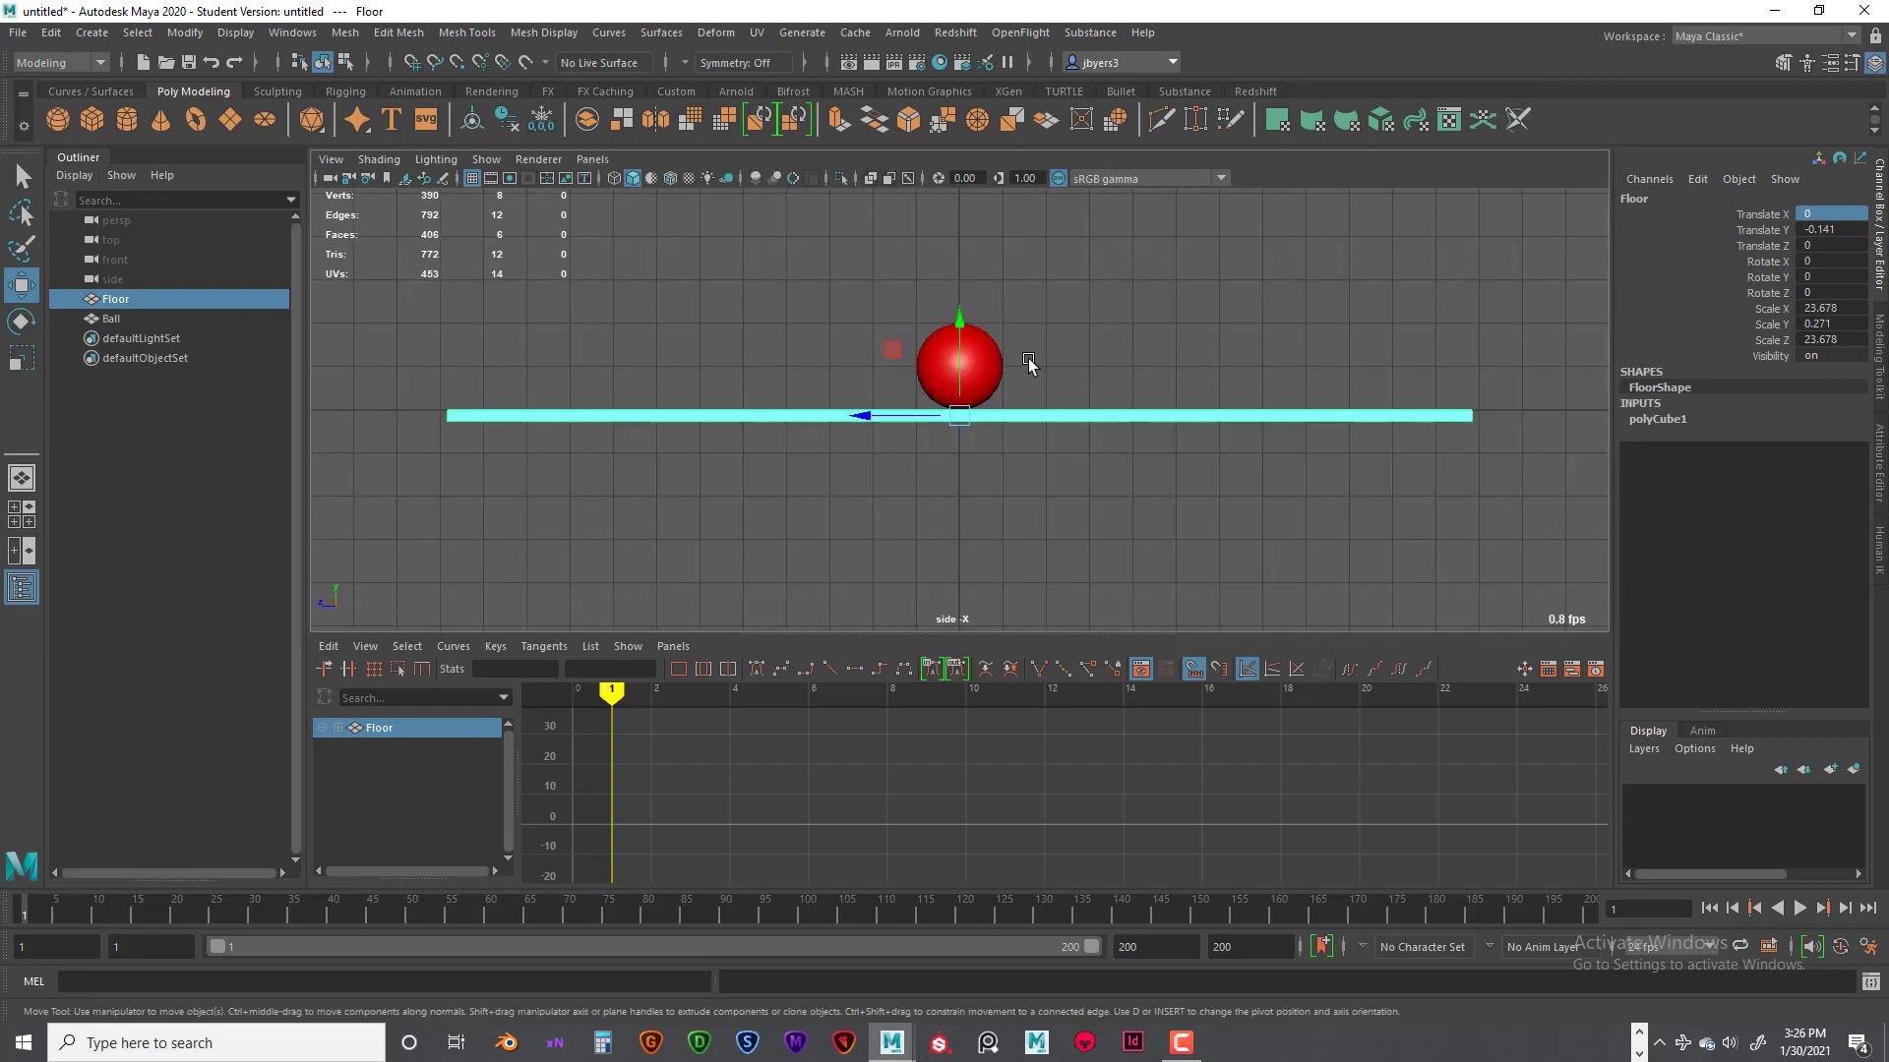
Step: Delete the Ball's construction history and freeze its transformations, then check its channel values and clear the selection
left_click(1000, 364)
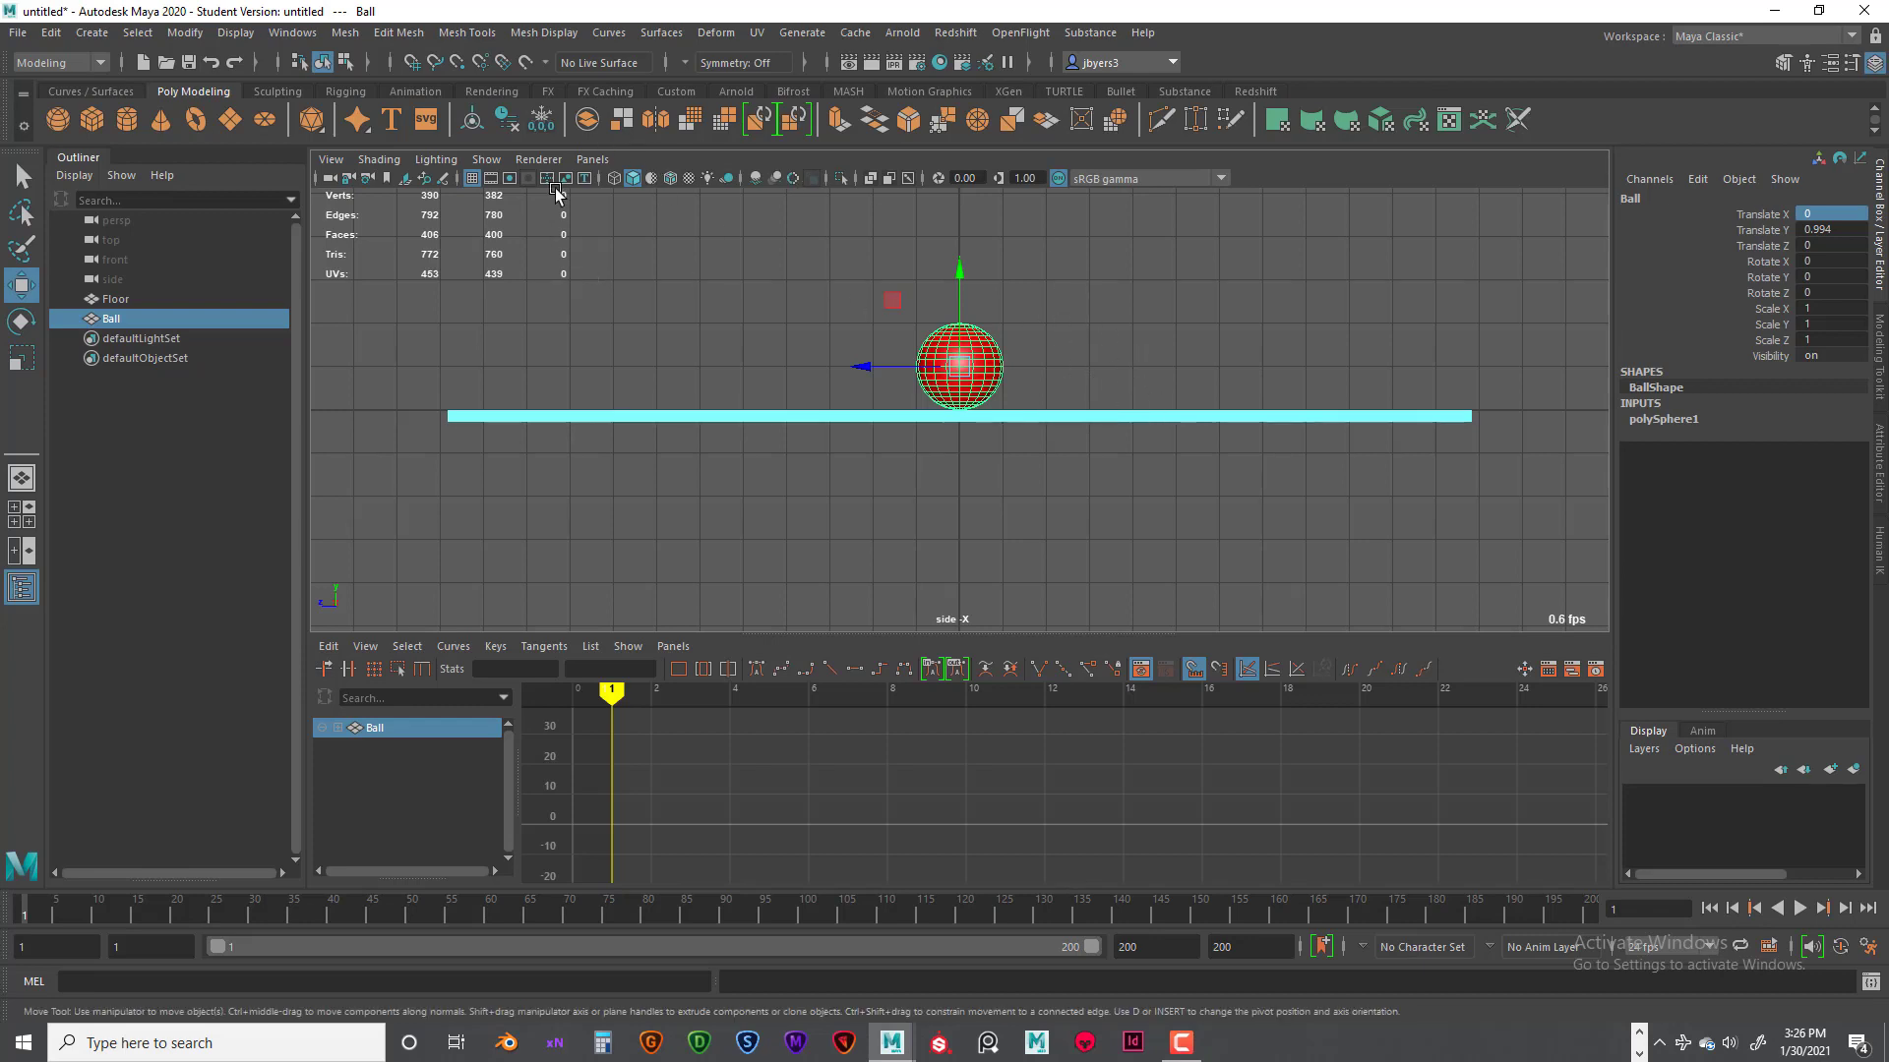
left_click(511, 120)
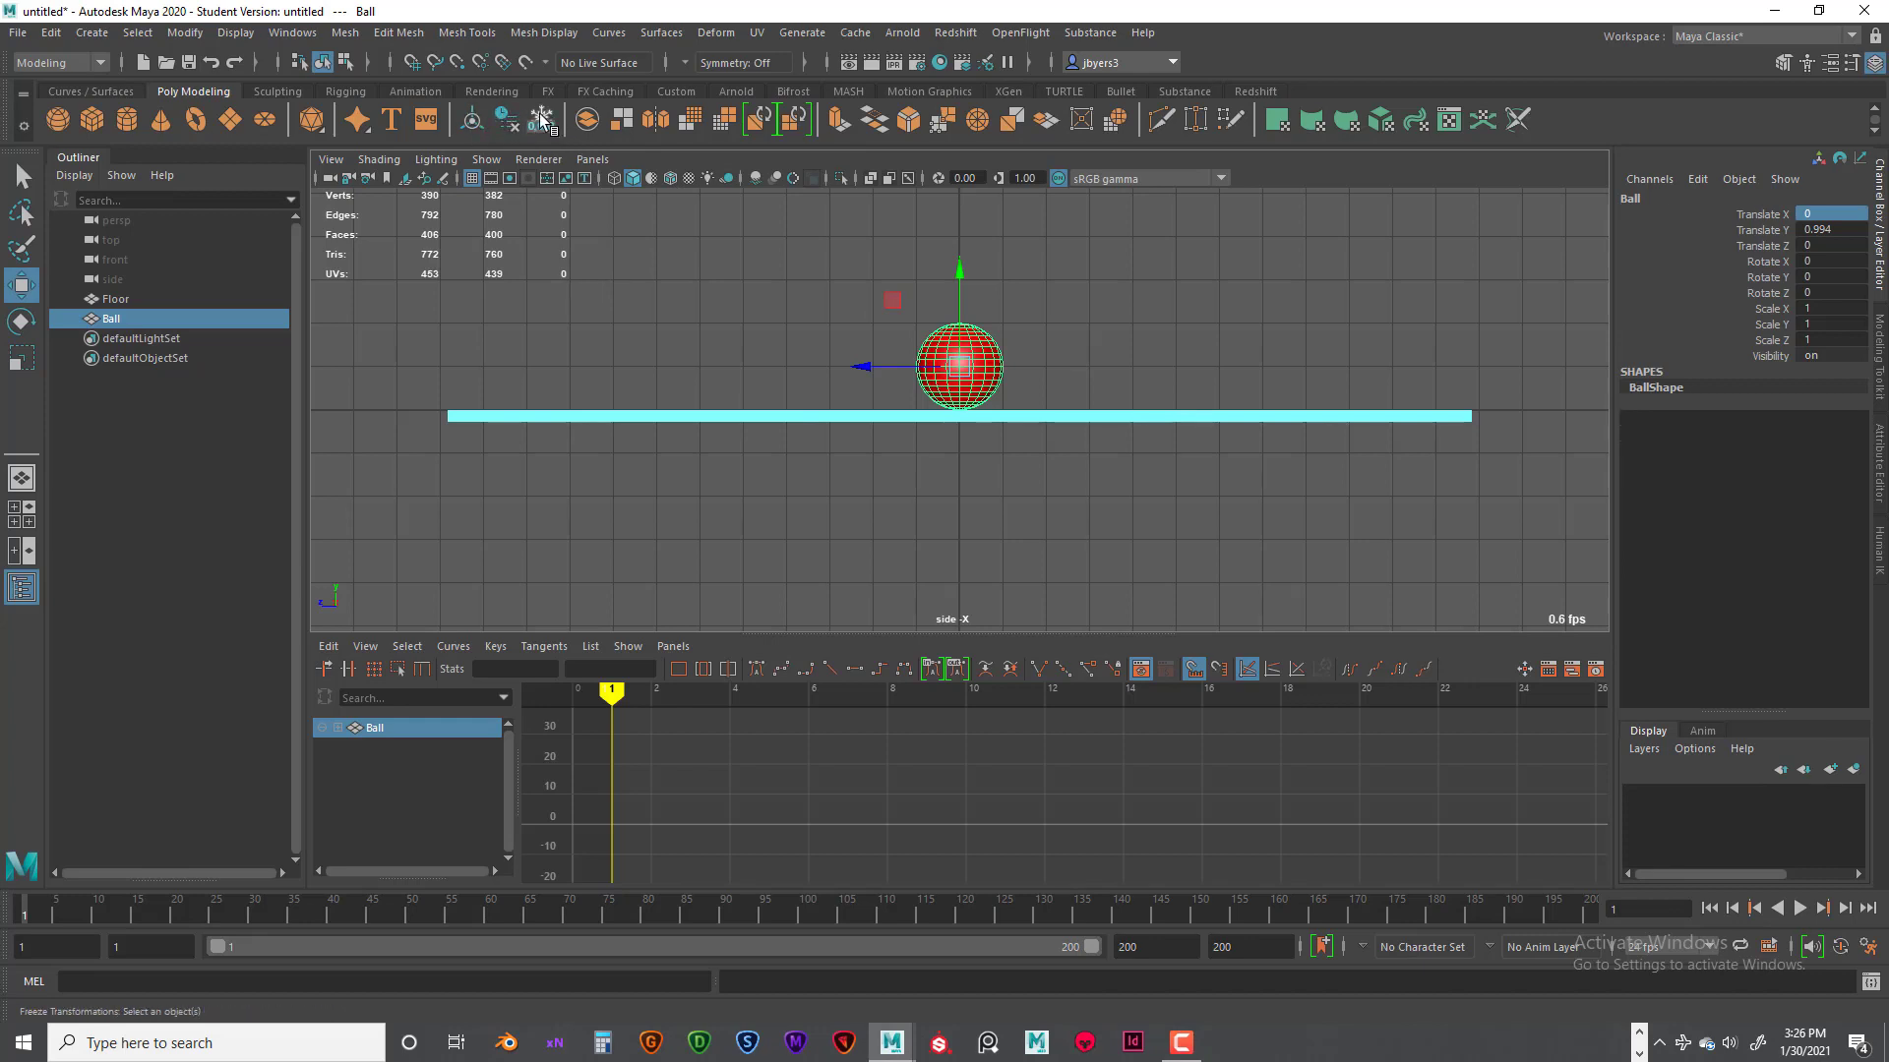
left_click(552, 116)
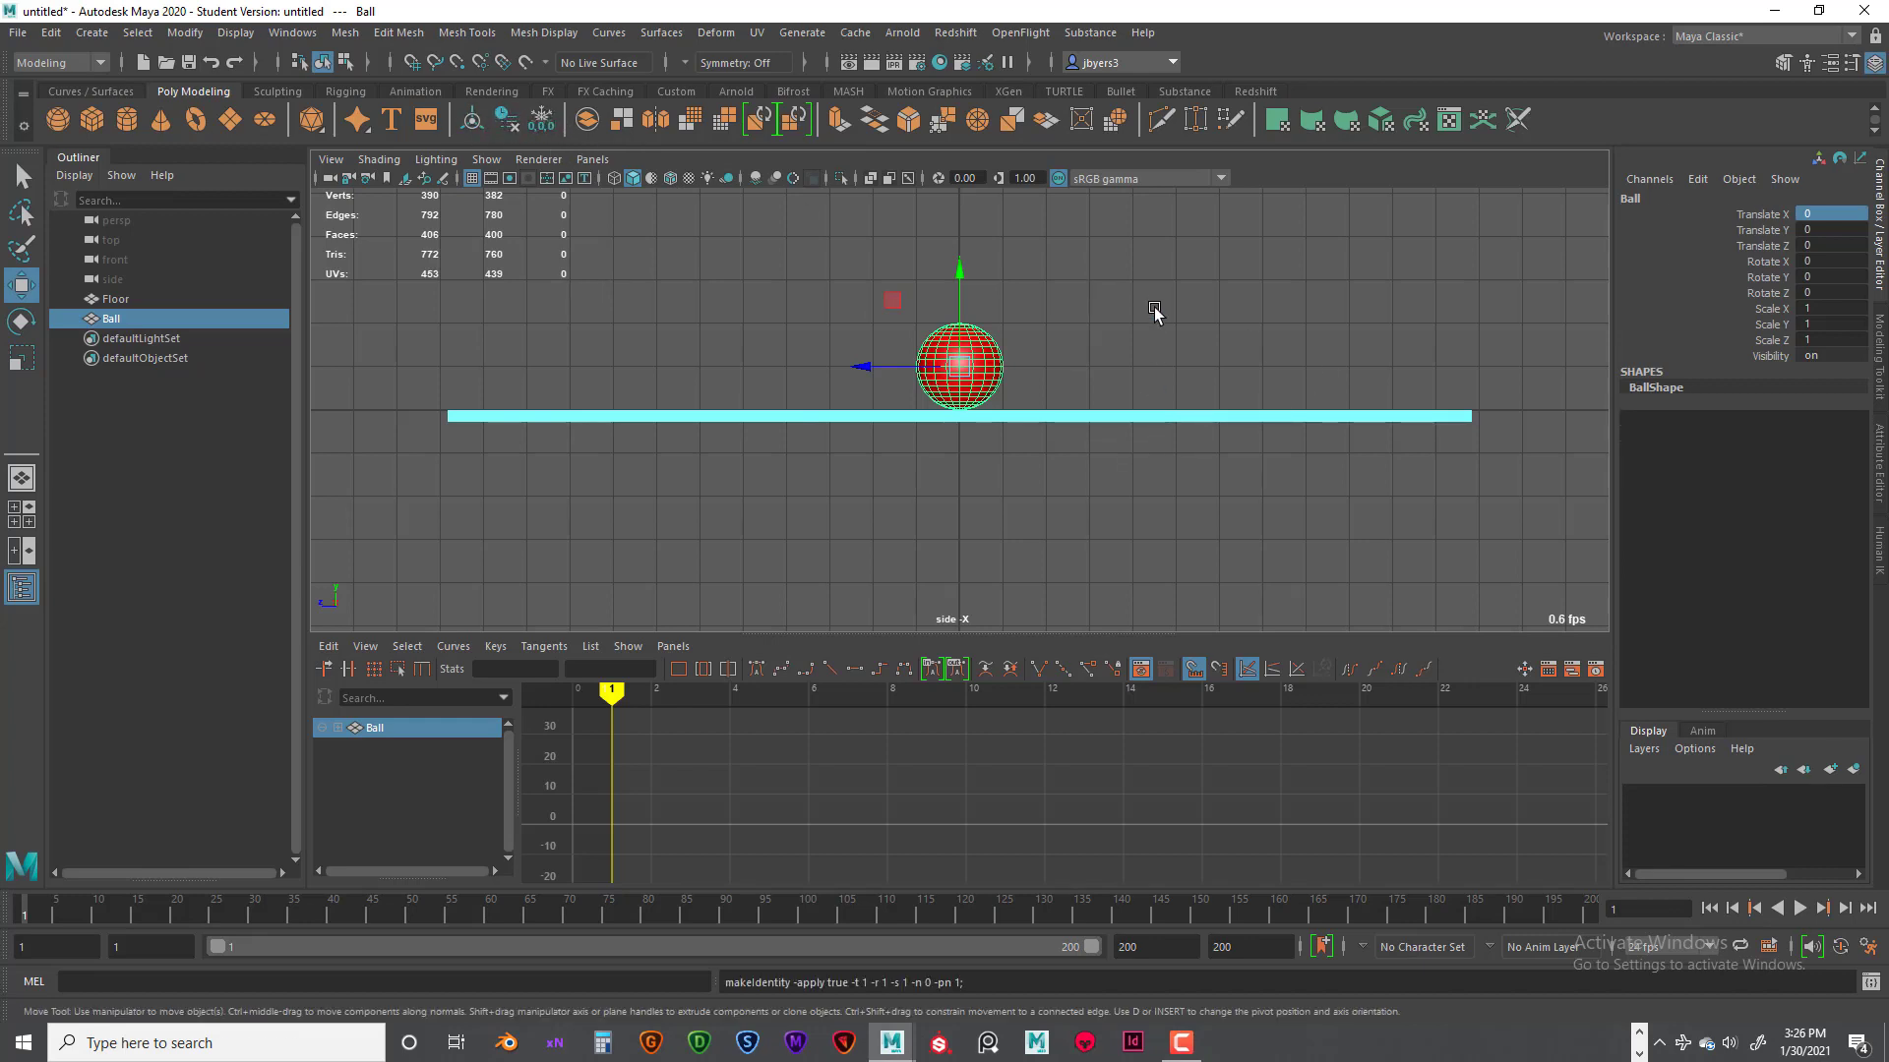
left_click_drag(1829, 213, 1853, 339)
left_click(1830, 200)
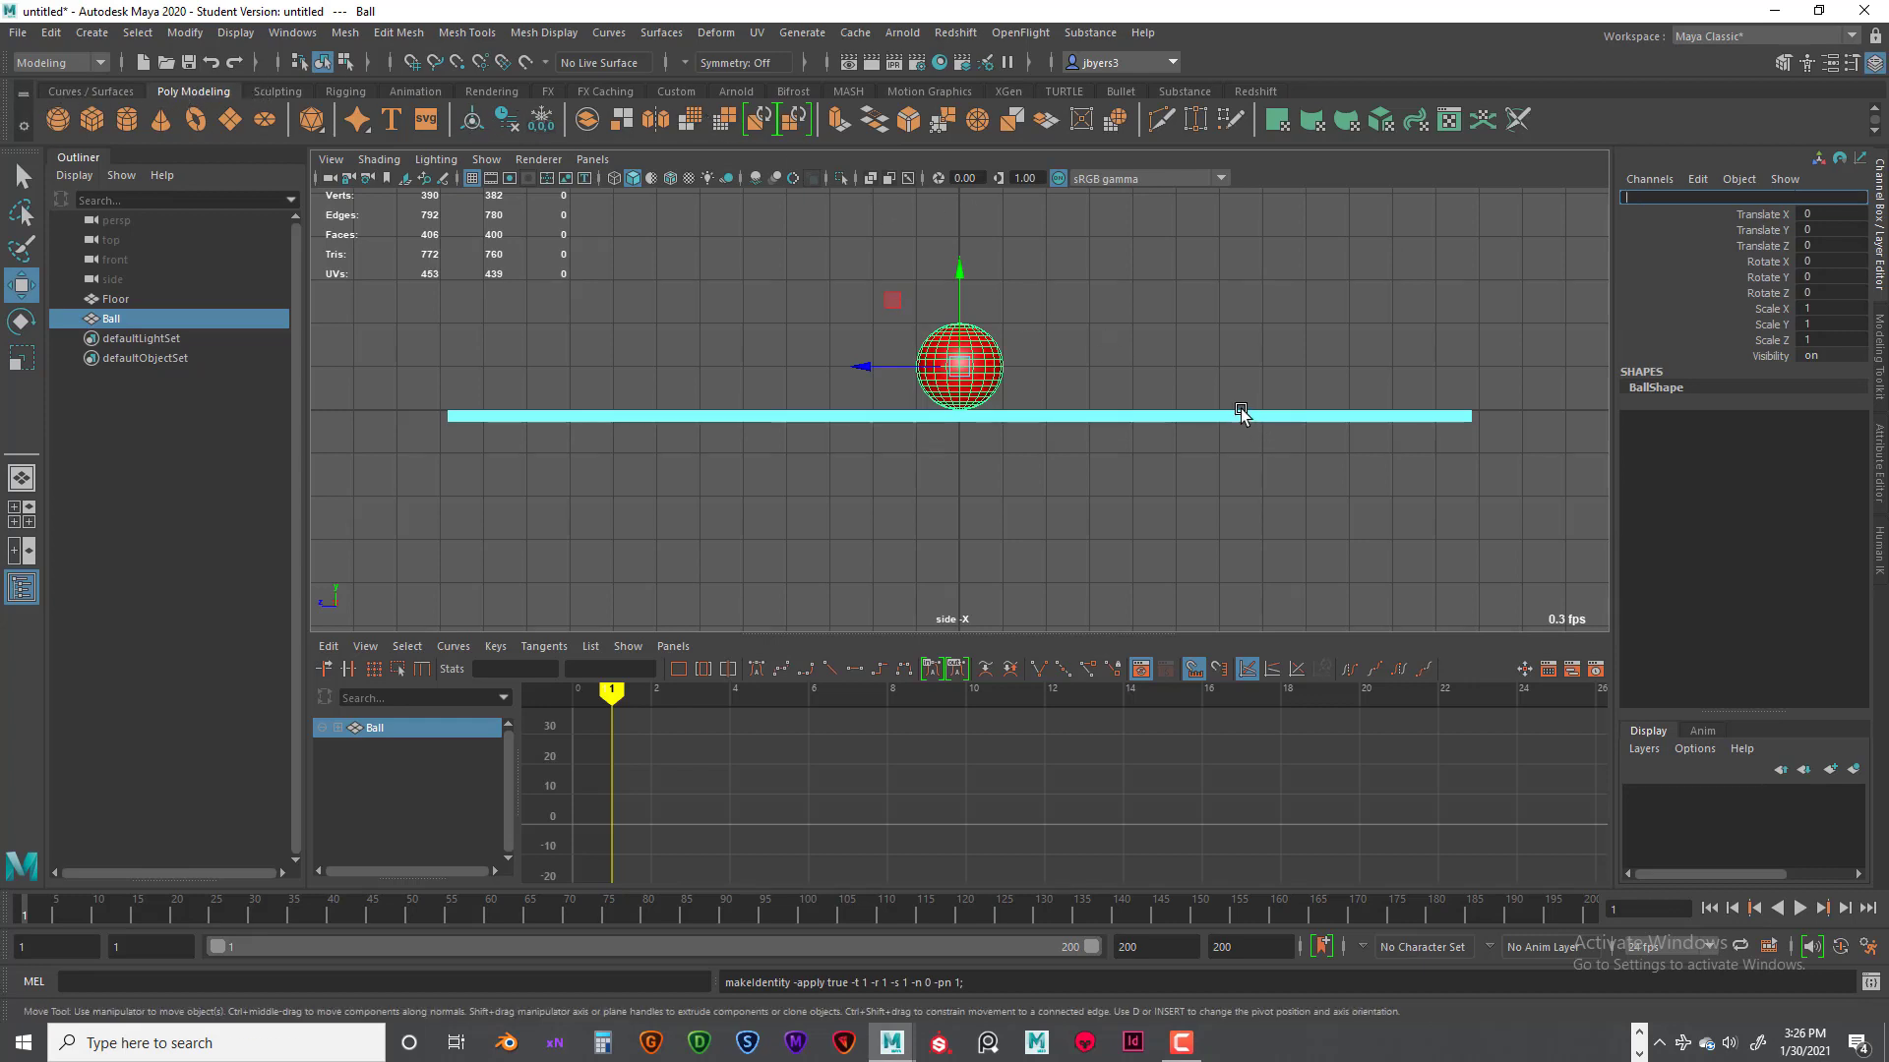
left_click(1174, 327)
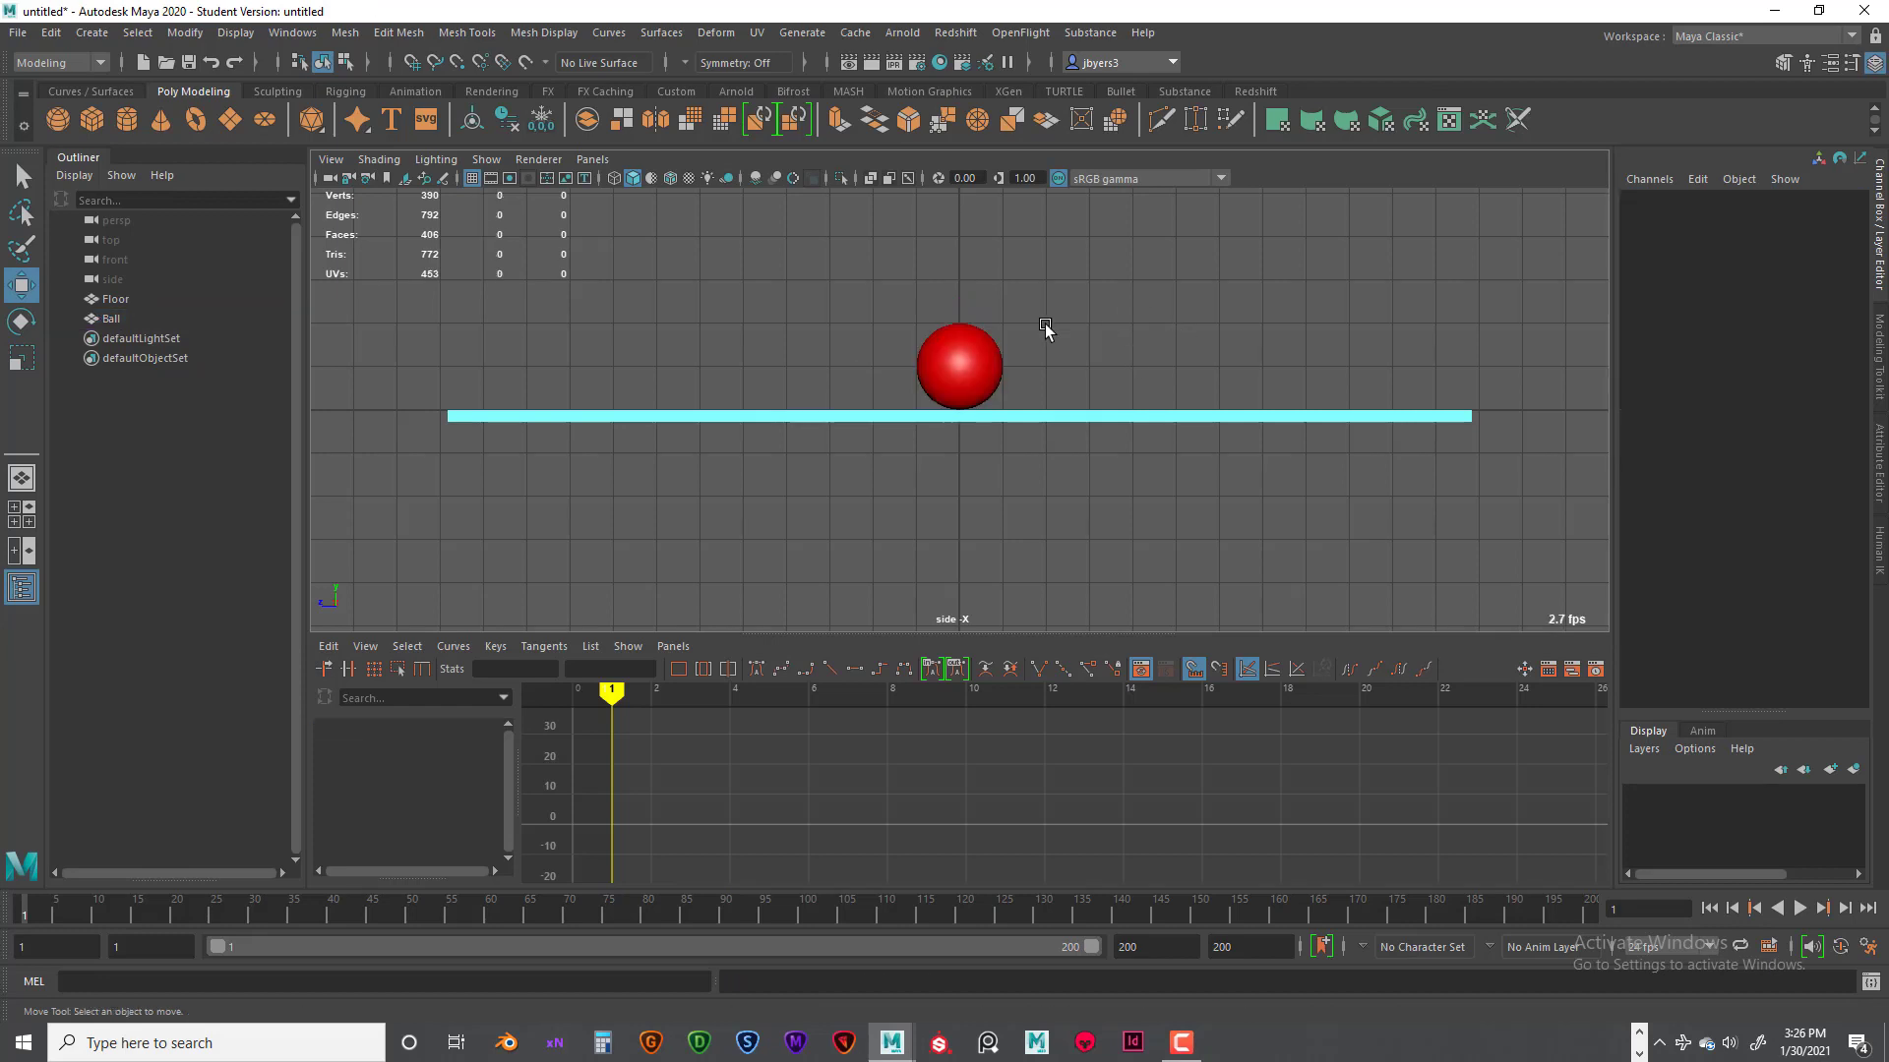
Step: Select the Ball and switch the viewport back to the persp perspective view
left_click(981, 354)
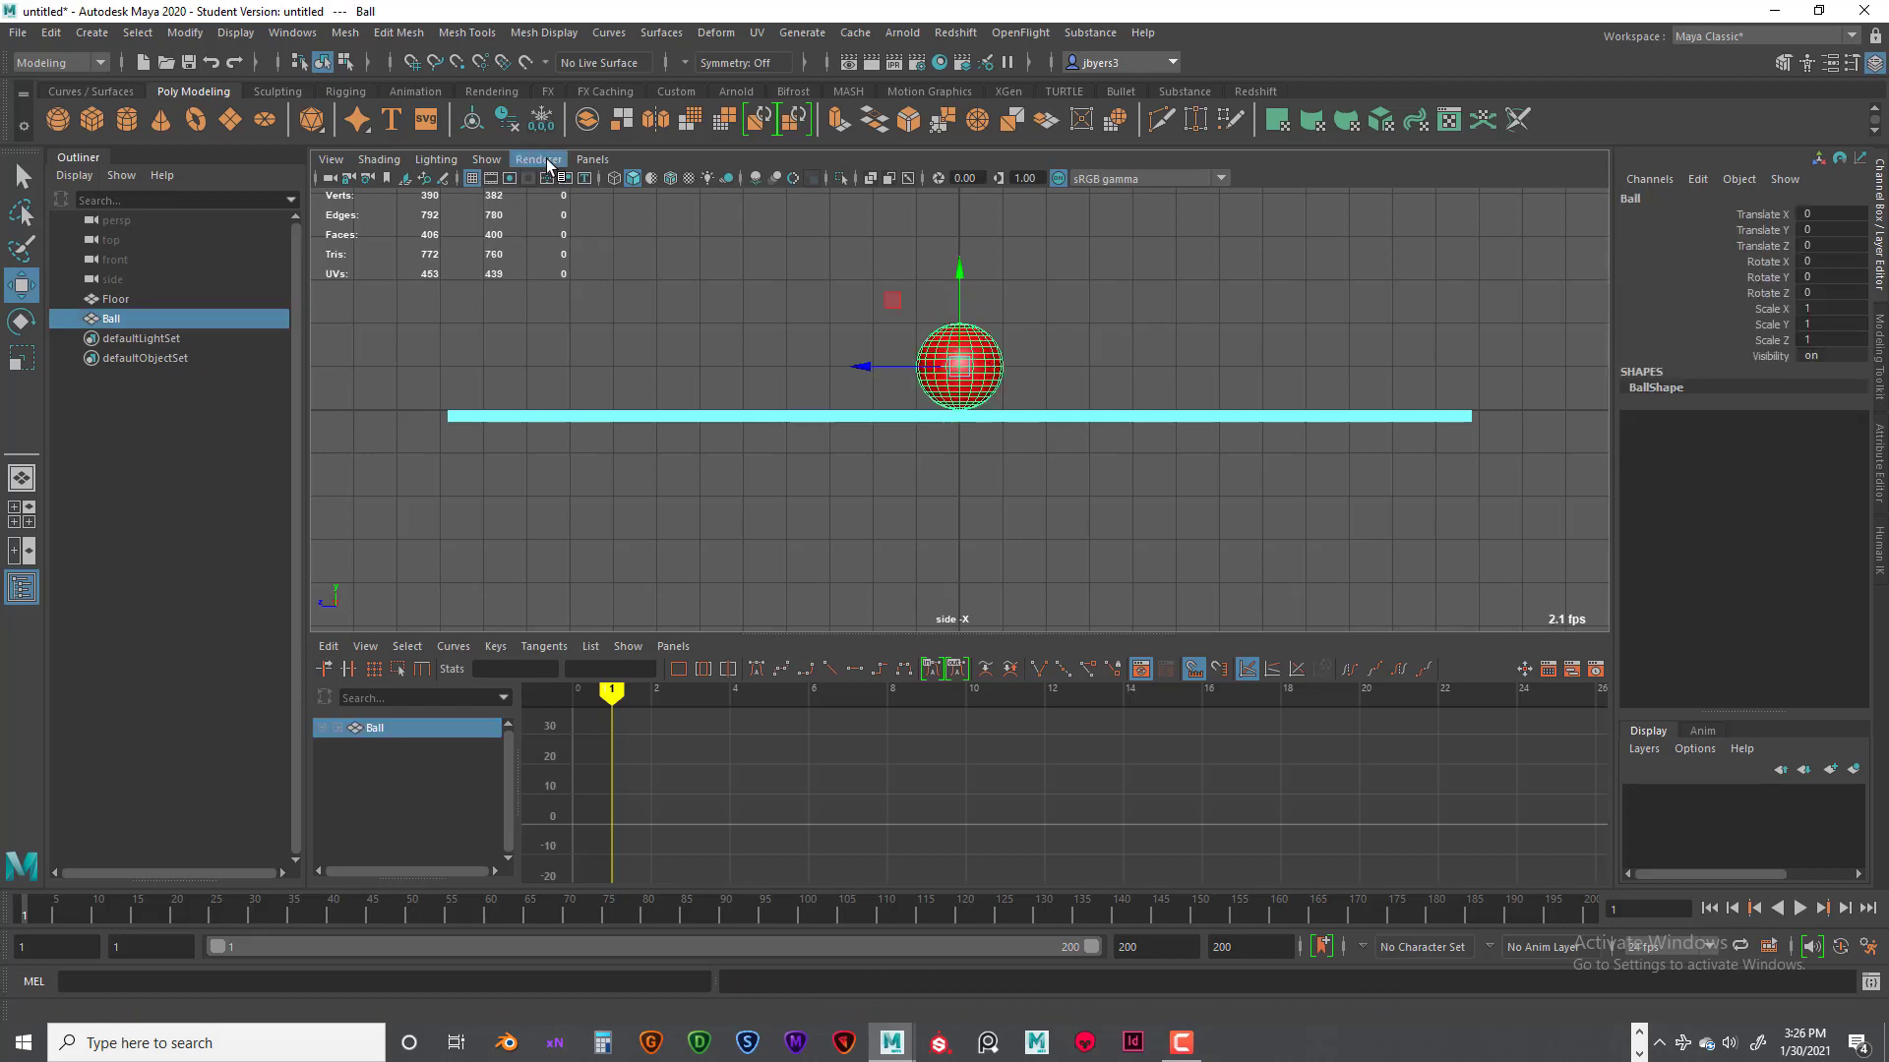
left_click(592, 159)
mouse_move(635, 218)
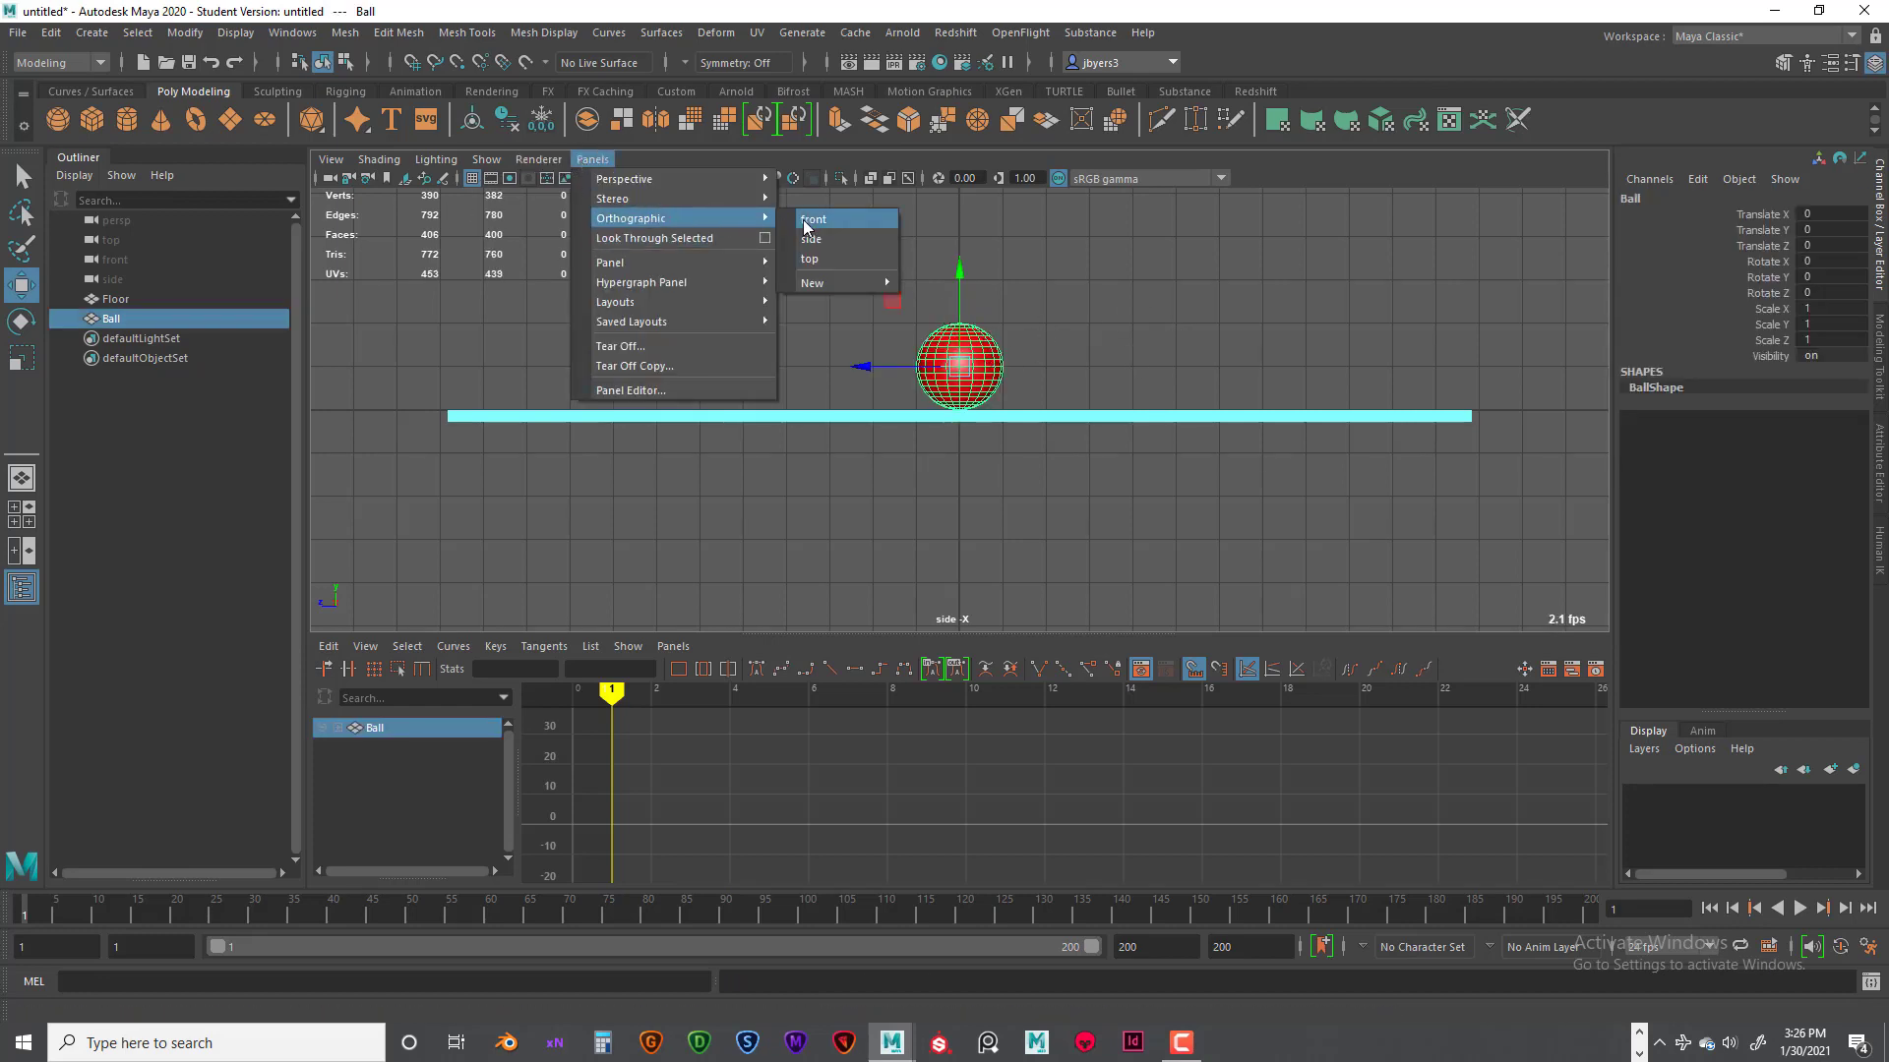
mouse_move(665, 181)
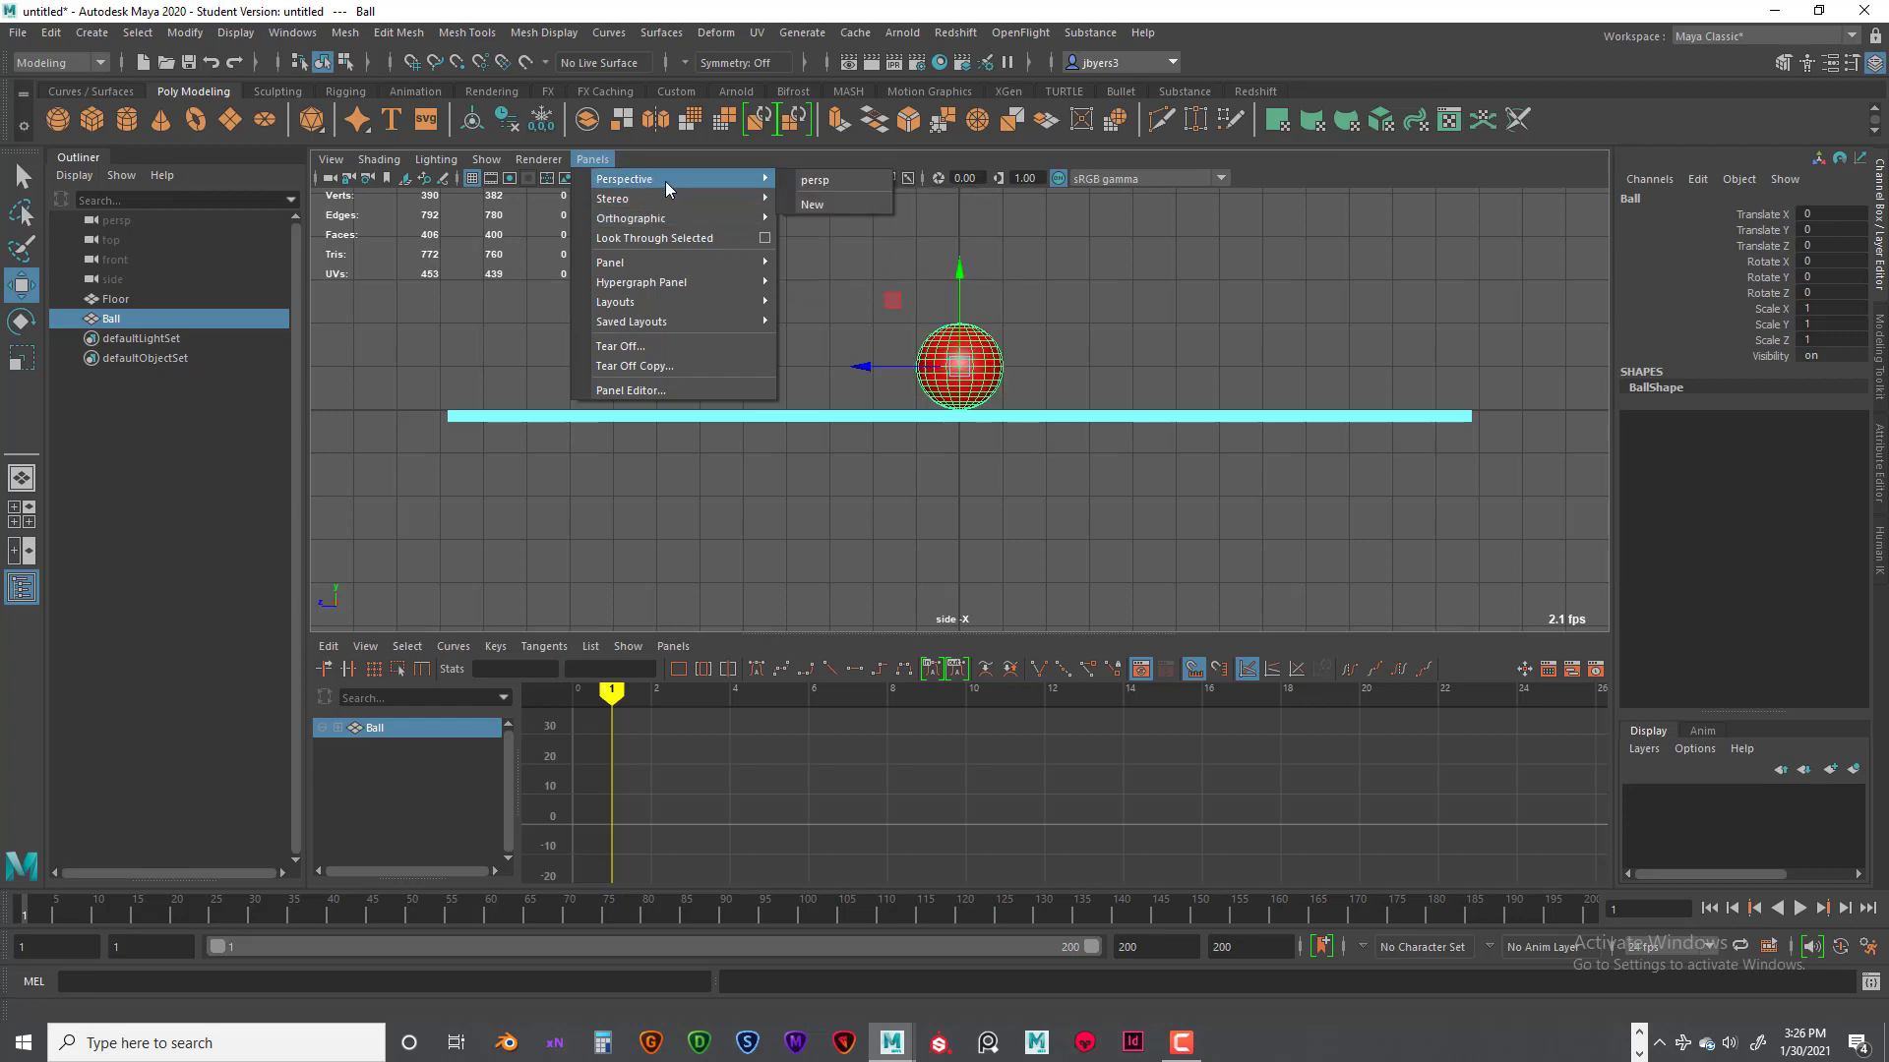
left_click(815, 180)
left_click(590, 159)
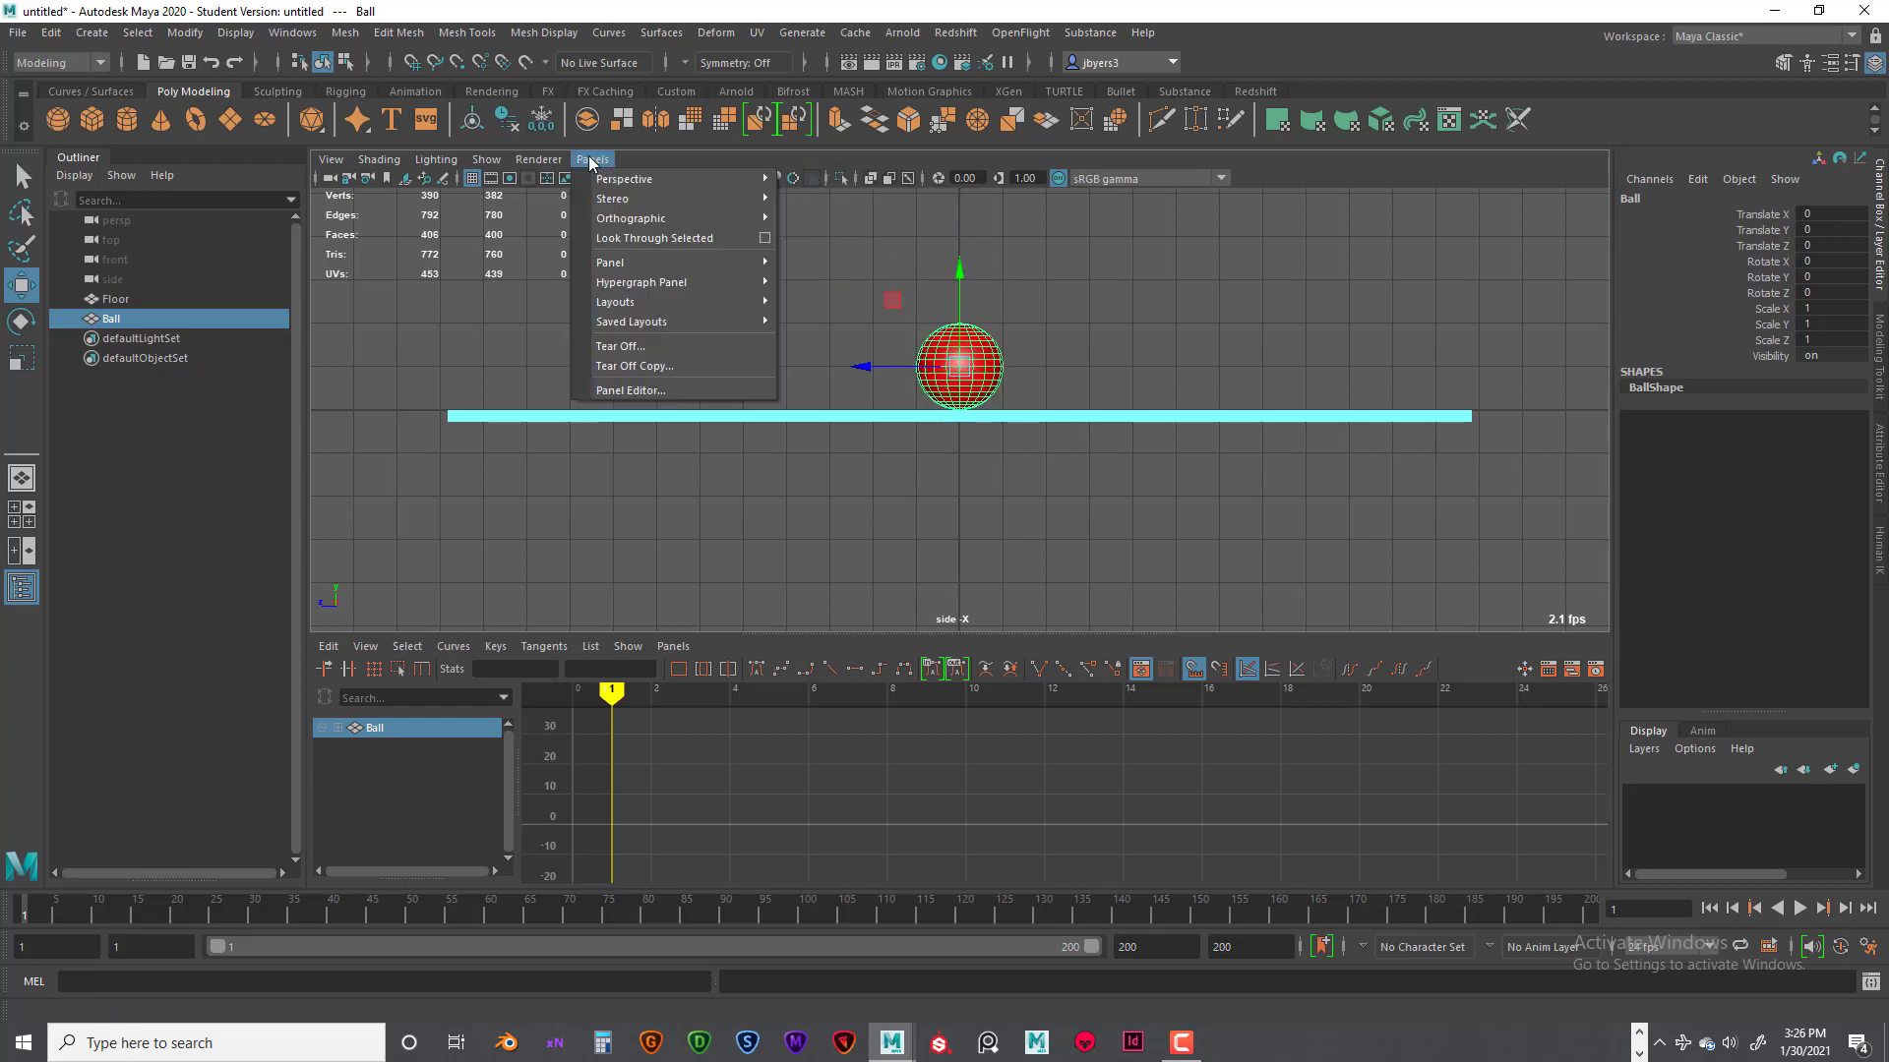
left_click(814, 181)
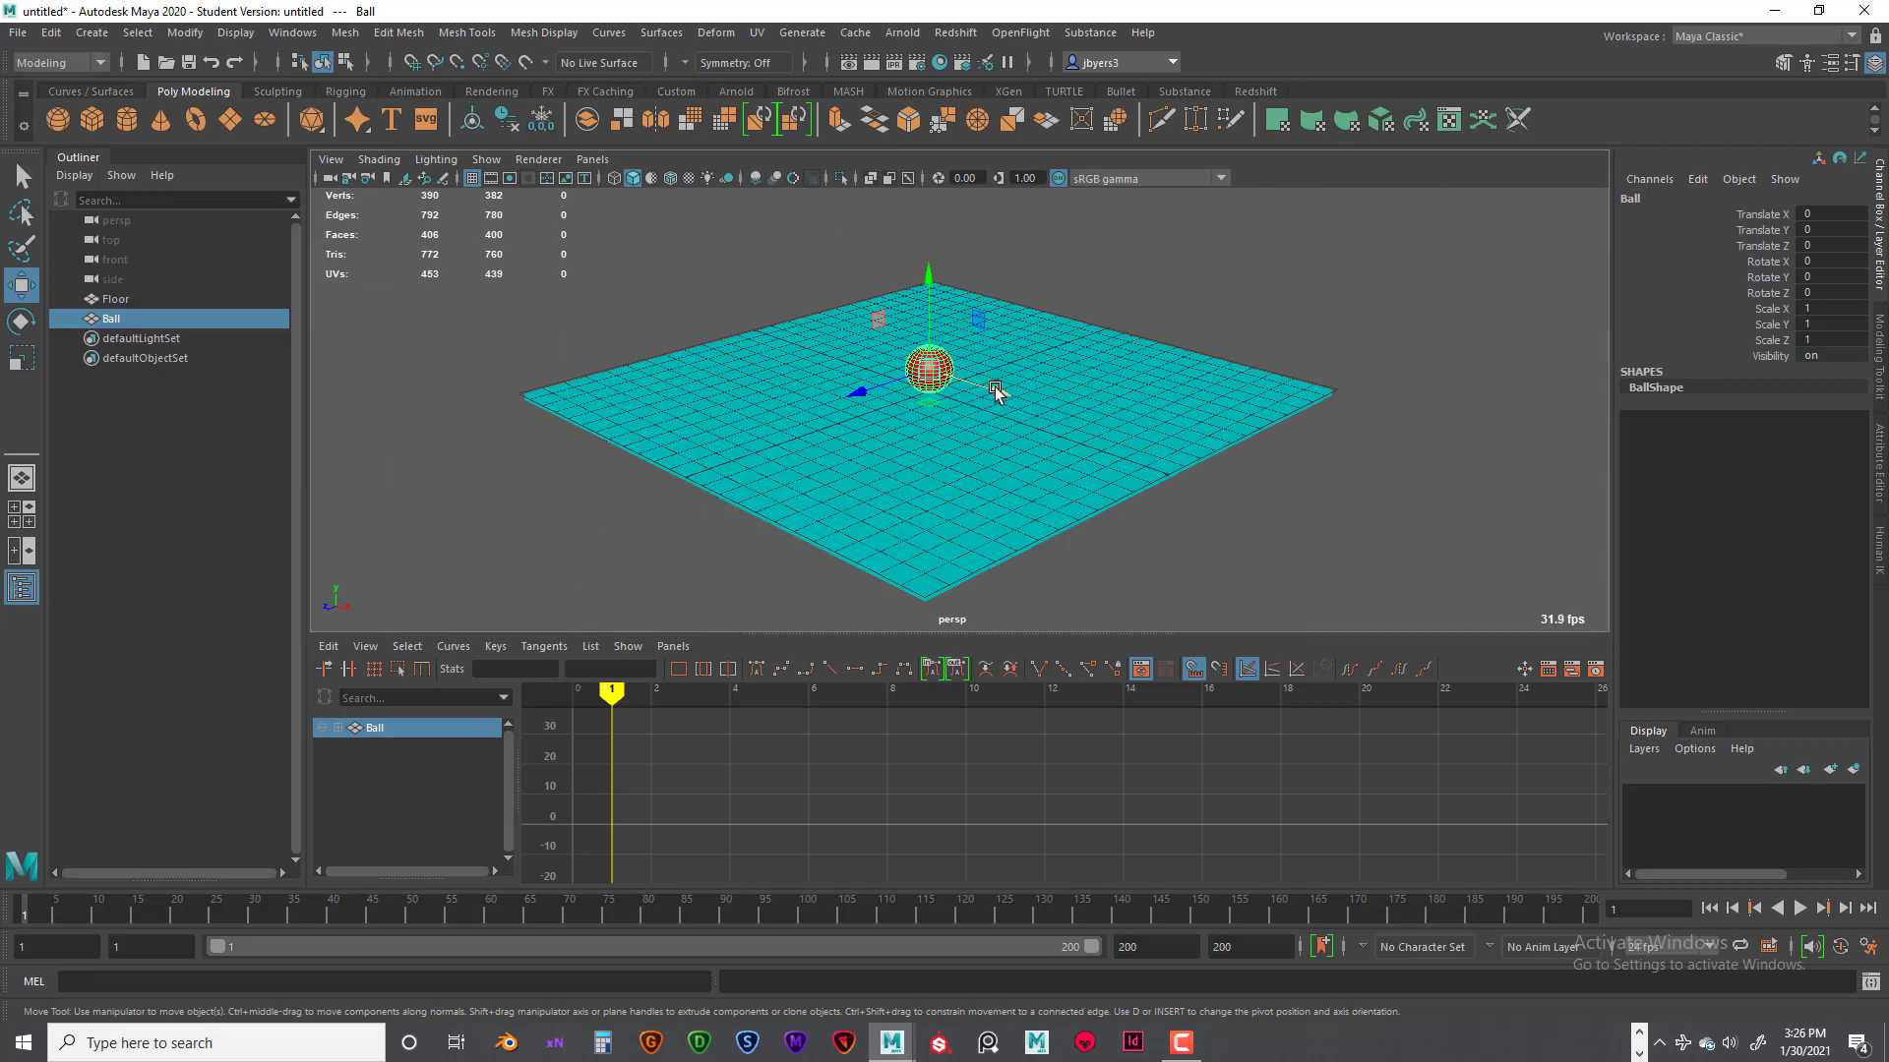
Step: Move the Ball along X to 11.735 and key only its Translate X, Y and Z channels at frame 1
left_click_drag(995, 392, 1254, 488)
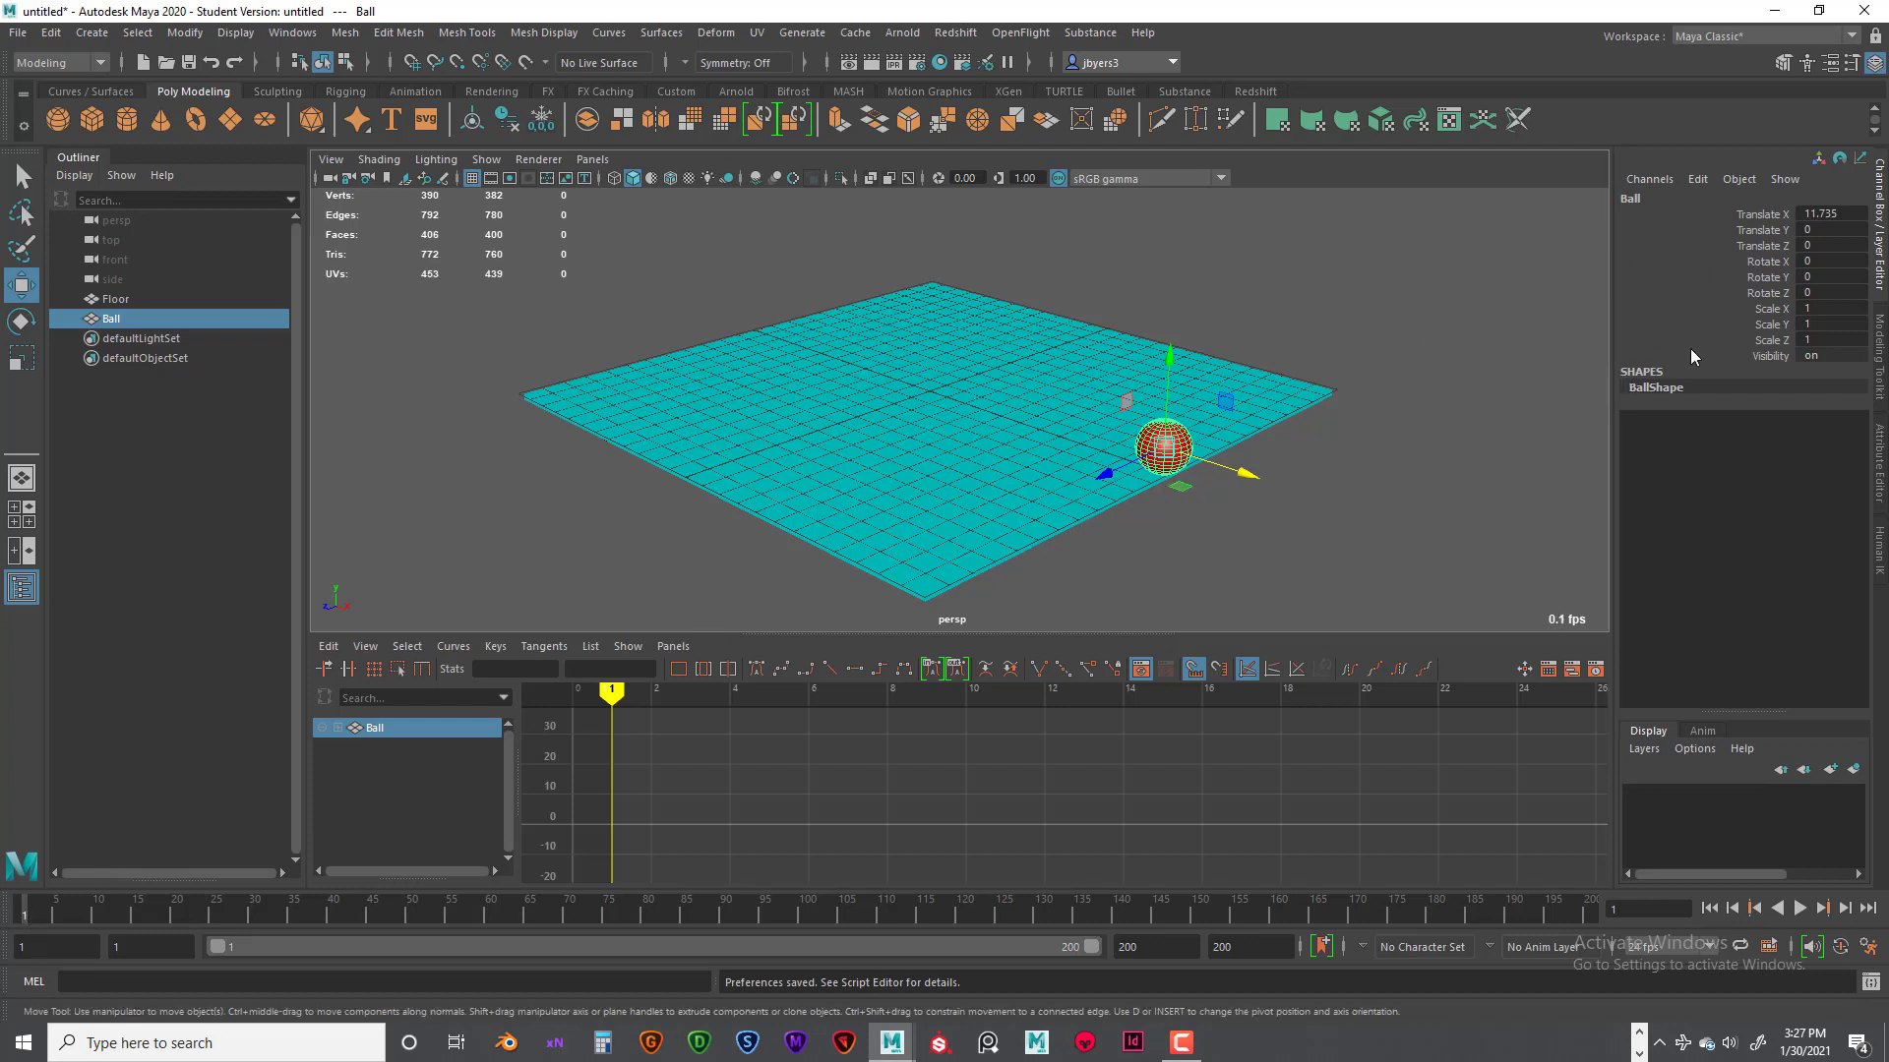
left_click_drag(1764, 229, 1766, 246)
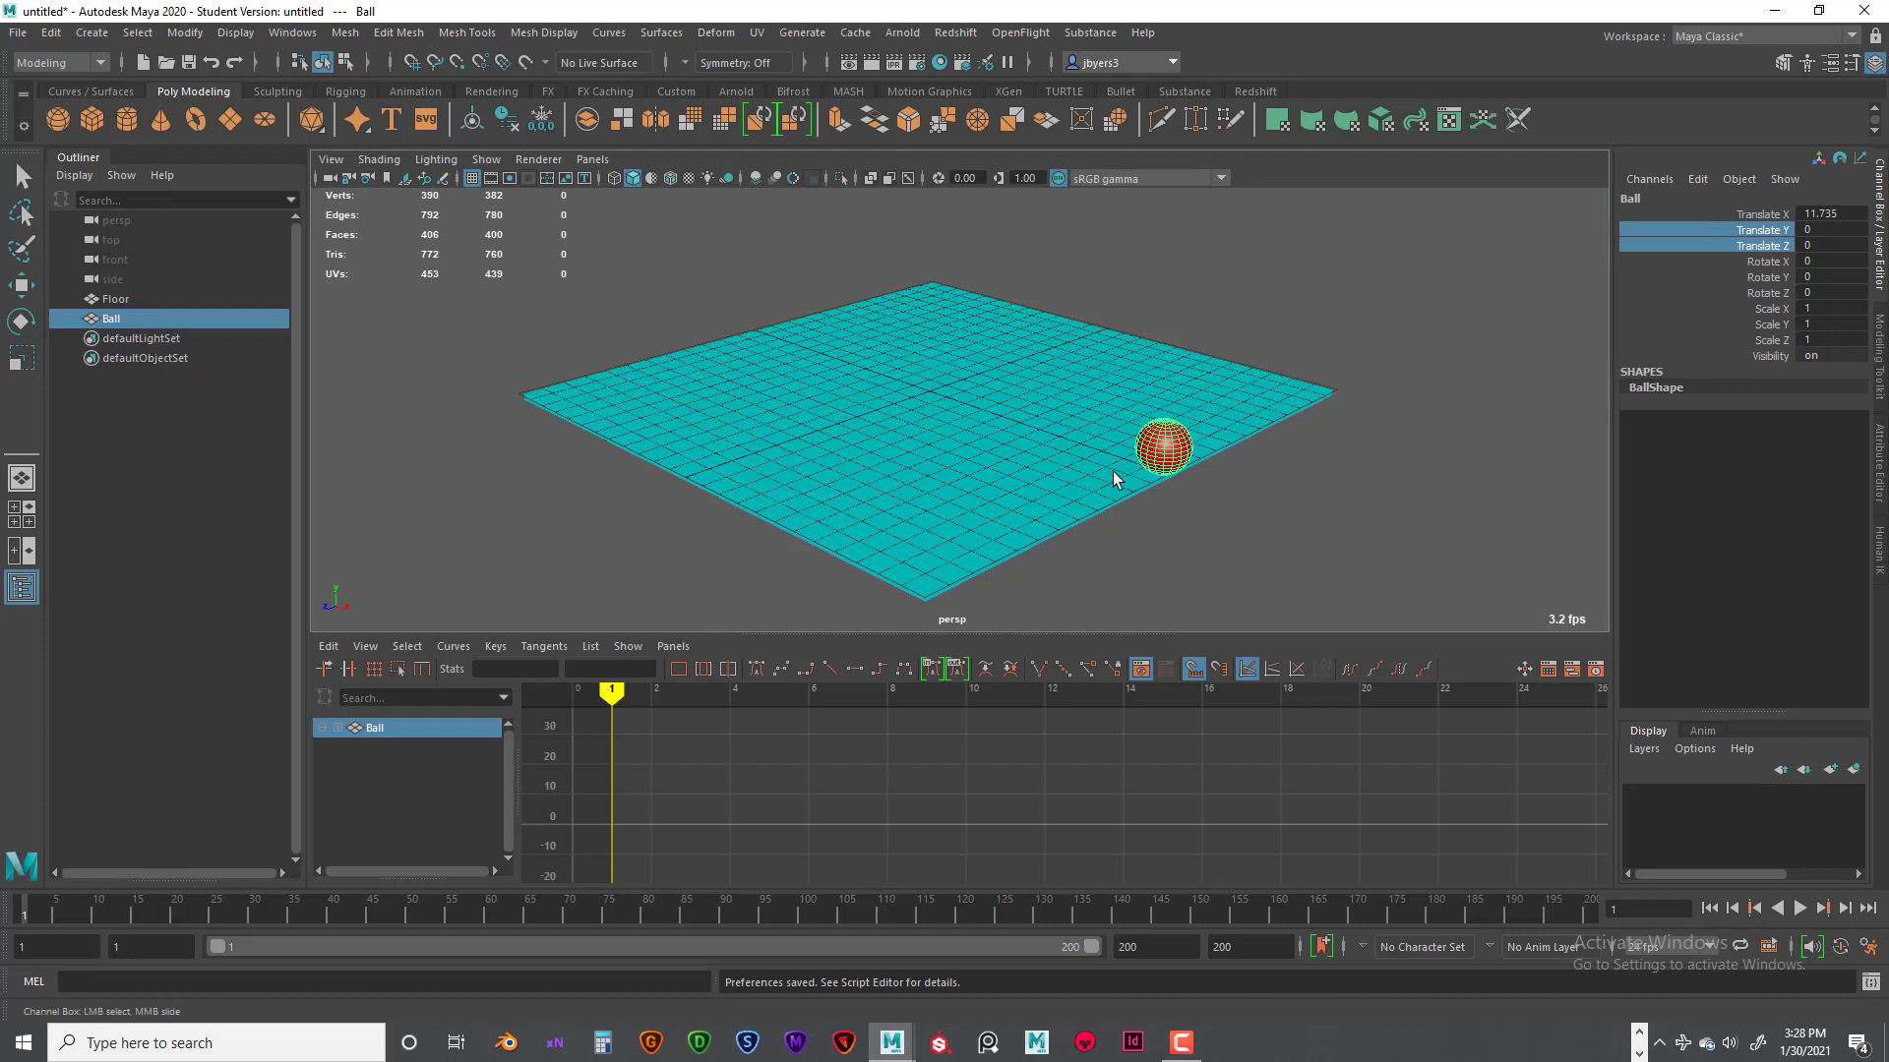
left_click(1753, 213)
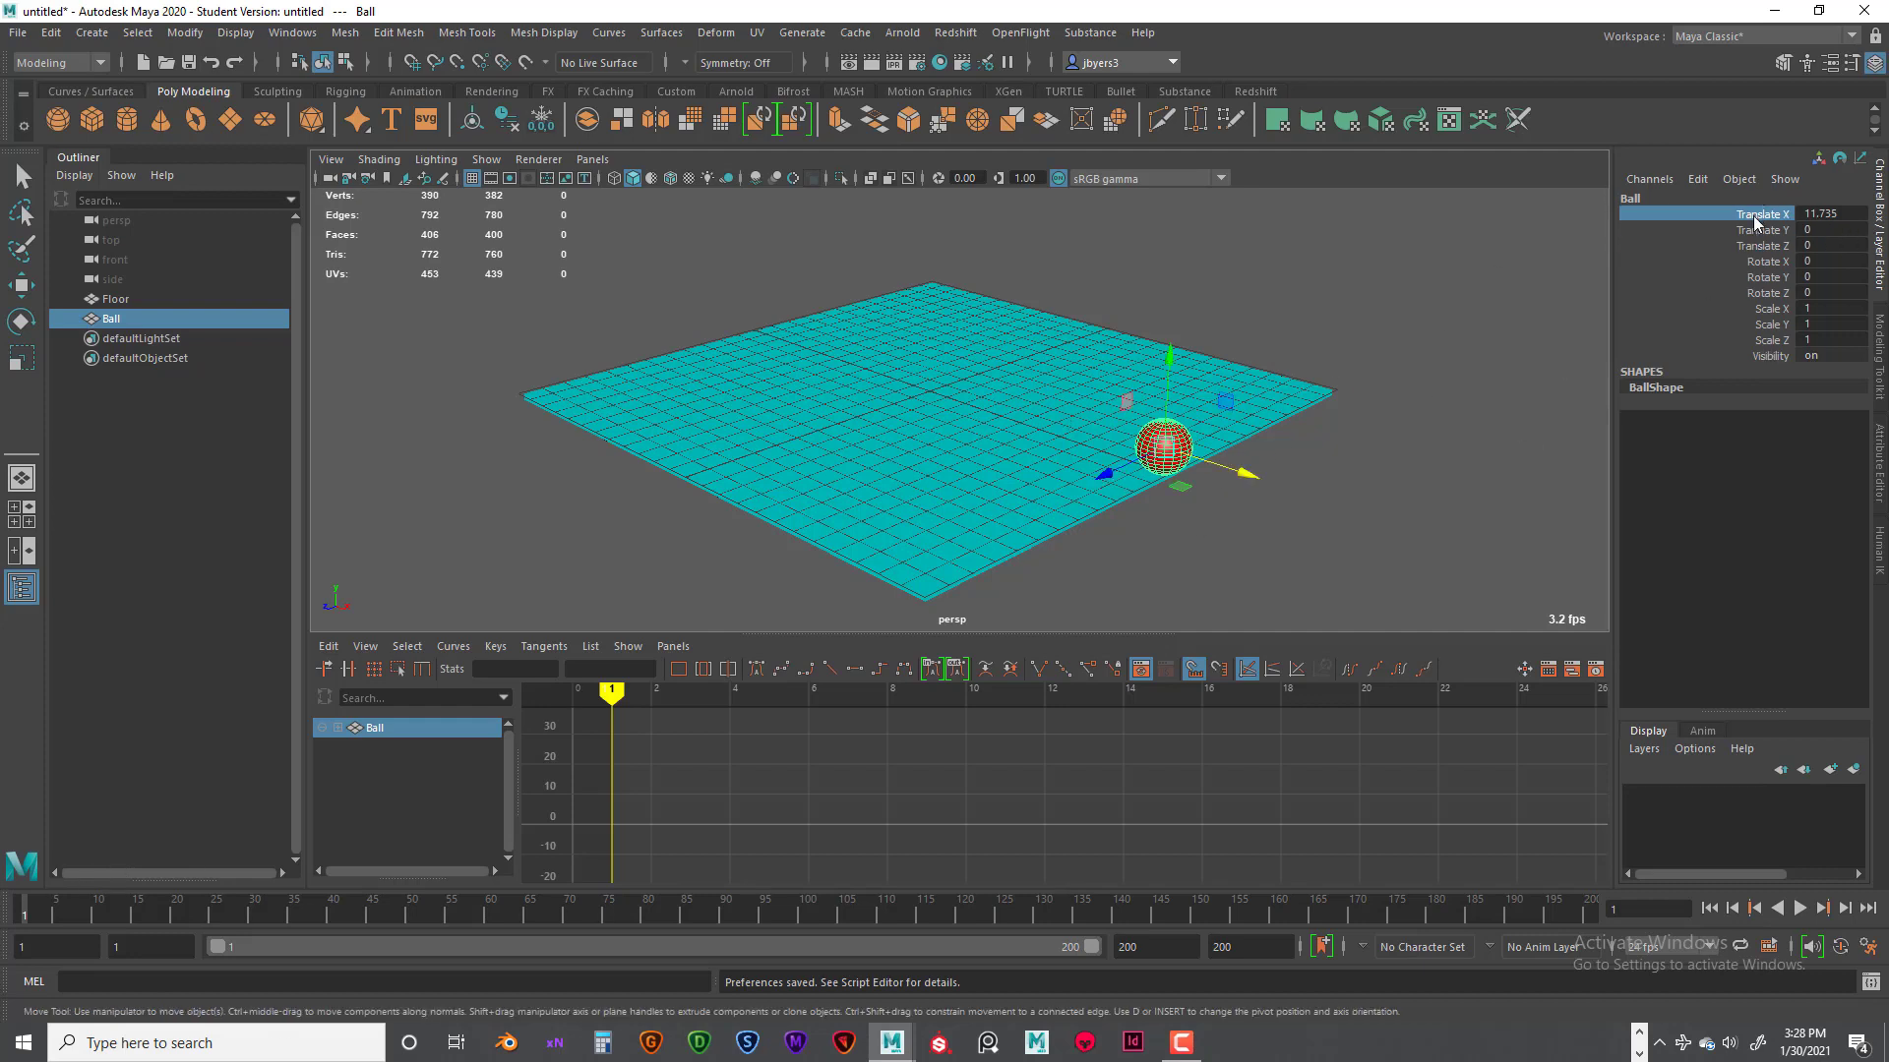
left_click_drag(1751, 216, 1751, 231)
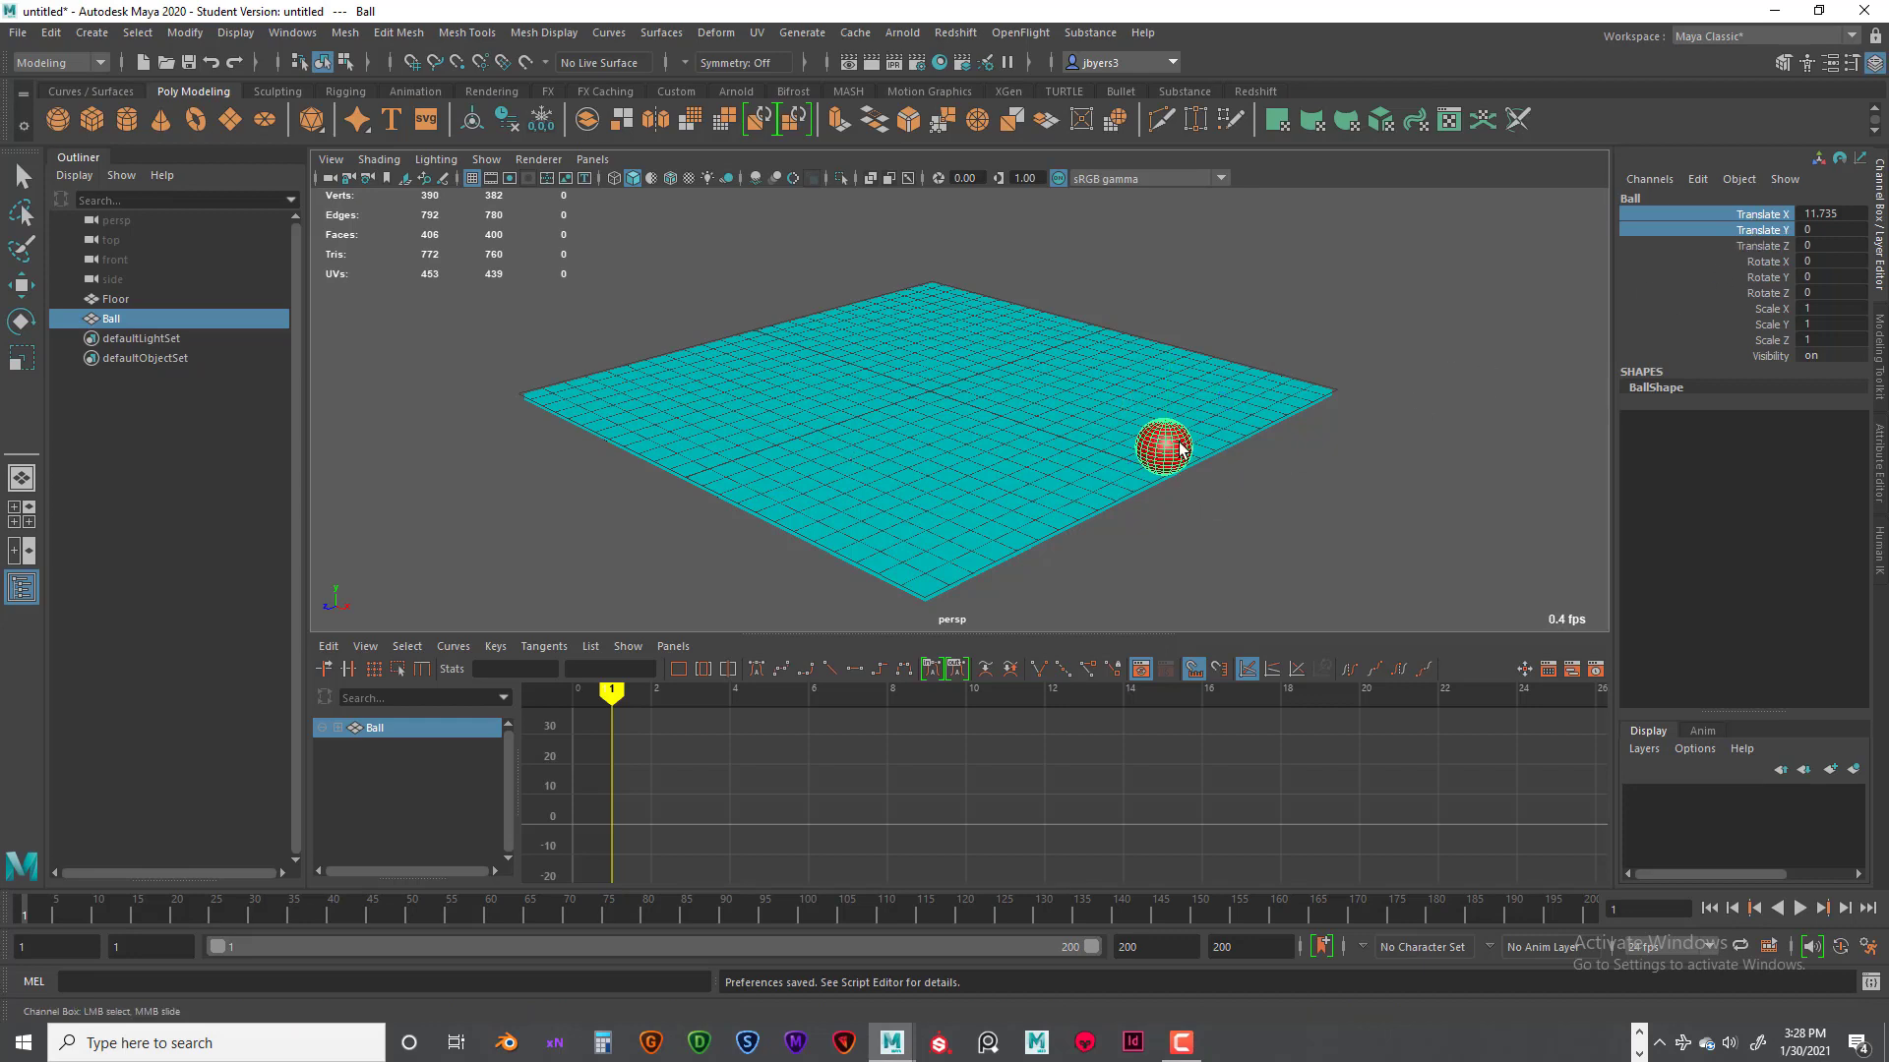
left_click(1766, 215)
left_click_drag(1755, 217, 1755, 247)
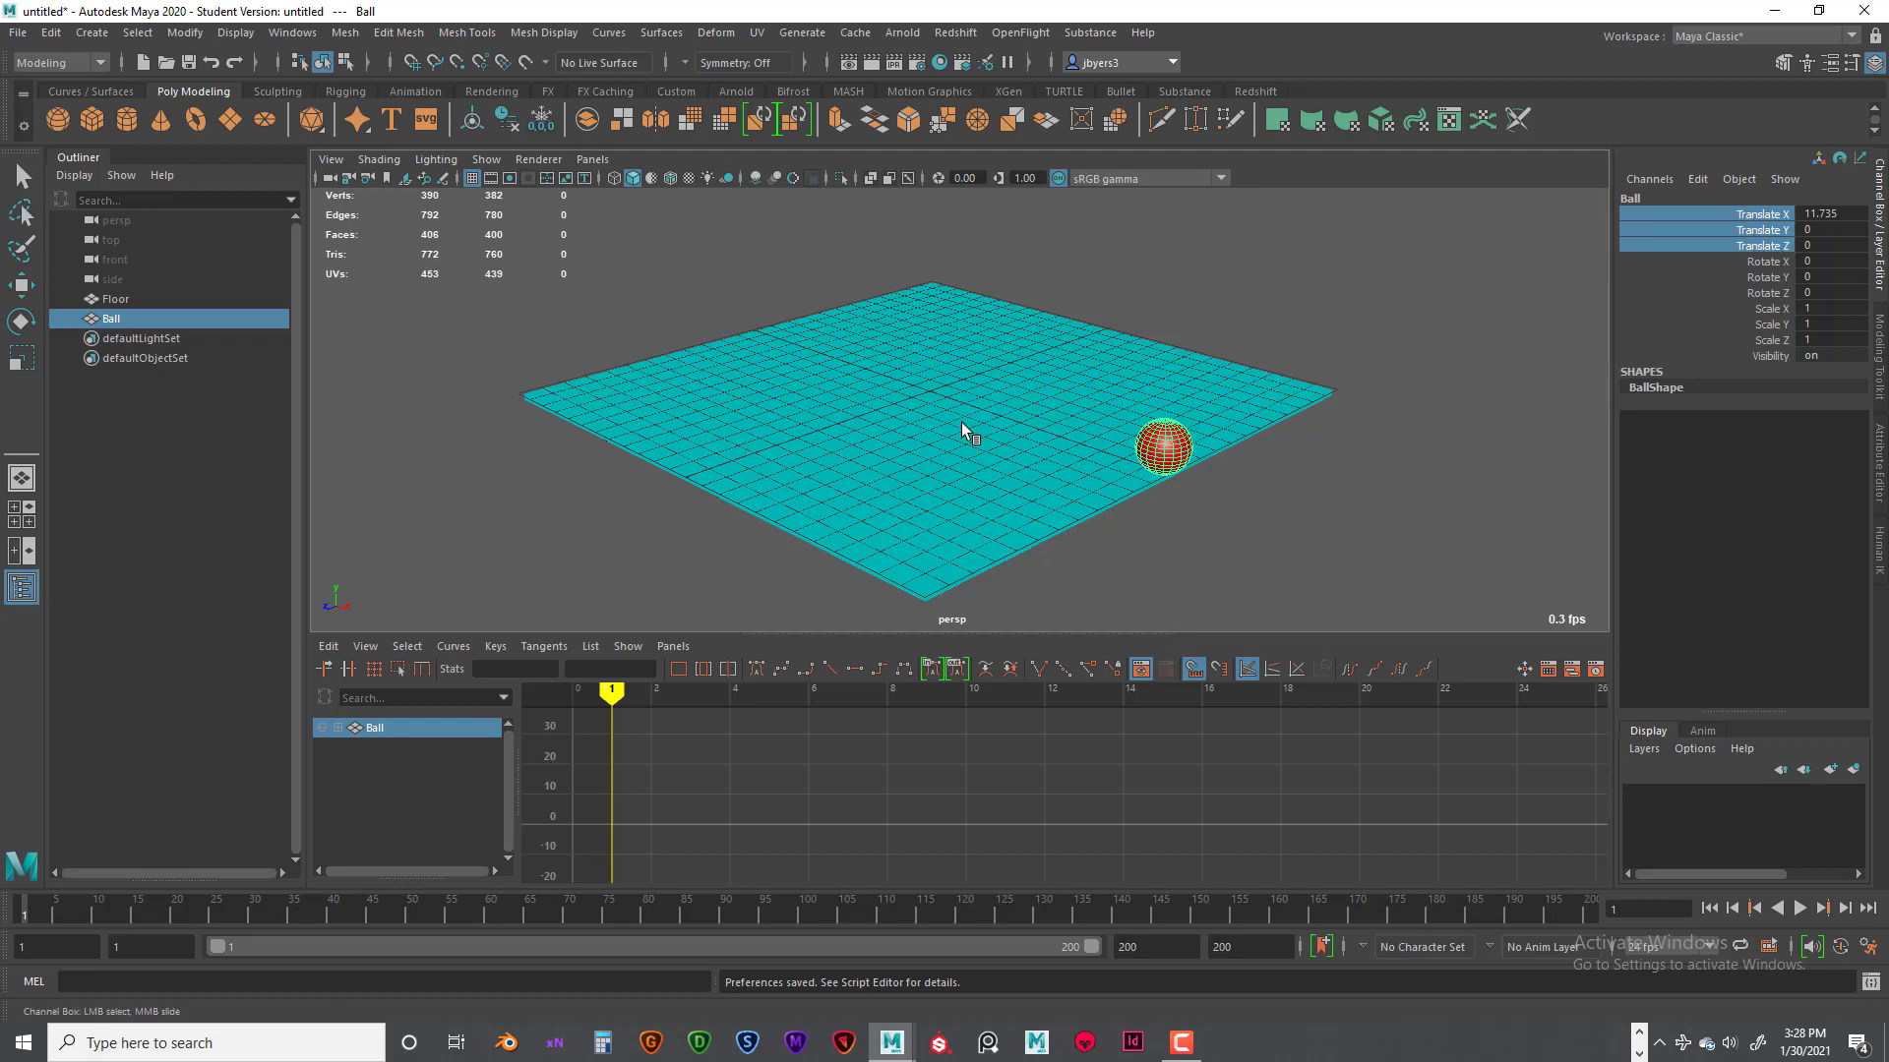
right_click(1685, 216)
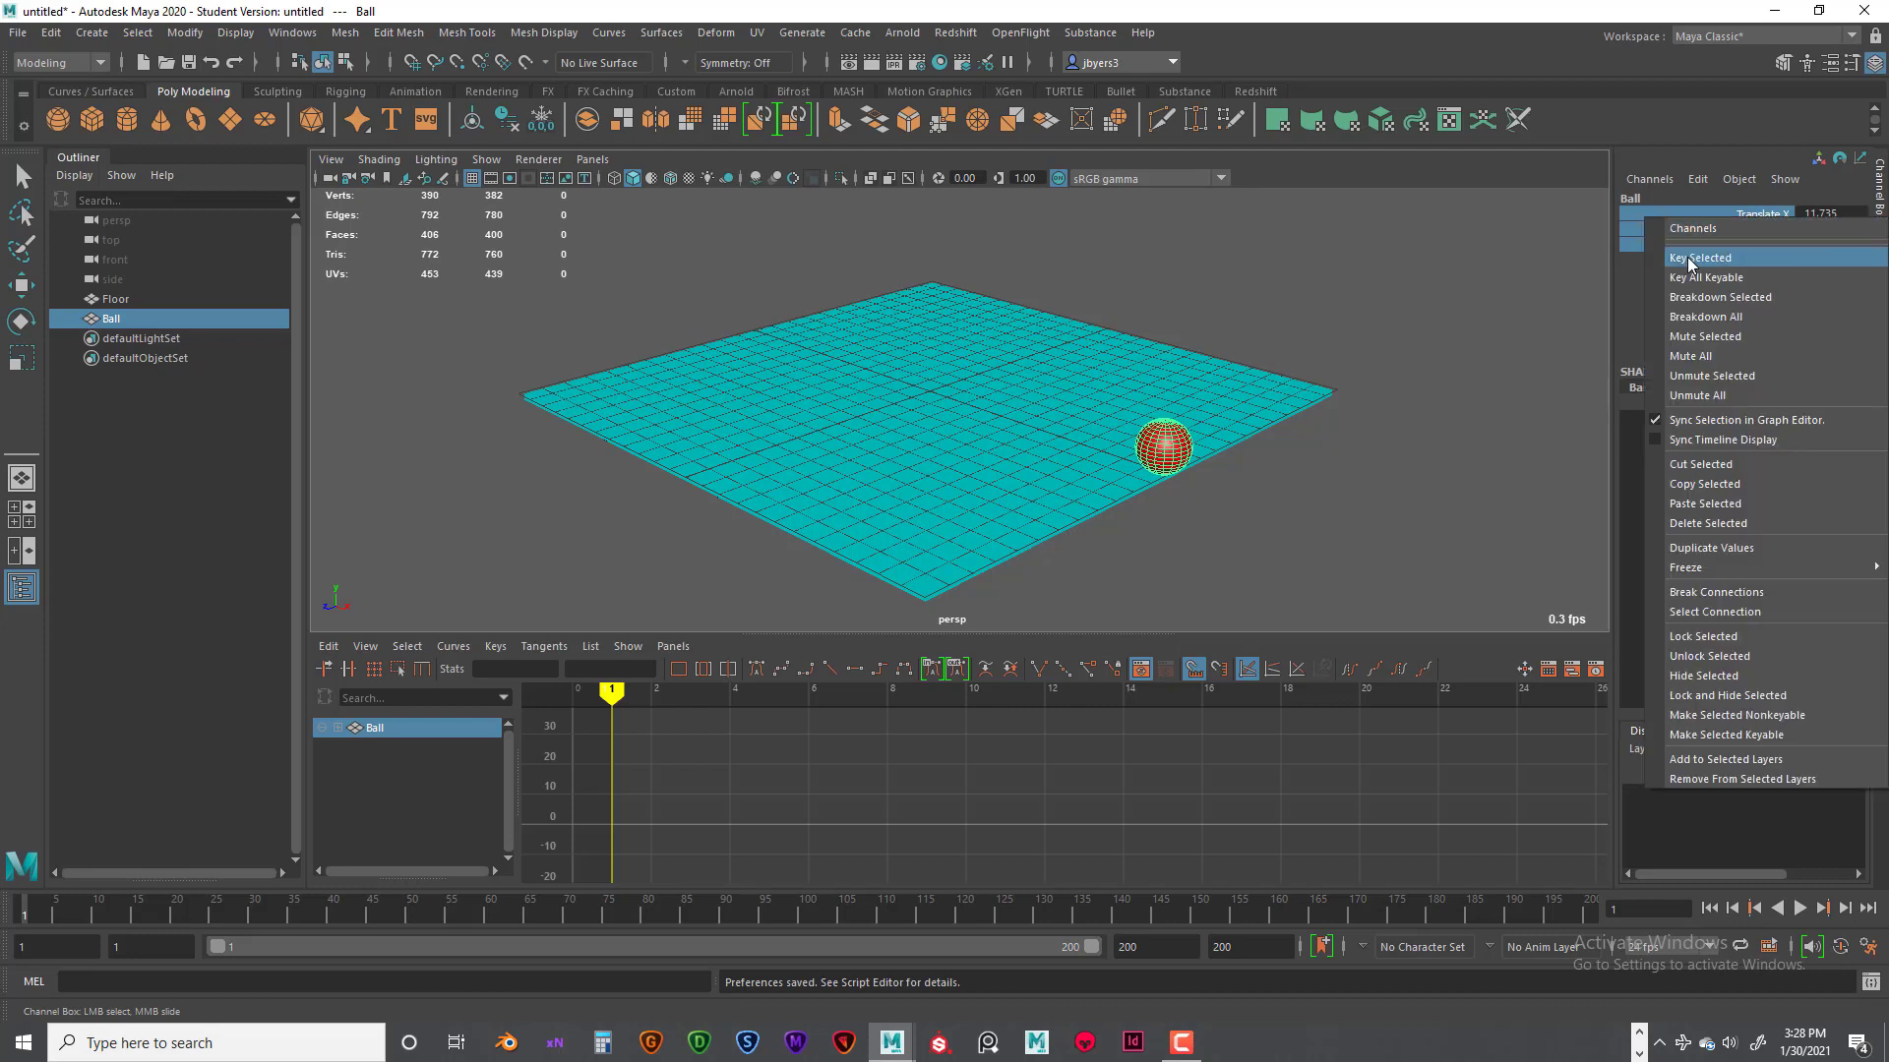
left_click(1723, 252)
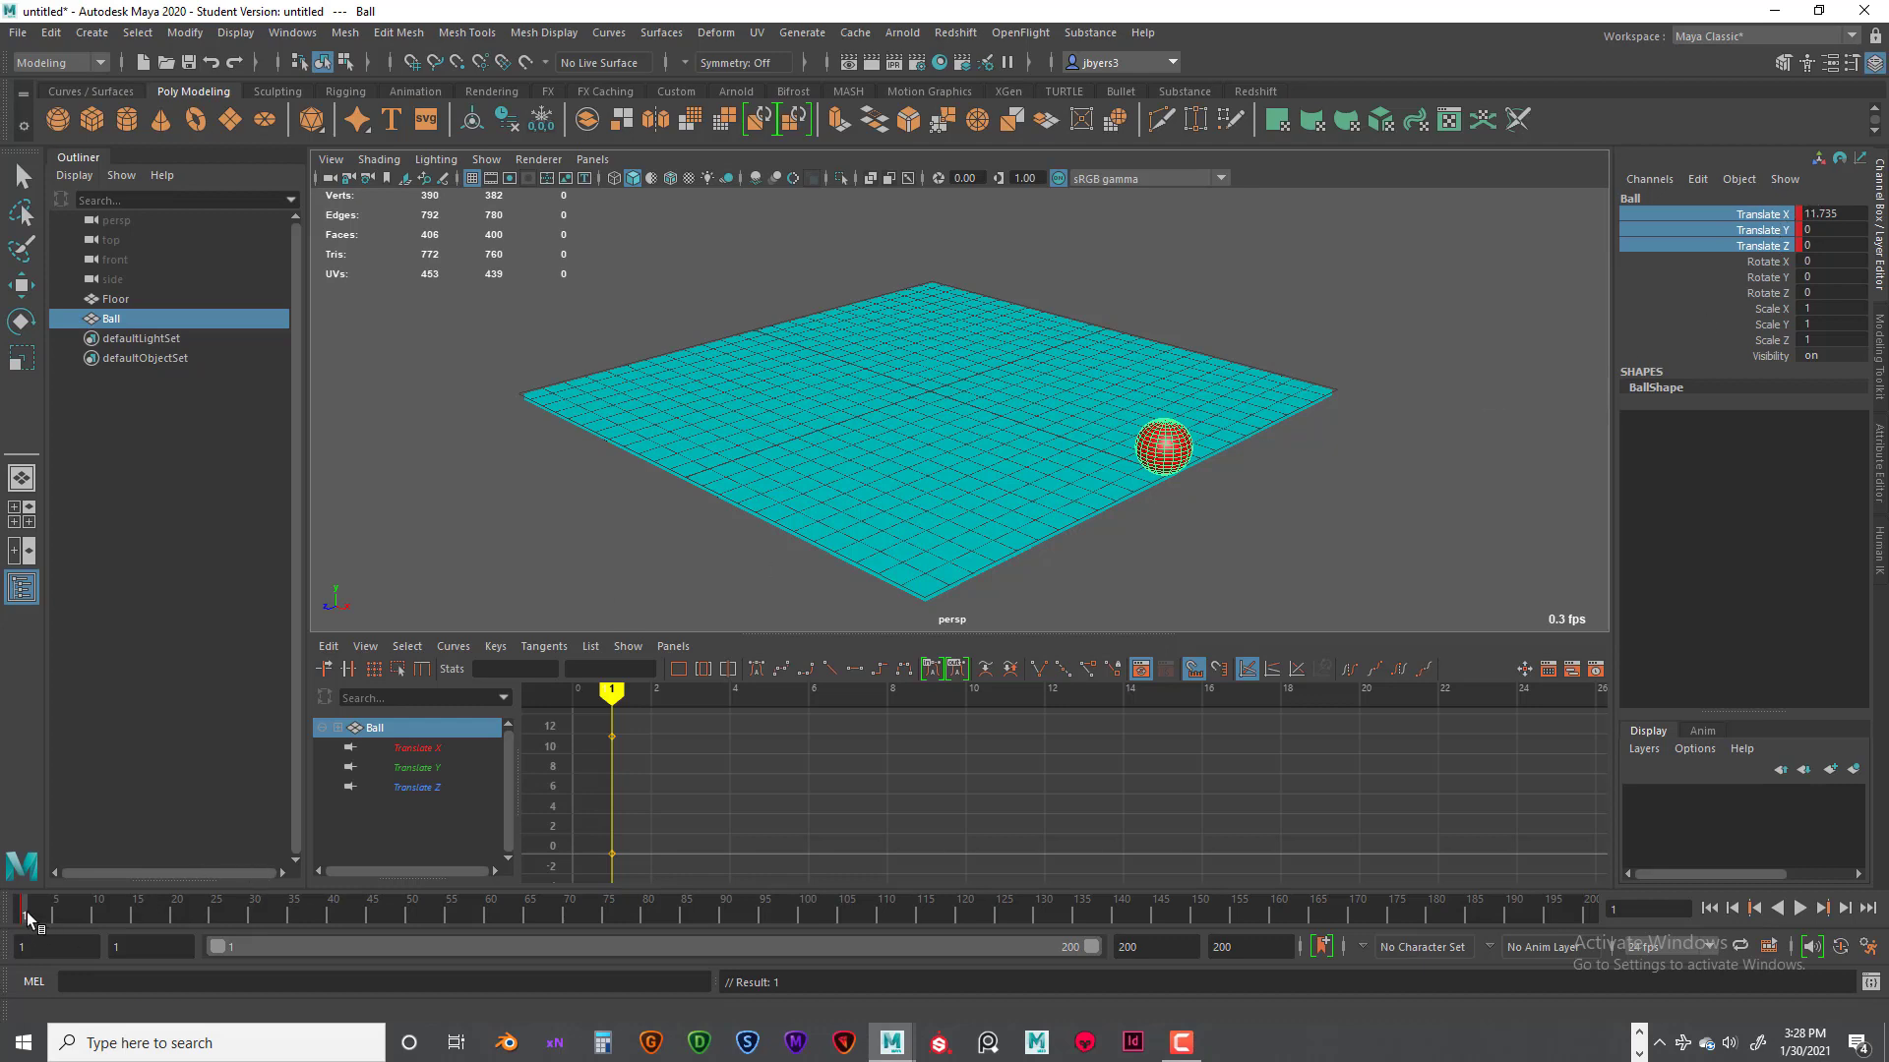
Step: At frame 24, move the Ball across the floor to Translate X -10.573 and key its Translate X, Y and Z channels
left_click_drag(29, 921, 202, 926)
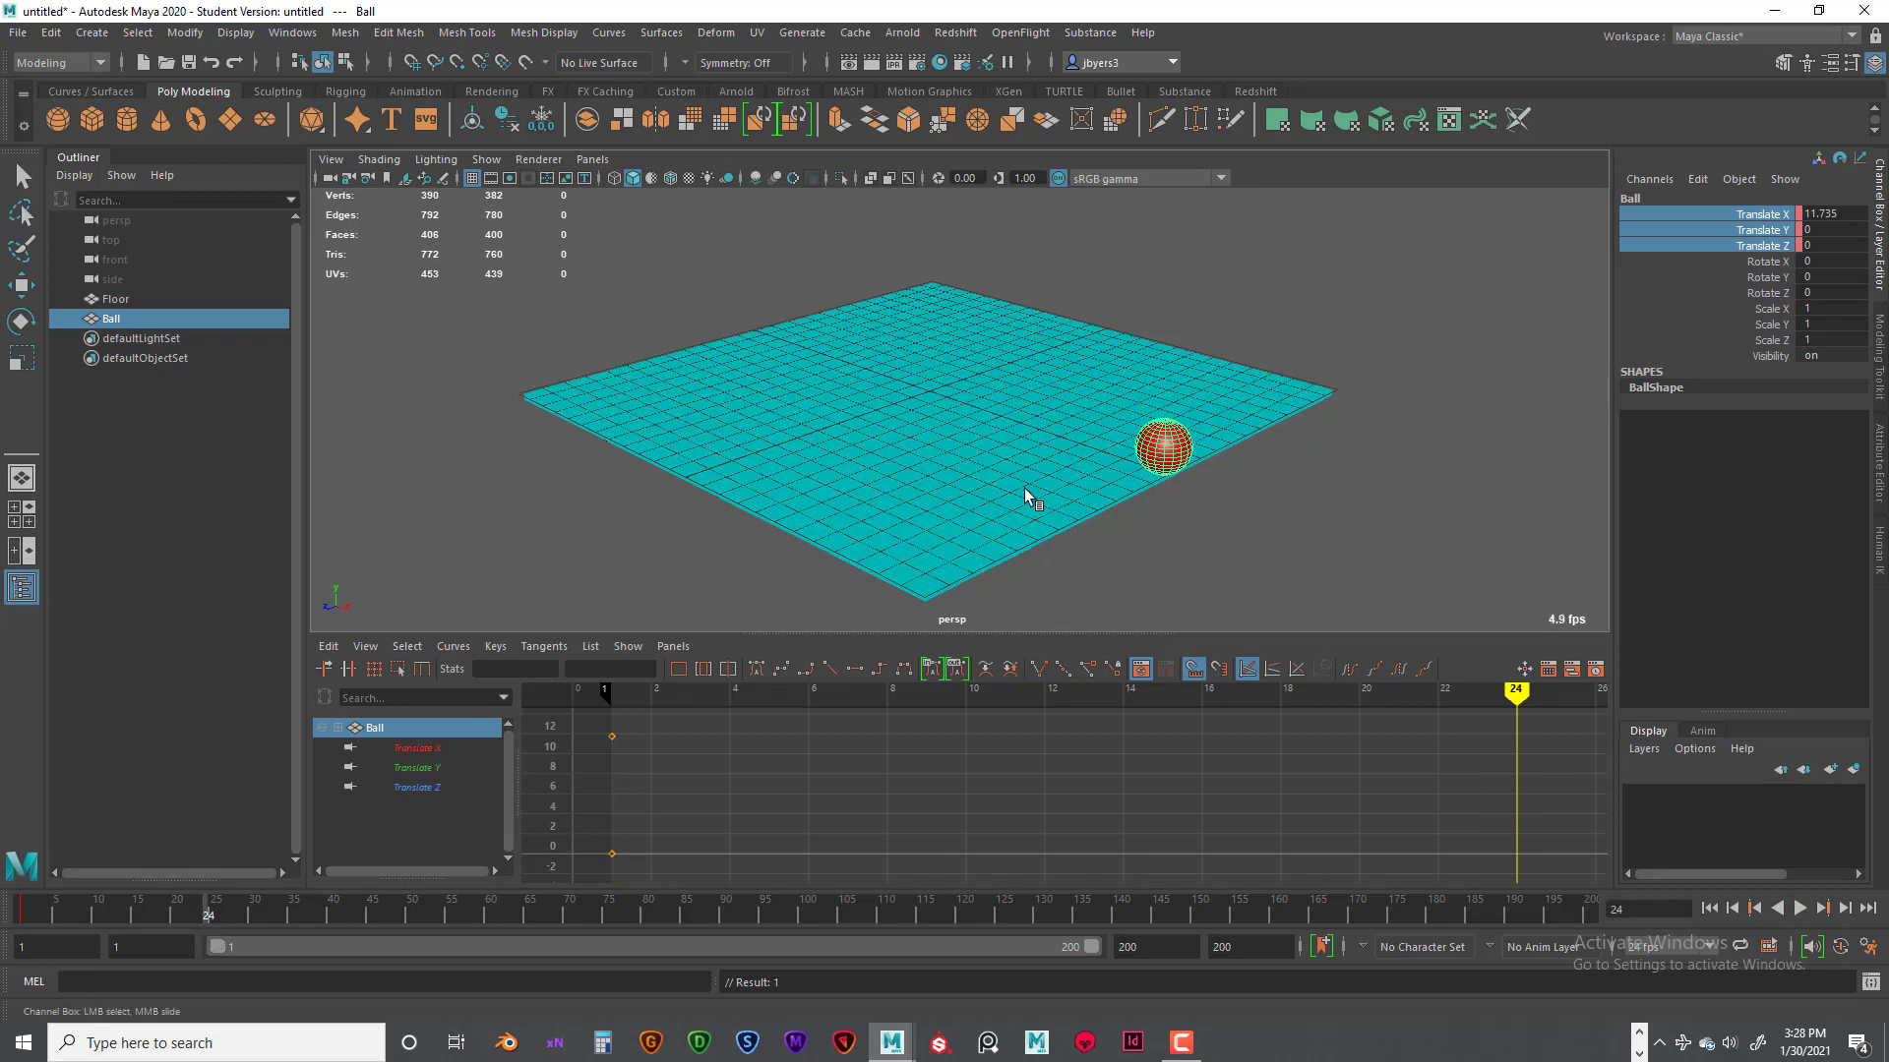
key("w")
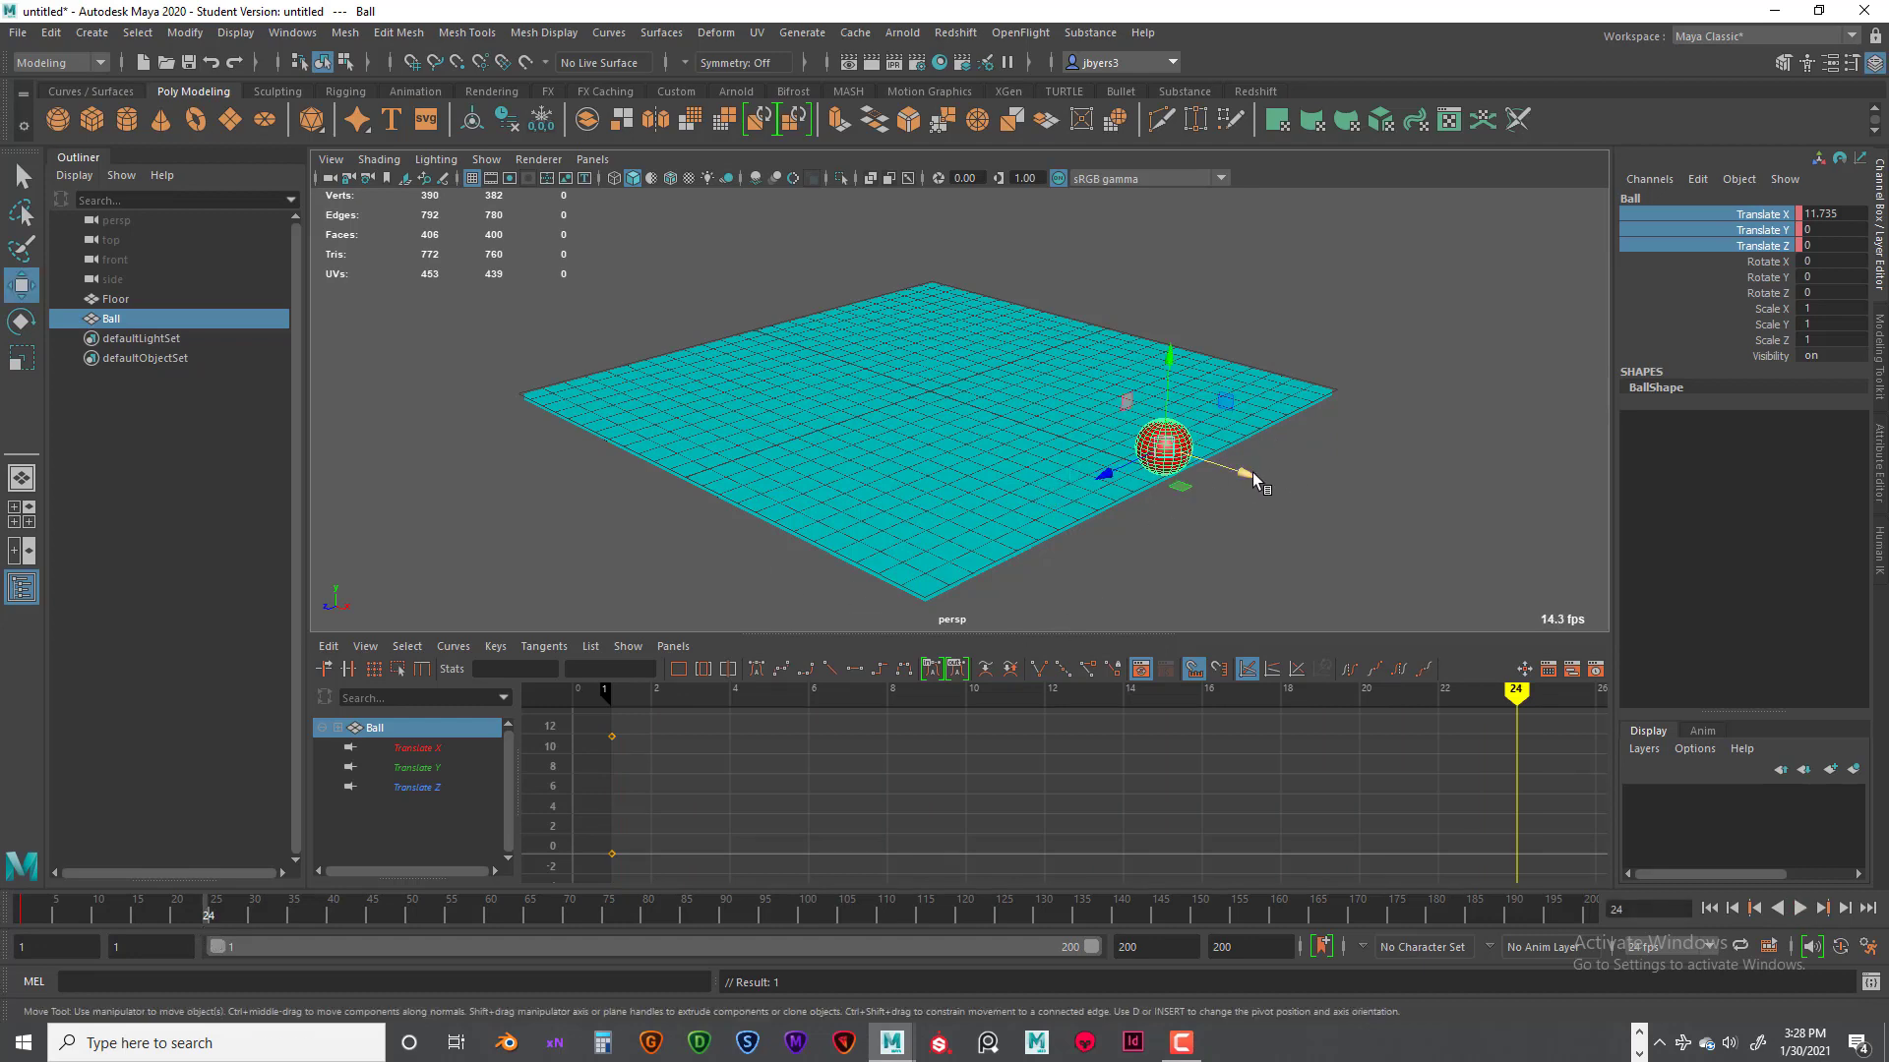
left_click_drag(1242, 472, 799, 386)
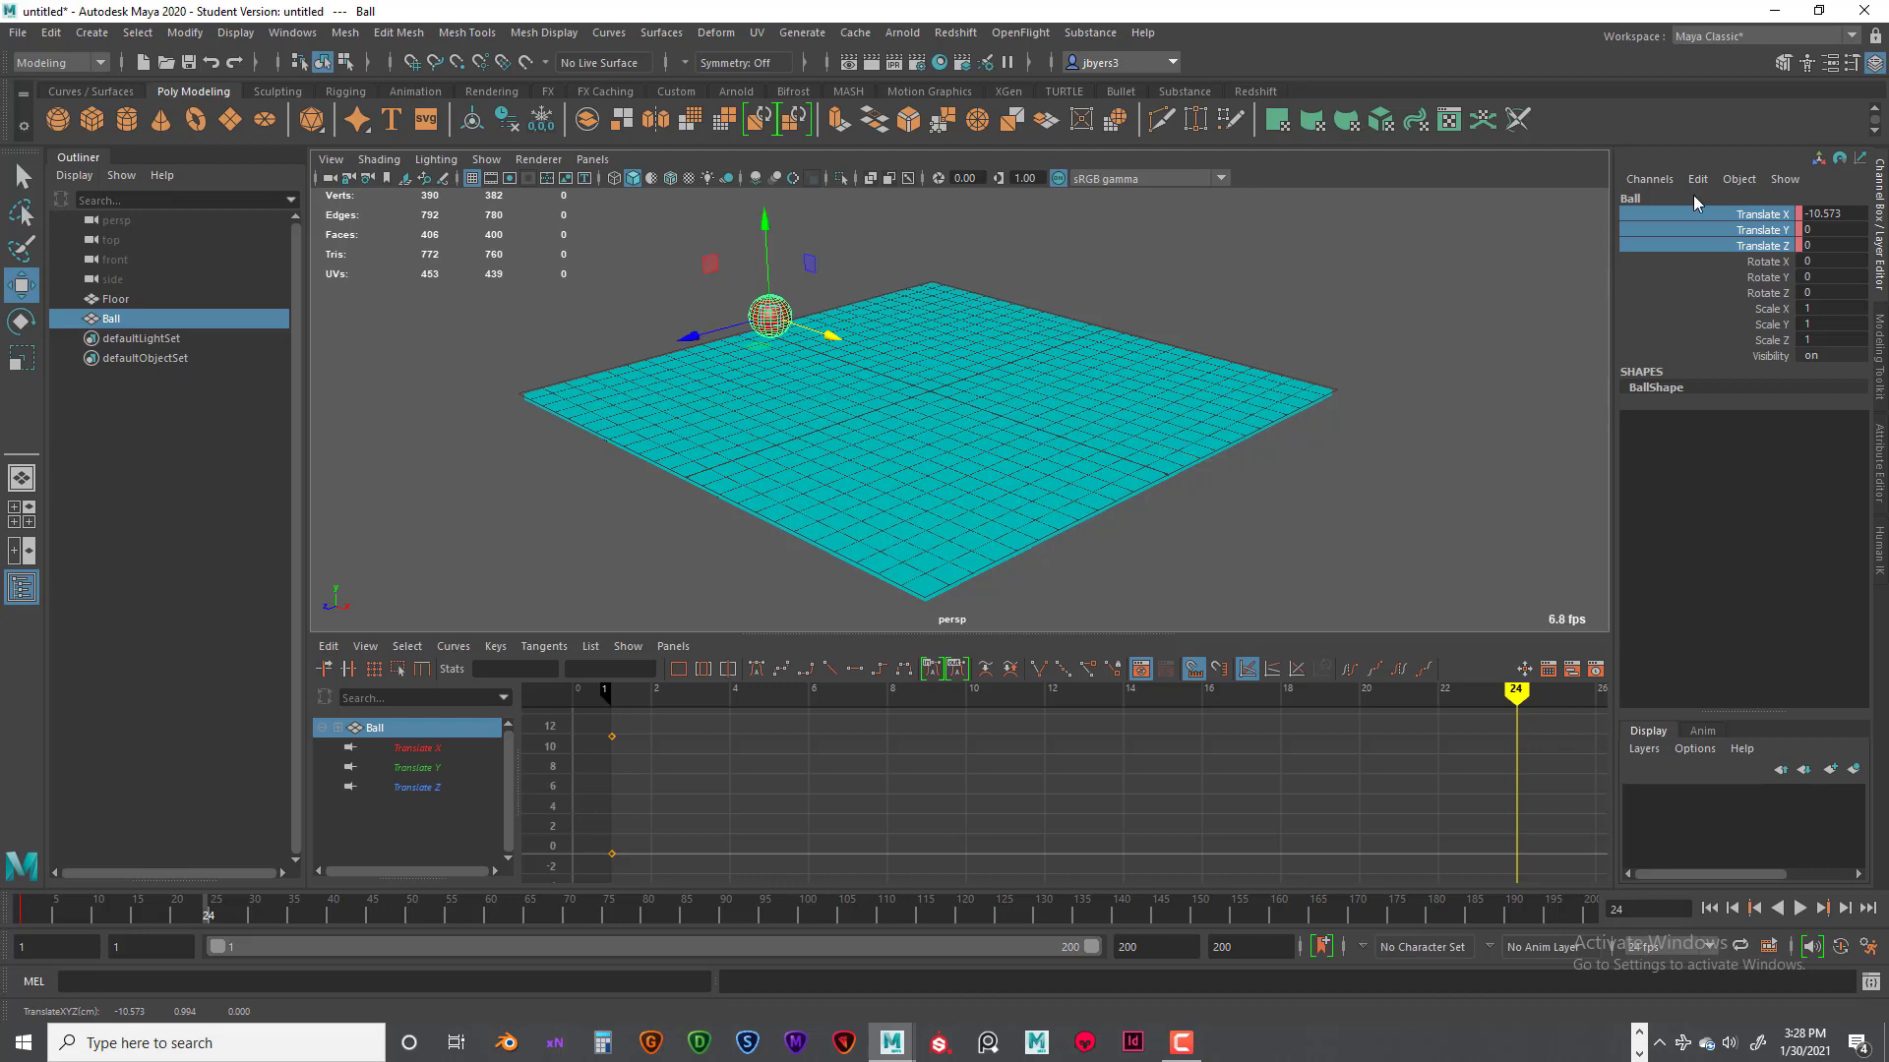
right_click(1758, 223)
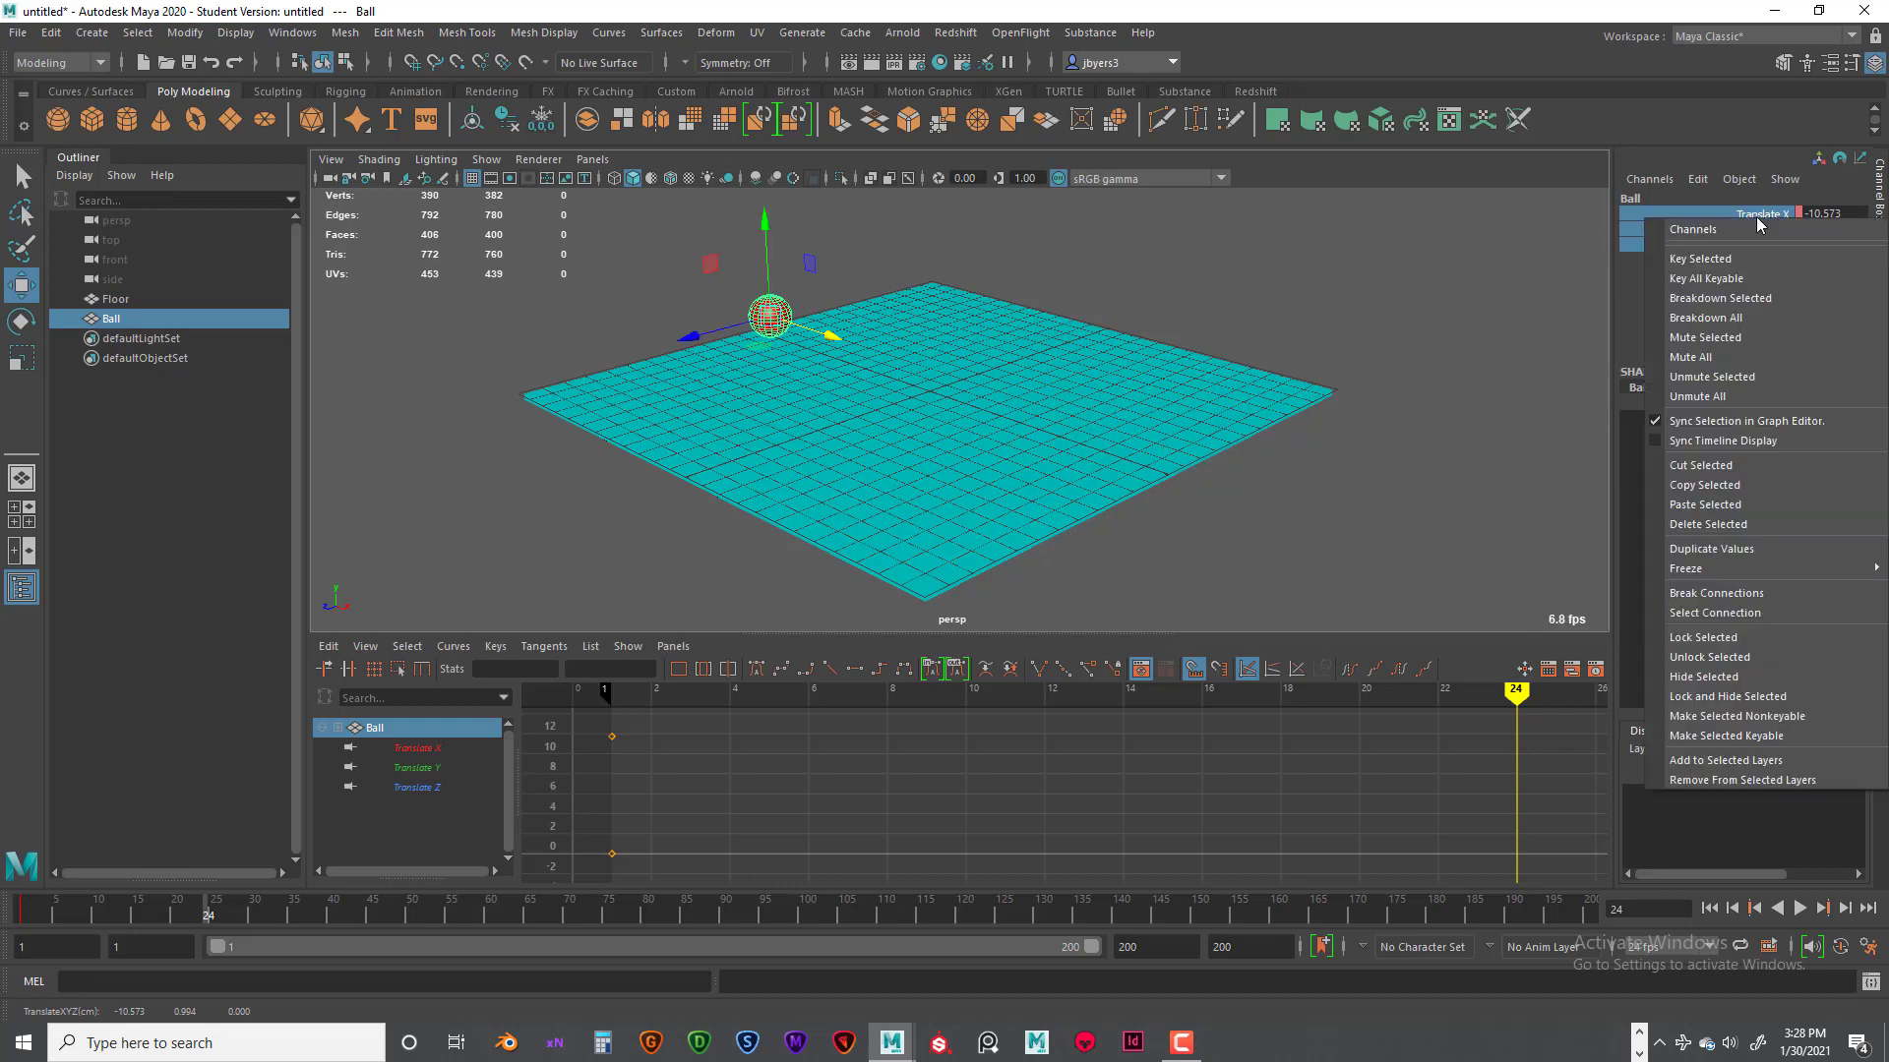
left_click(1727, 256)
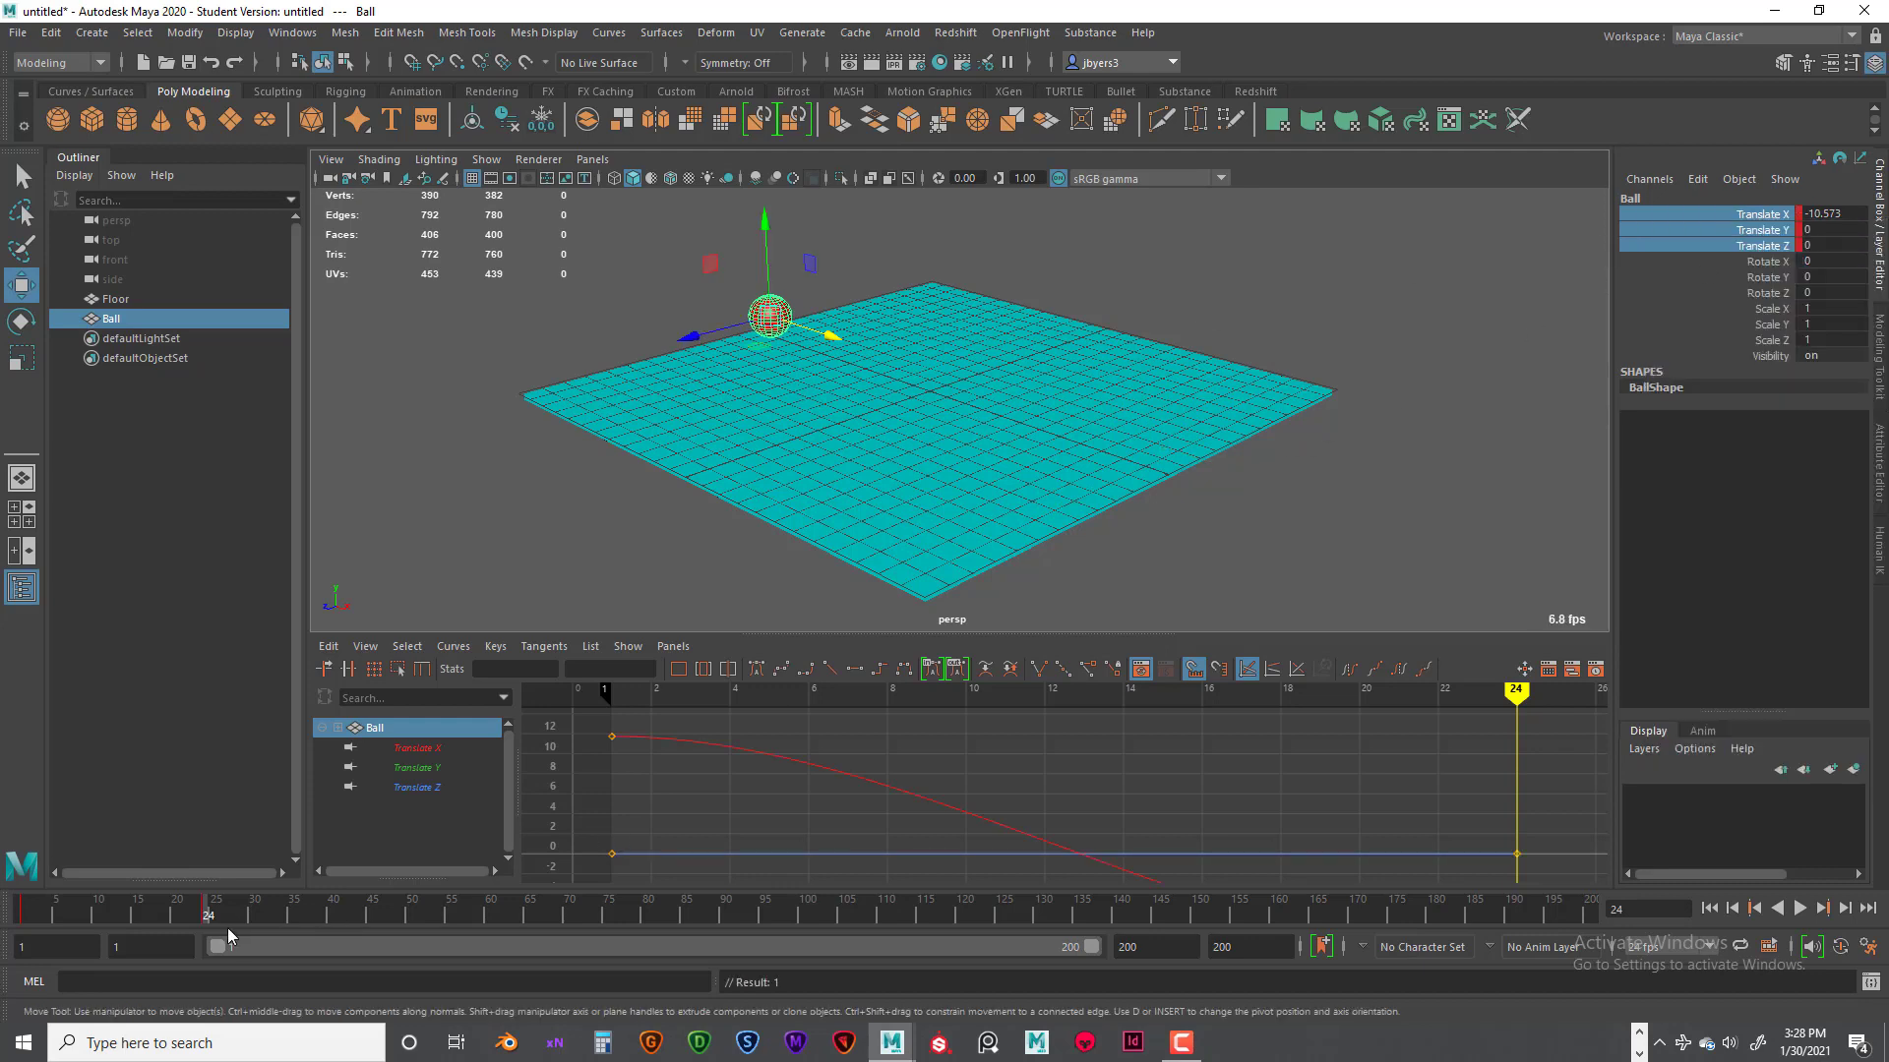
Step: Check the Ball's keyed positions at frames 1 and 24 and fit its translate curves in the Graph Editor
left_click(20, 913)
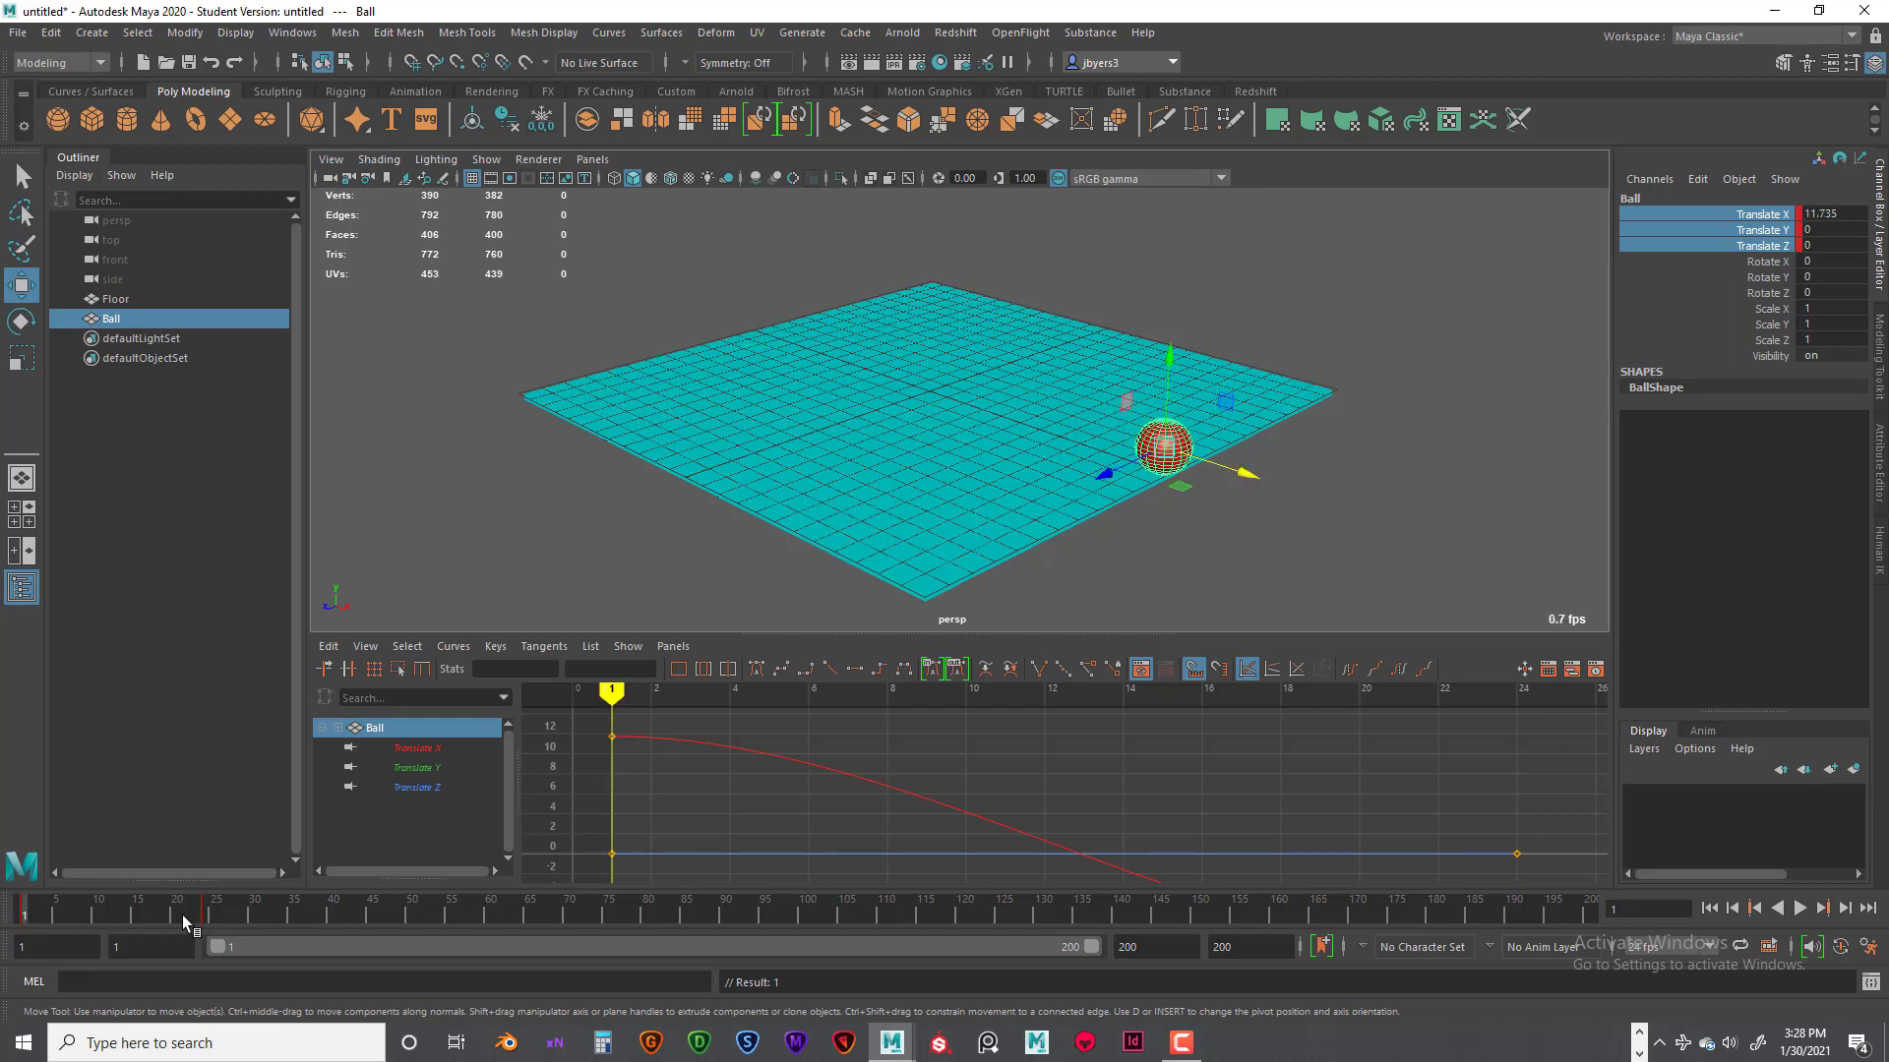
left_click(205, 911)
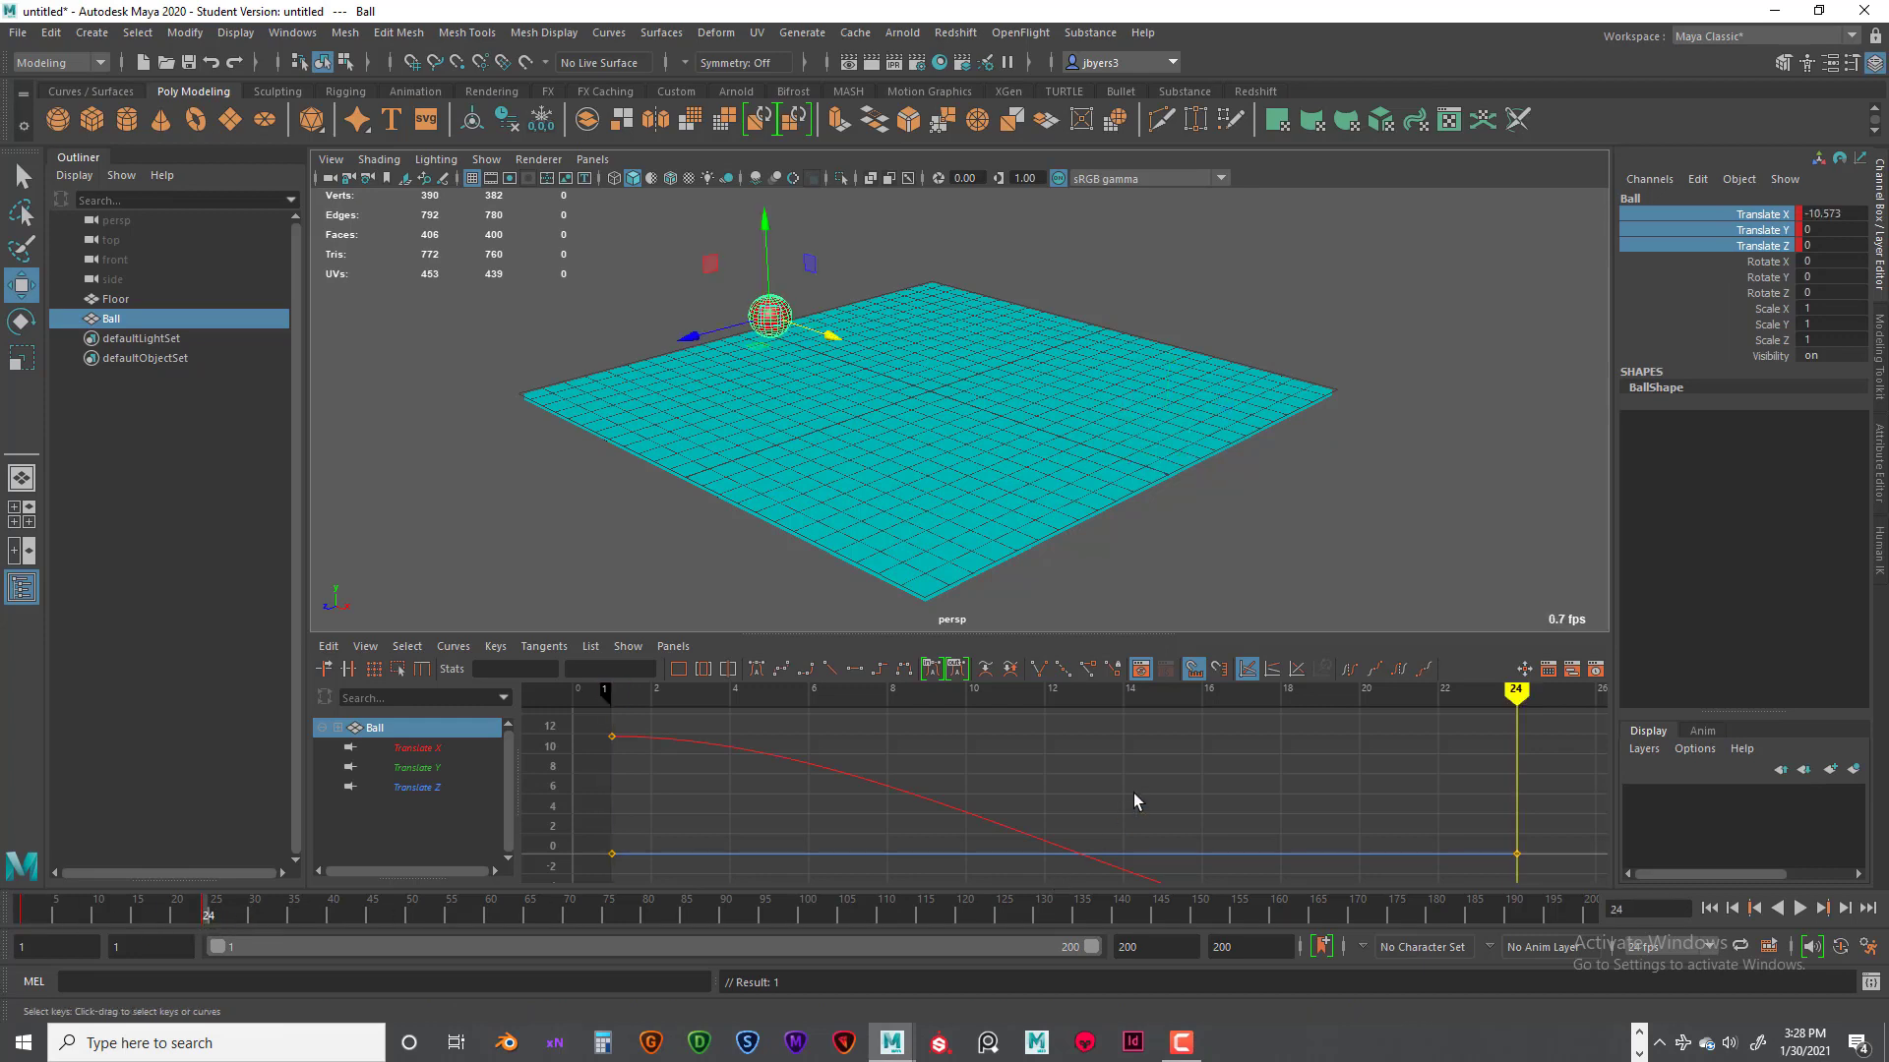
key("f")
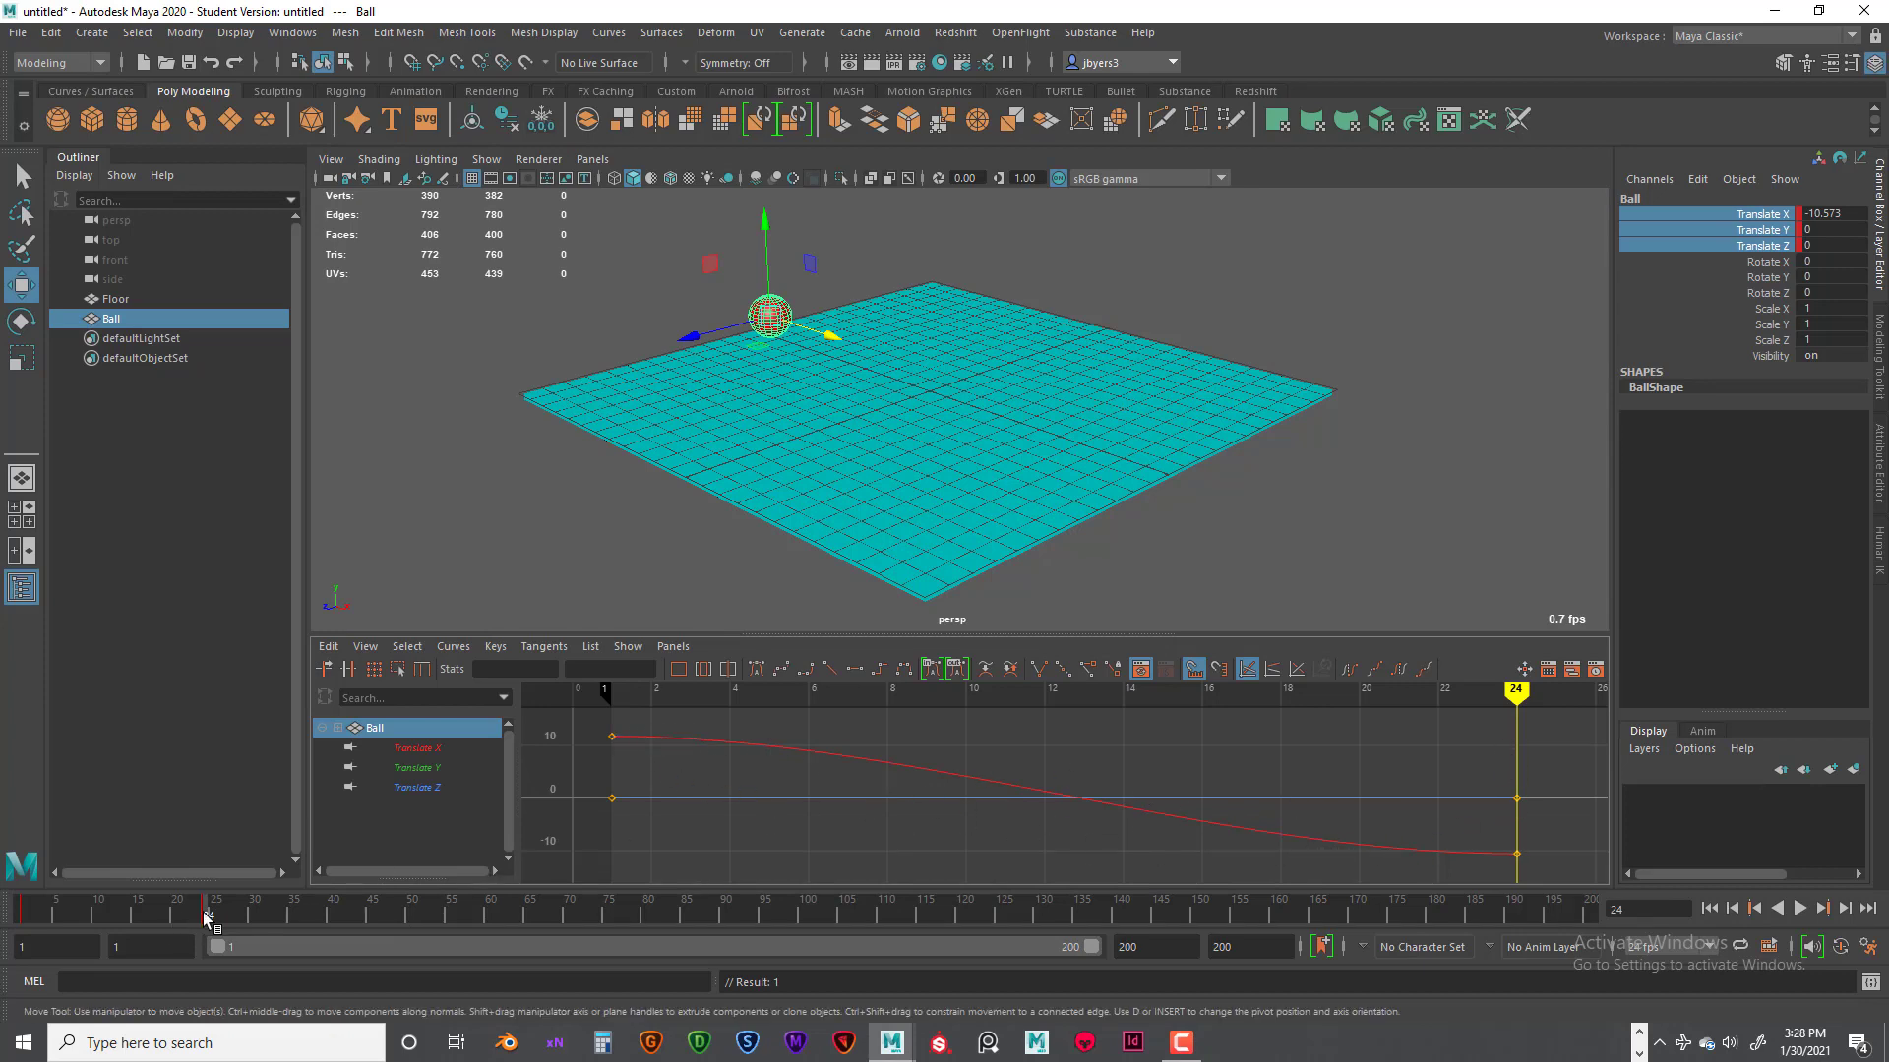
Step: At frame 12, raise the Ball above the floor to Translate Y 6.419 and key its Translate X, Y and Z channels
left_click_drag(207, 918, 112, 930)
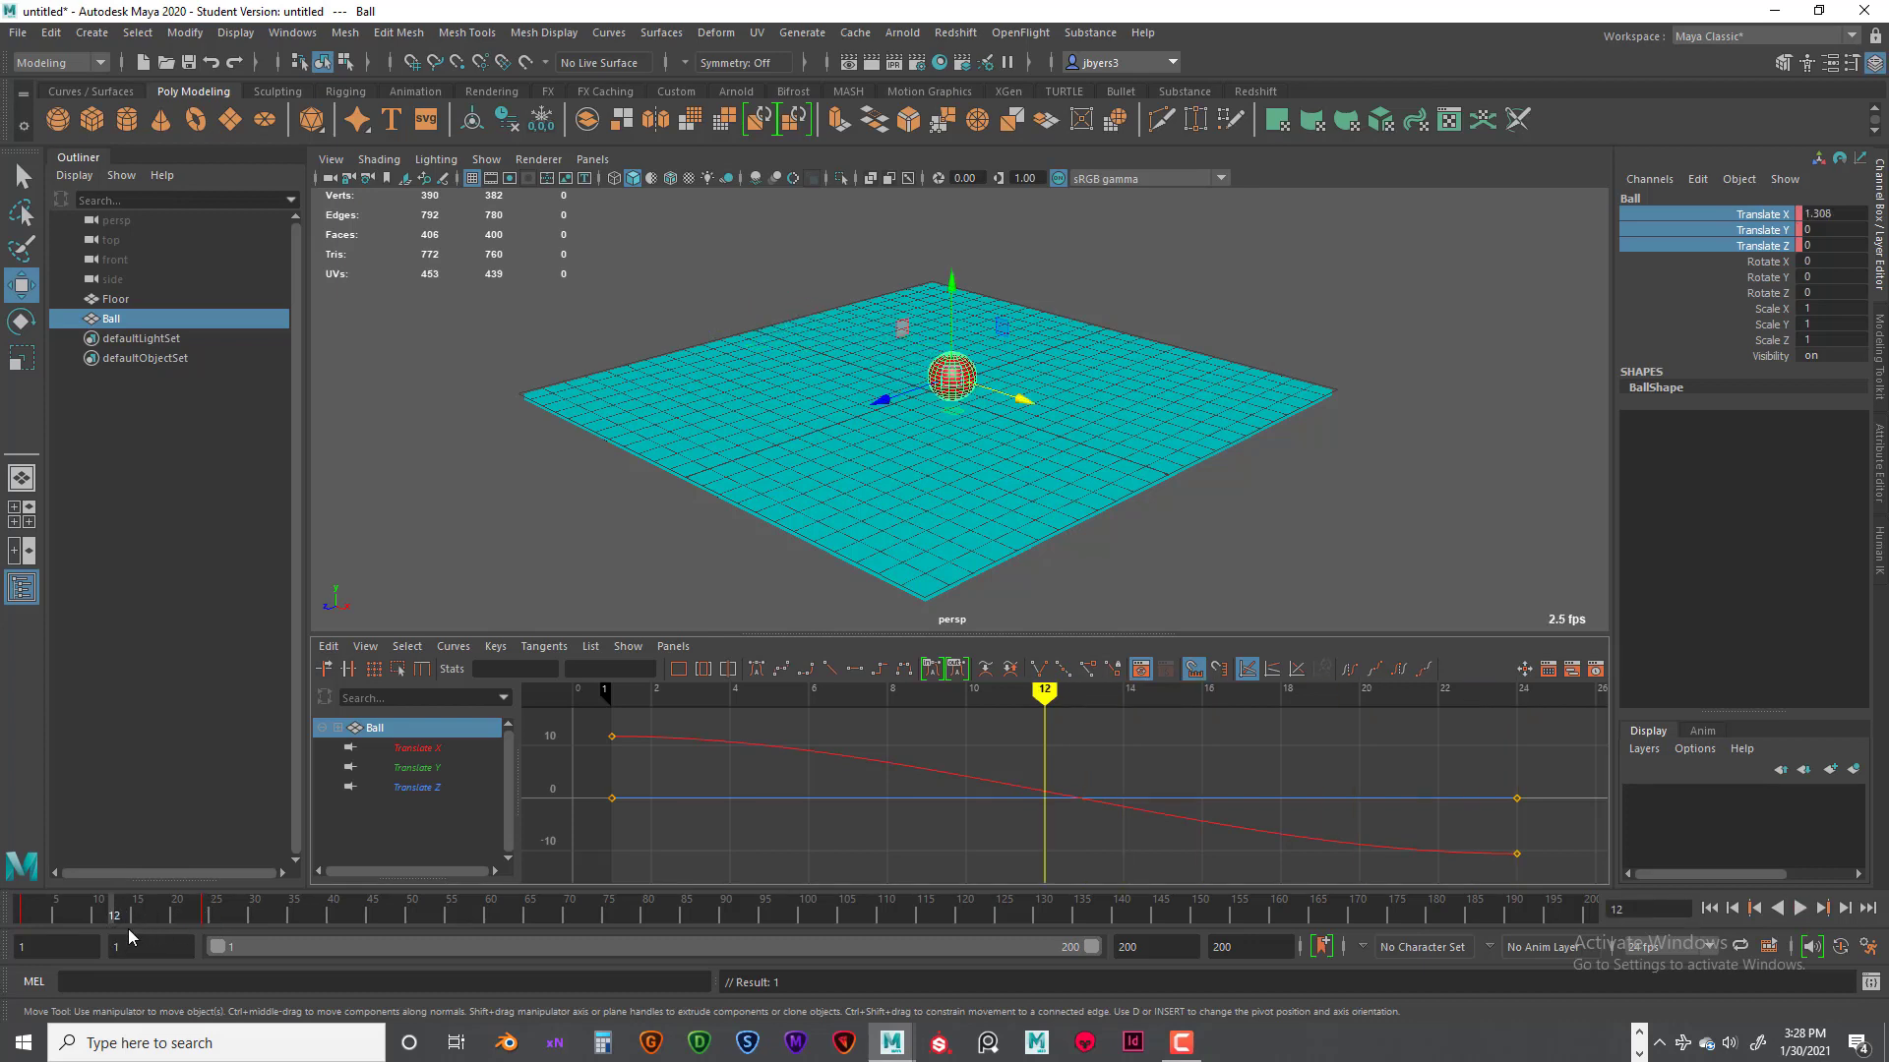
left_click_drag(951, 287, 951, 125)
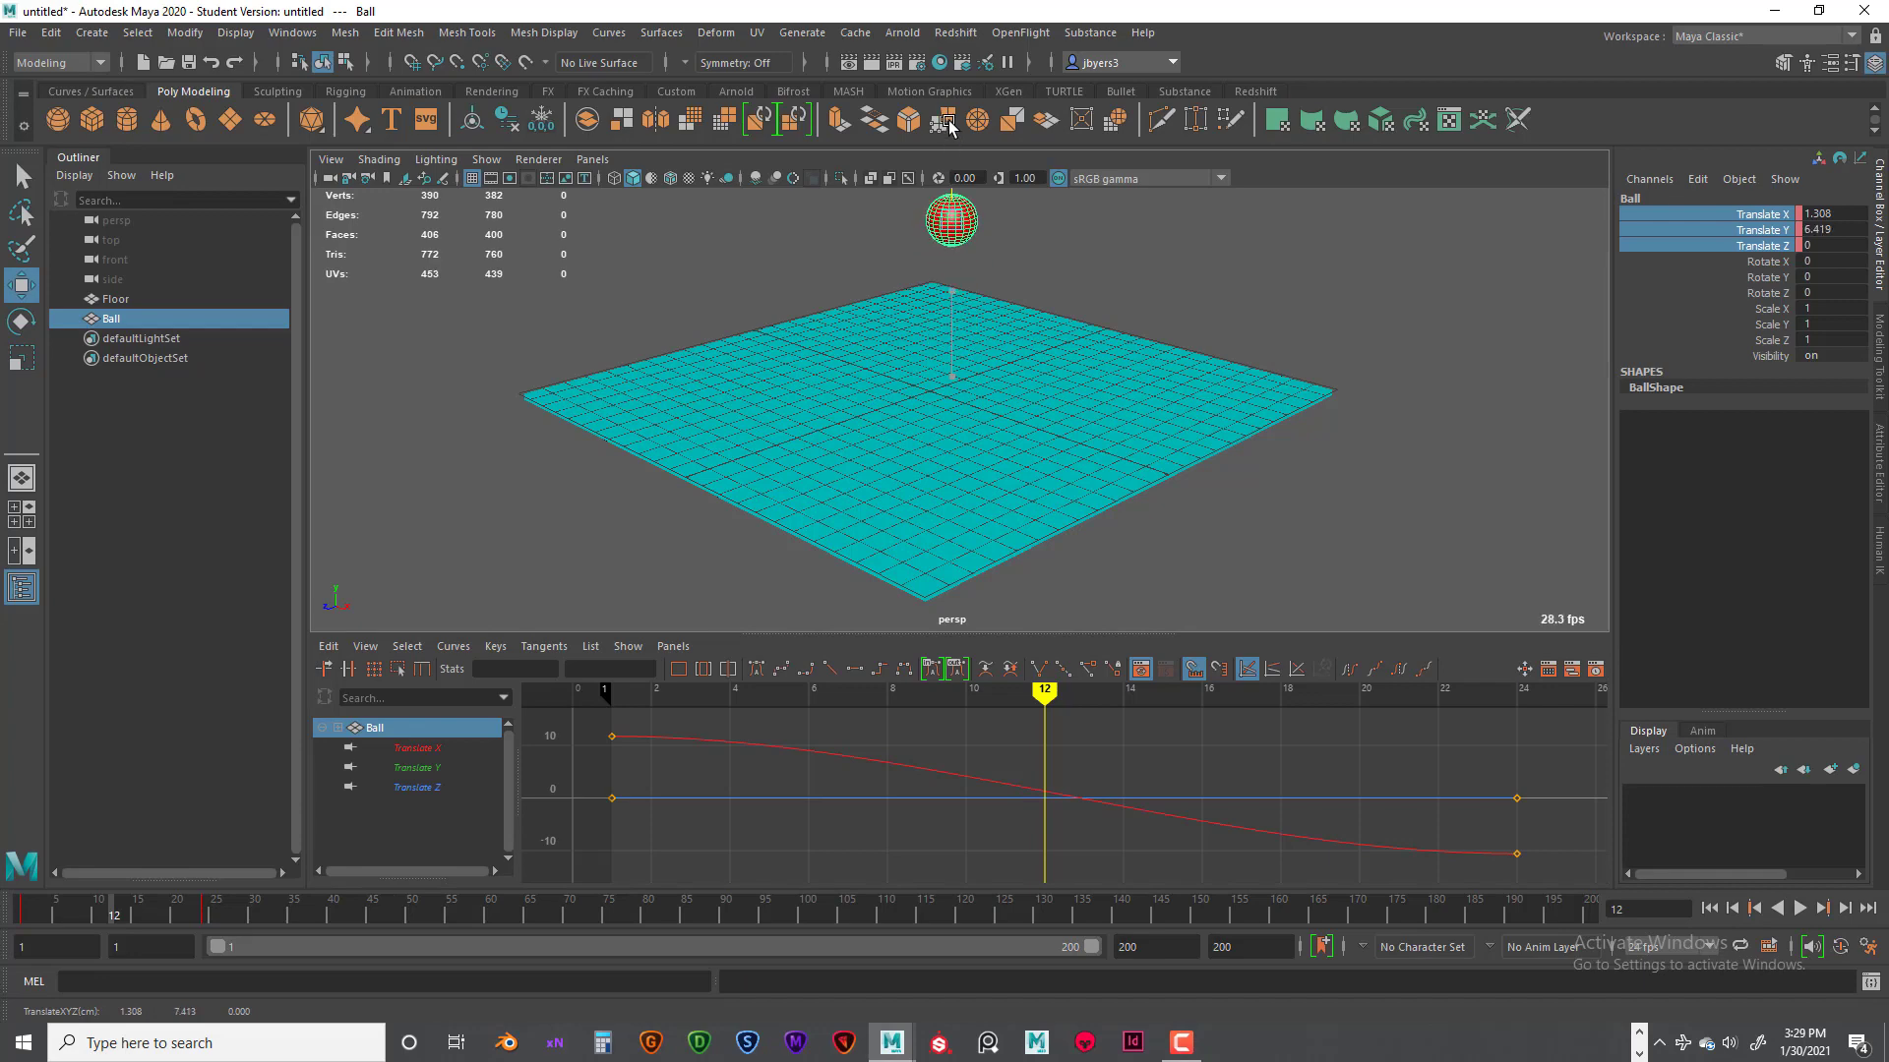
left_click_drag(1040, 292, 1040, 285, "alt")
middle_click_drag(1021, 276, 1027, 306, "alt")
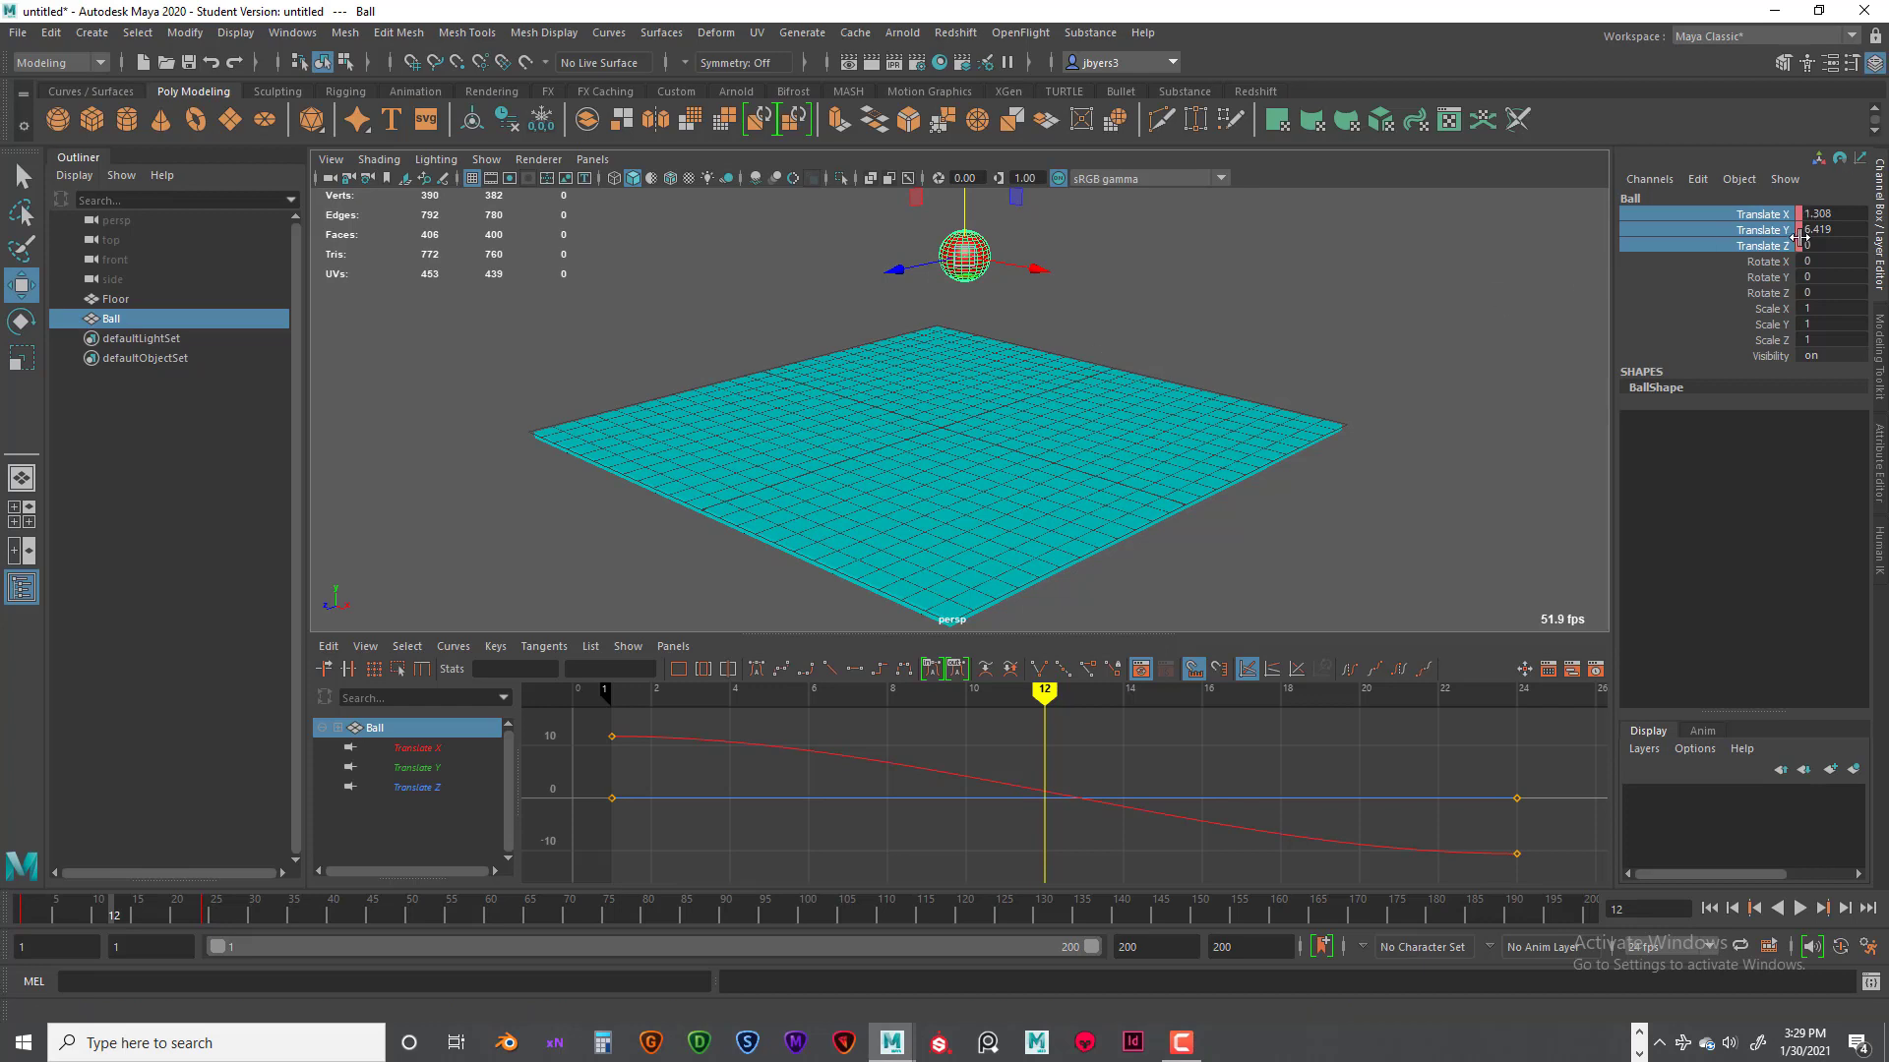
right_click(1749, 222)
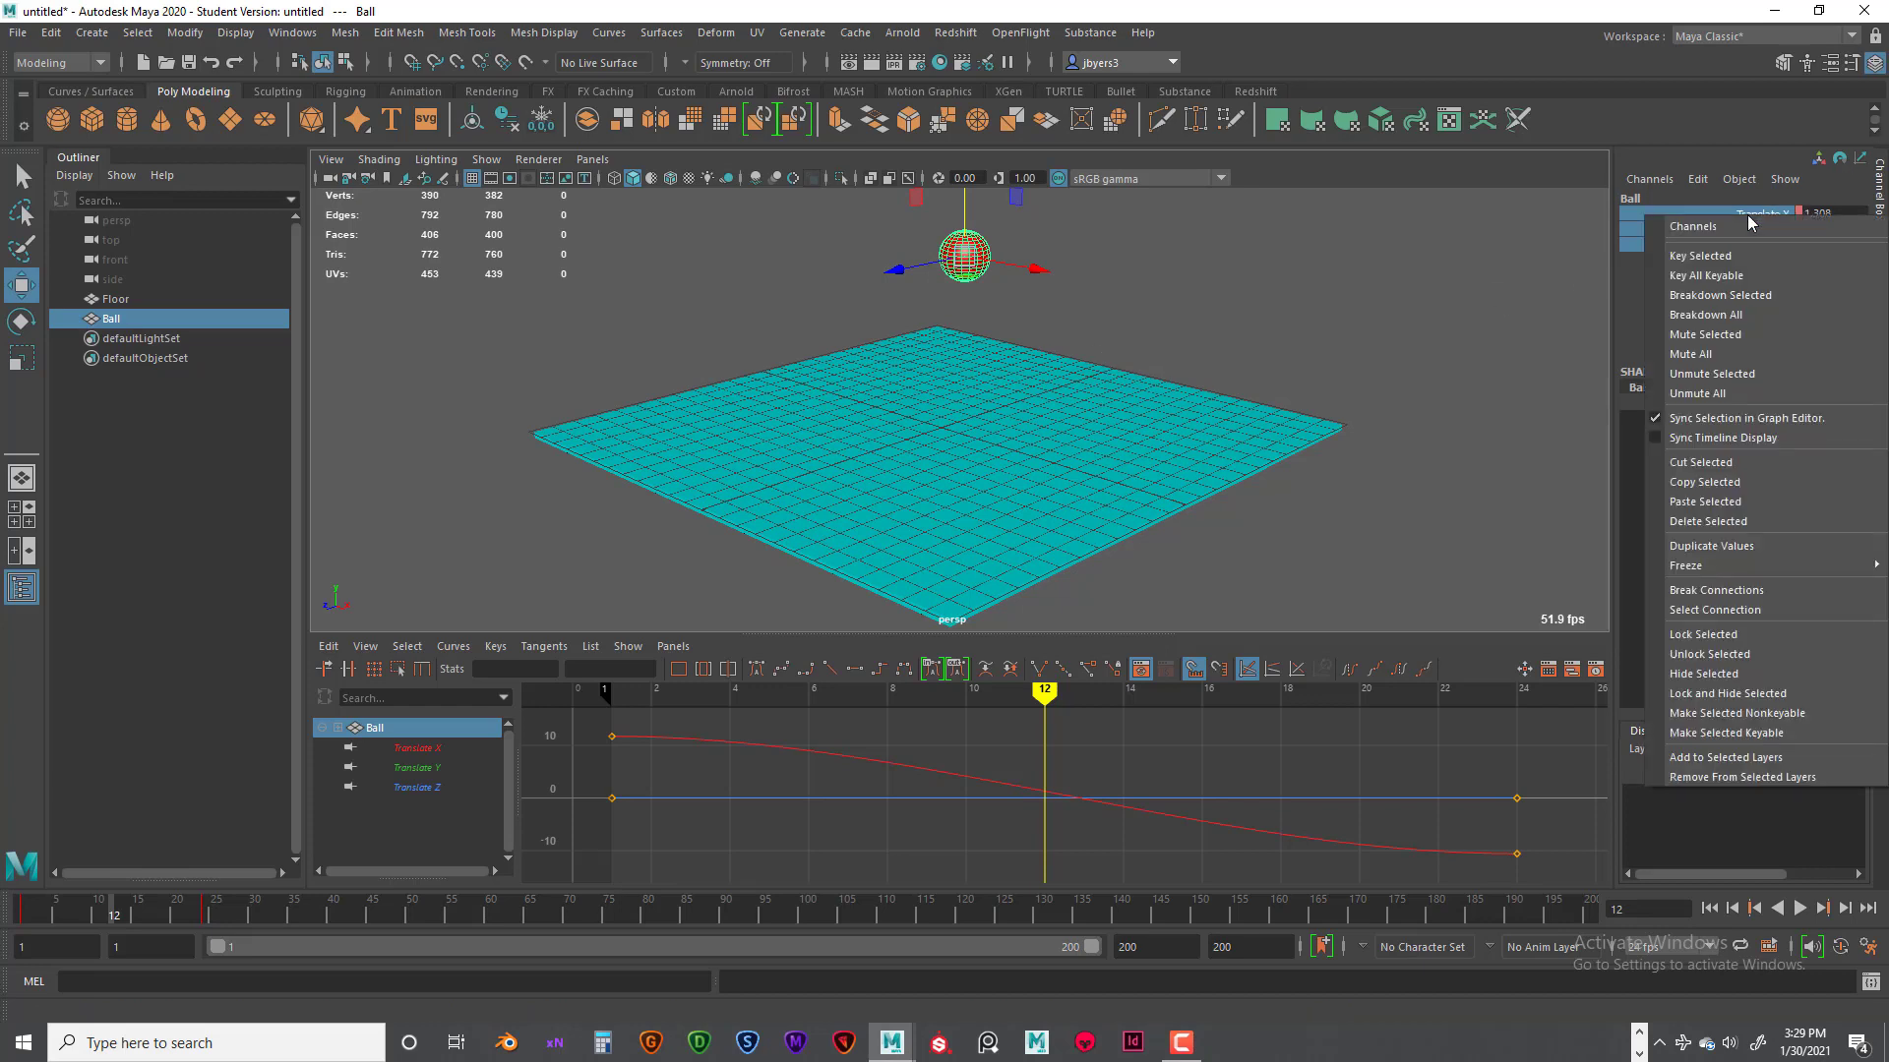
left_click(1787, 252)
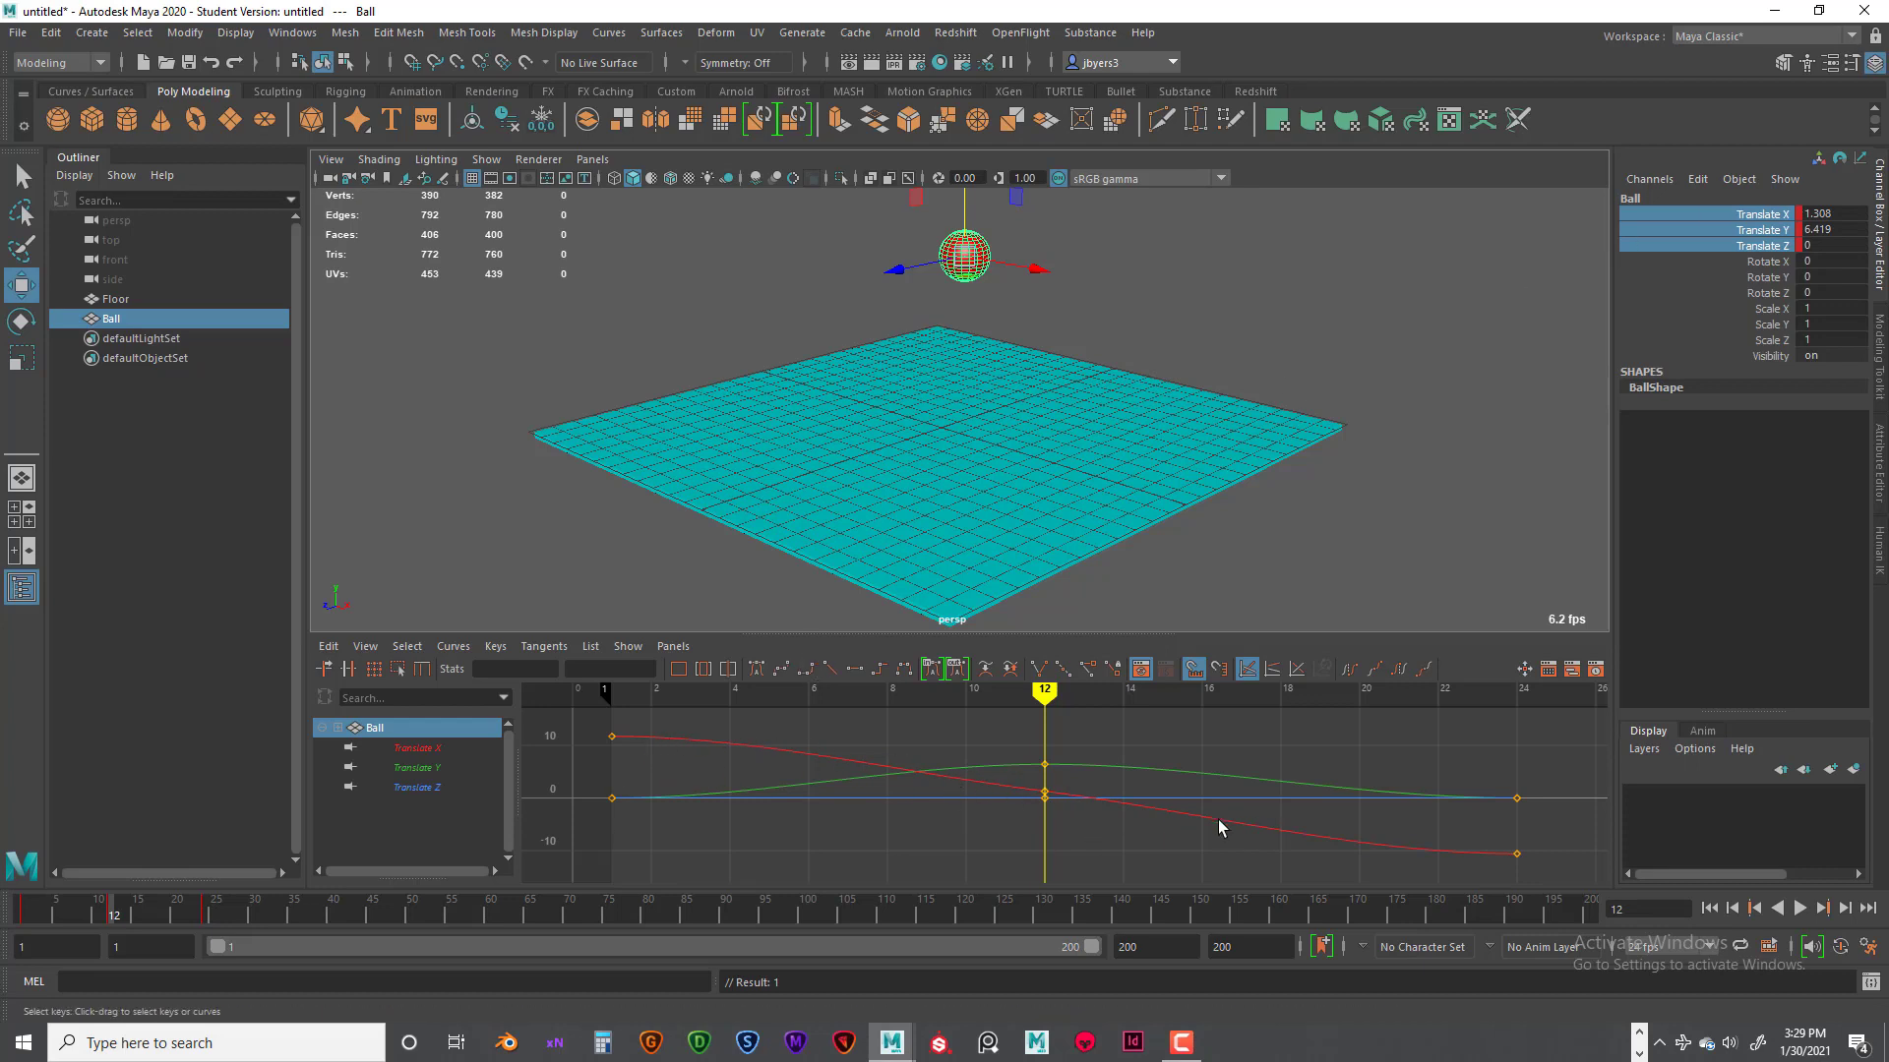
Step: Play the animation from frame 1 to review the Ball's rise and fall across the floor
left_click_drag(120, 920, 23, 917)
left_click(1797, 908)
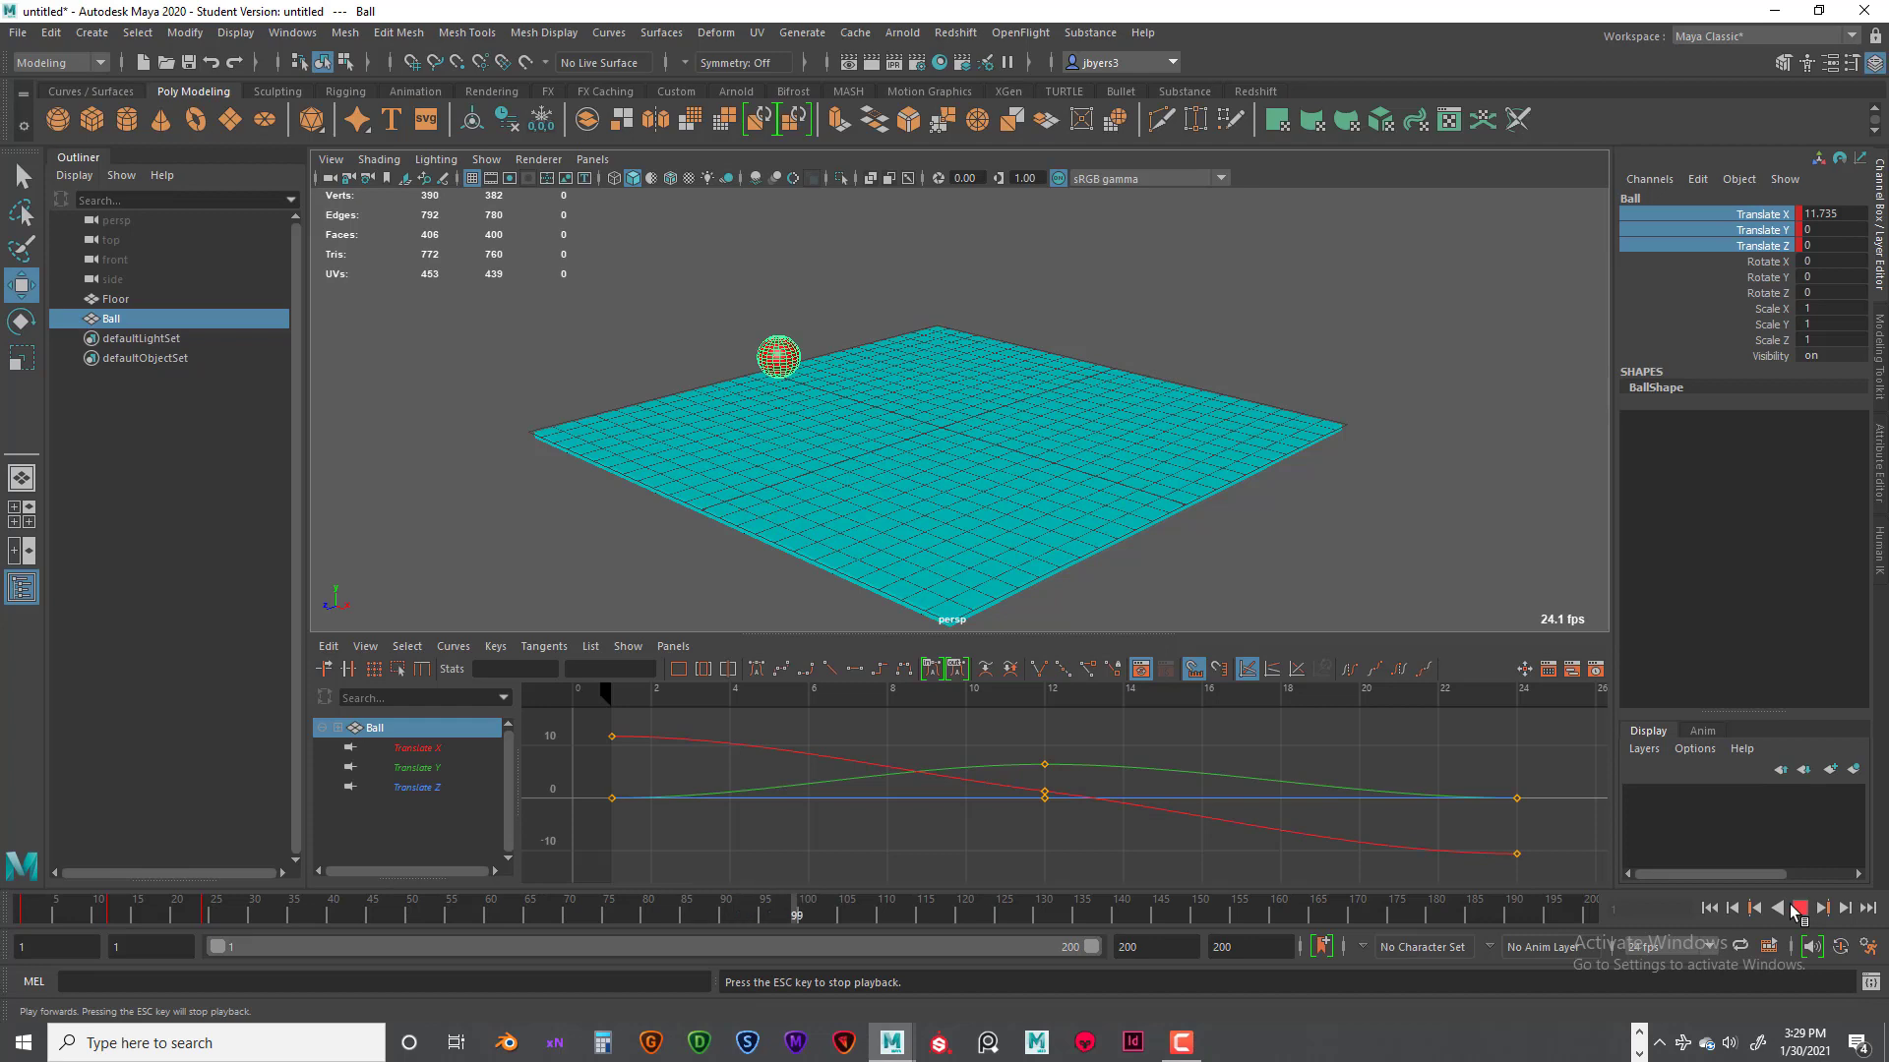
left_click(1796, 908)
left_click(1712, 911)
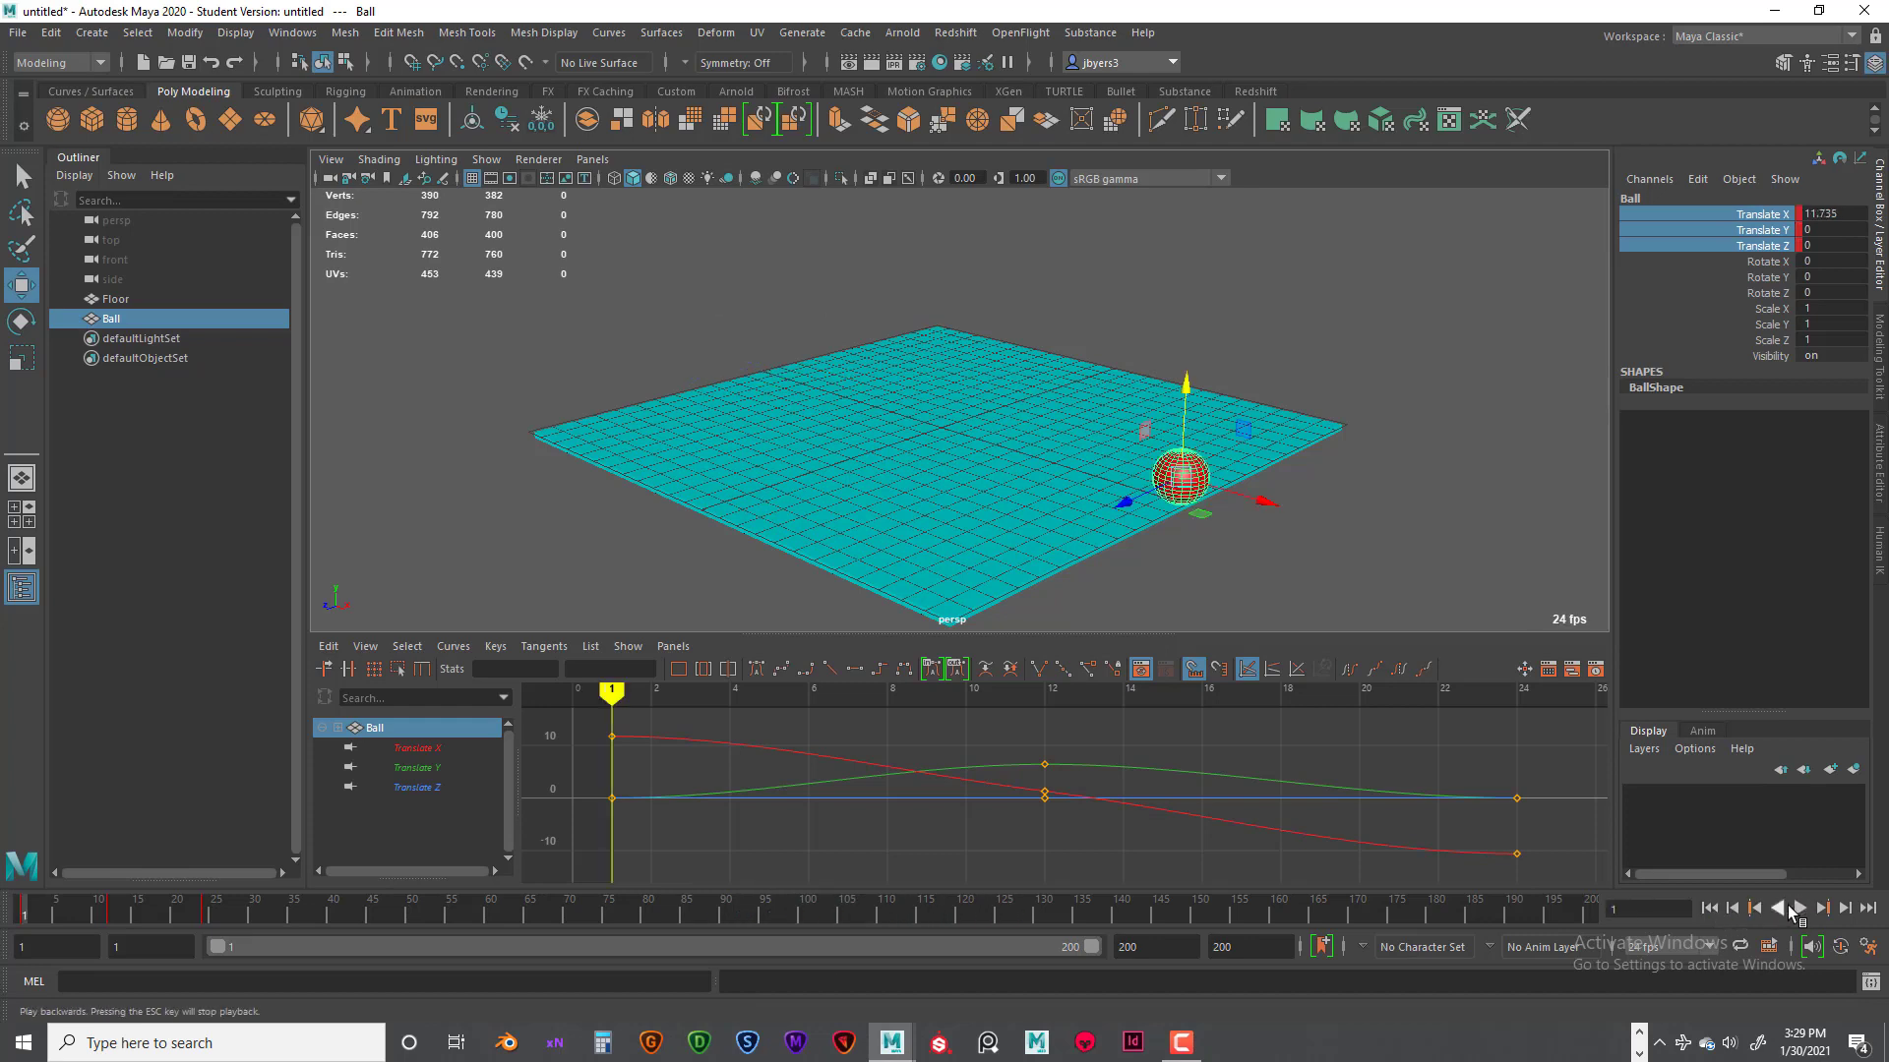
left_click(1799, 908)
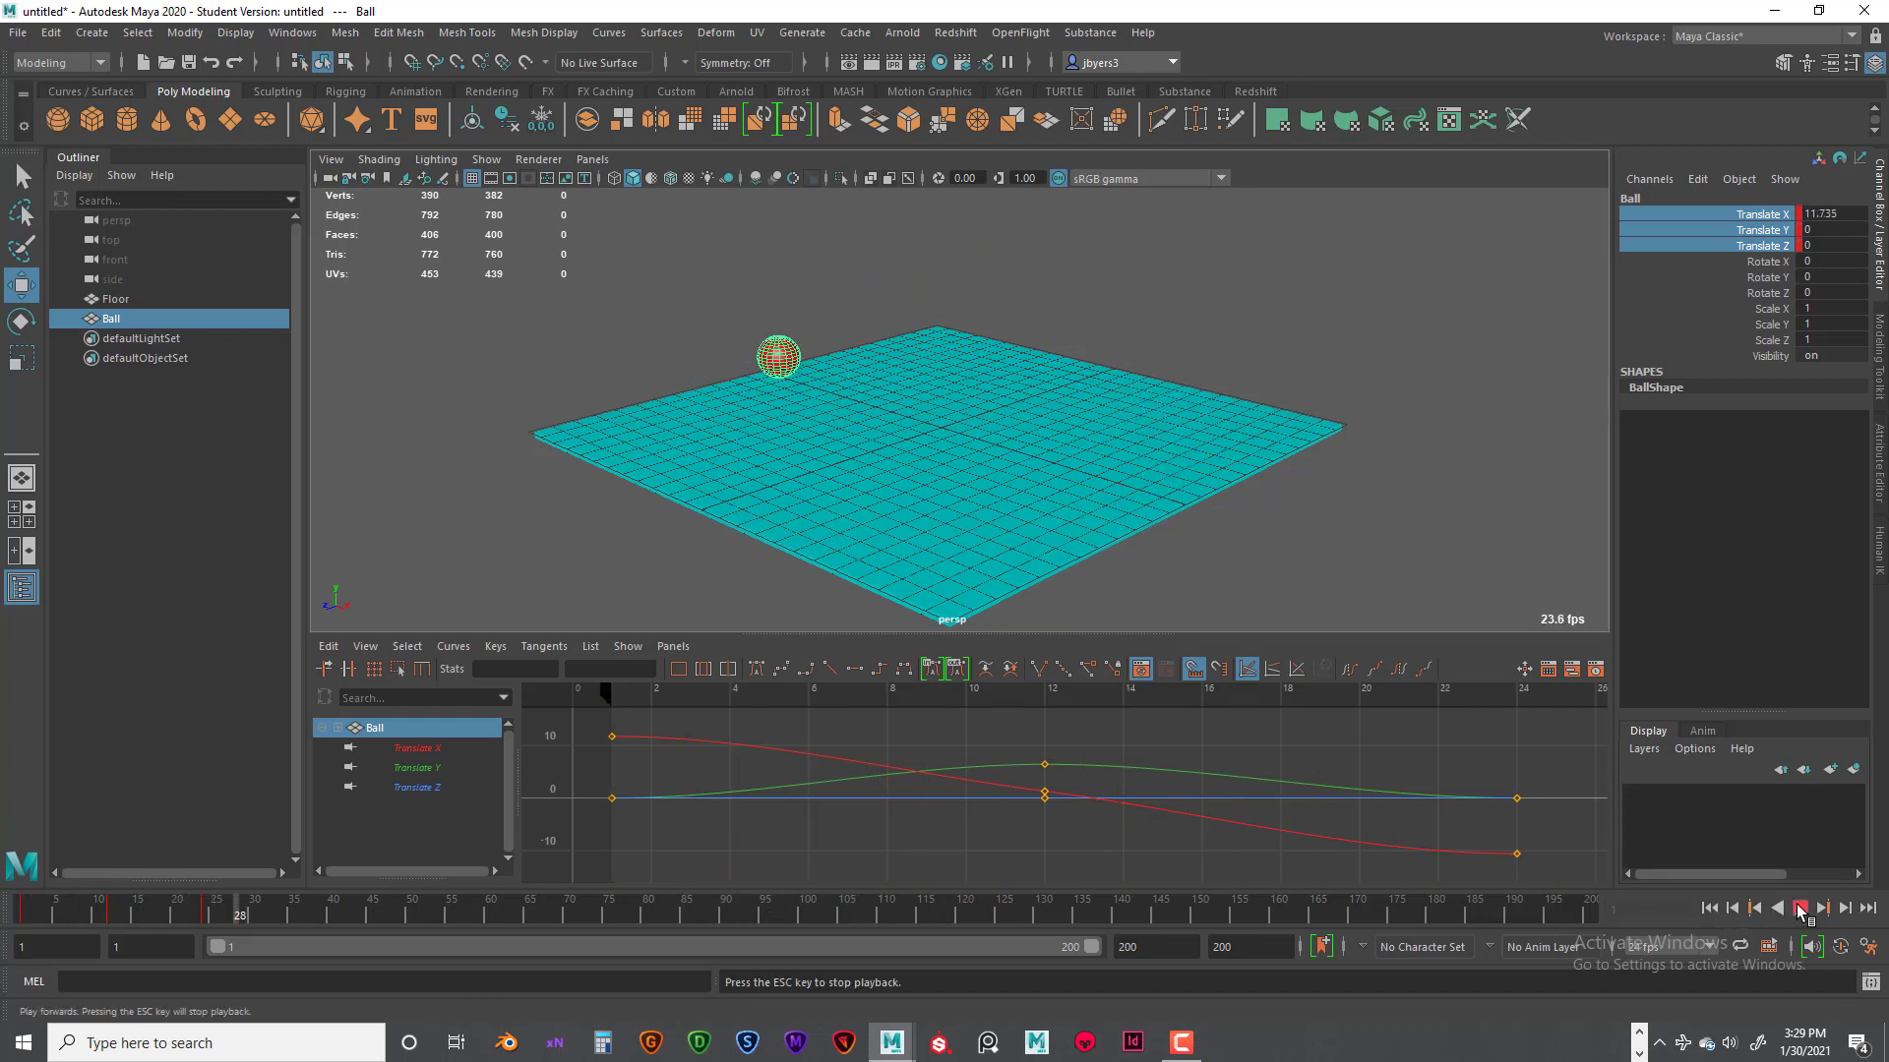
left_click(1798, 908)
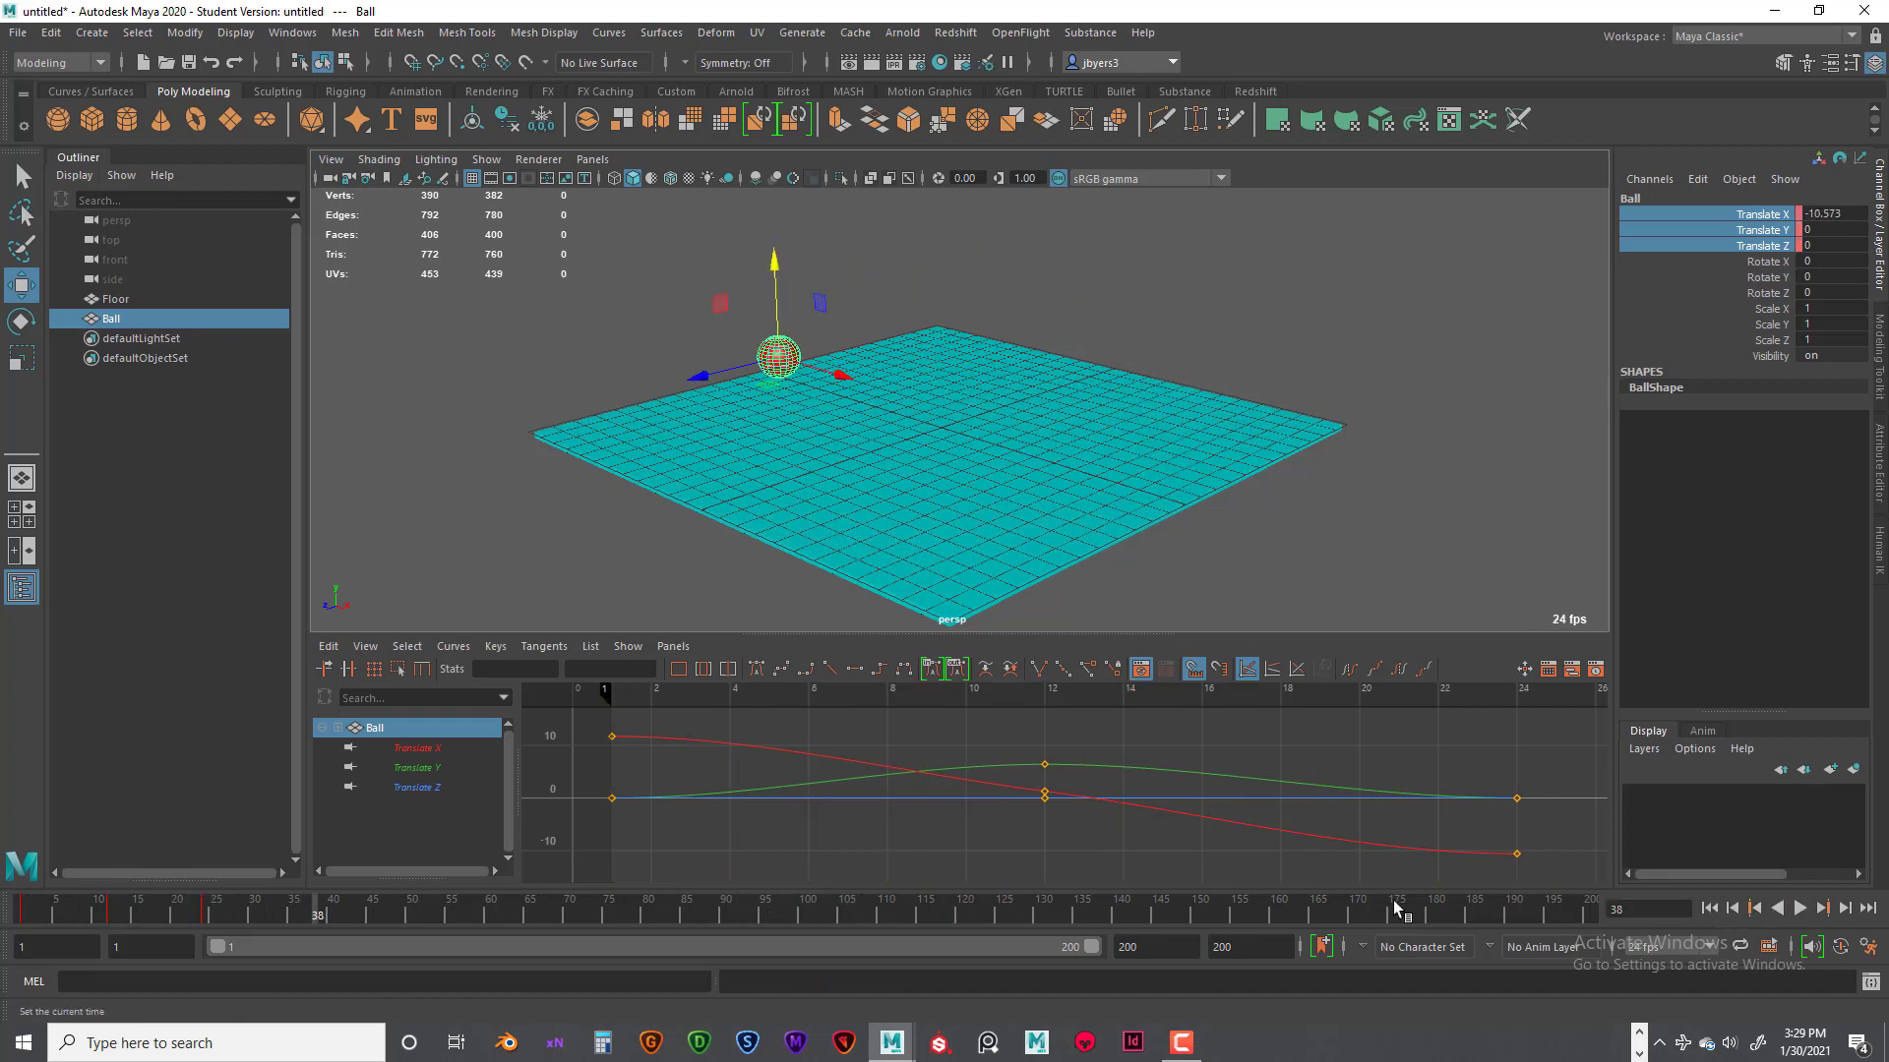
Step: At frame 12, isolate the Ball's Translate Y curve in the Graph Editor and select its middle key
left_click(1046, 793)
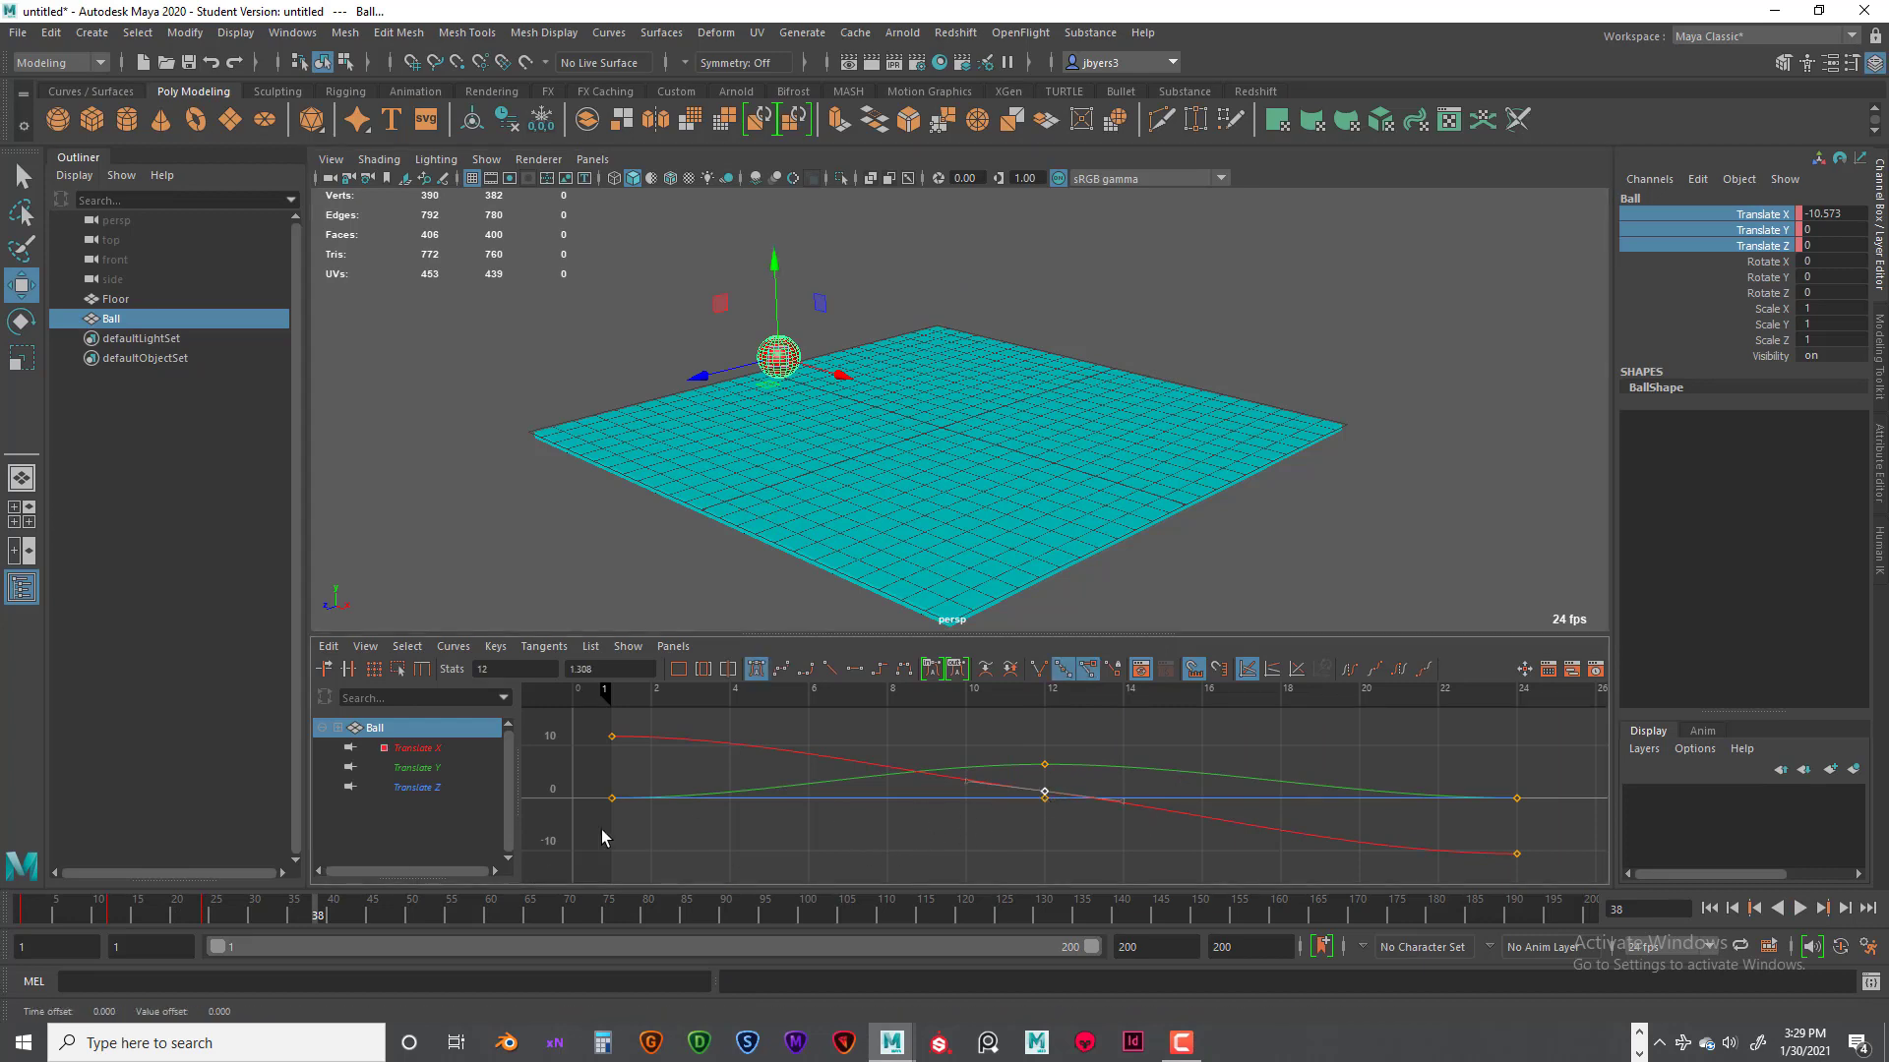
mouse_move(35, 910)
left_mouse_down()
mouse_move(19, 911)
mouse_move(168, 917)
mouse_move(20, 916)
mouse_move(224, 918)
mouse_move(110, 925)
left_mouse_up()
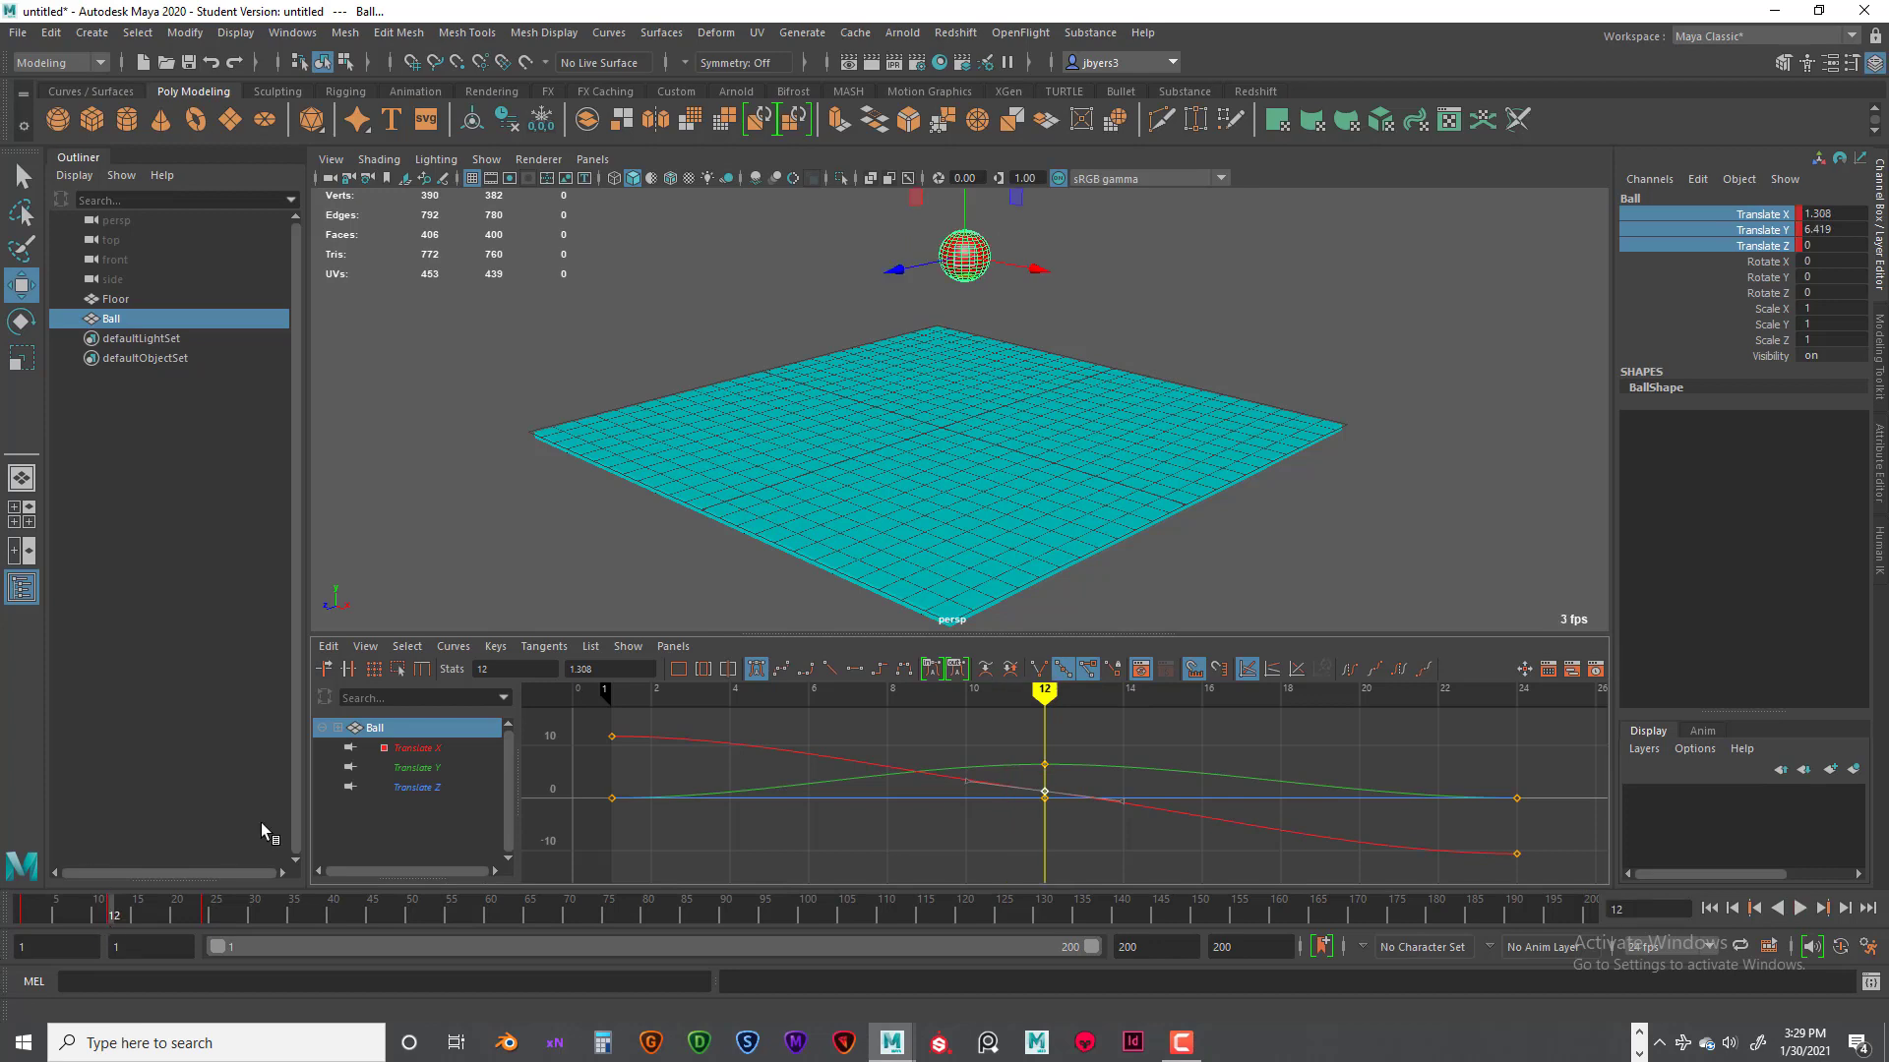
left_click(419, 769)
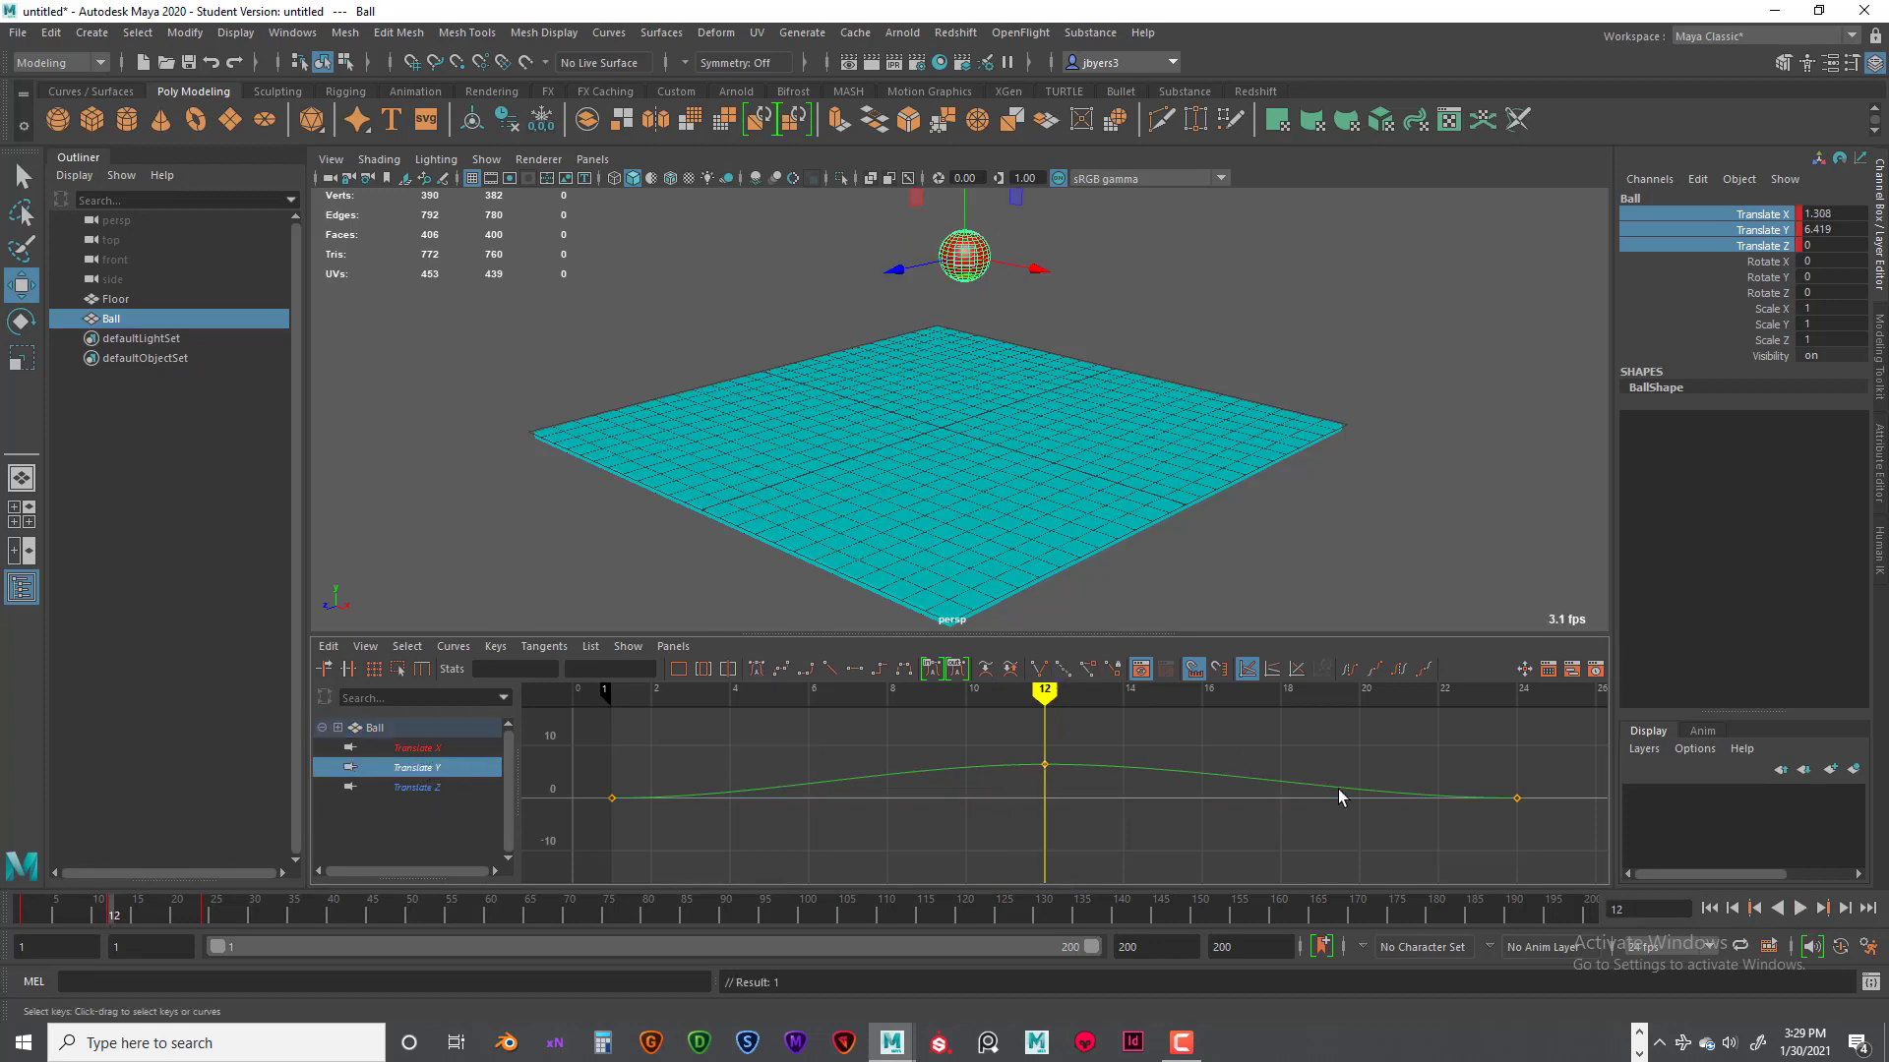
left_click(1051, 760)
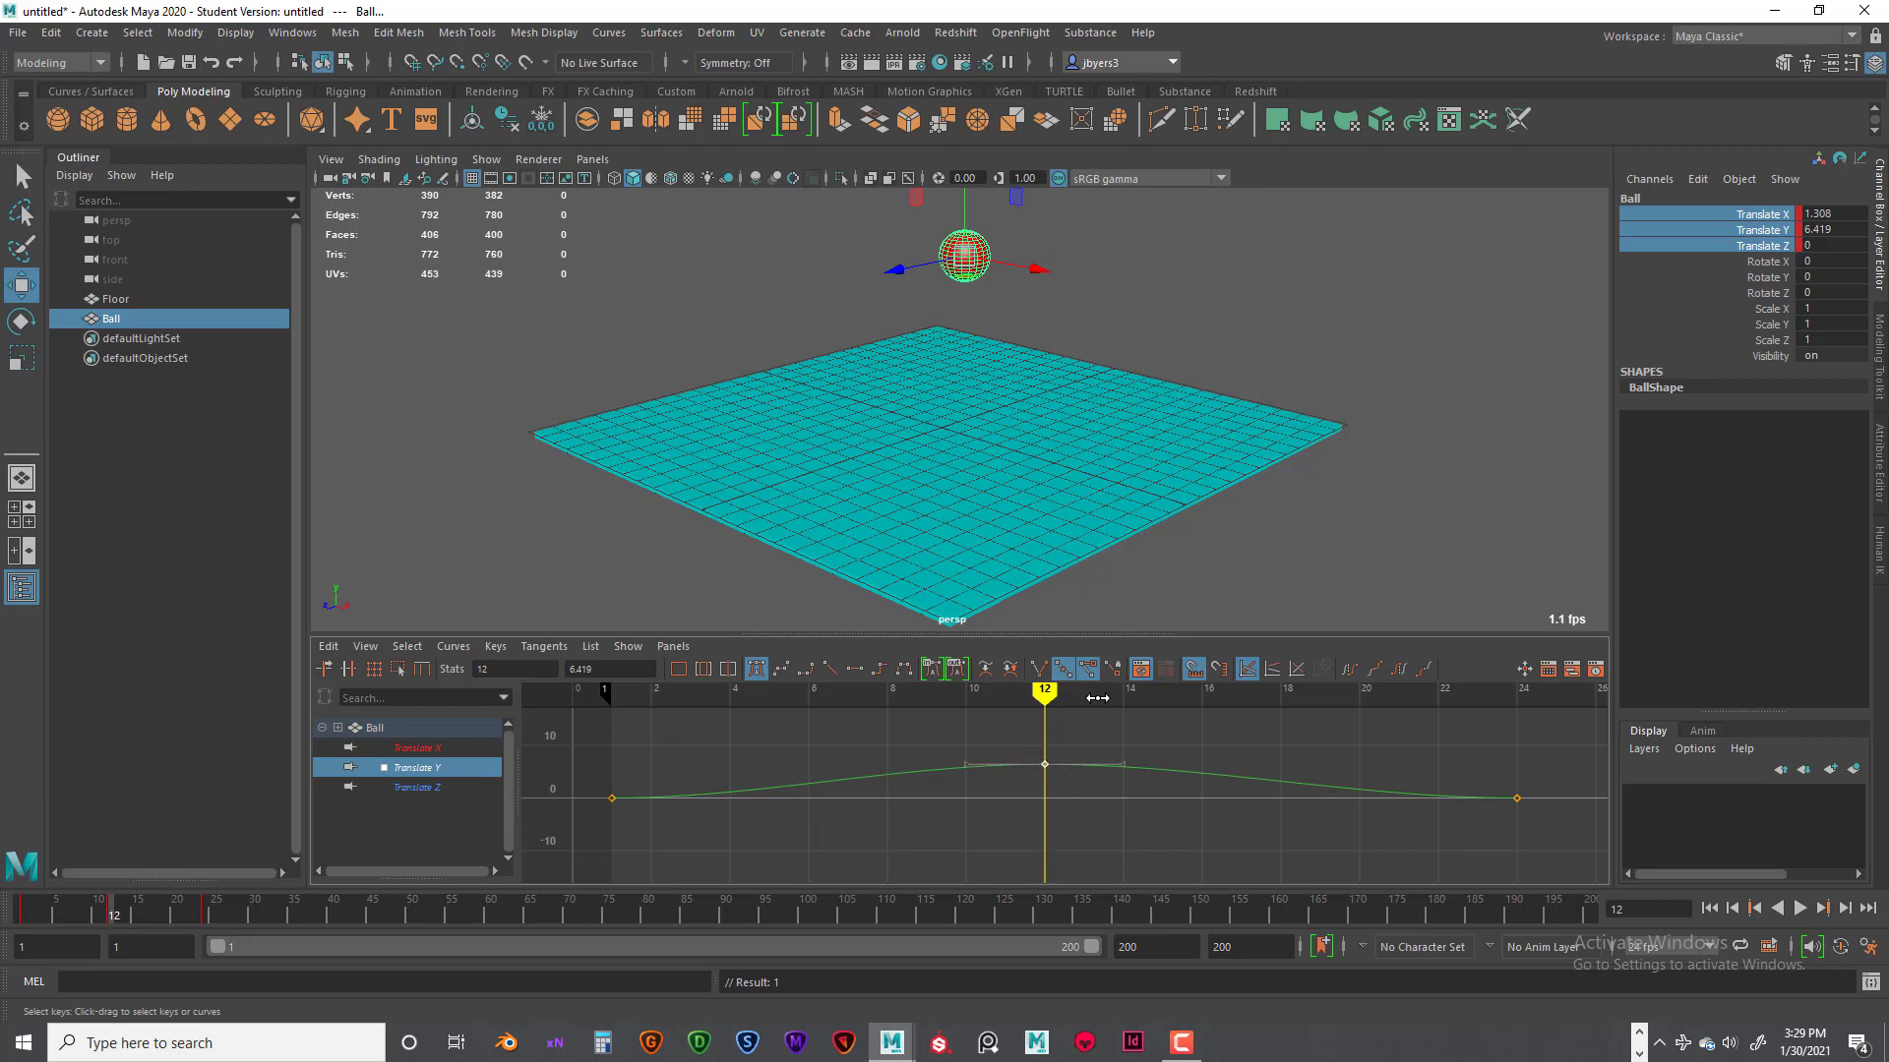
Step: Break the tangents of the frame 12 Translate Y key and pull both handles down to form a sharp peak
left_click(1041, 673)
left_click_drag(951, 739, 994, 786)
middle_click_drag(967, 766, 975, 777)
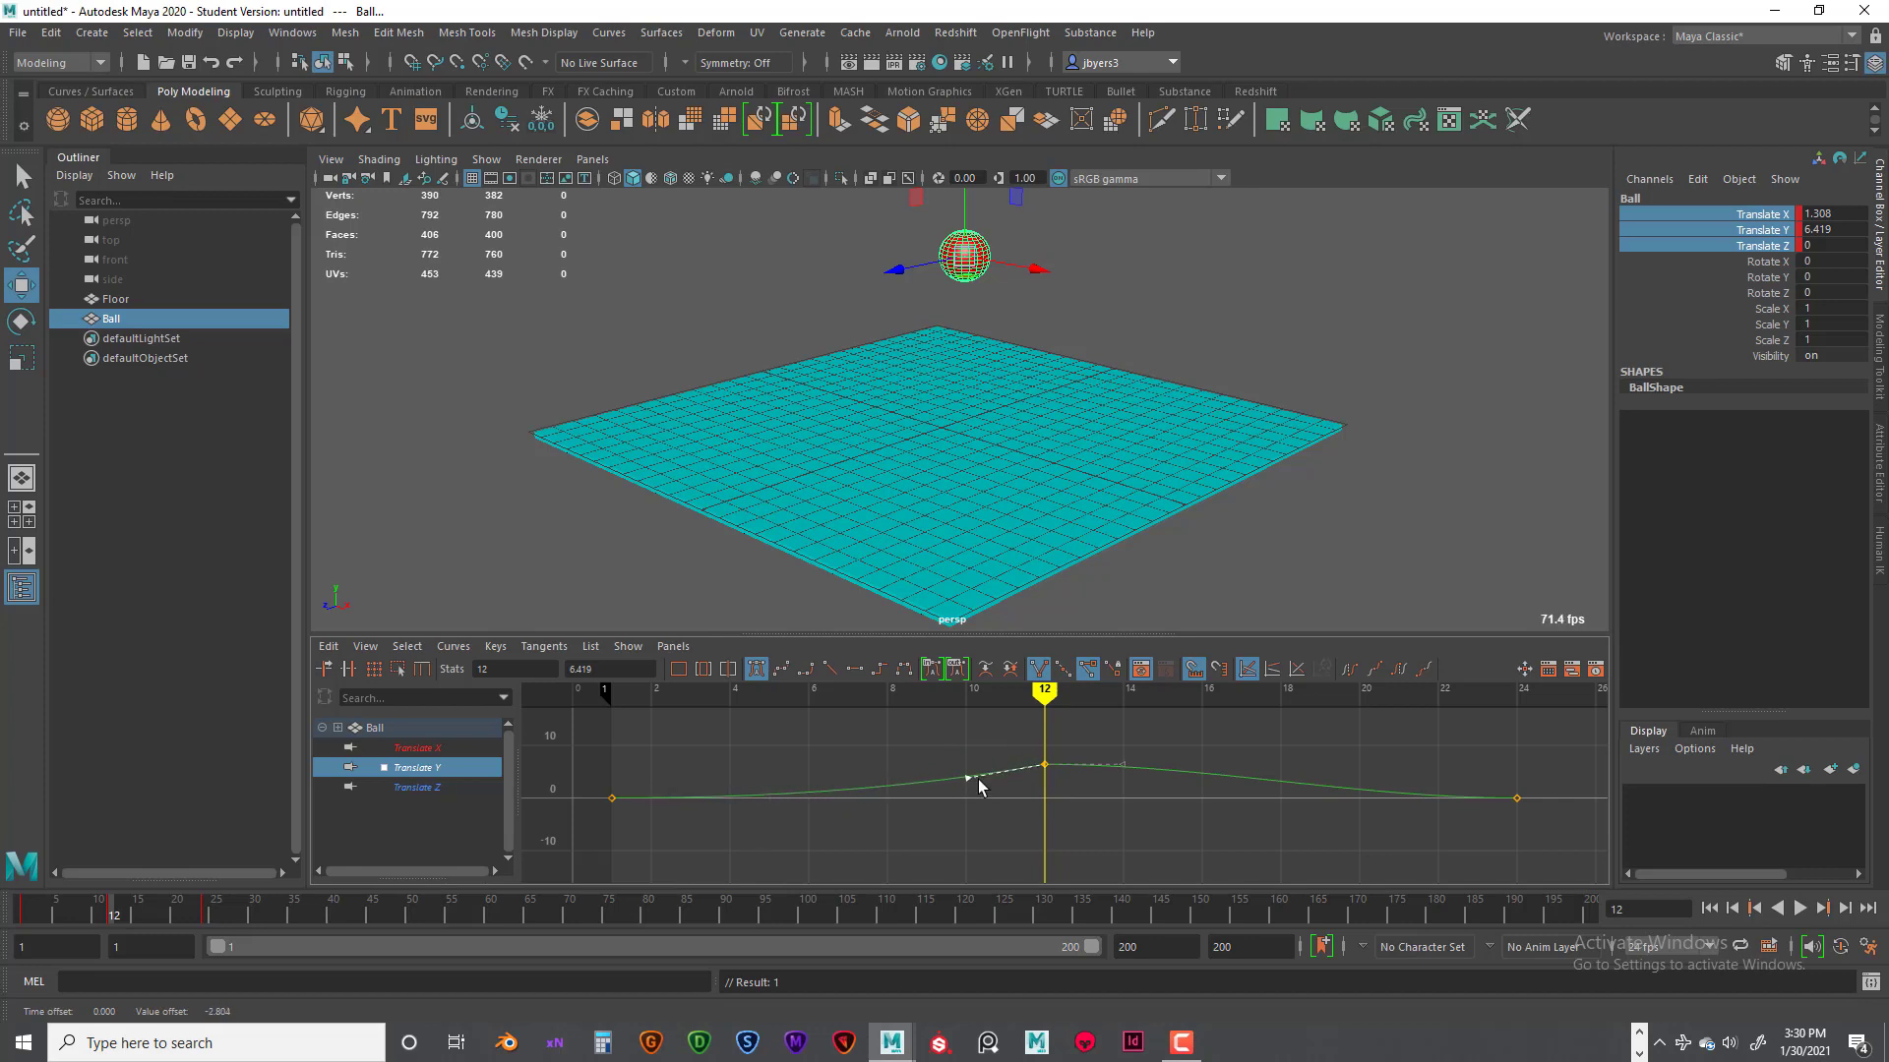
left_click(1131, 765)
middle_click_drag(1125, 762, 1125, 776)
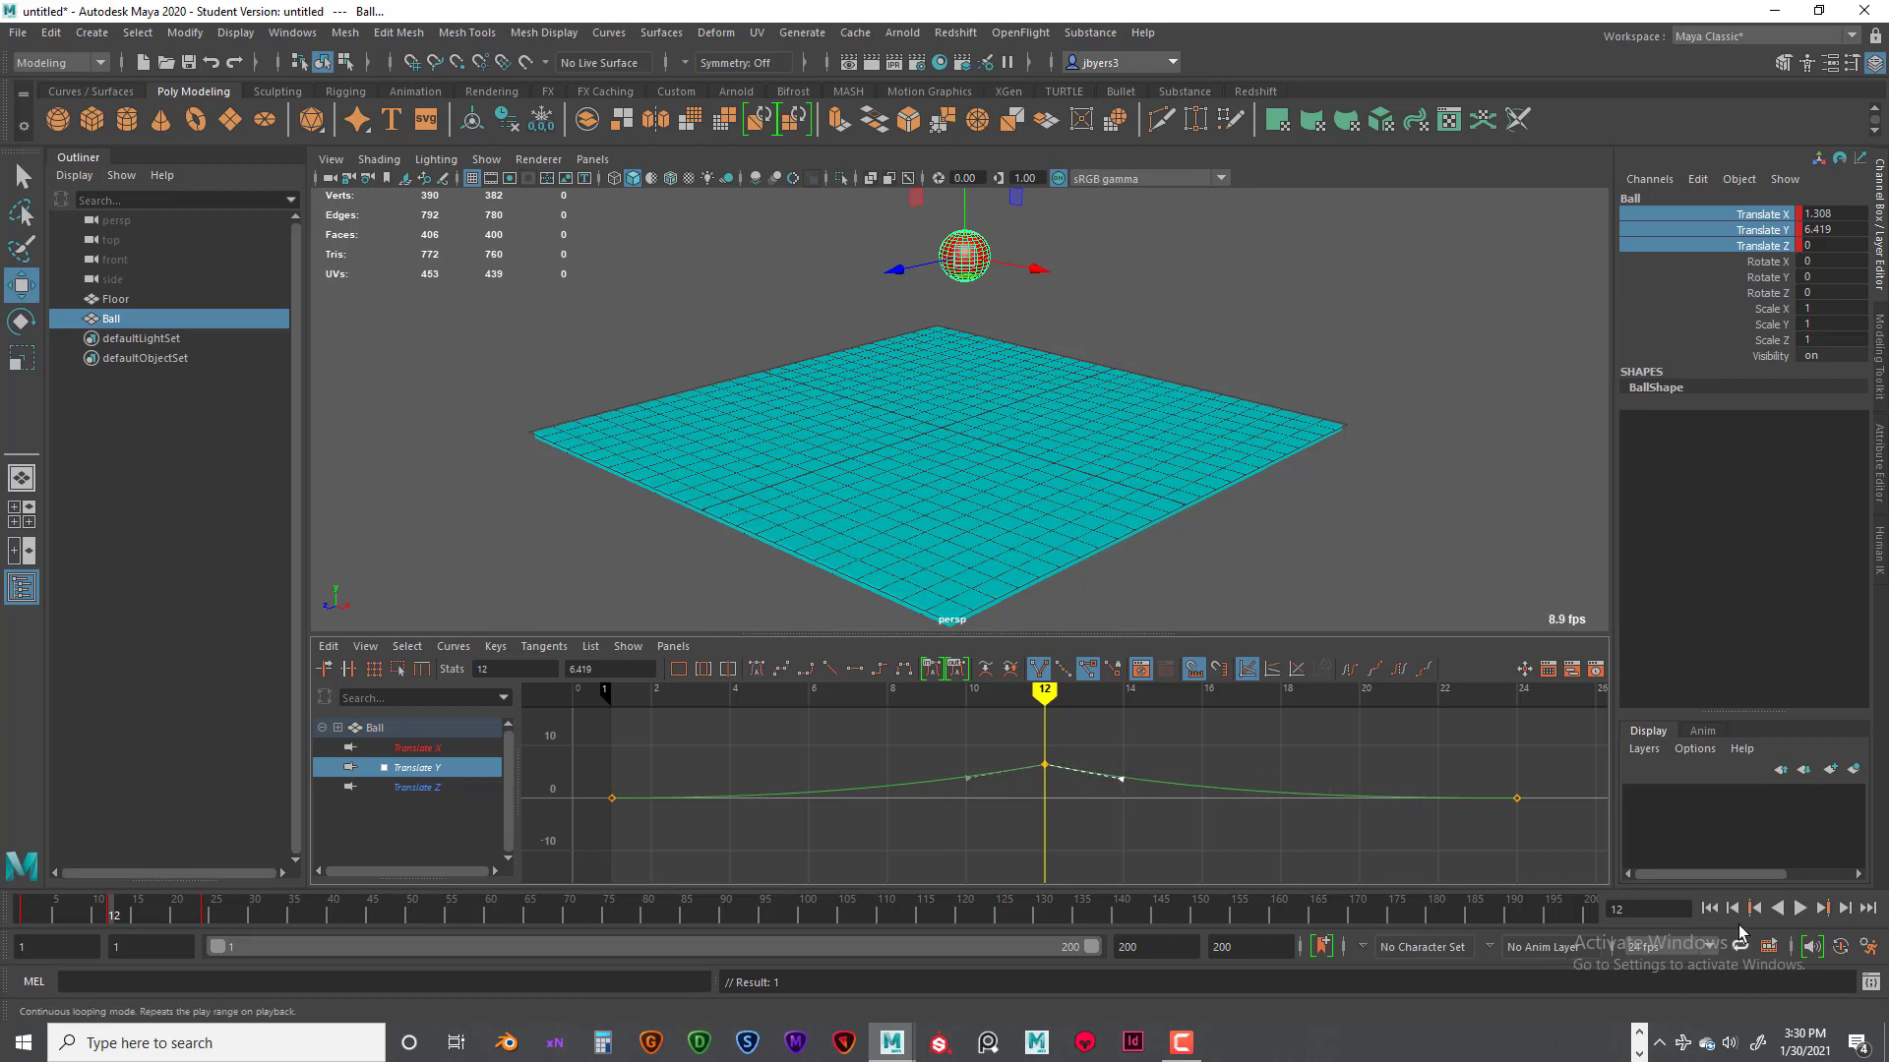
Step: Play the animation from the start twice to review the Ball's motion through the sharp peak
left_click(1708, 908)
left_click(1799, 908)
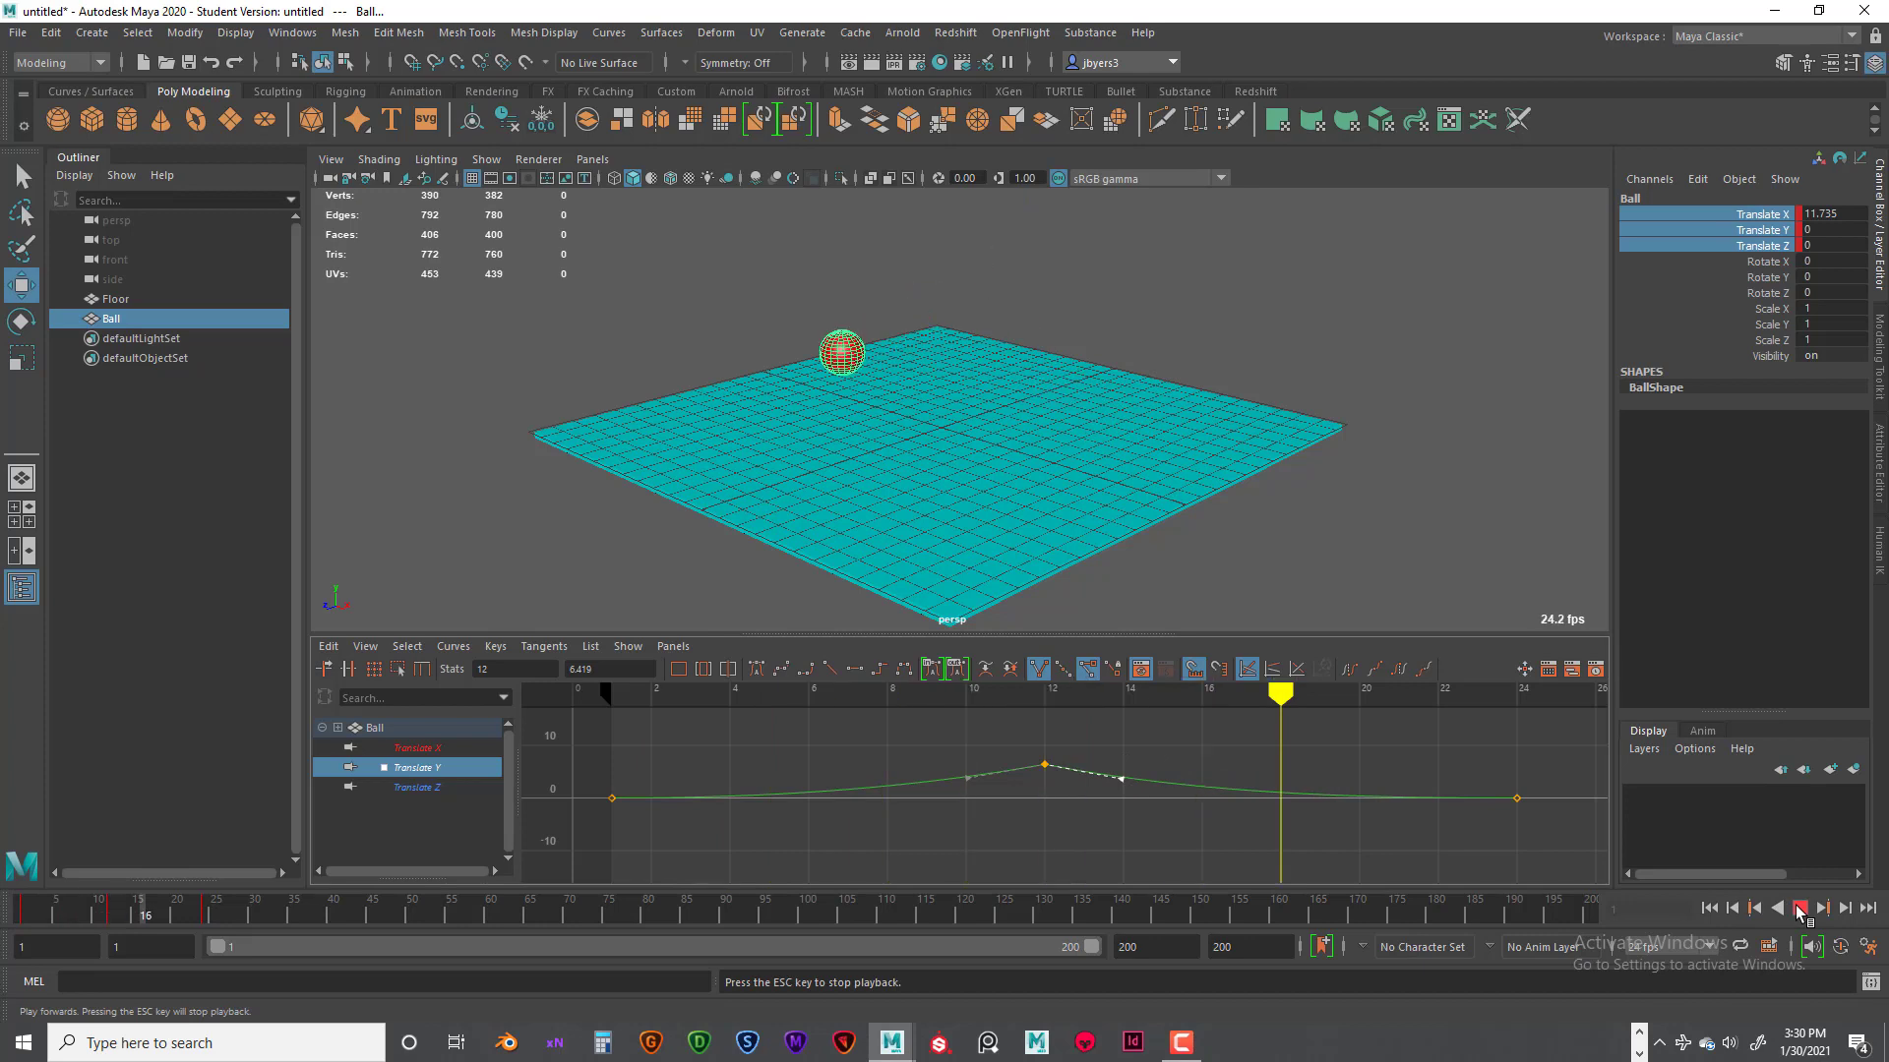
left_click(1799, 908)
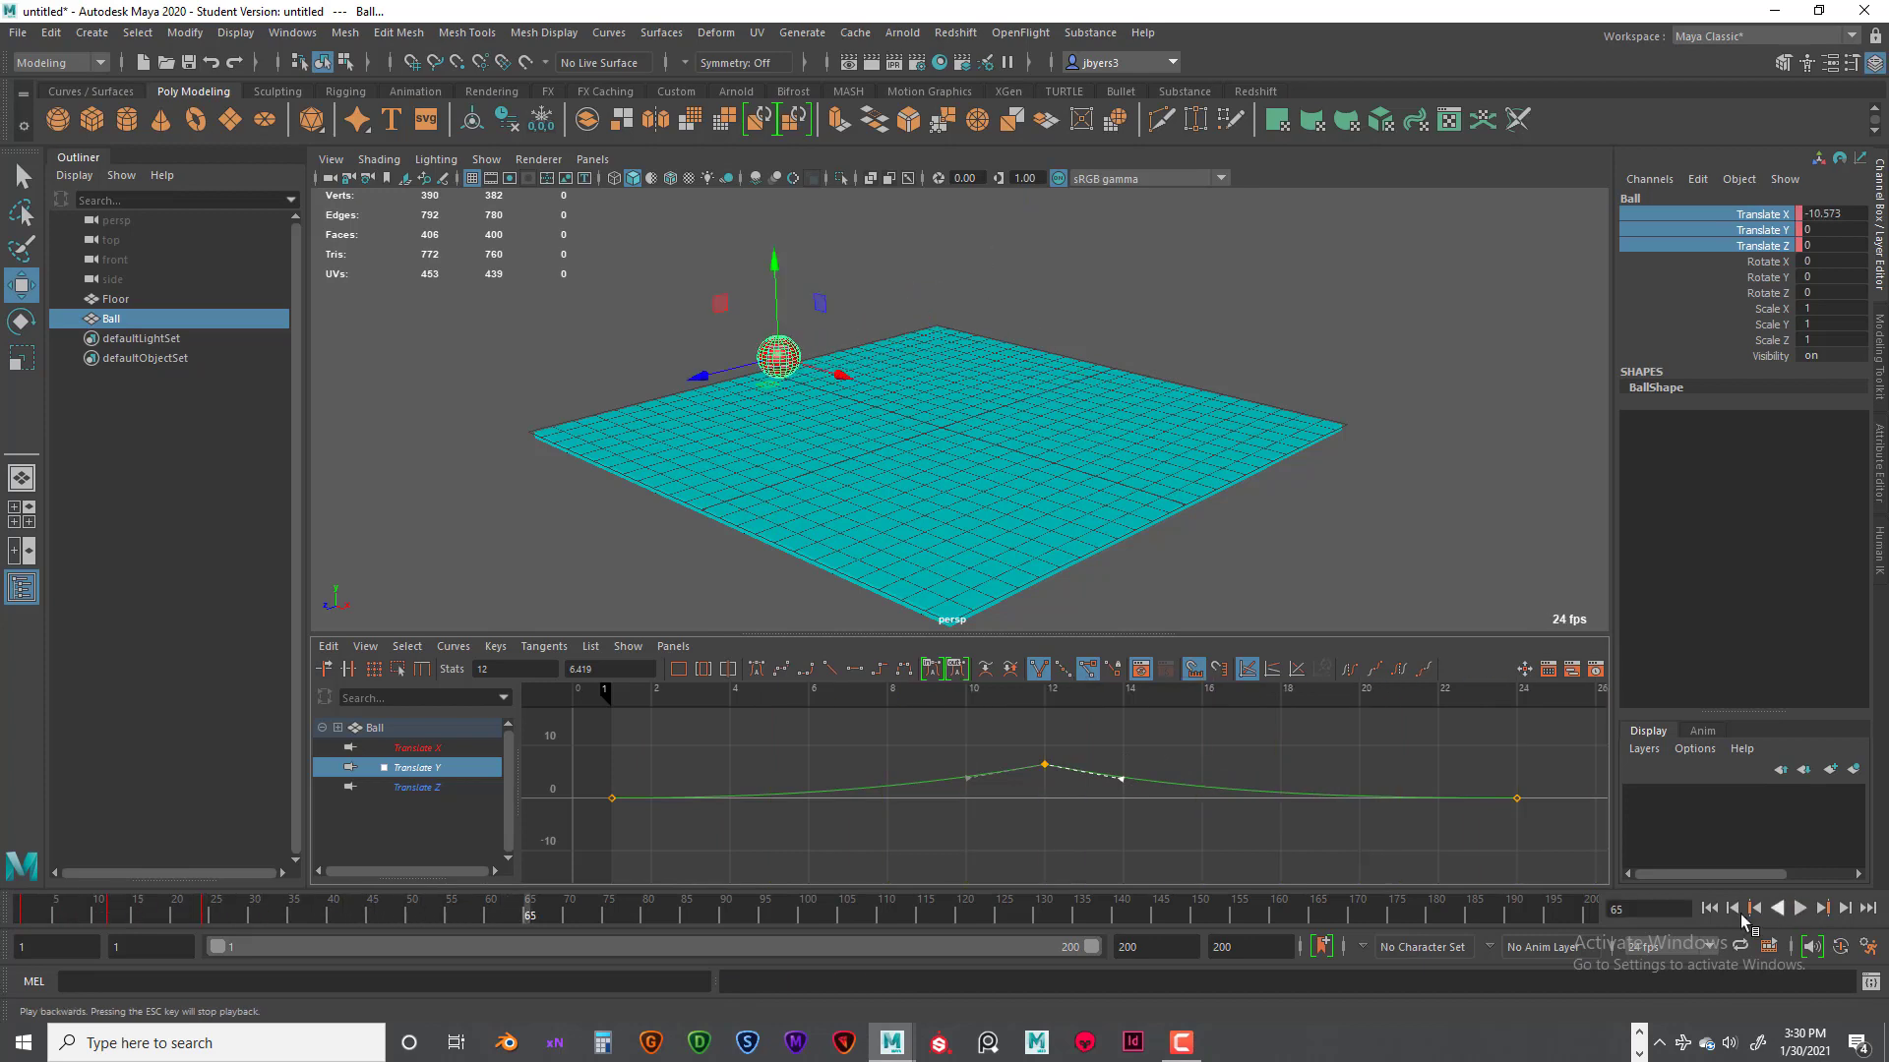
left_click(1719, 909)
left_click(1800, 908)
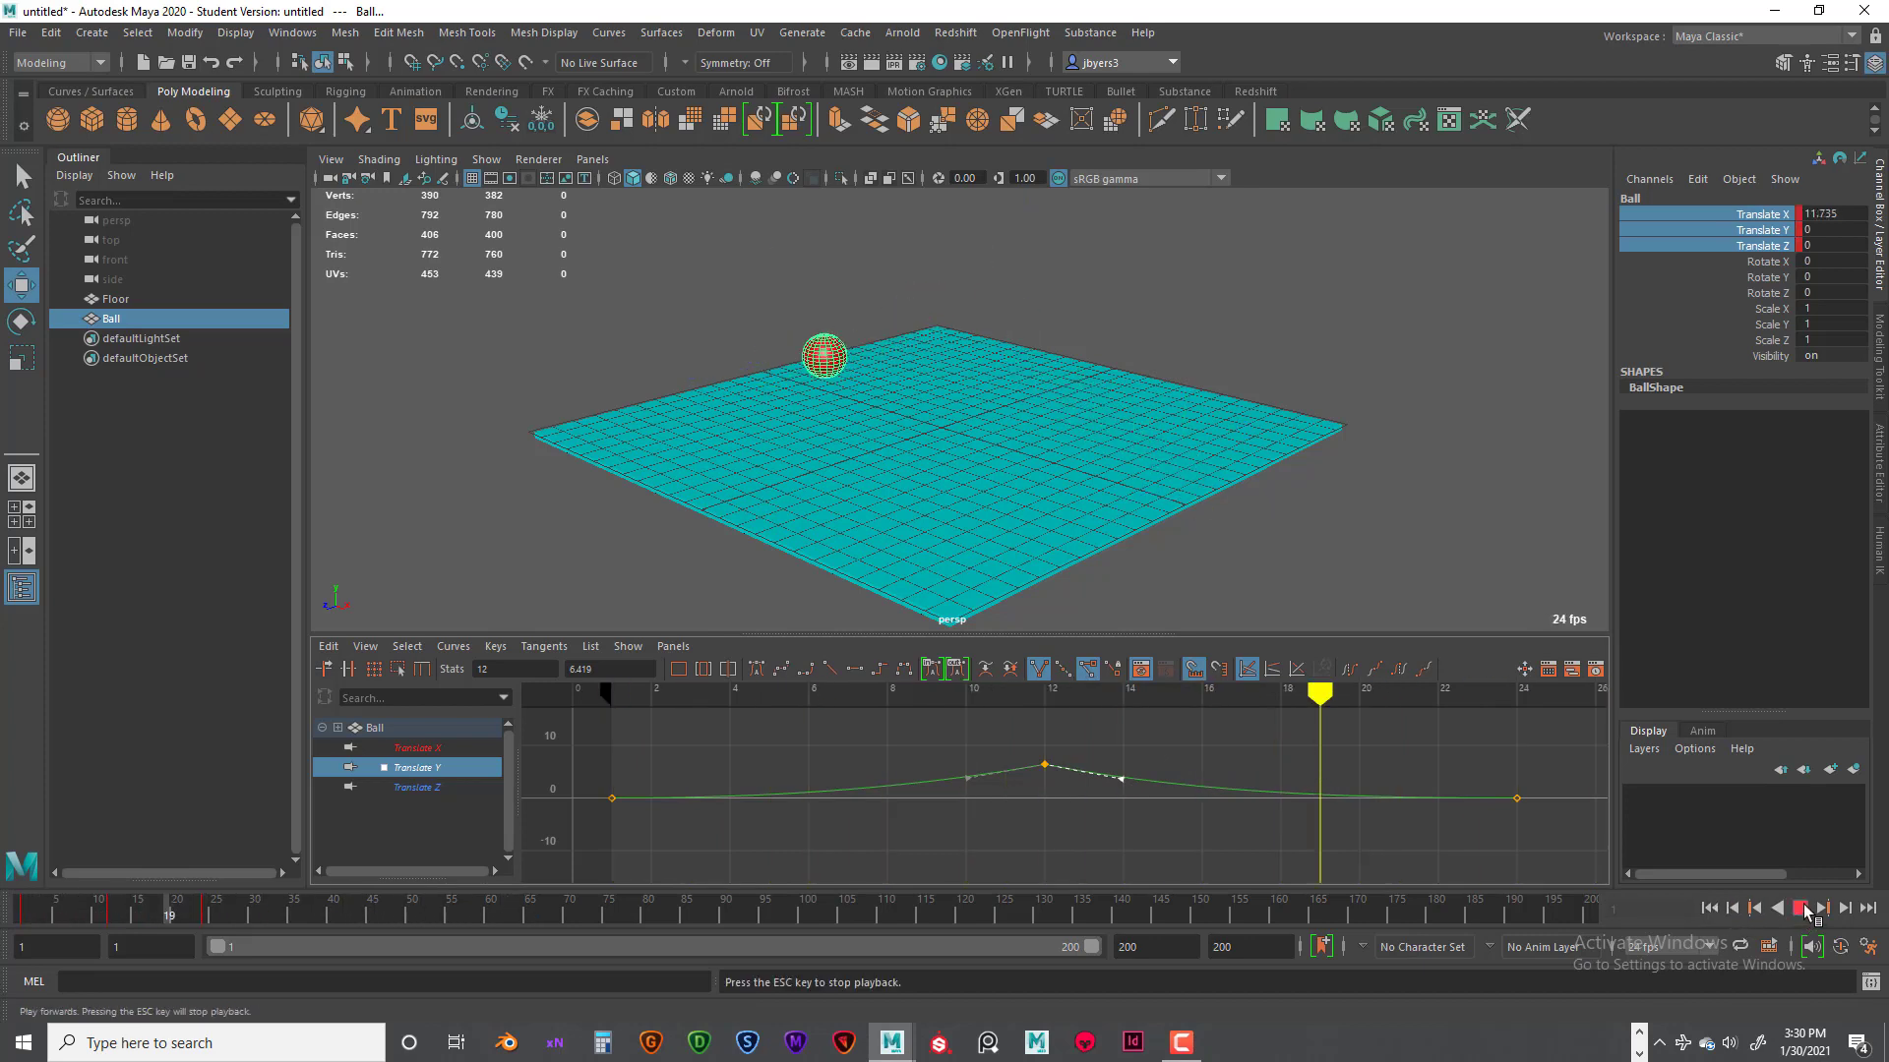
left_click(1801, 908)
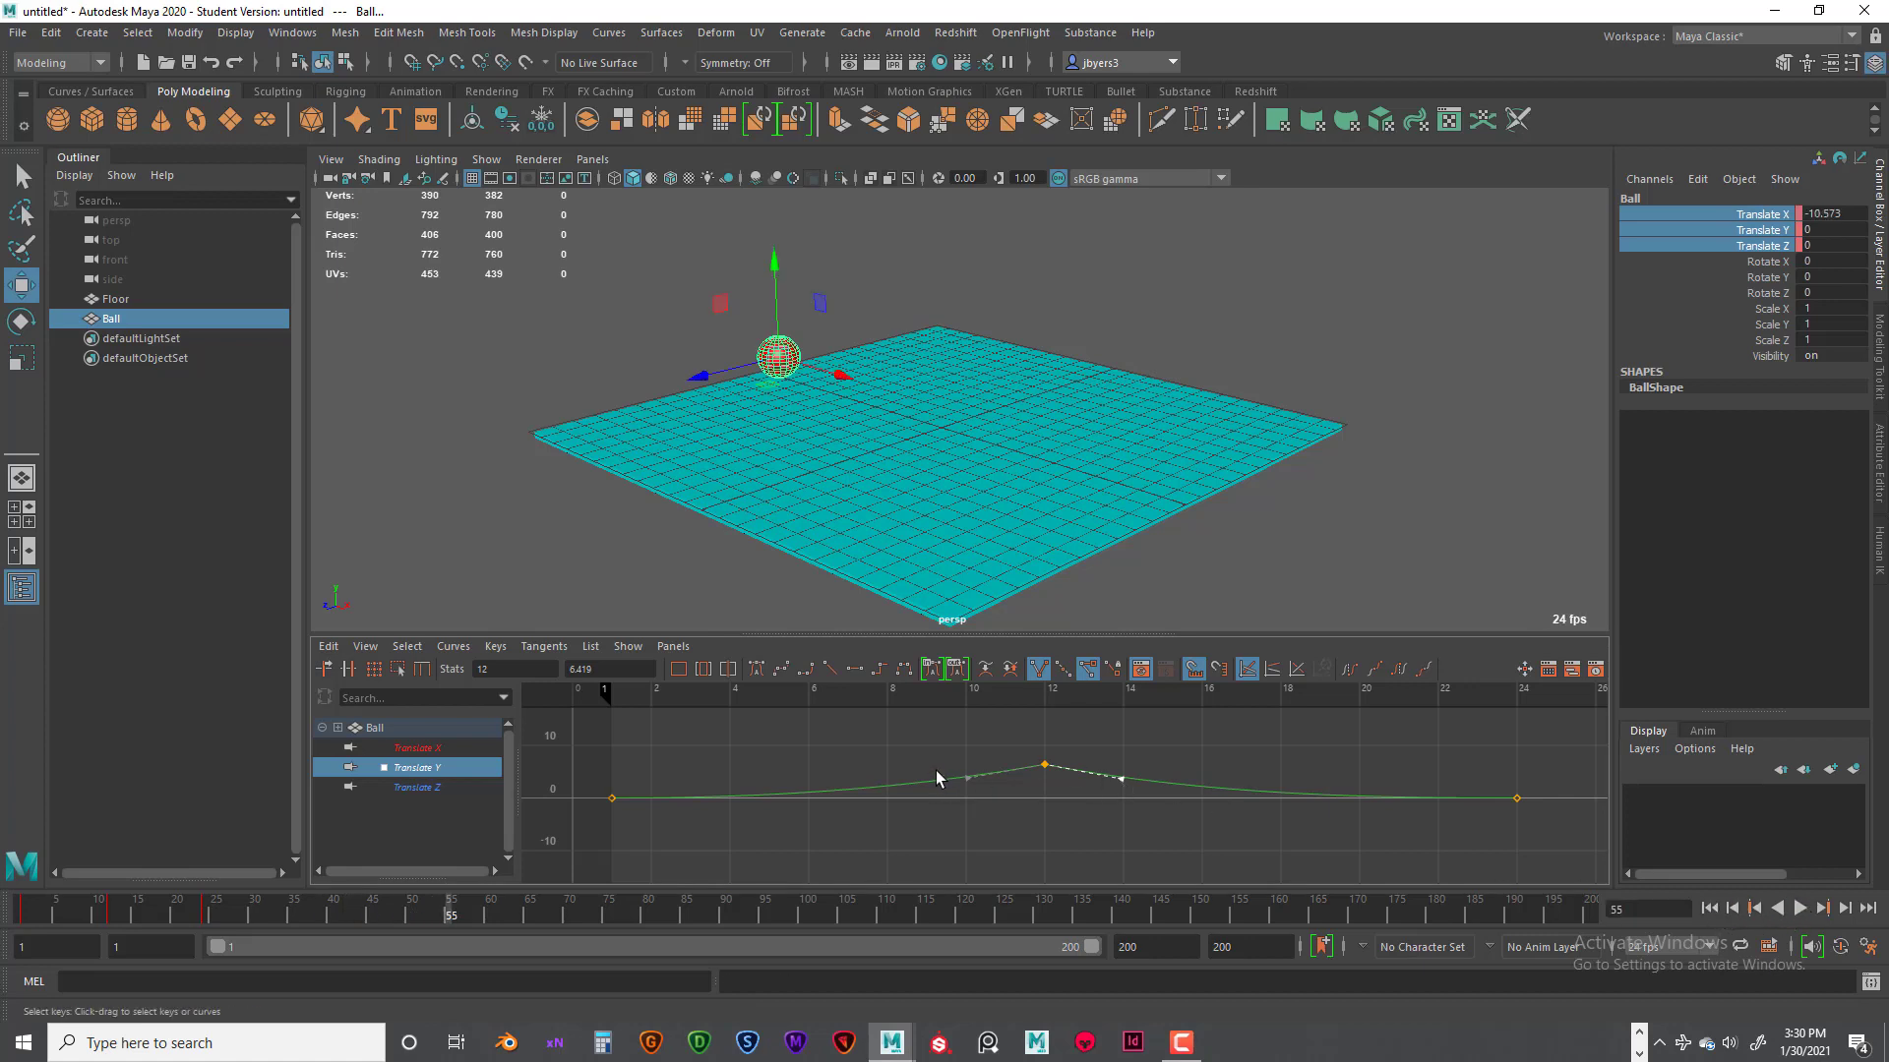
Step: Raise both handles of the frame 12 Translate Y key to form a dip between two humps, and play back the result
left_click_drag(935, 771, 968, 733)
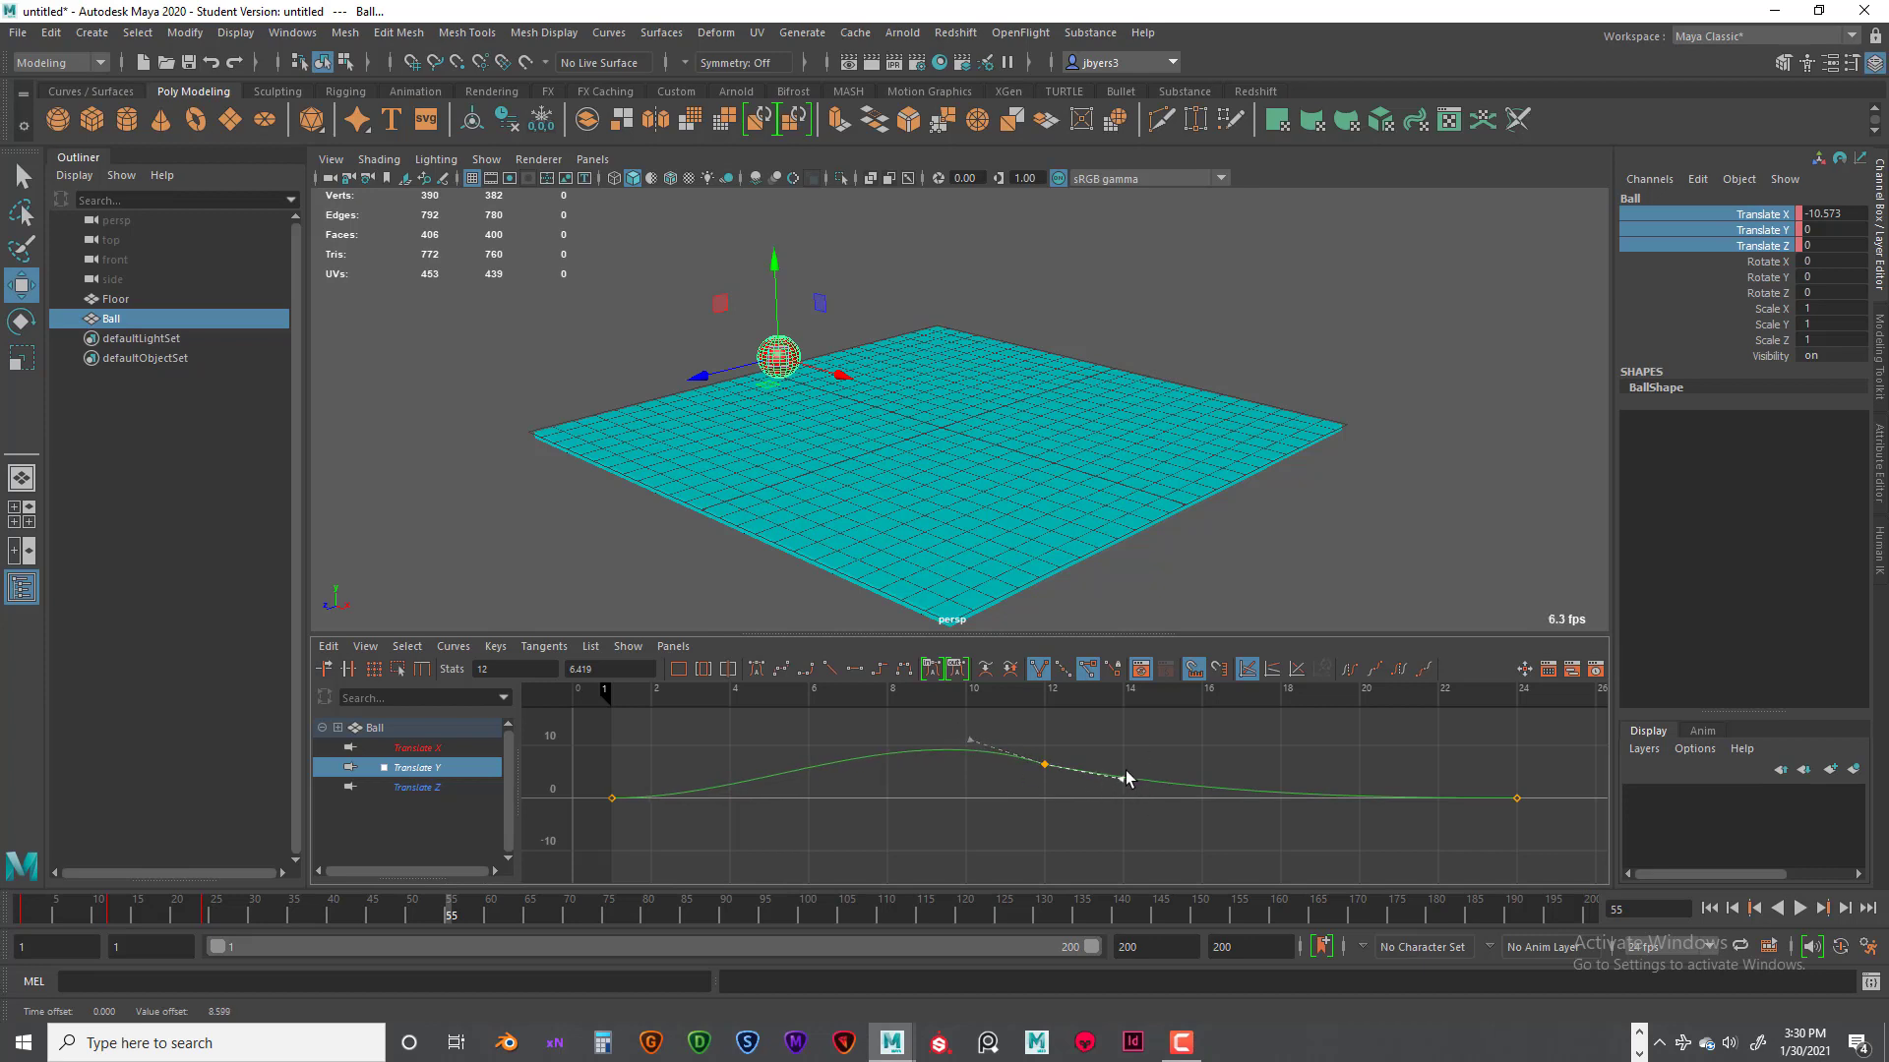
left_click_drag(1118, 777, 1110, 735)
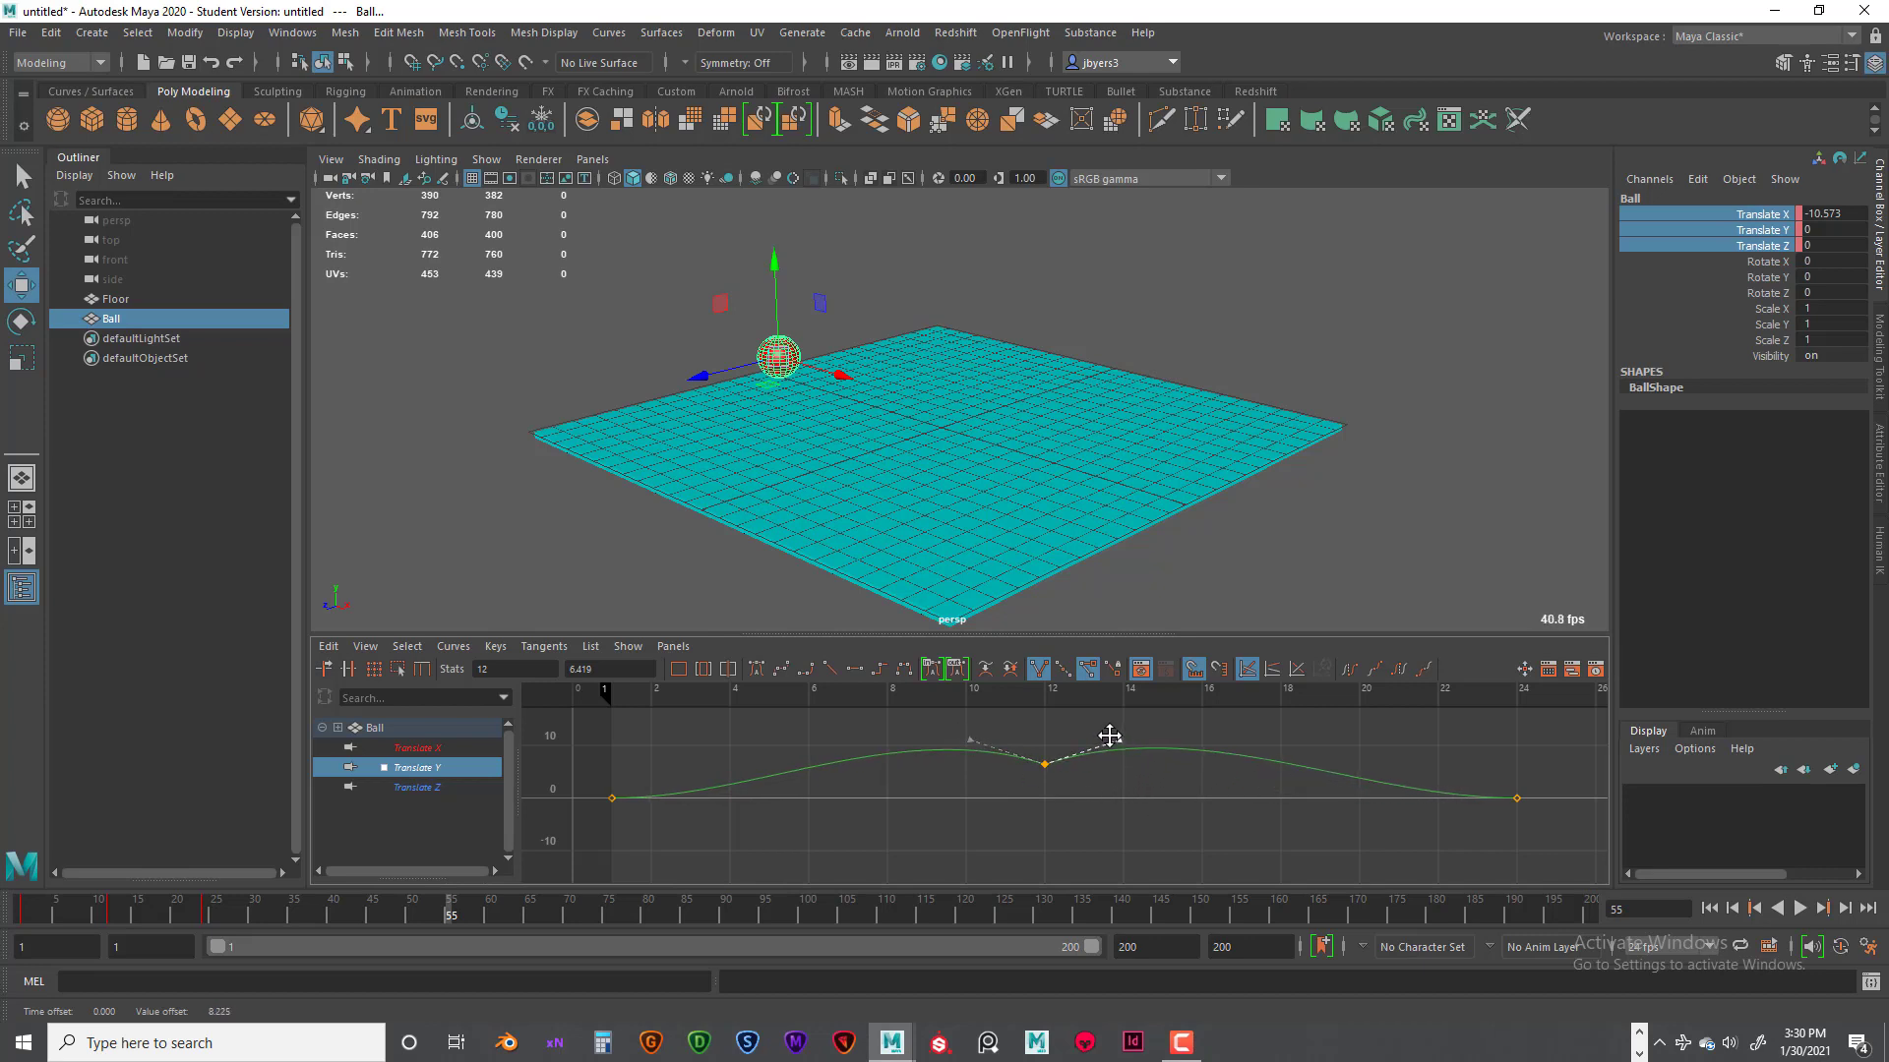
left_click(1708, 909)
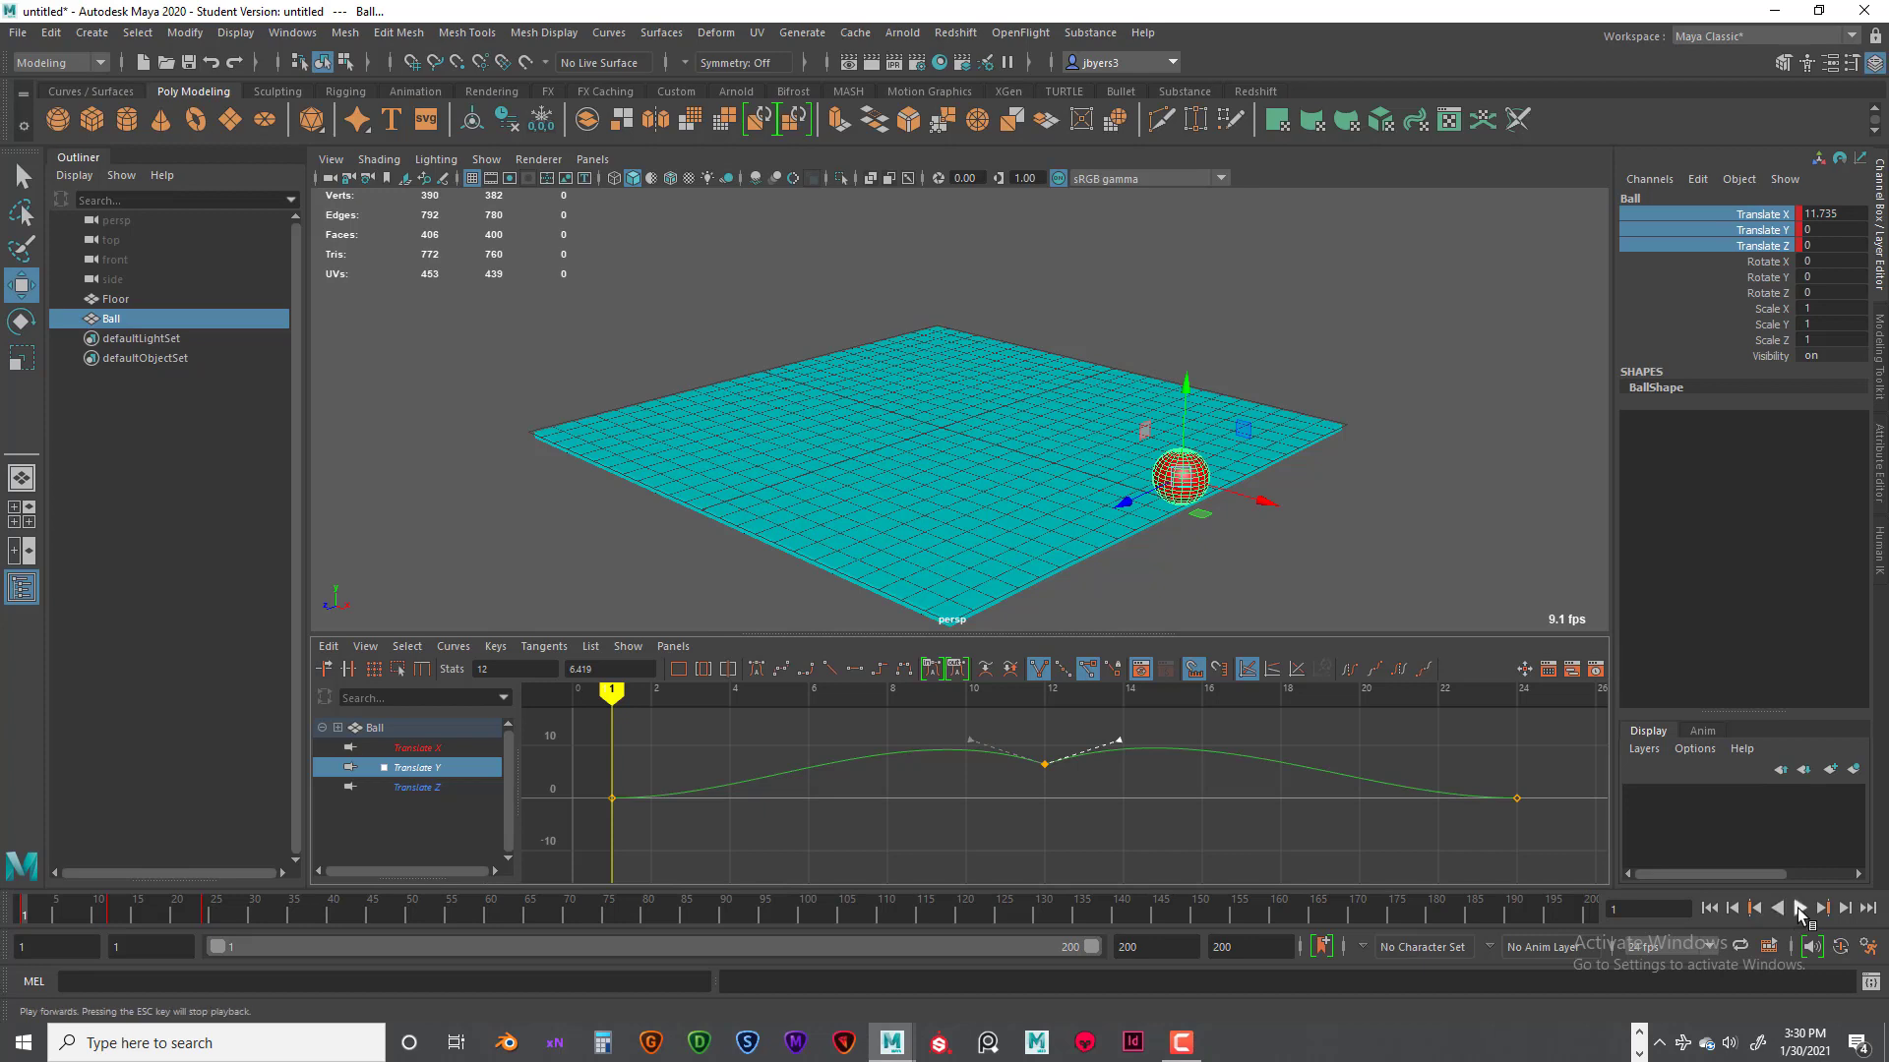
left_click(1800, 909)
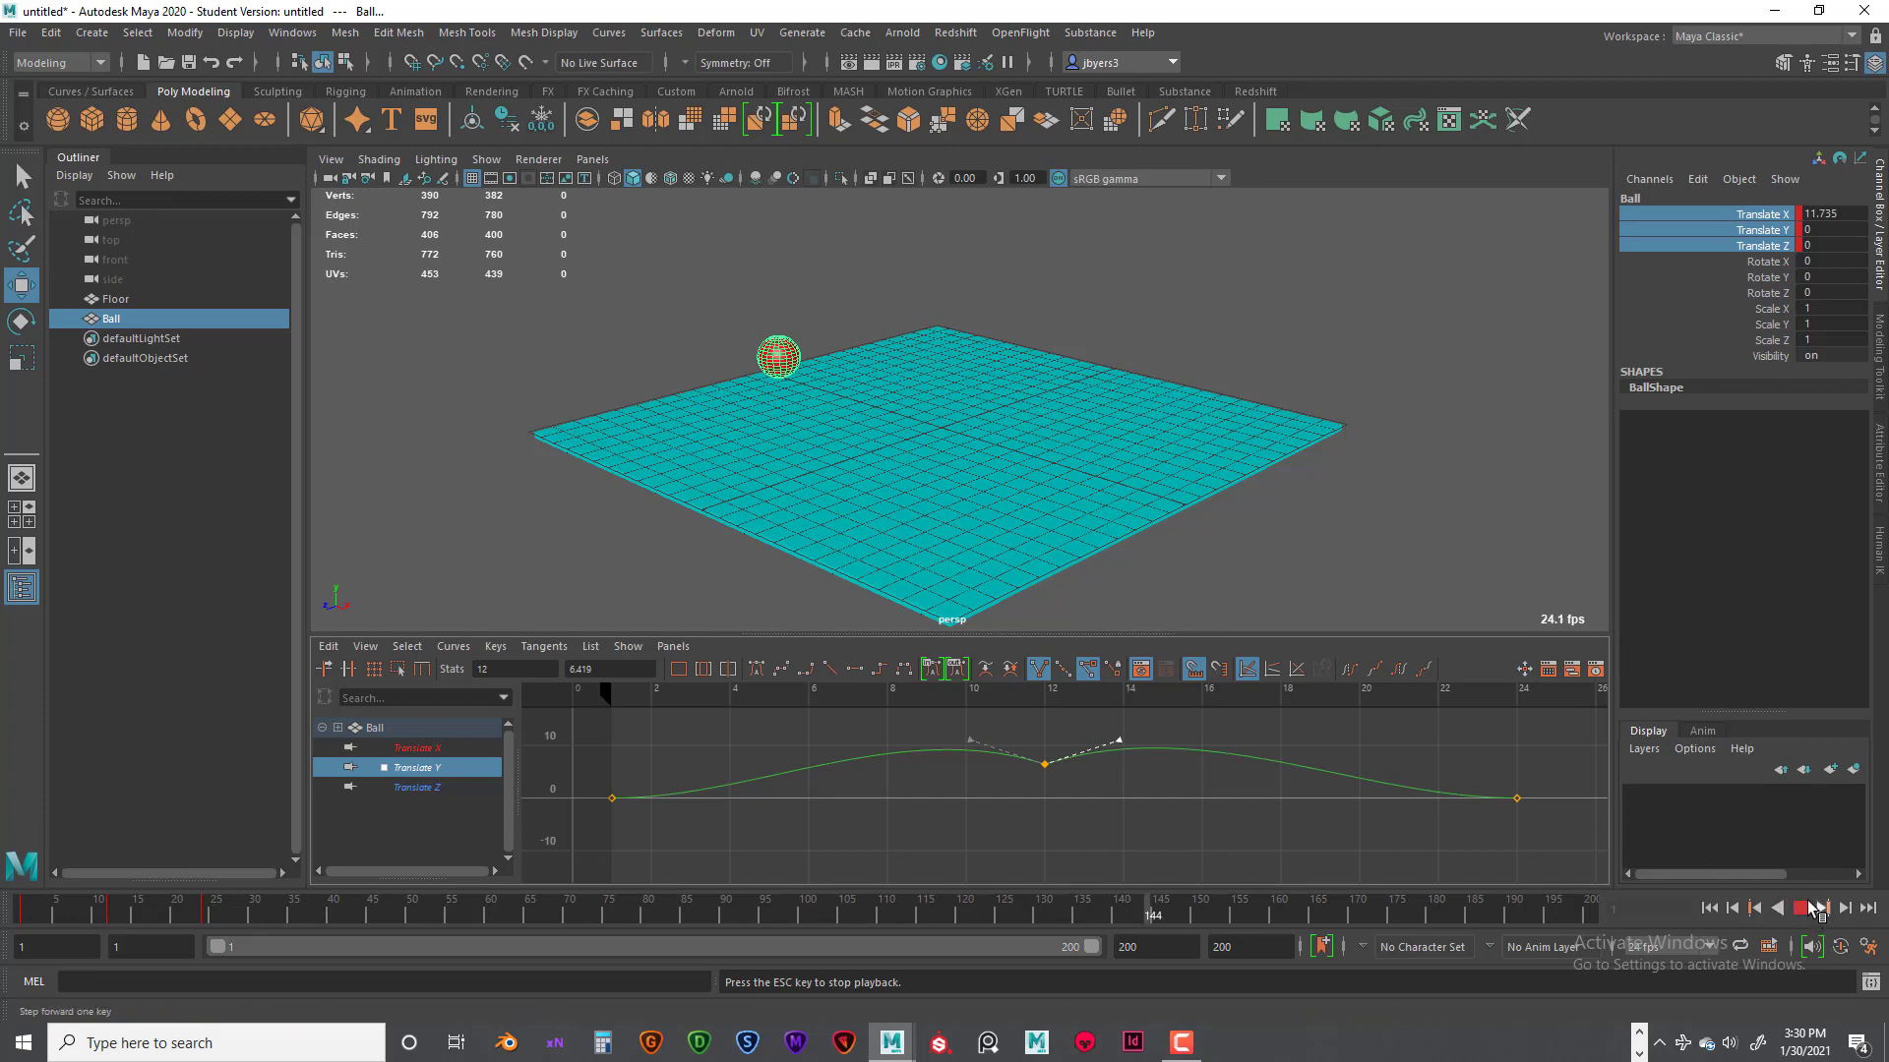
left_click(1801, 909)
left_click(1711, 909)
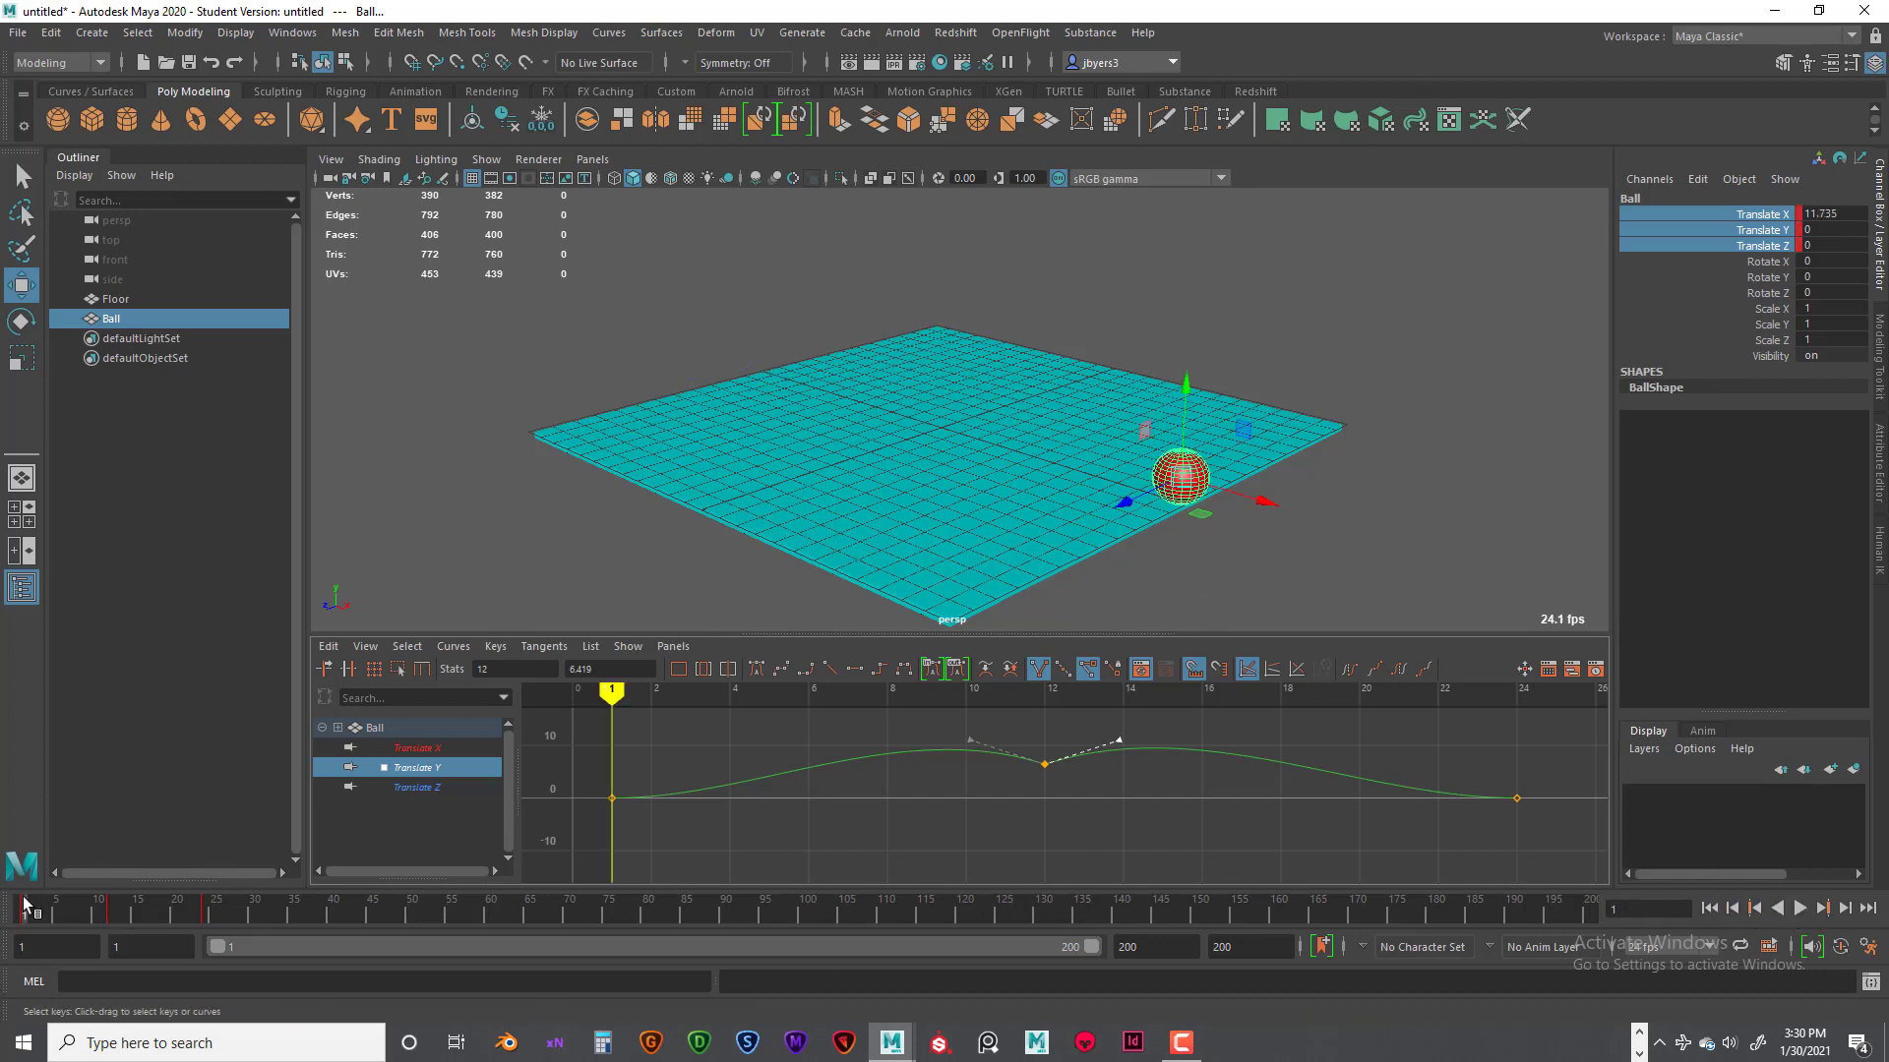
mouse_move(25, 907)
left_mouse_down()
mouse_move(162, 911)
mouse_move(56, 911)
mouse_move(125, 911)
mouse_move(79, 909)
left_mouse_up()
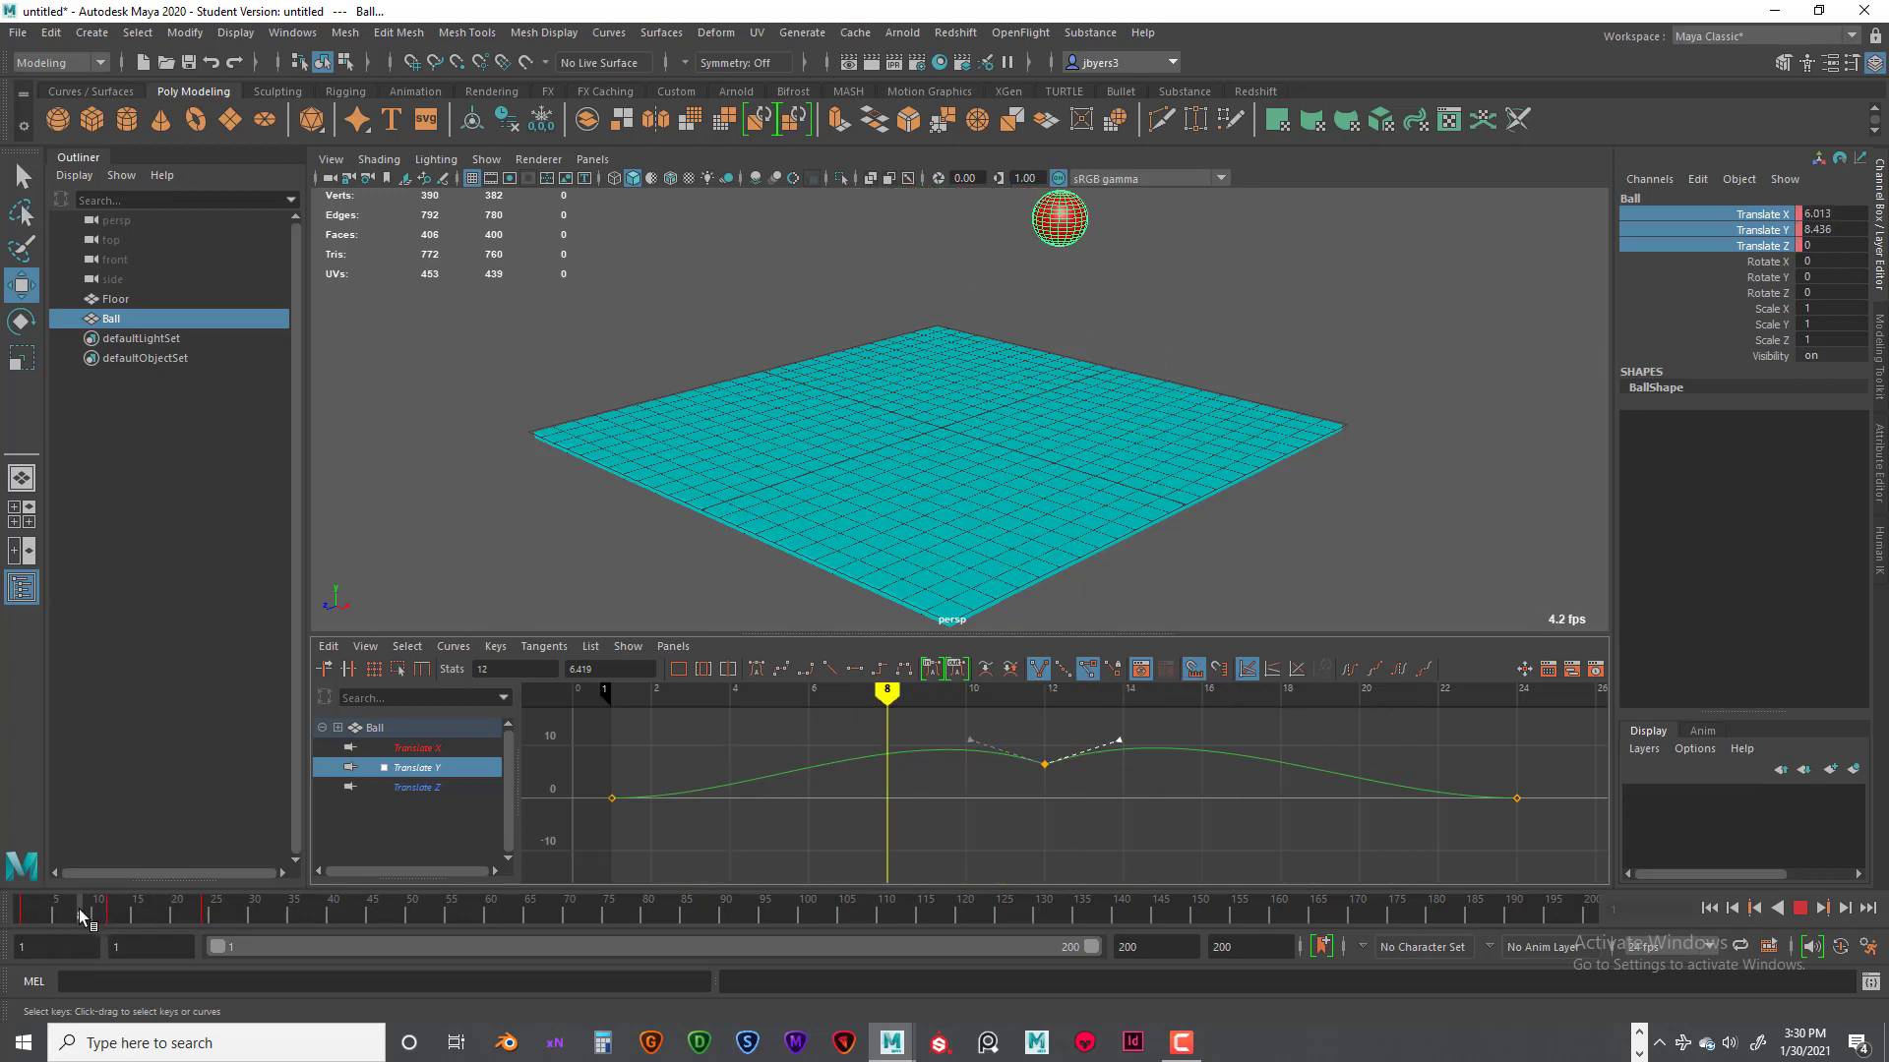
Step: Undo the raised handles on the frame 12 Translate Y key and give it flat tangents
key("ctrl+z")
key("ctrl+z")
key("ctrl+z")
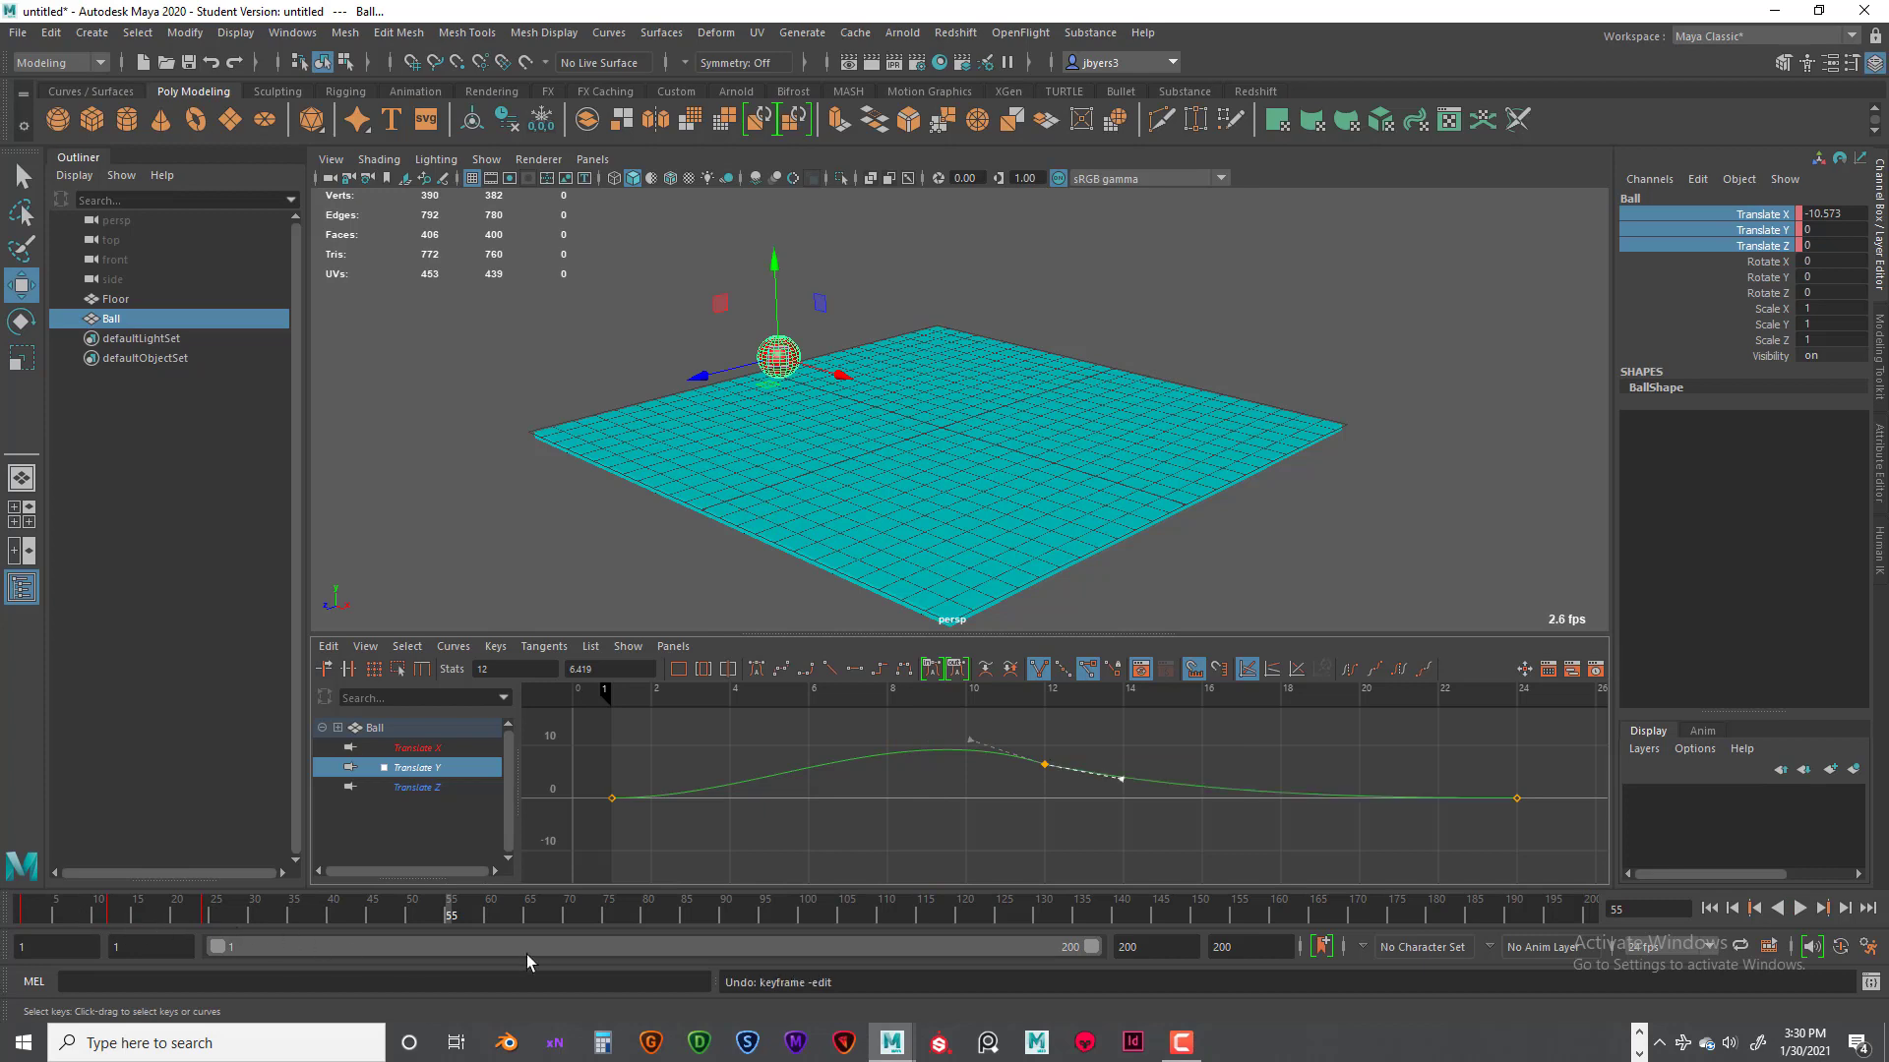
key("ctrl+z")
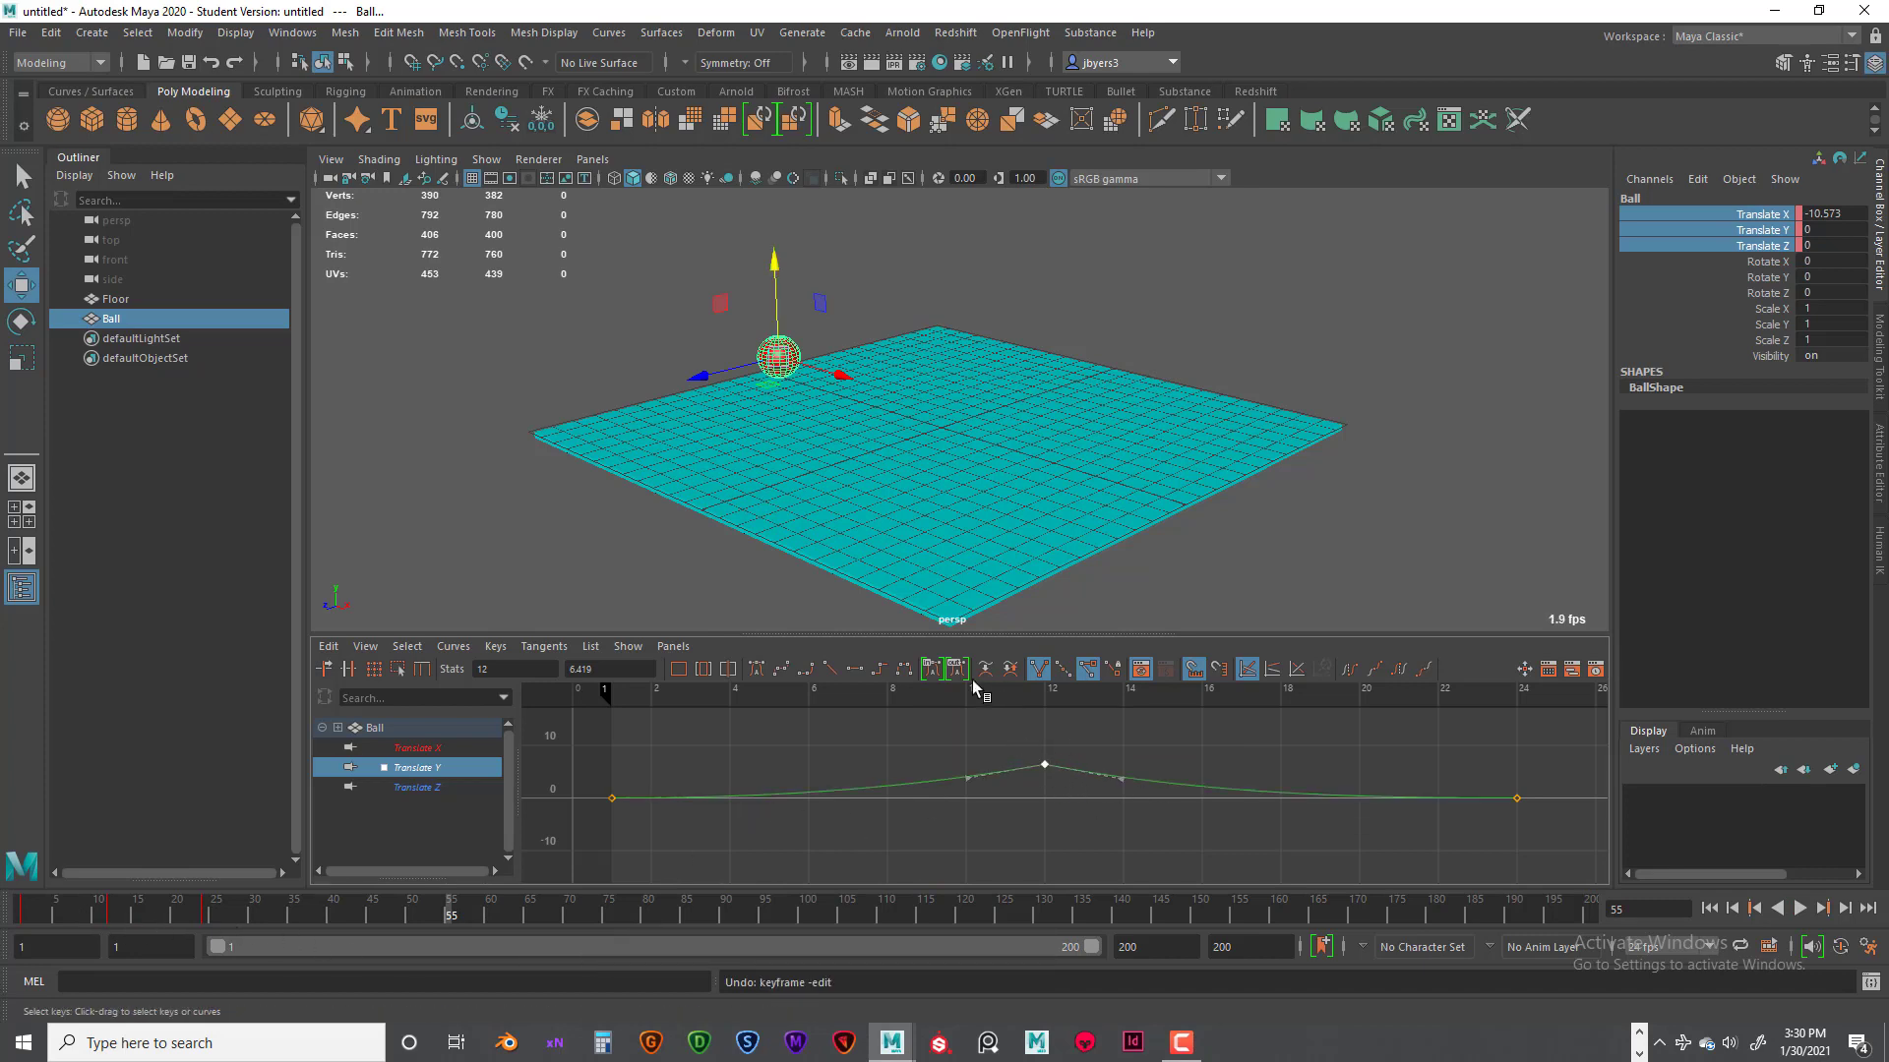
left_click(854, 669)
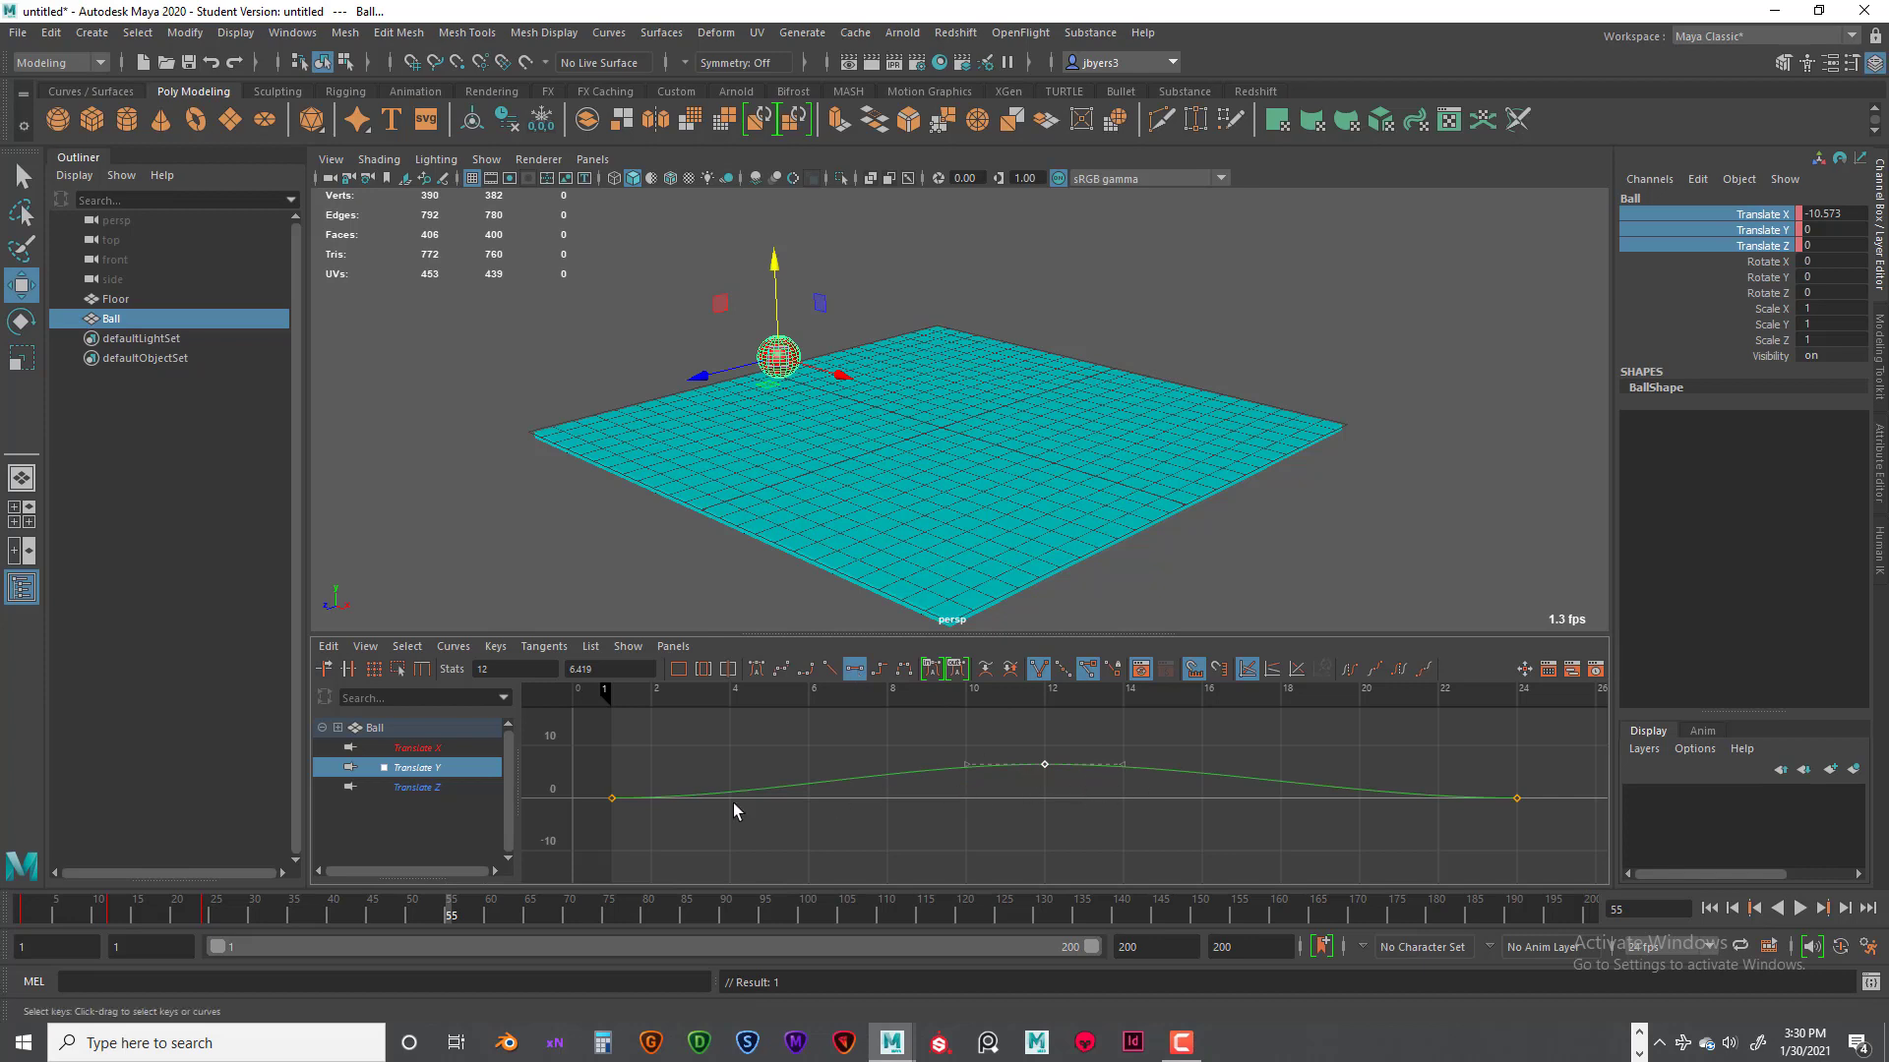
Step: Break the tangents of the frame 1 Translate Y key and raise its outgoing handle for a steeper start
left_click_drag(587, 767, 643, 824)
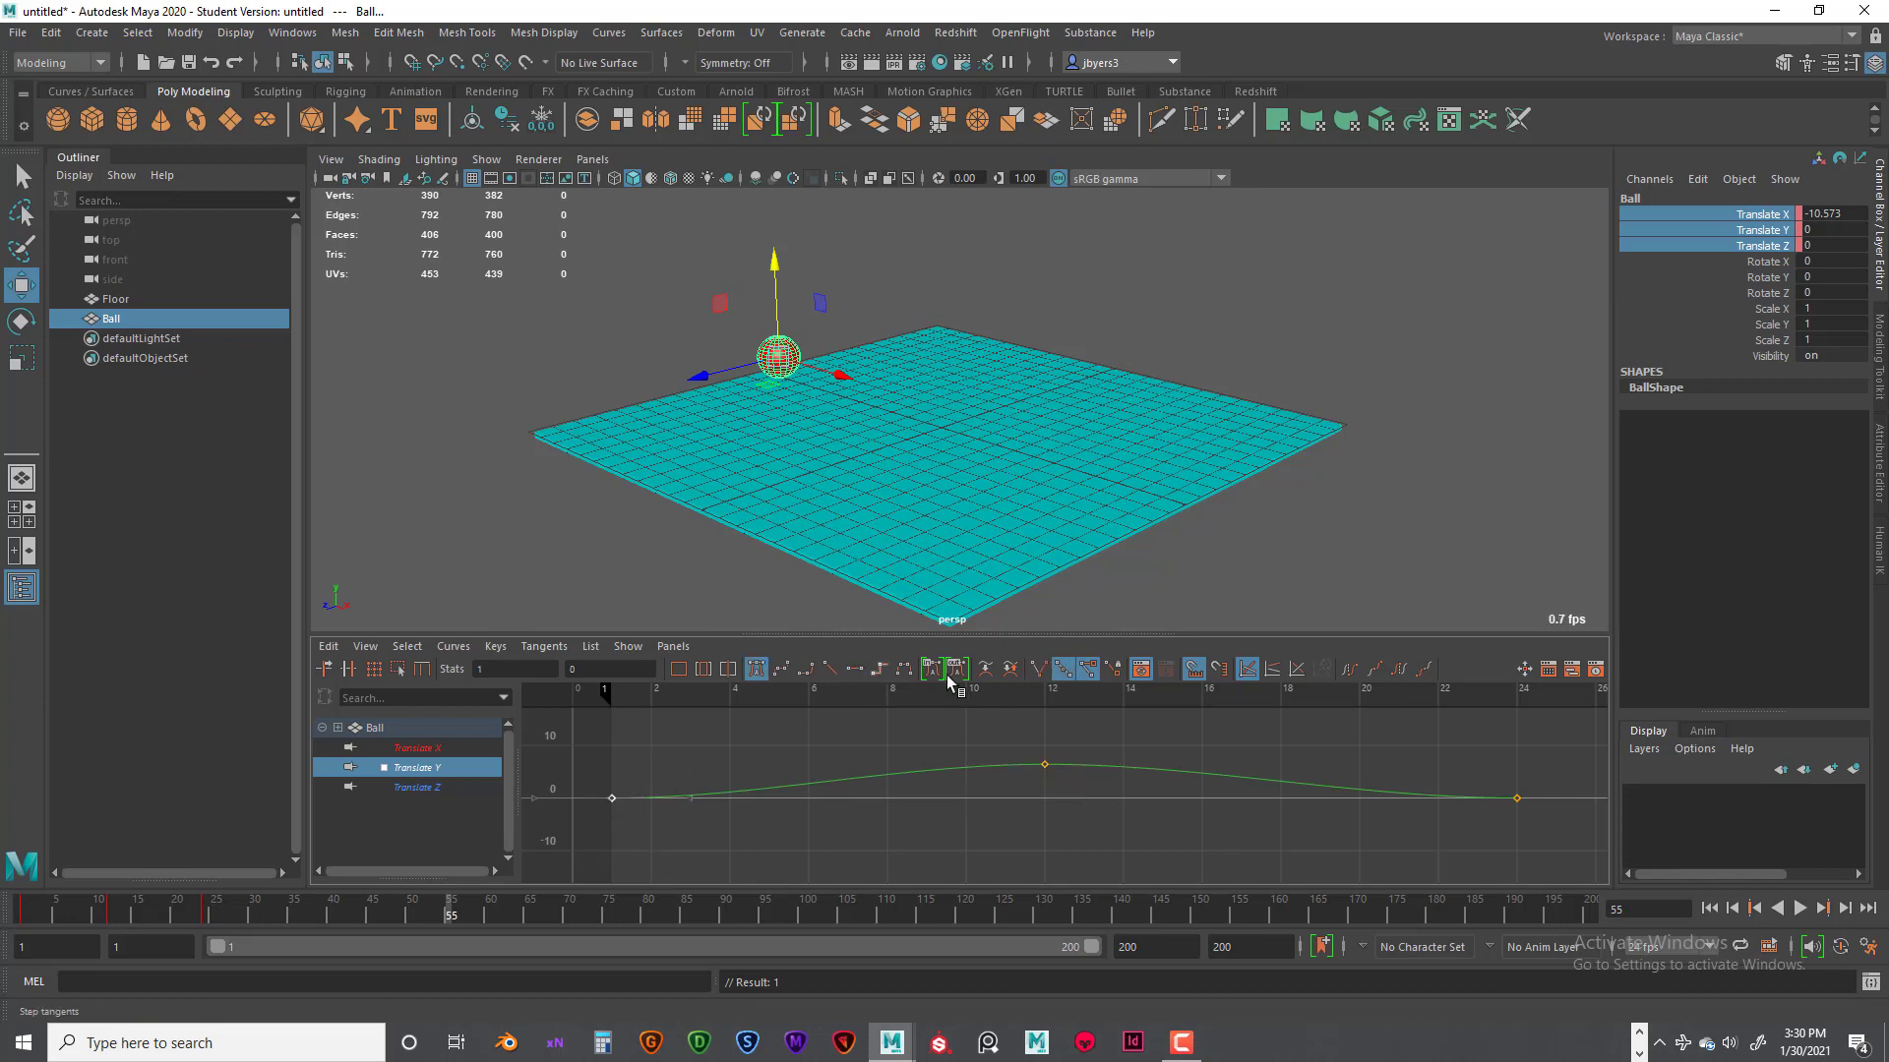
left_click(1040, 671)
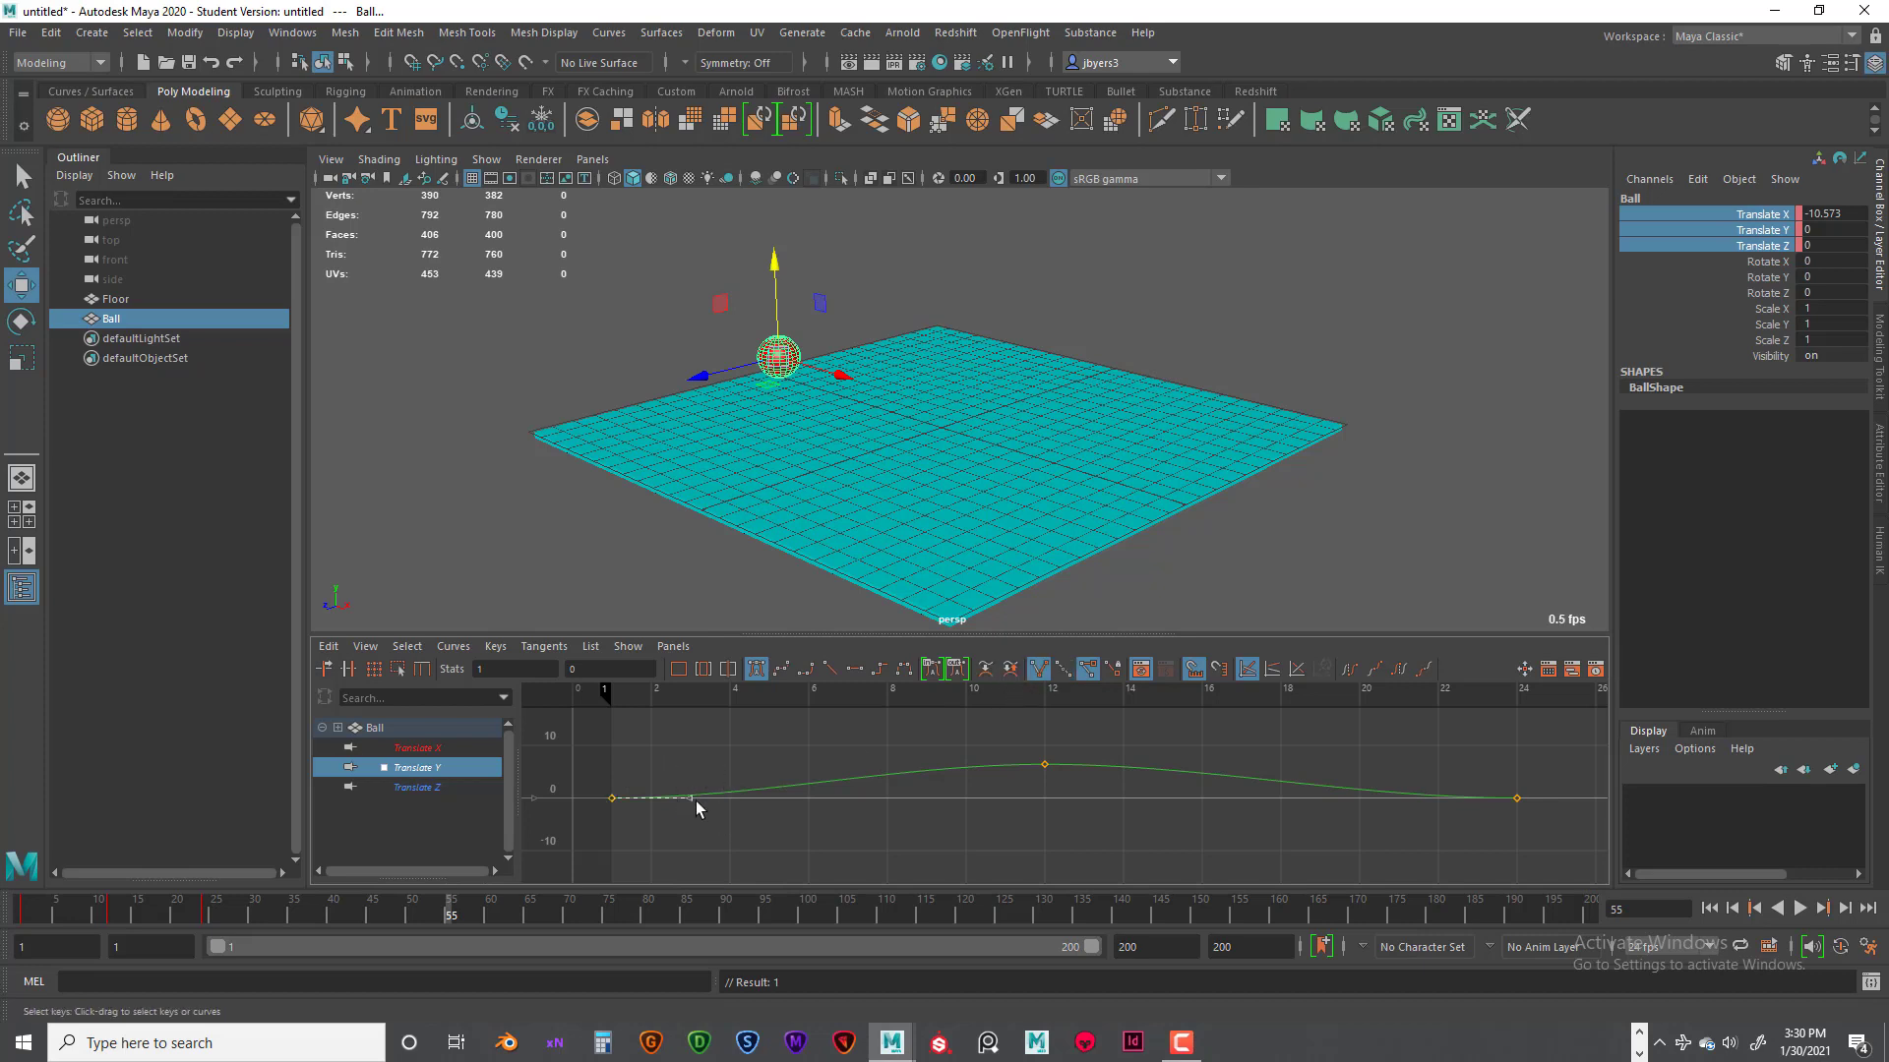
left_click_drag(694, 800, 683, 775)
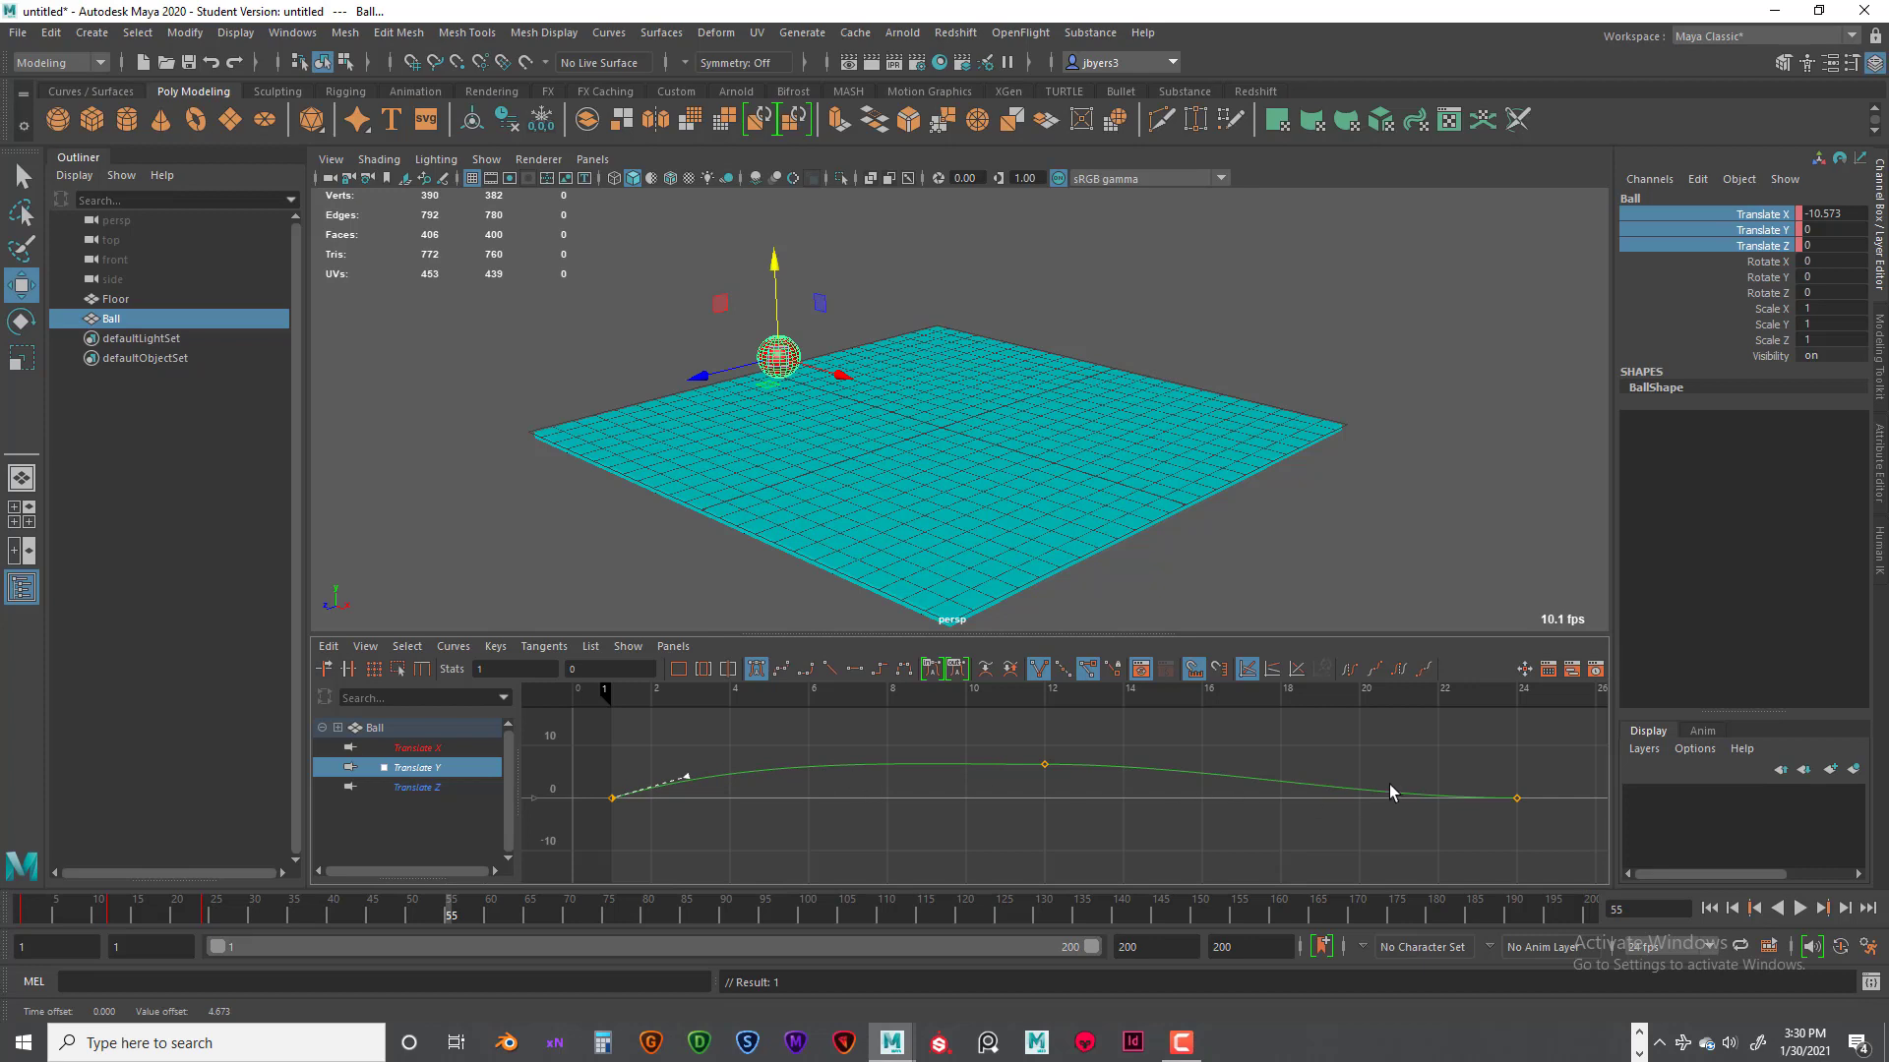
Step: Raise the incoming tangent handle of the frame 24 Translate Y key so the curve drops steeply at its end
left_click(1517, 798)
left_click(1063, 673)
left_click_drag(1437, 770, 1497, 790)
left_click(1519, 799)
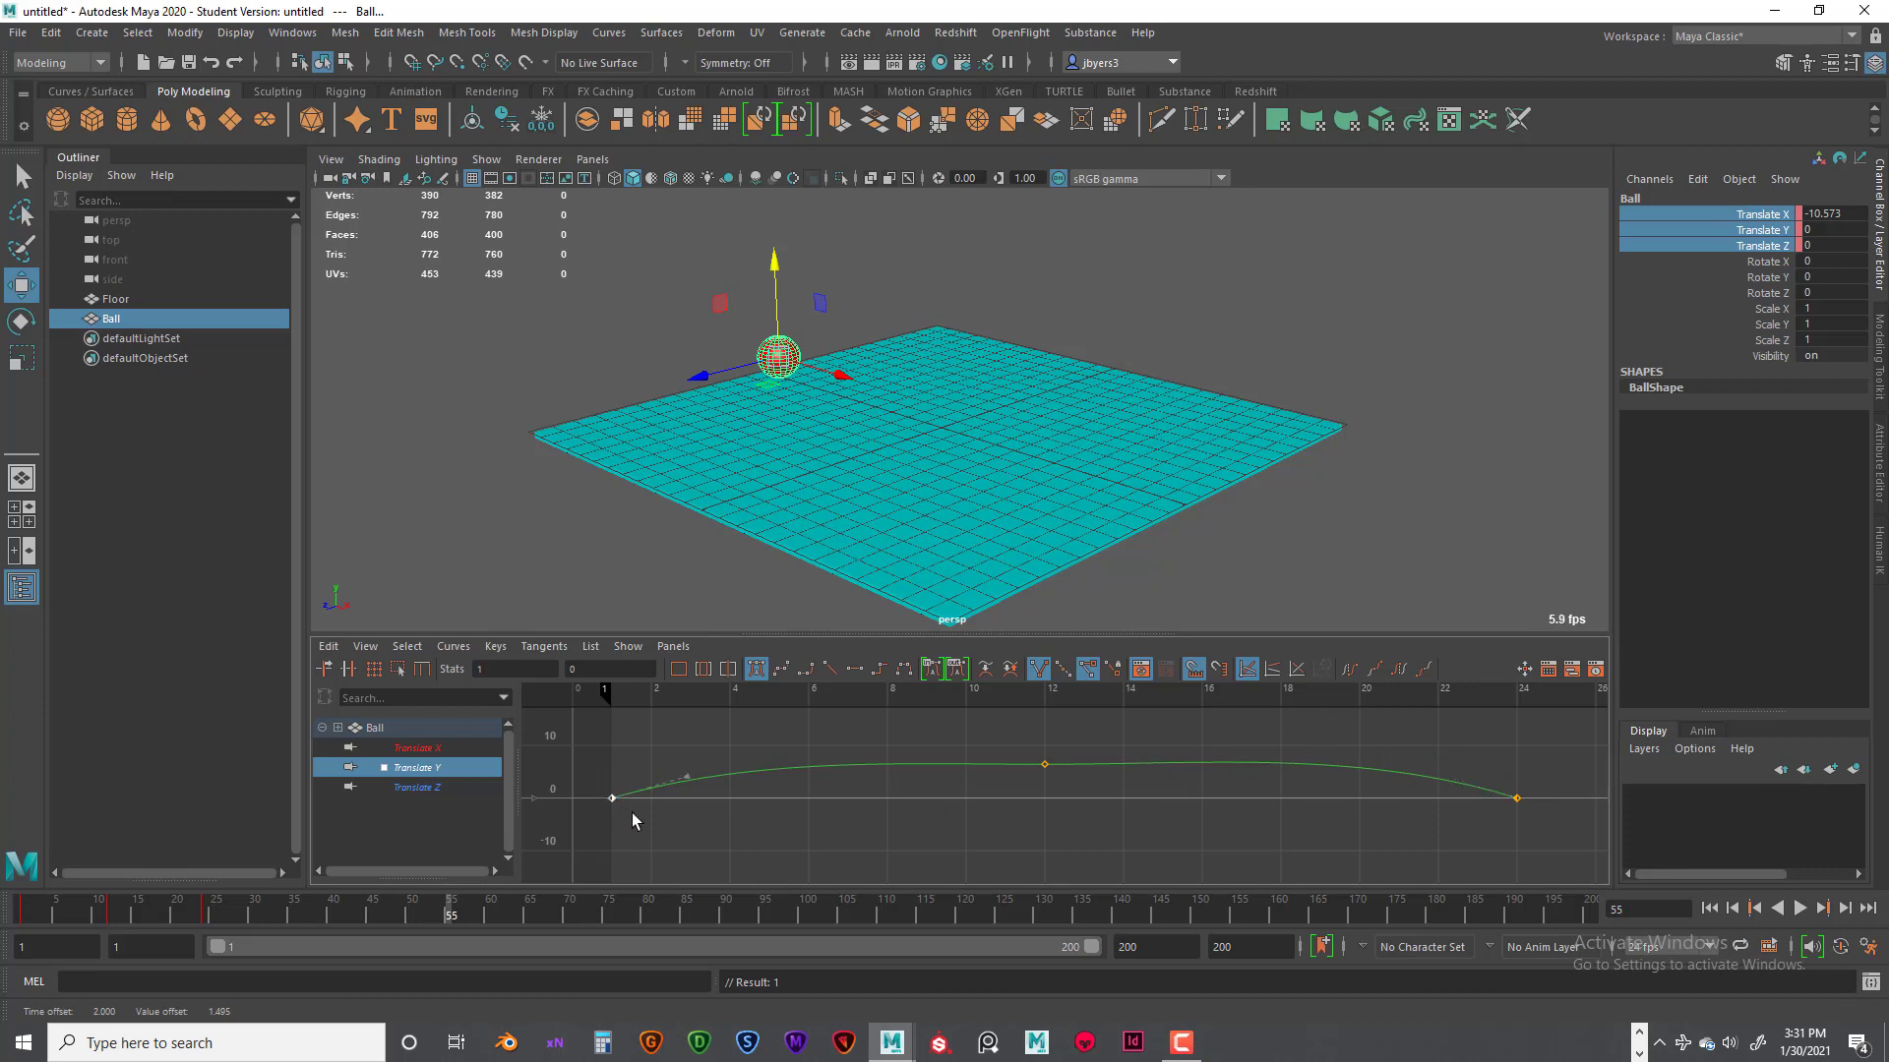
Step: Play back the reshaped arc and lower the frame 1 Translate Y key's outgoing handle for a gentler rise
left_click_drag(686, 782, 667, 781)
left_click(1799, 908)
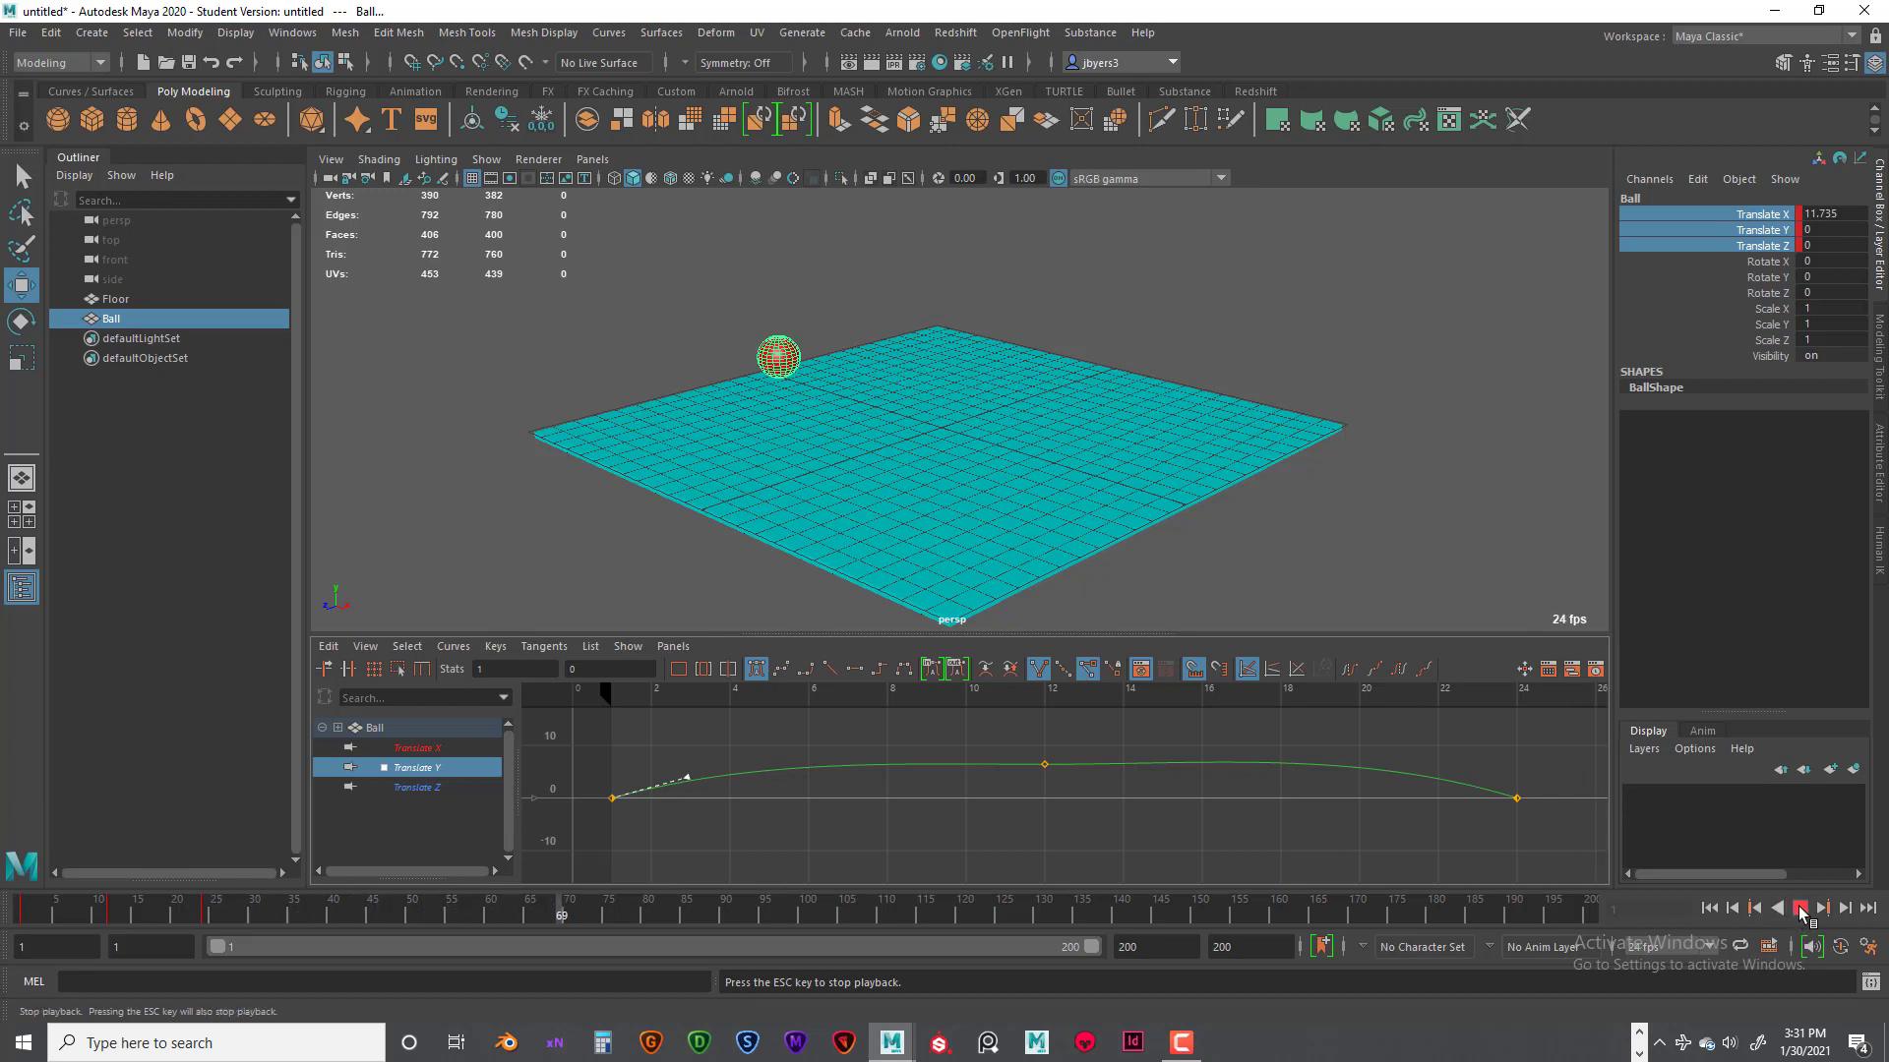
left_click(1795, 908)
middle_click_drag(692, 778, 711, 787)
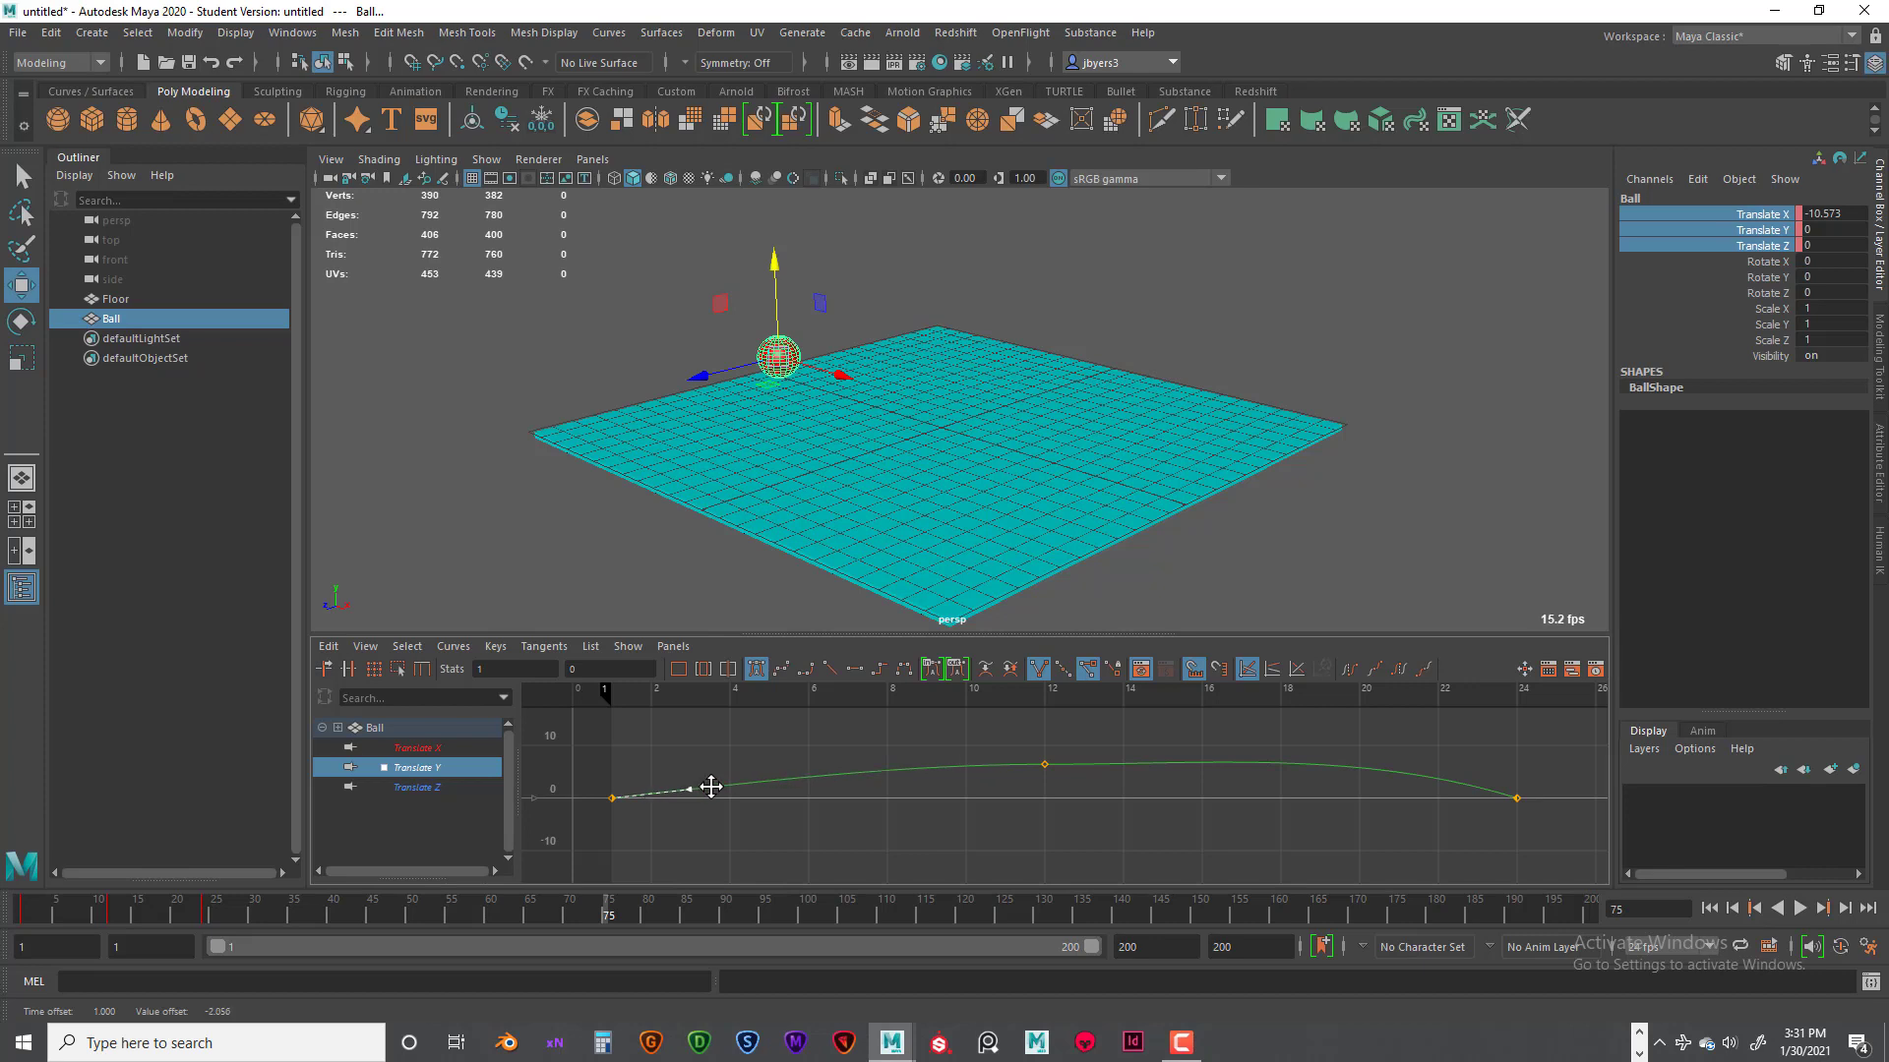
left_click(1046, 766)
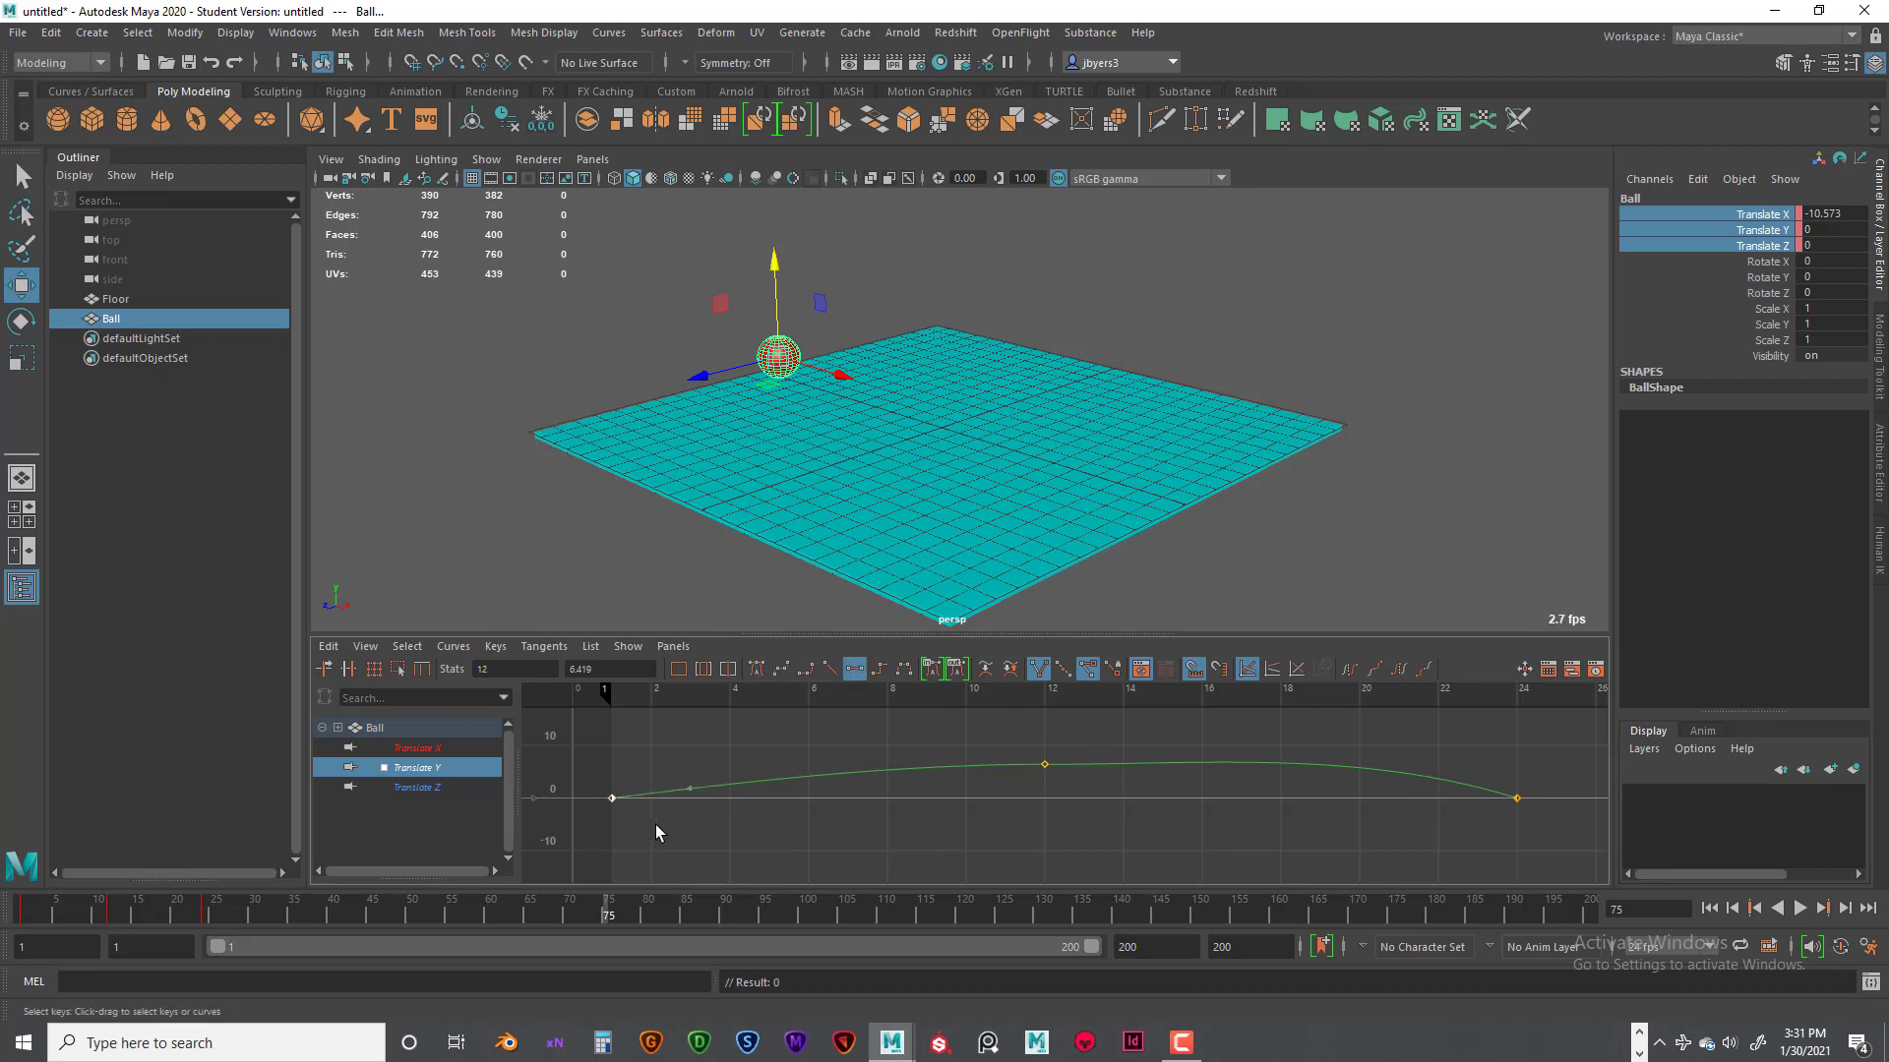
Step: Give the frame 1 and frame 24 Translate Y keys flat tangents
left_click(855, 669)
left_click_drag(1456, 756, 1544, 823)
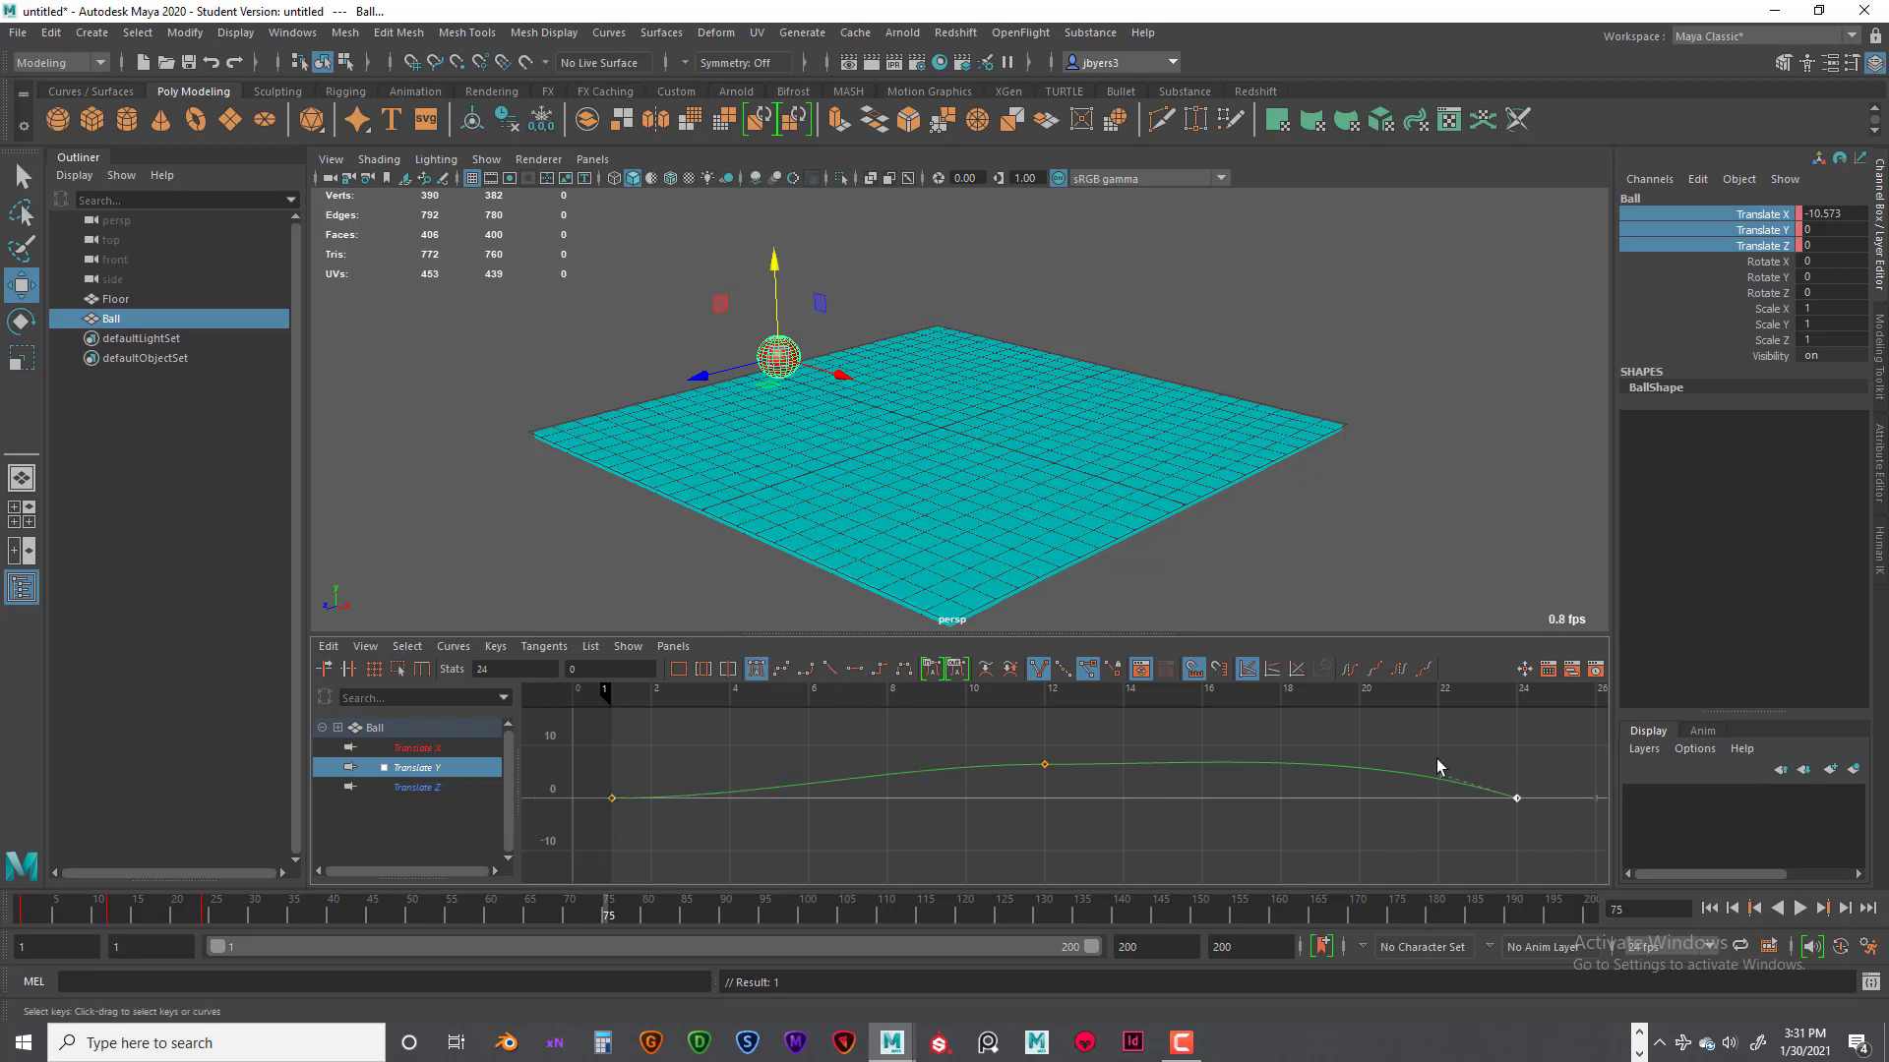
left_click(854, 669)
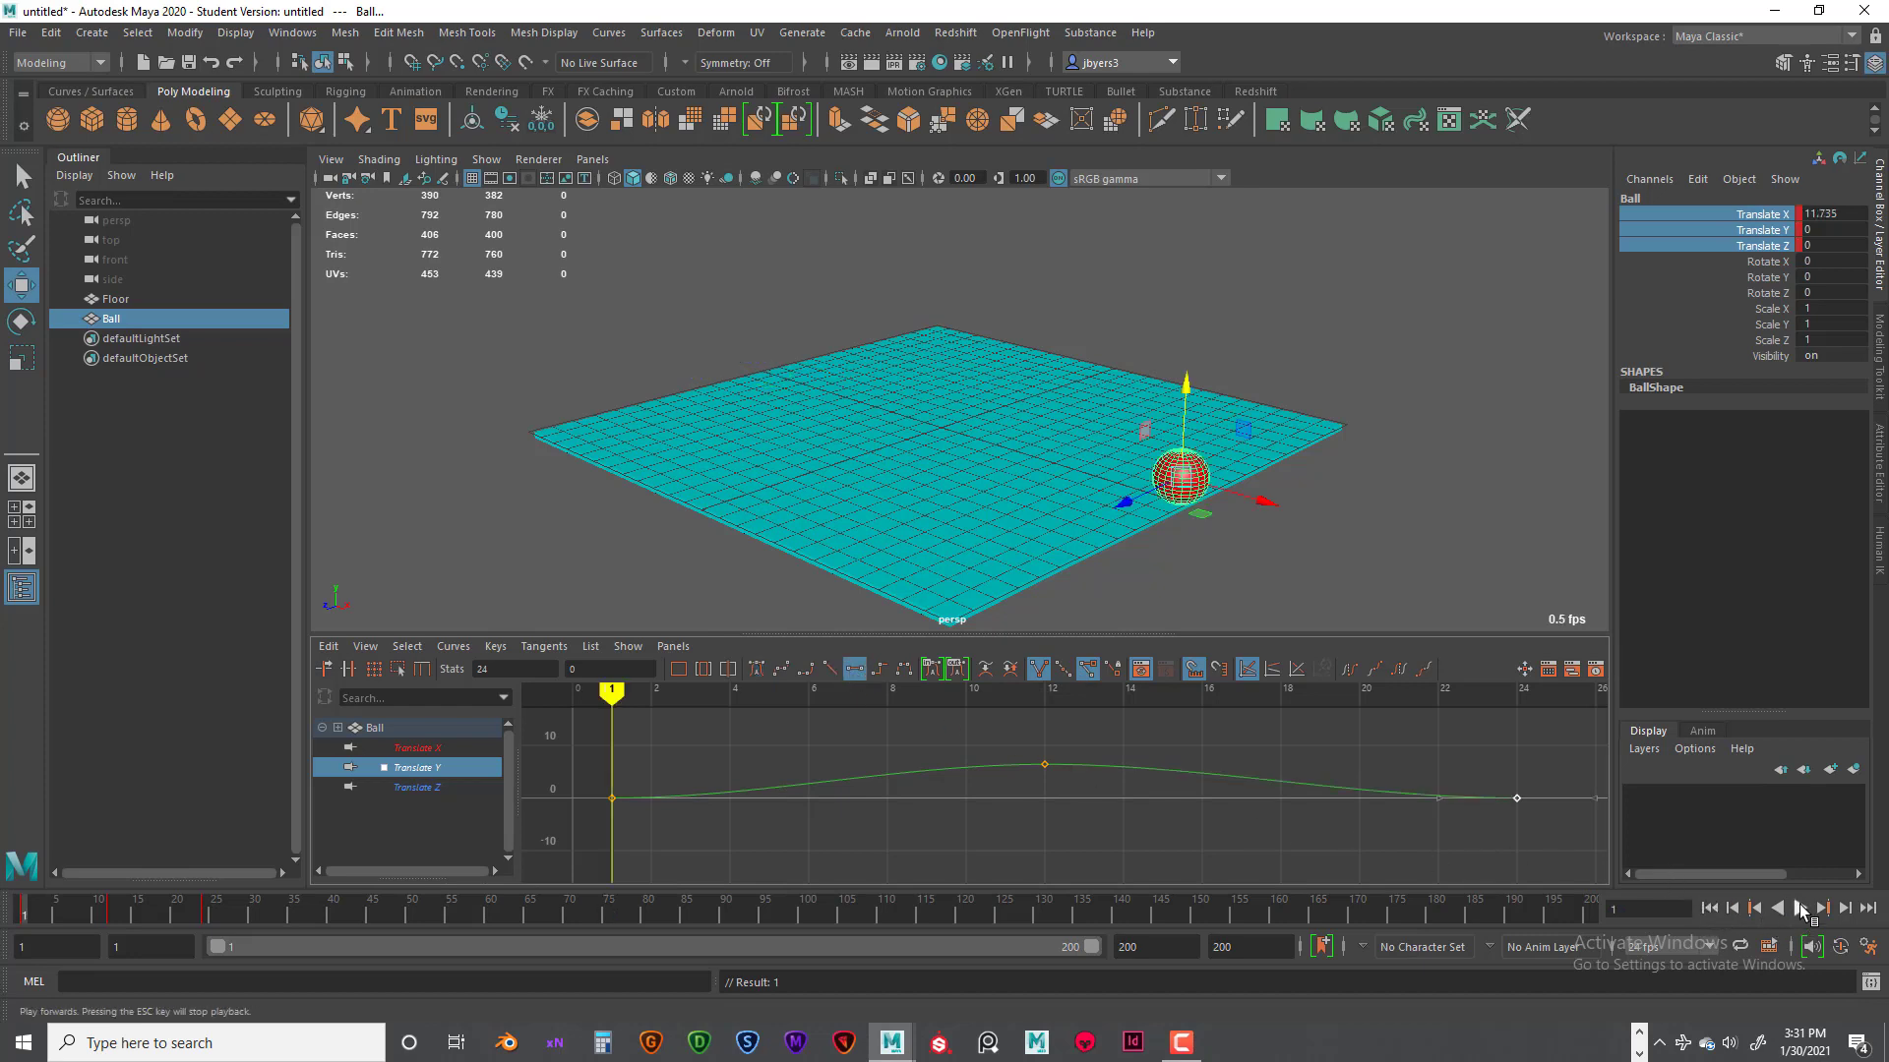
Step: Play back the ball's motion several times with flat tangents on all Translate Y keys
left_click(1801, 908)
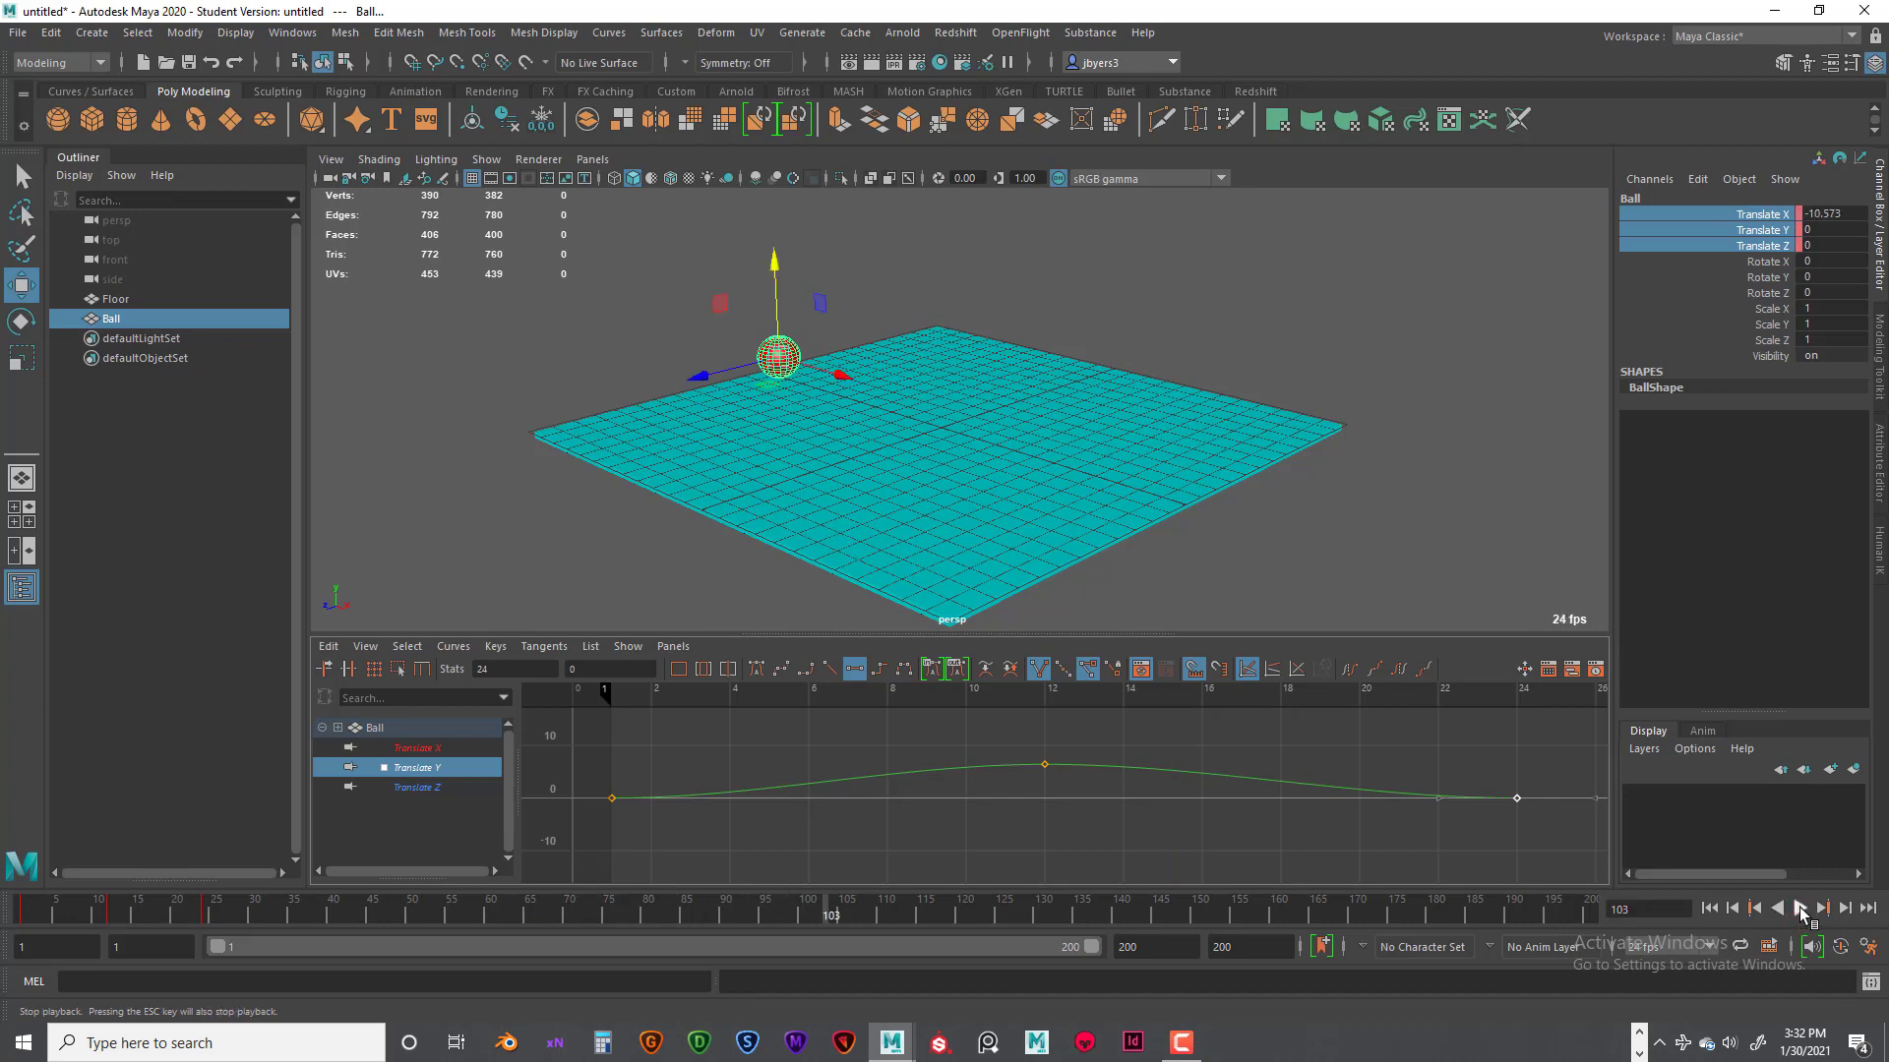
left_click(1800, 910)
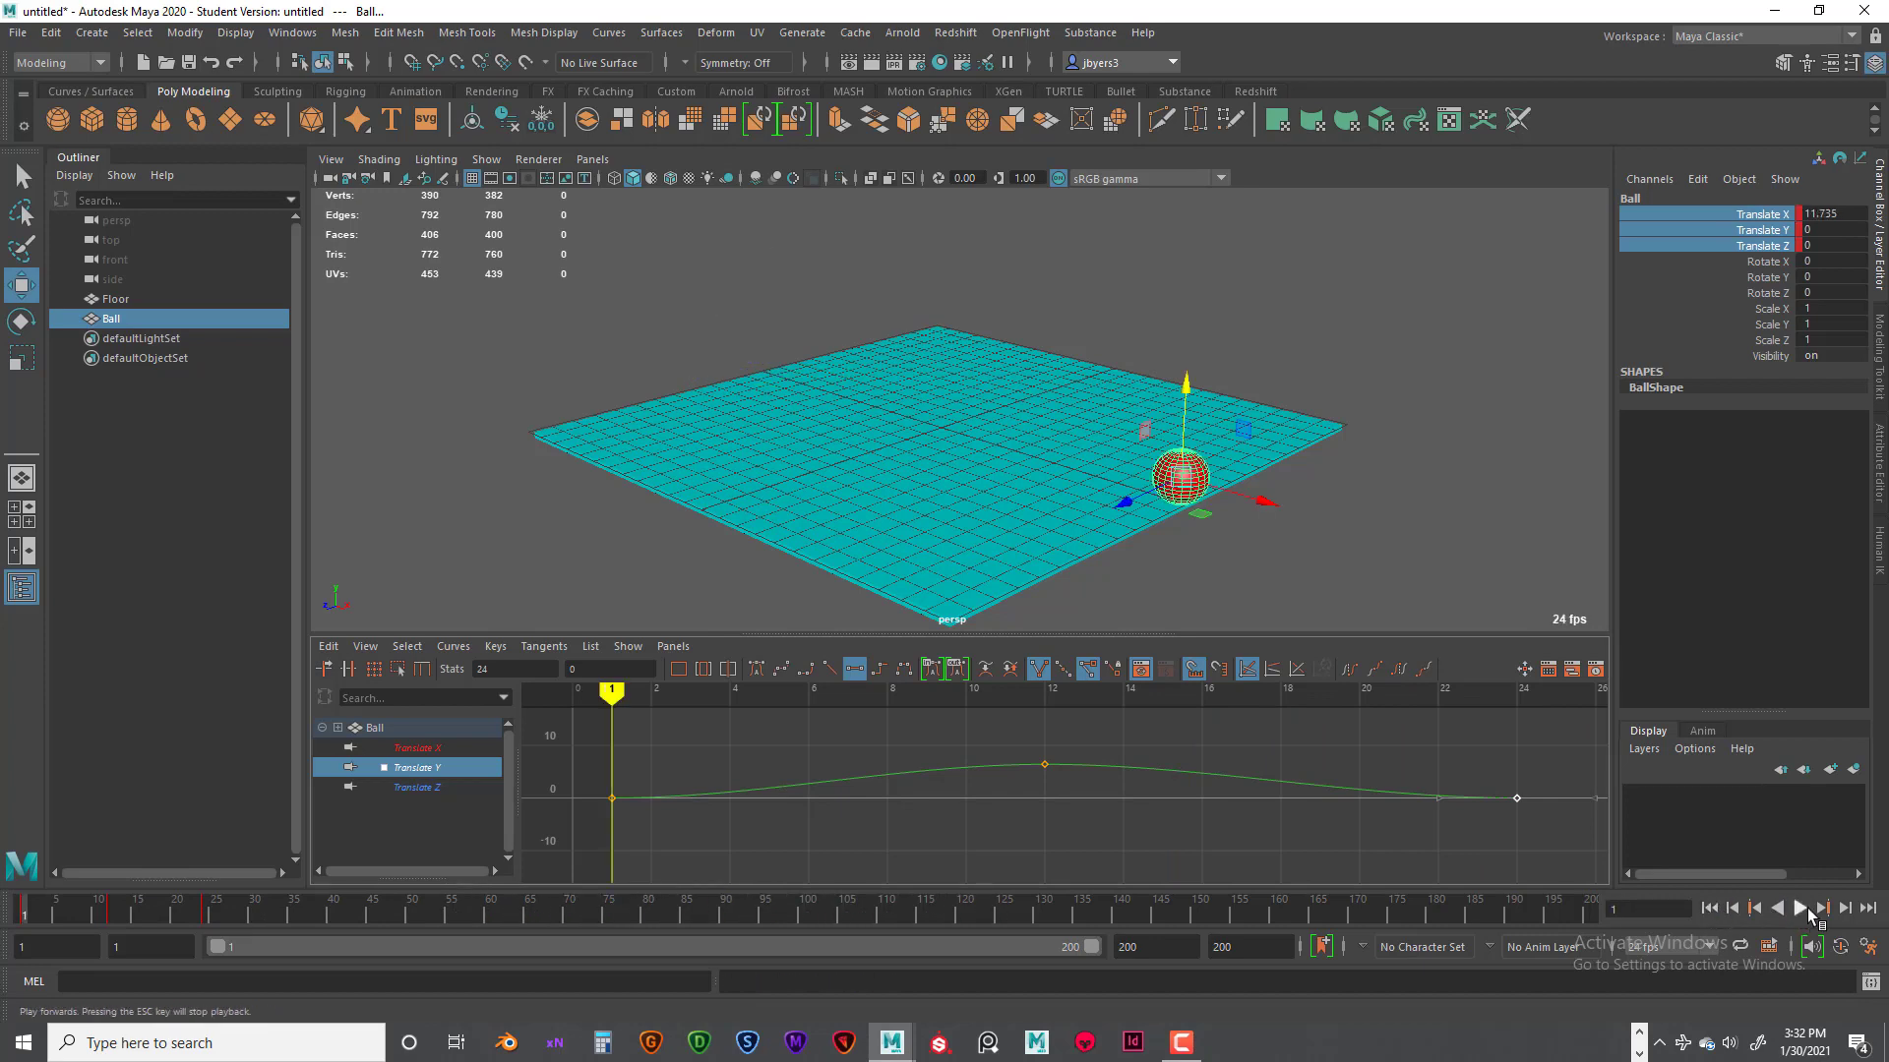
left_click(1800, 909)
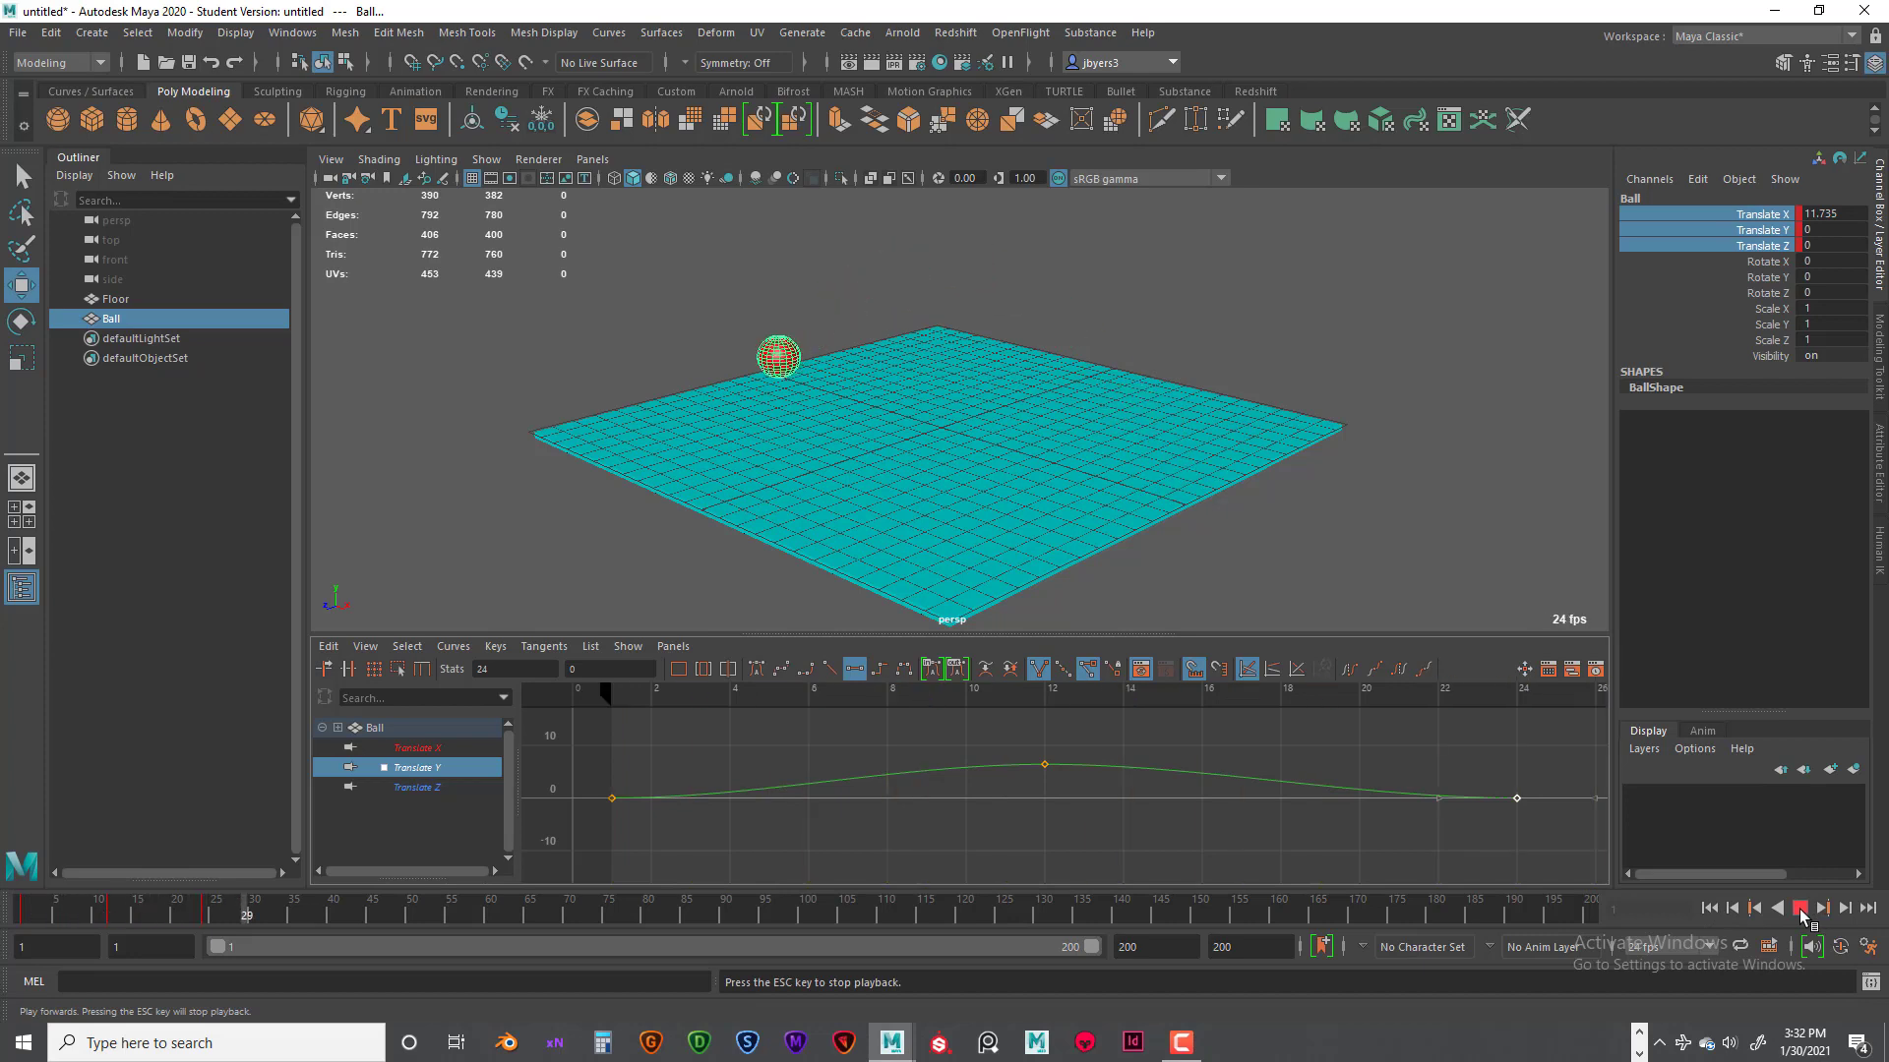
left_click(1800, 910)
left_click(1796, 910)
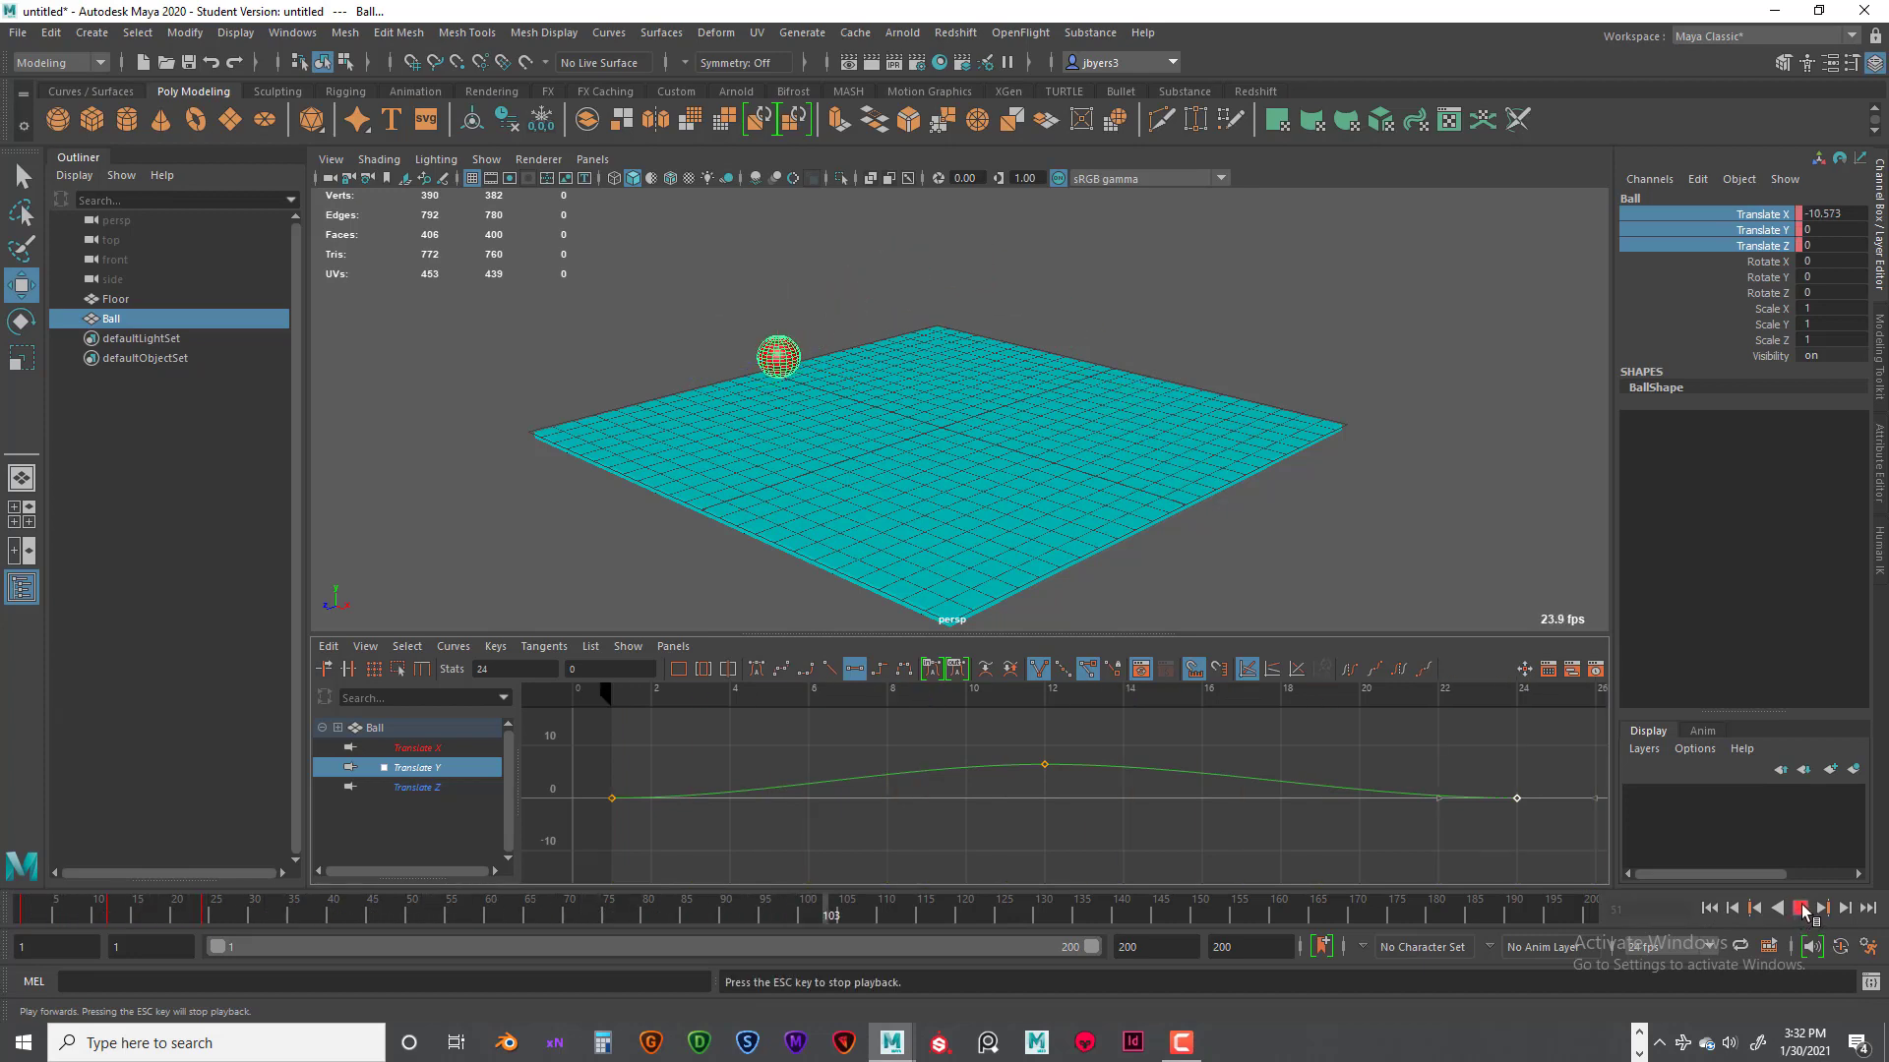
left_click(1800, 910)
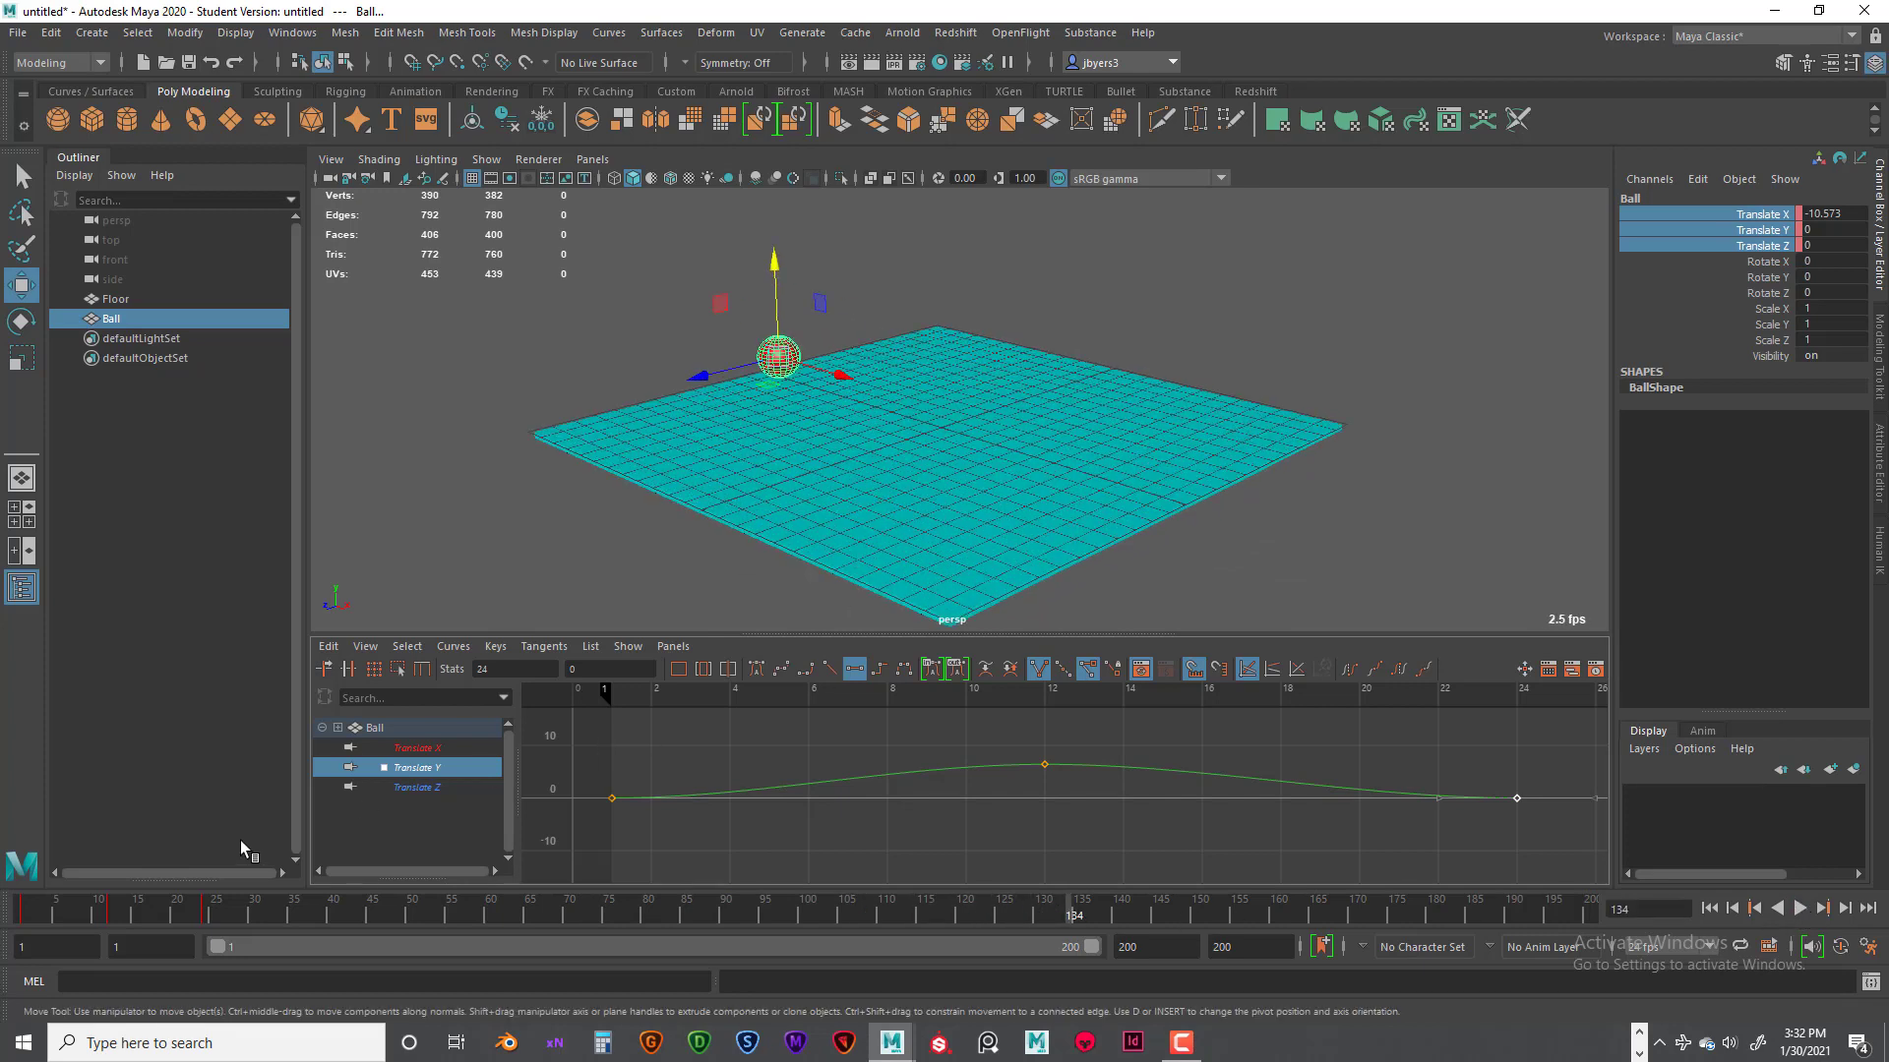
Step: Move to frame 12 and raise the frame 24 key's incoming and the frame 1 key's outgoing Translate Y handles slightly
left_click_drag(180, 918, 115, 917)
scroll(714, 591, "down", 3)
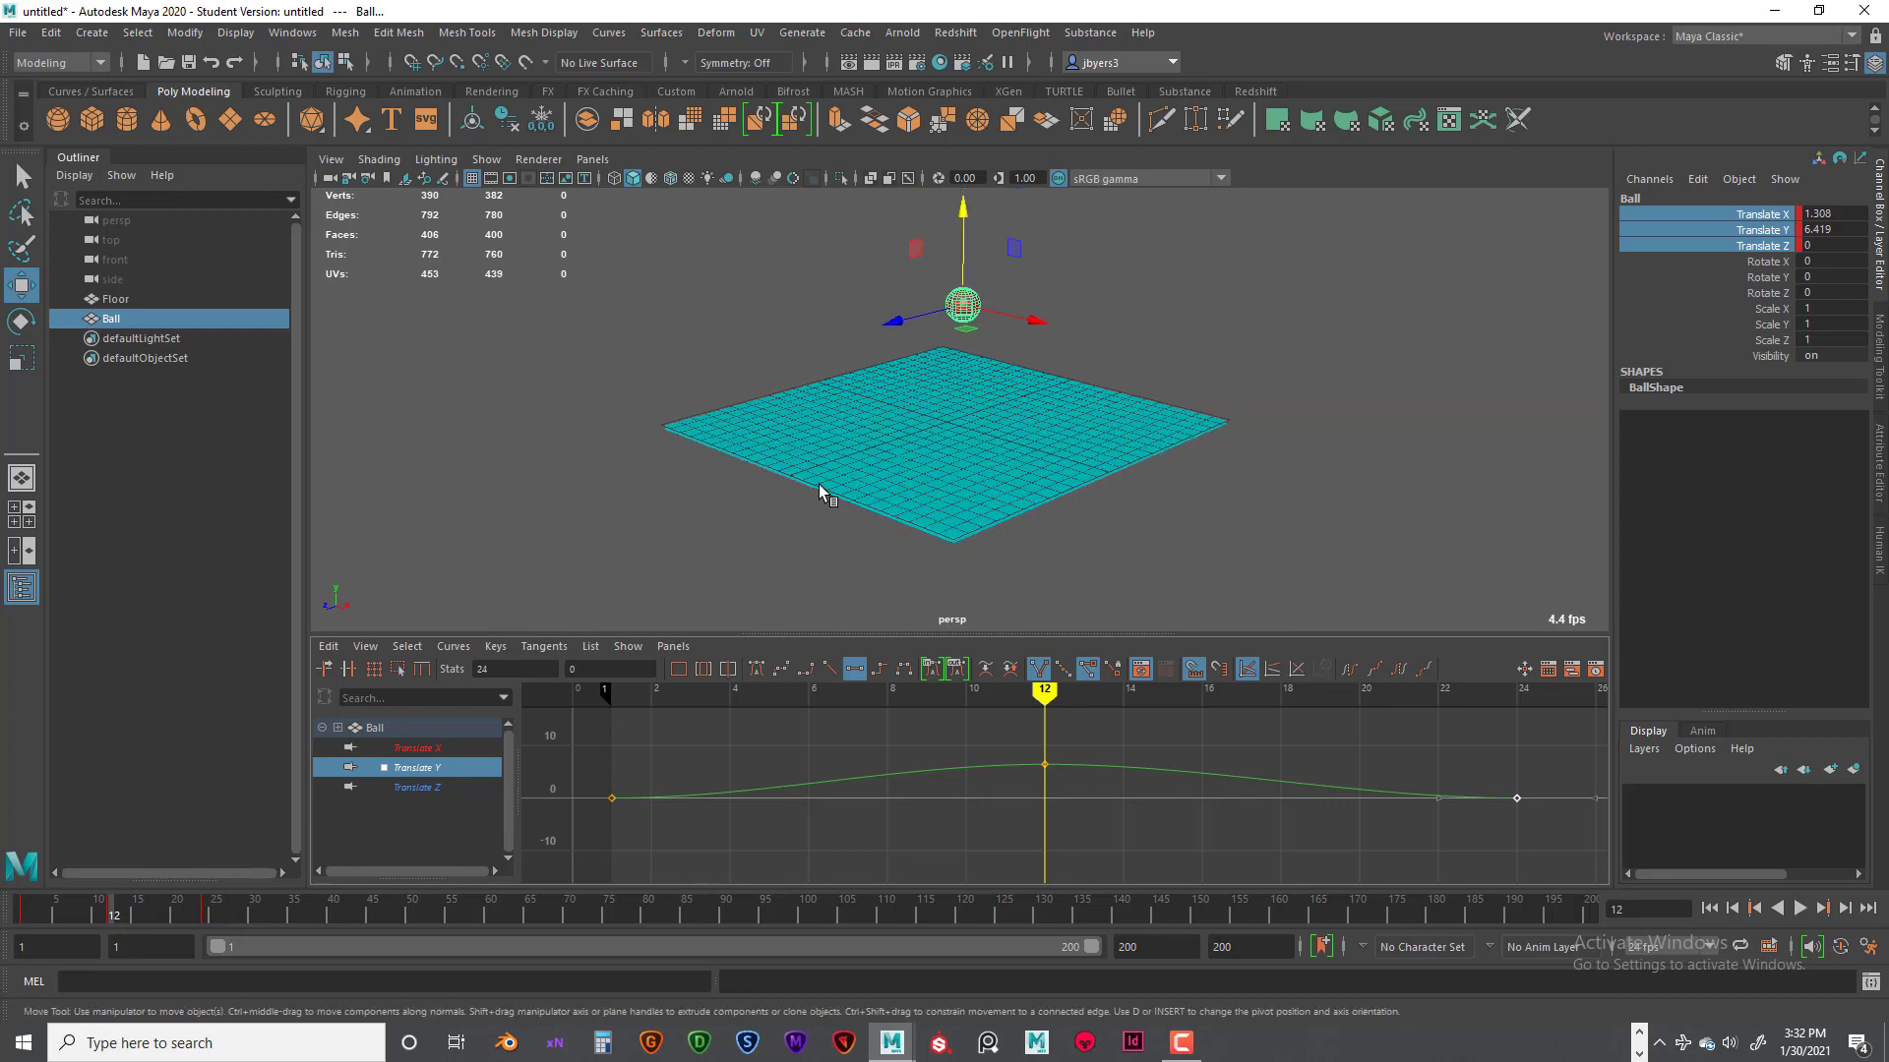
left_click_drag(820, 489, 936, 463, "alt")
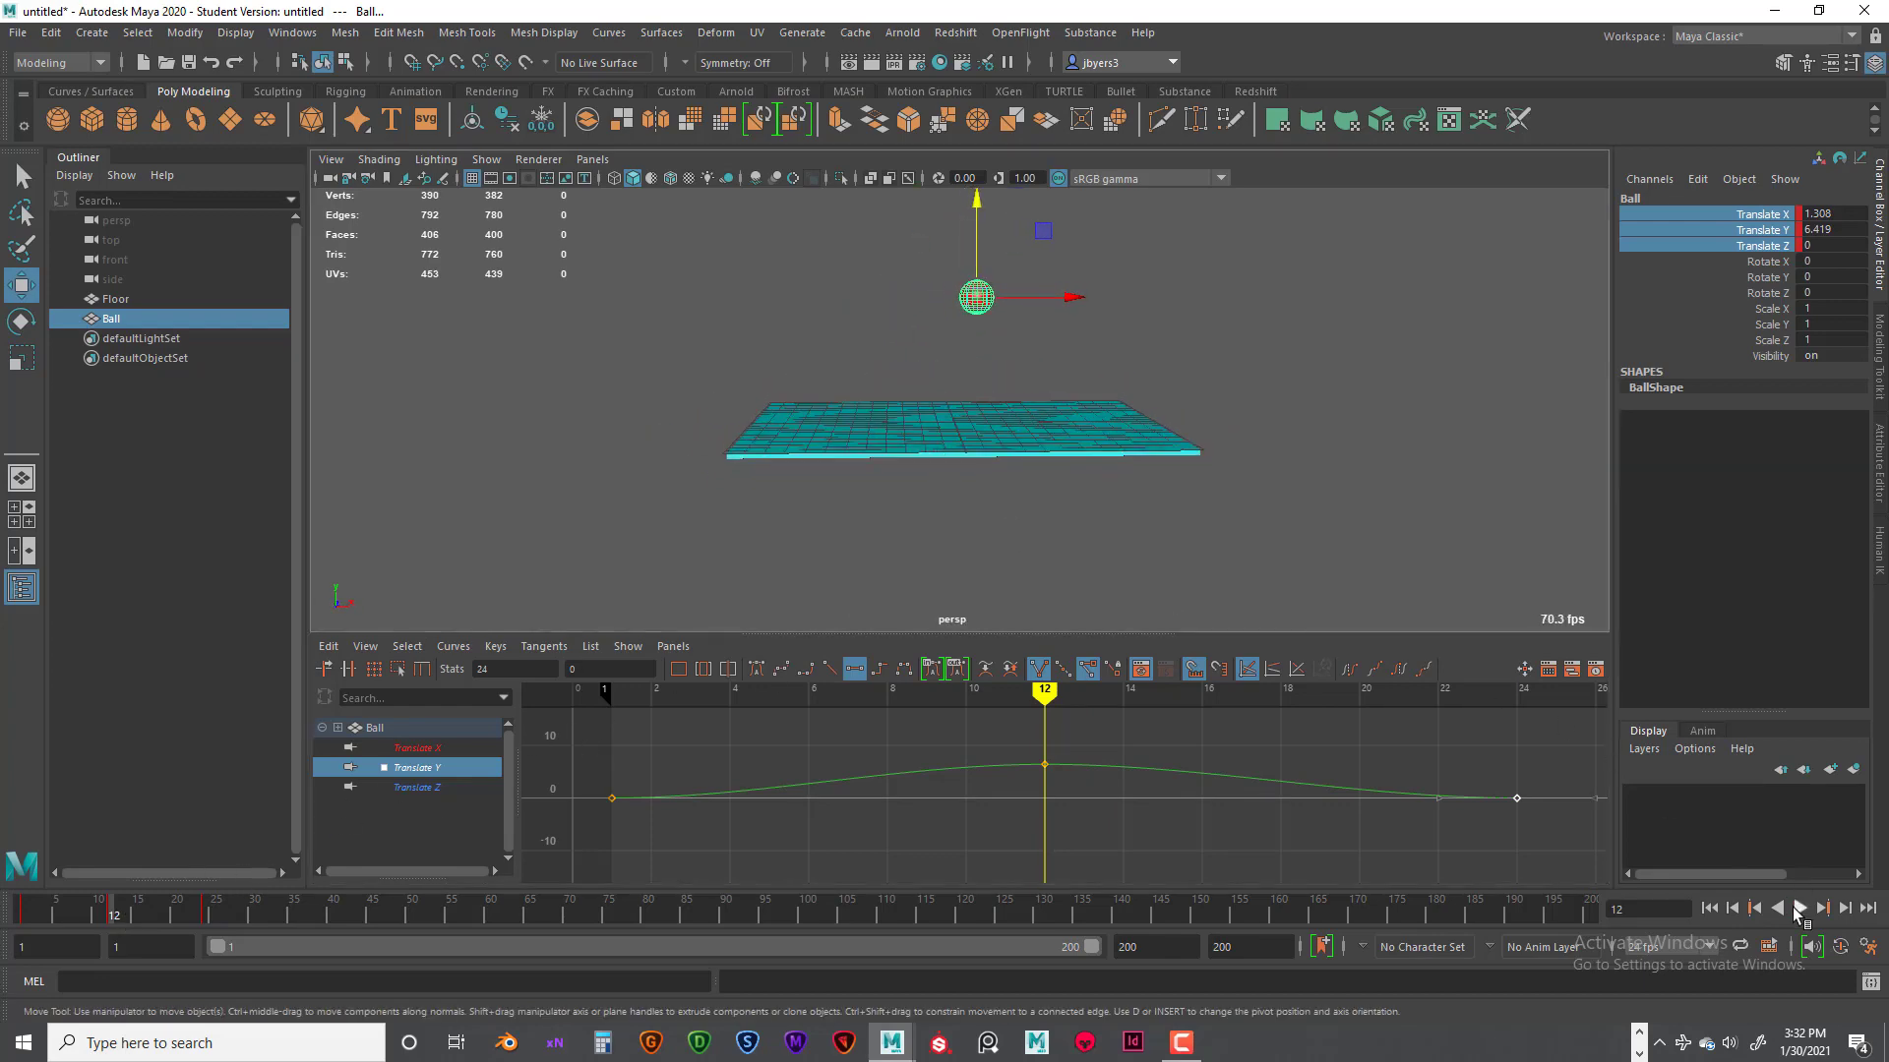
mouse_move(113, 907)
left_mouse_down()
mouse_move(18, 905)
mouse_move(199, 907)
mouse_move(1, 912)
mouse_move(204, 905)
mouse_move(44, 899)
mouse_move(111, 907)
left_mouse_up()
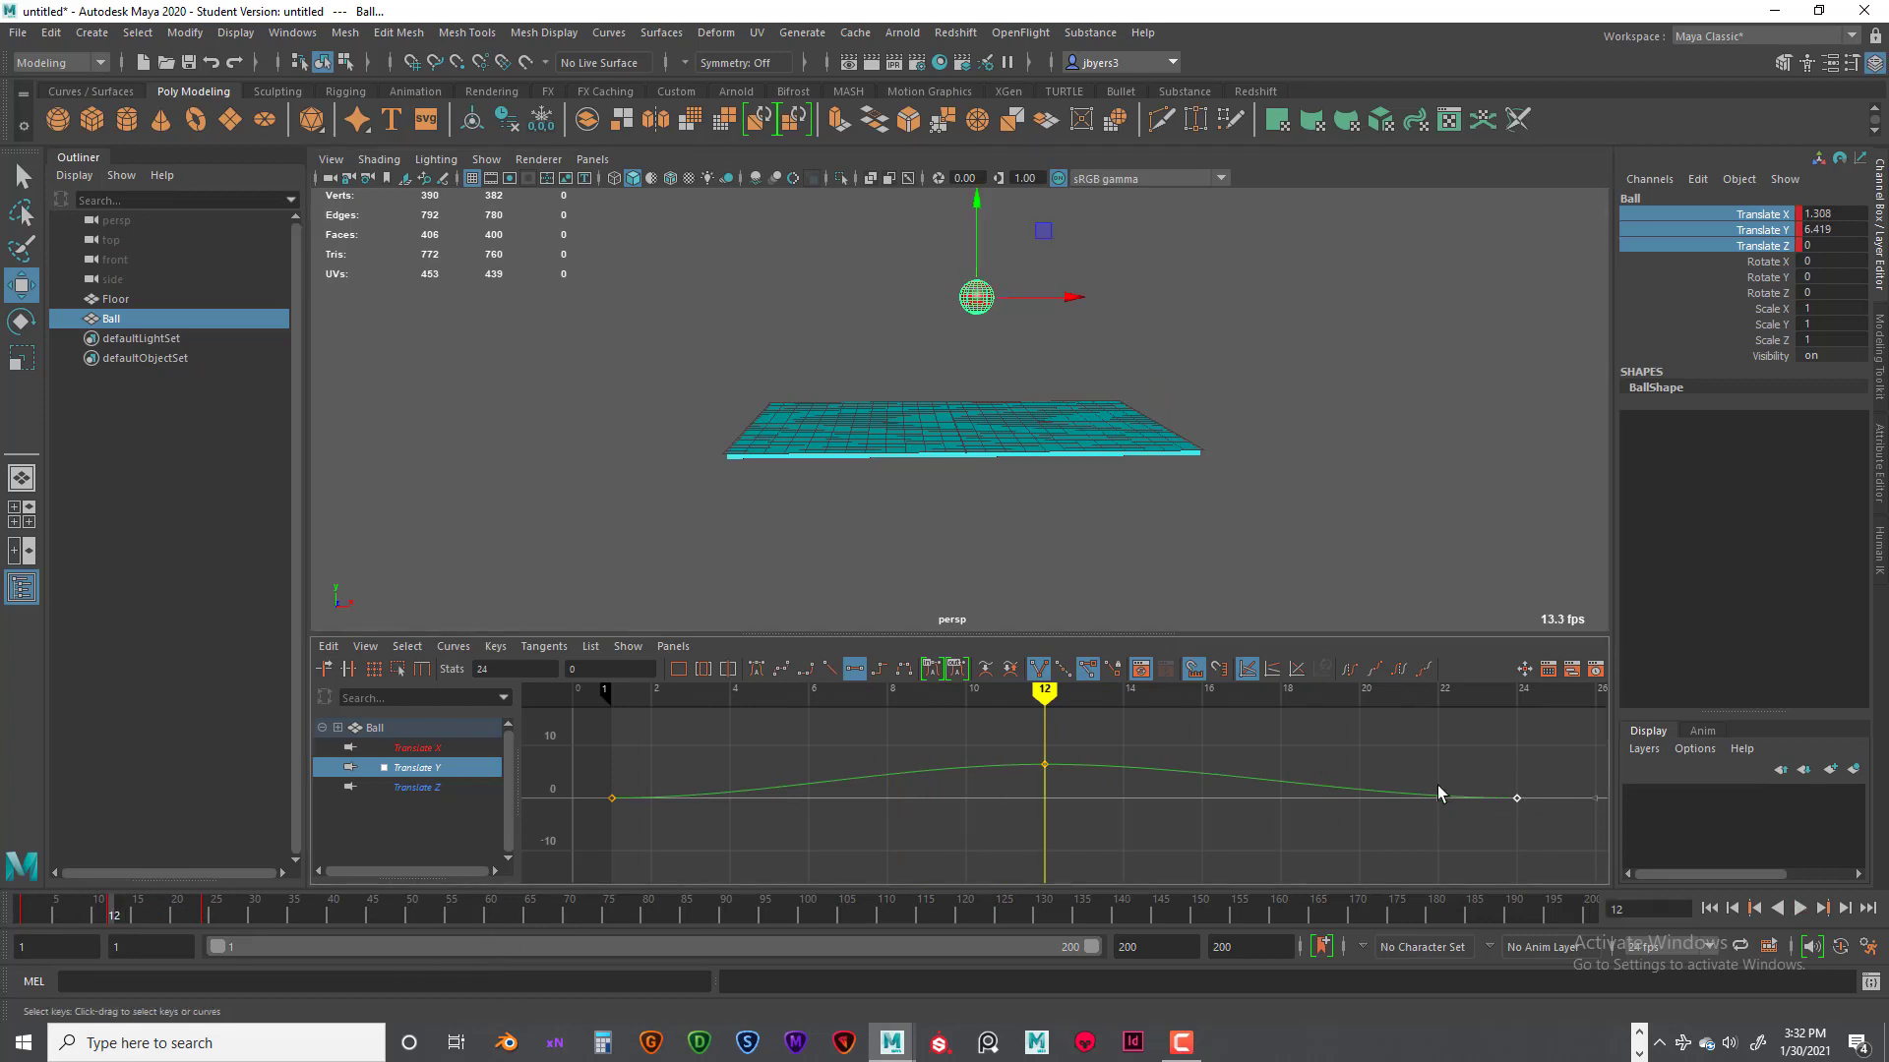
left_click_drag(1438, 799, 1440, 787)
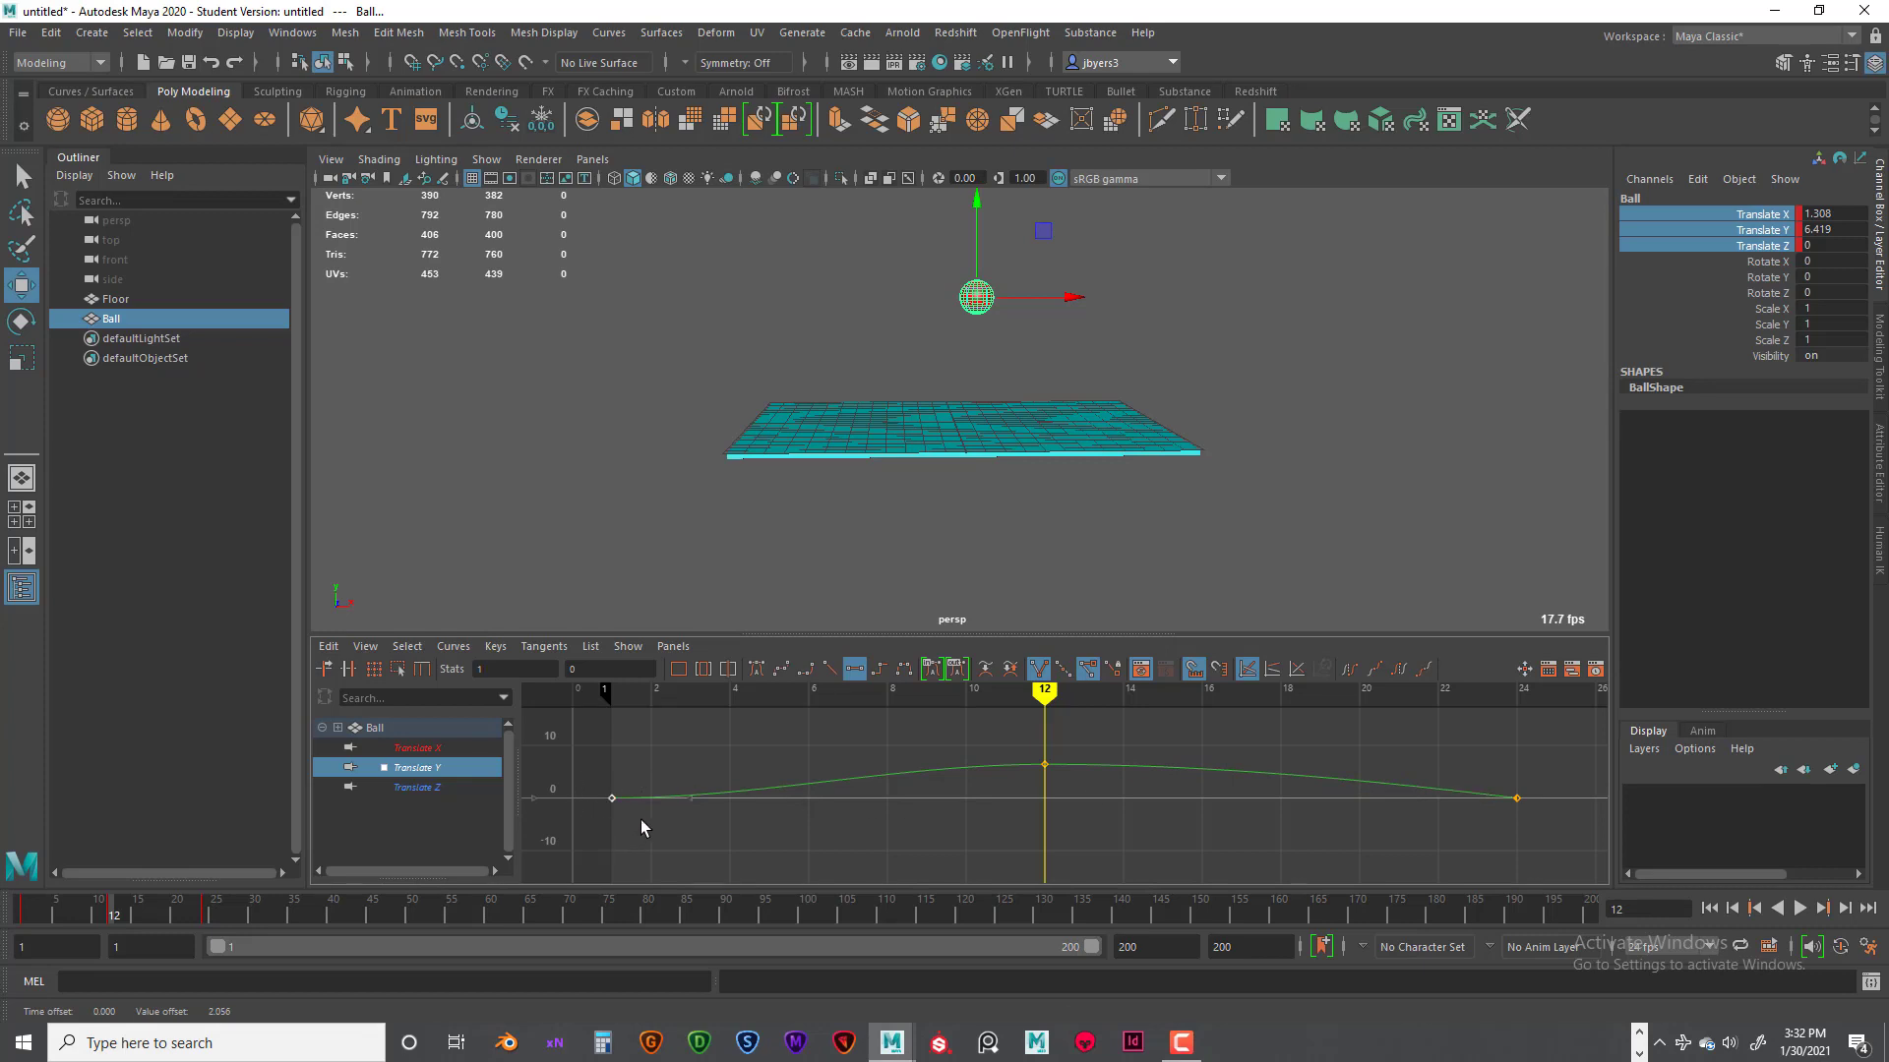
left_click_drag(690, 793, 688, 788)
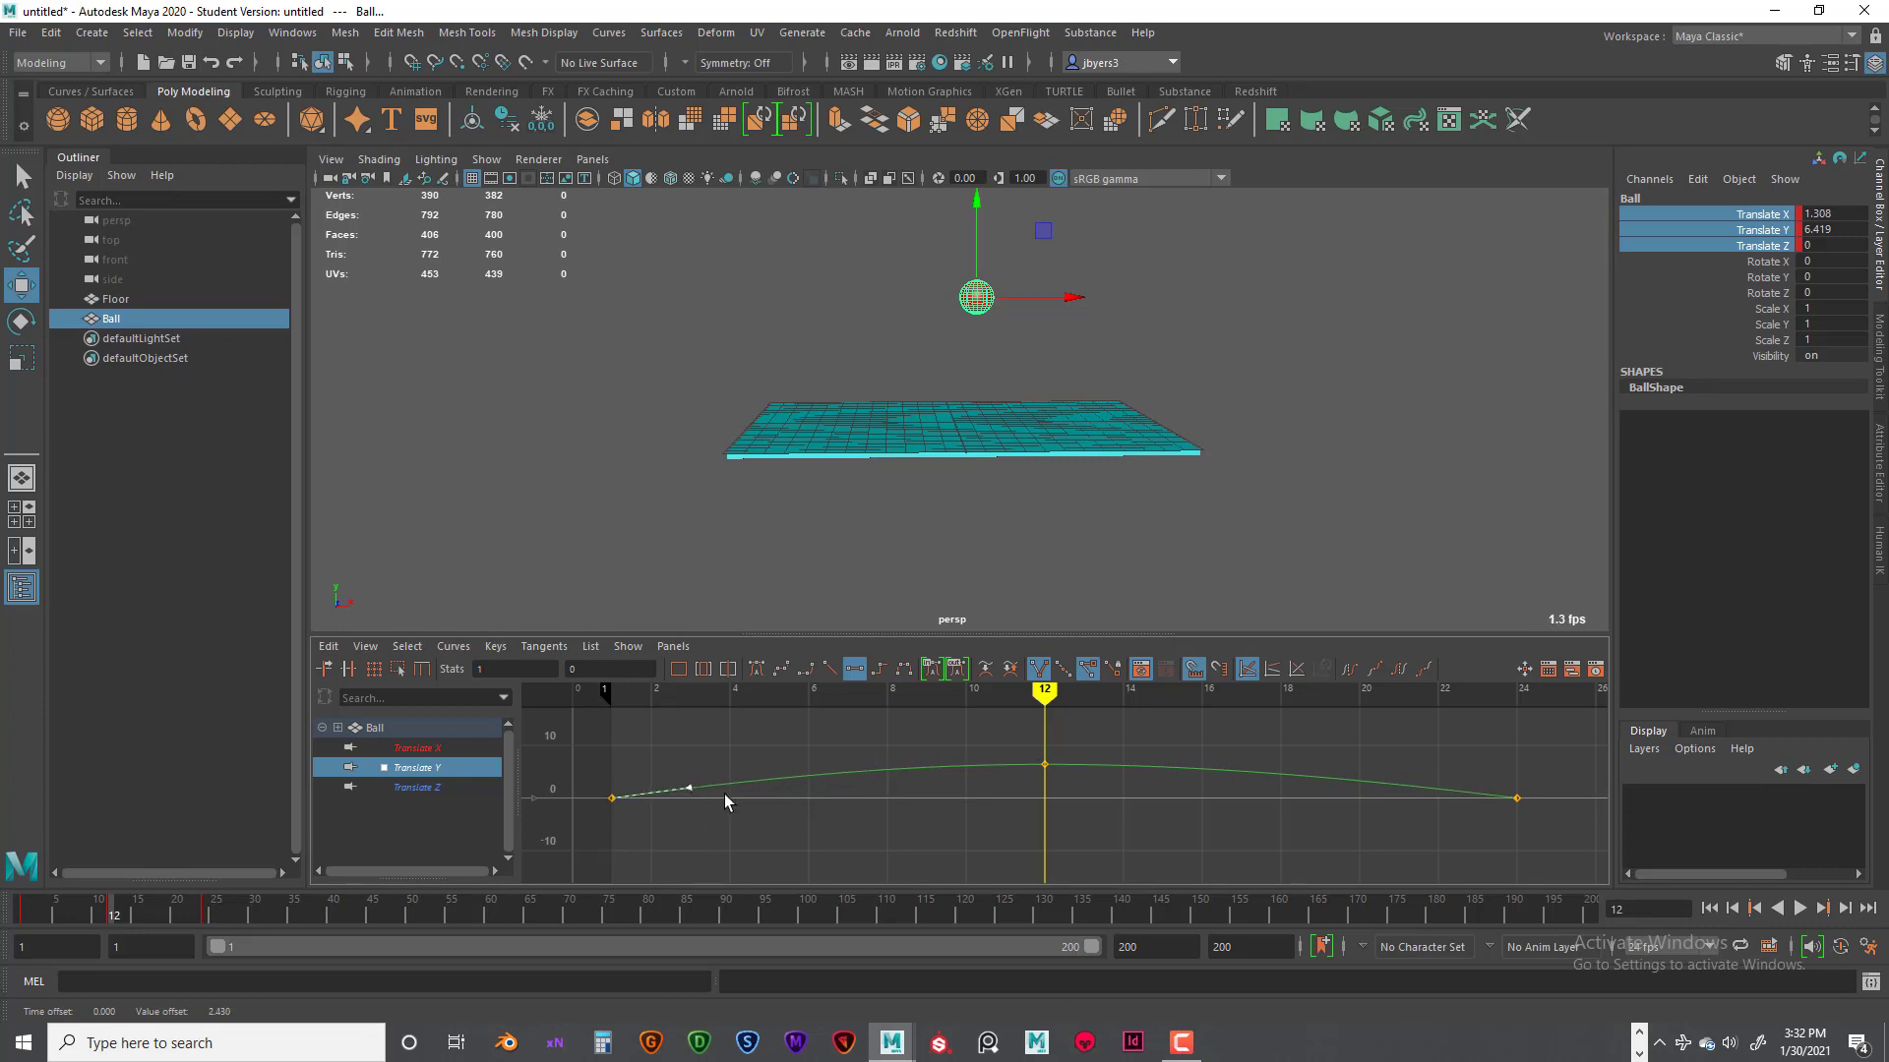
Step: Play back the rounded arc repeatedly from a low side view, restarting from frame 1
left_click(1799, 908)
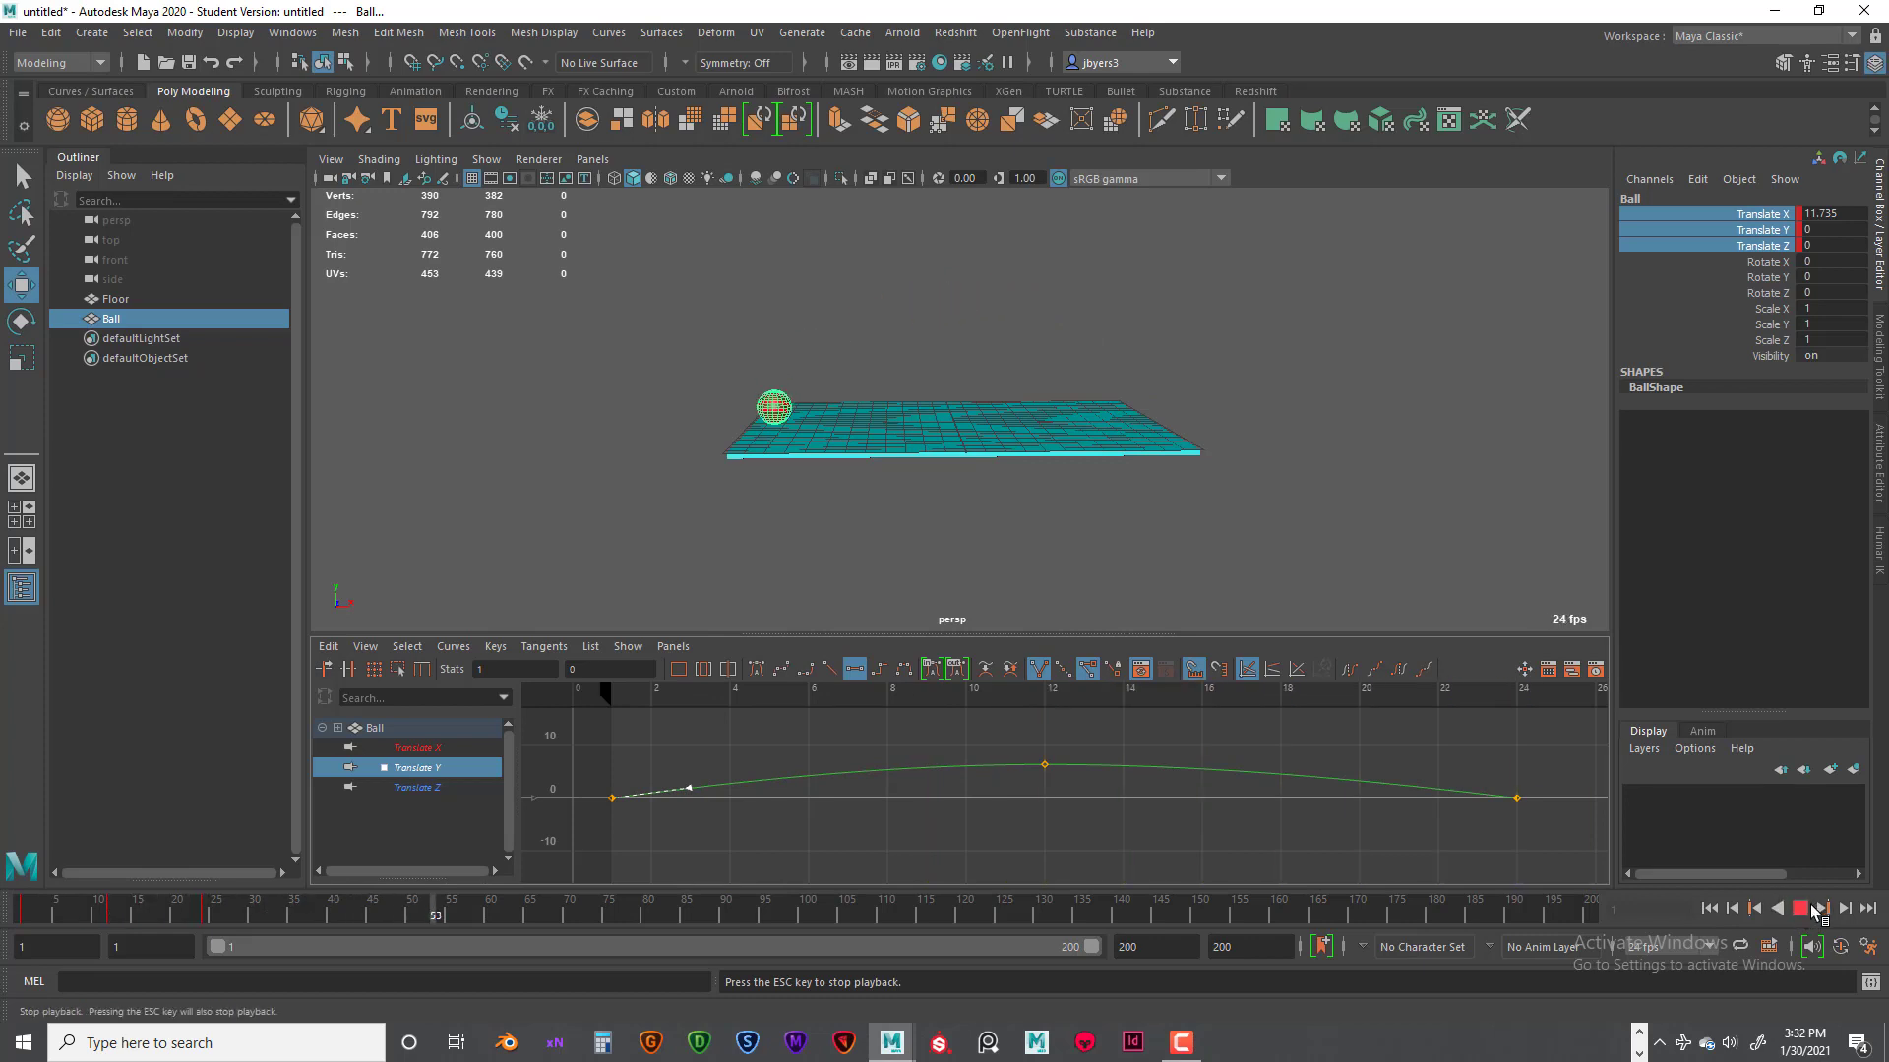
left_click(1800, 908)
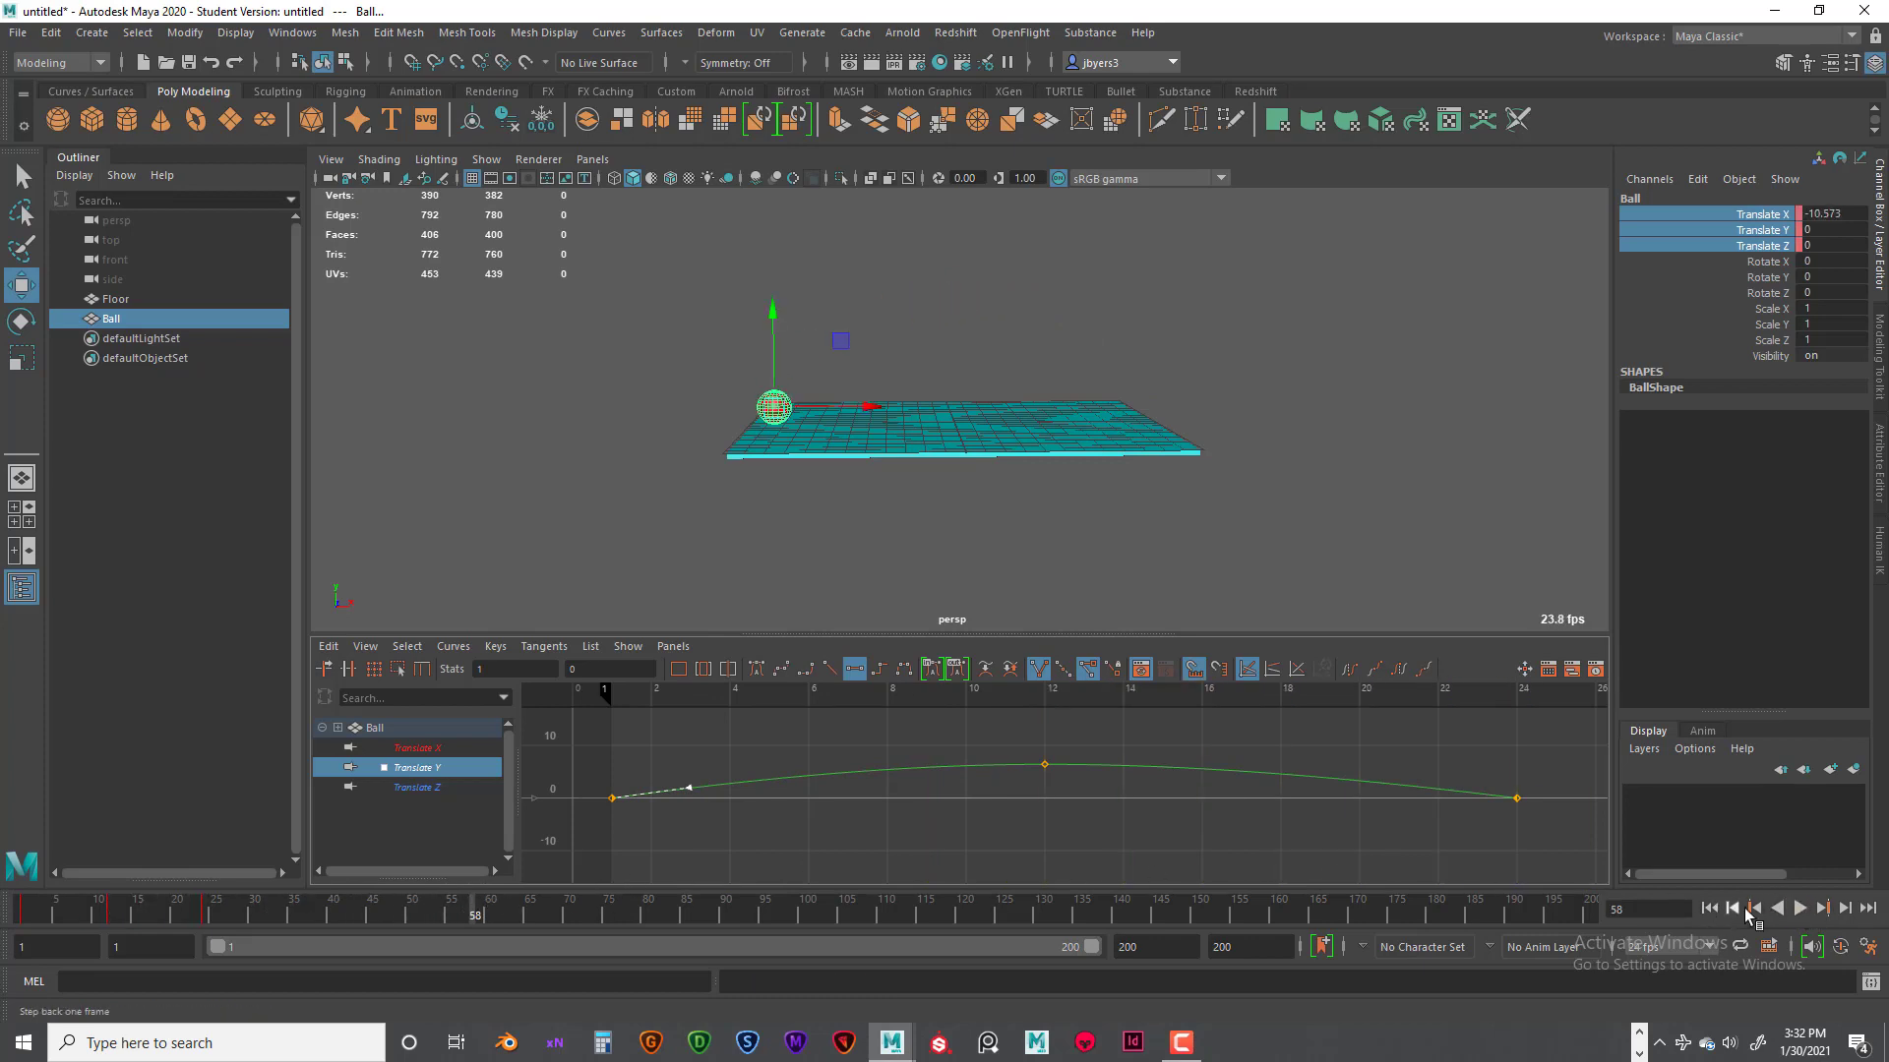
left_click(1799, 908)
left_click(1801, 910)
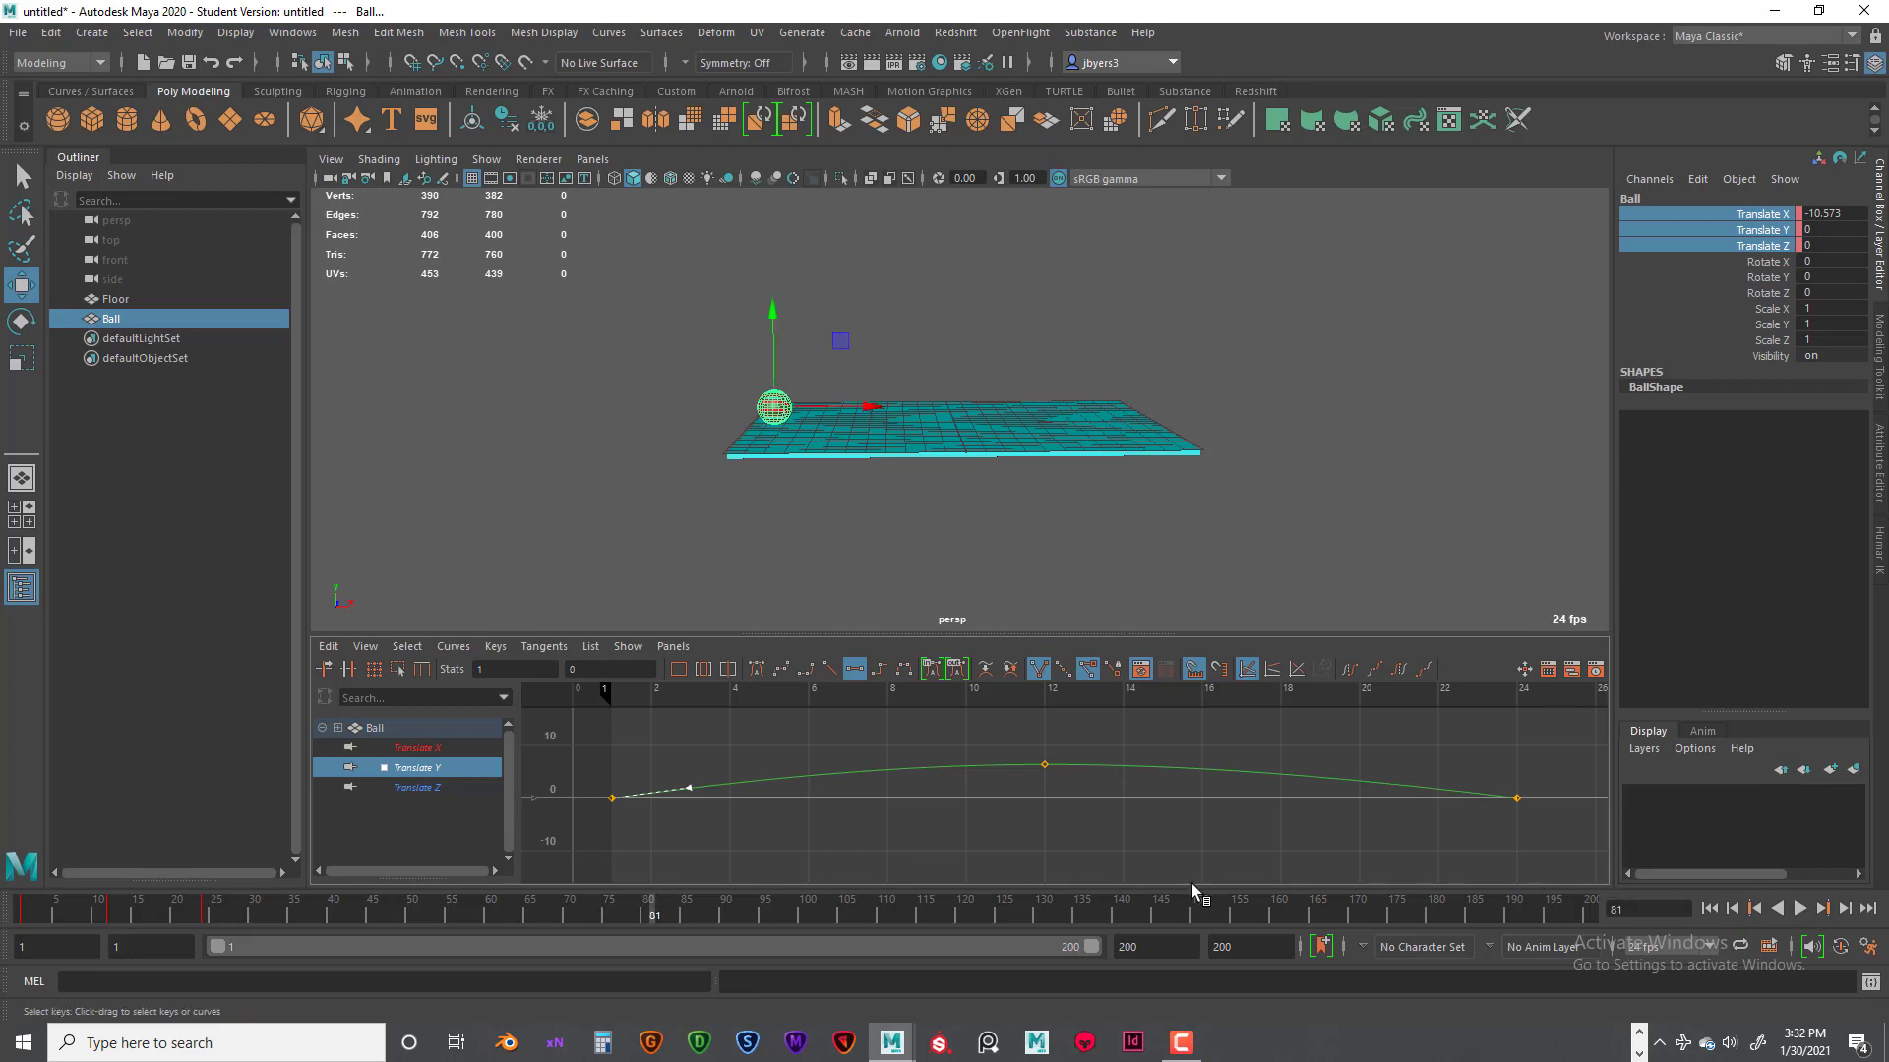
left_click(1712, 910)
left_click(1800, 908)
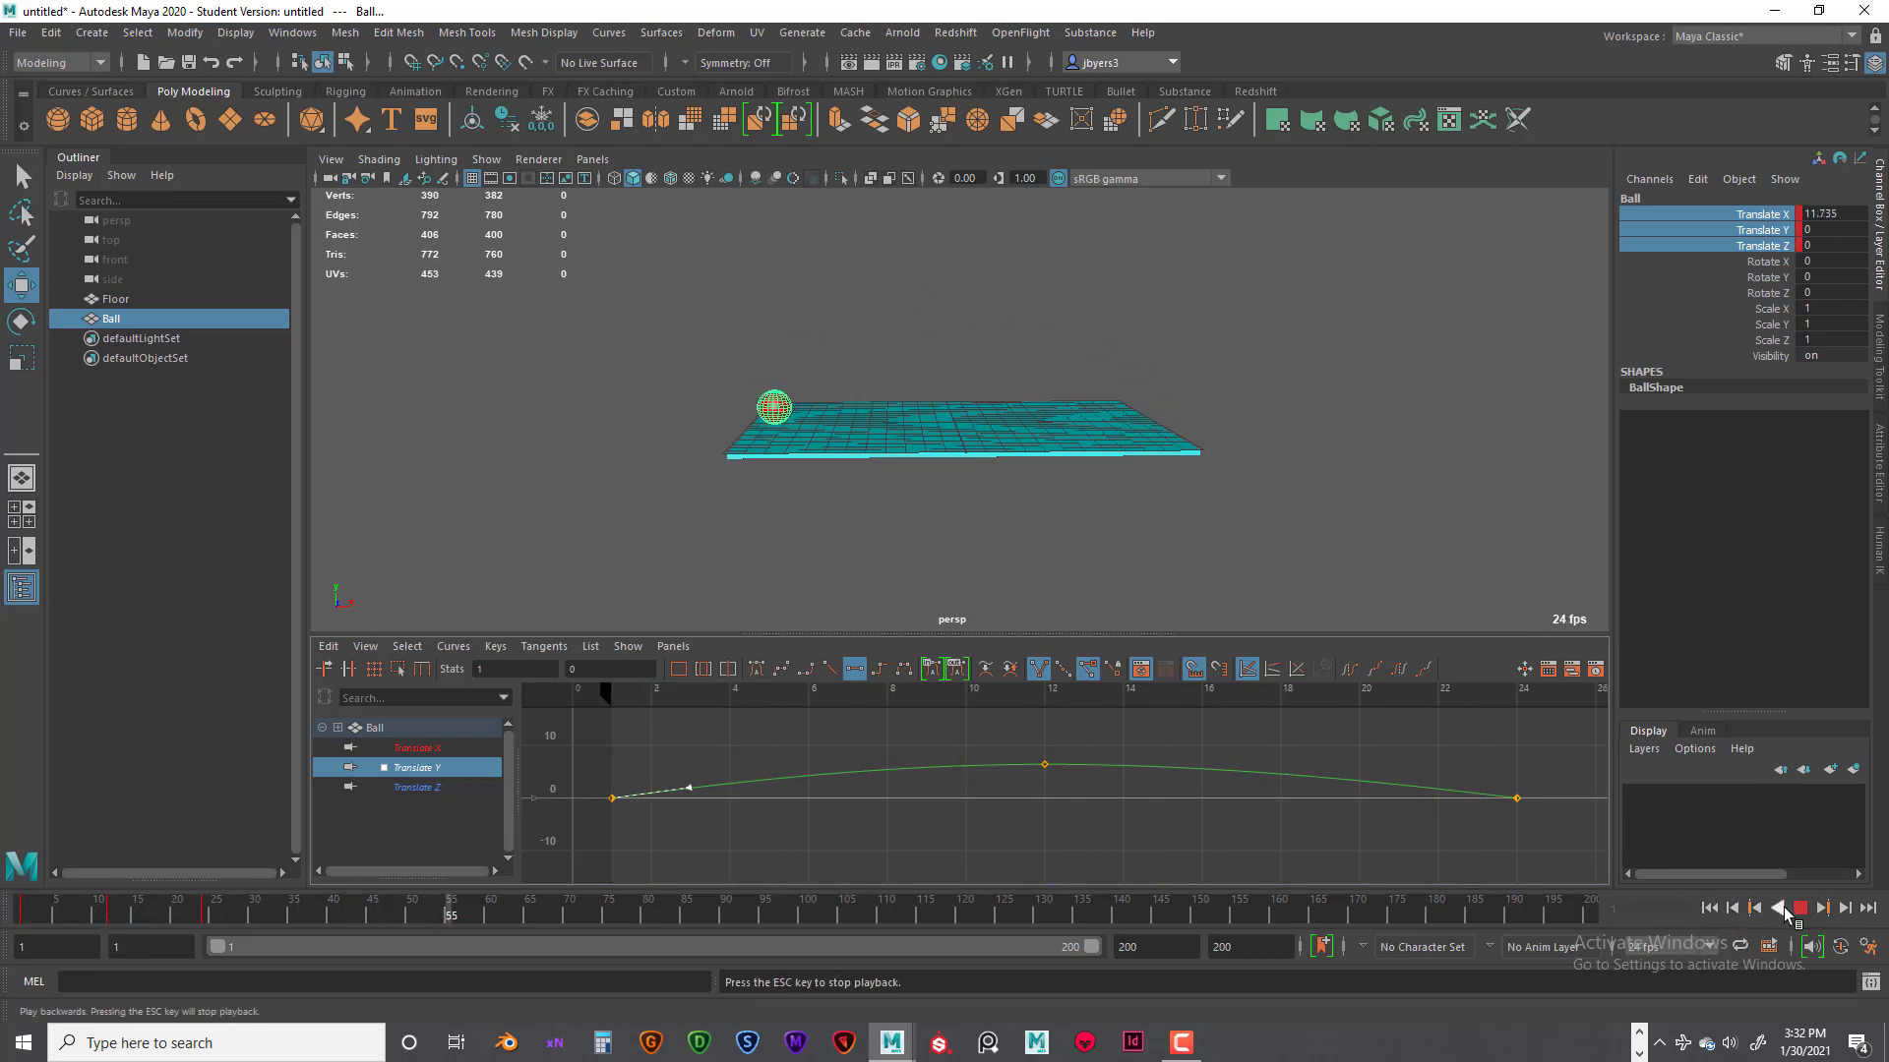
left_click(1799, 907)
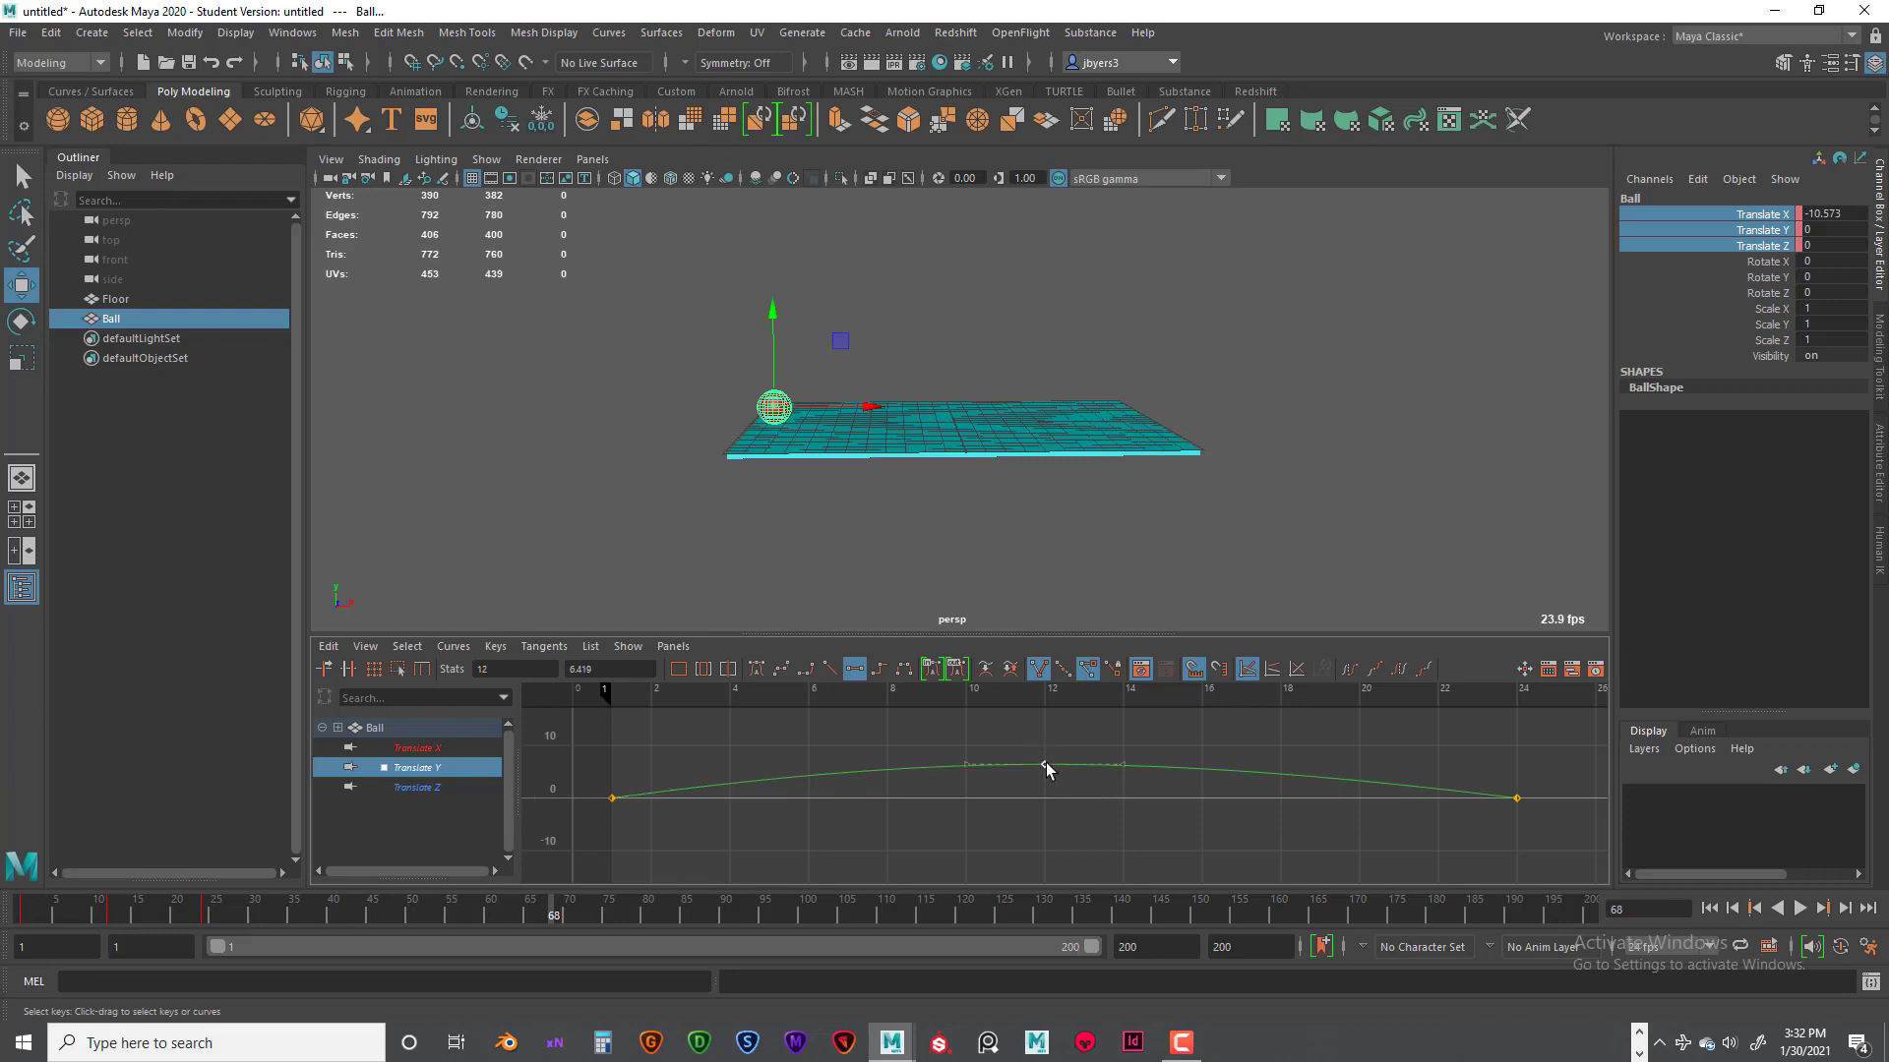
Step: Raise the frame 12 Translate Y key to about 15.39 and play back the higher arc
left_click_drag(1047, 763, 1047, 716)
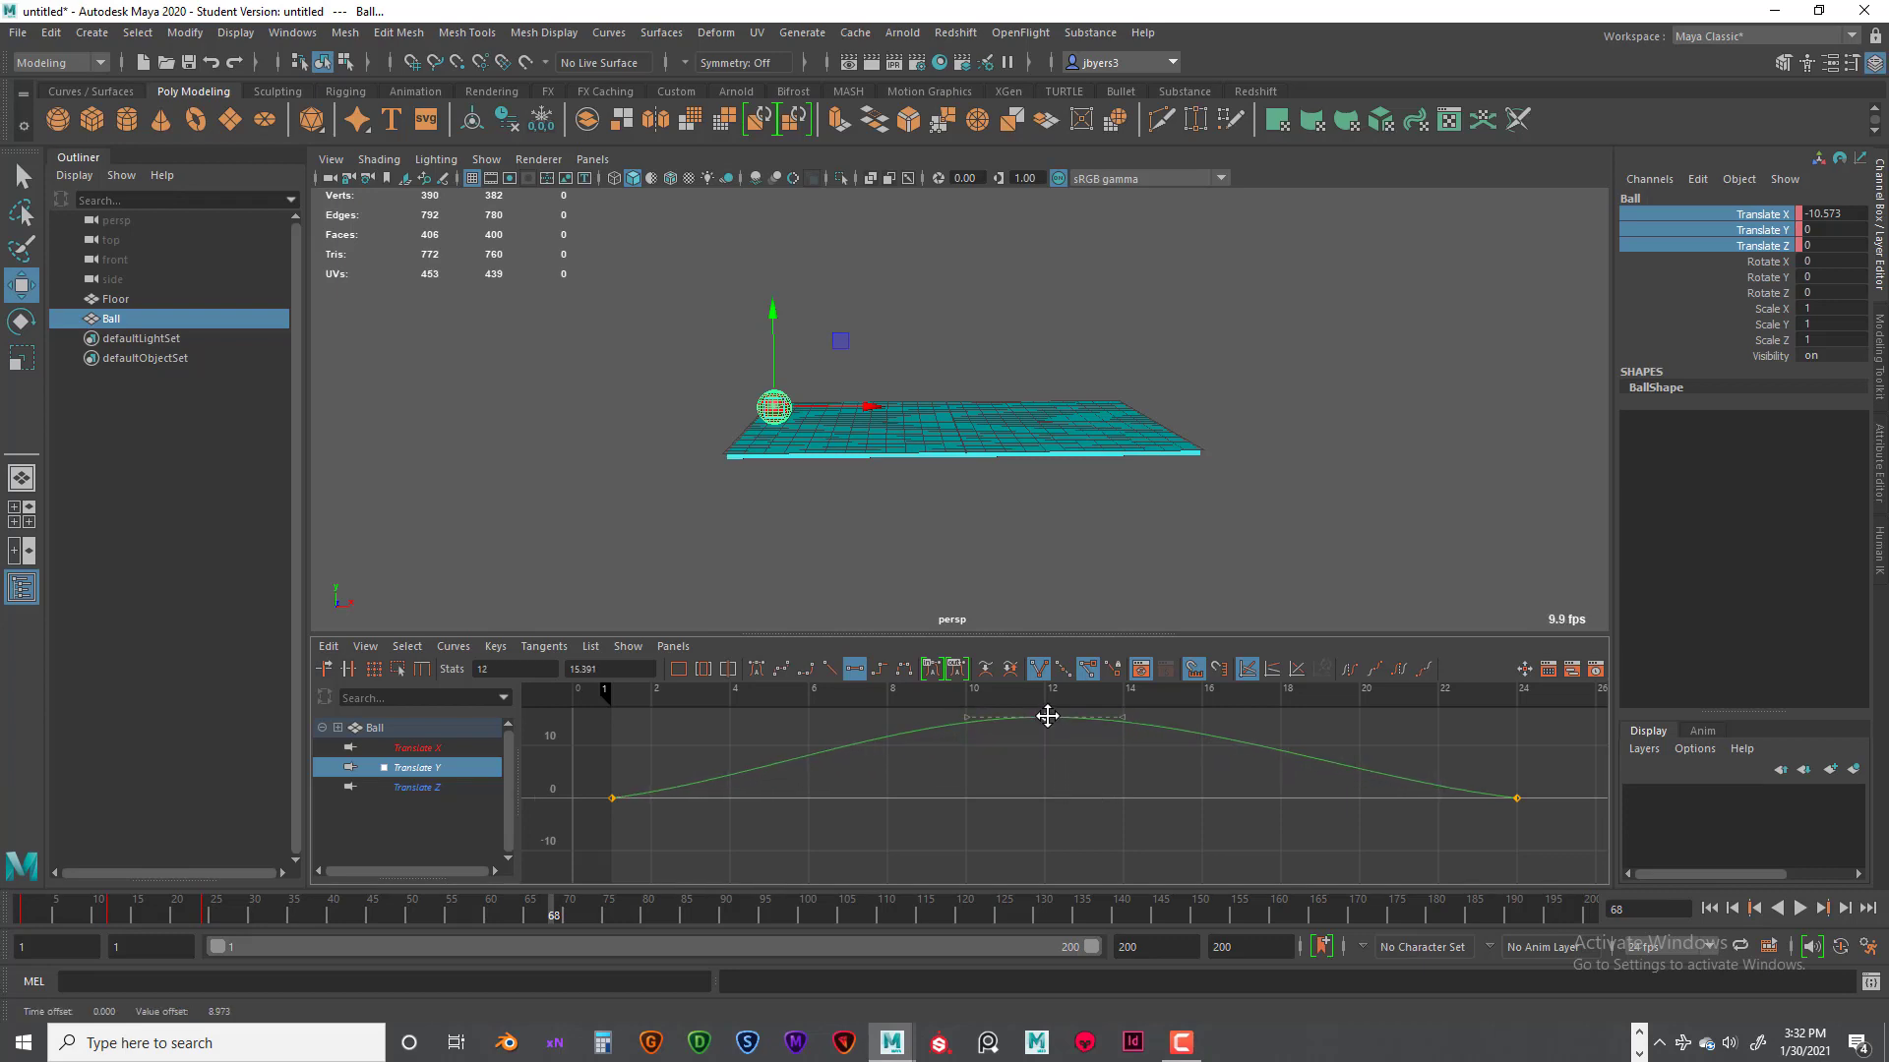
left_click(1800, 908)
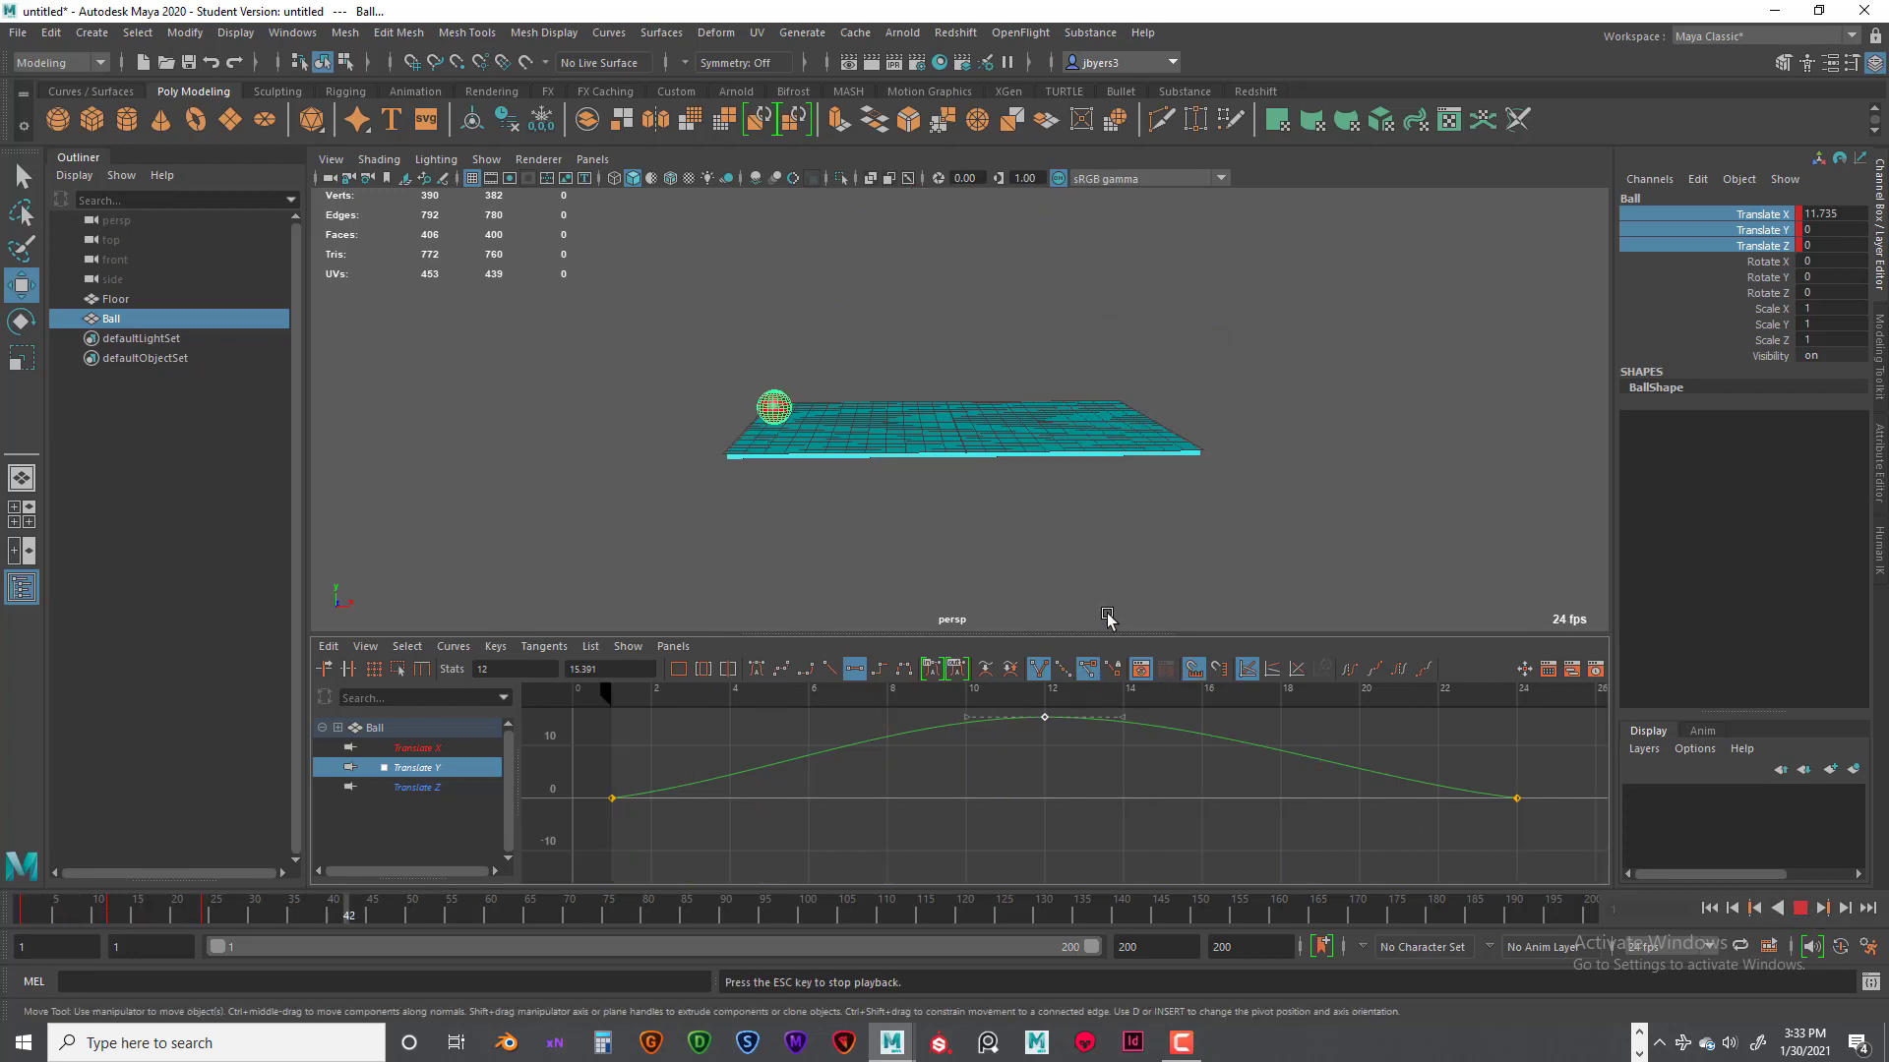
scroll(1104, 612, "down", 5)
scroll(1105, 572, "down", 2)
middle_click_drag(1105, 571, 1105, 620, "alt")
scroll(1332, 620, "up", 4)
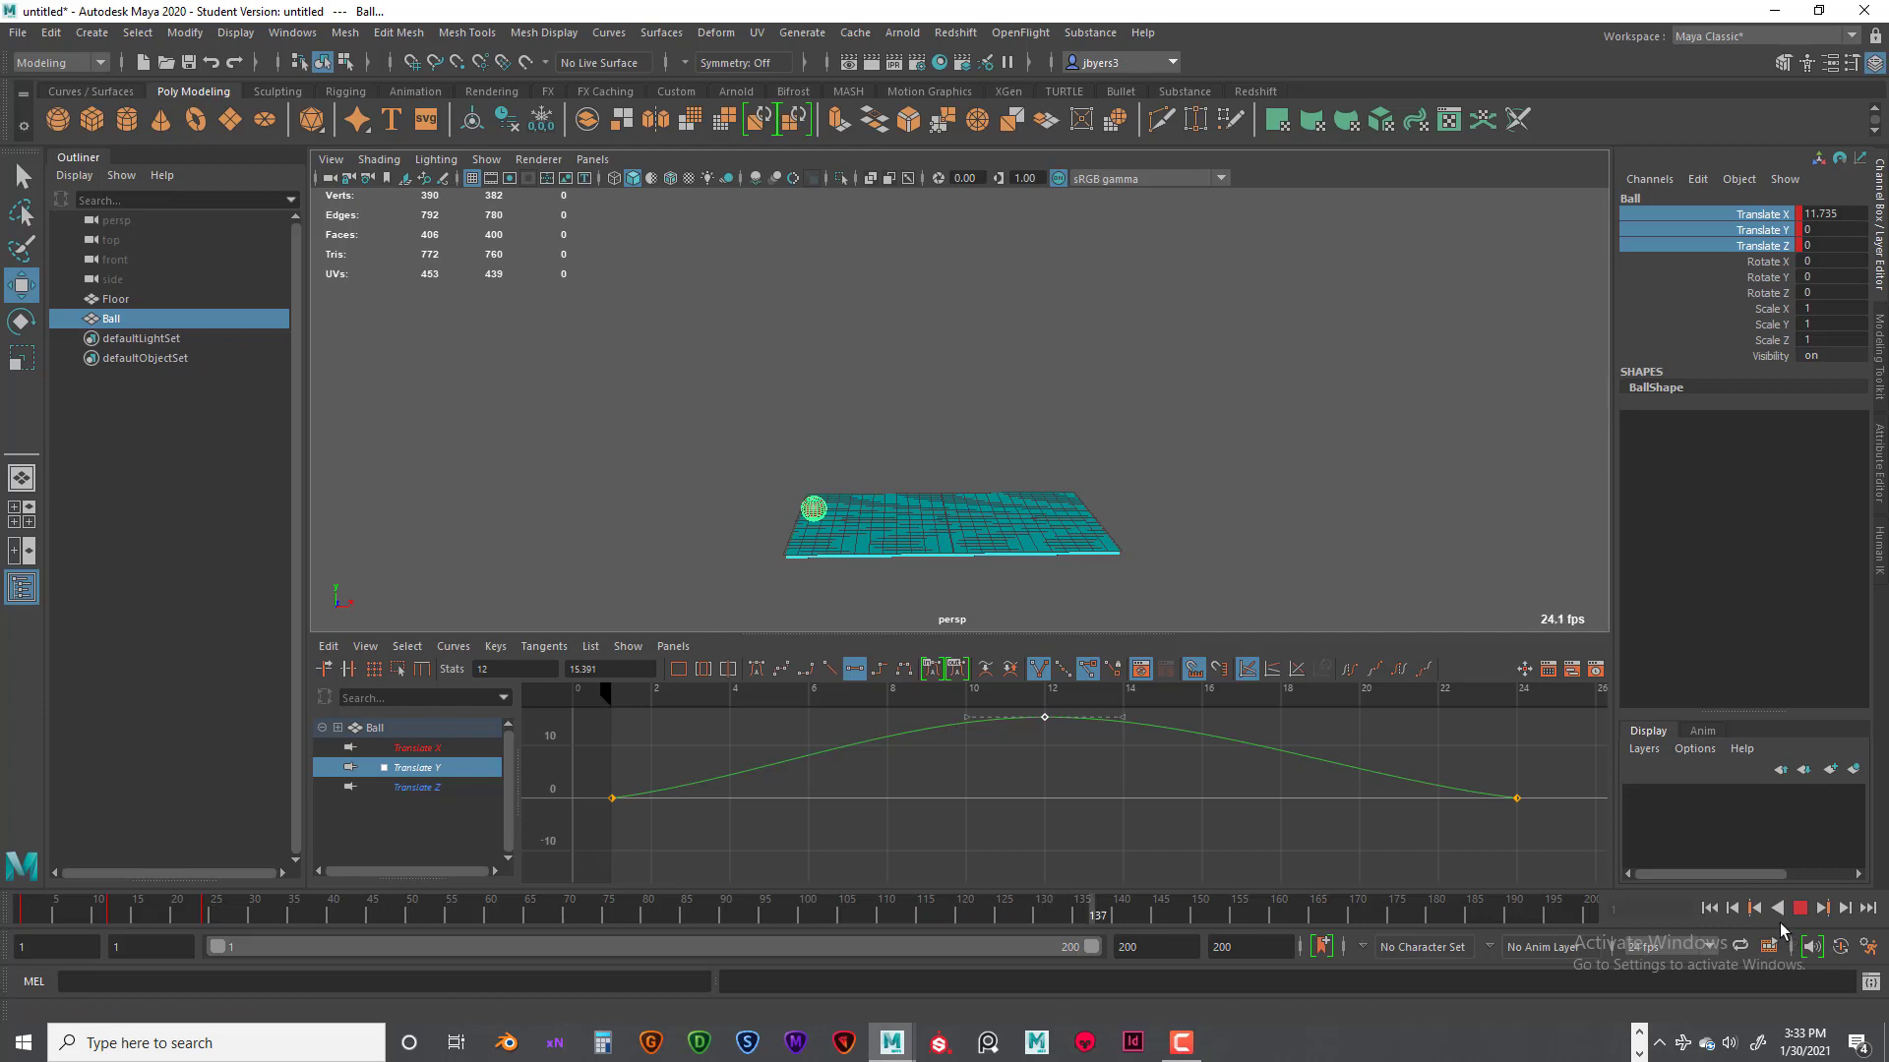
left_click(1797, 912)
left_click(1710, 910)
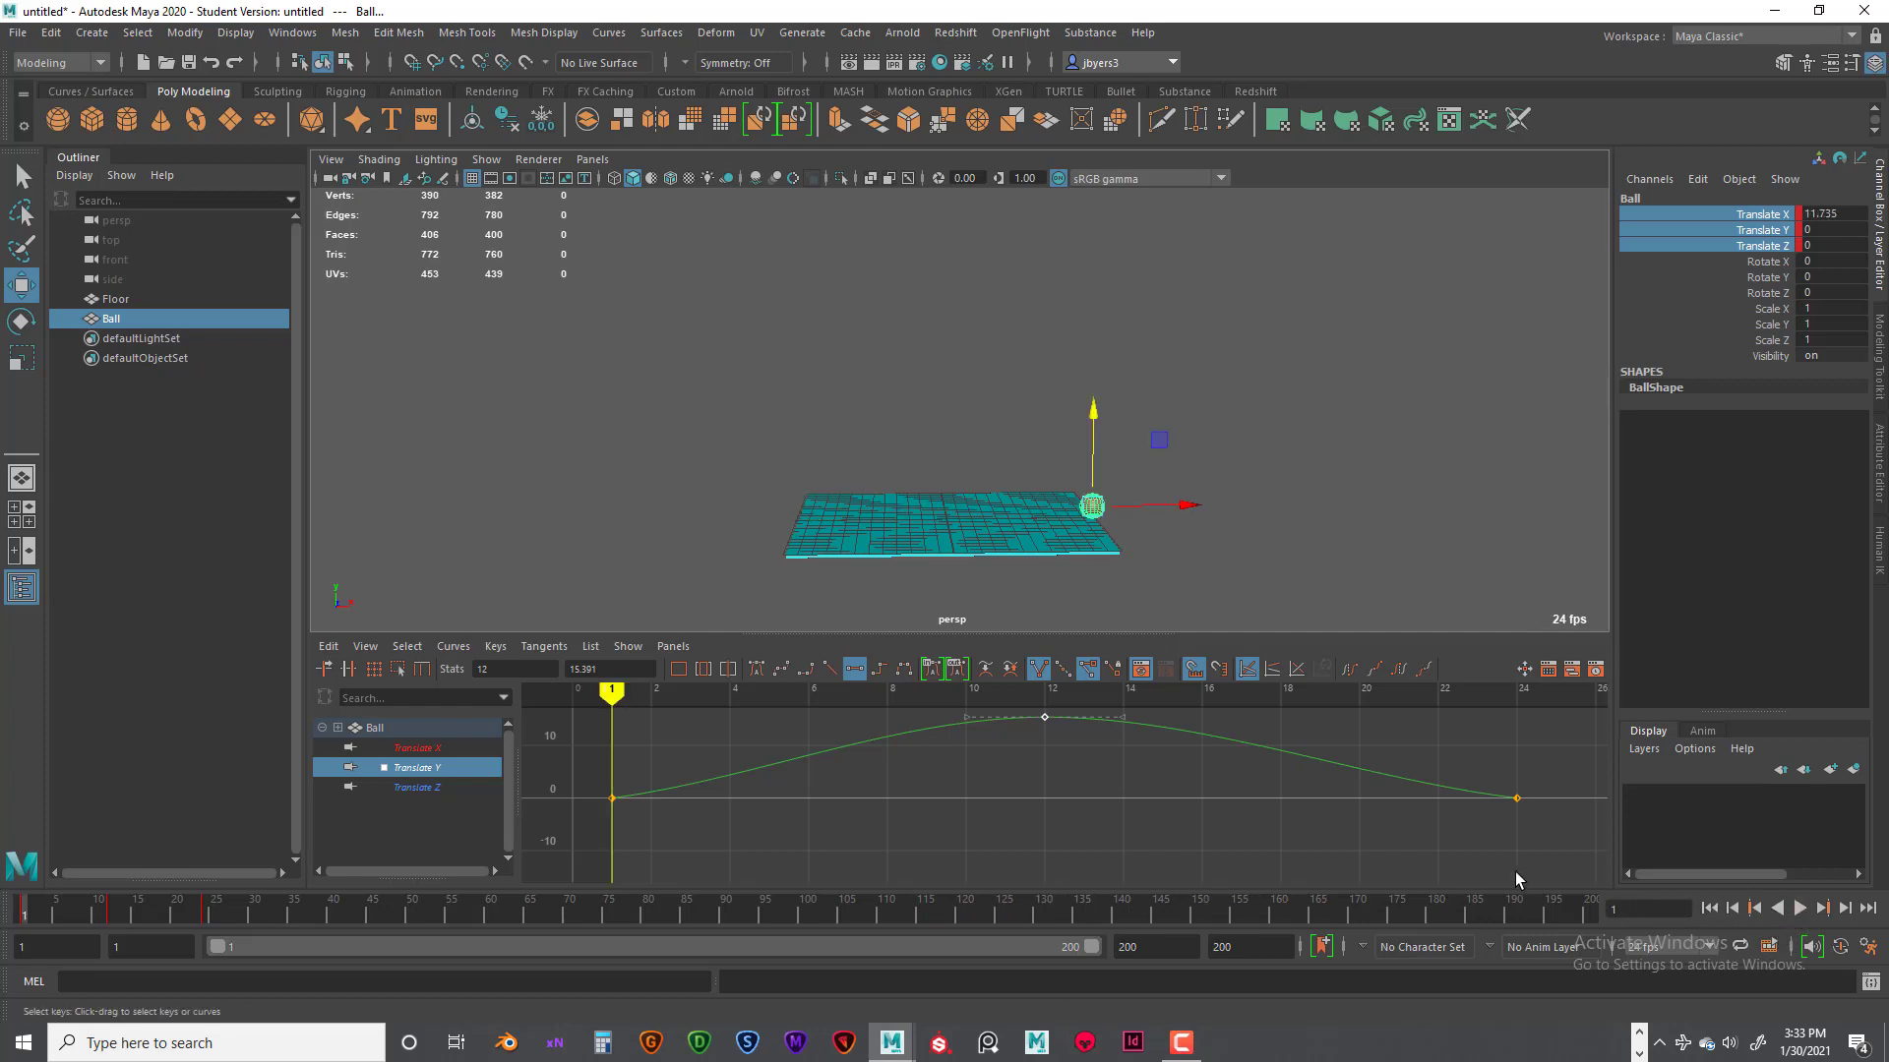
left_click(1798, 912)
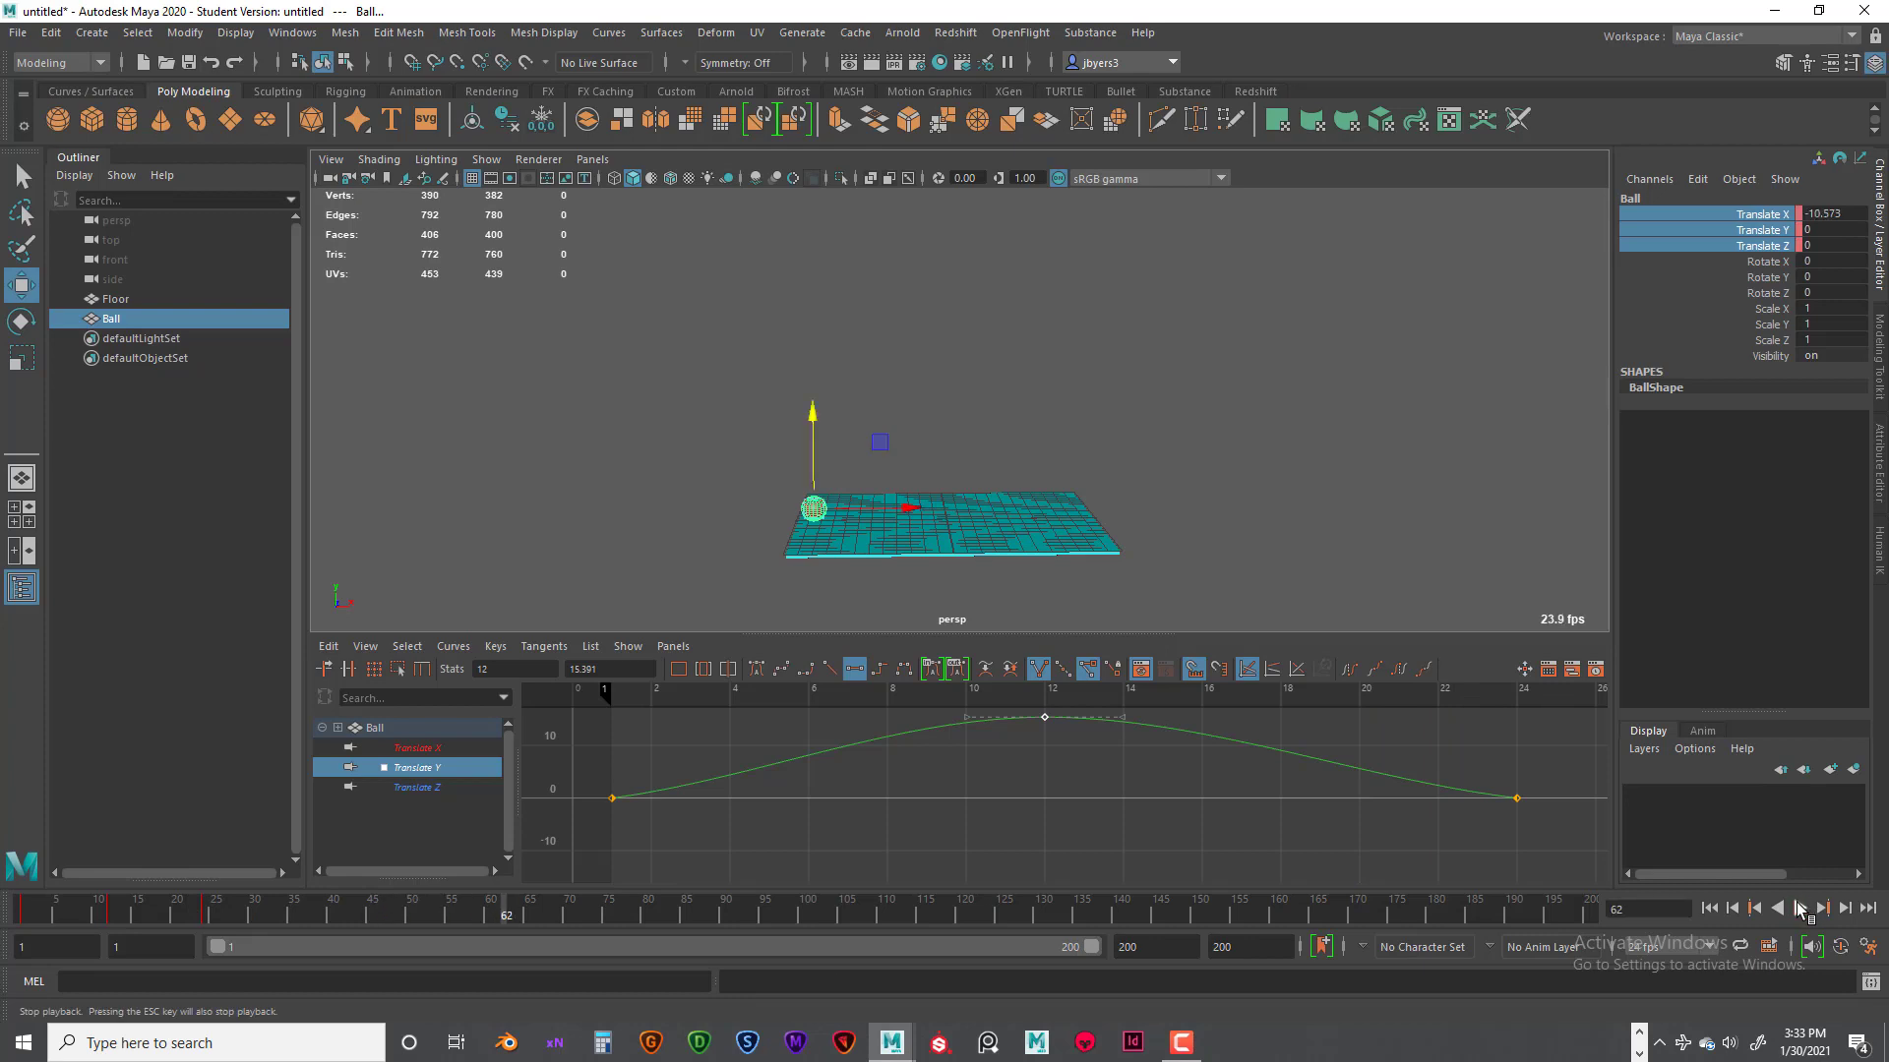
left_click(1797, 908)
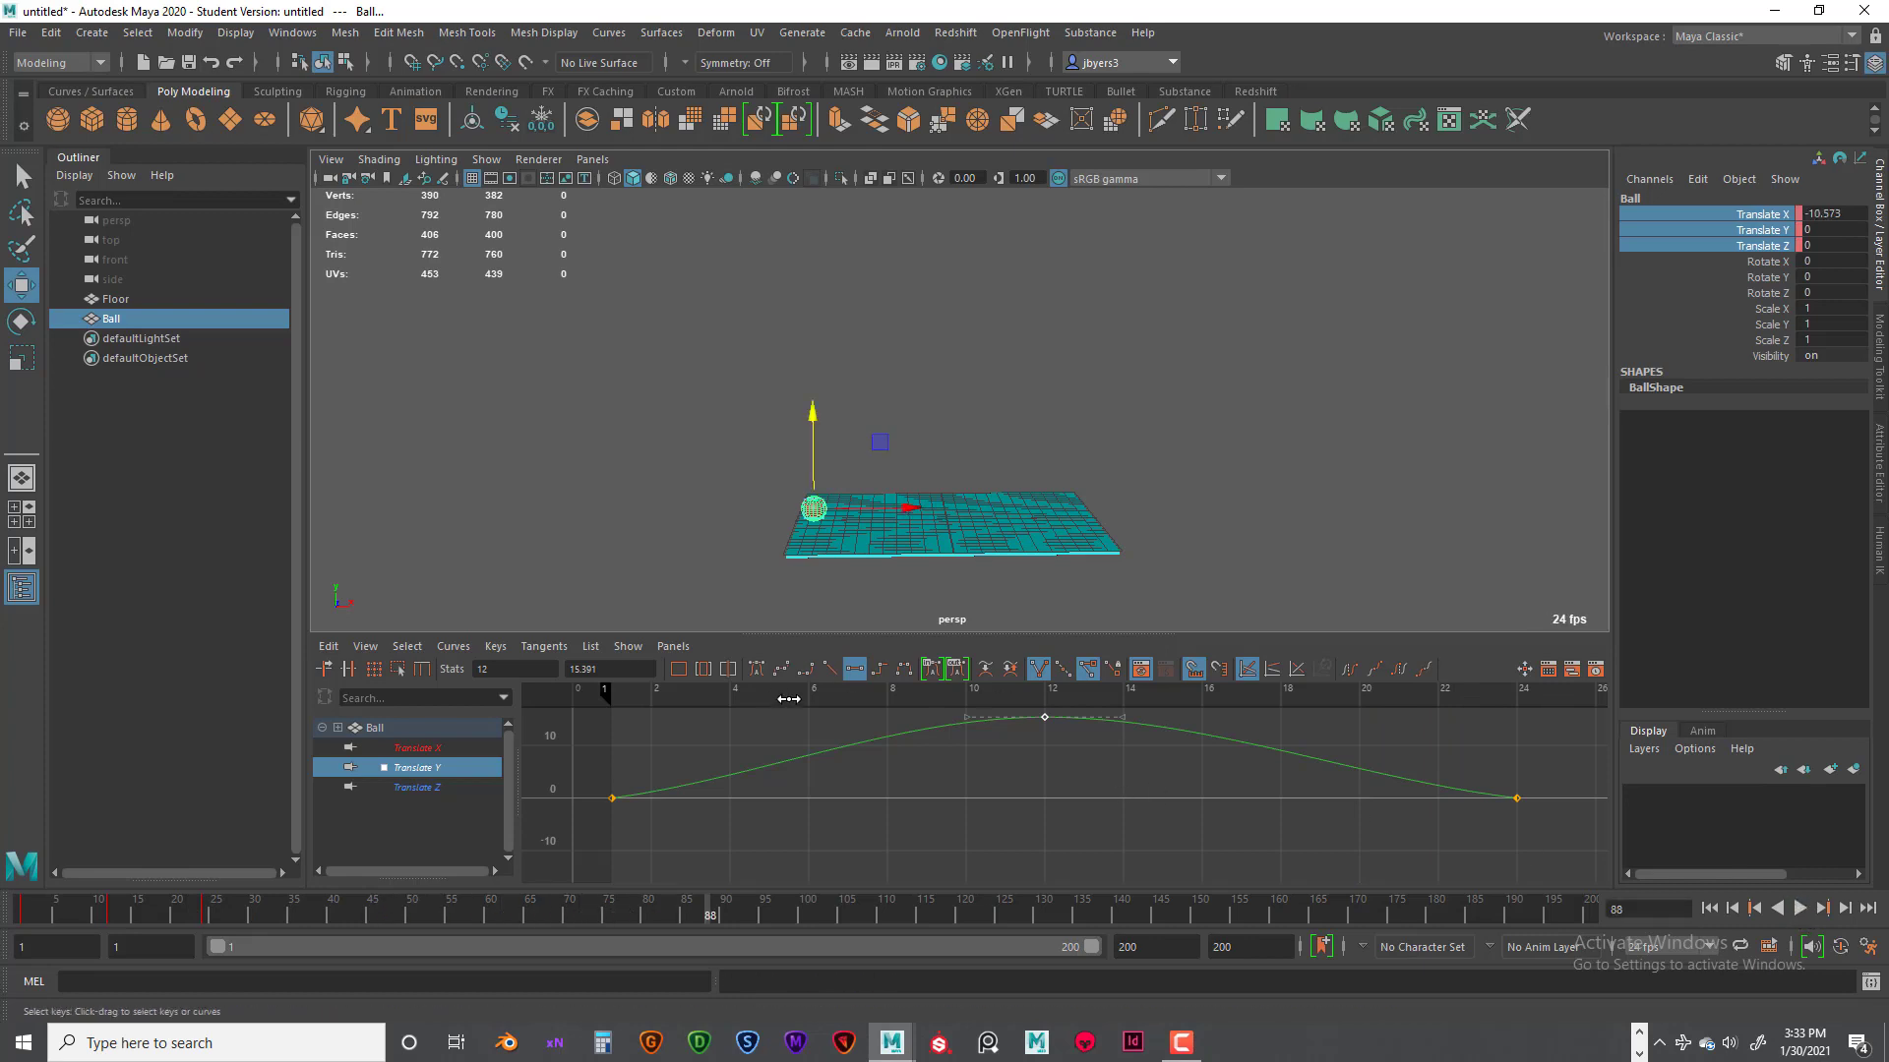
Step: Apply spline tangents to the frame 1 and frame 24 Translate Y keys, and switch the frame 24 key to clamped
scroll(829, 750, "down", 5)
scroll(1082, 772, "up", 5)
left_click_drag(590, 768, 657, 817)
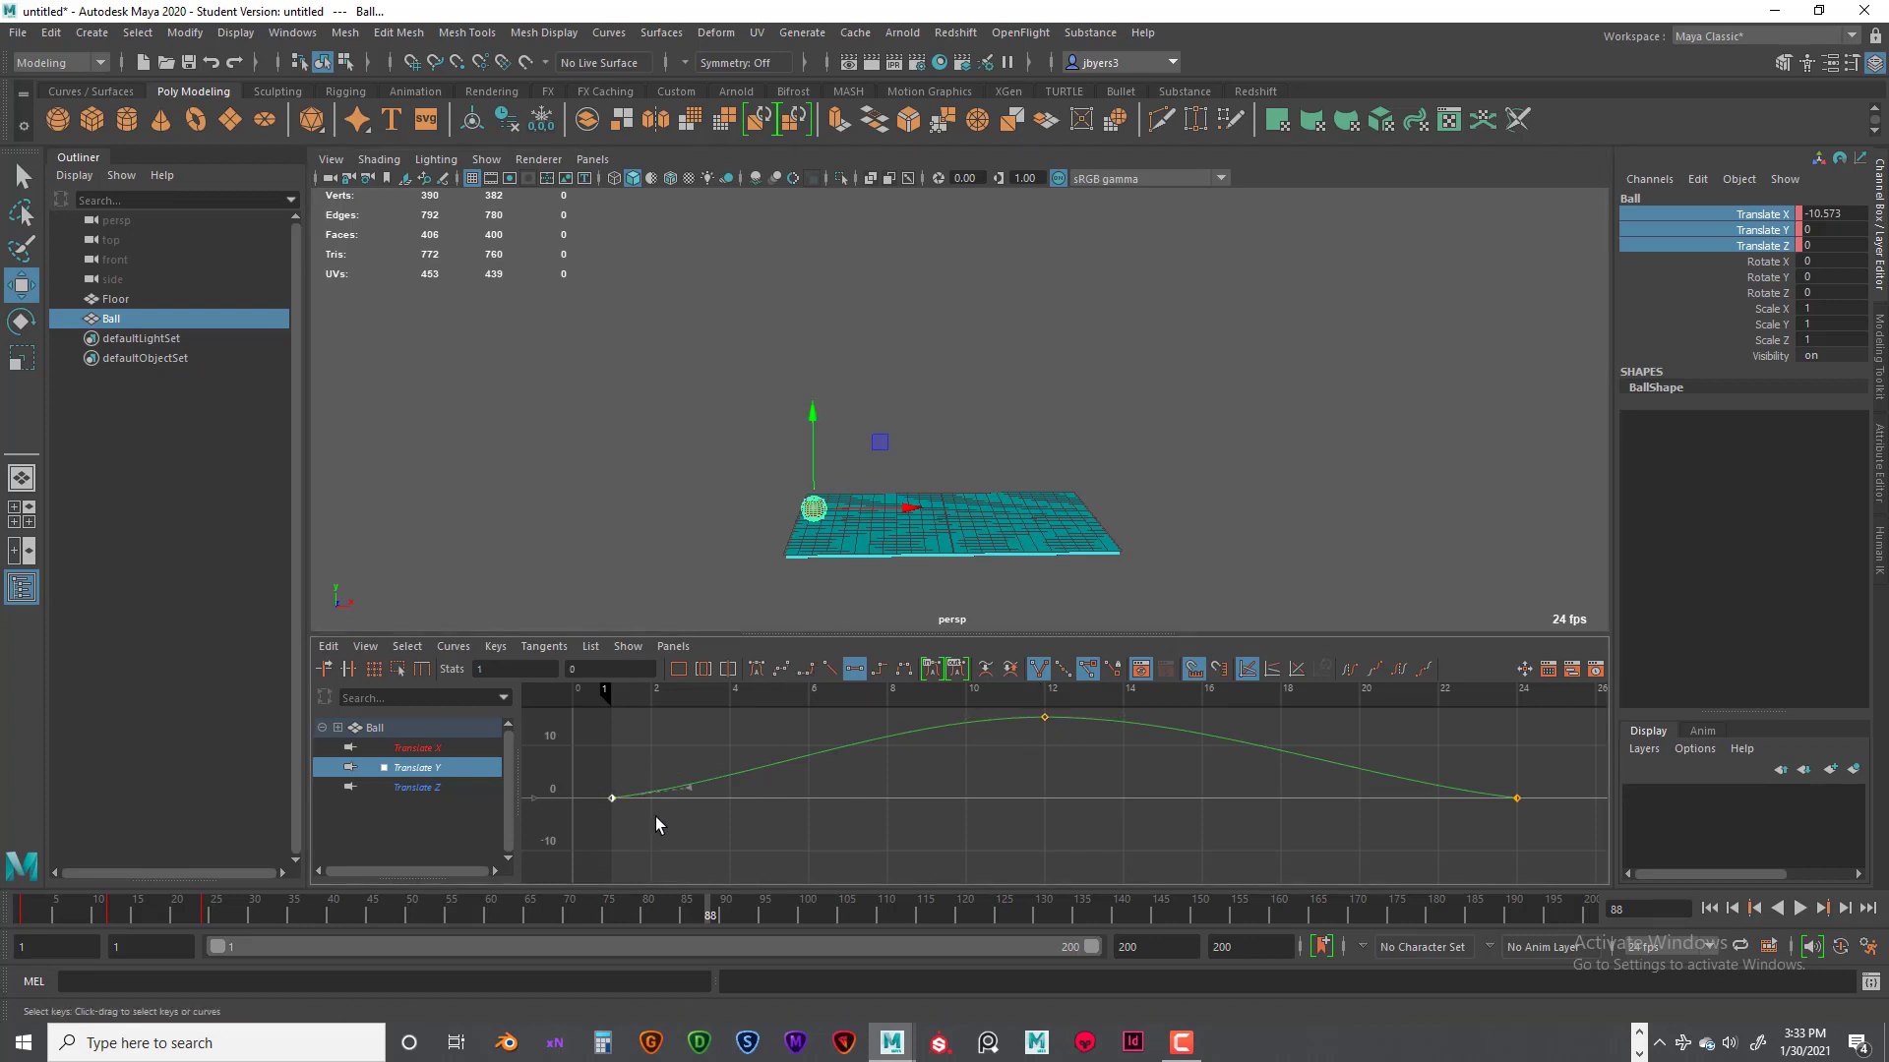
left_click(782, 669)
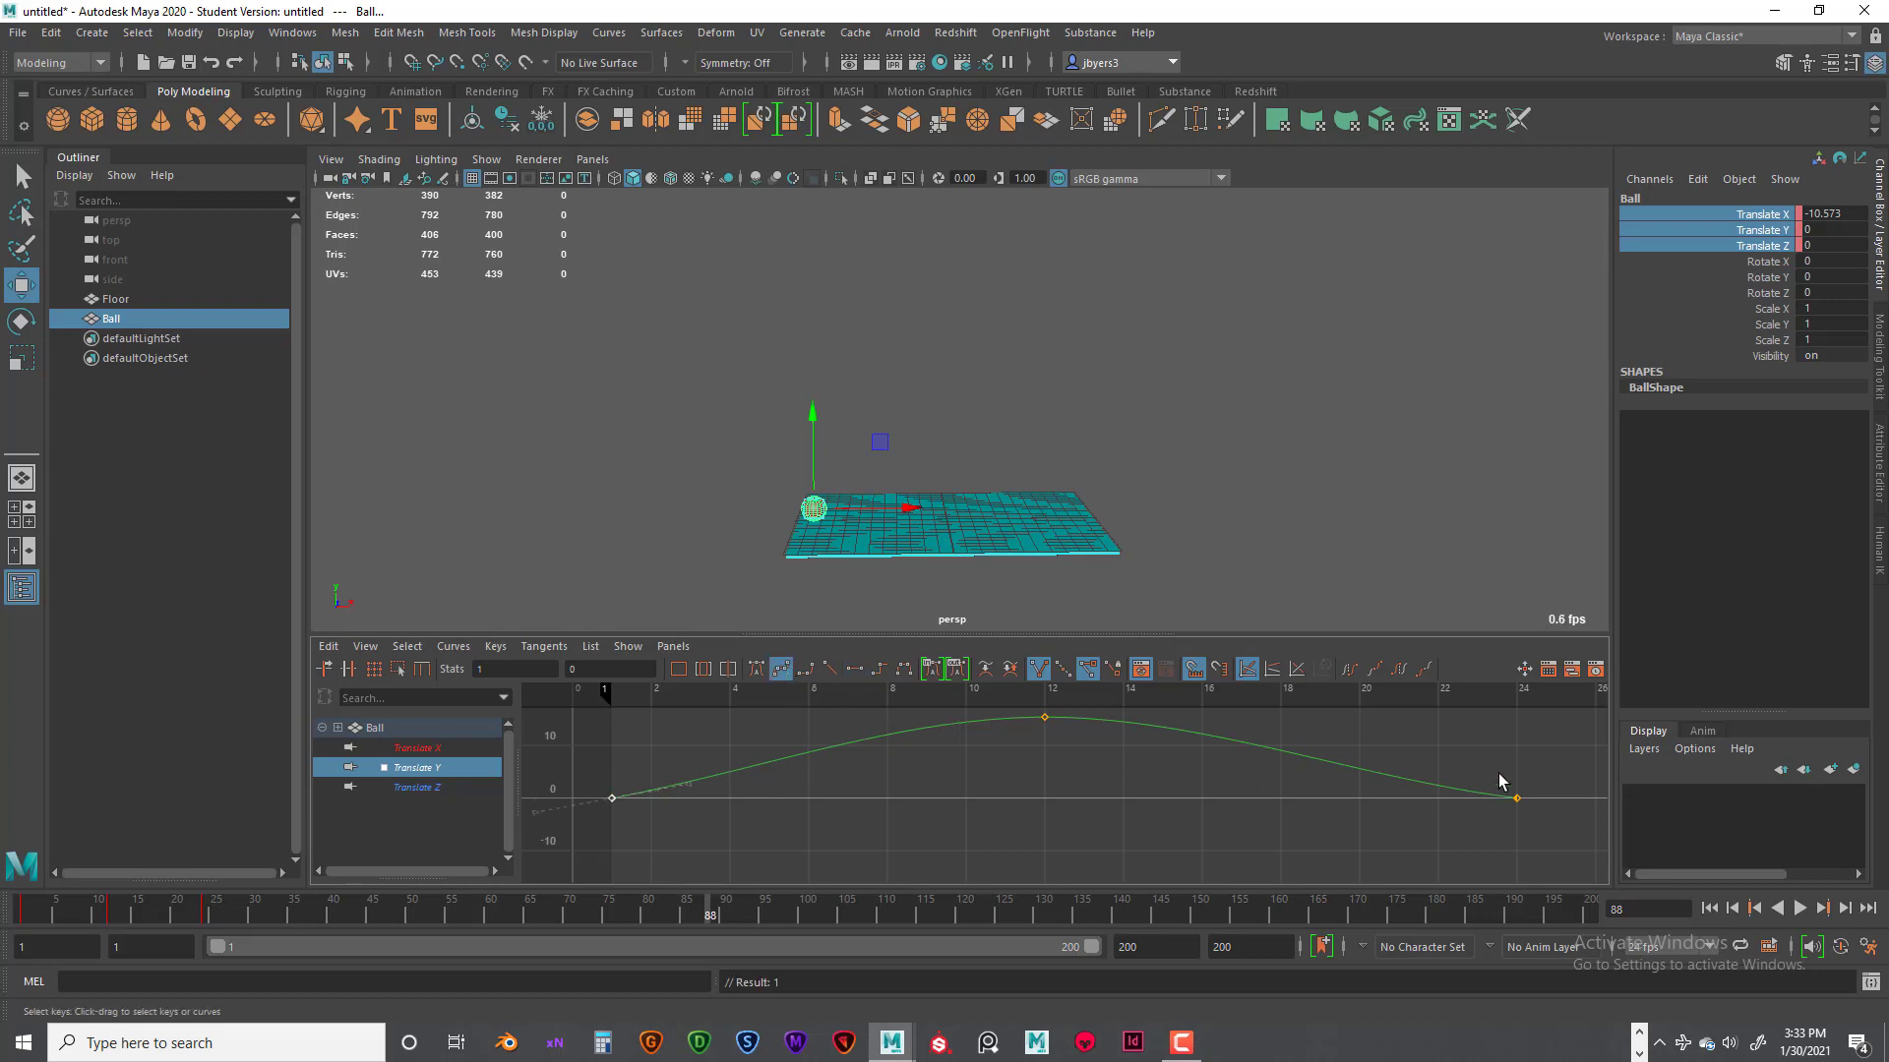
left_click(1514, 797)
left_click(783, 670)
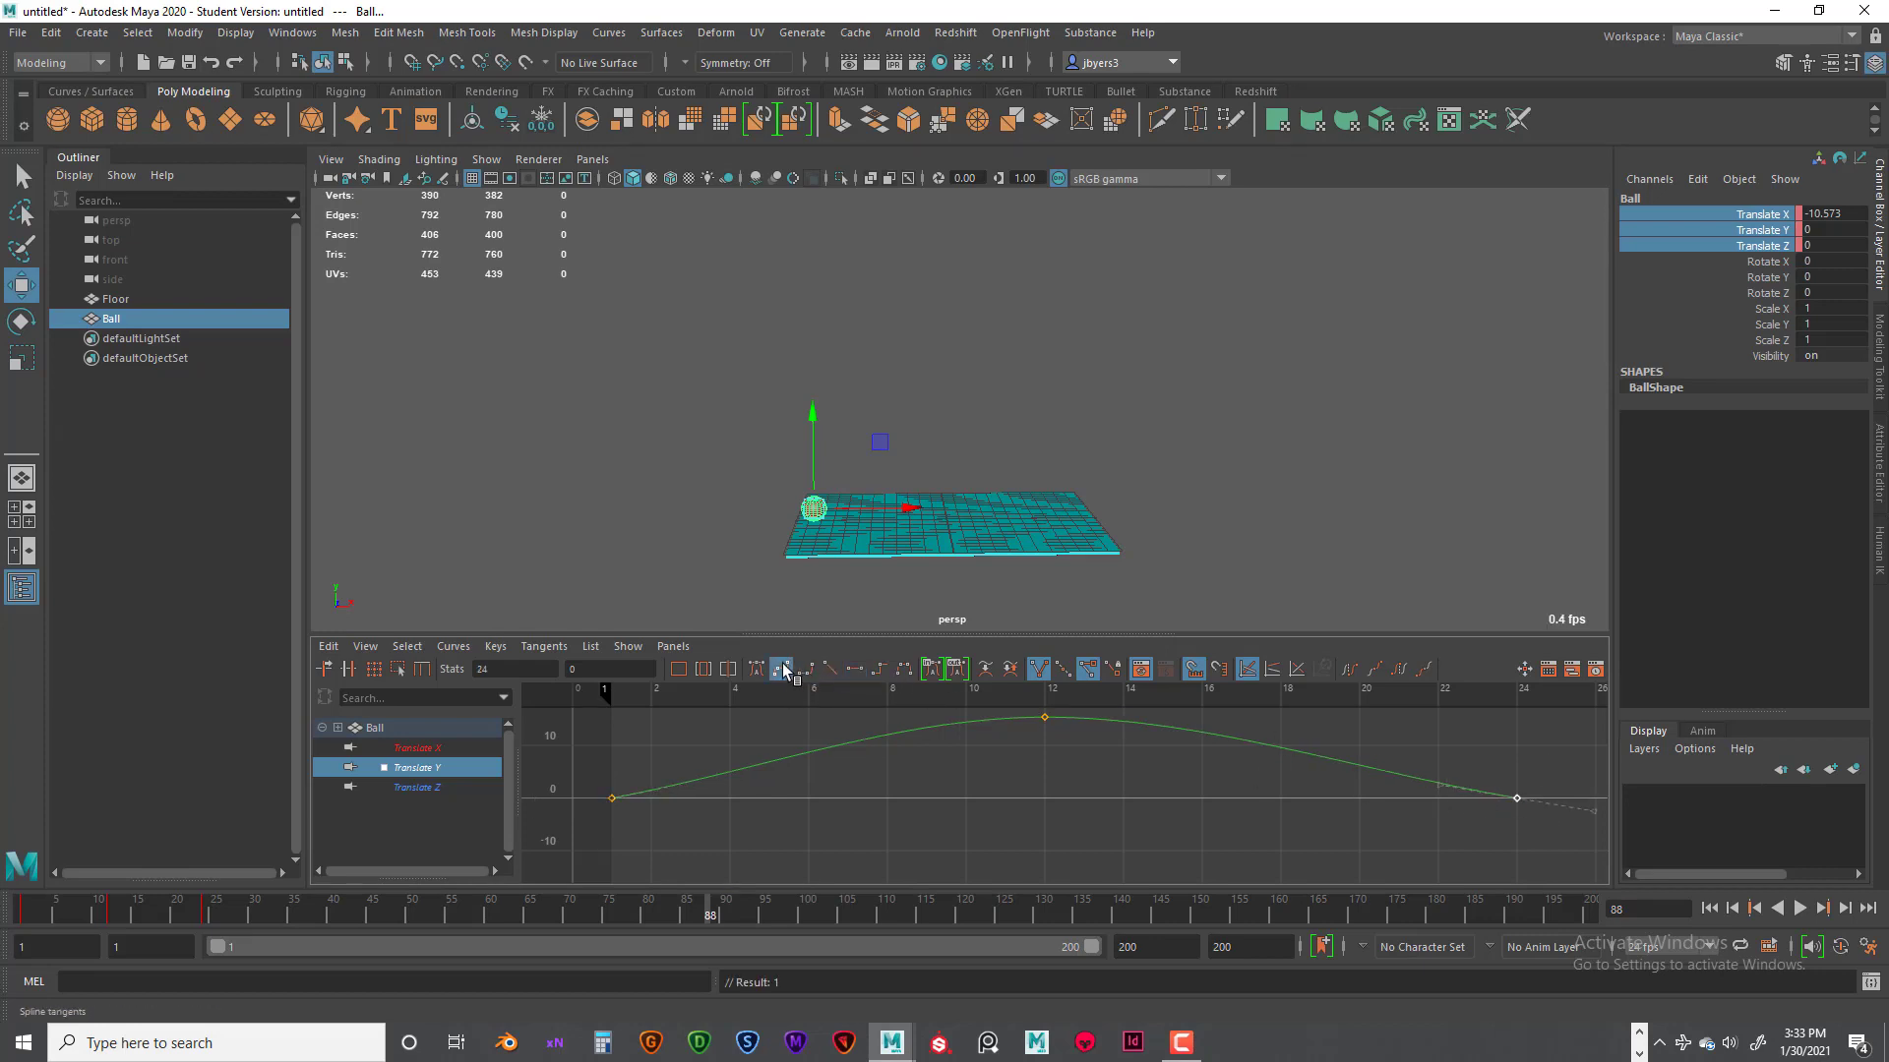
left_click(802, 673)
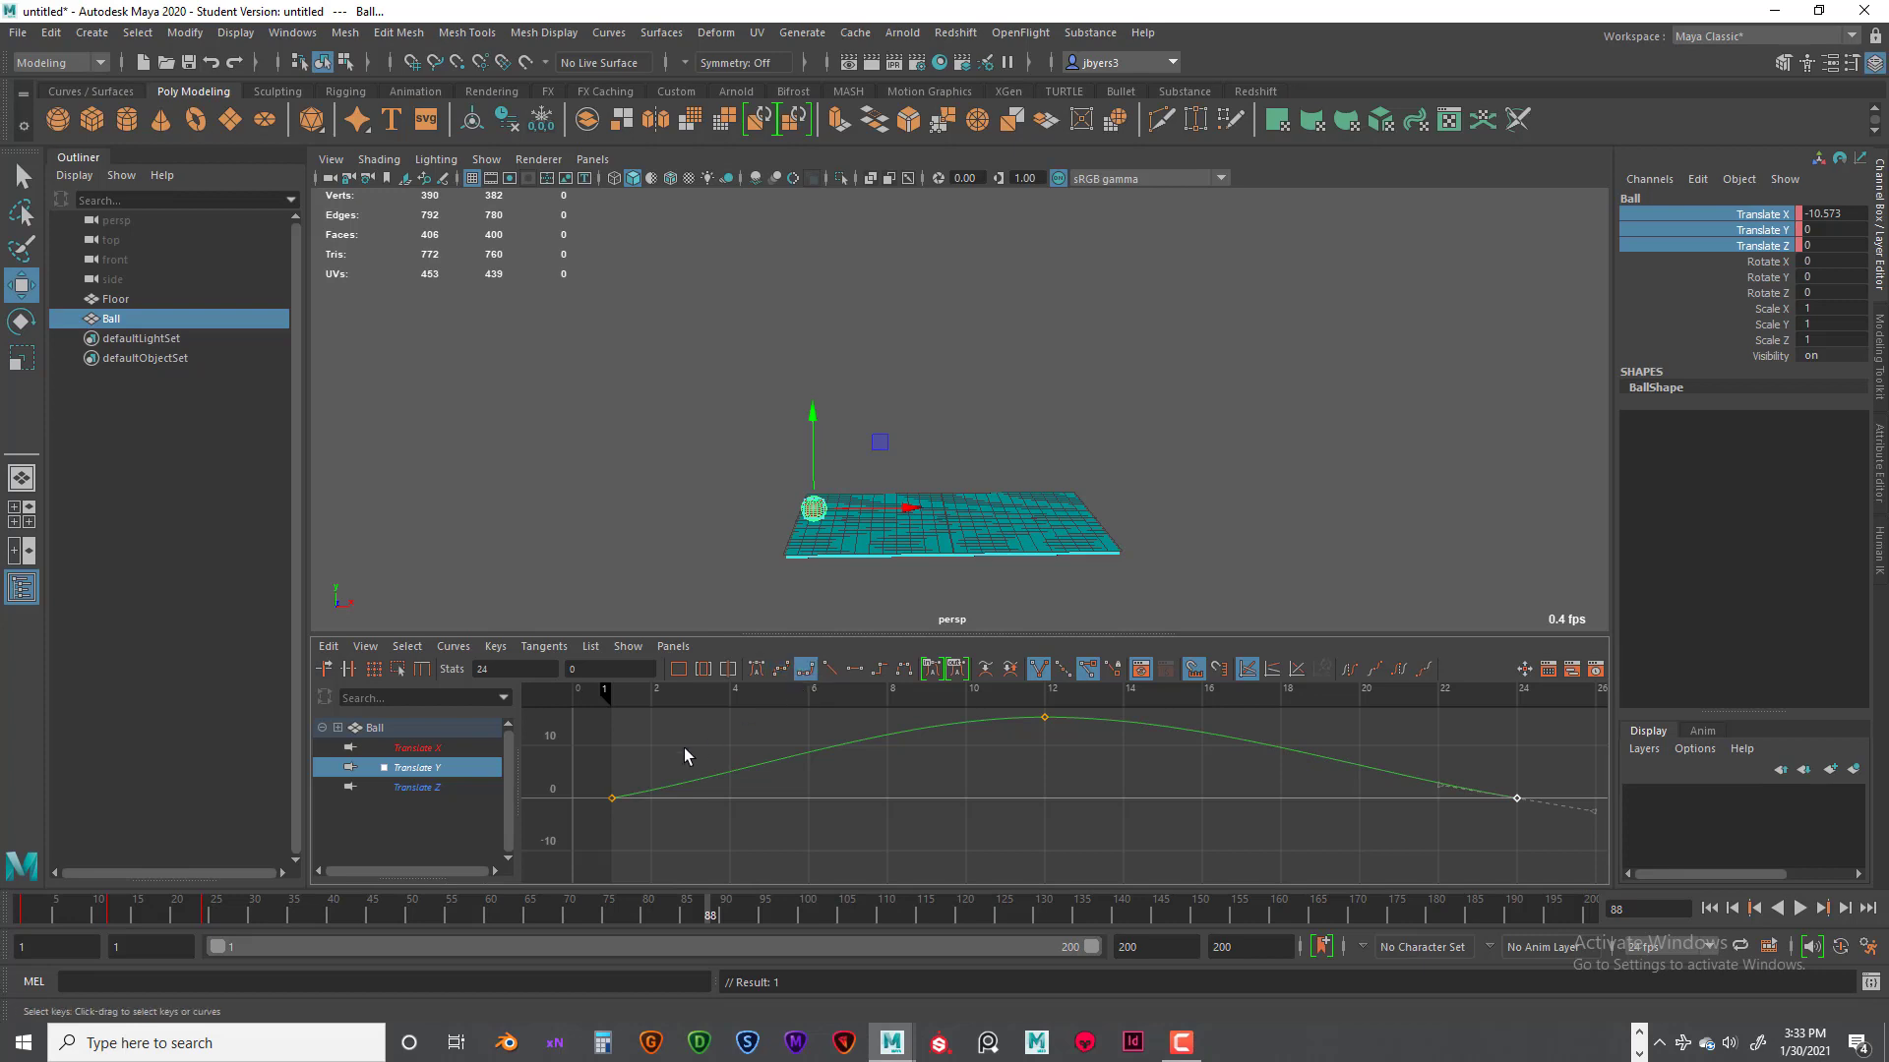
left_click(611, 795)
left_click_drag(1552, 829, 1555, 833)
left_click(525, 643)
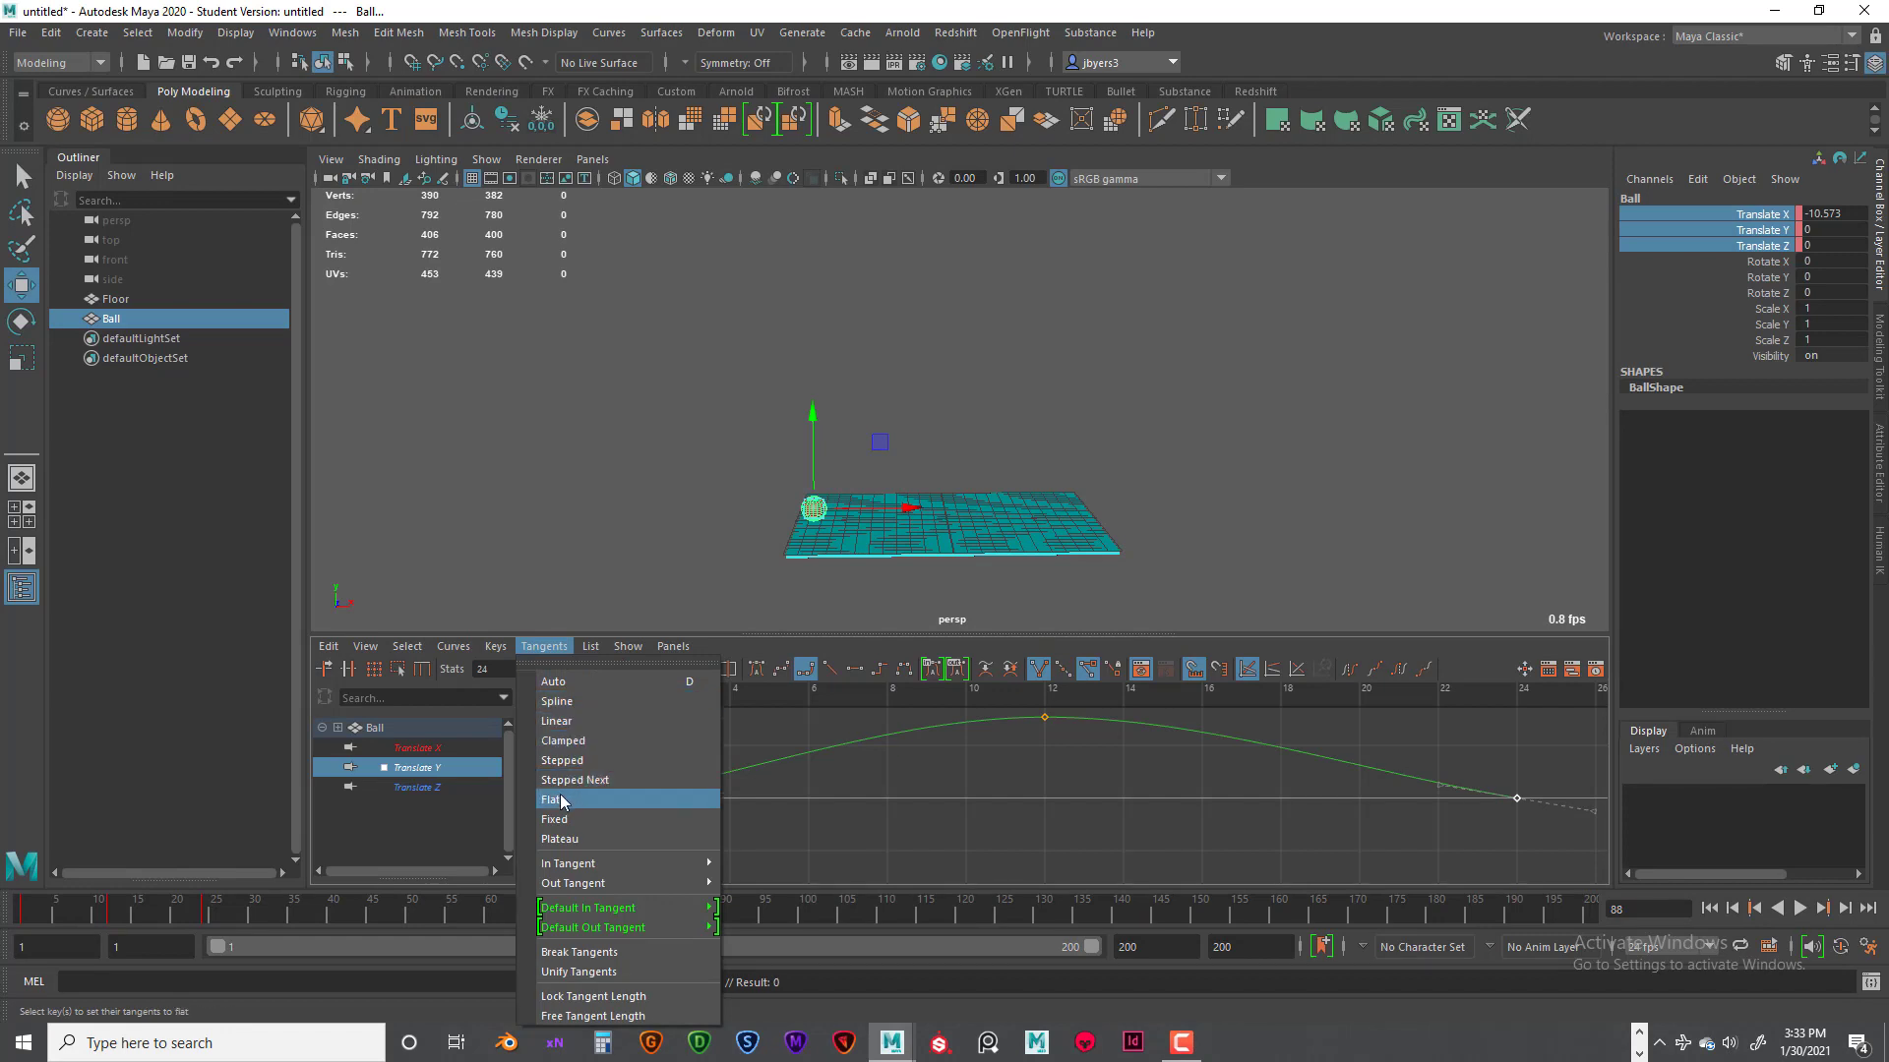
mouse_move(692, 646)
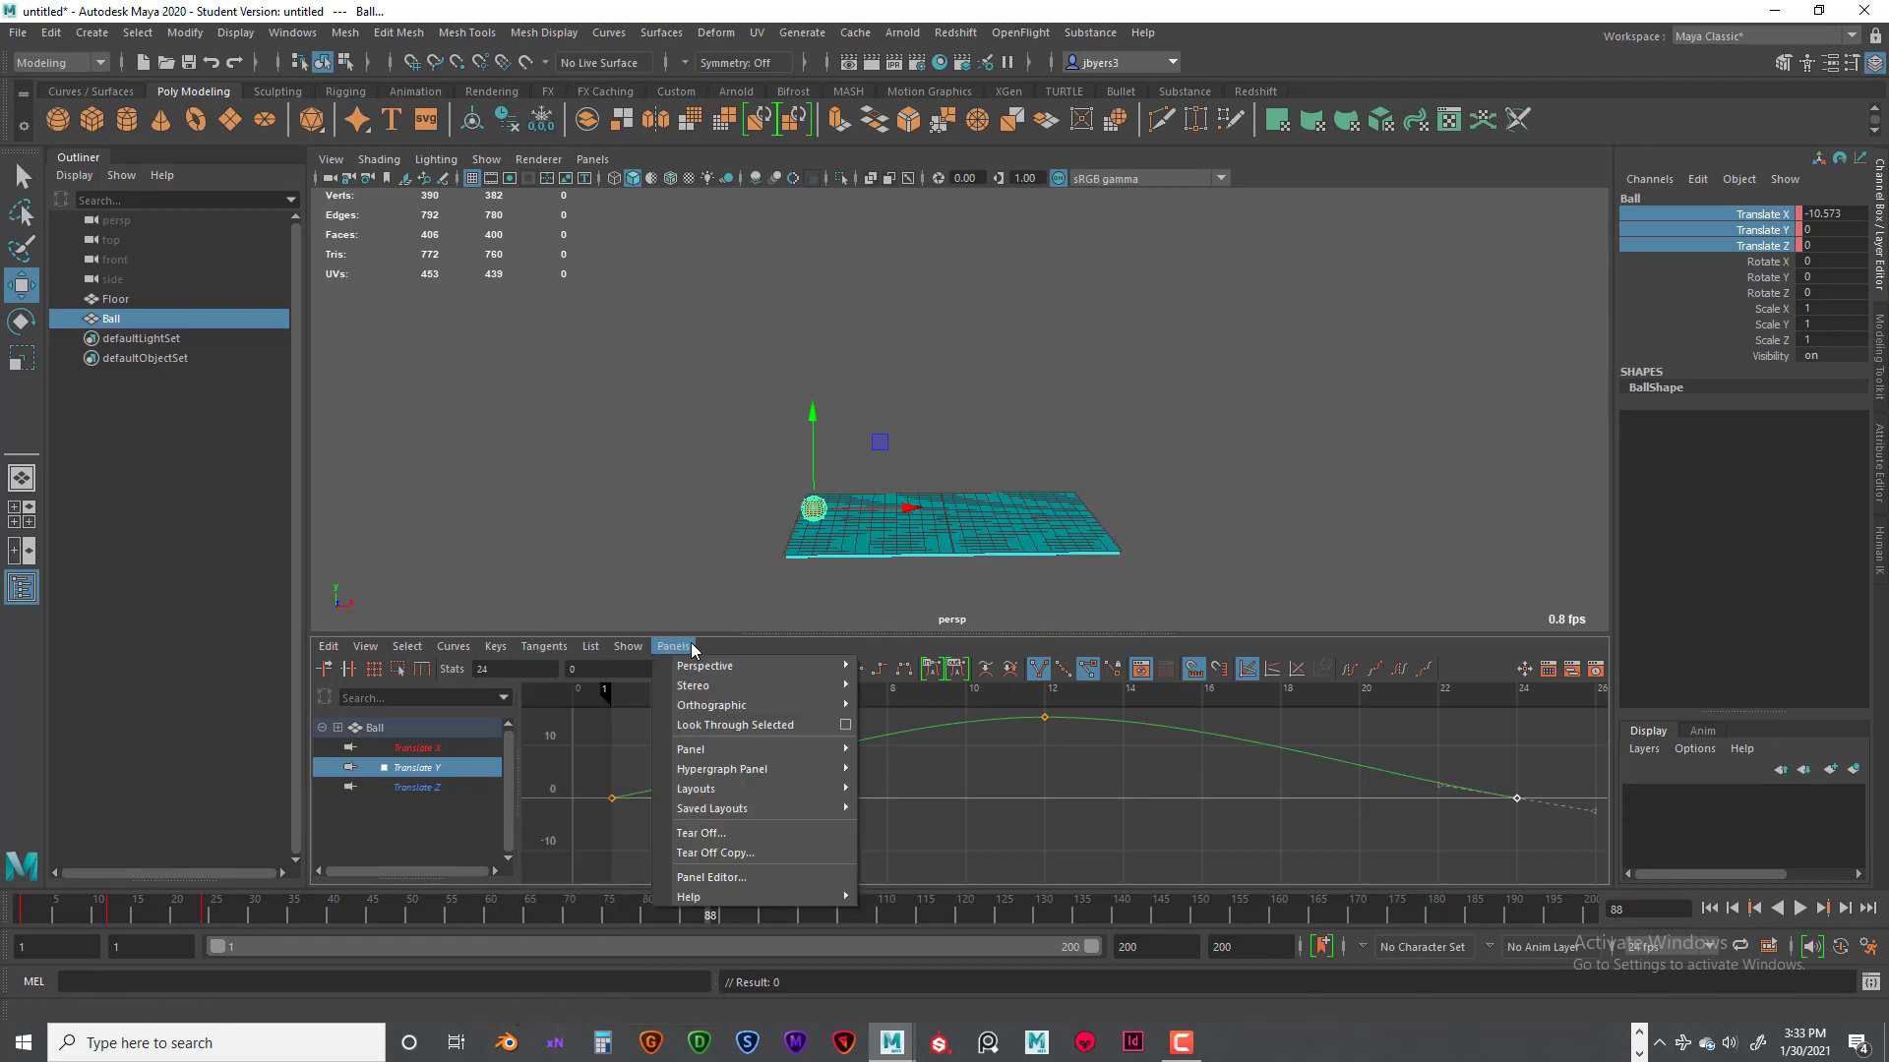
left_click(675, 578)
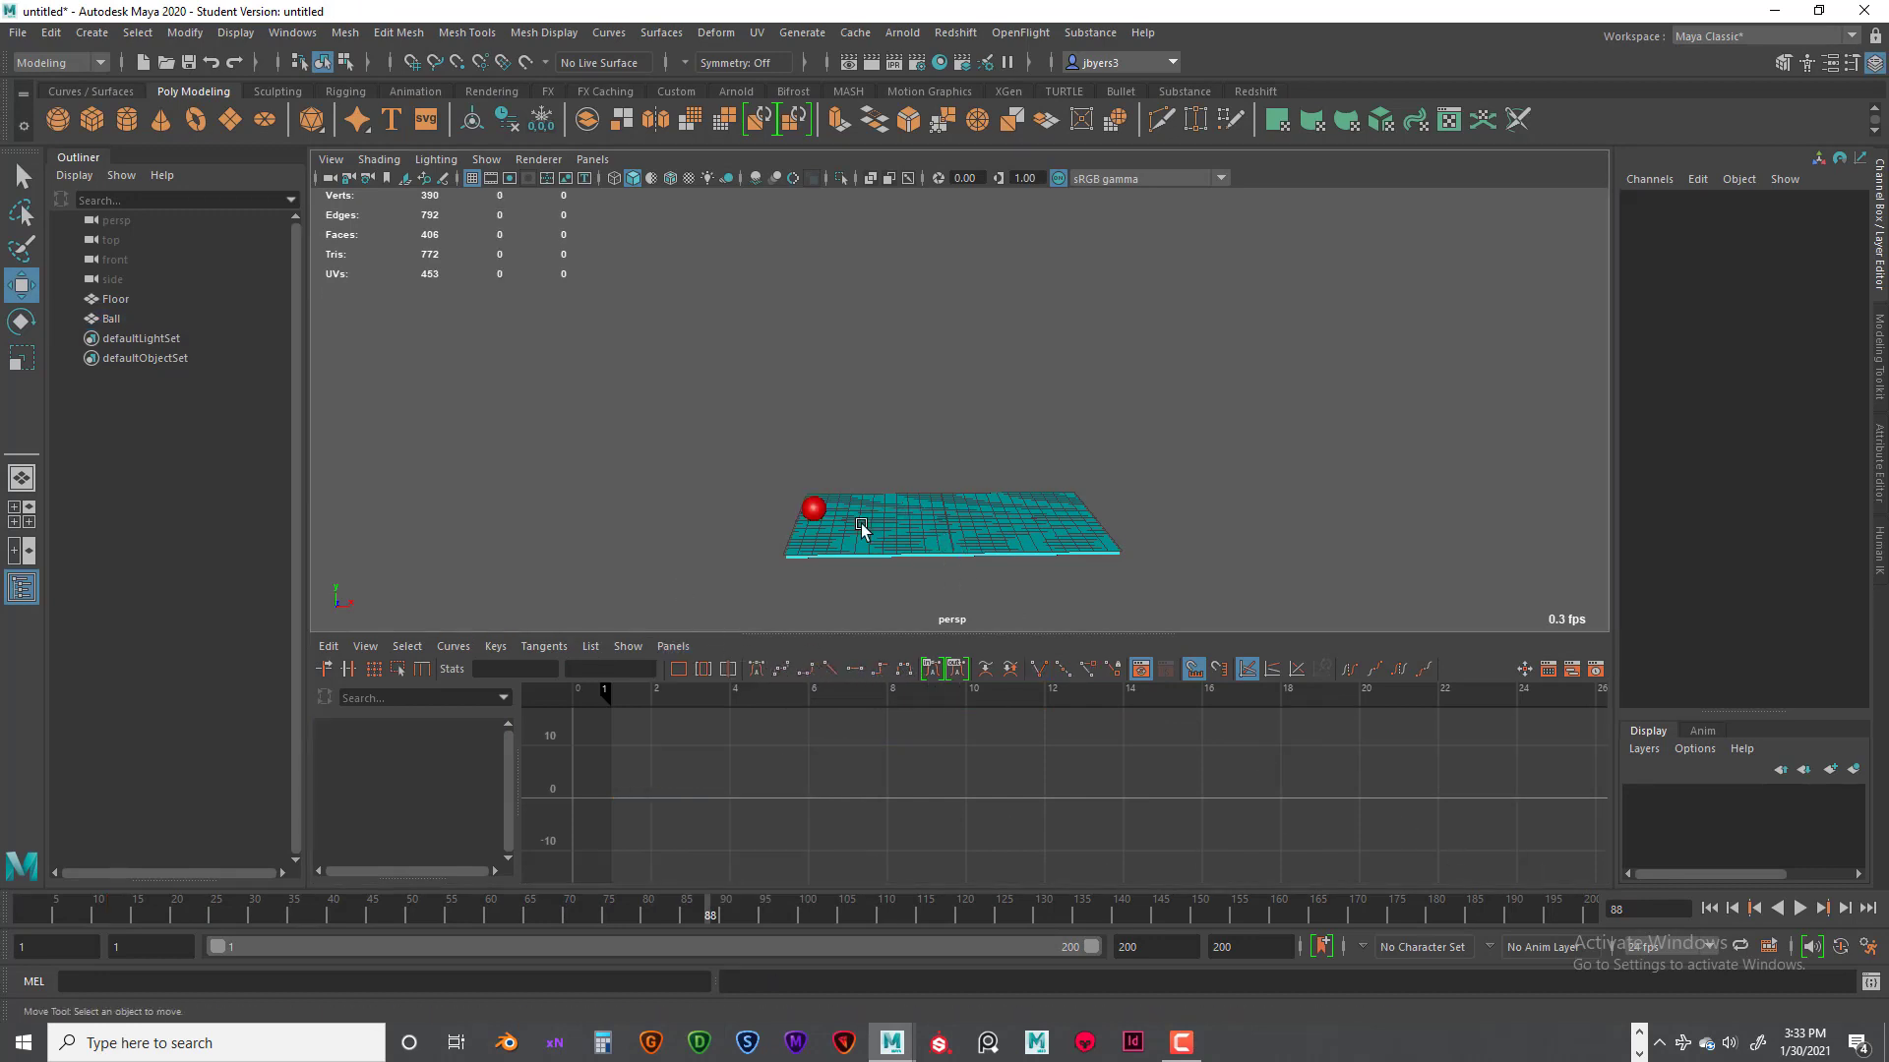
Step: Select the ball and play its animation from the first frame, viewing the floor at an angle
left_click(813, 508)
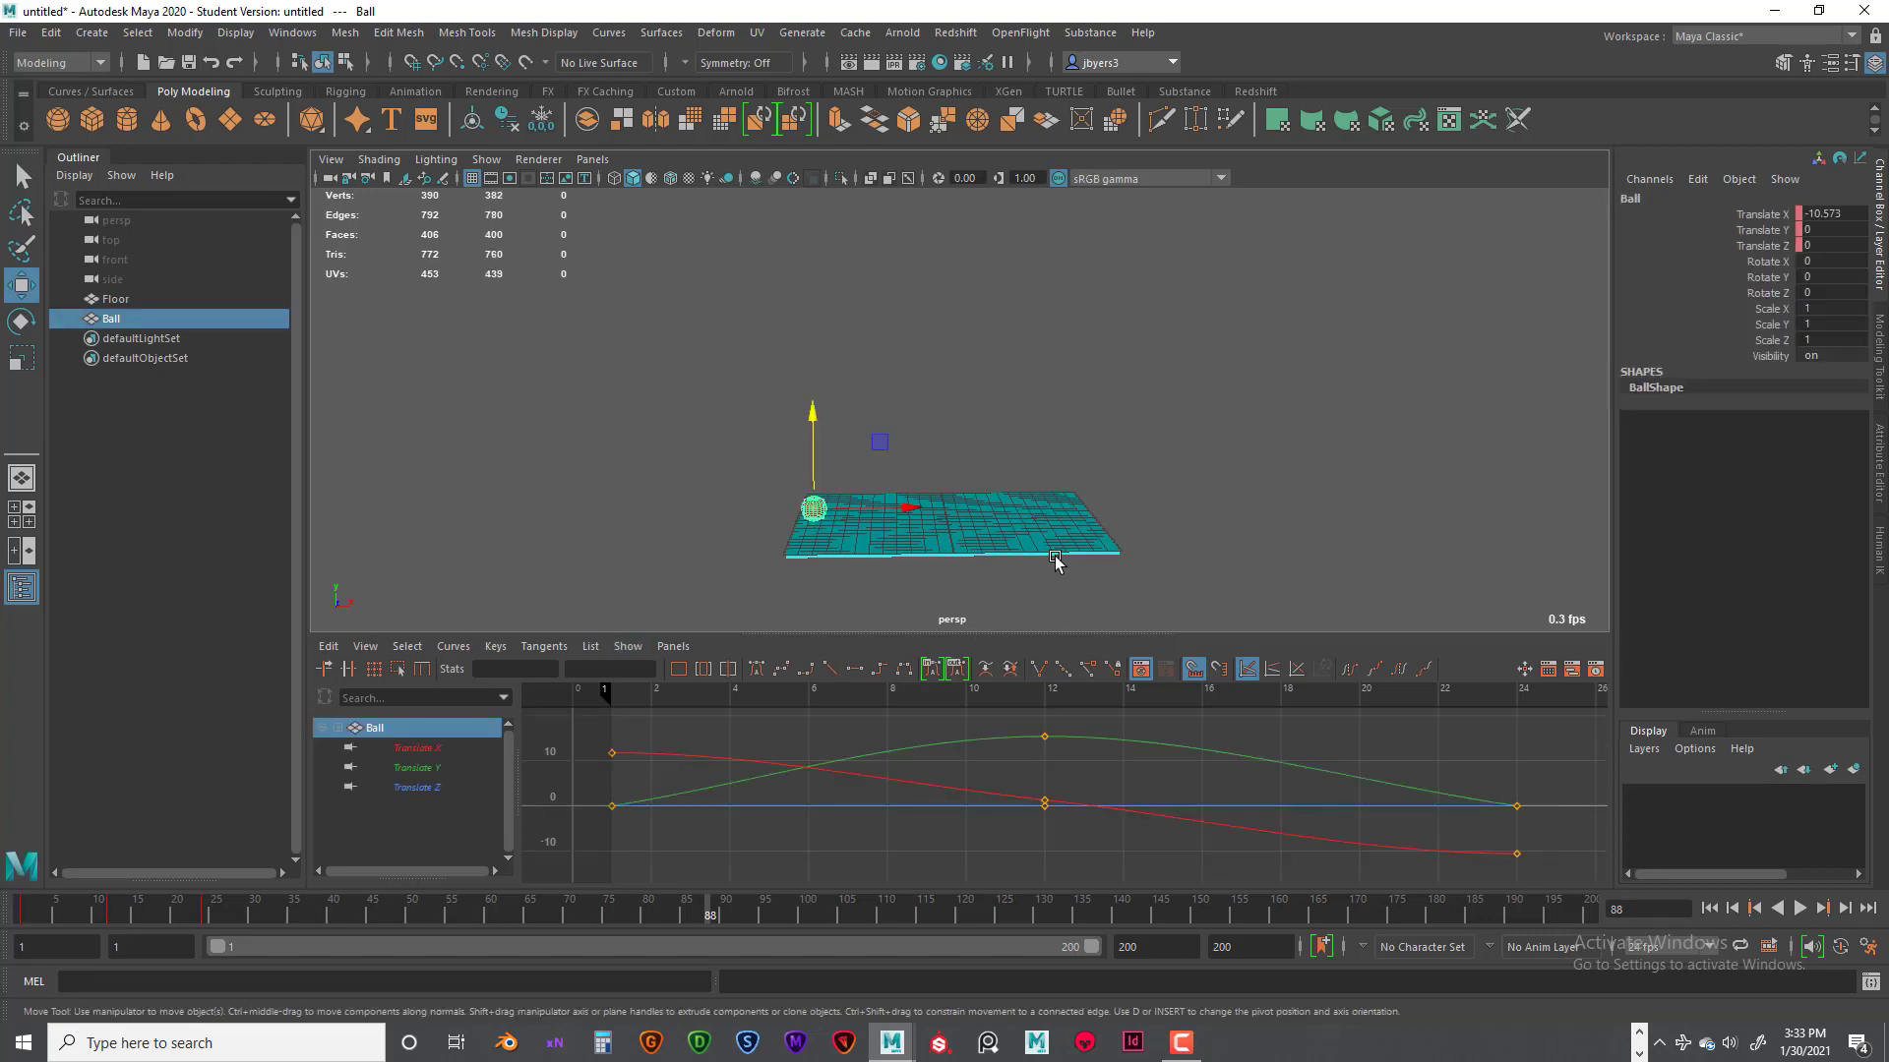
left_click_drag(1210, 544, 1124, 497, "alt")
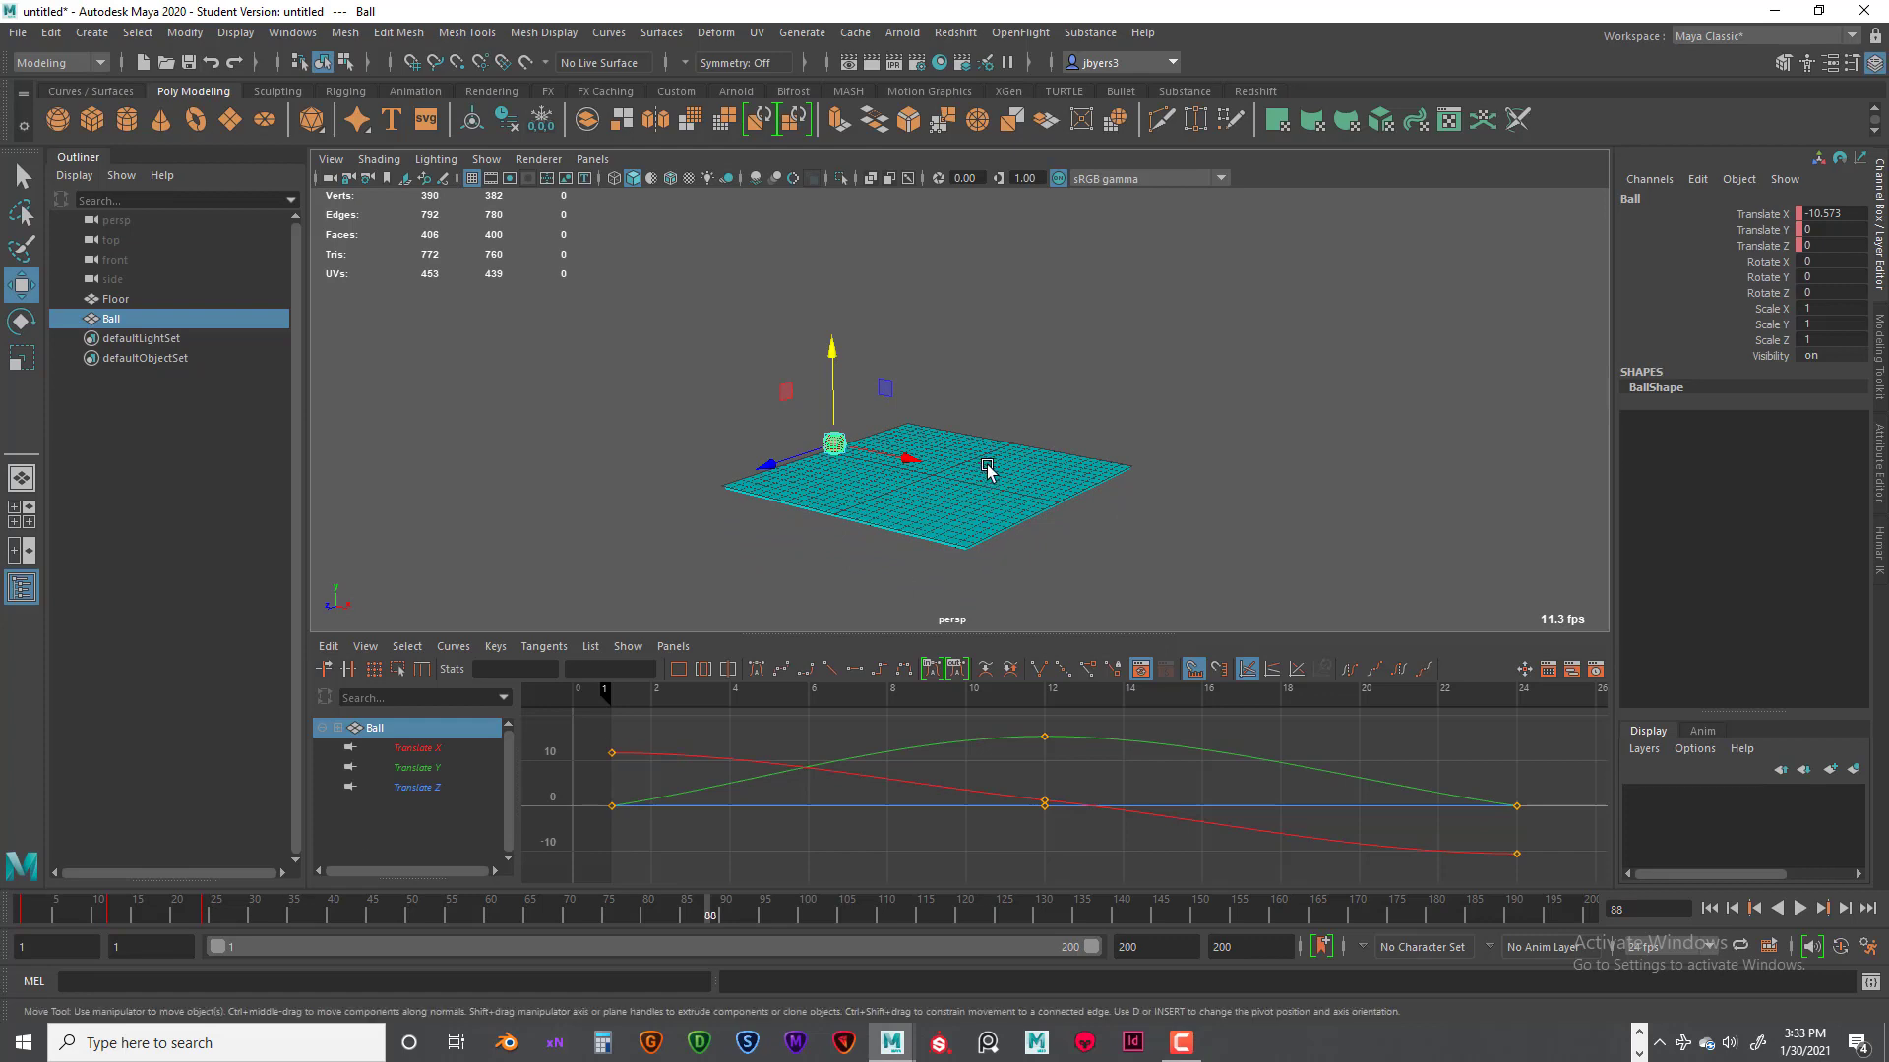
left_click_drag(980, 479, 995, 481, "alt")
middle_click_drag(996, 480, 1005, 447, "alt")
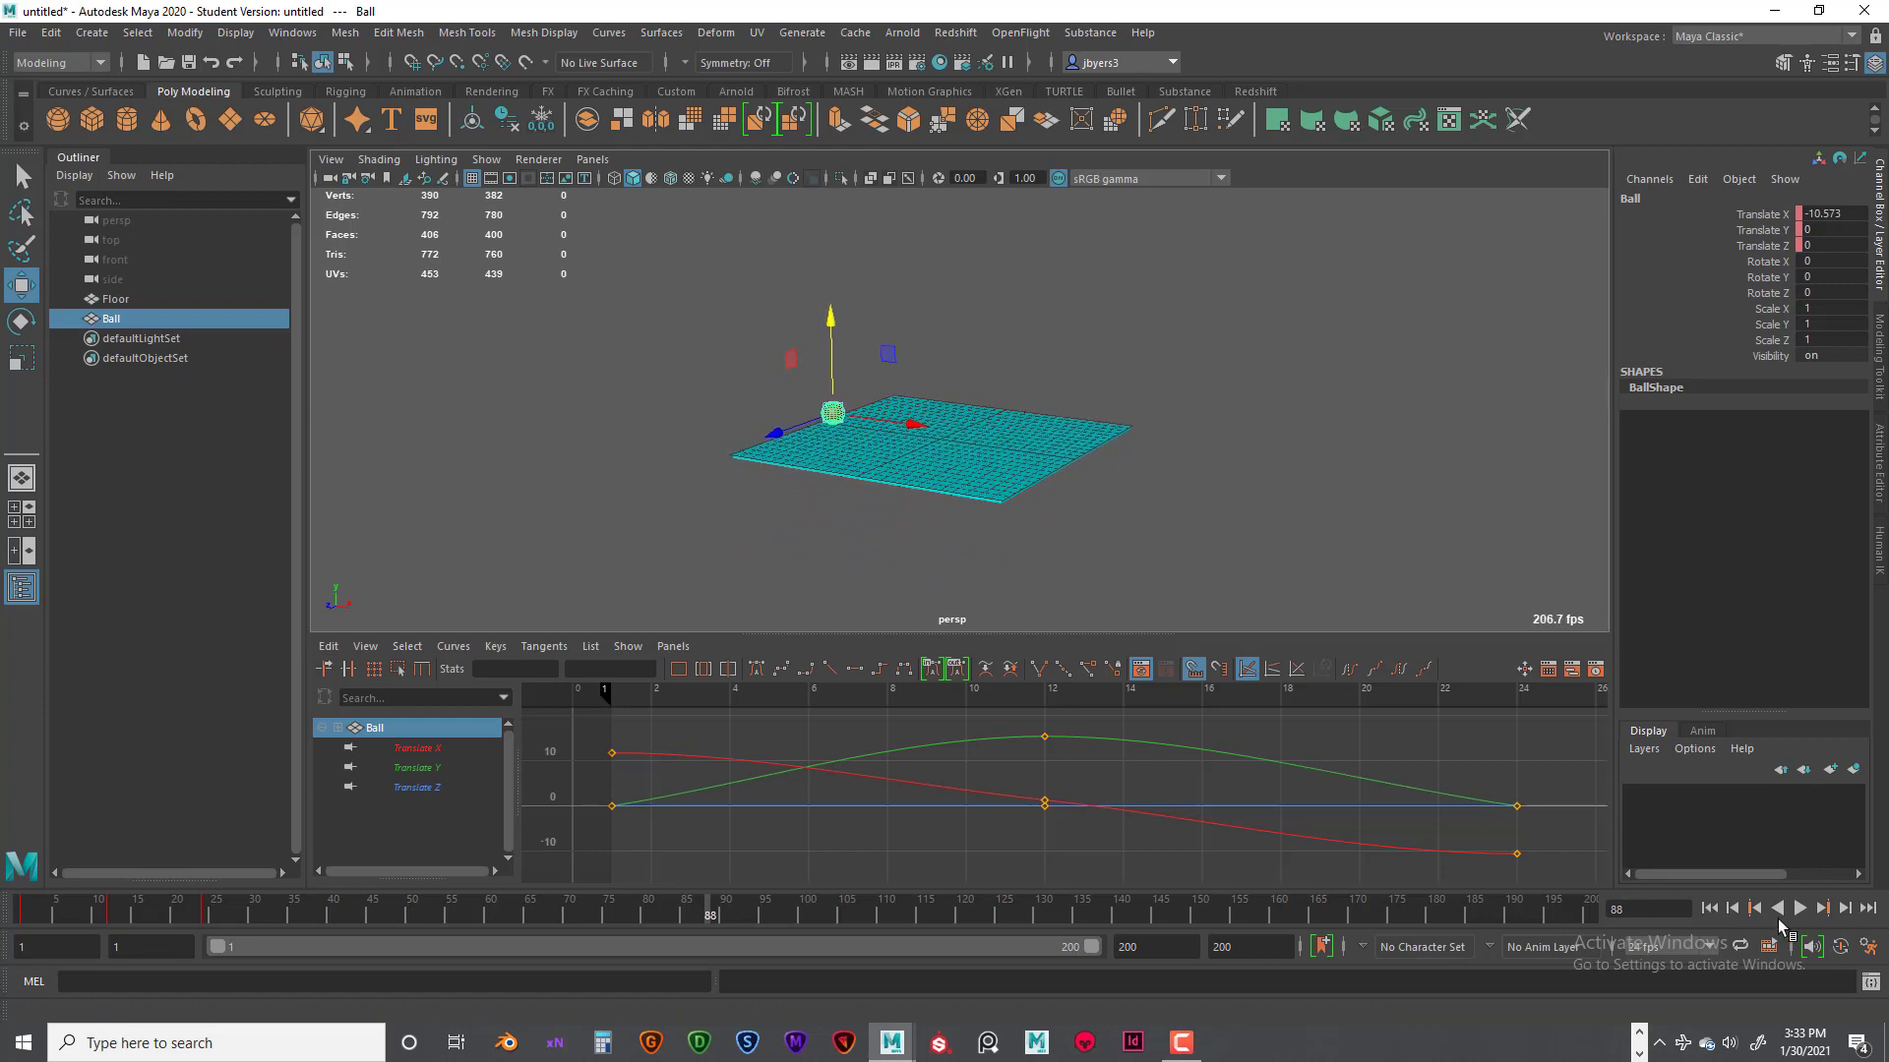
left_click(1711, 909)
left_click(1799, 908)
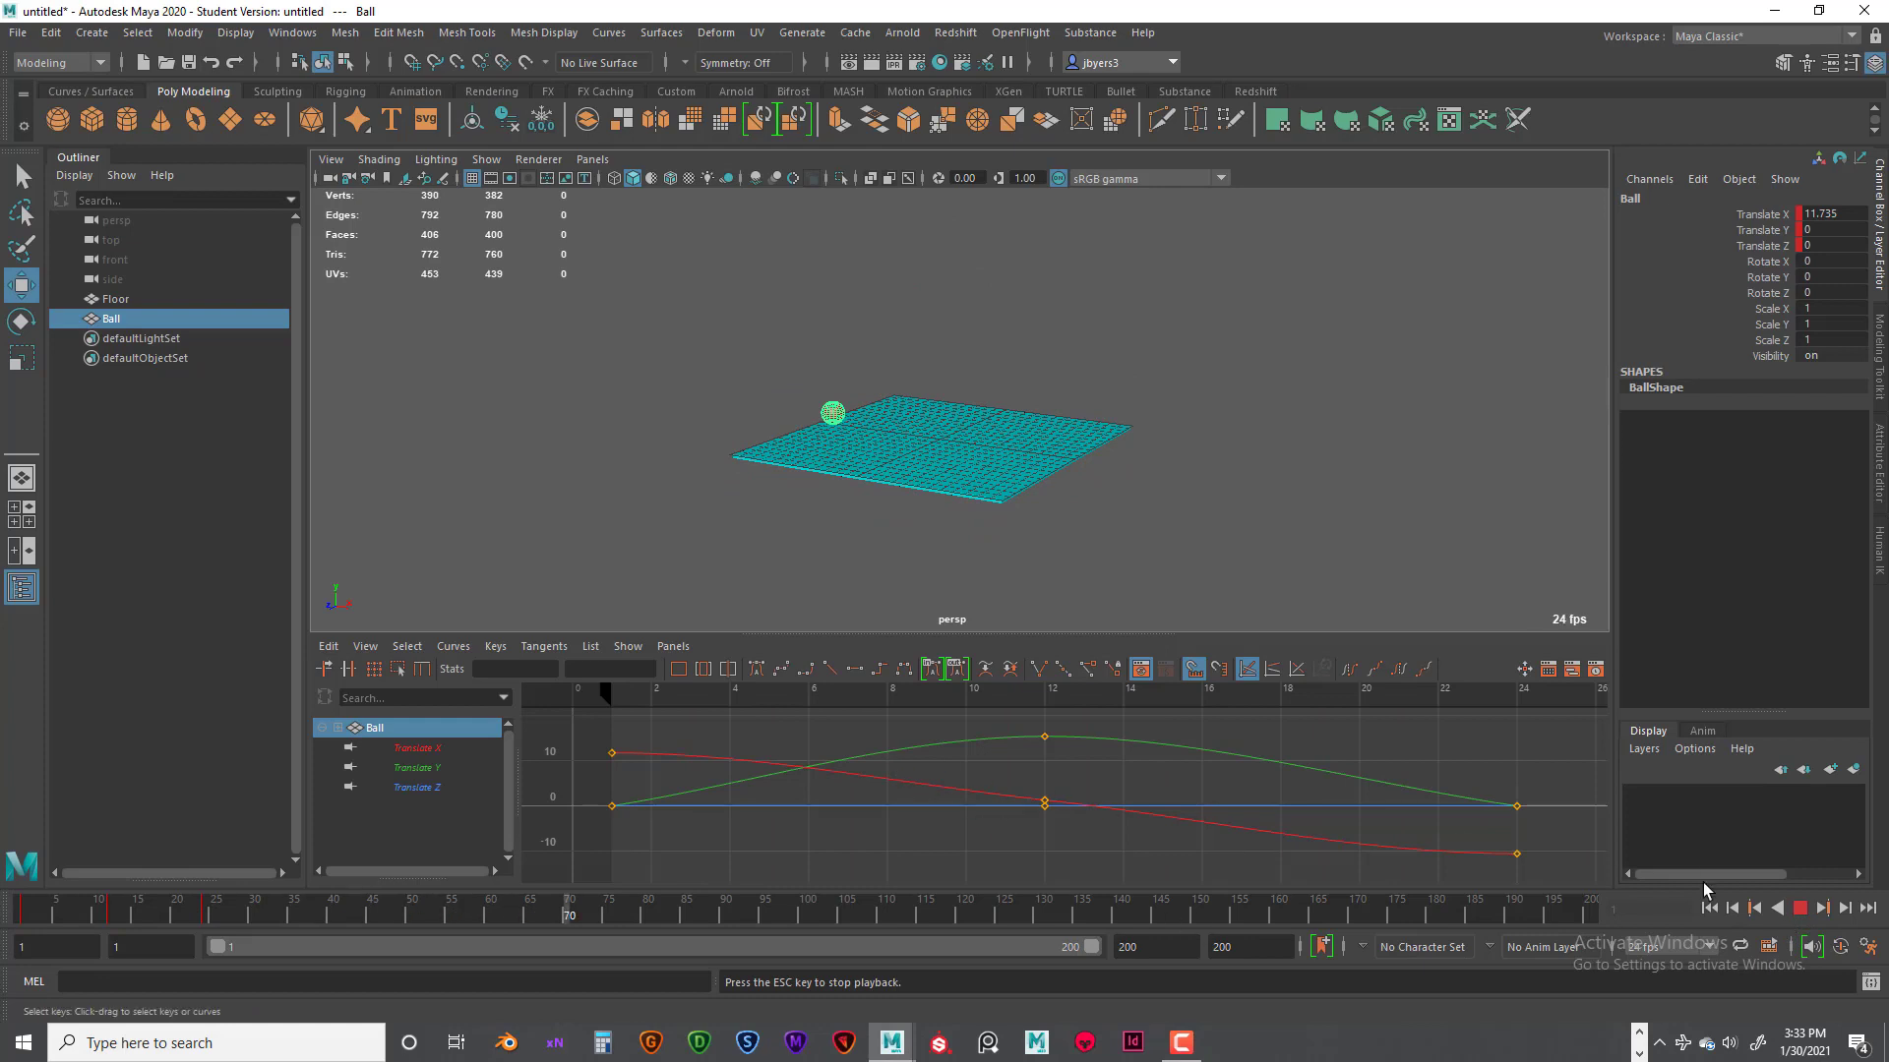
left_click(1800, 908)
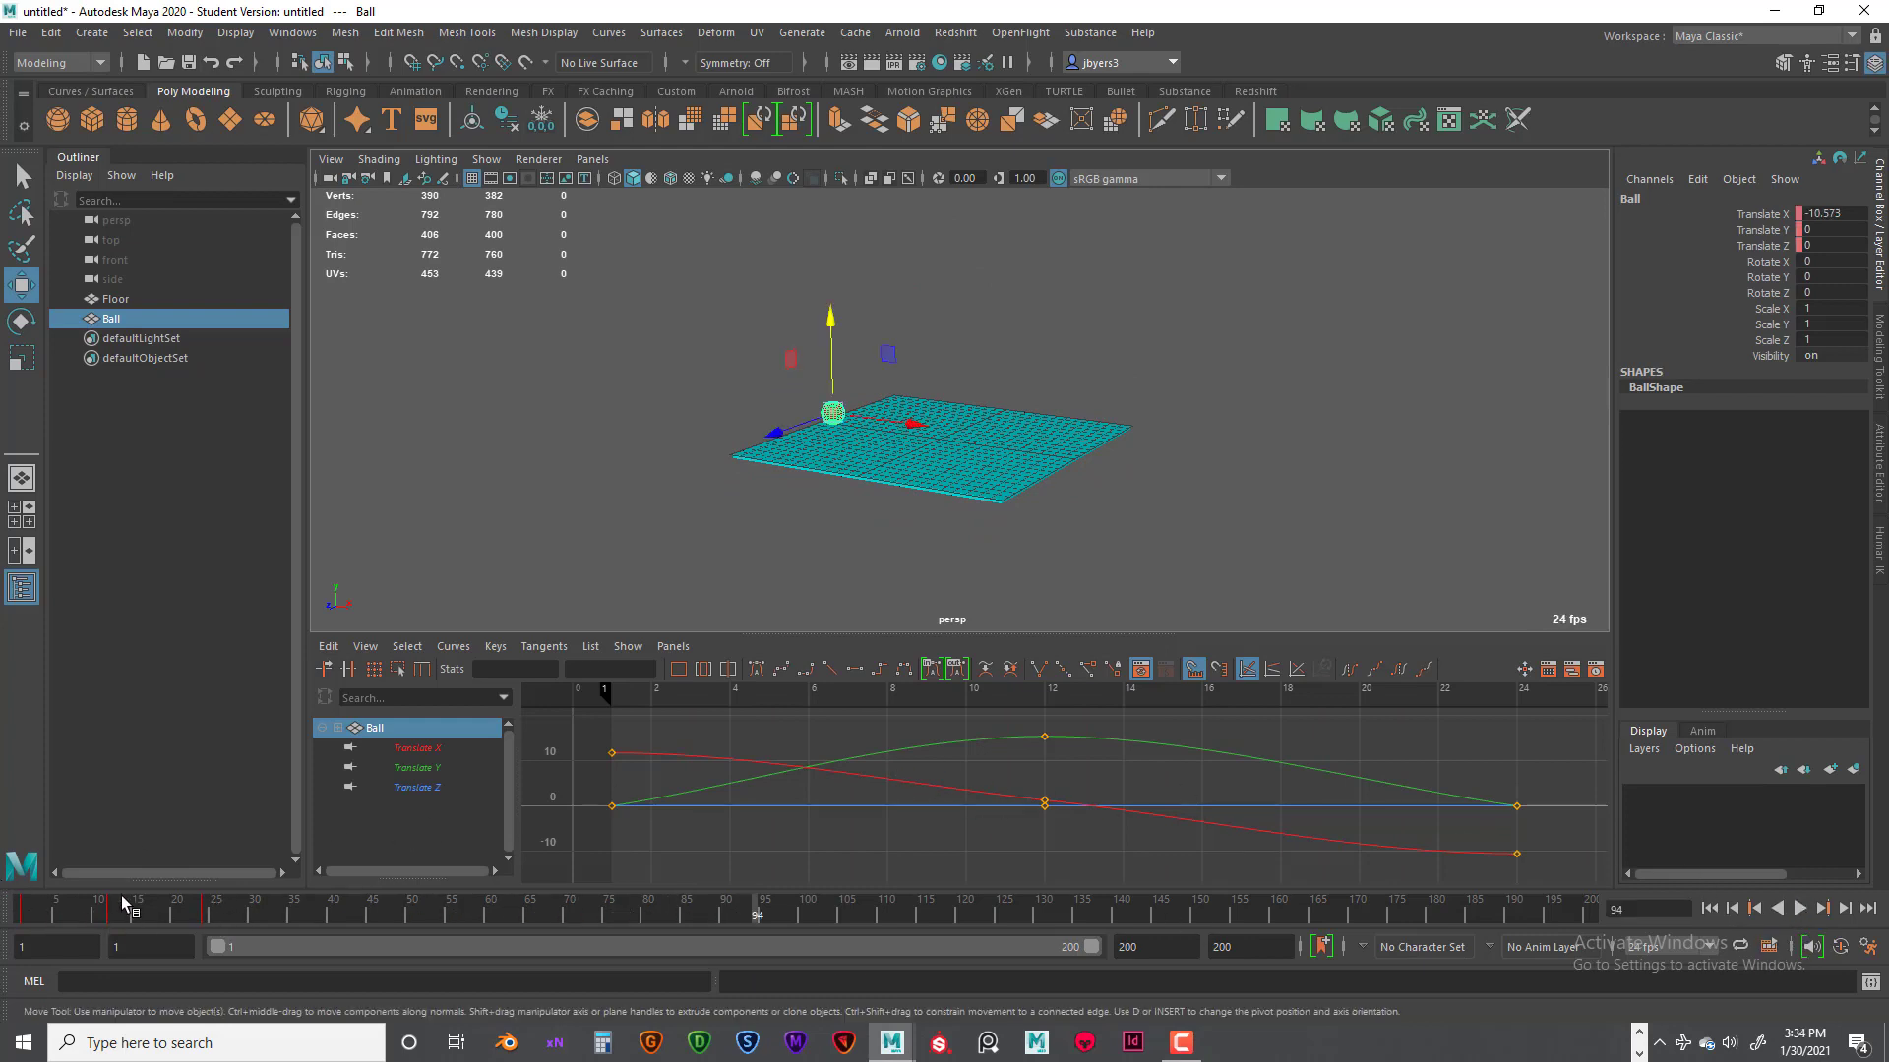
Step: Move the ball's last key on the timeline from frame 24 to frame 41
left_click(204, 912)
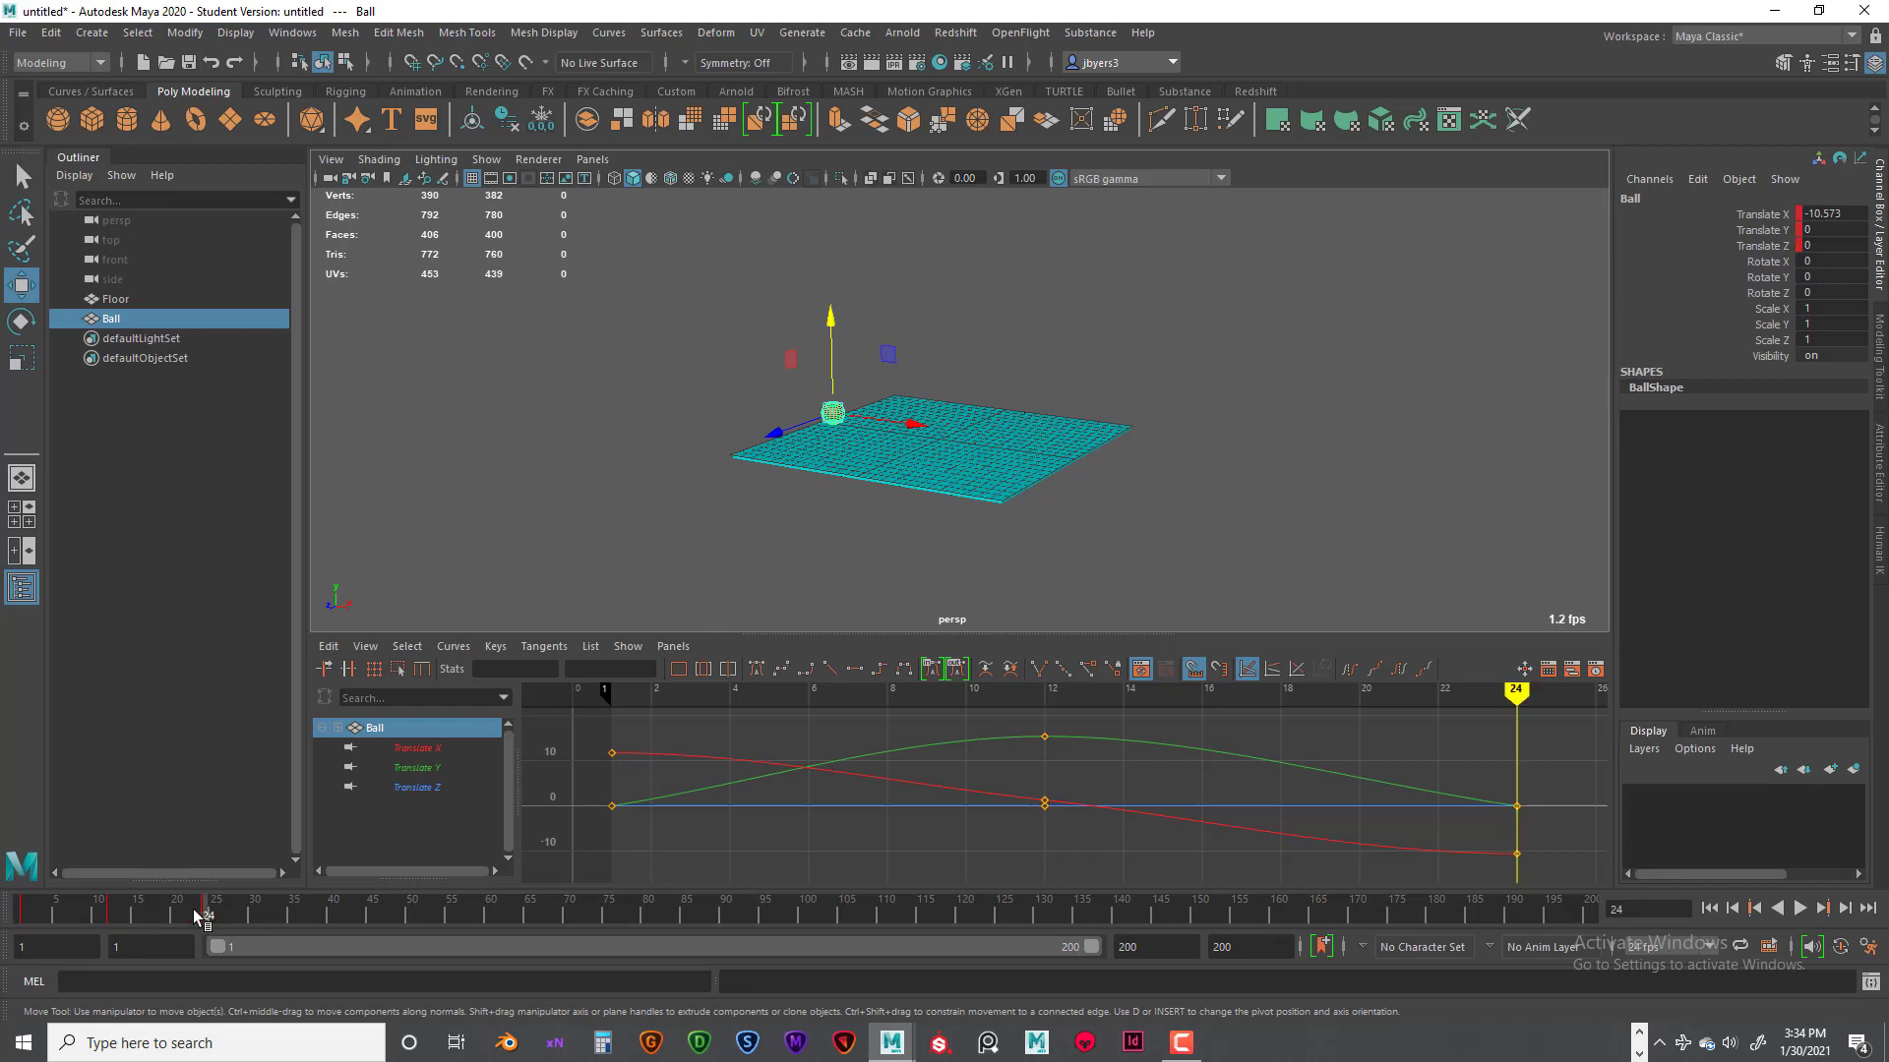
left_click(194, 911)
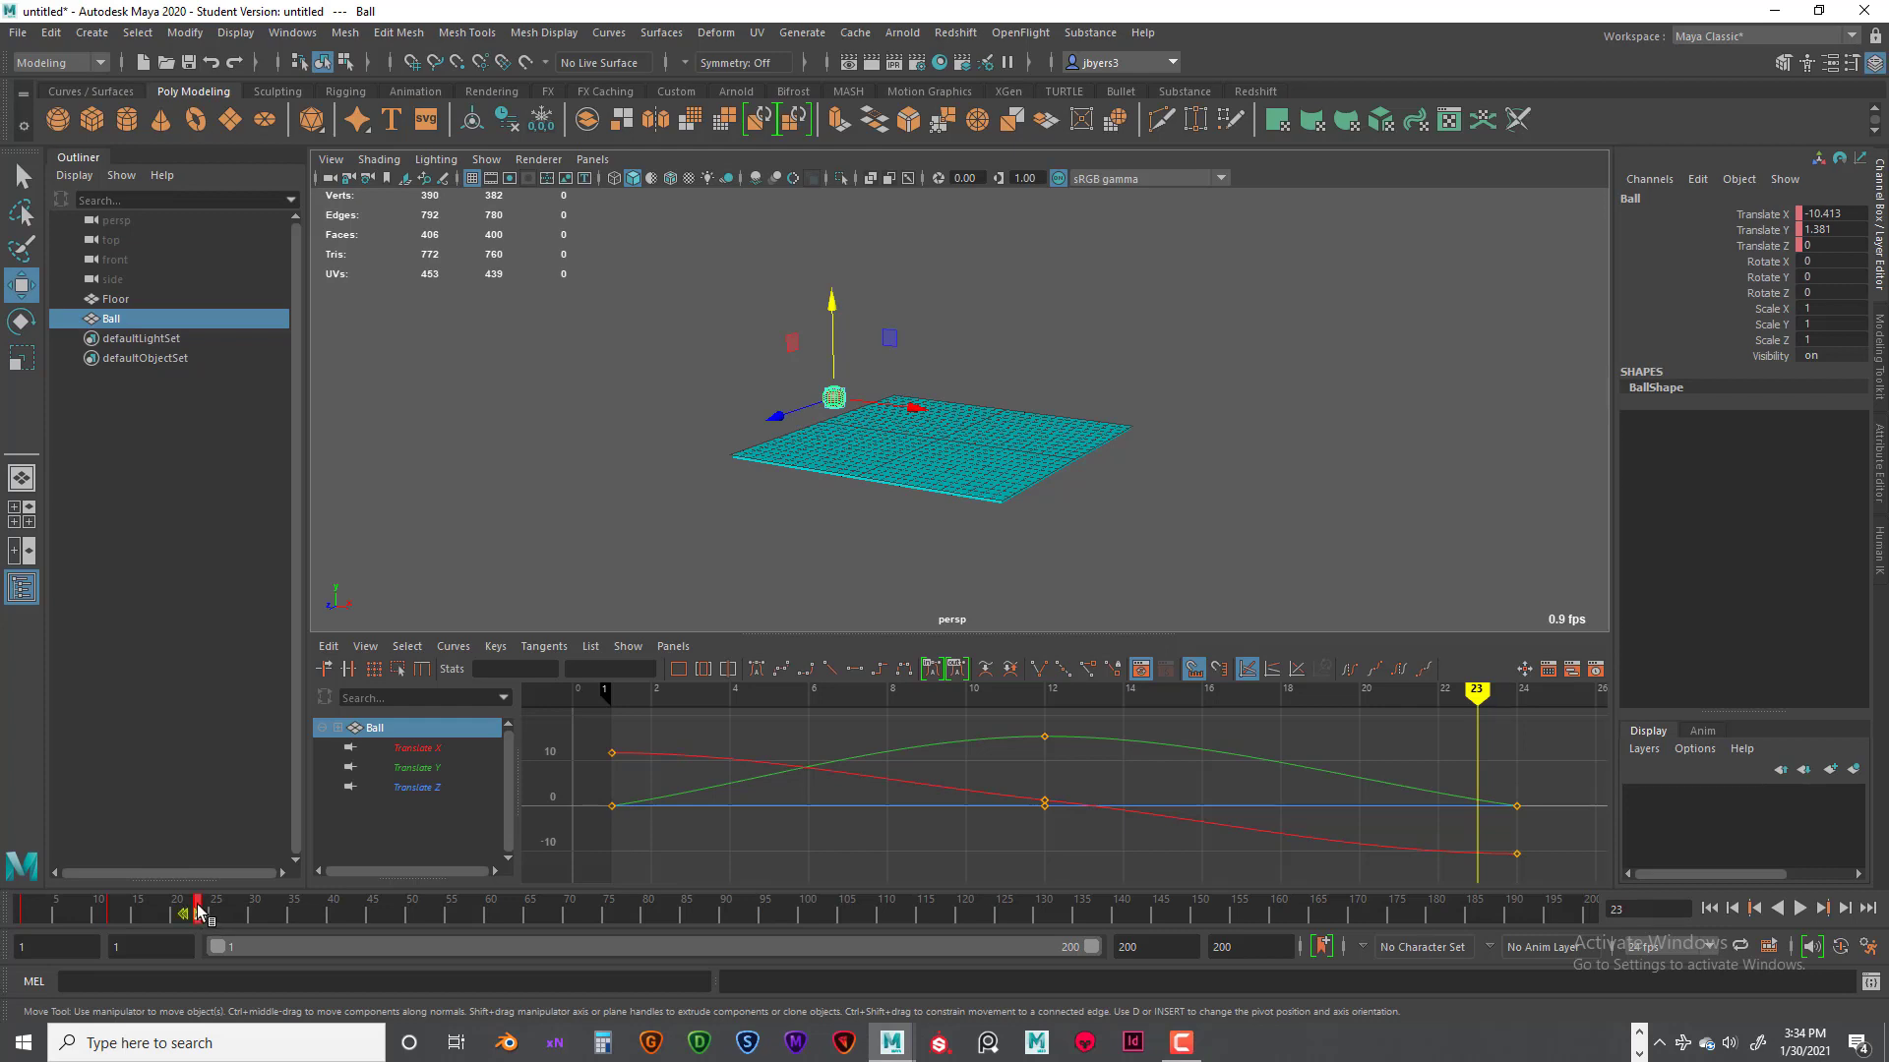
left_click_drag(197, 913, 292, 917, "shift")
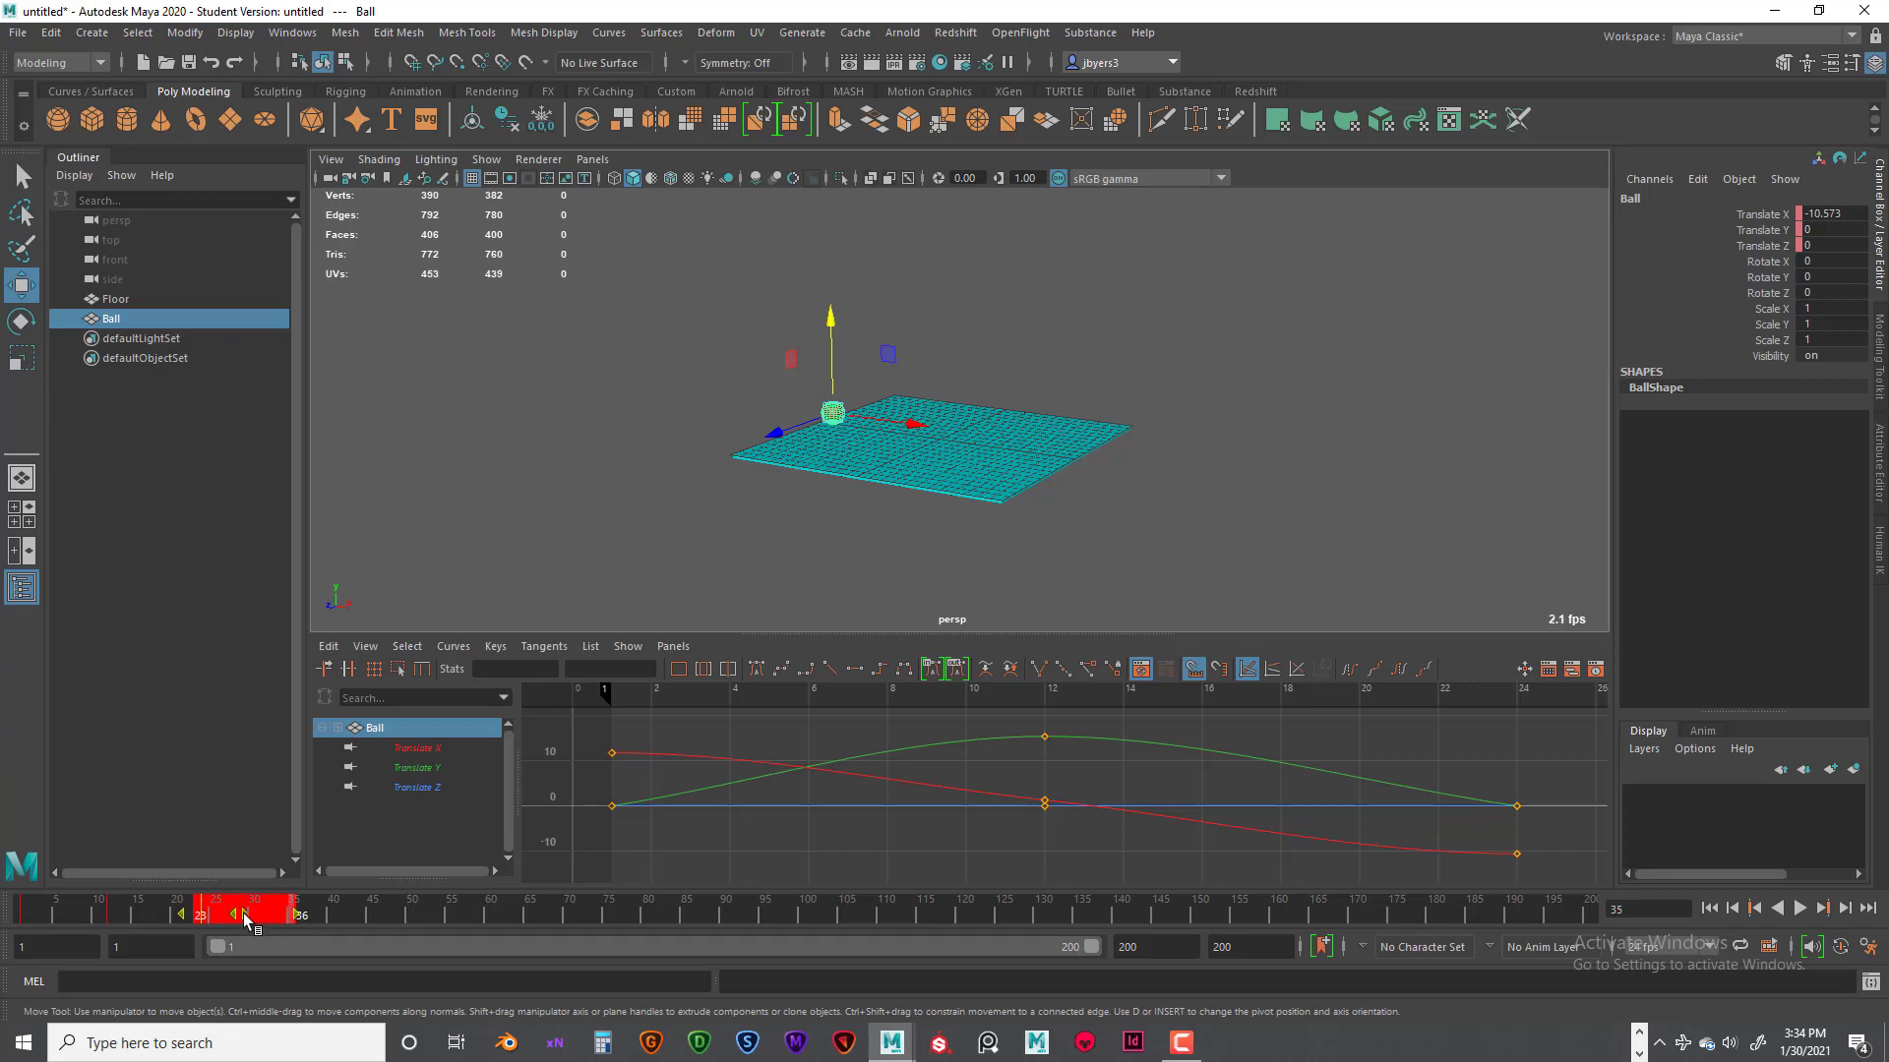
left_click_drag(245, 917, 356, 916)
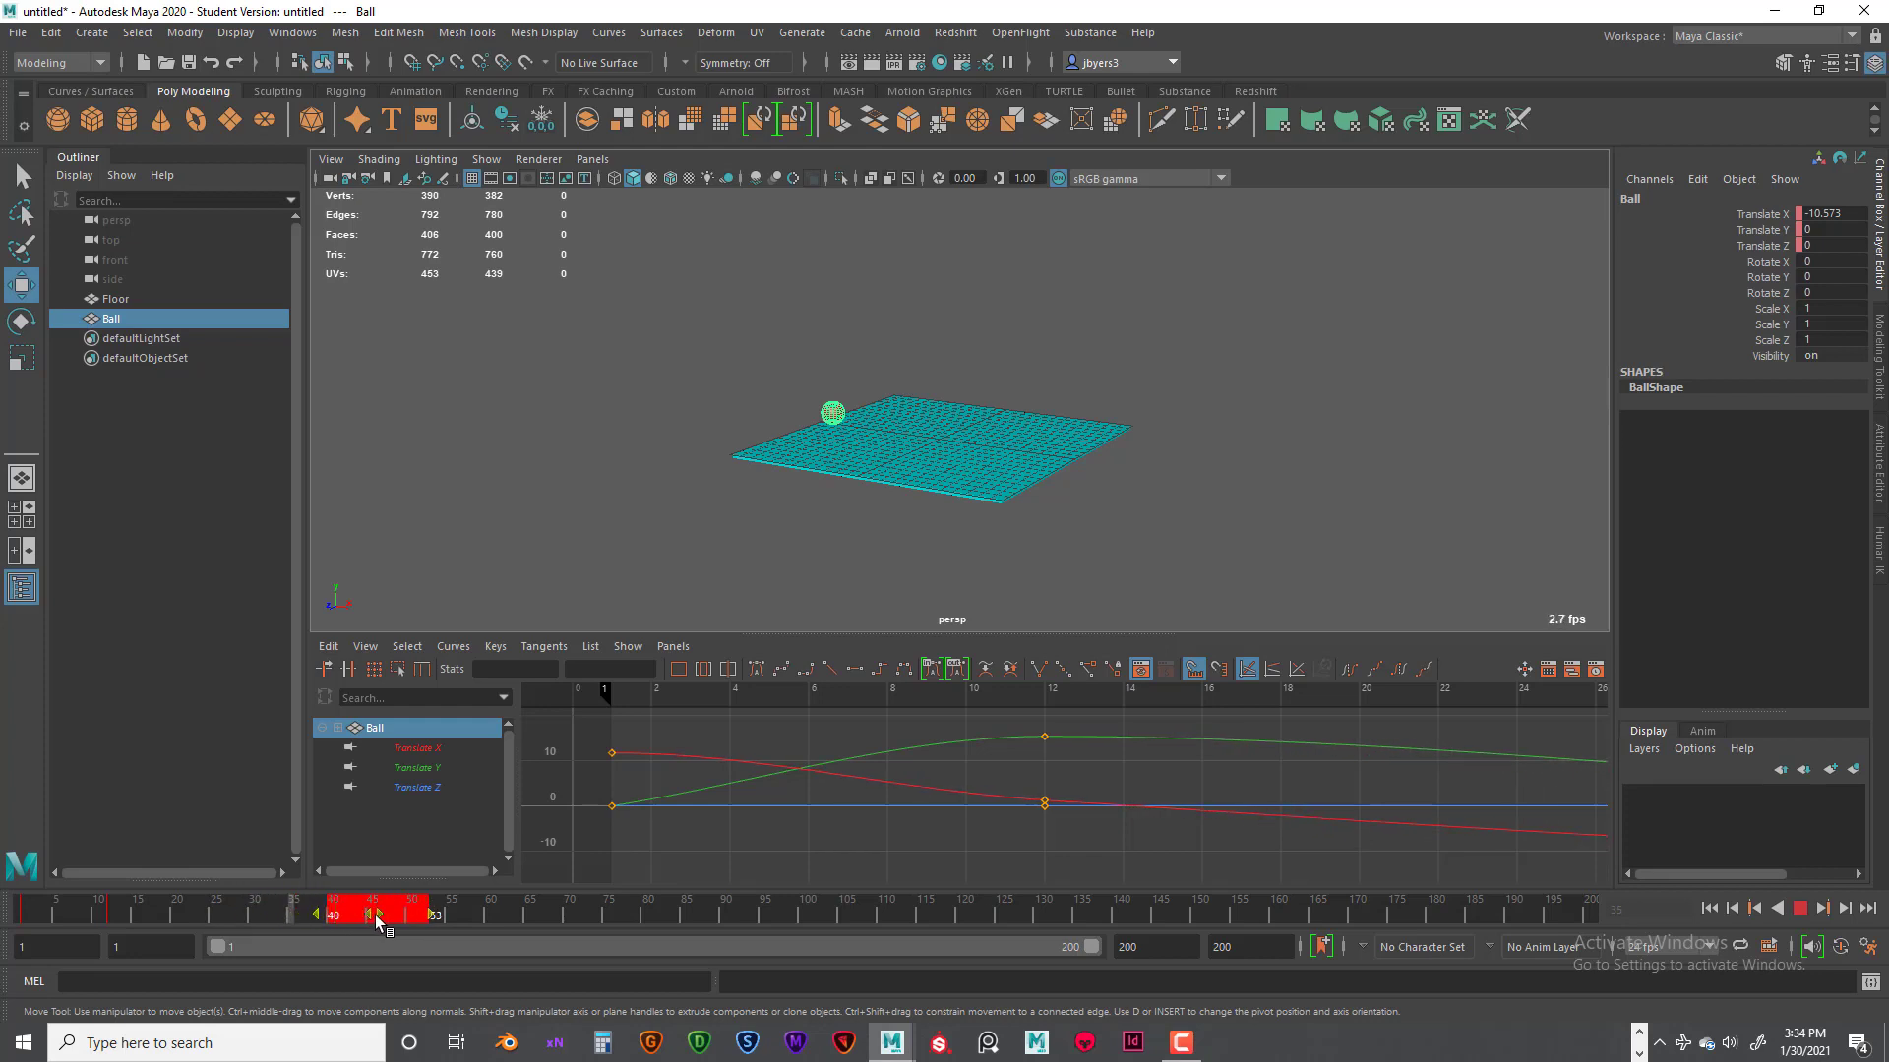
left_click_drag(365, 916, 381, 916)
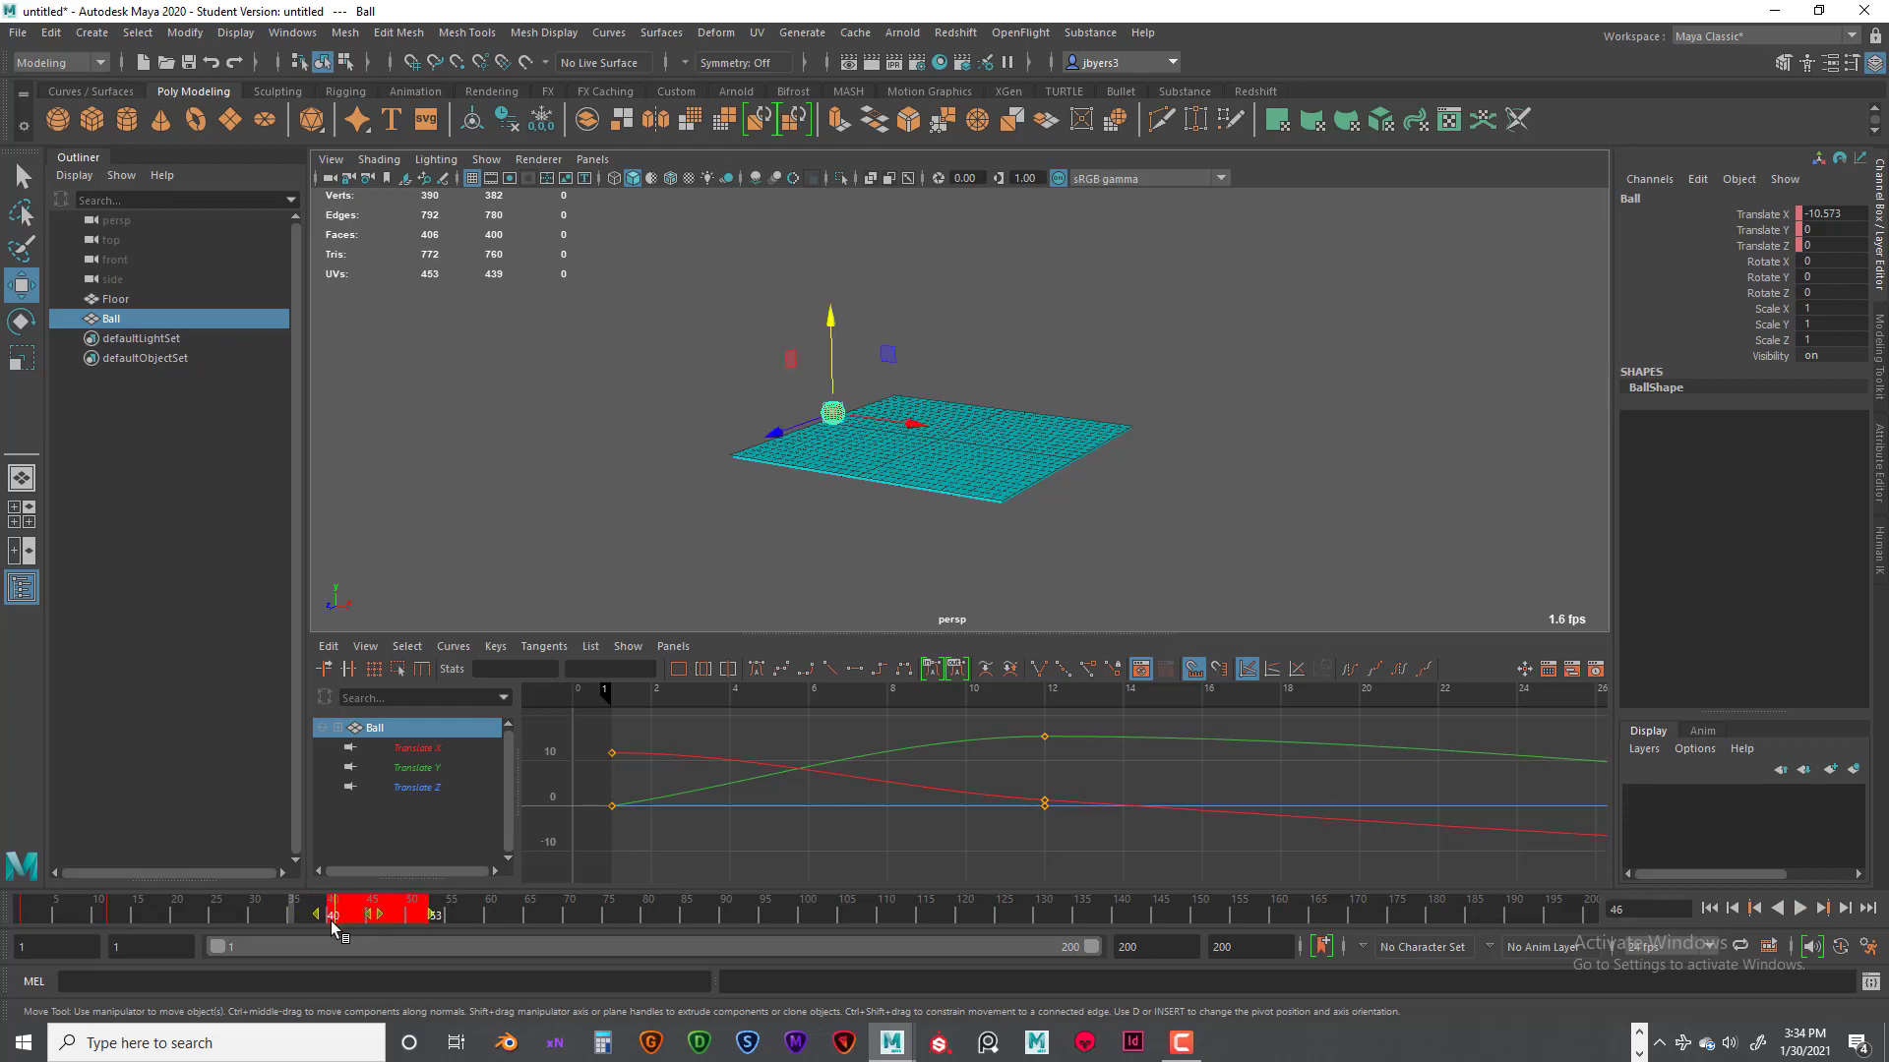
Step: Move the ball's middle key from frame 12 to frame 23 and play back the slower animation from the first frame
left_click(99, 911)
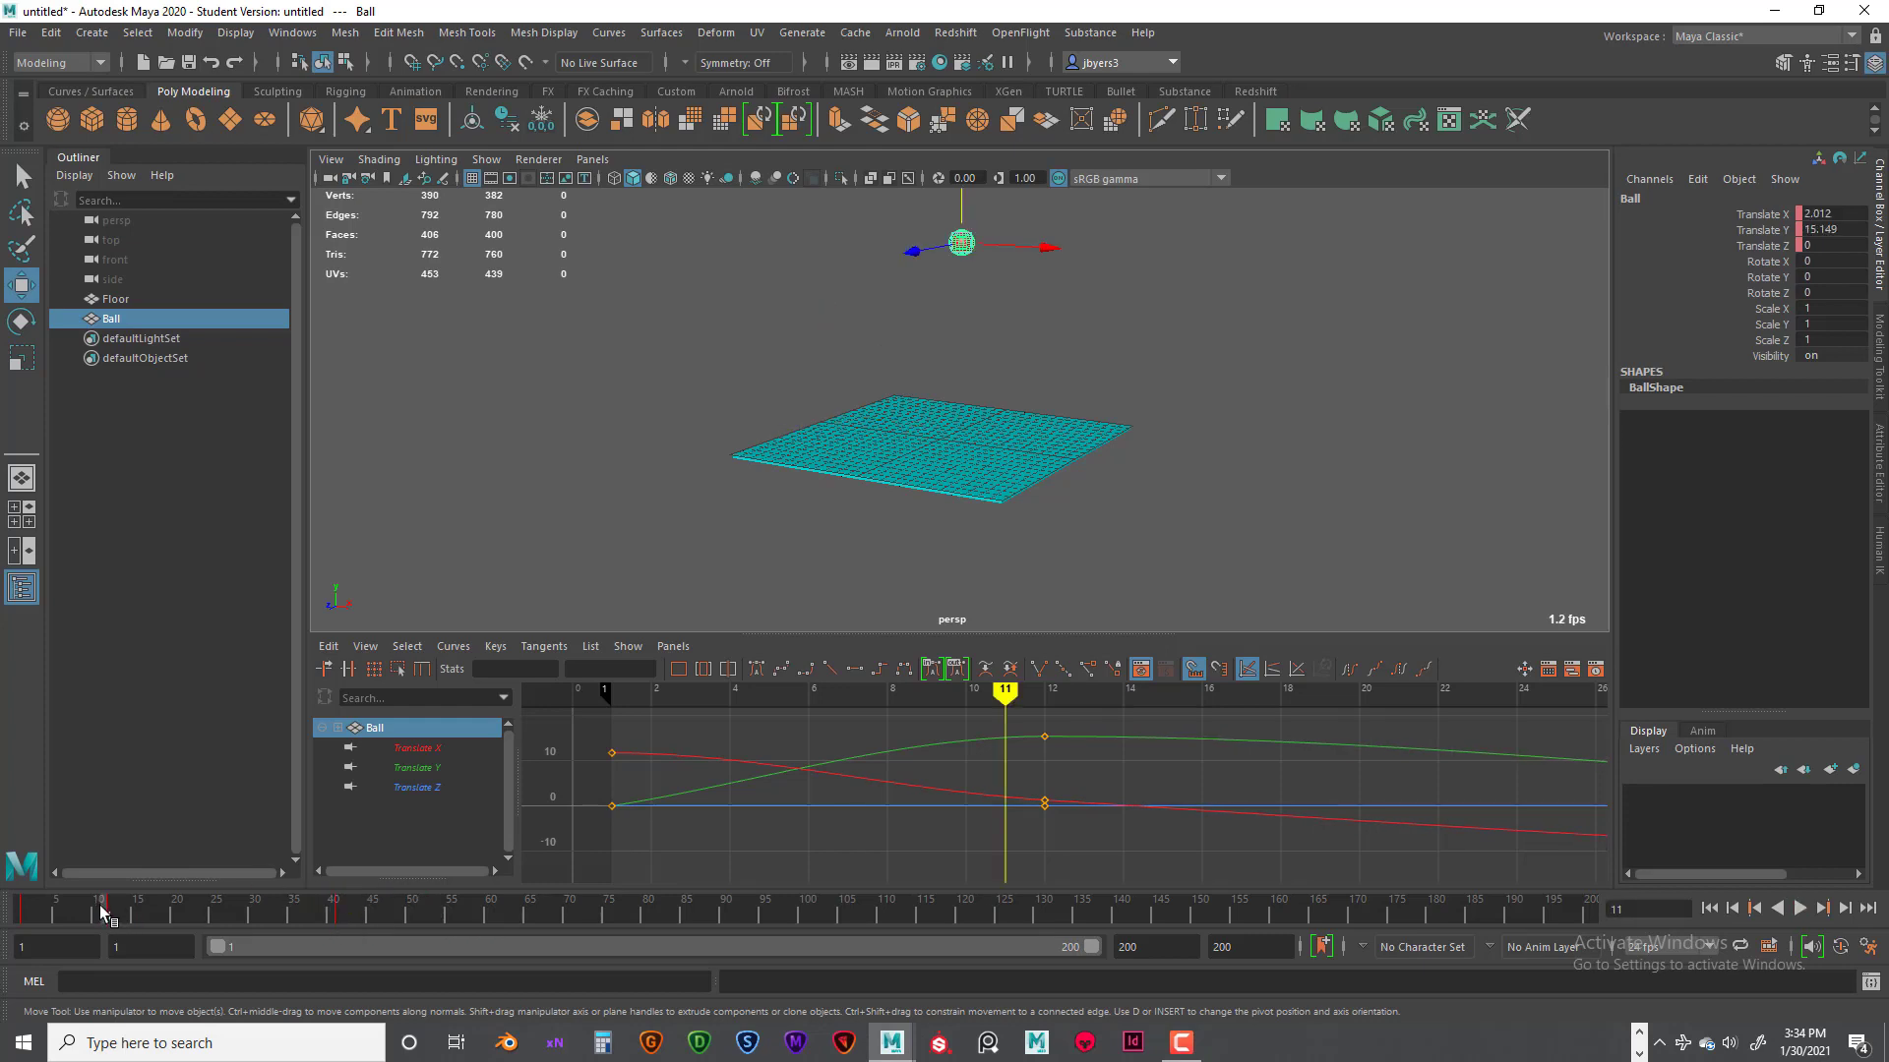
left_click_drag(103, 913, 199, 931, "shift")
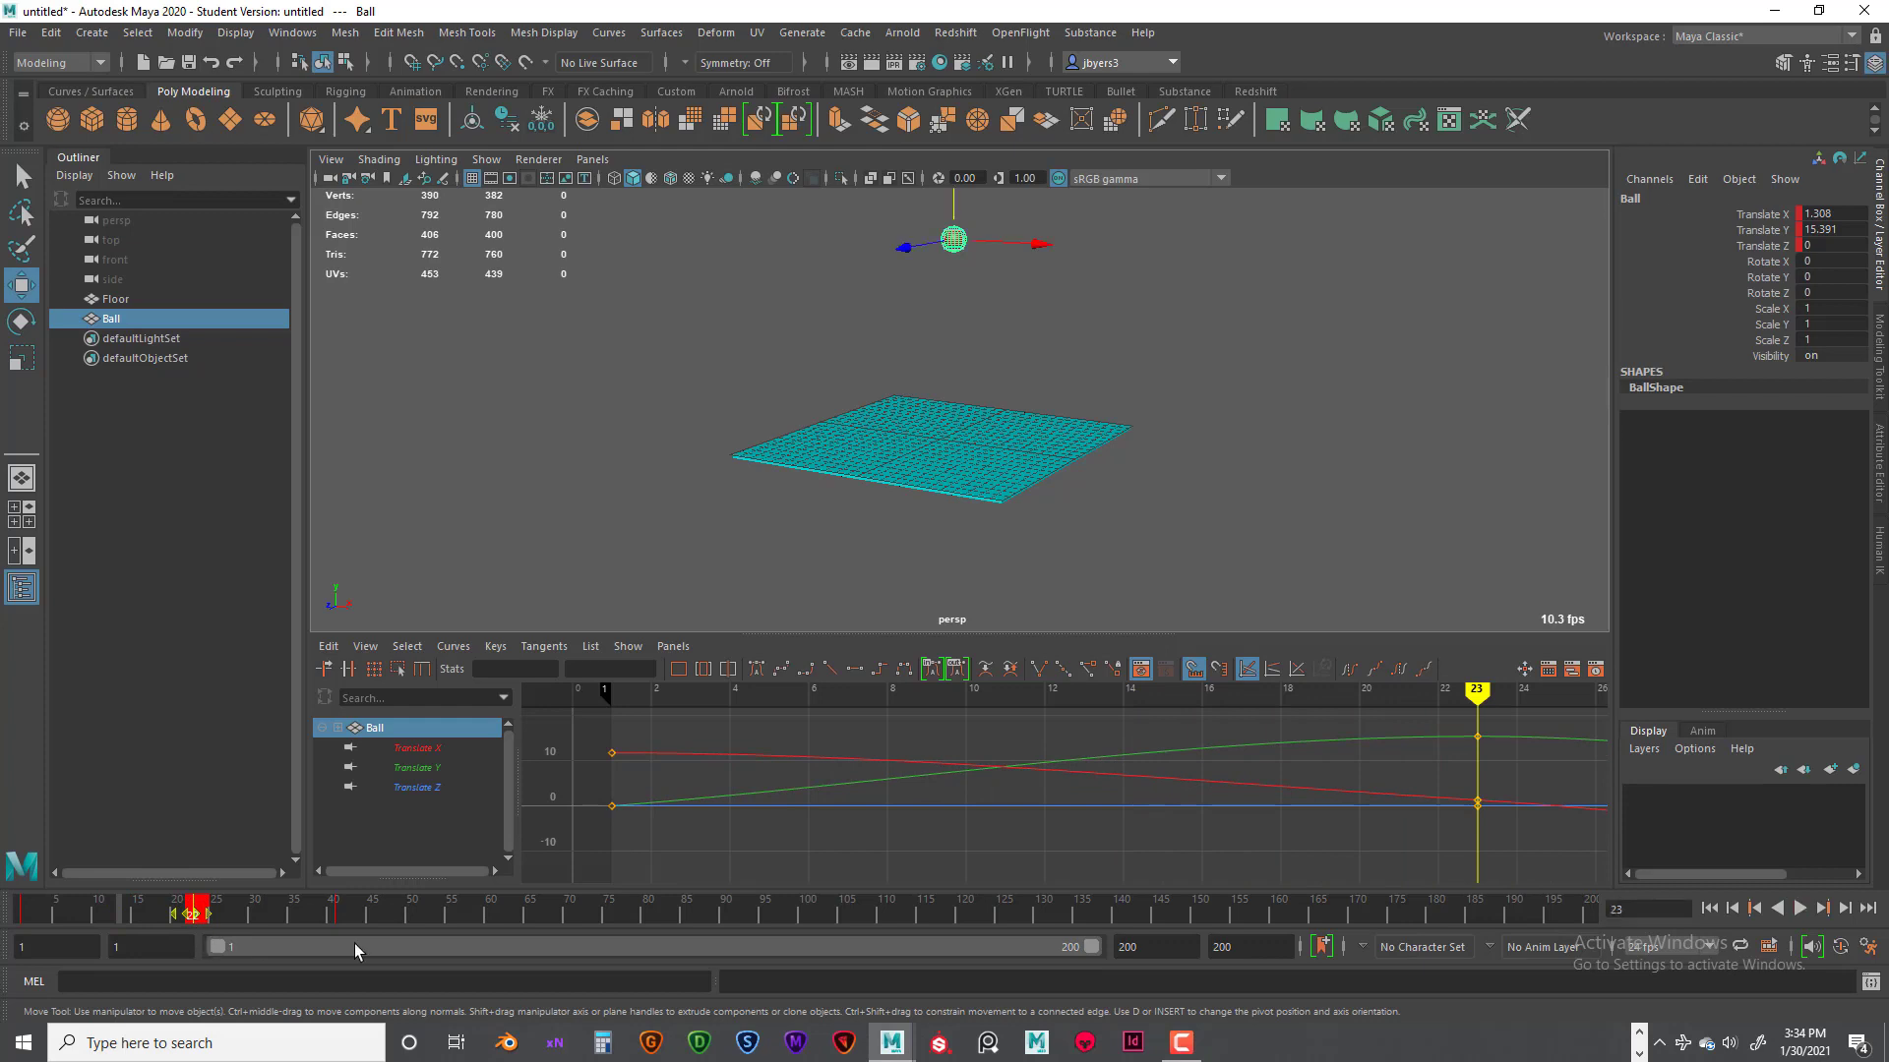
left_click(1709, 909)
left_click(1800, 909)
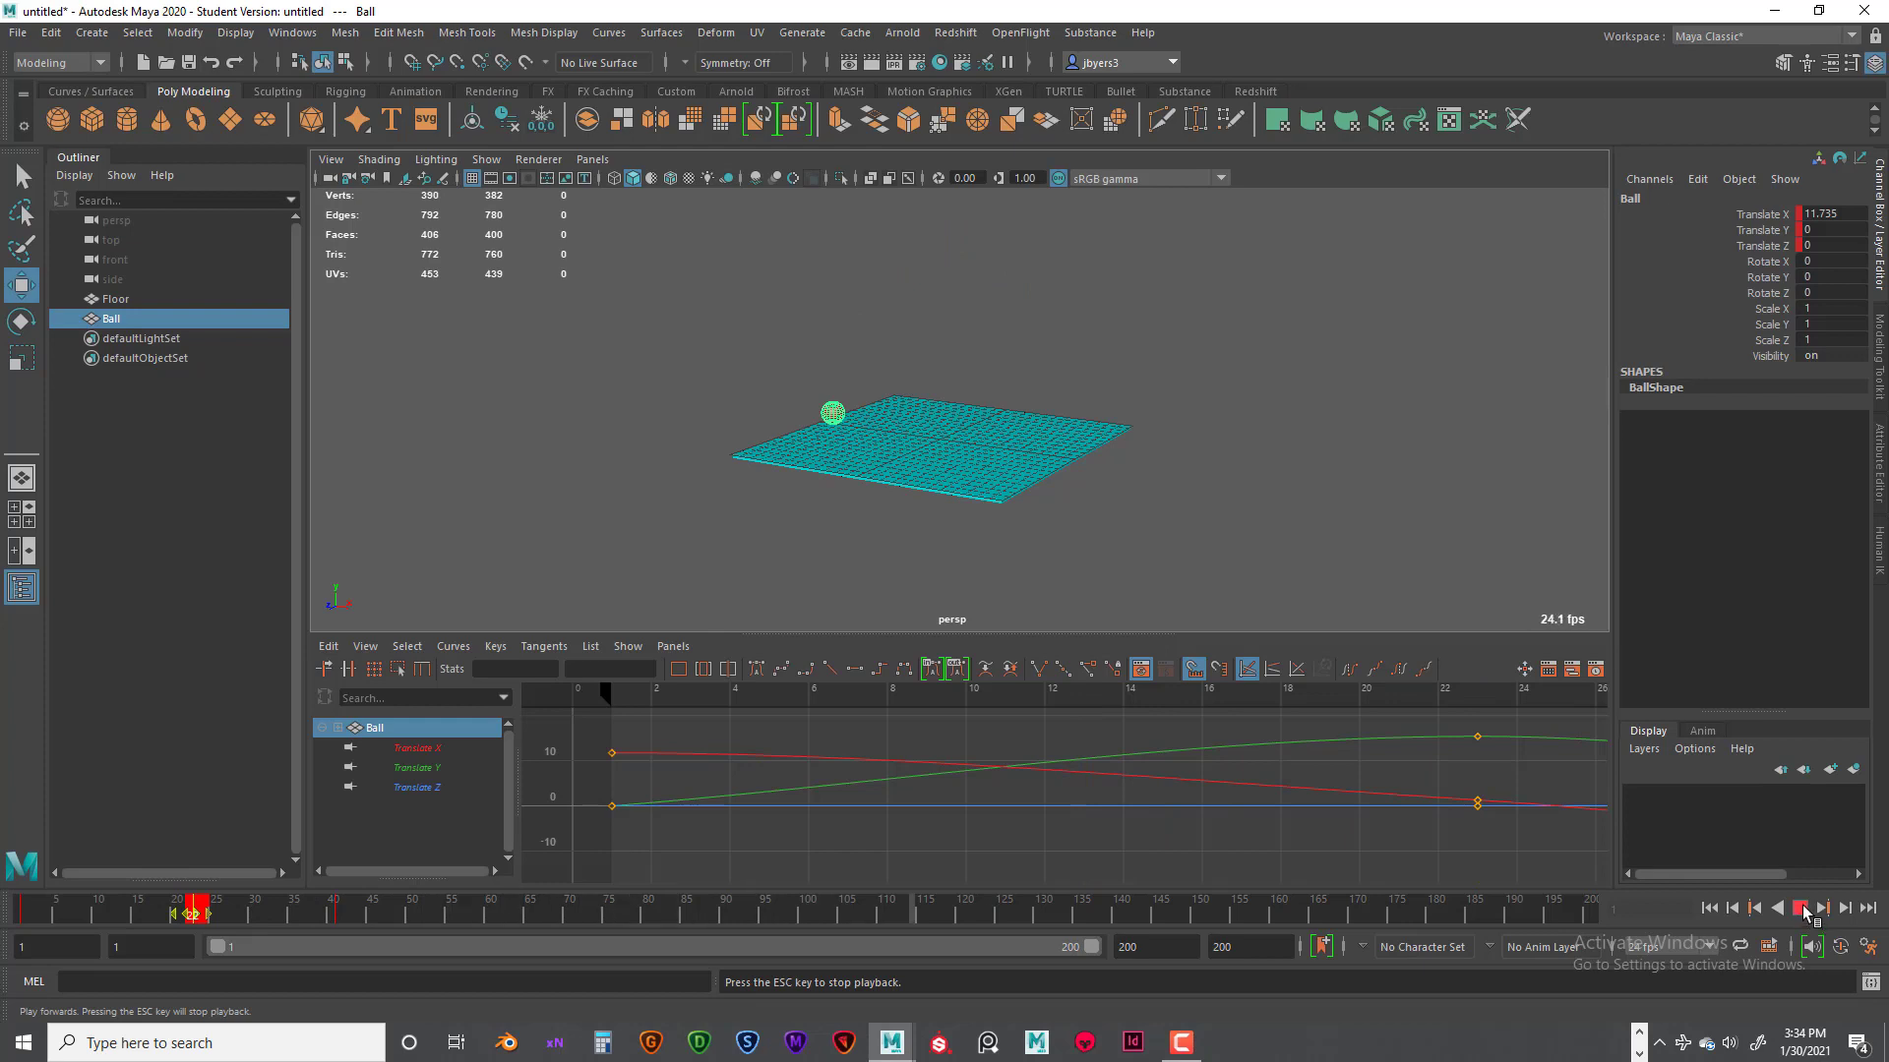
left_click(1800, 909)
left_click(419, 912)
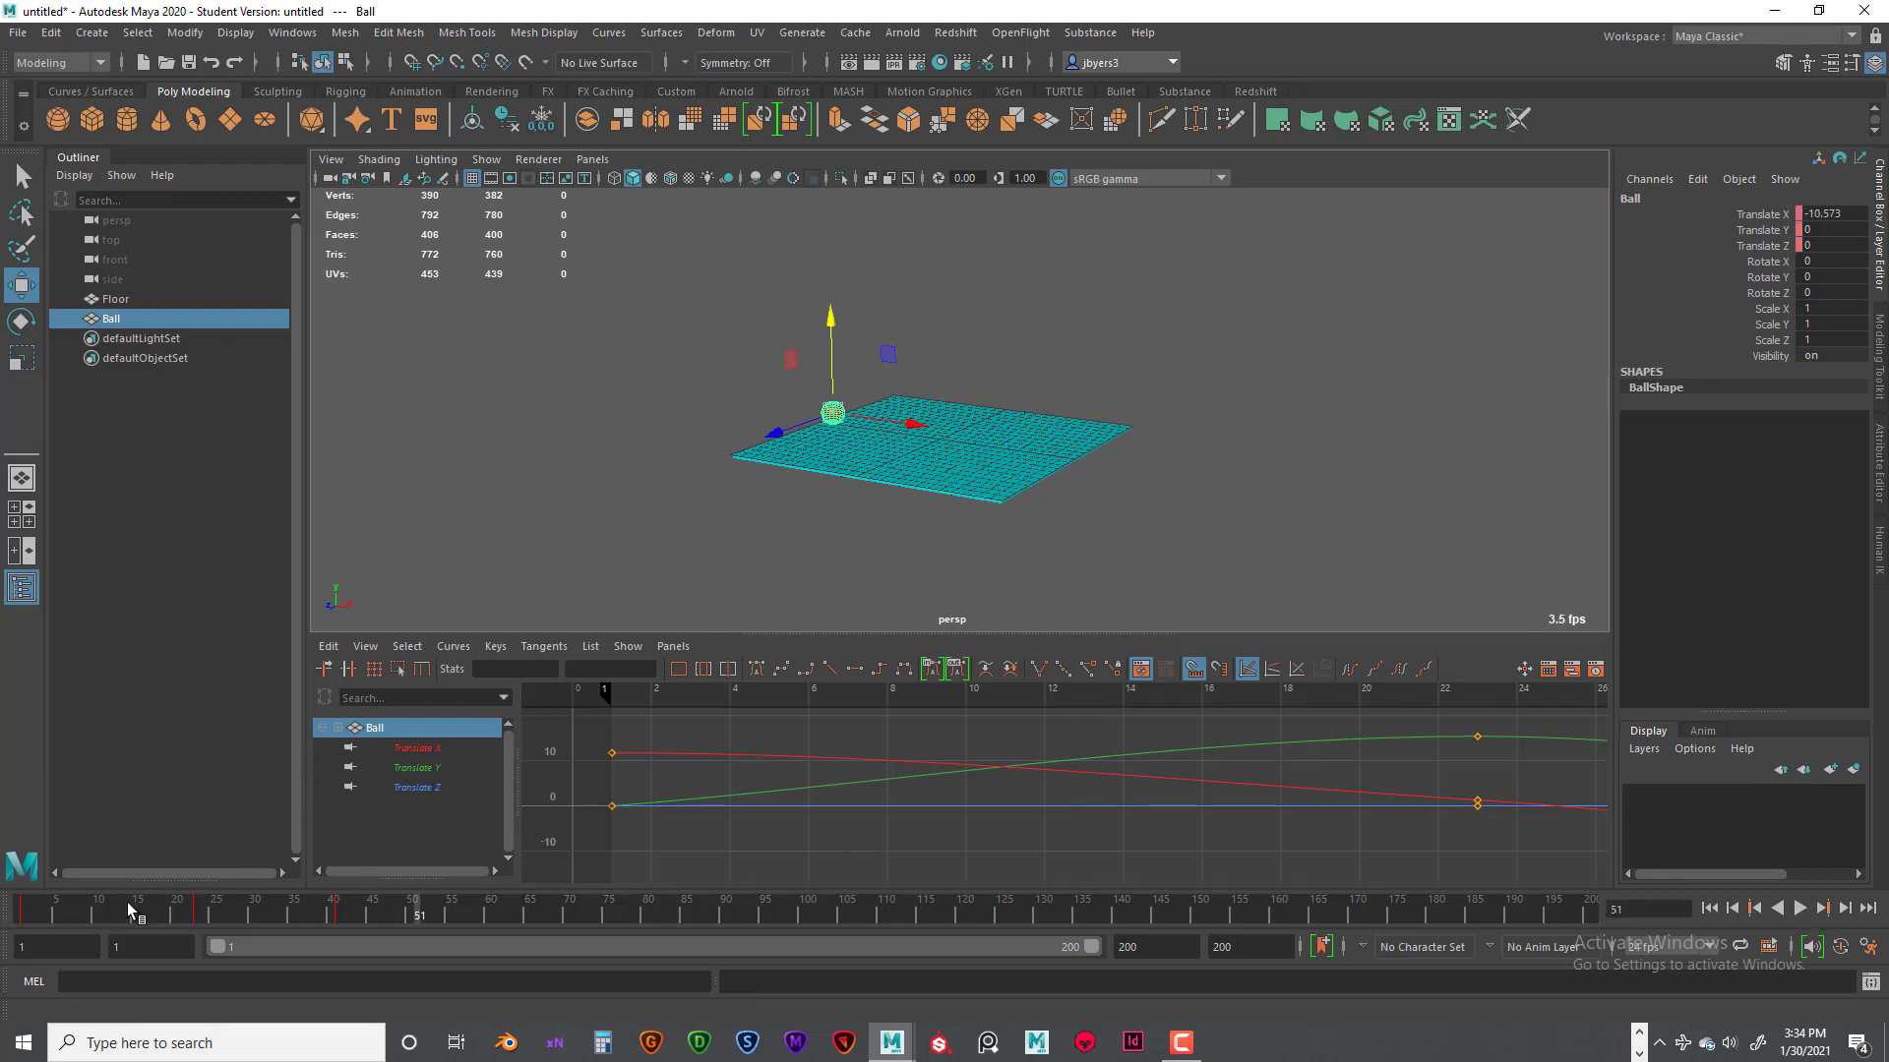
Step: Shift all of the ball's keys together so the first one falls on frame 40, and play back the delayed animation
left_click(23, 915)
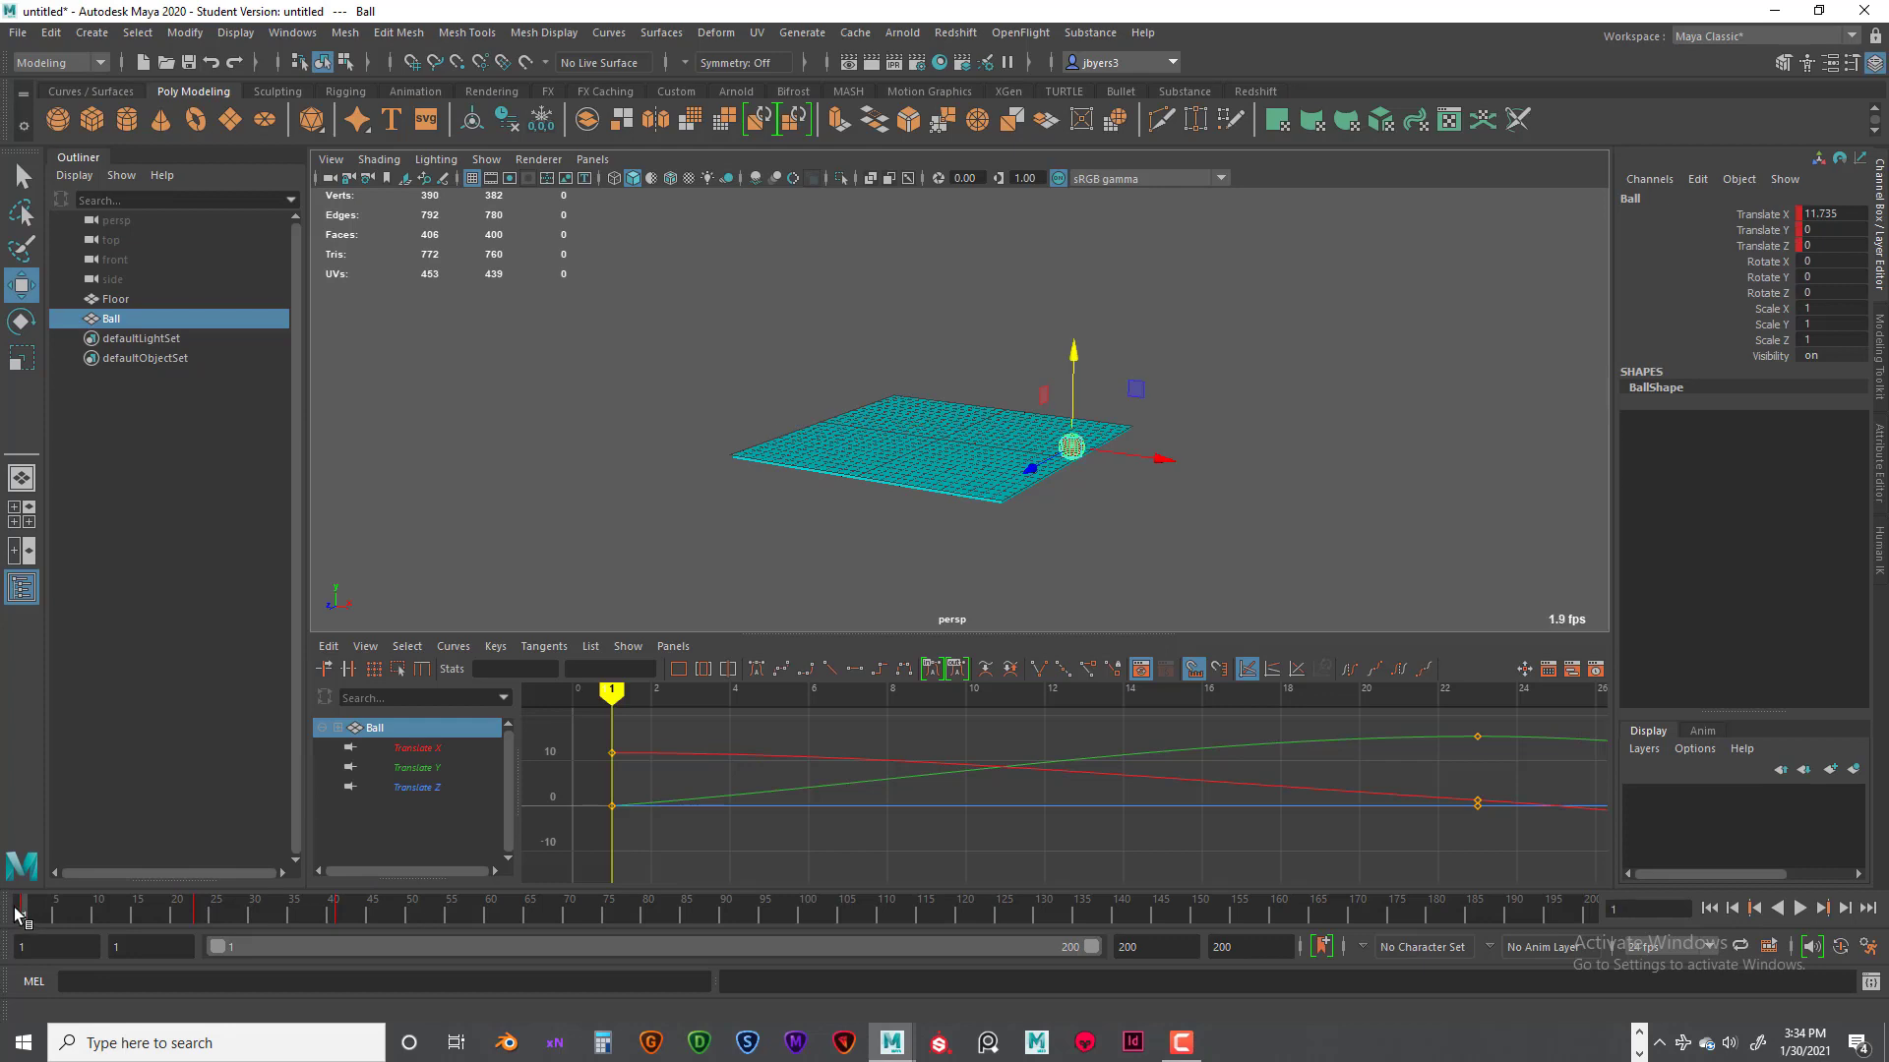
left_click_drag(34, 915, 339, 917)
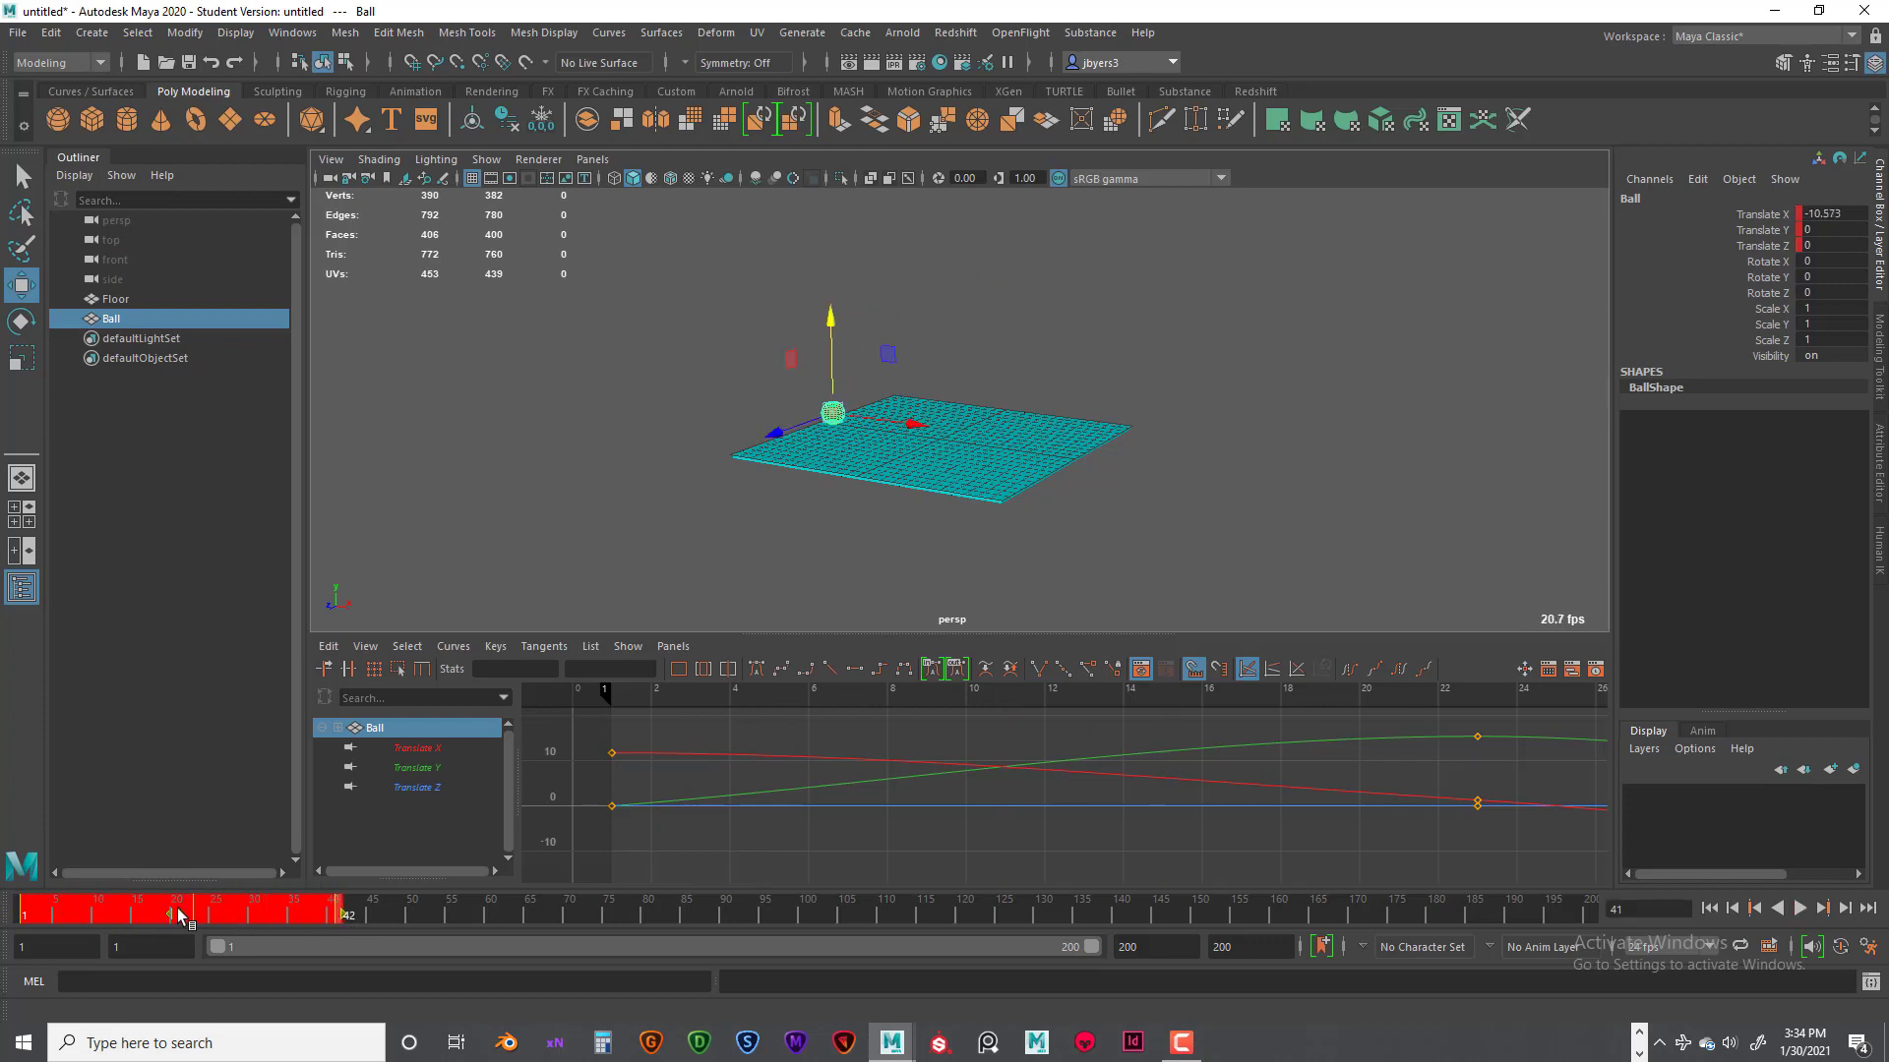
left_click_drag(180, 915, 489, 923)
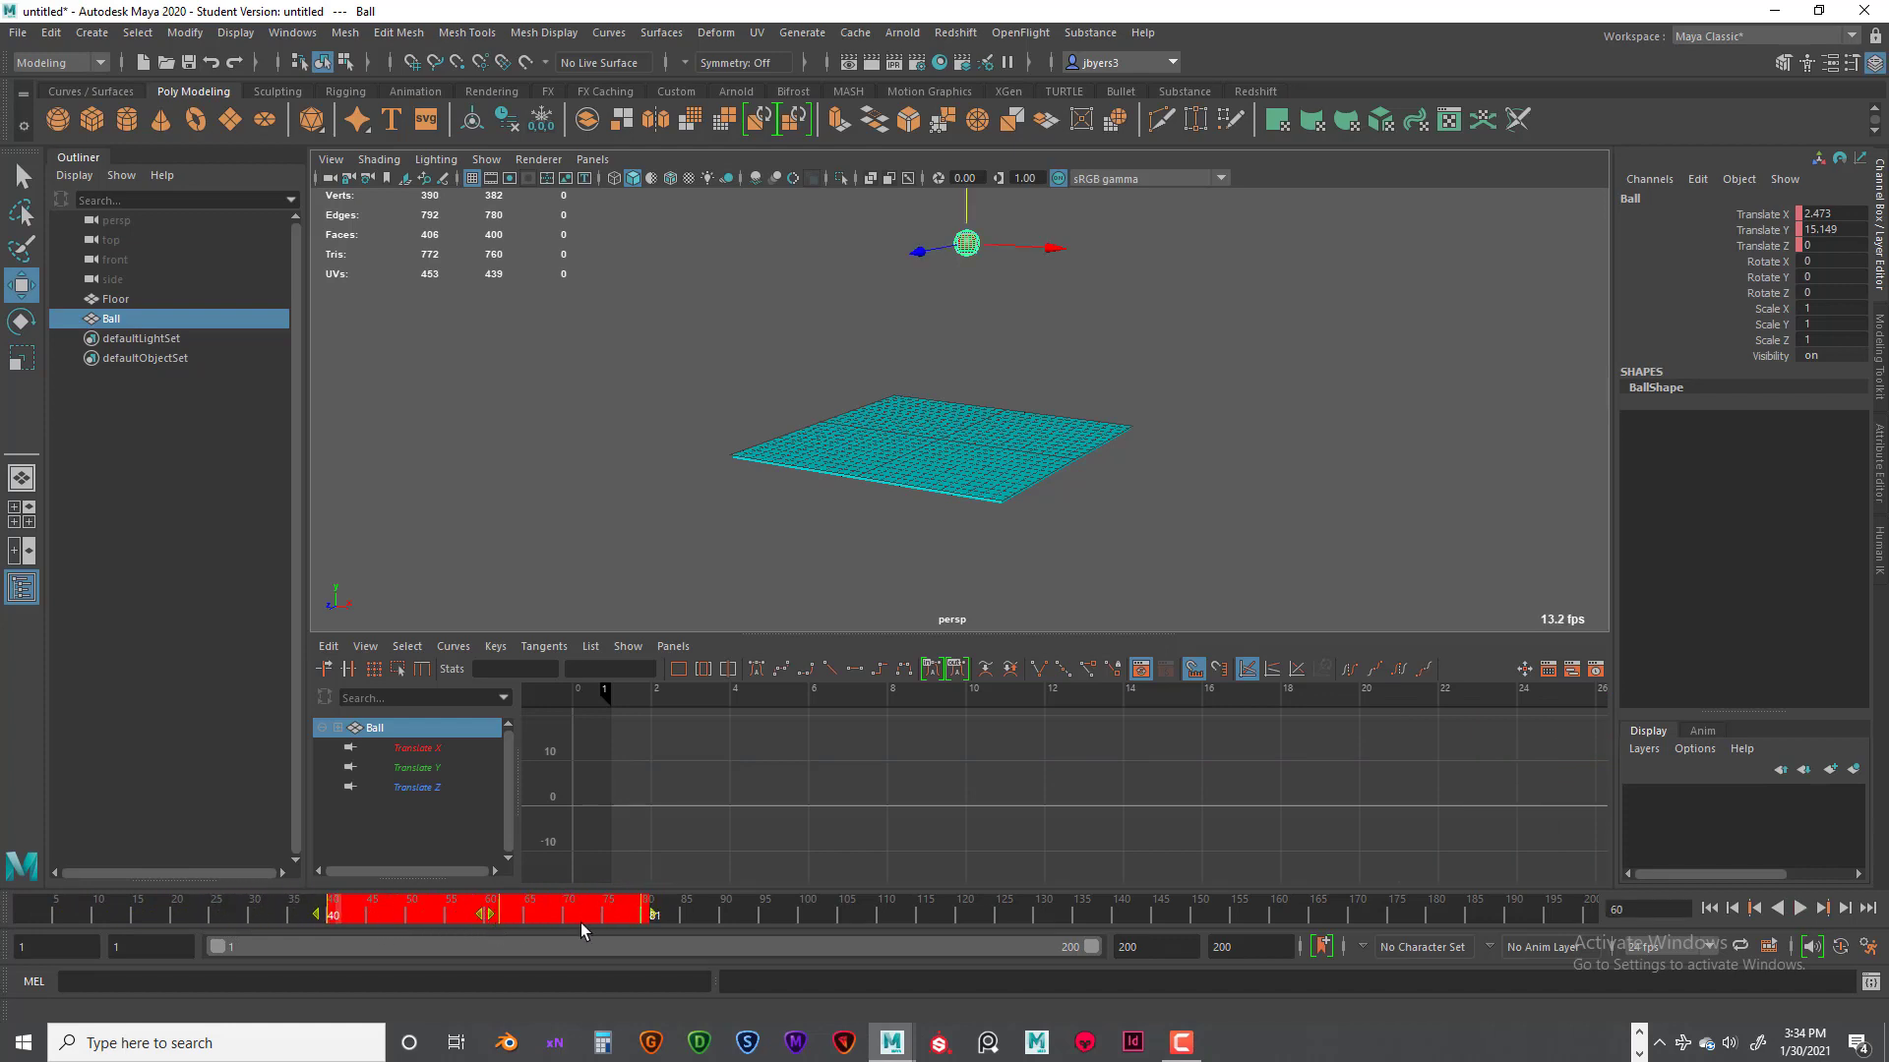
left_click(1712, 910)
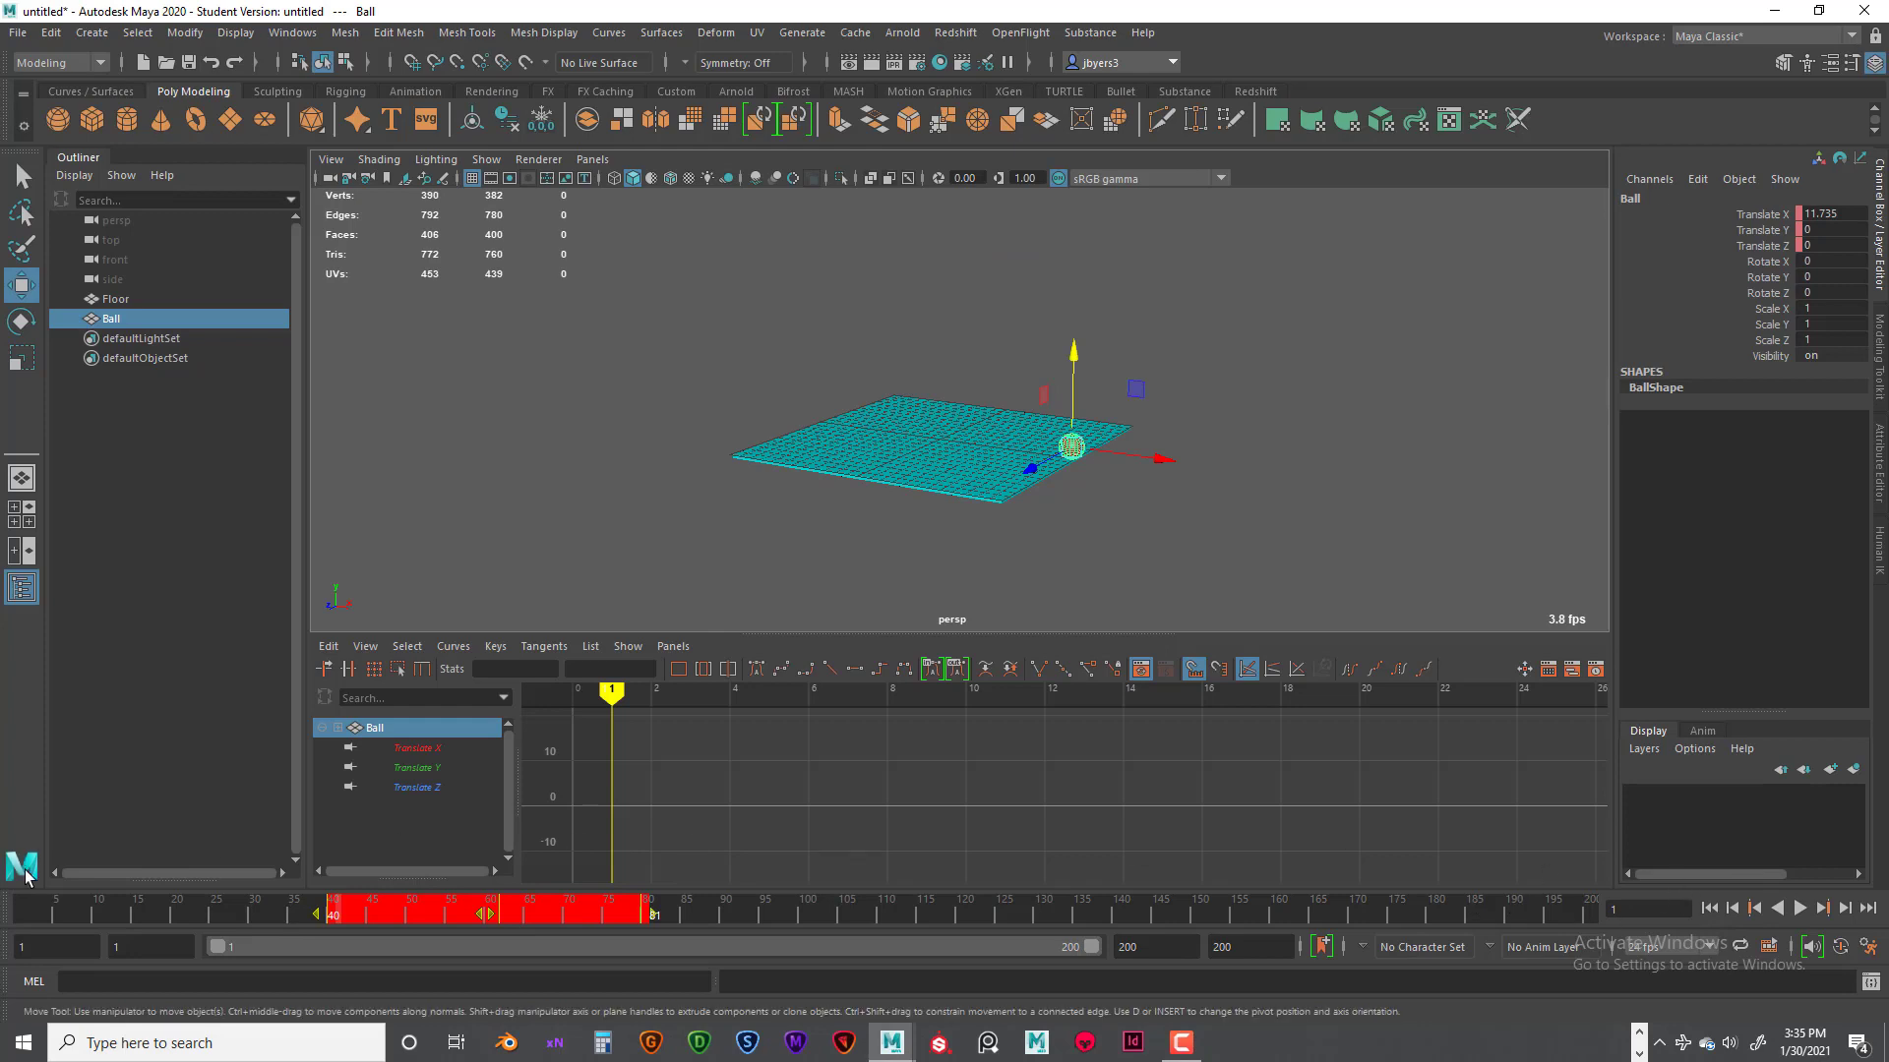
left_click(40, 910)
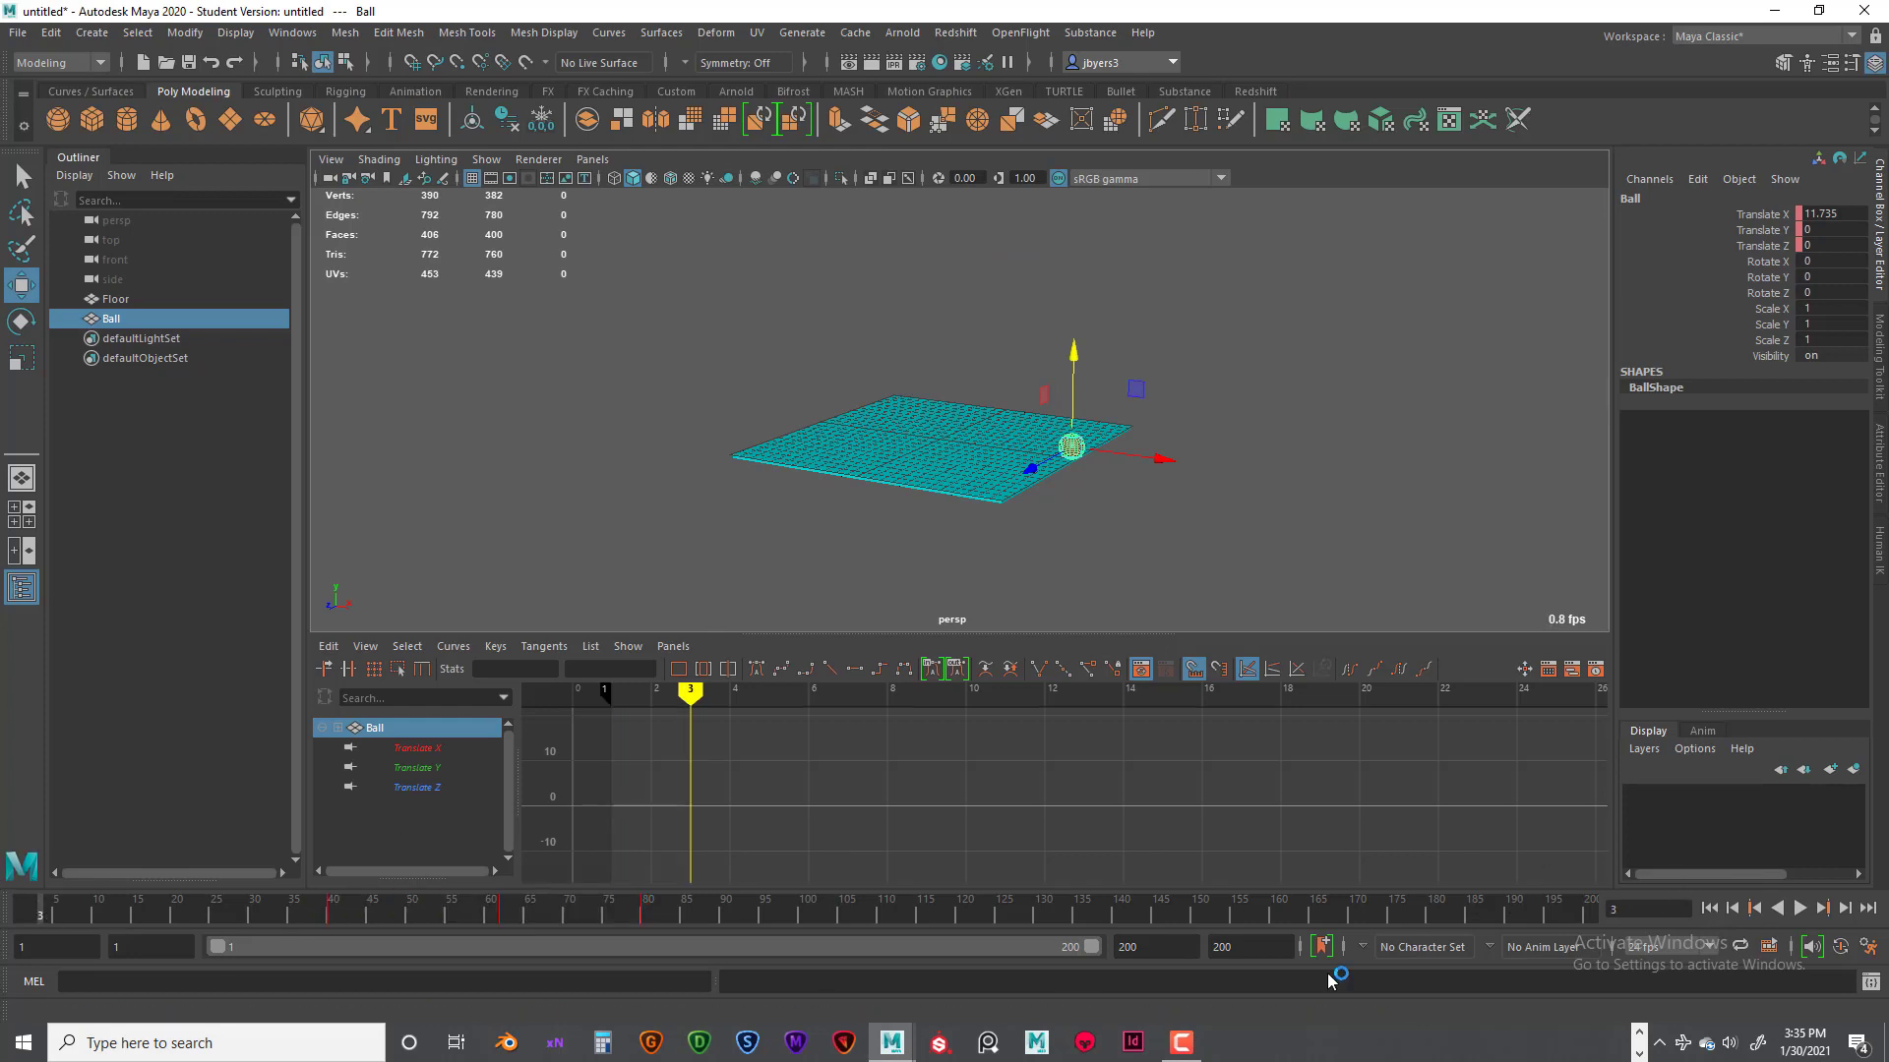
left_click(1710, 909)
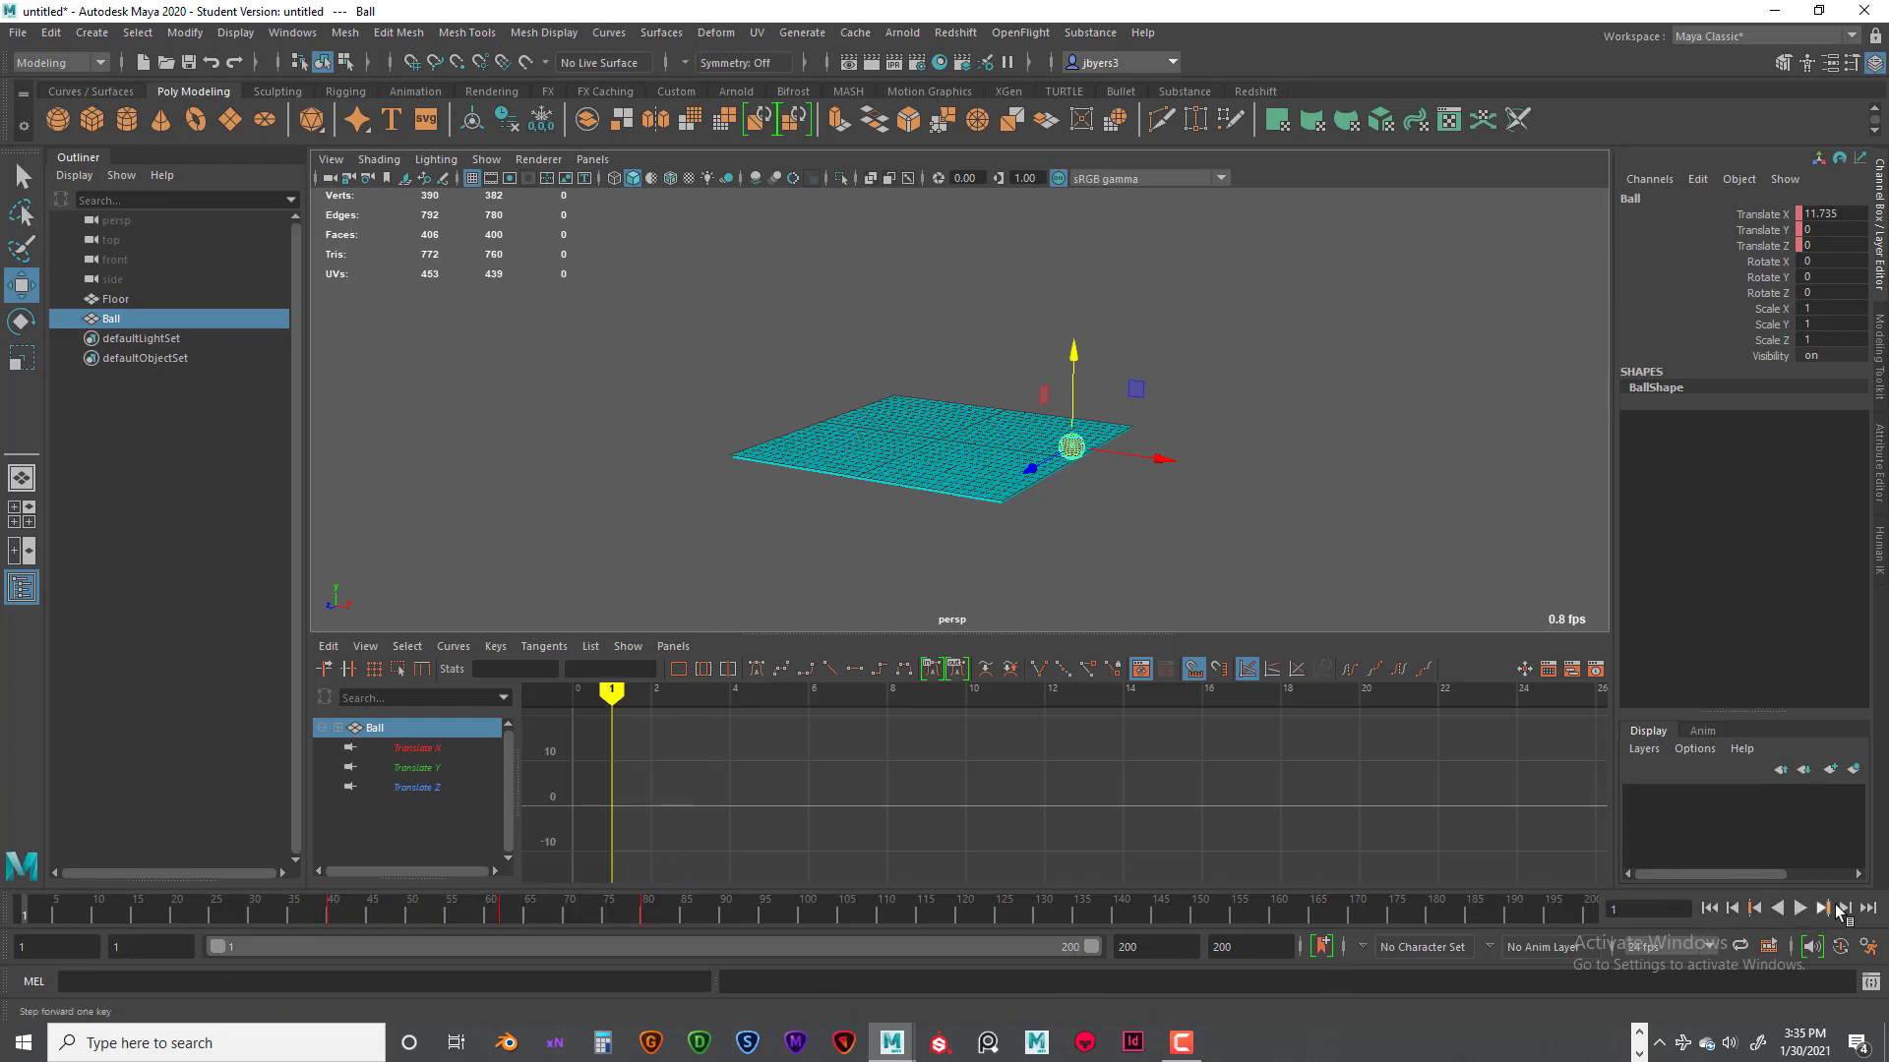
left_click(1797, 908)
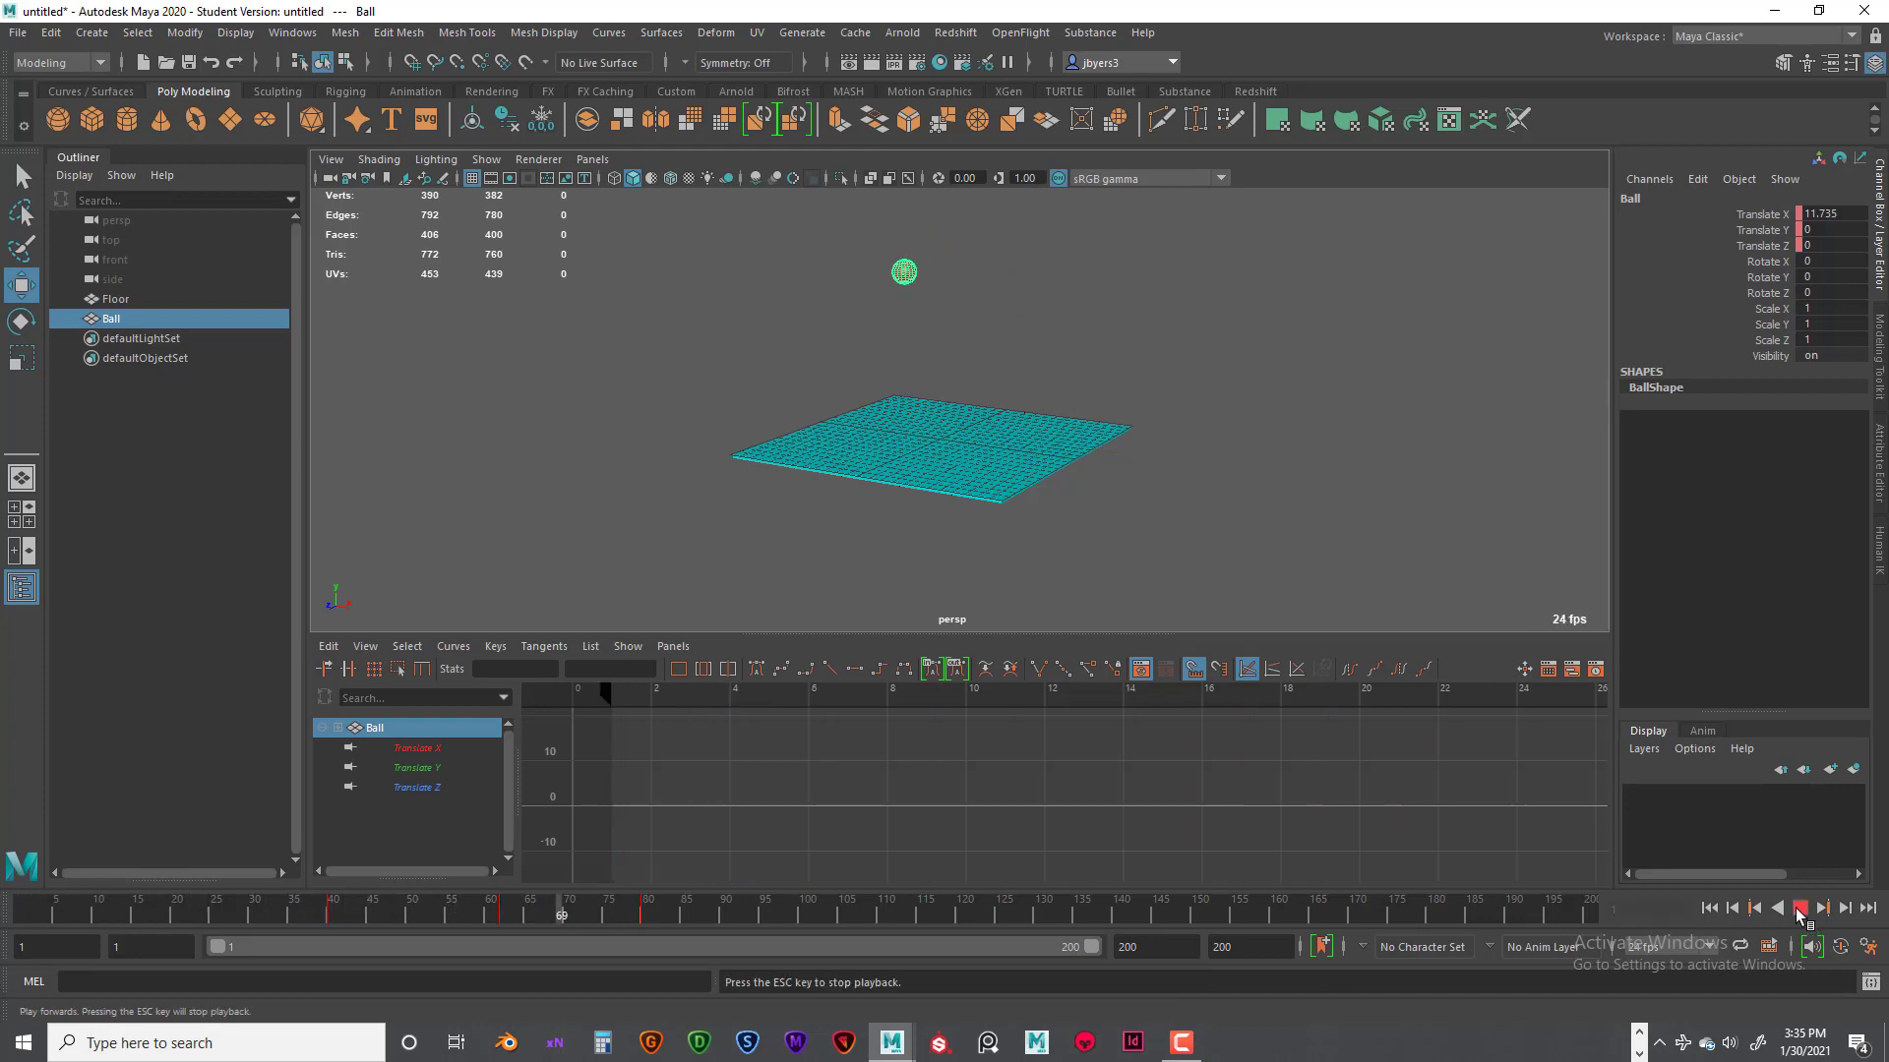
left_click(1797, 908)
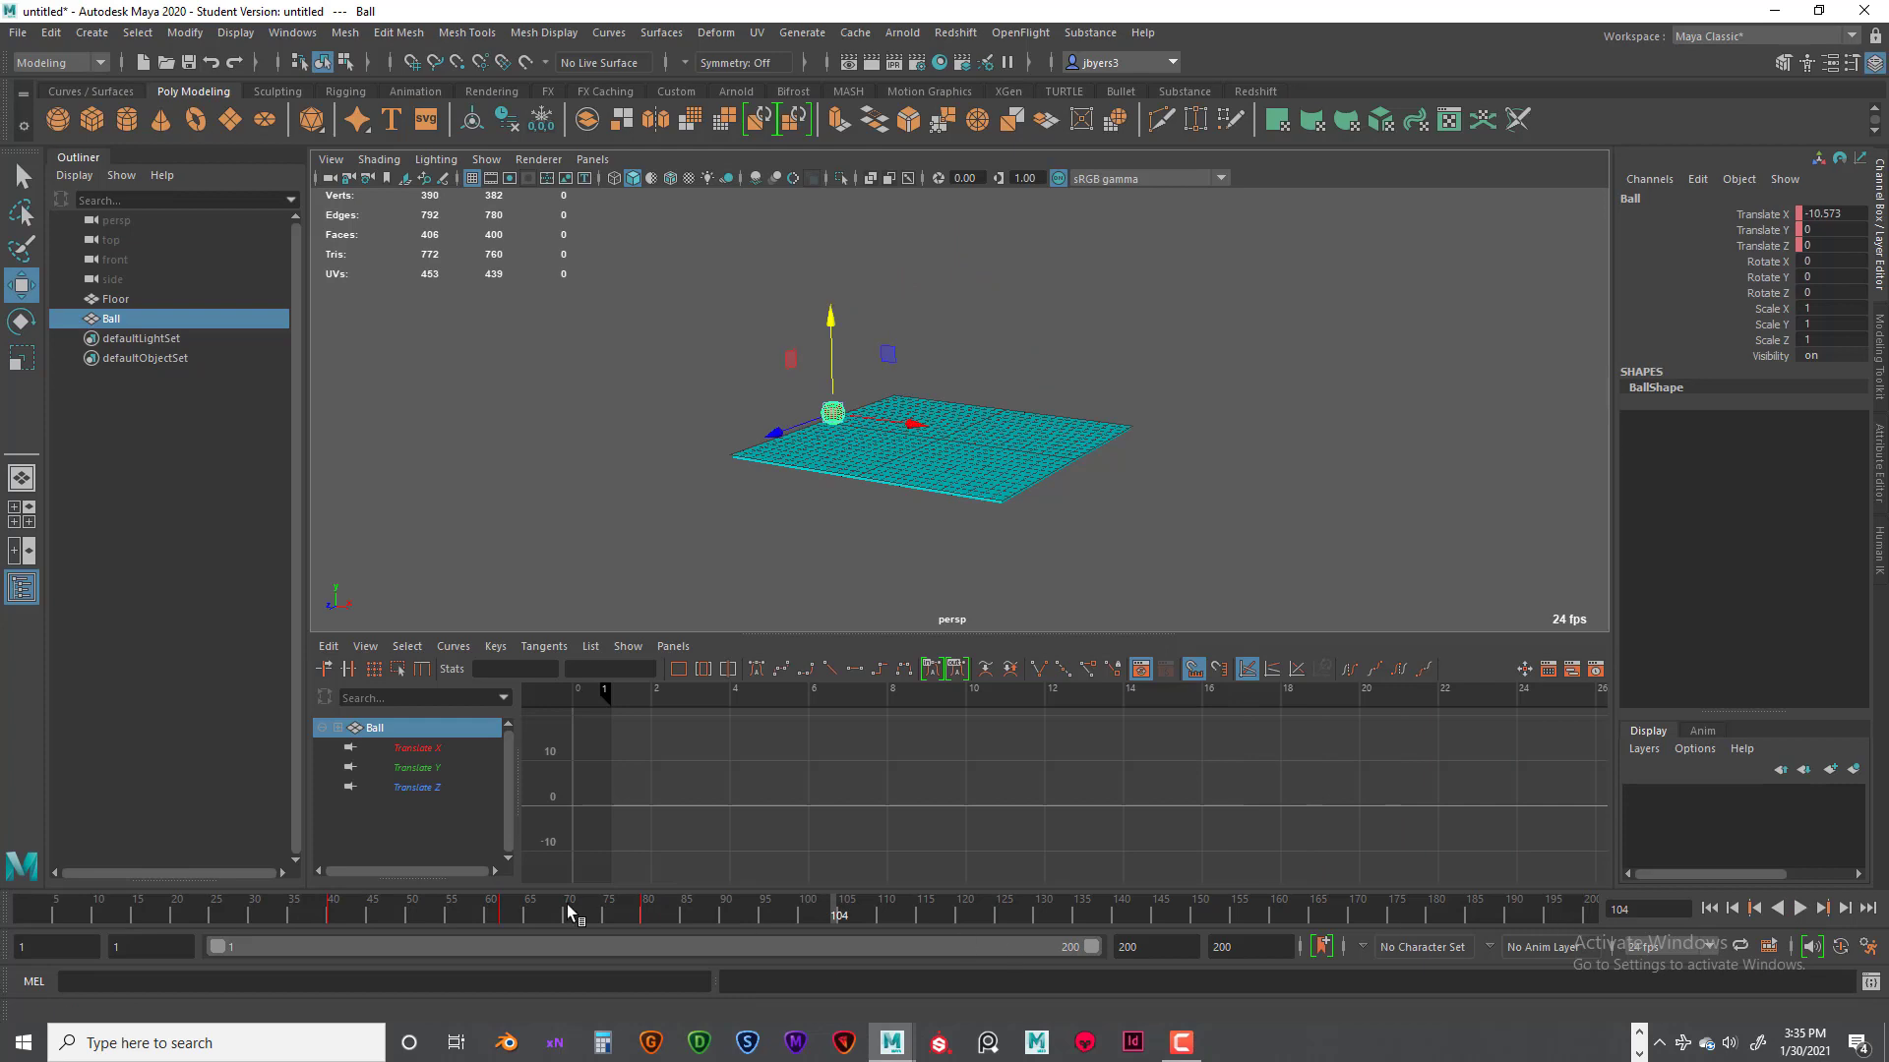
left_click(647, 915)
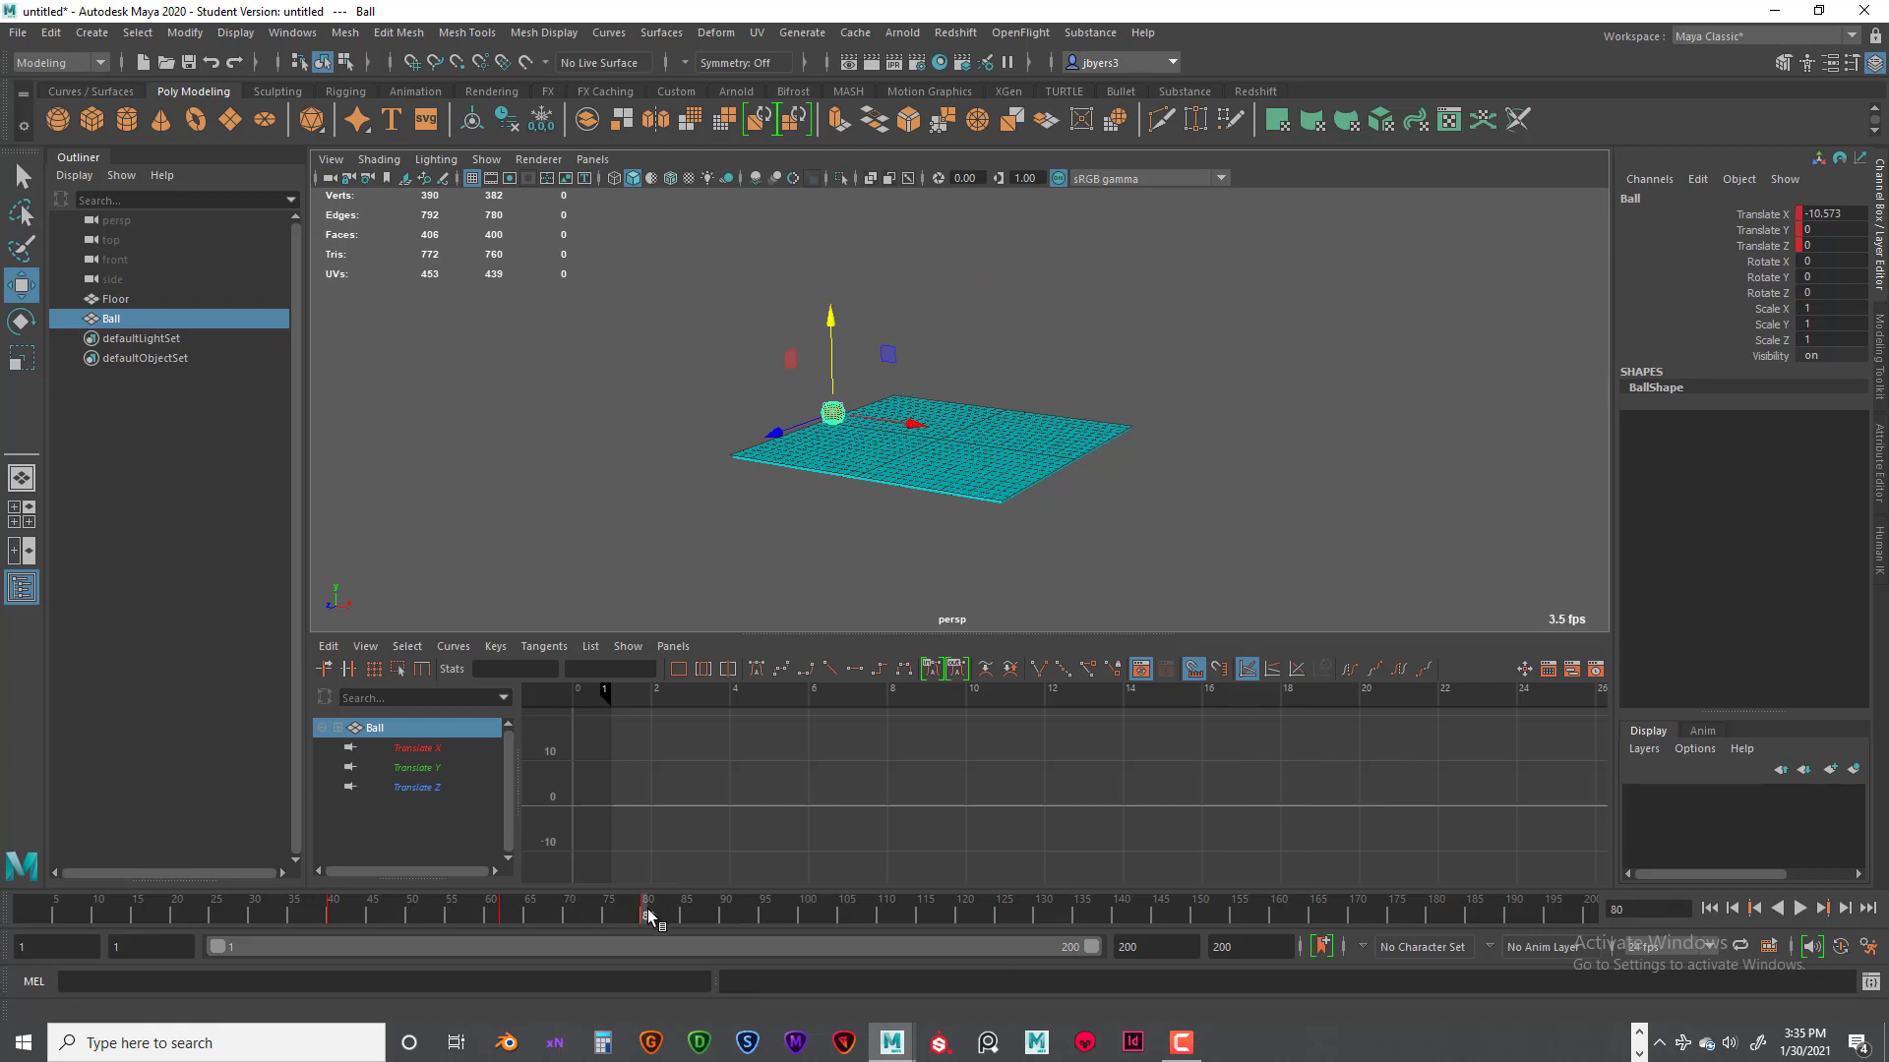
Step: Cut the ball's frame 40 key and paste it at frame 43
left_click(335, 915)
right_click(331, 915)
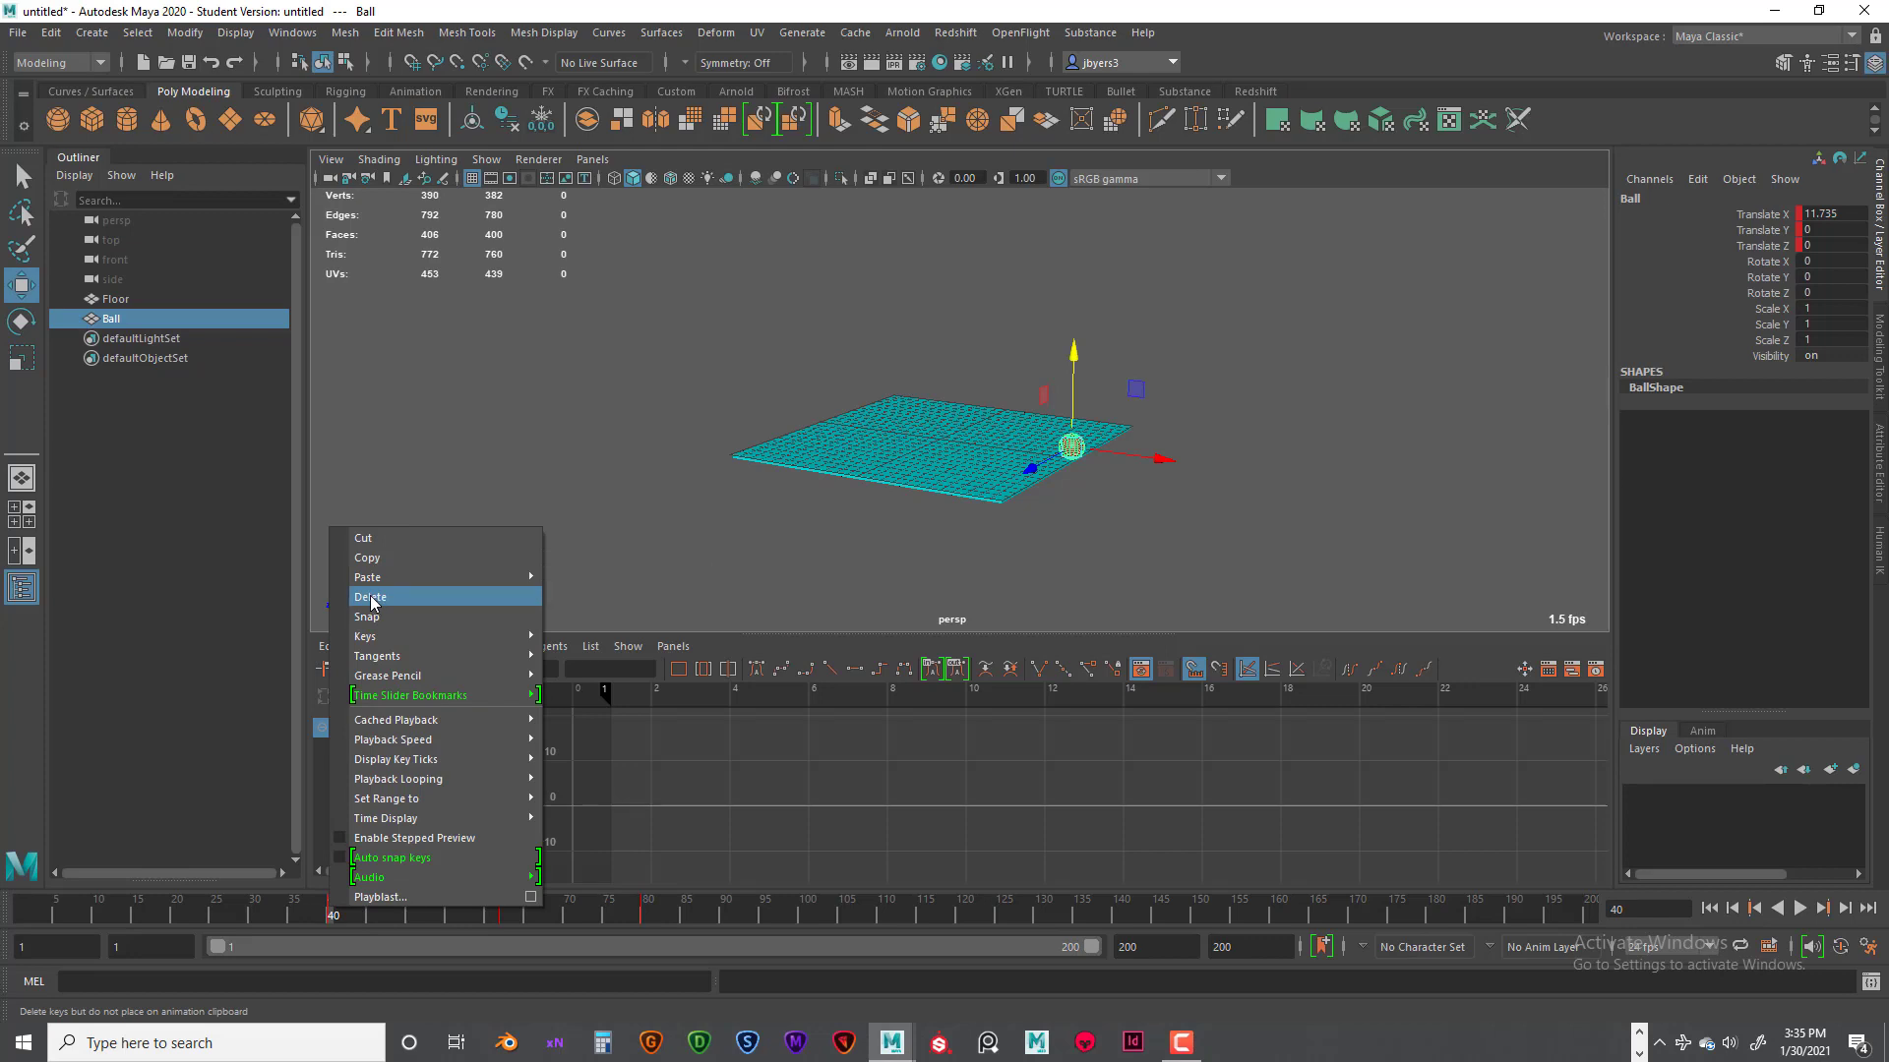
mouse_move(371, 583)
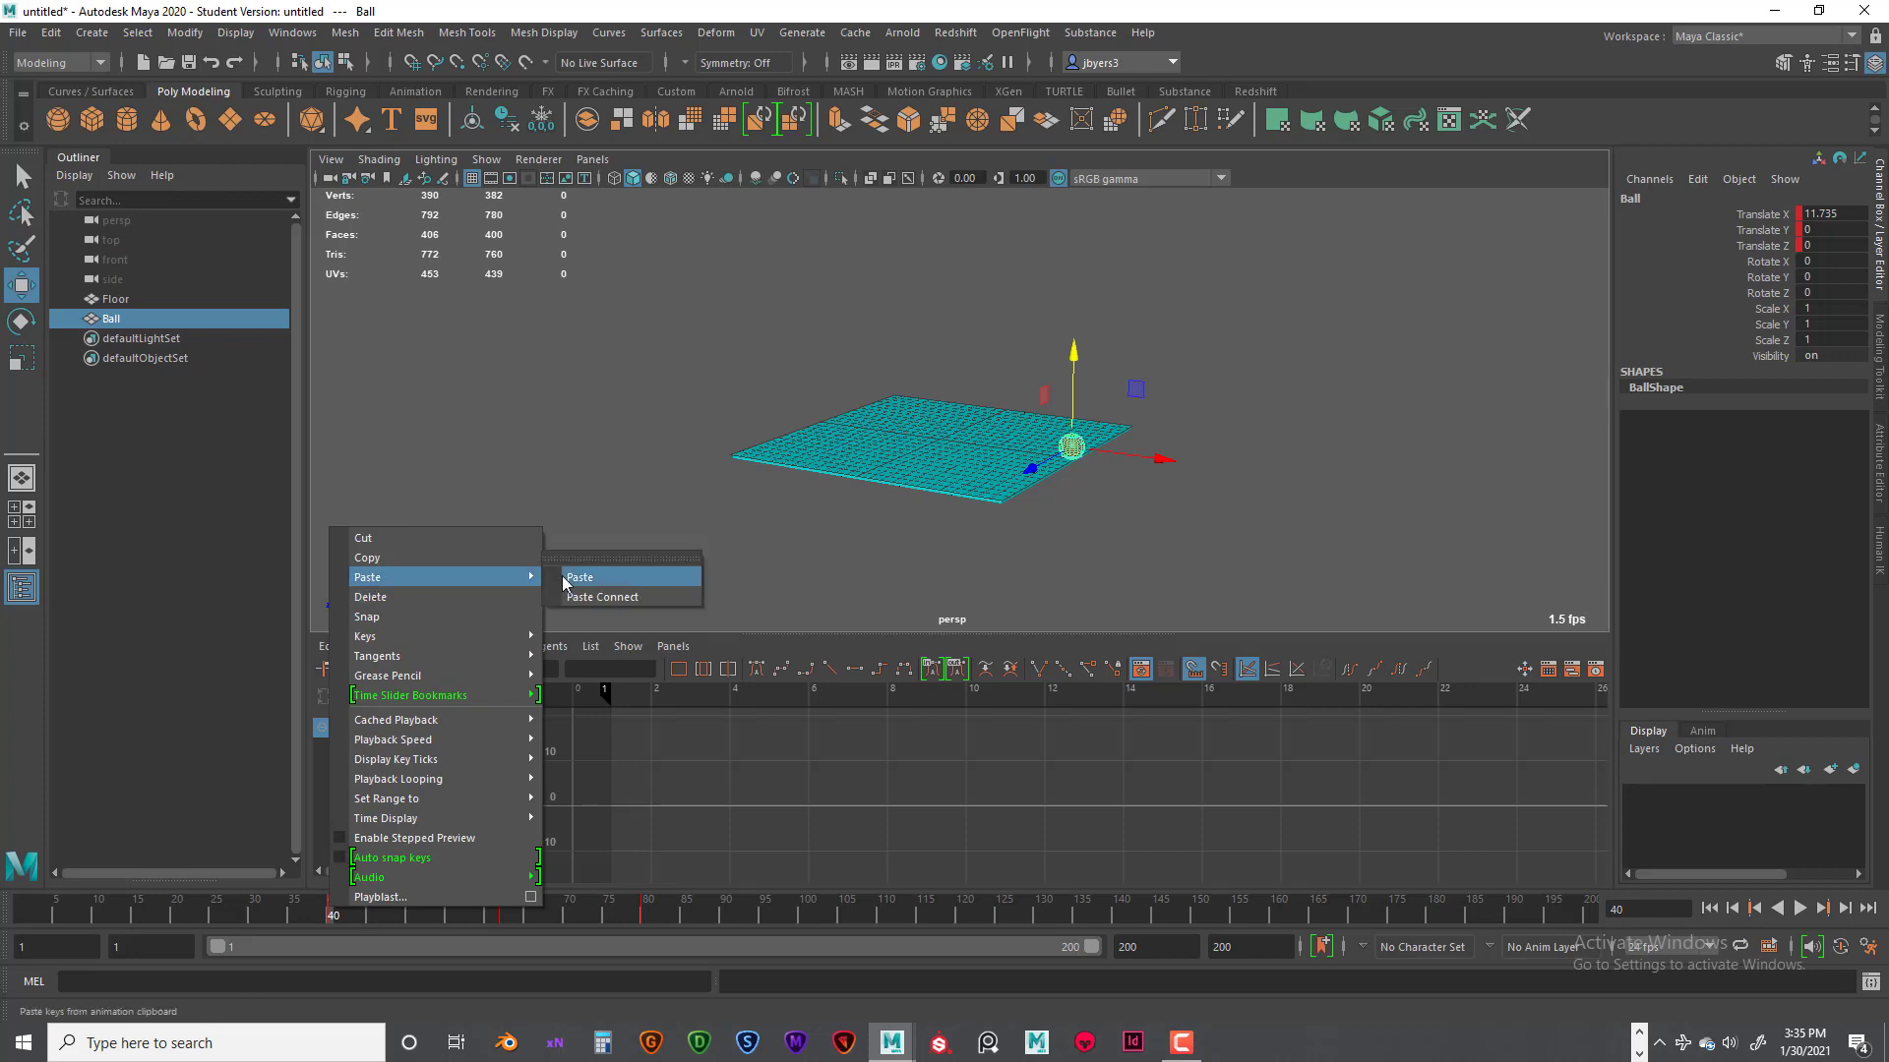
left_click(365, 541)
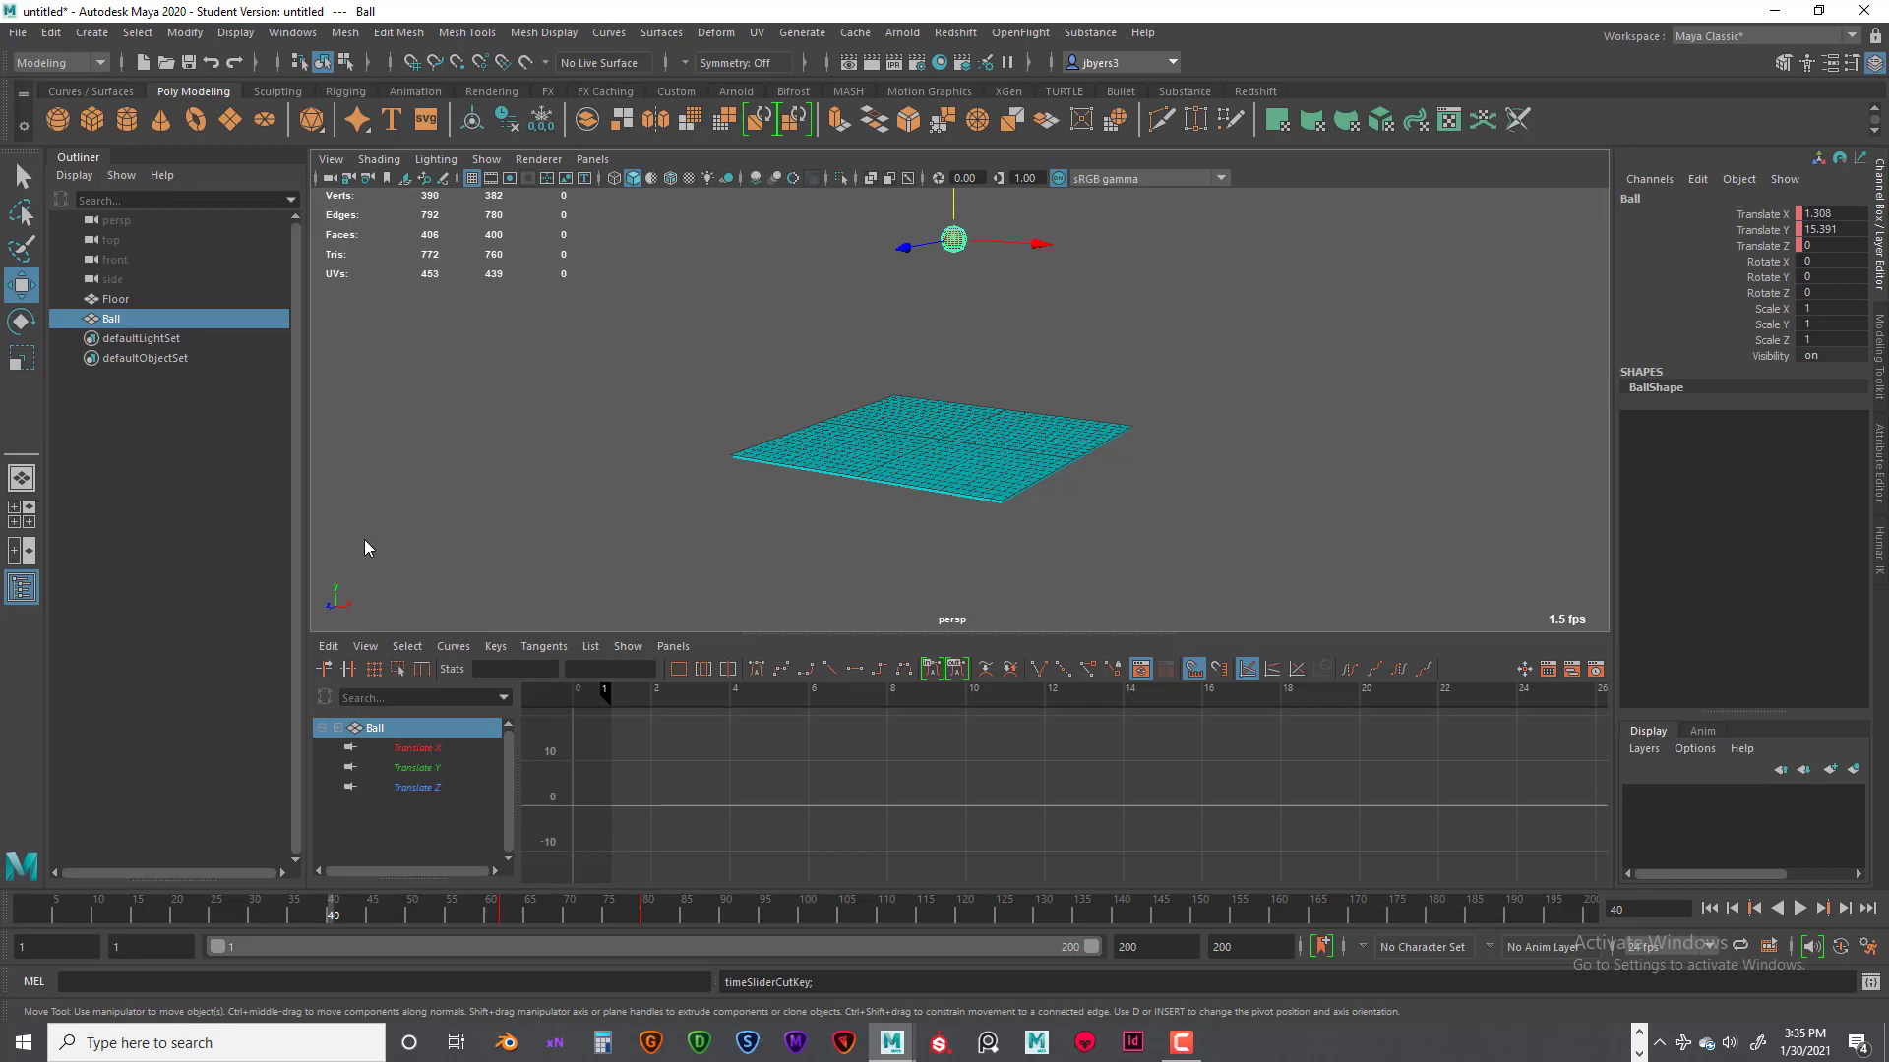
right_click(356, 909)
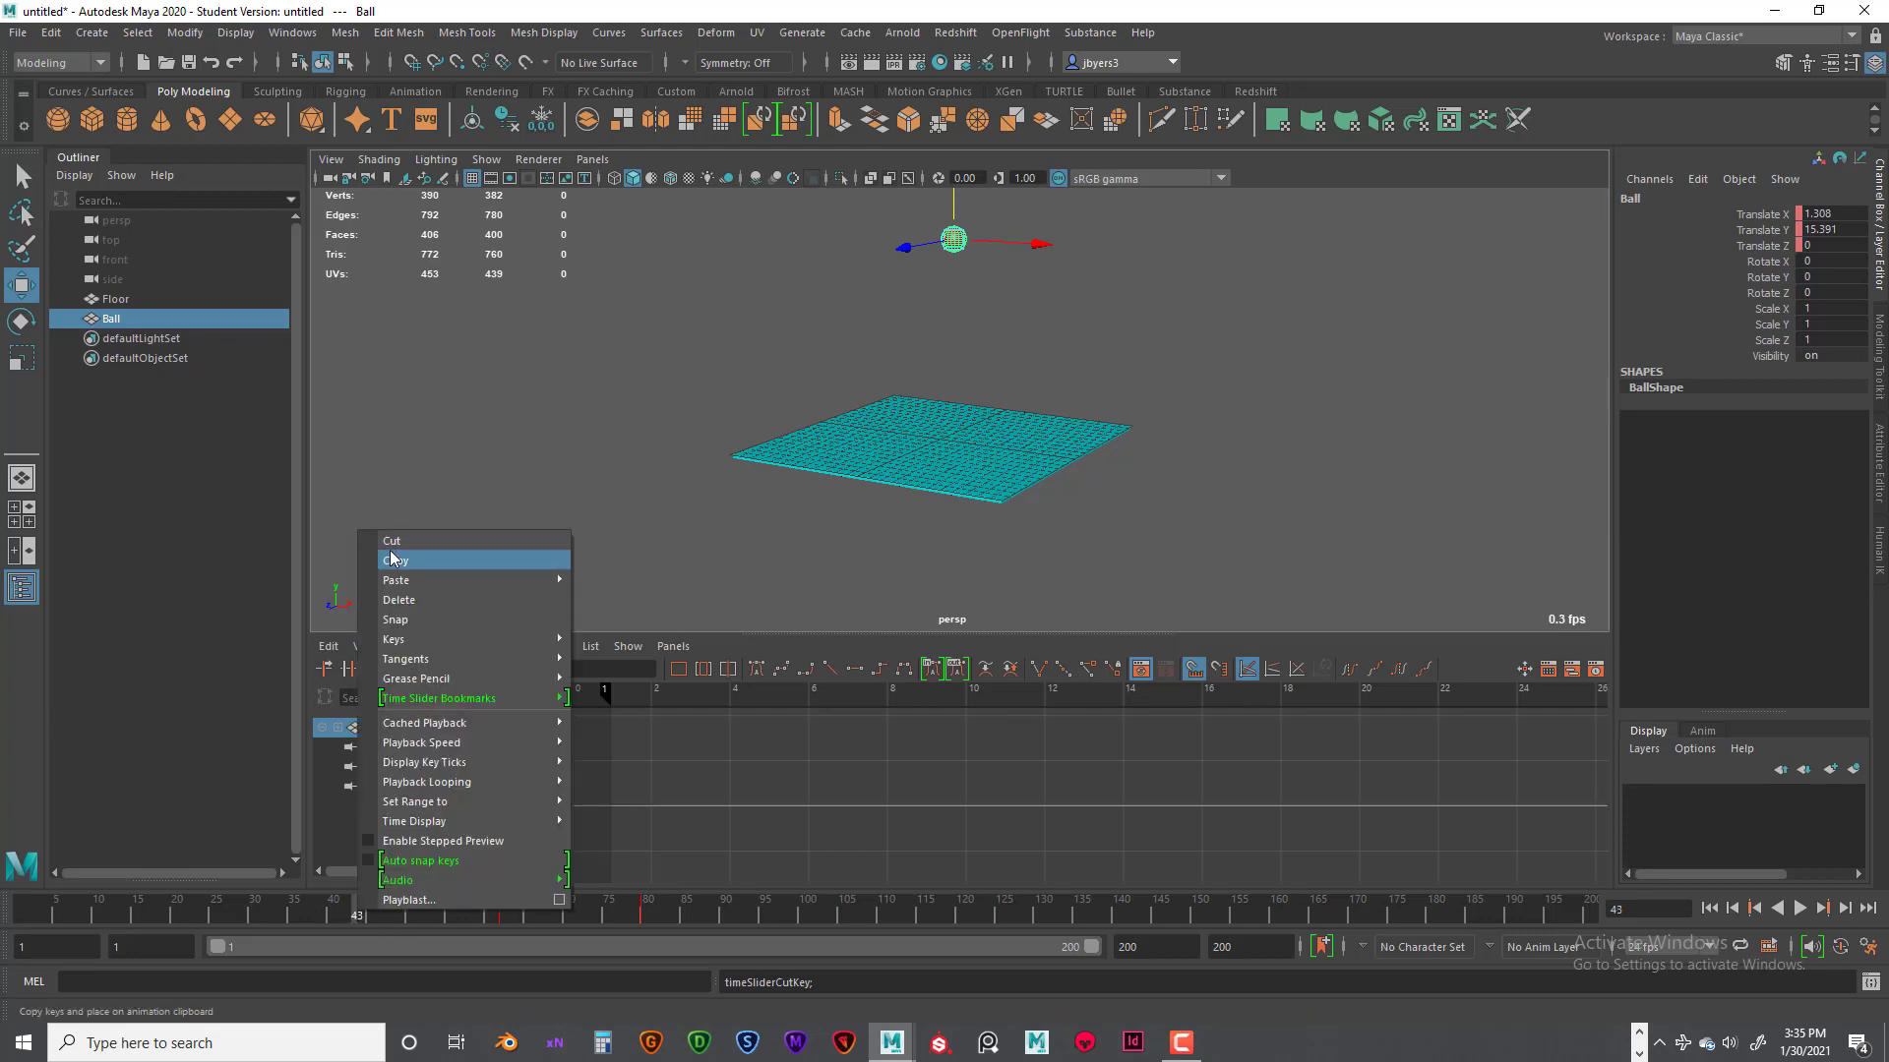
left_click(649, 576)
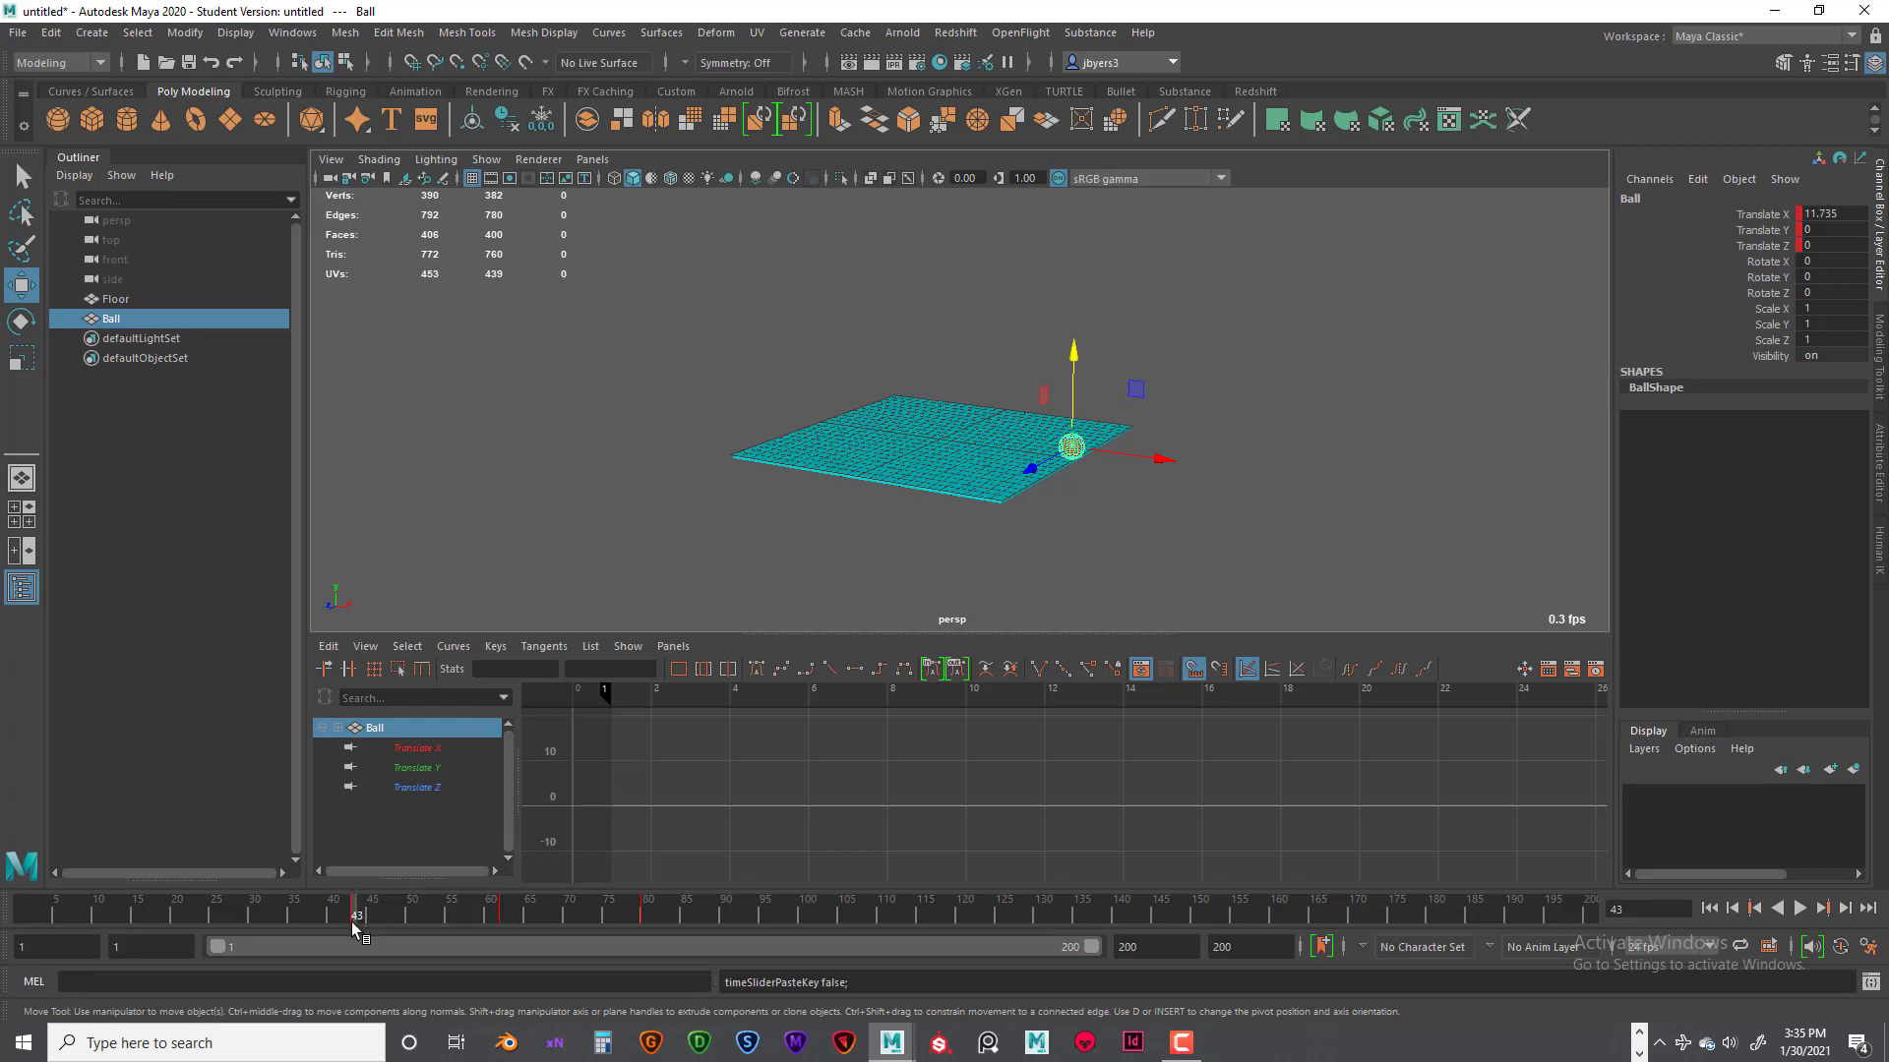
left_click_drag(352, 906, 24, 915)
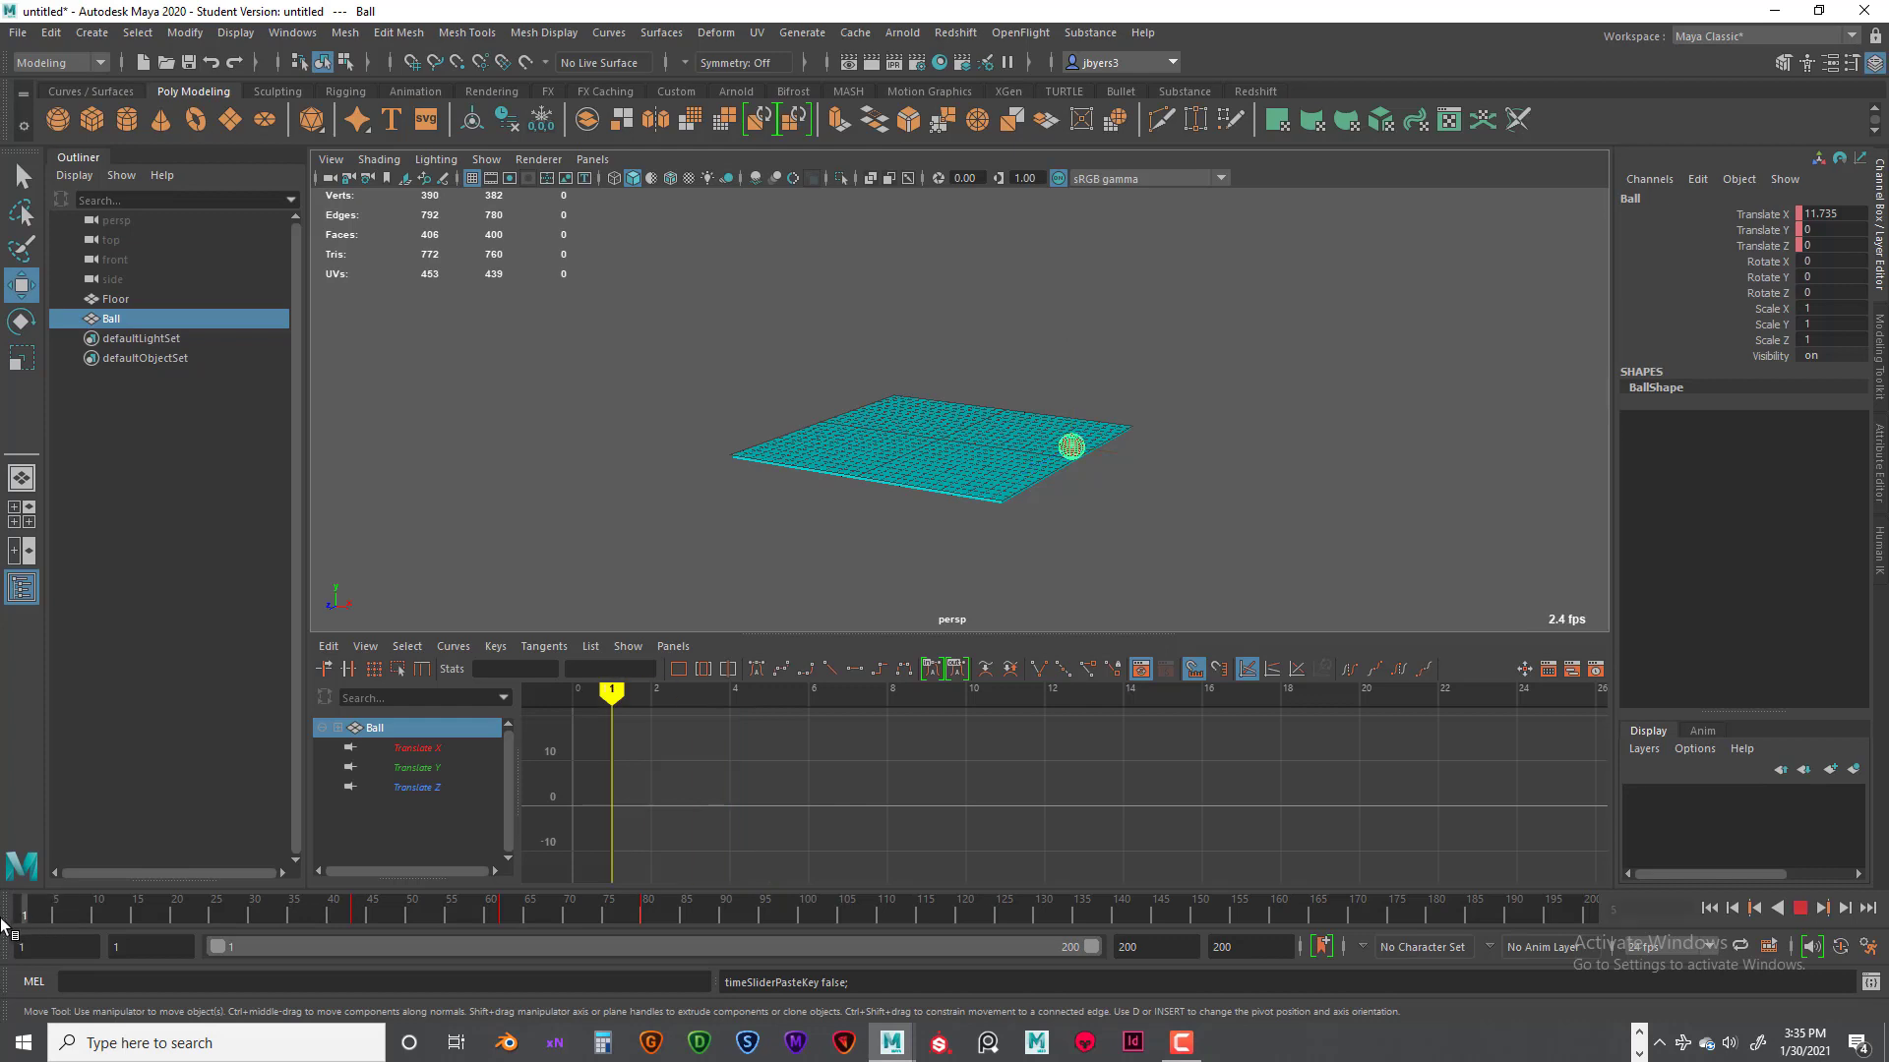
Step: Copy the ball's frame 43 key, paste it at frame 50, and scrub back to frame 43
left_click(351, 907)
right_click(350, 905)
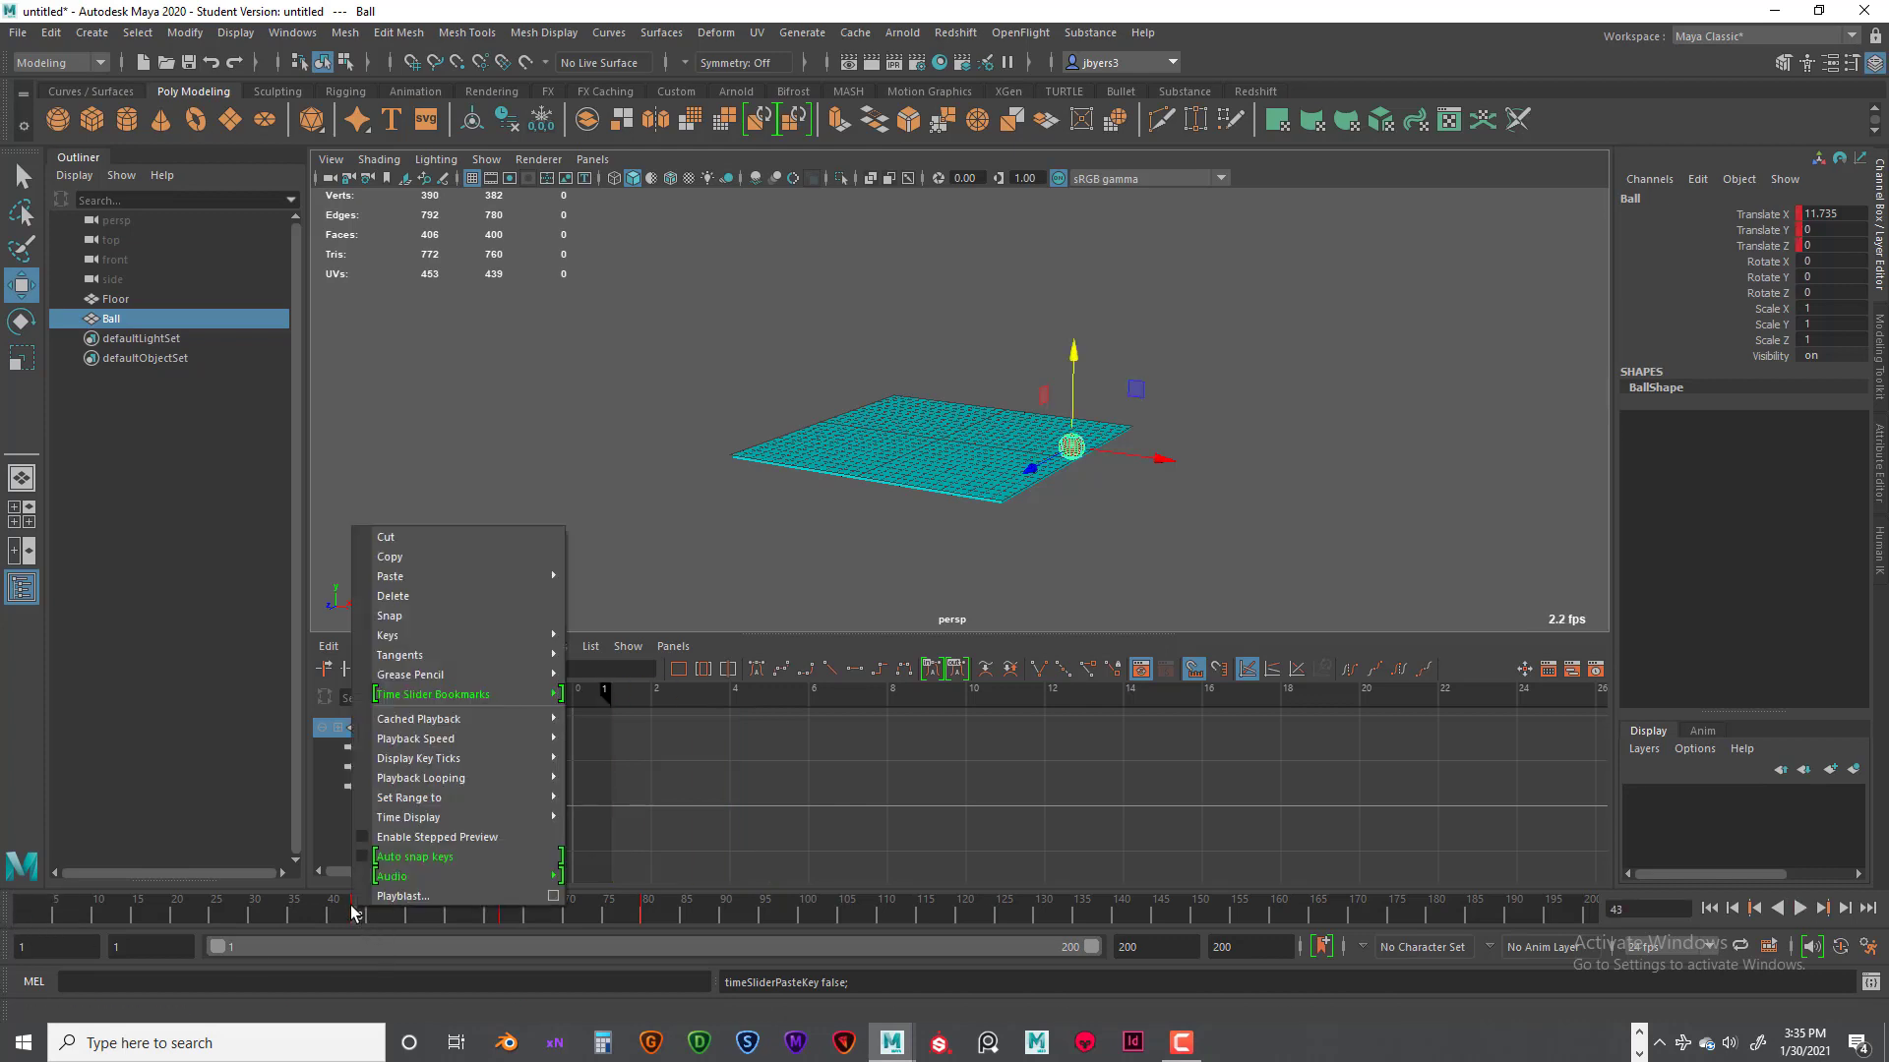
left_click(390, 559)
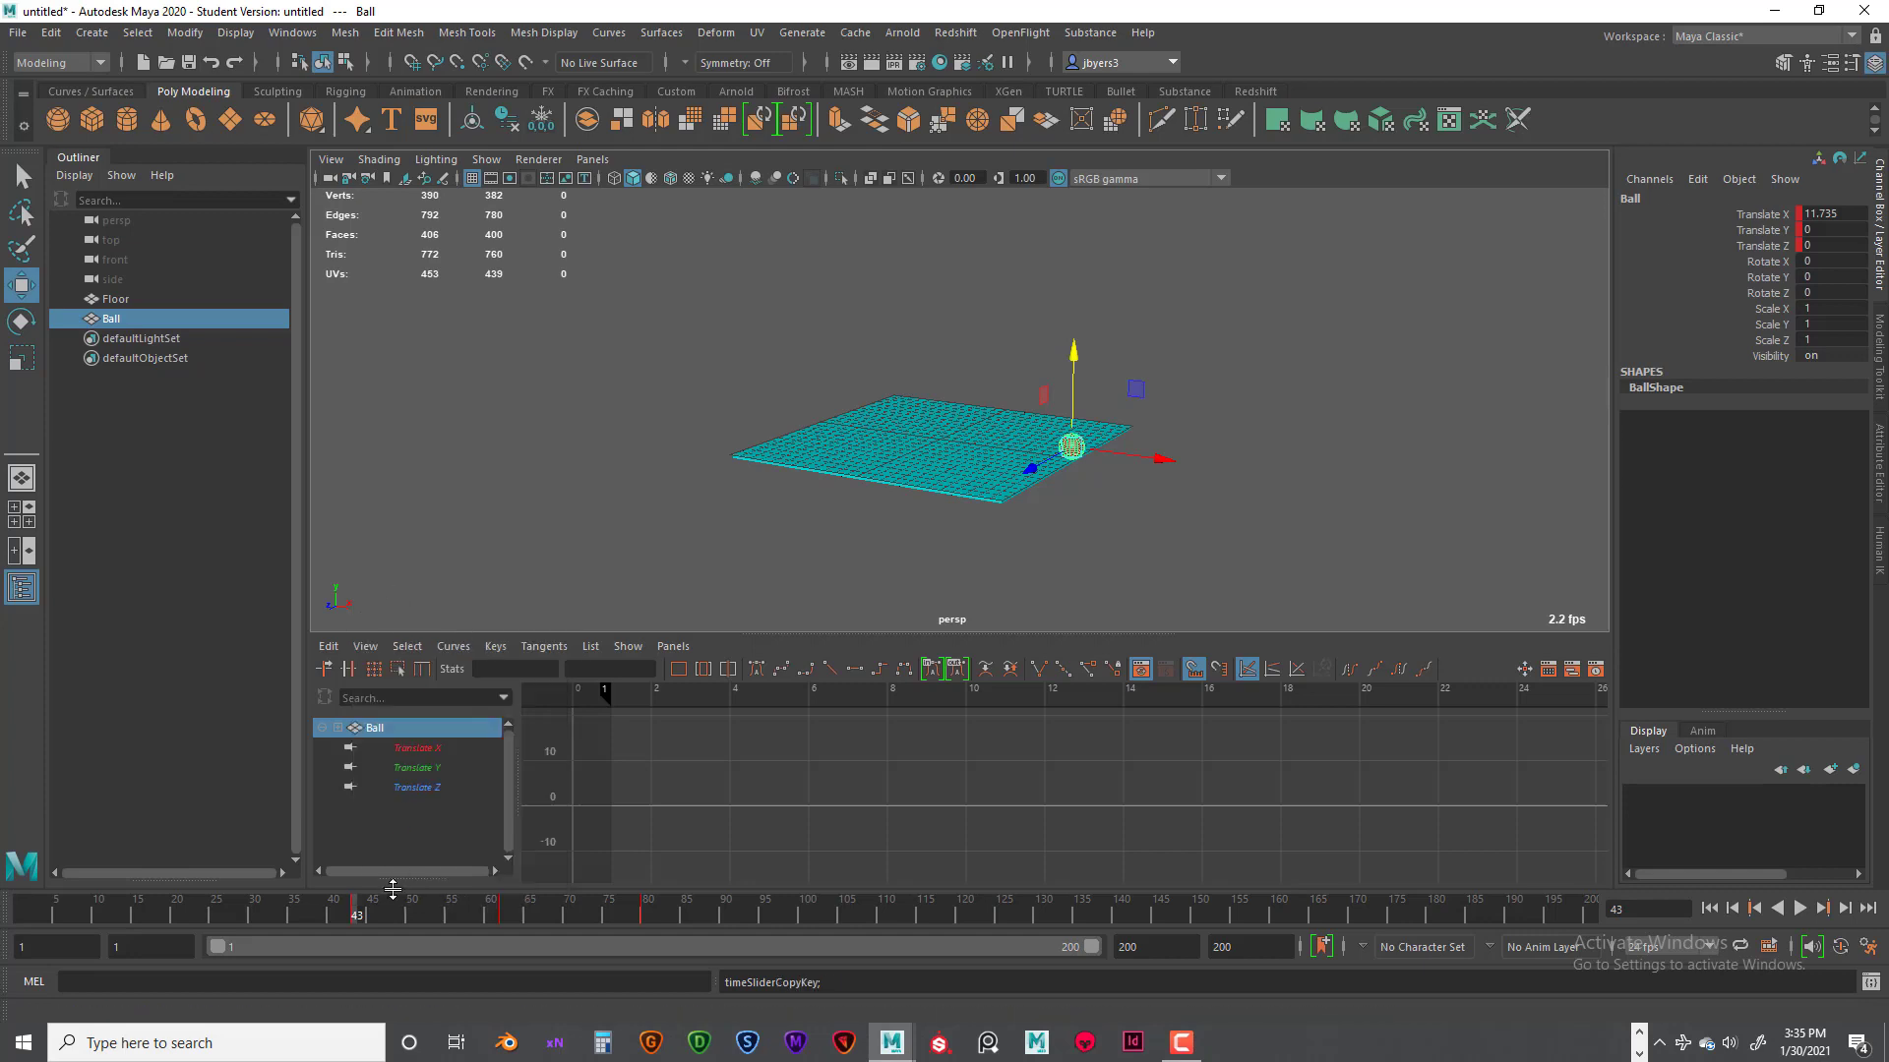
left_click(411, 912)
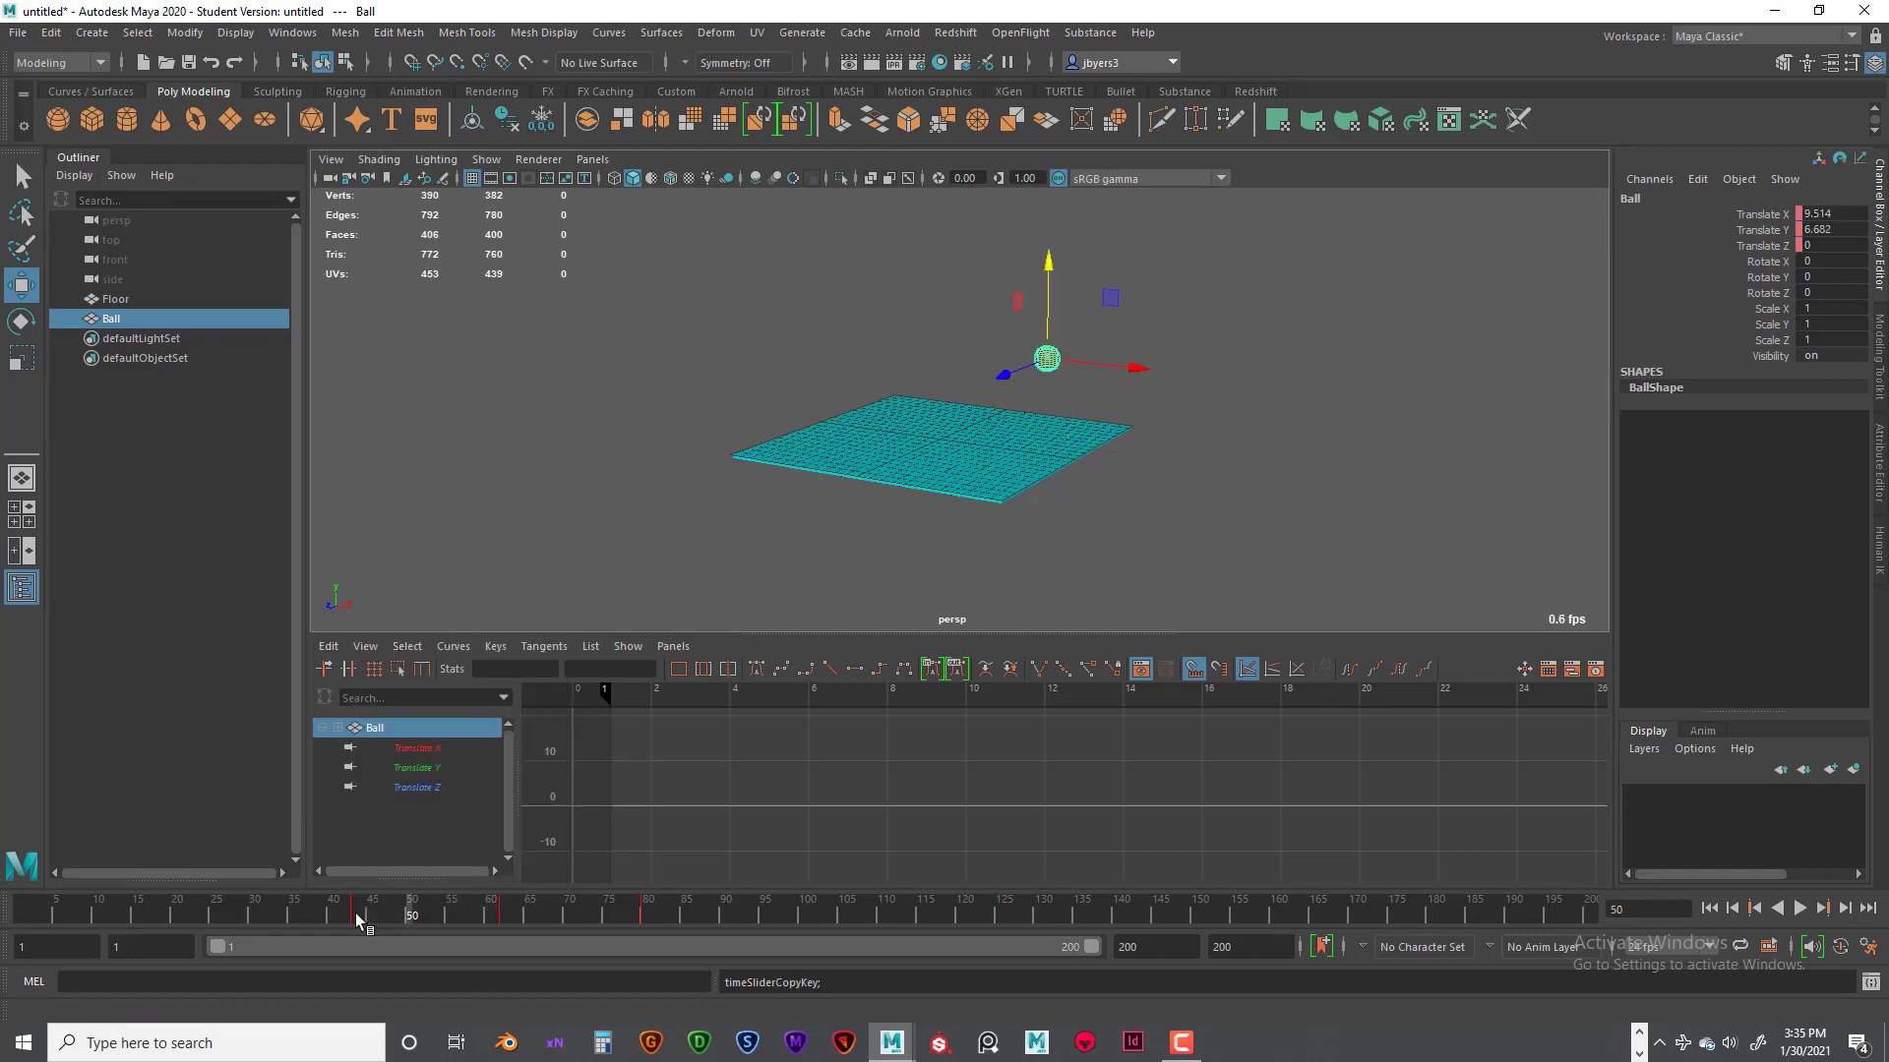
right_click(411, 915)
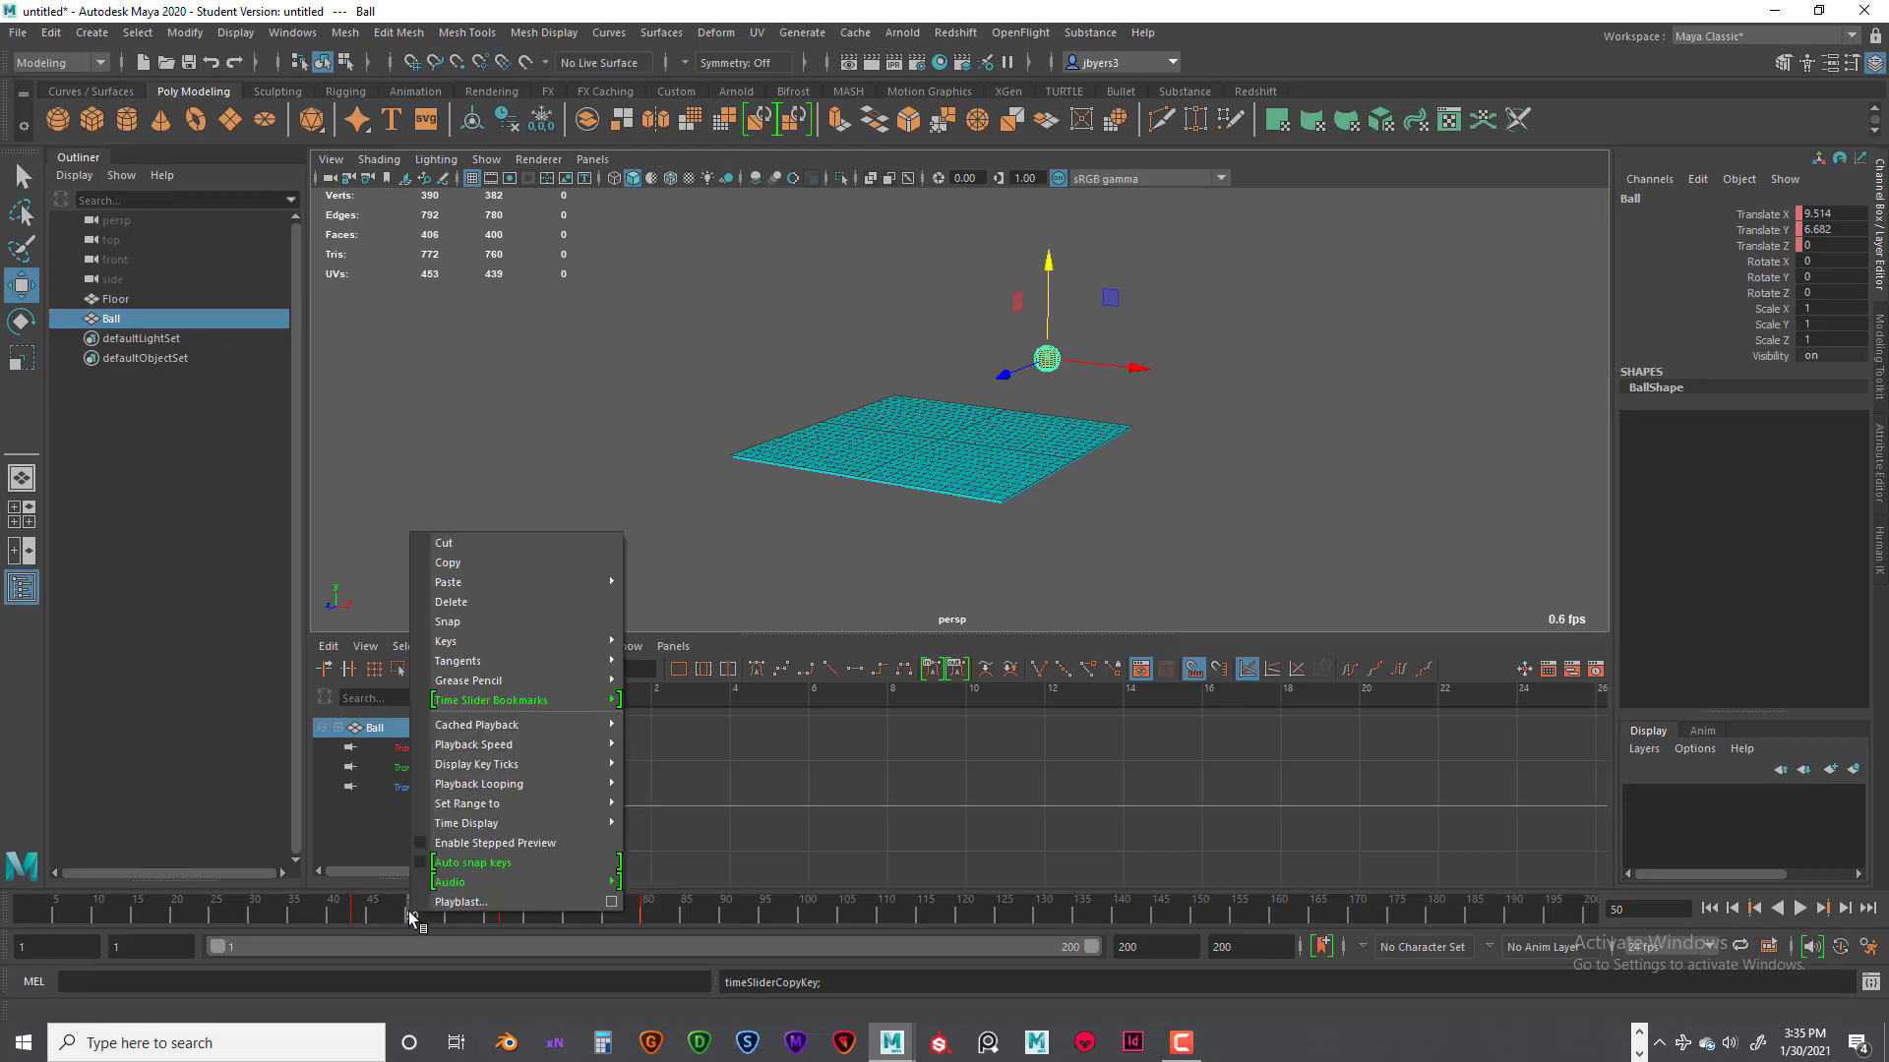
mouse_move(448, 582)
left_click(688, 581)
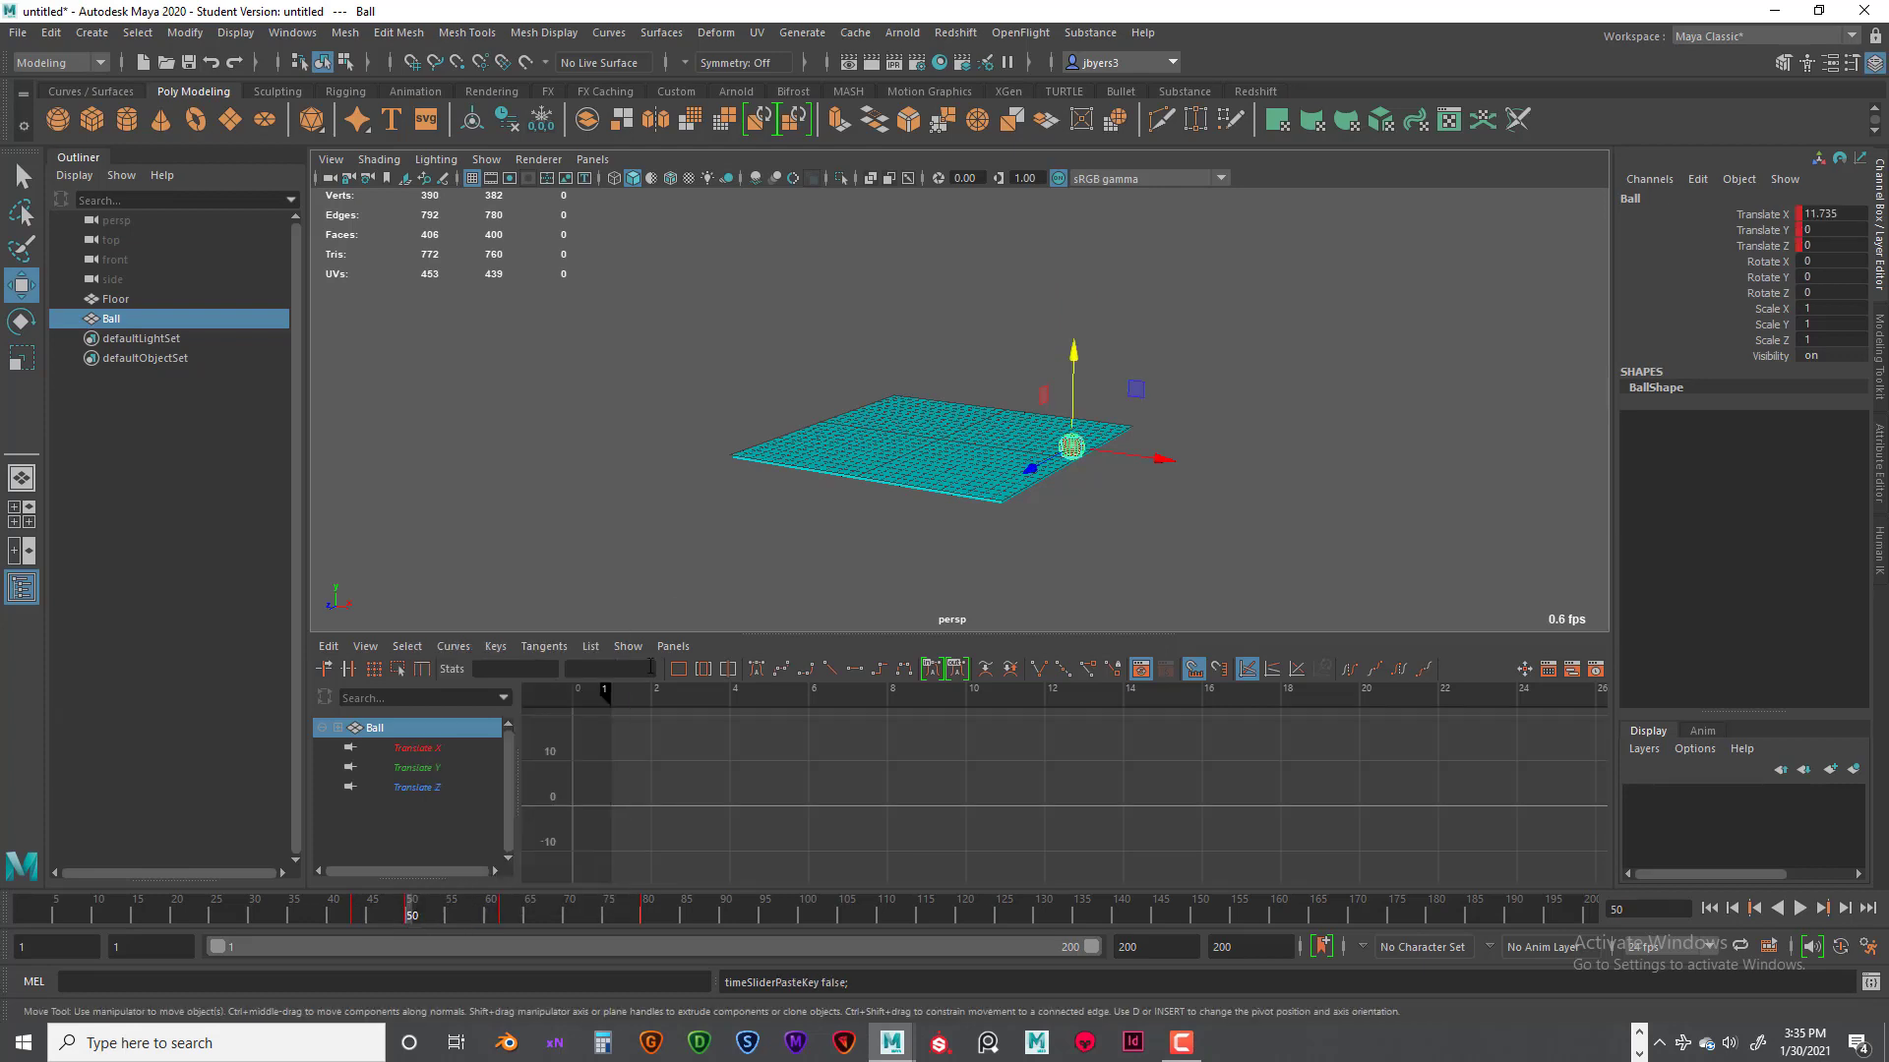
mouse_move(408, 914)
left_mouse_down()
mouse_move(350, 912)
mouse_move(426, 913)
mouse_move(359, 913)
left_mouse_up()
Step: Frame the ball's Translate Y curve in the graph and apply flat tangents to its frame 43 key
left_click(413, 766)
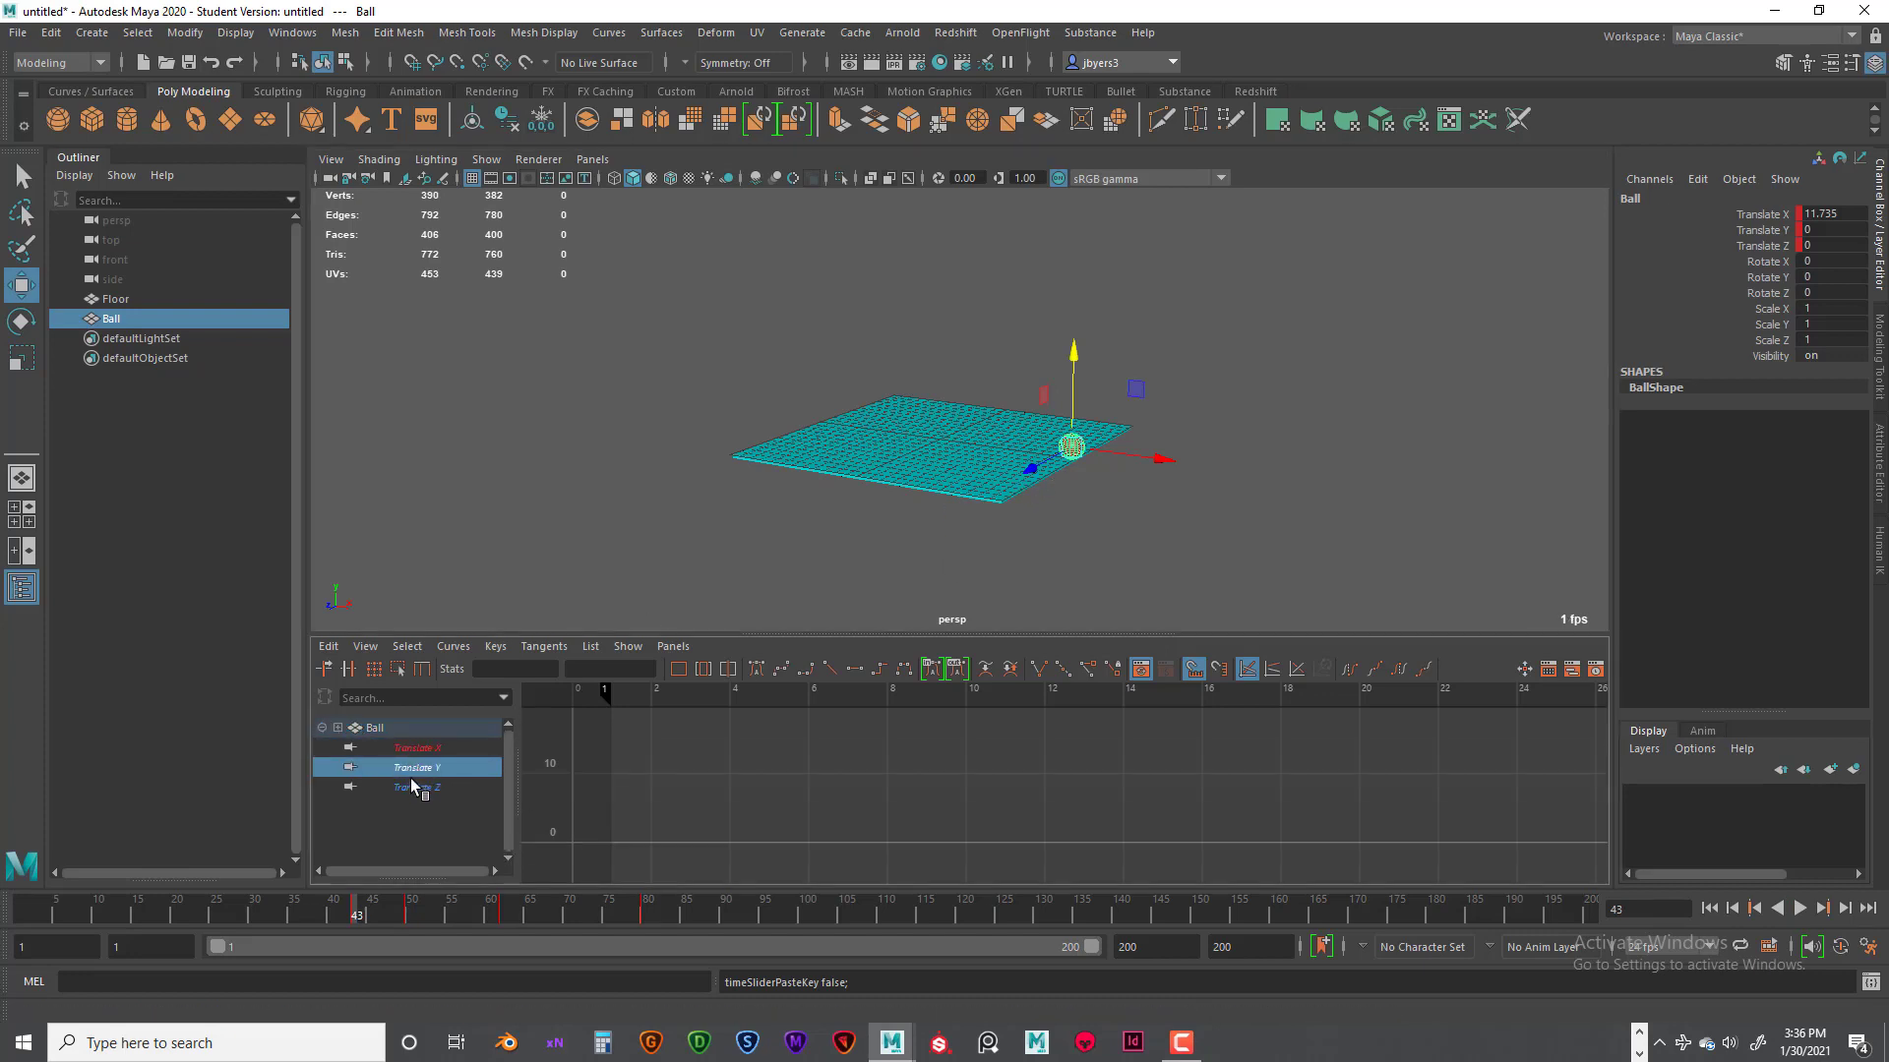
left_click(411, 783)
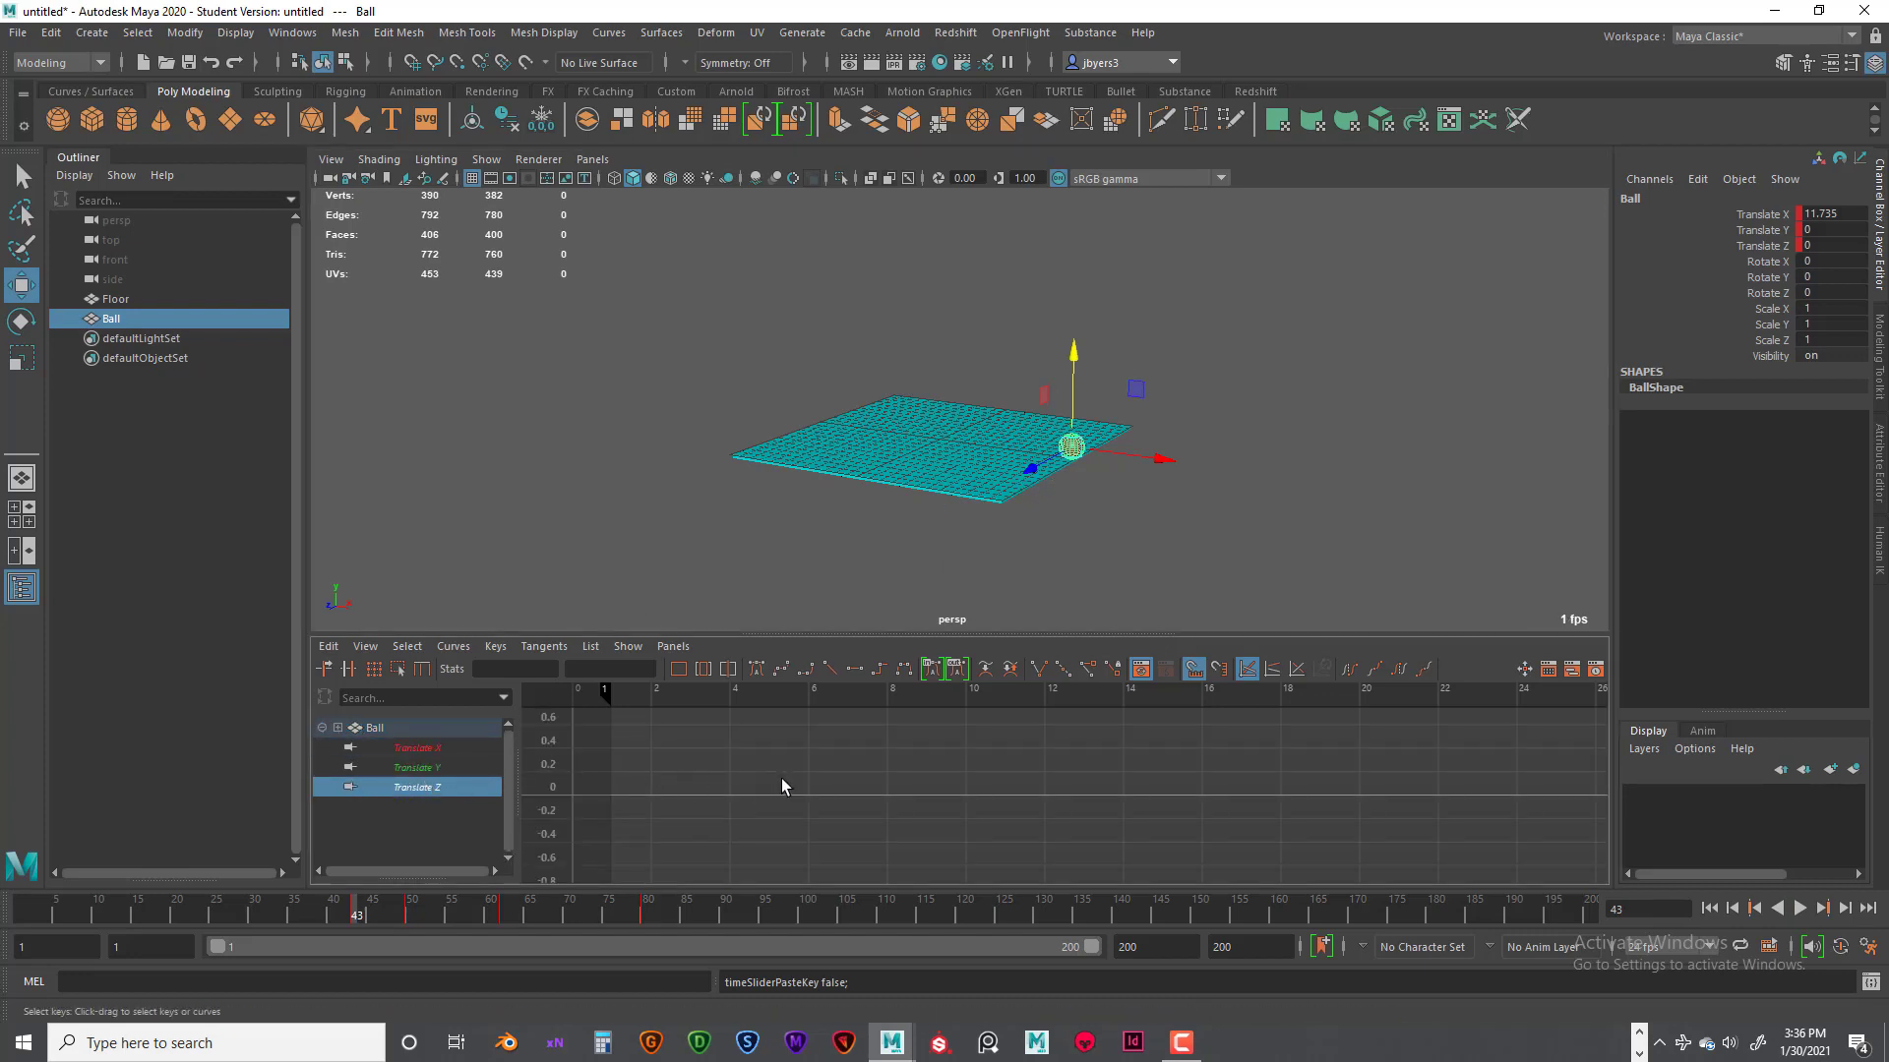
key("f")
left_click(417, 766)
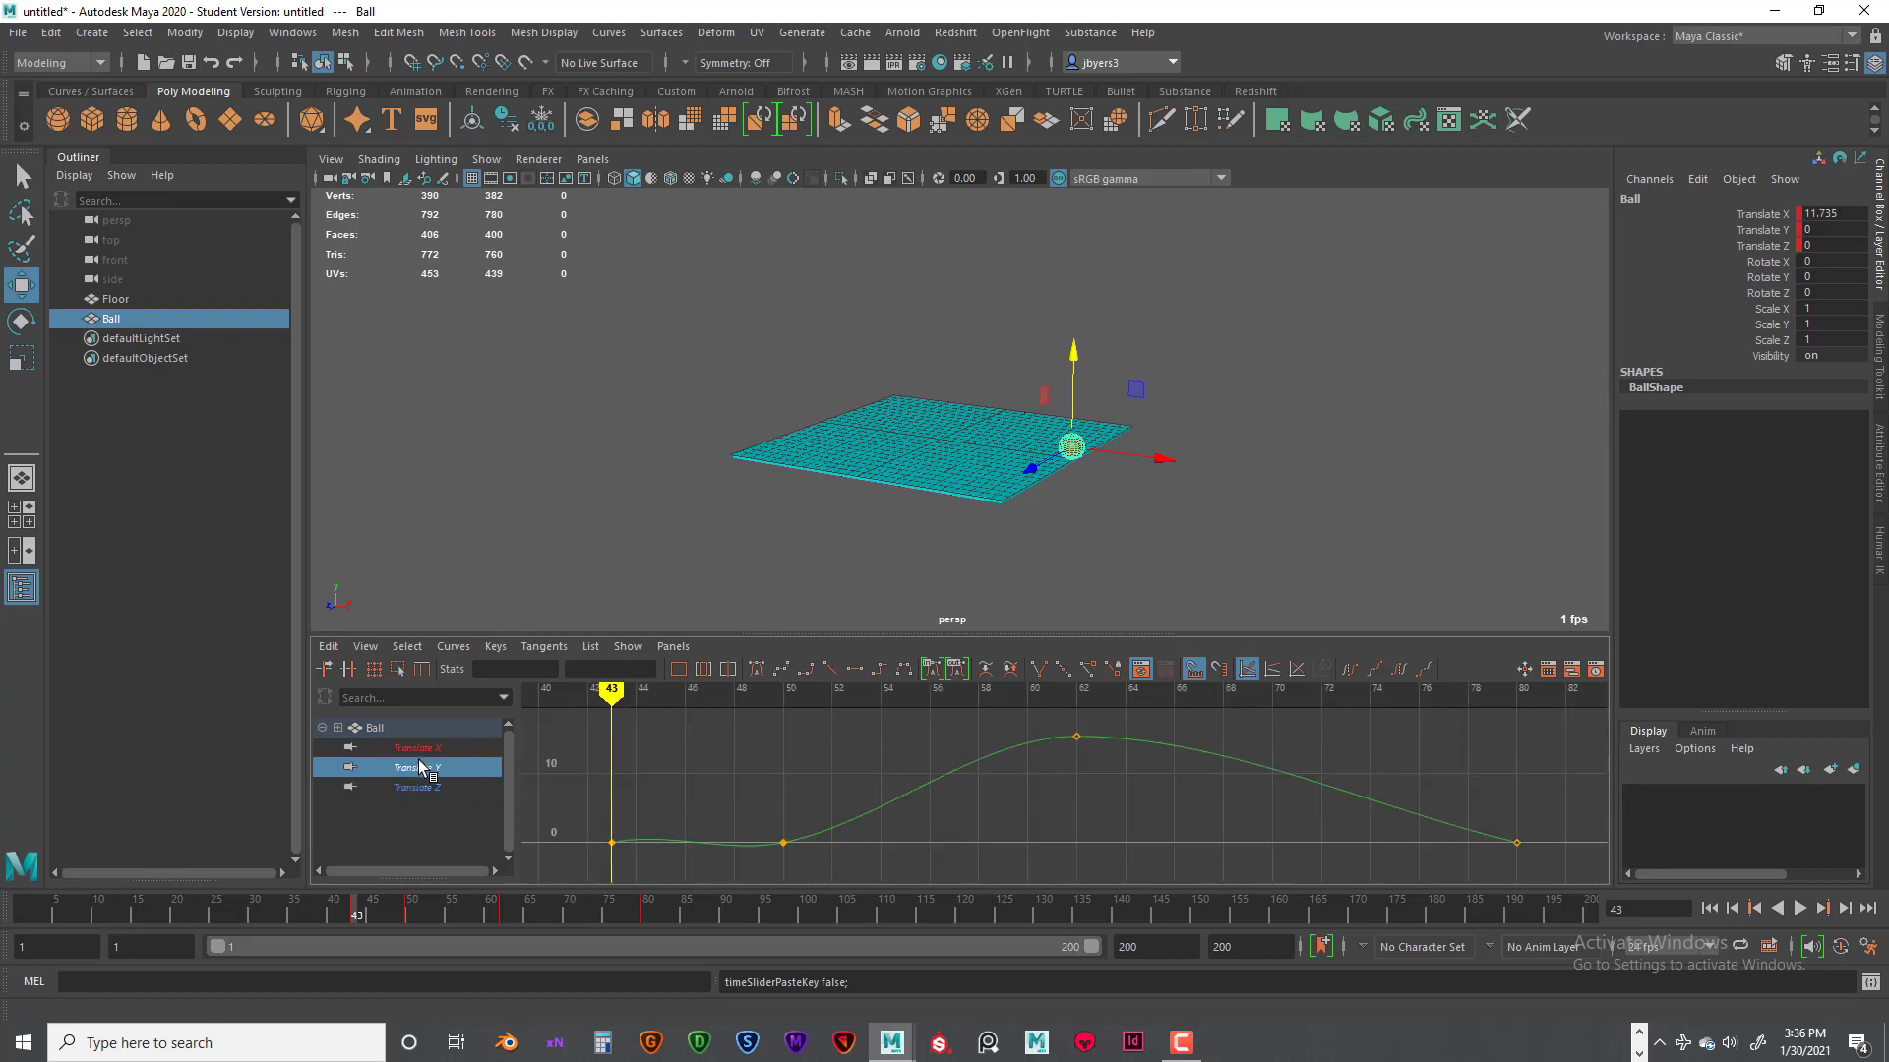
left_click_drag(755, 854, 812, 866)
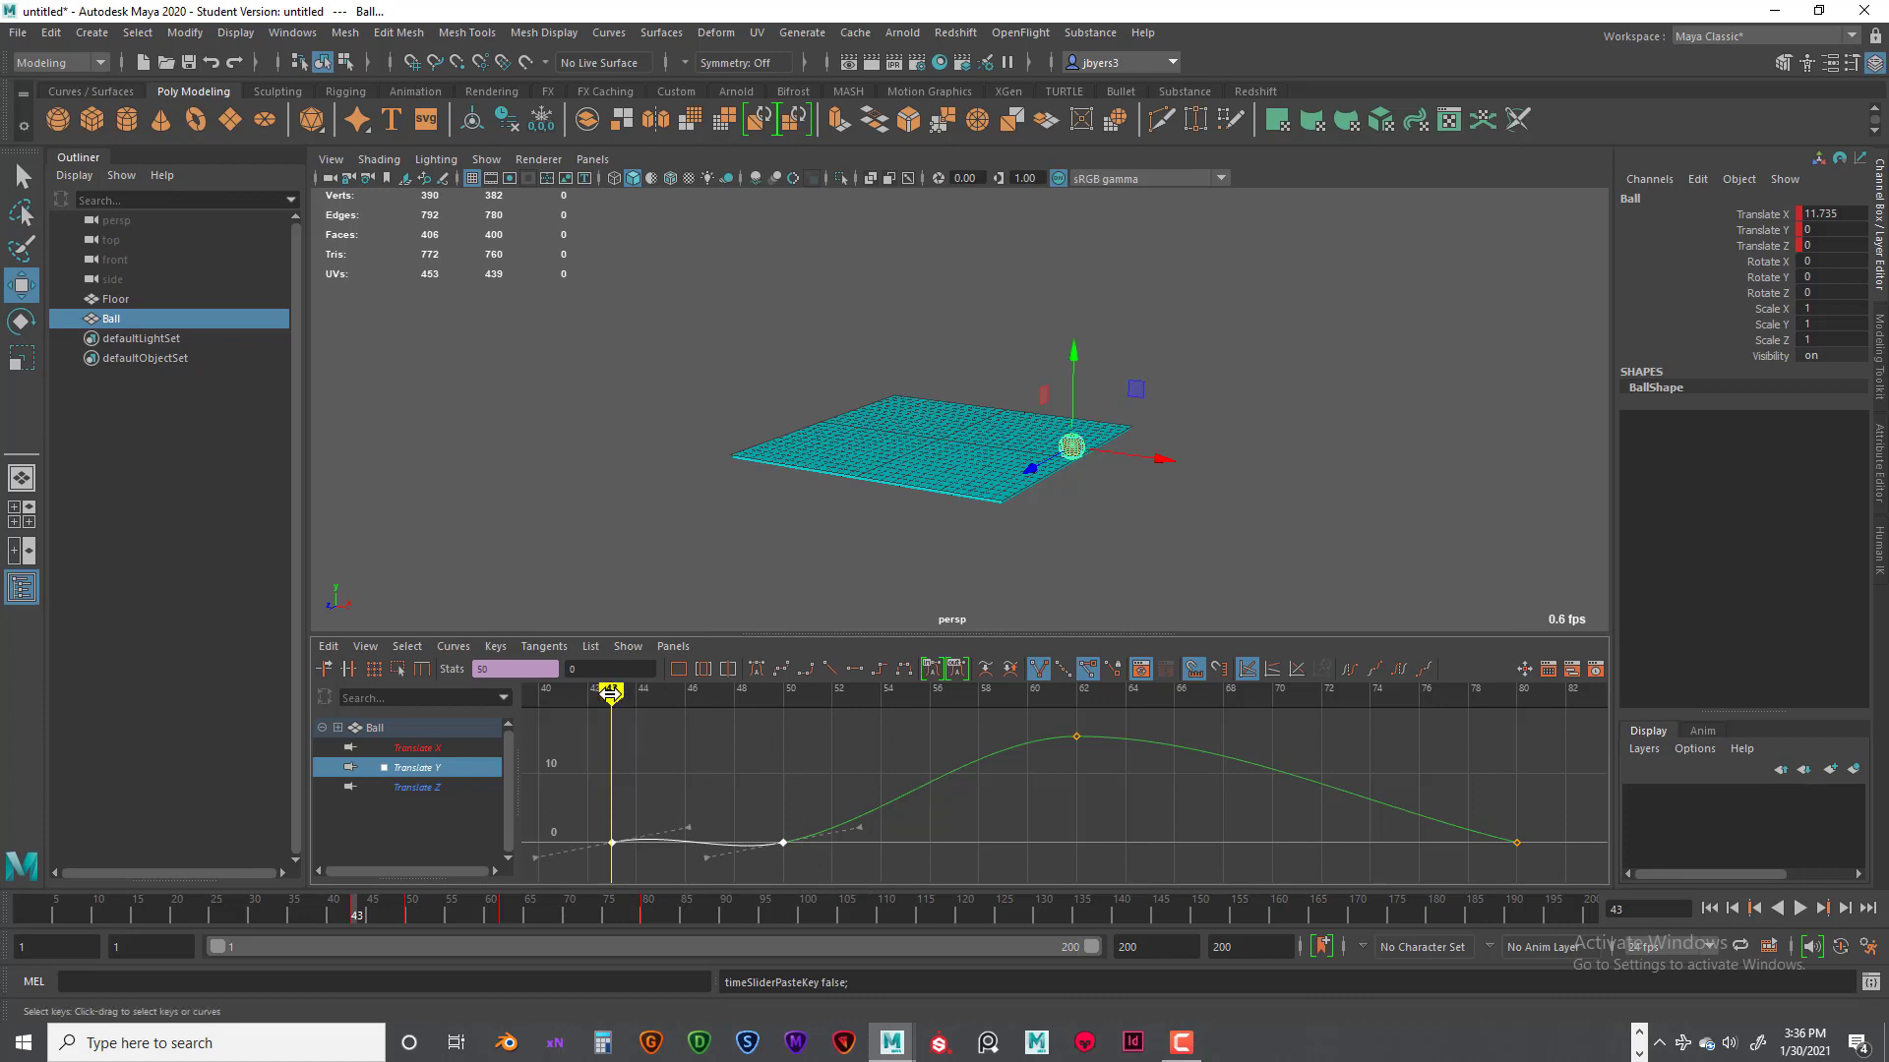
mouse_move(619, 696)
left_mouse_down()
mouse_move(759, 698)
mouse_move(604, 700)
left_mouse_up()
left_click_drag(578, 804, 681, 872)
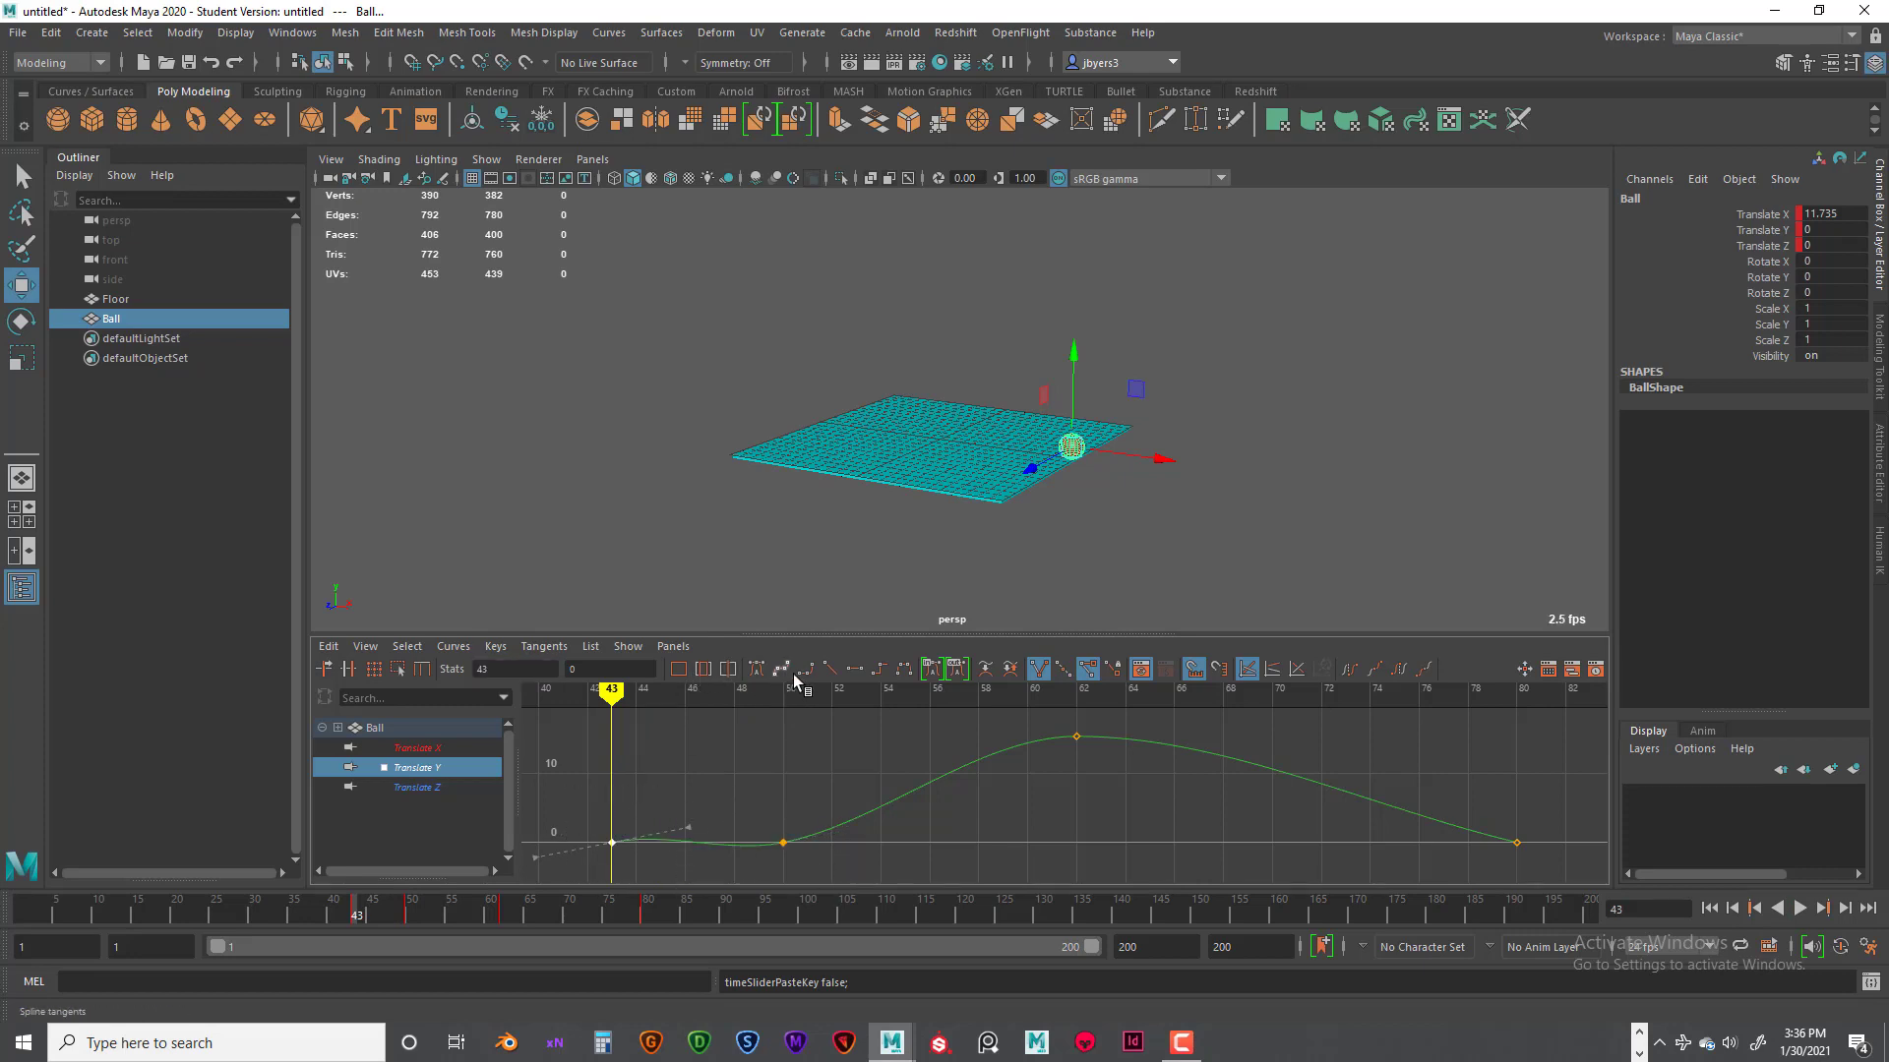
left_click(855, 669)
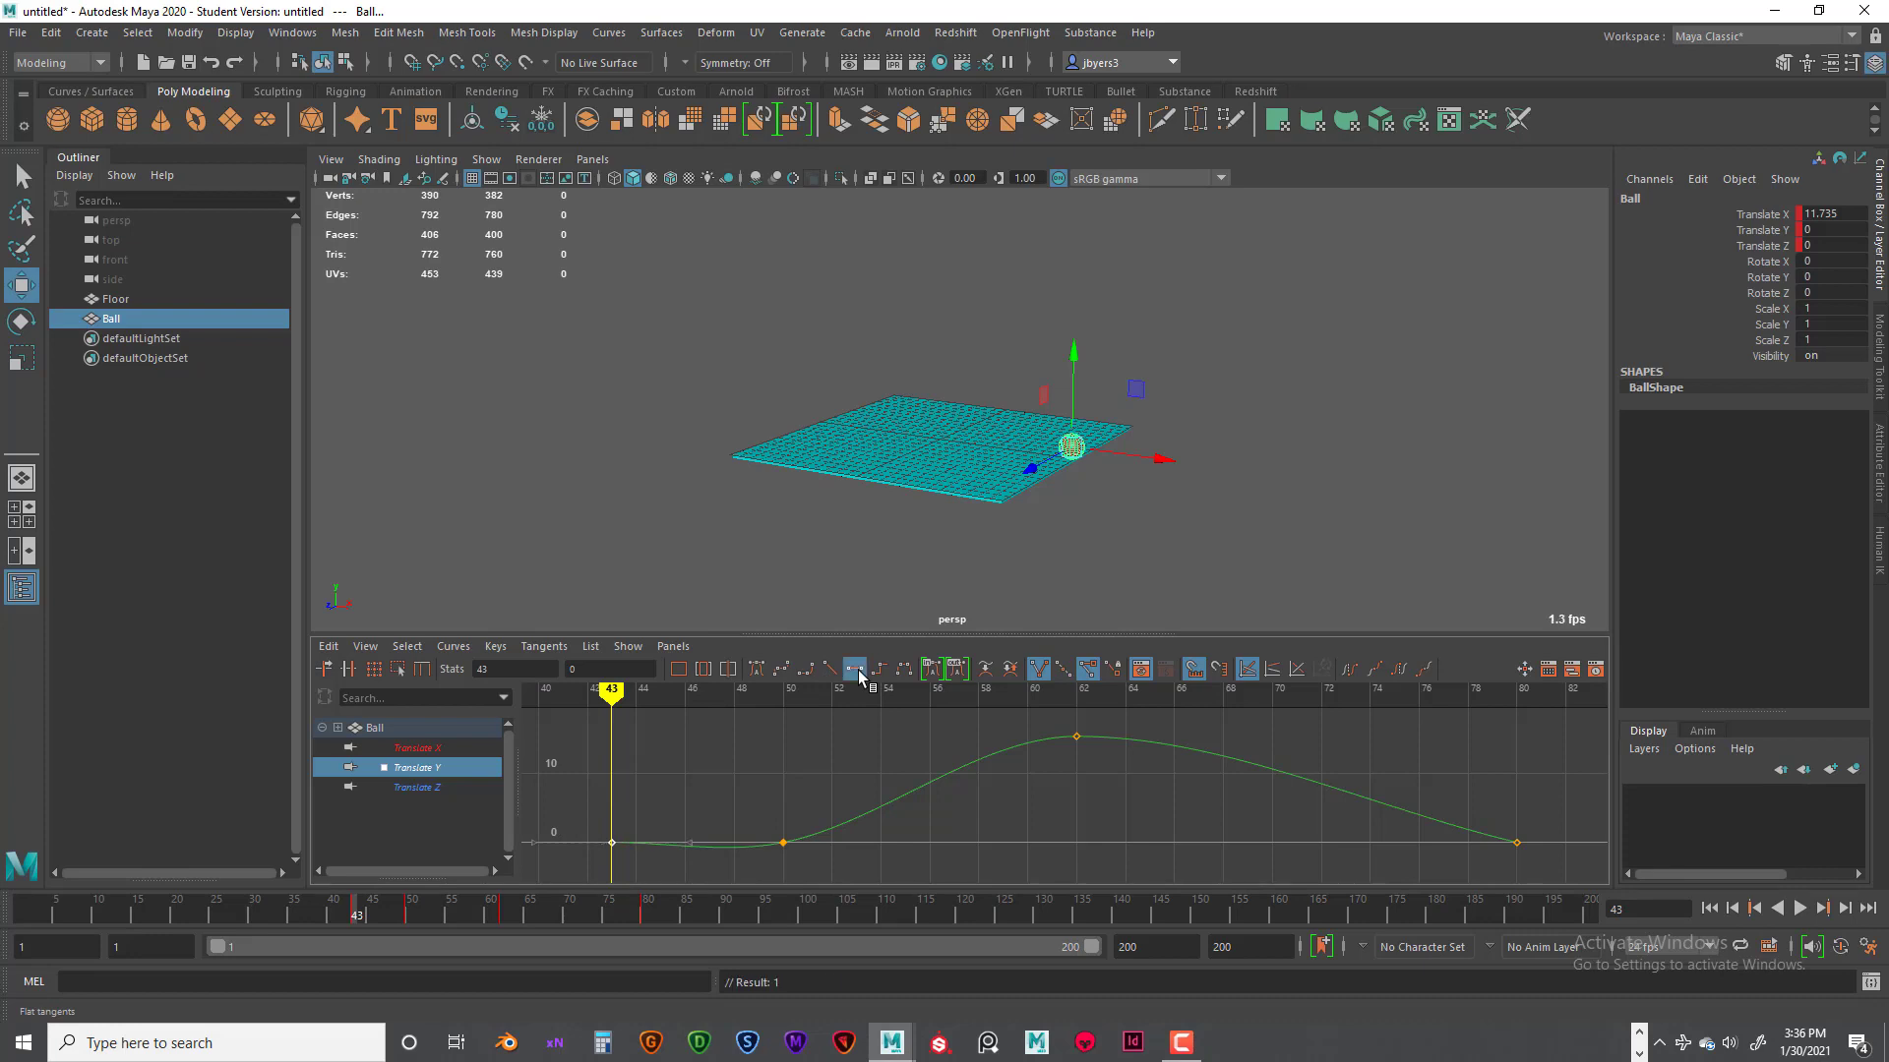
Step: Apply flat tangents to the ball's frame 50 Translate Y key and play back the animation from frame 1
left_click_drag(780, 813, 847, 865)
left_click(852, 670)
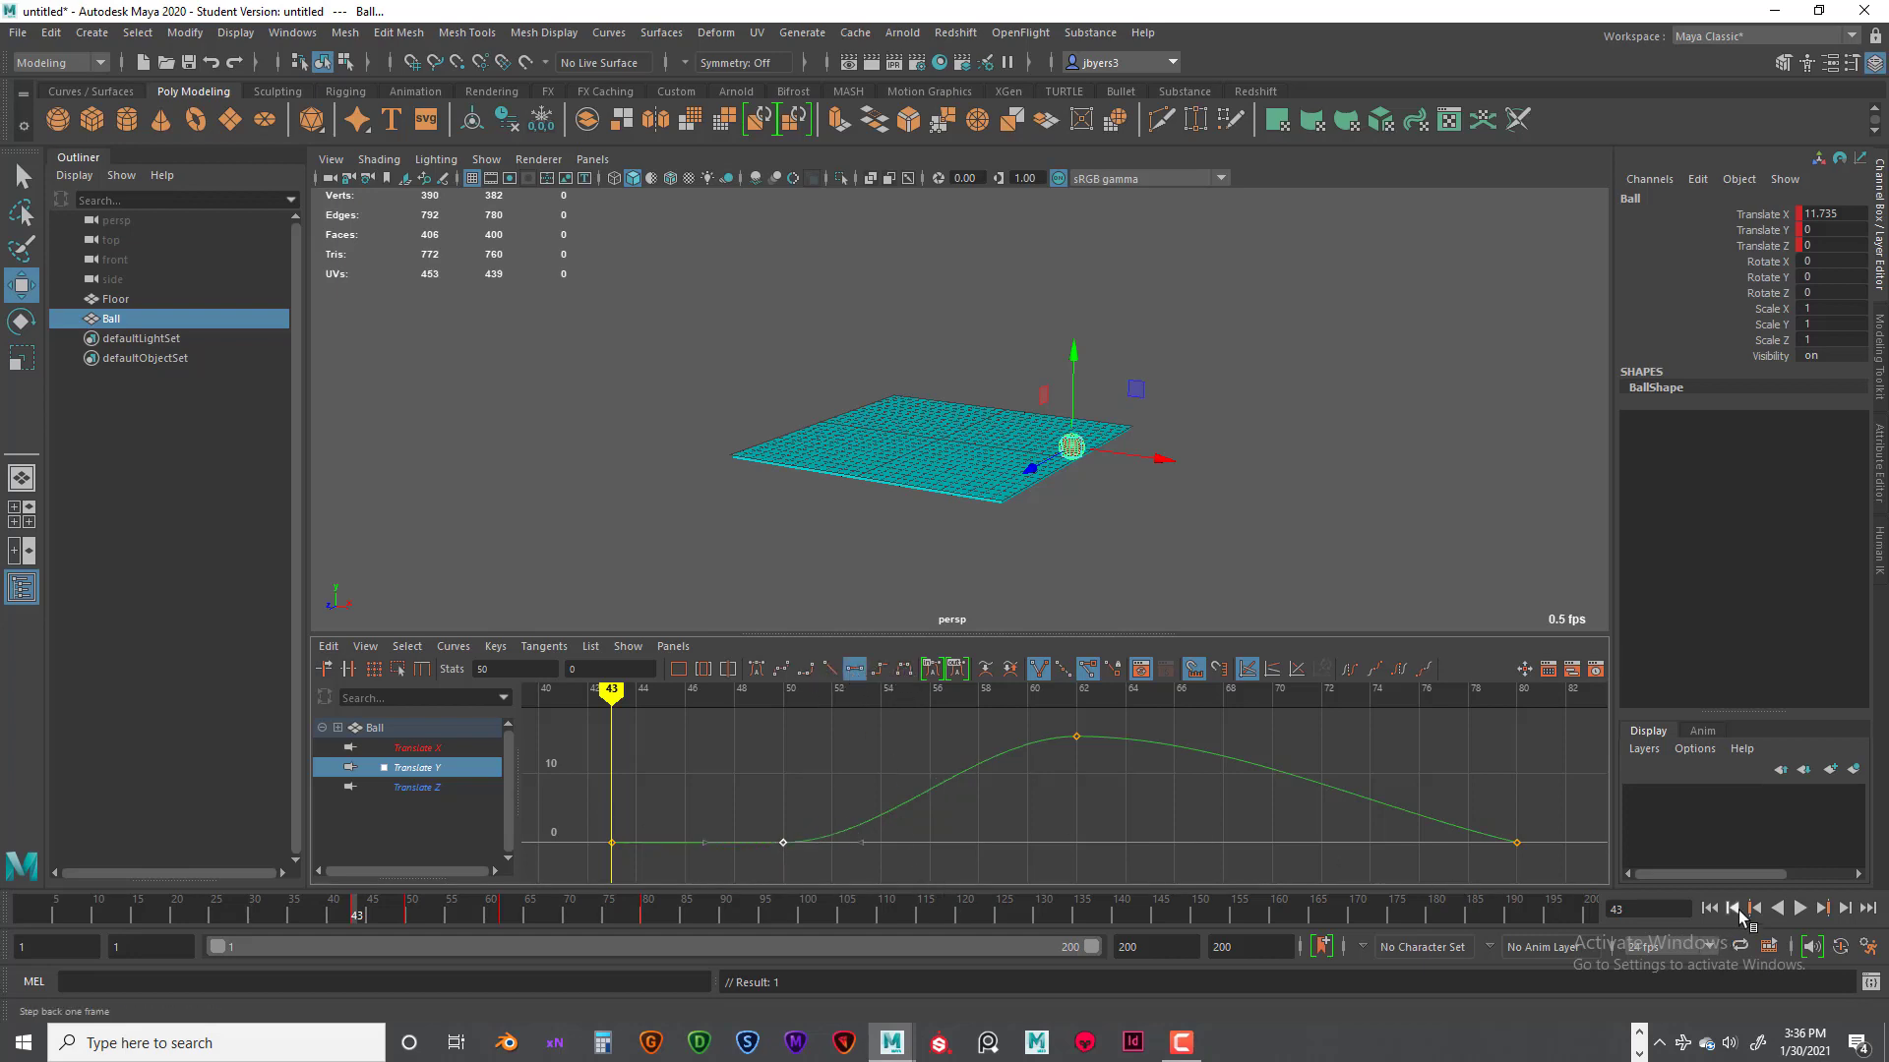
left_click(1708, 909)
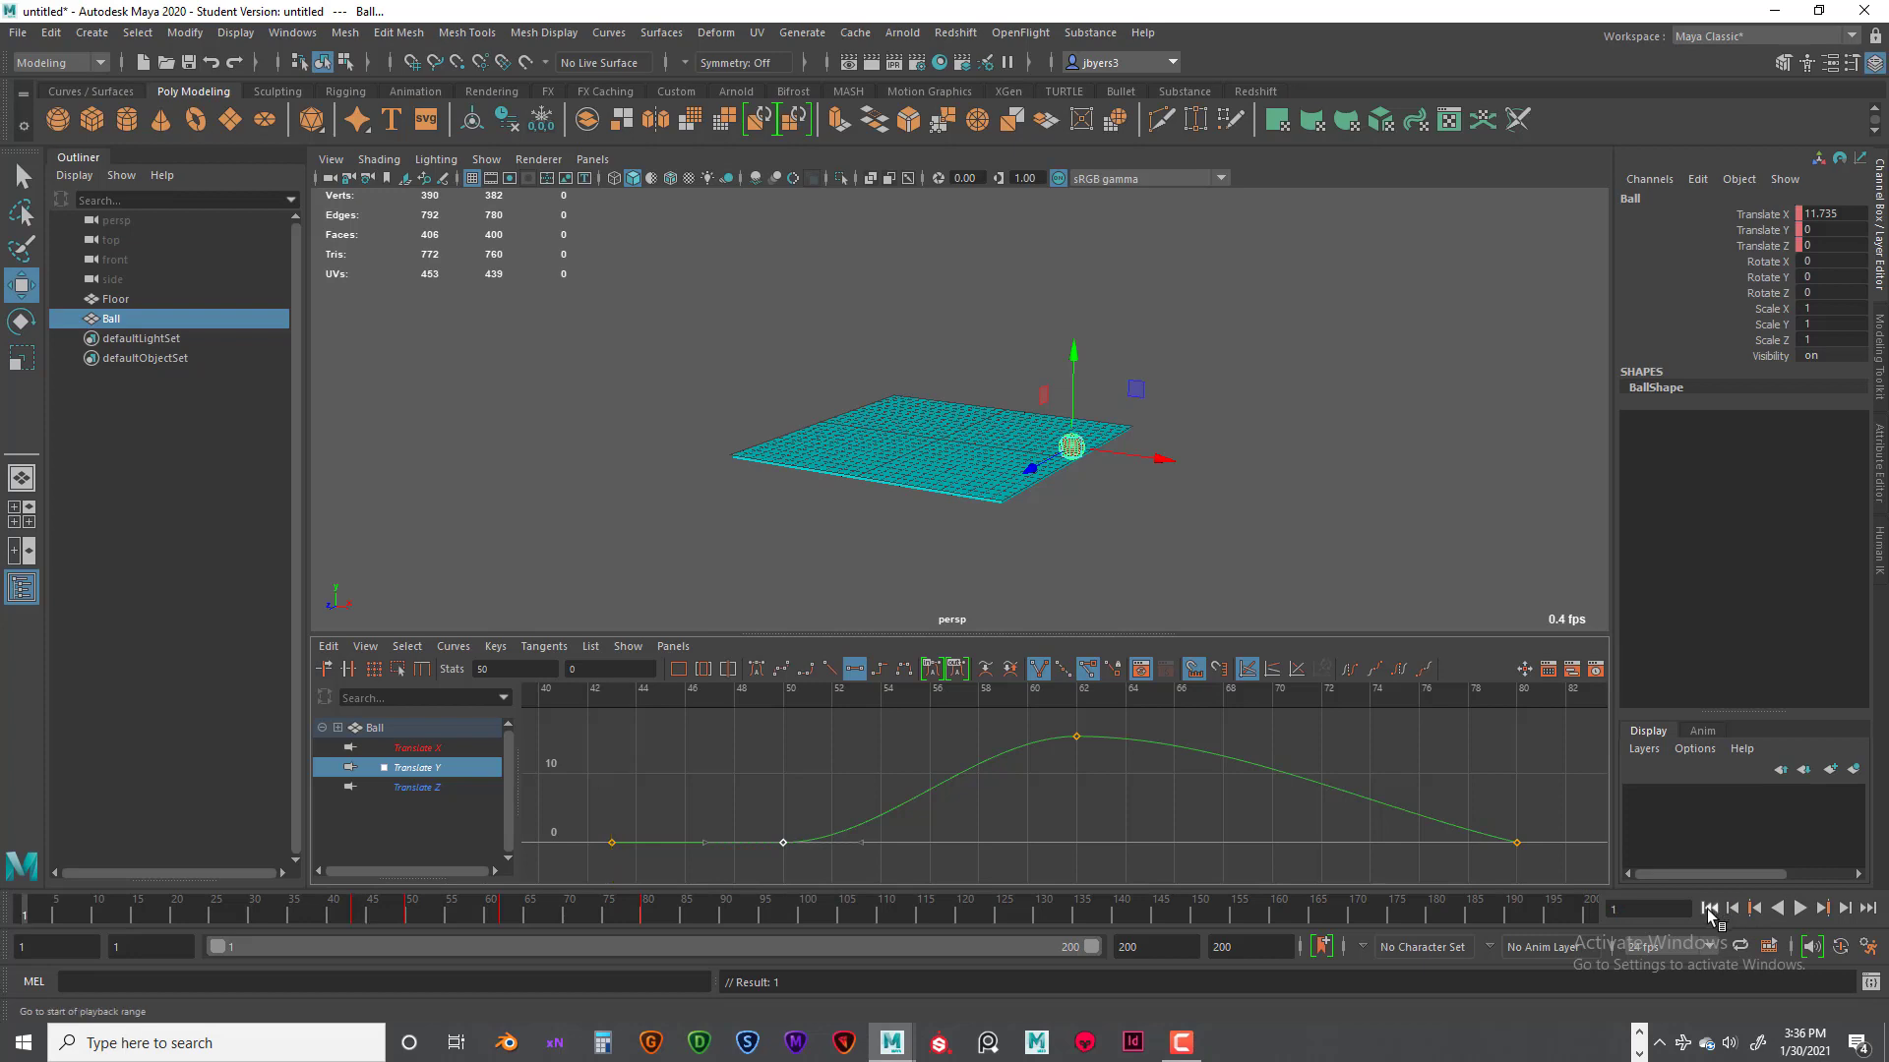
left_click(1799, 908)
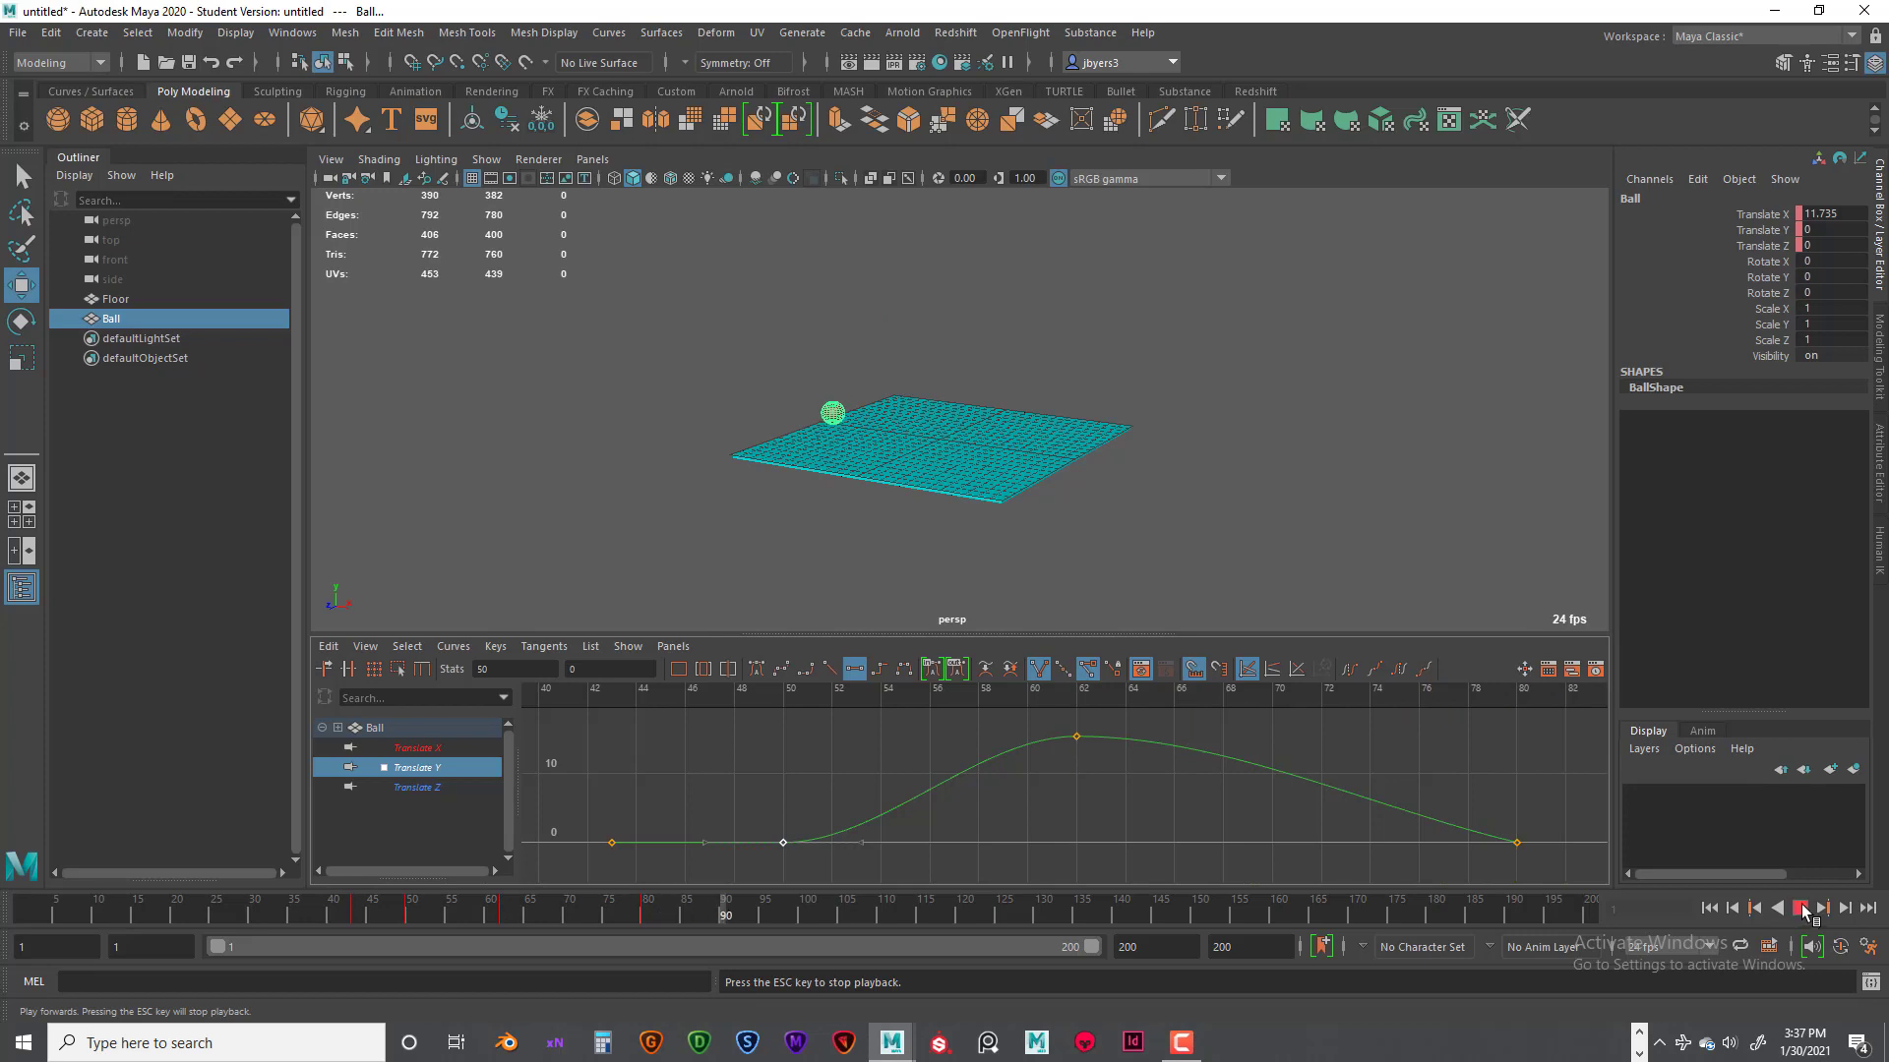
left_click(1800, 908)
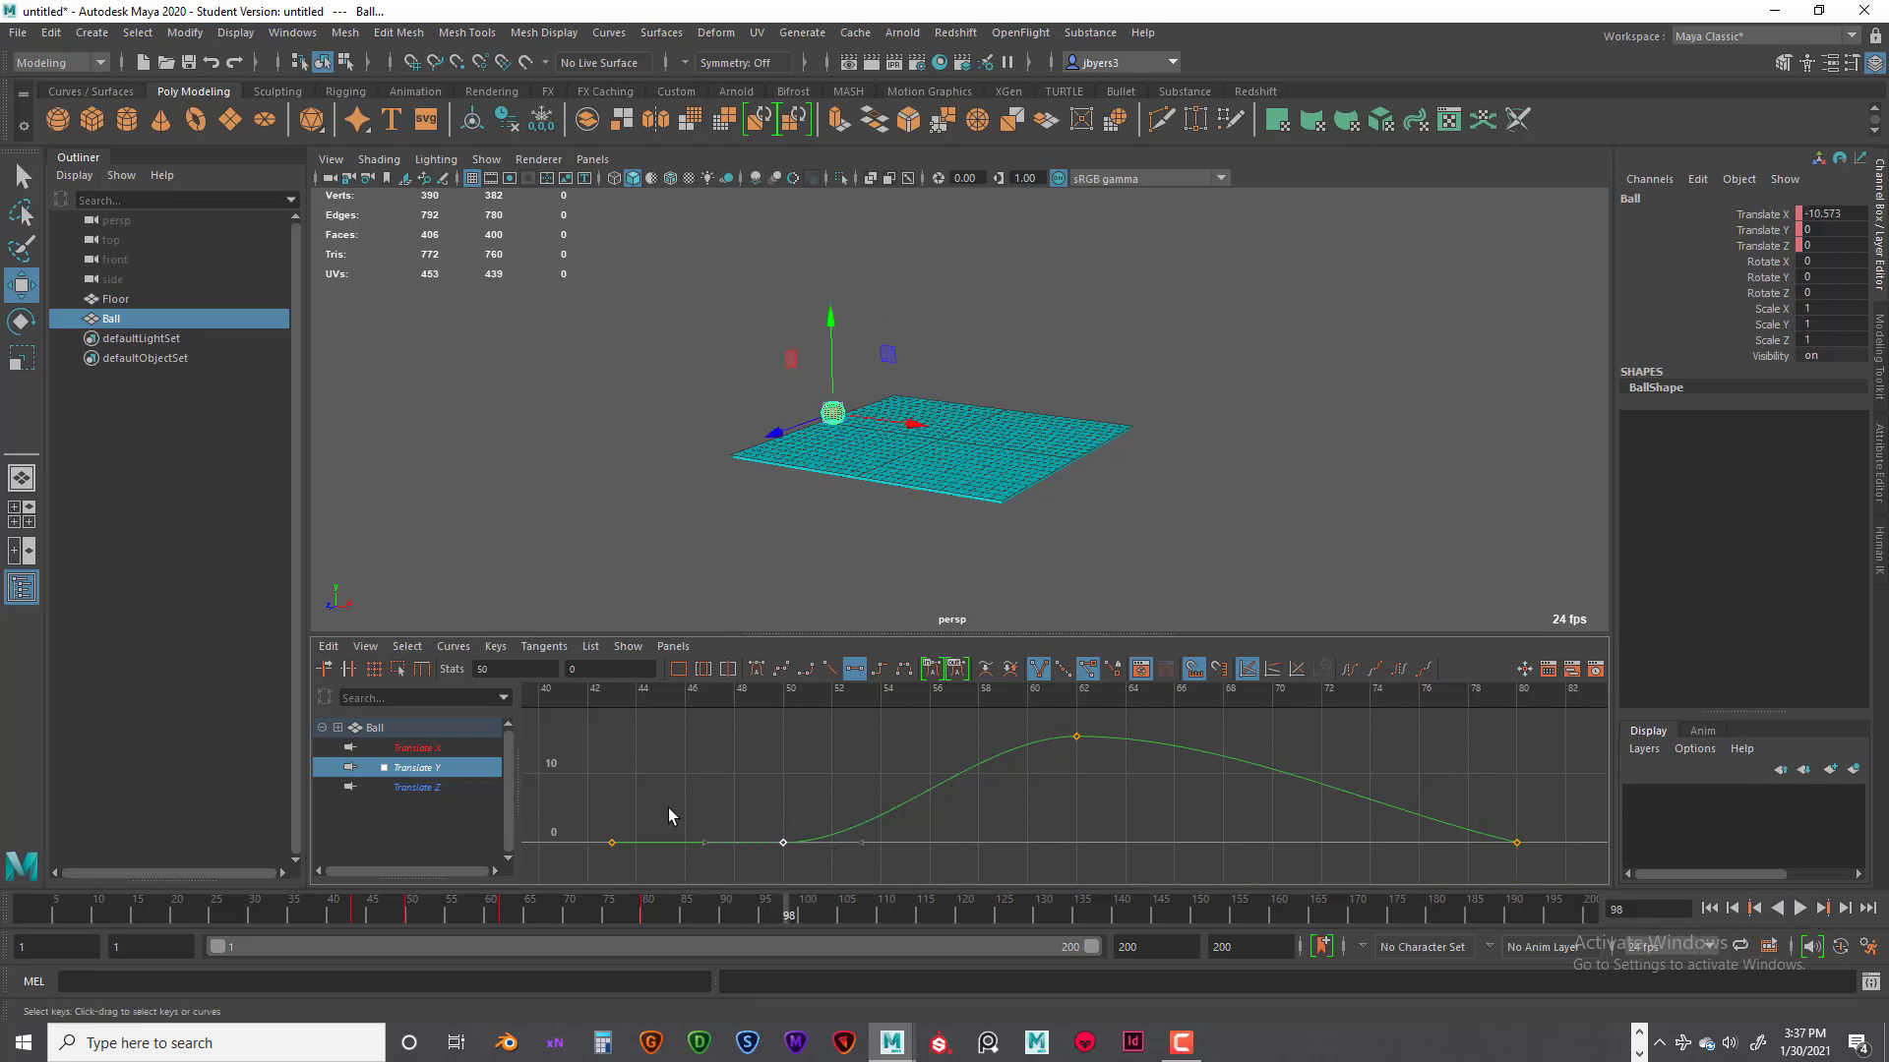
Step: Break the tangents of the frame 50 Translate Y key, raise its outgoing handle toward the arc's peak, and play back the animation from the start
left_click_drag(923, 875, 922, 875)
left_click_drag(762, 812, 802, 854)
left_click(1036, 672)
left_click_drag(864, 844, 847, 807)
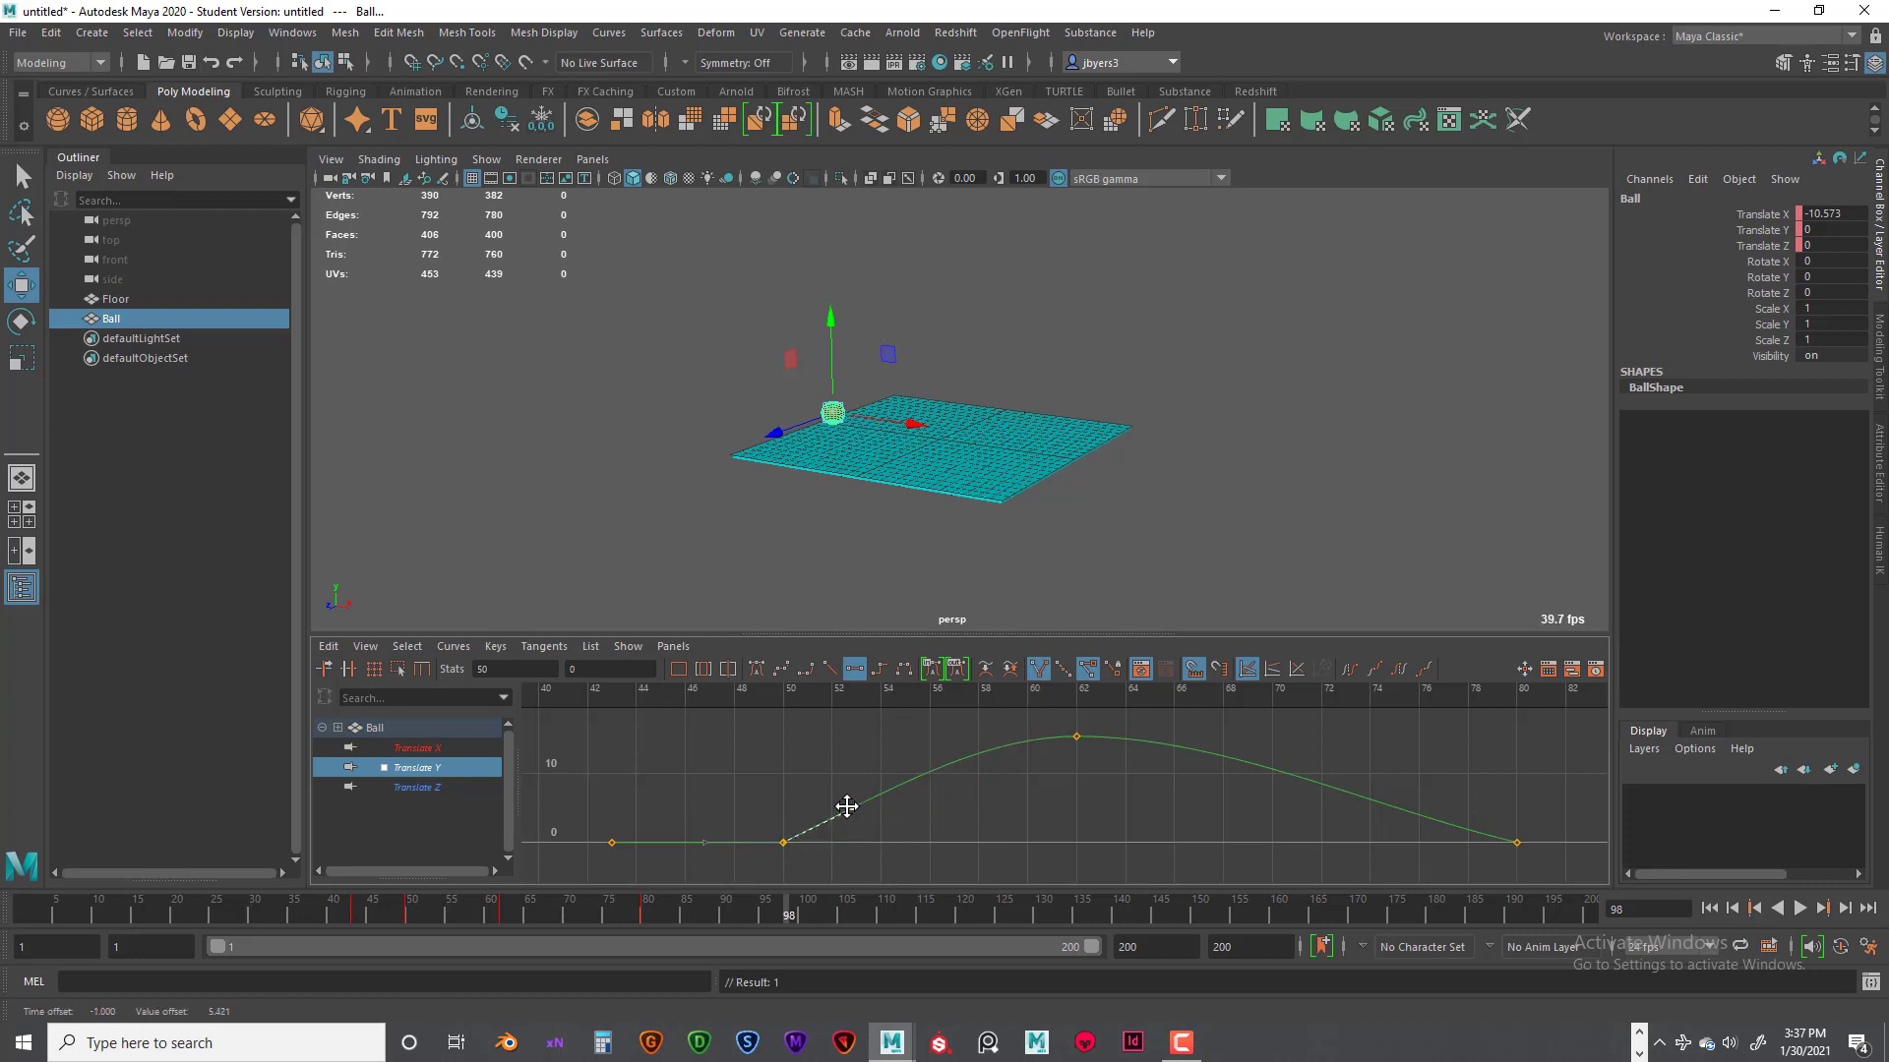
left_click(1711, 908)
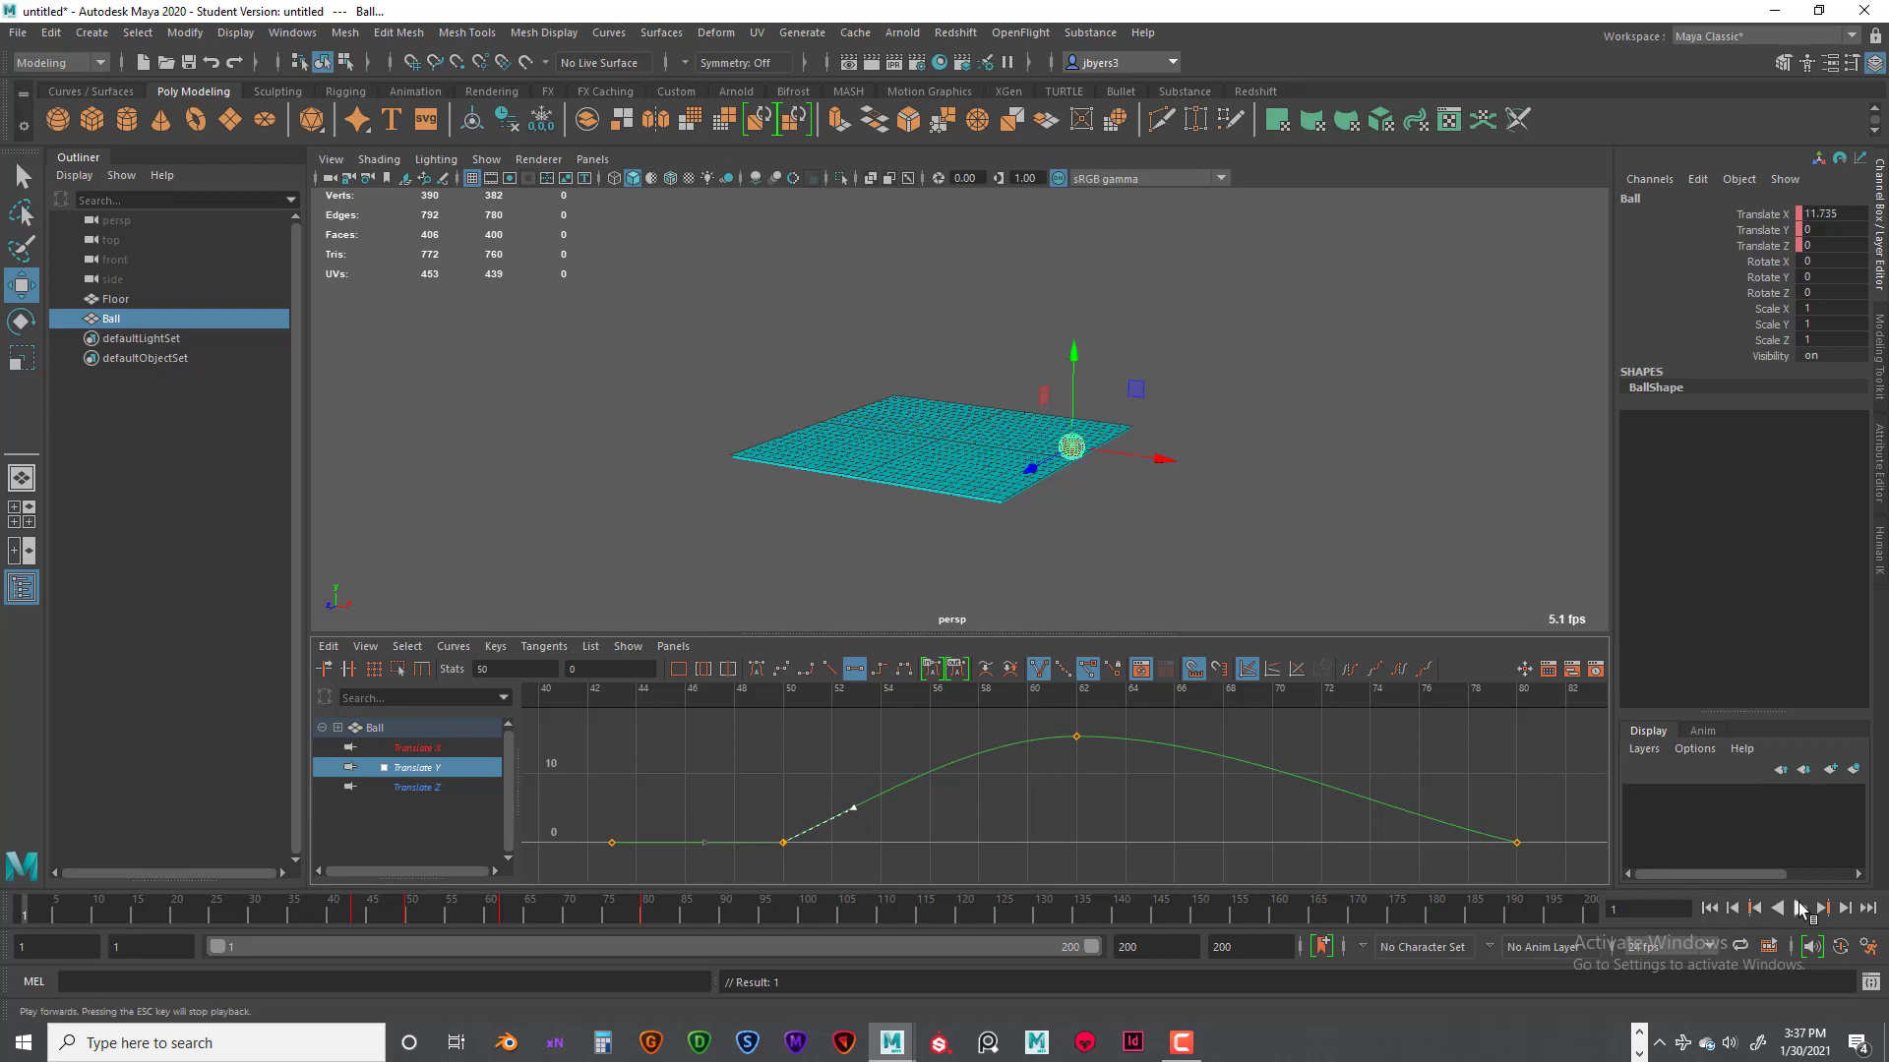
left_click(1799, 907)
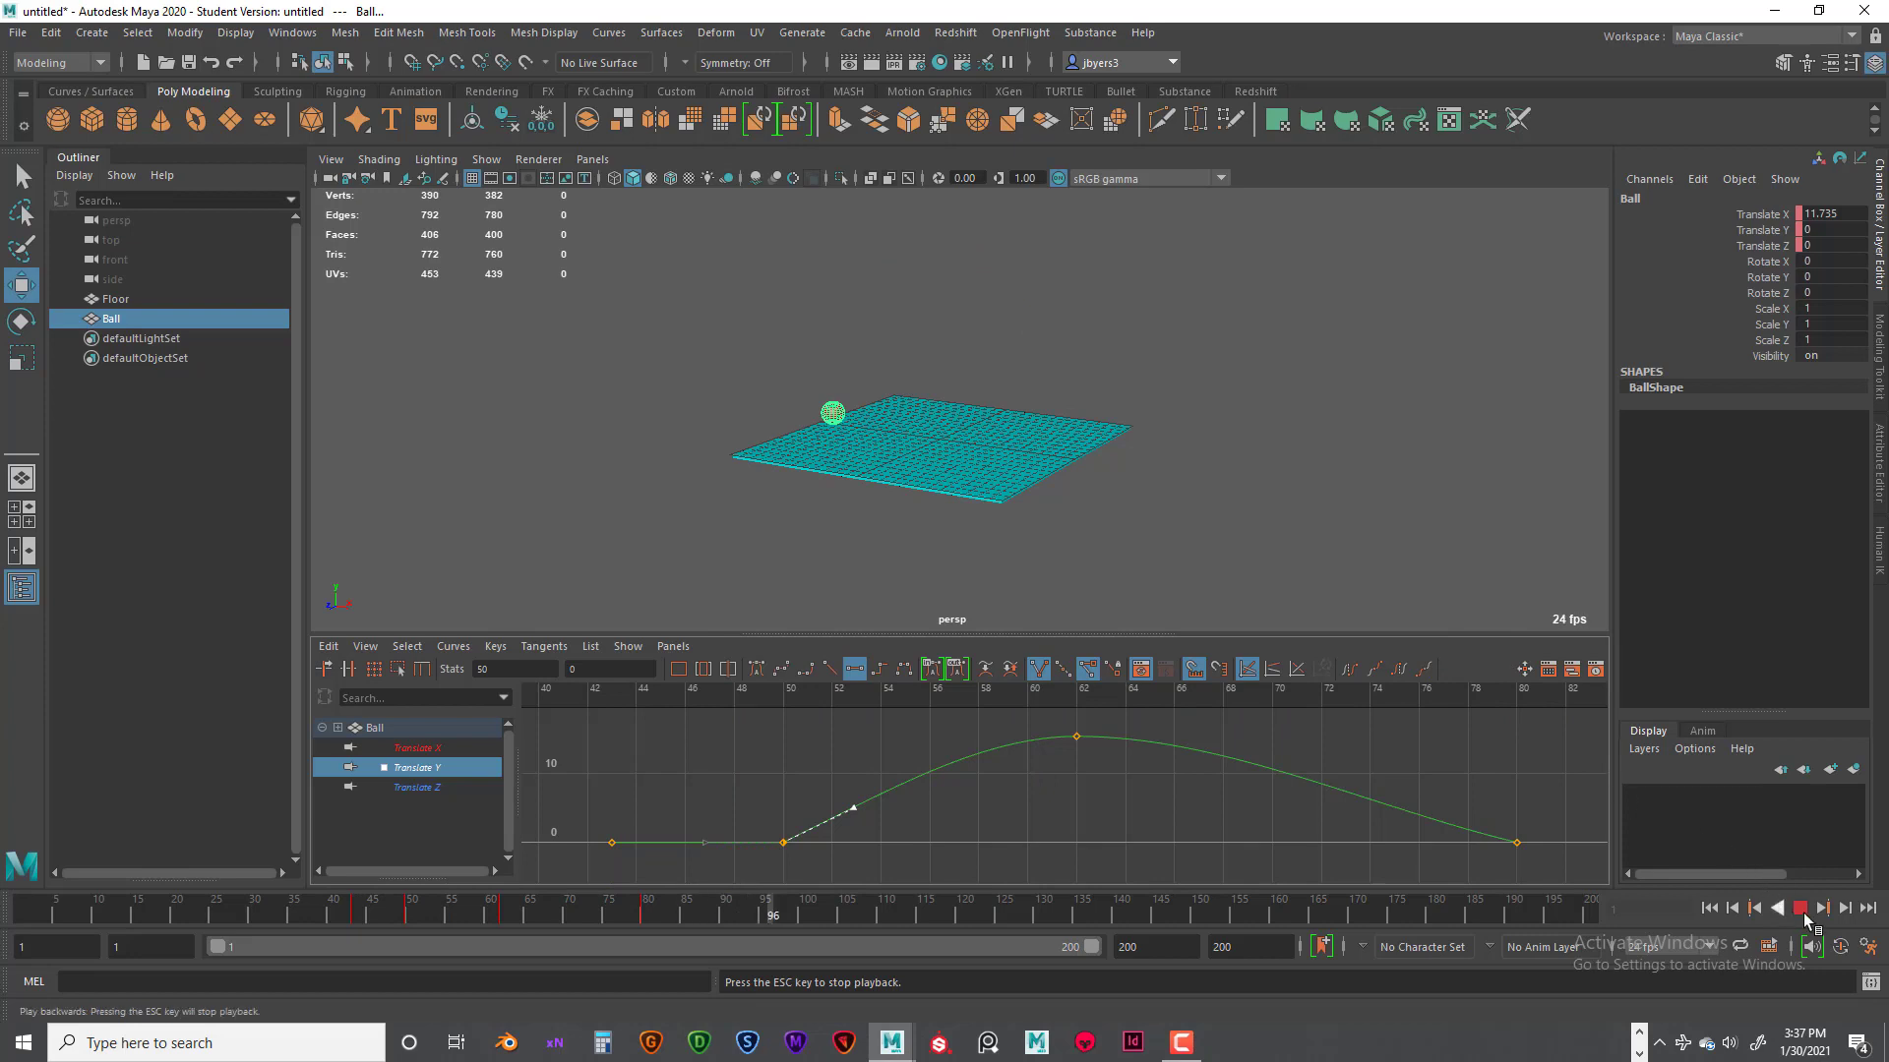
left_click(1799, 908)
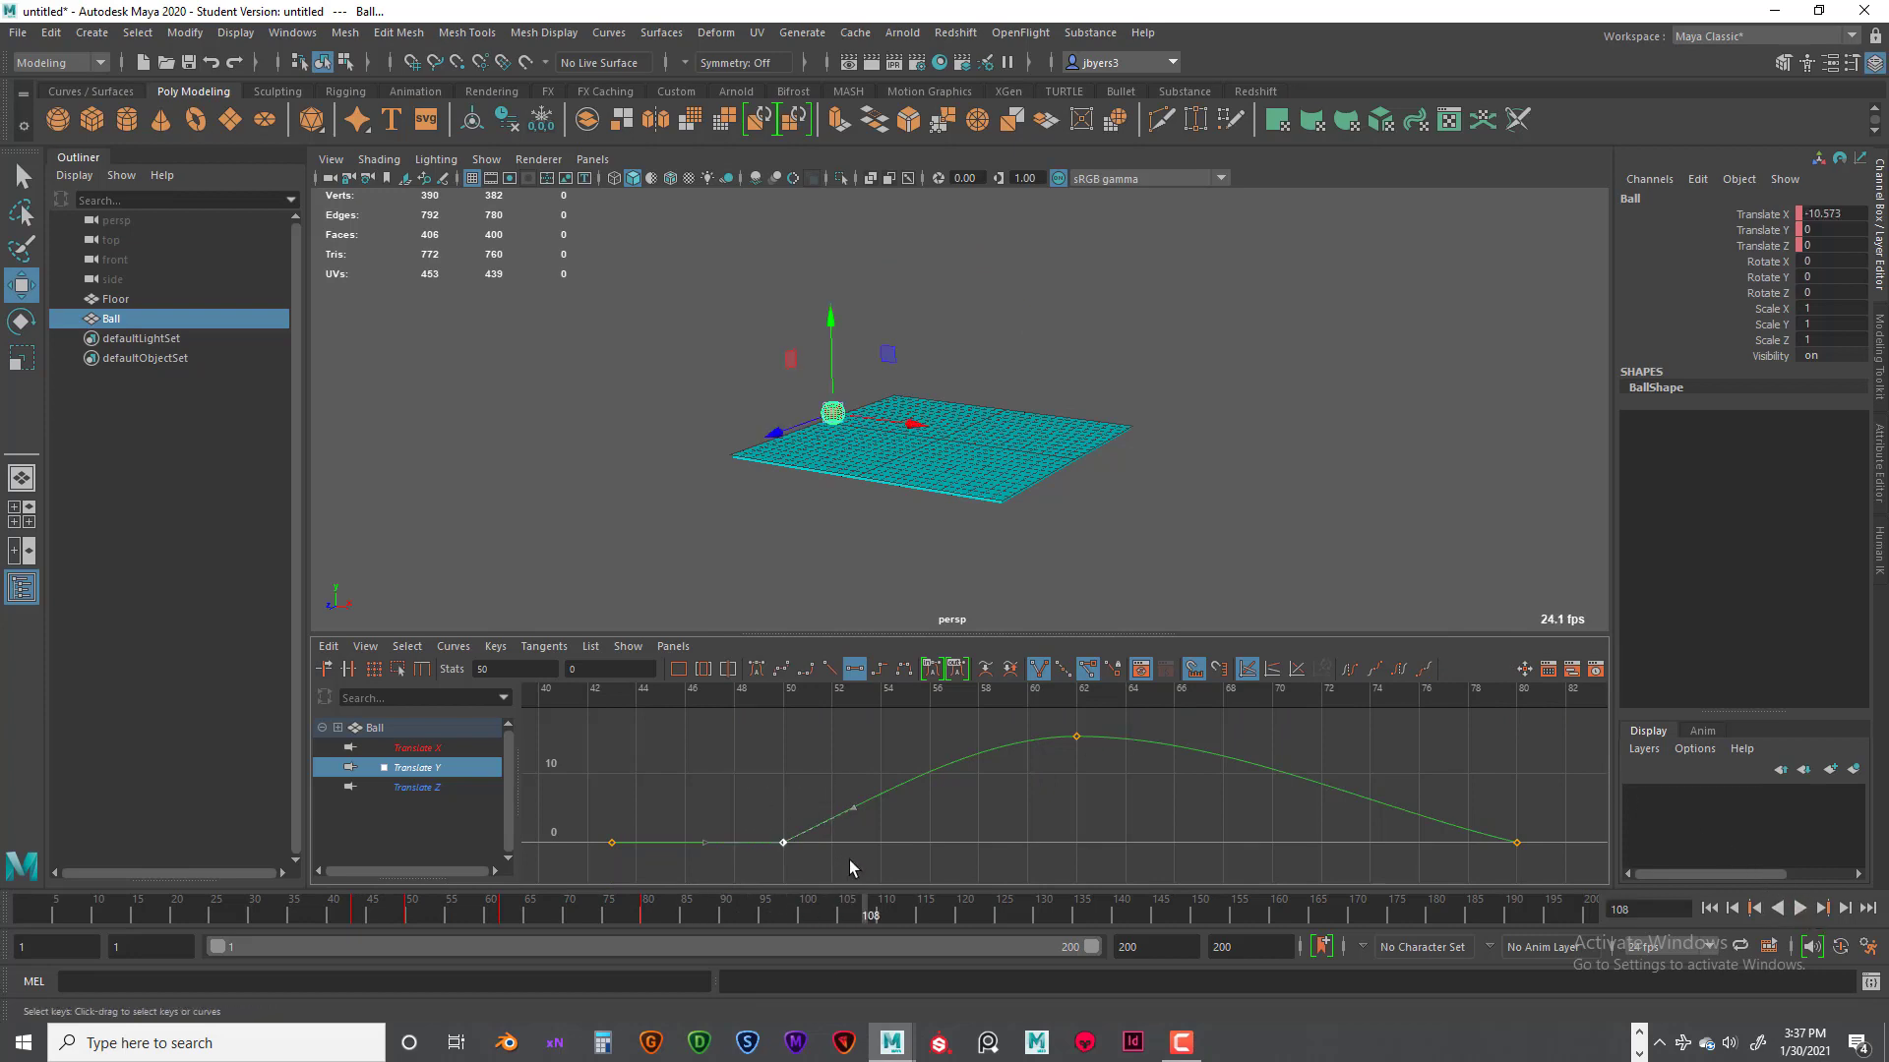
Step: Return the timeline to frame 1 and examine the ball's starting position on the floor from another angle
left_click(612, 843)
left_click_drag(753, 818, 7, 923)
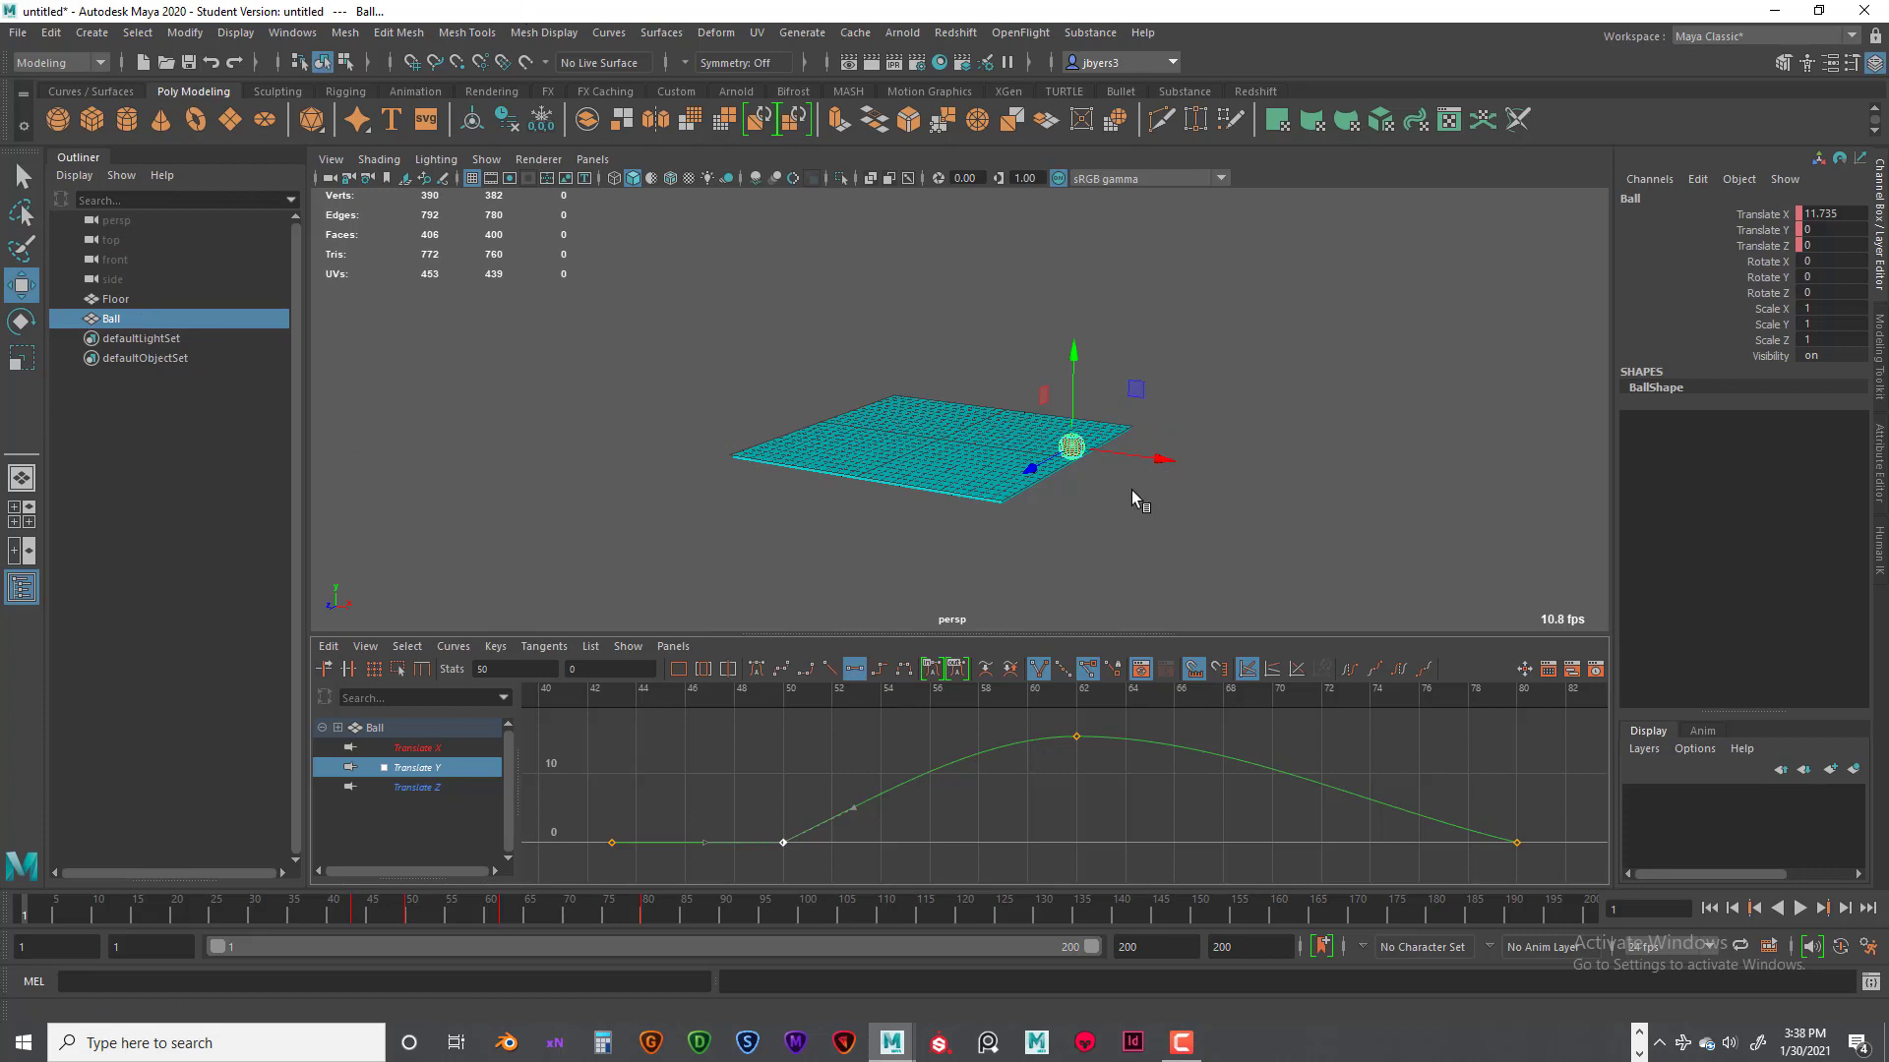
left_click_drag(1027, 533, 1203, 542, "alt")
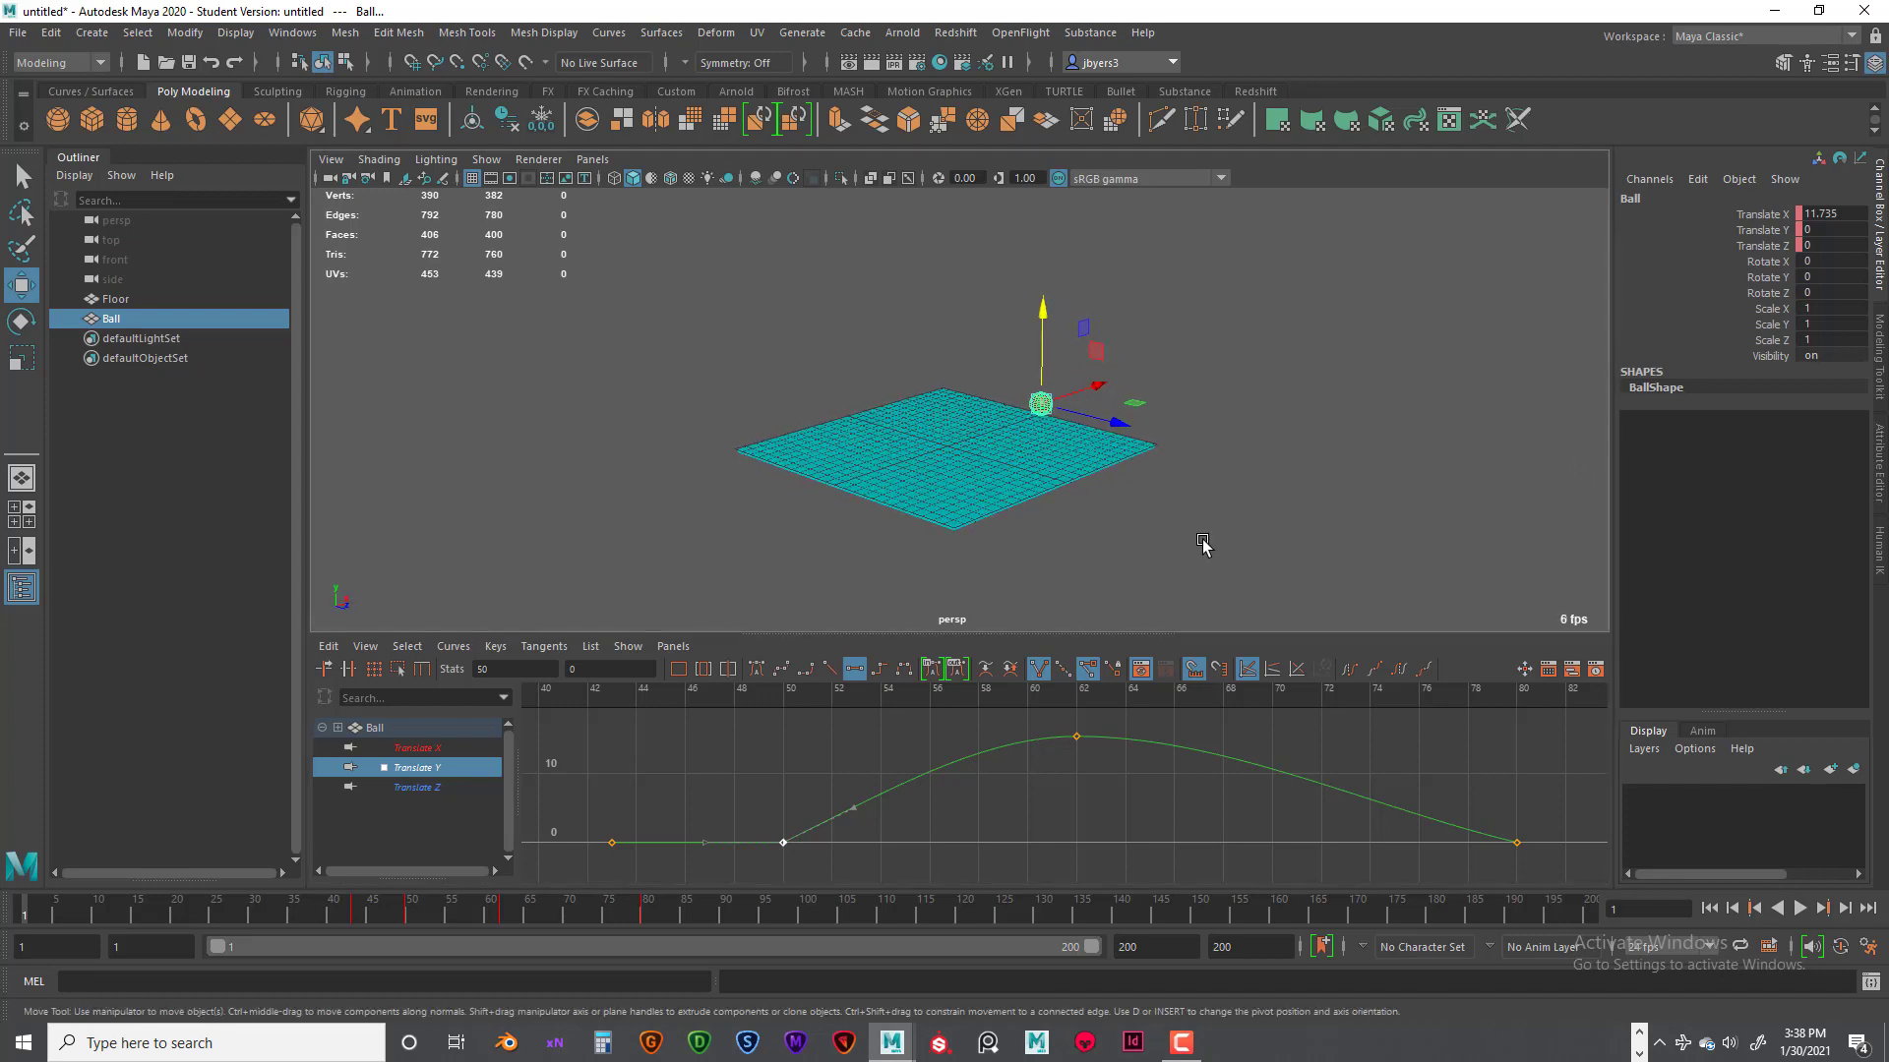